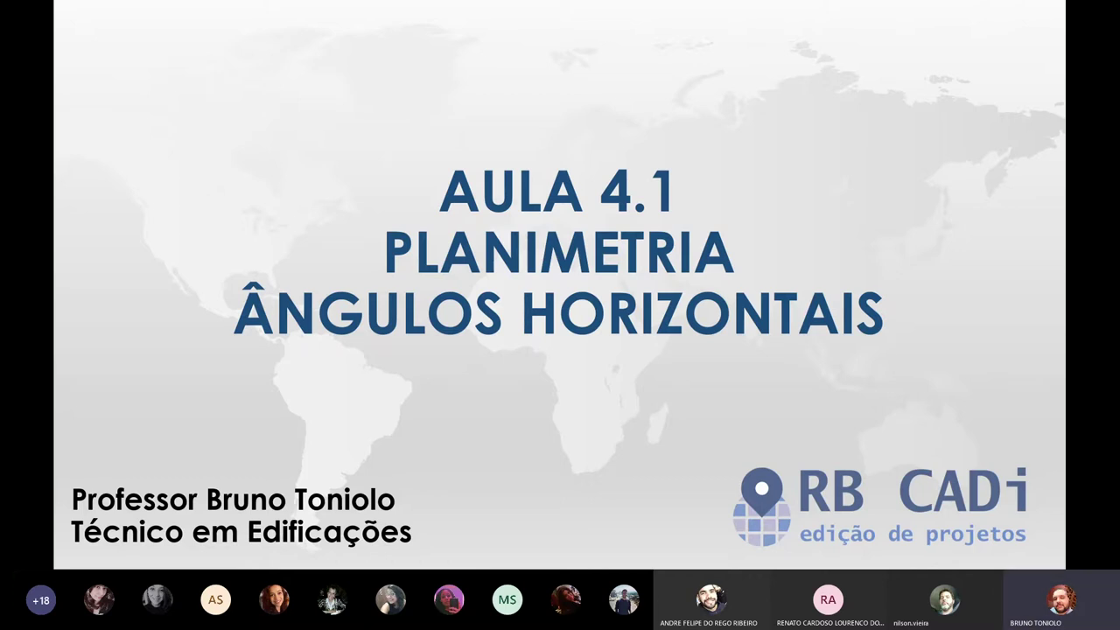
Step past the title and OBJETIVOS slides to the Ângulos Horizontais pentagon slide
{"action": "left_click", "coordinate": [504, 264]}
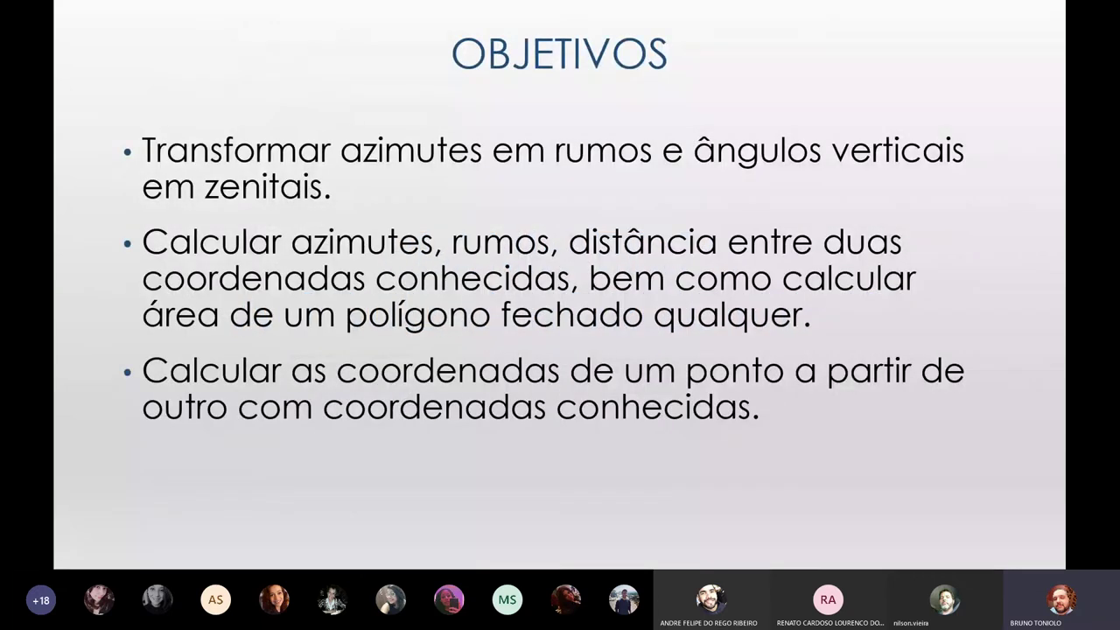
{"action": "key", "text": "Left"}
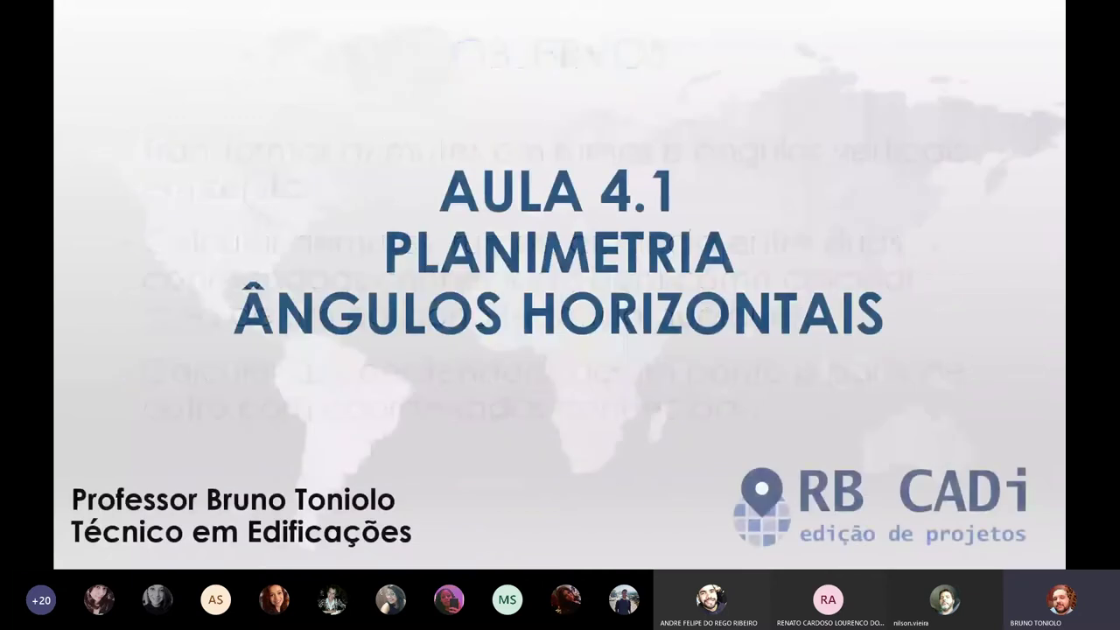
{"action": "key", "text": "Right"}
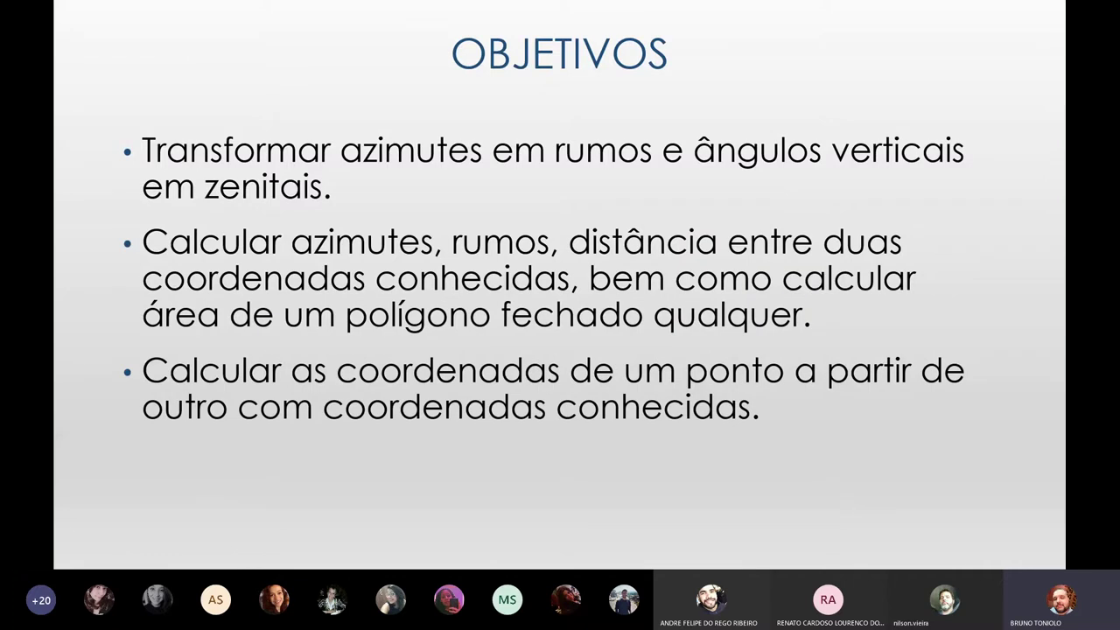
{"action": "key", "text": "Left"}
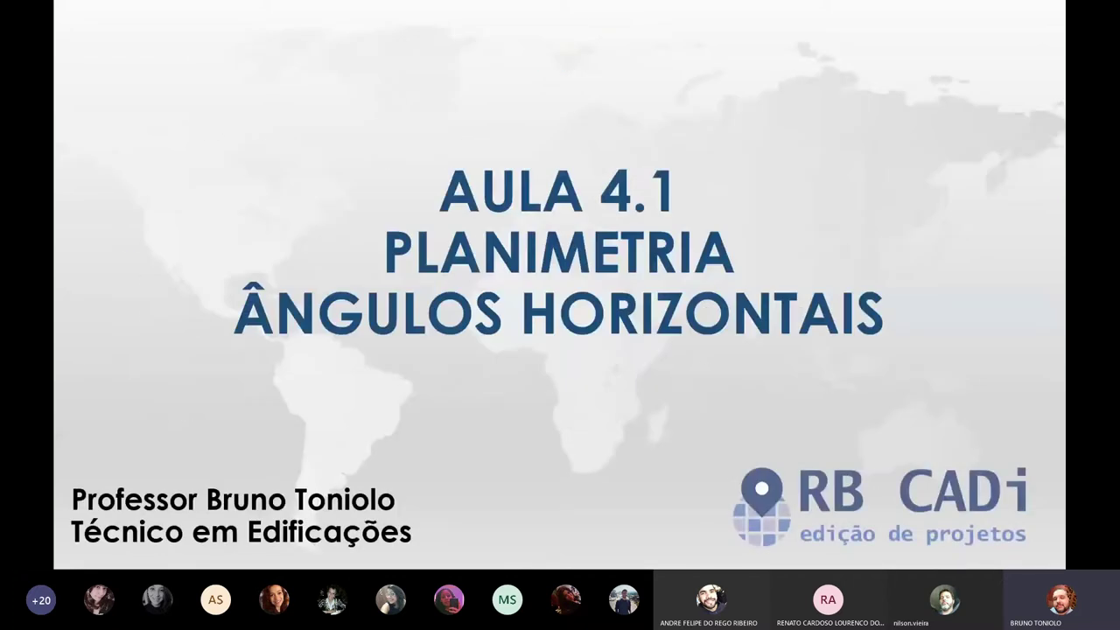
{"action": "key", "text": "Right"}
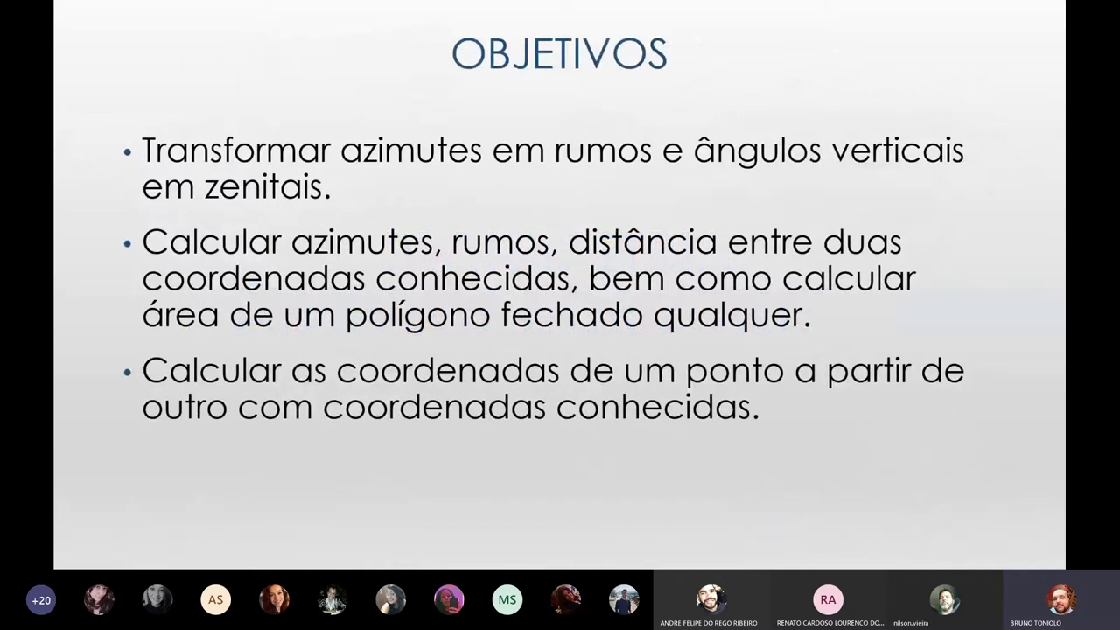
{"action": "key", "text": "Right"}
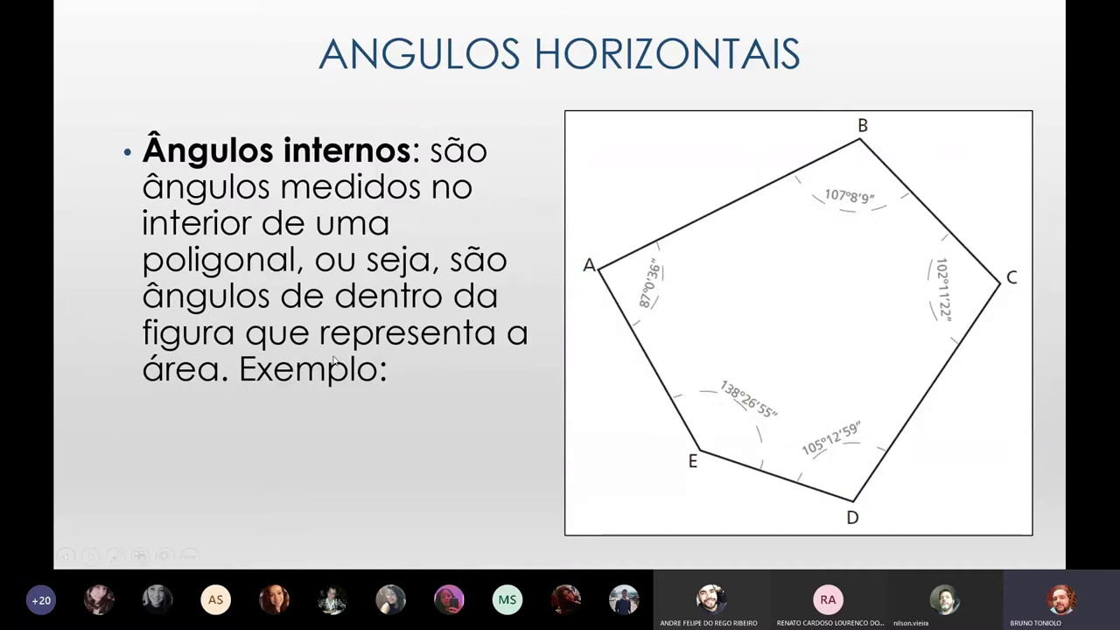
{"action": "key", "text": "super"}
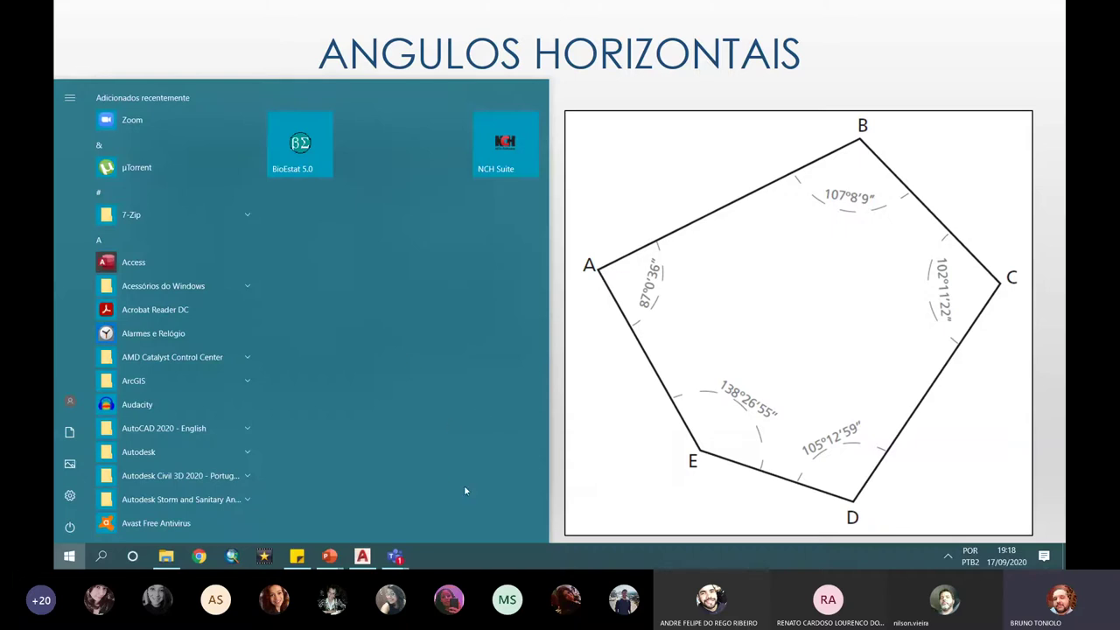
{"action": "left_click", "coordinate": [563, 81]}
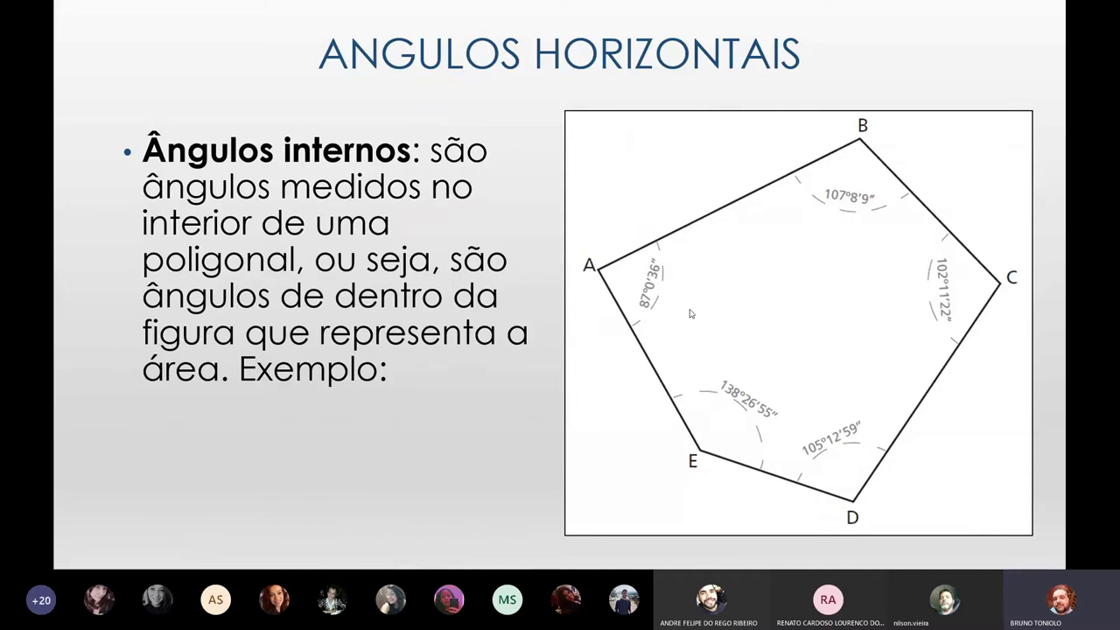
Flip between the pentagon and angle-sum slides, settling on the 540° and 180 x (n – 2) slide
{"action": "left_click", "coordinate": [691, 313]}
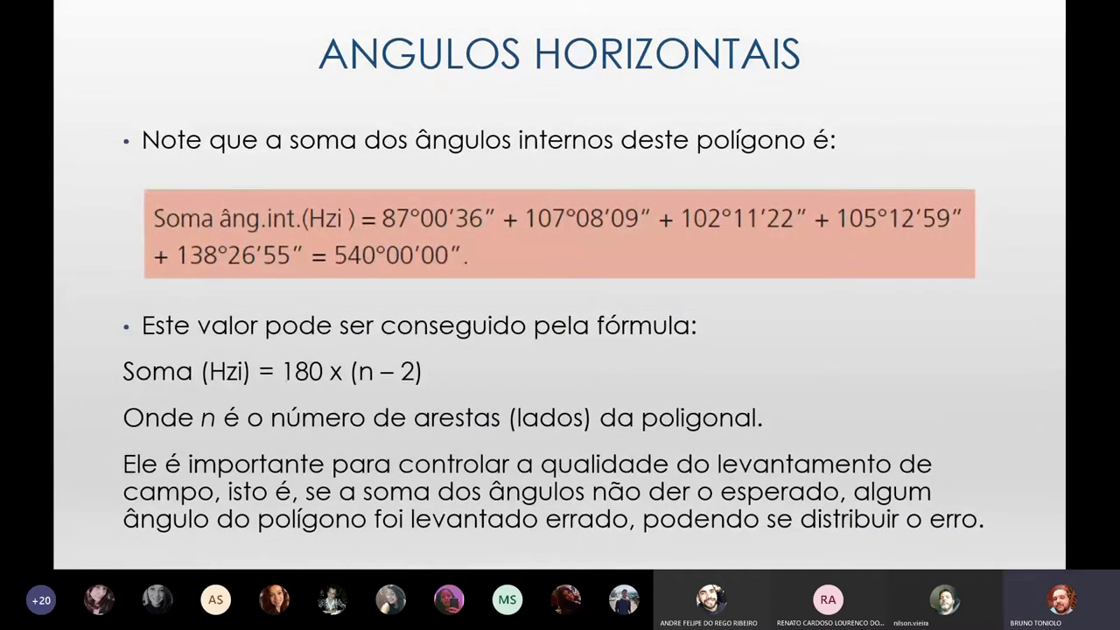
{"action": "key", "text": "Left"}
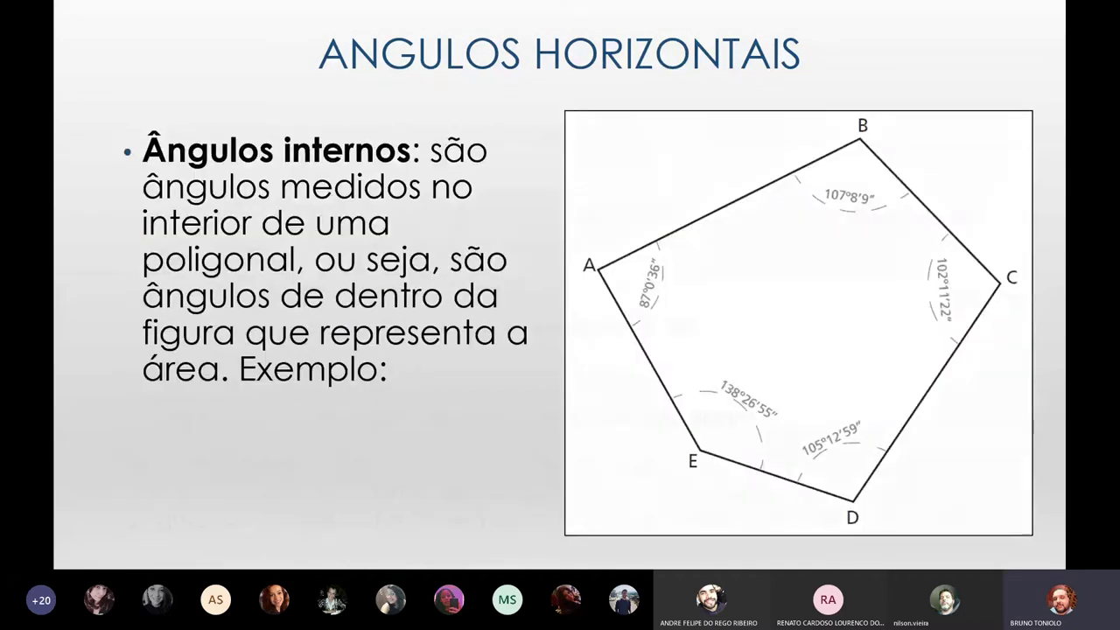
{"action": "key", "text": "Right"}
{"action": "key", "text": "Left"}
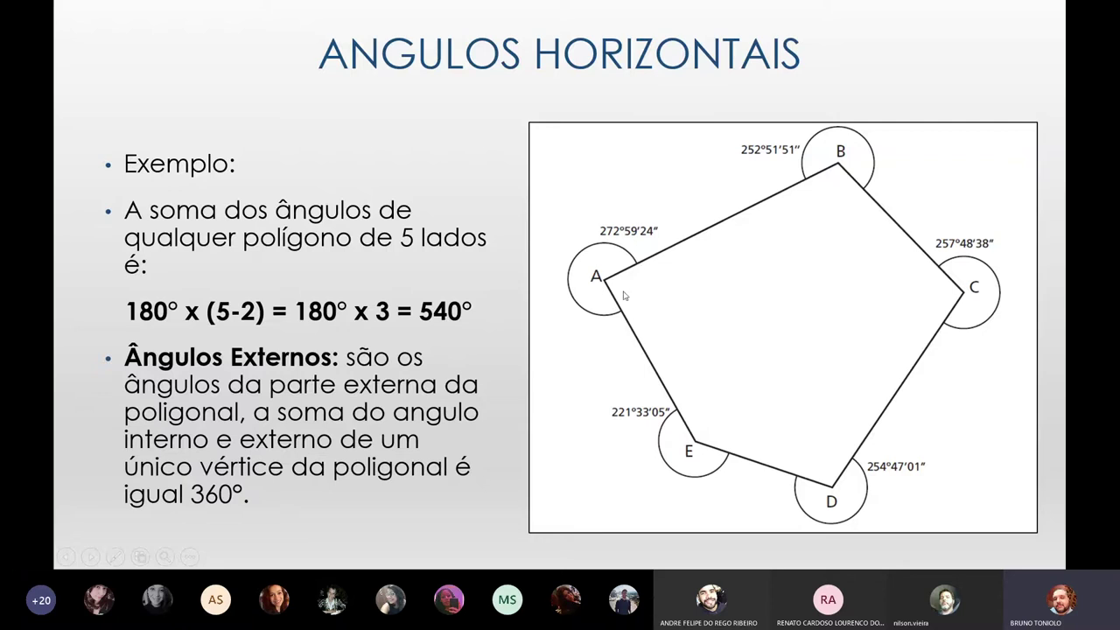
{"action": "key", "text": "Left"}
{"action": "key", "text": "Left"}
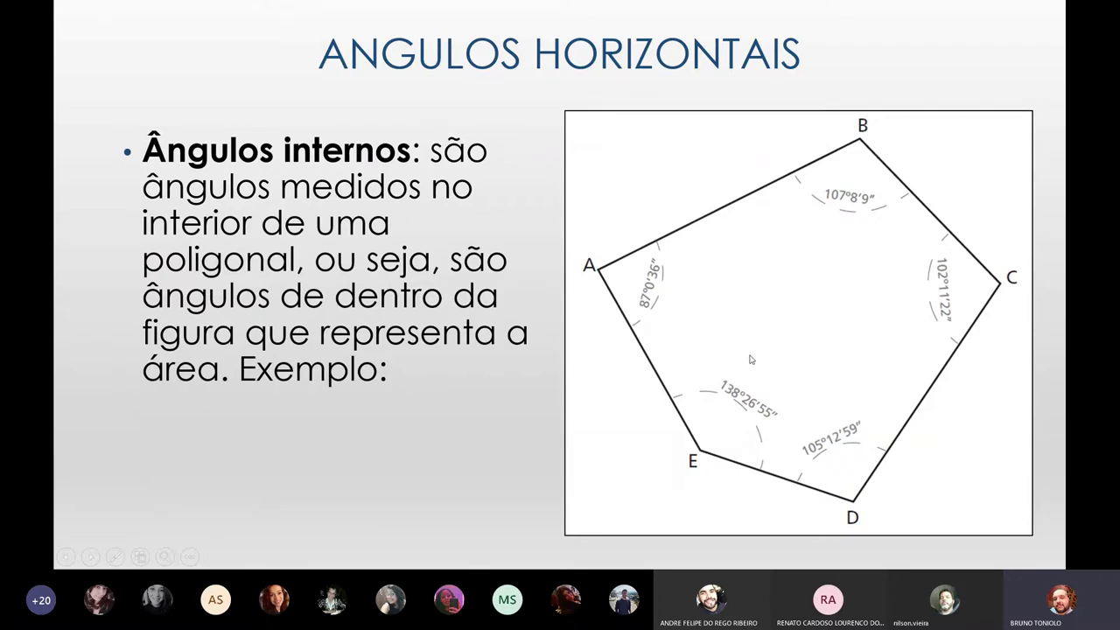
{"action": "key", "text": "Right"}
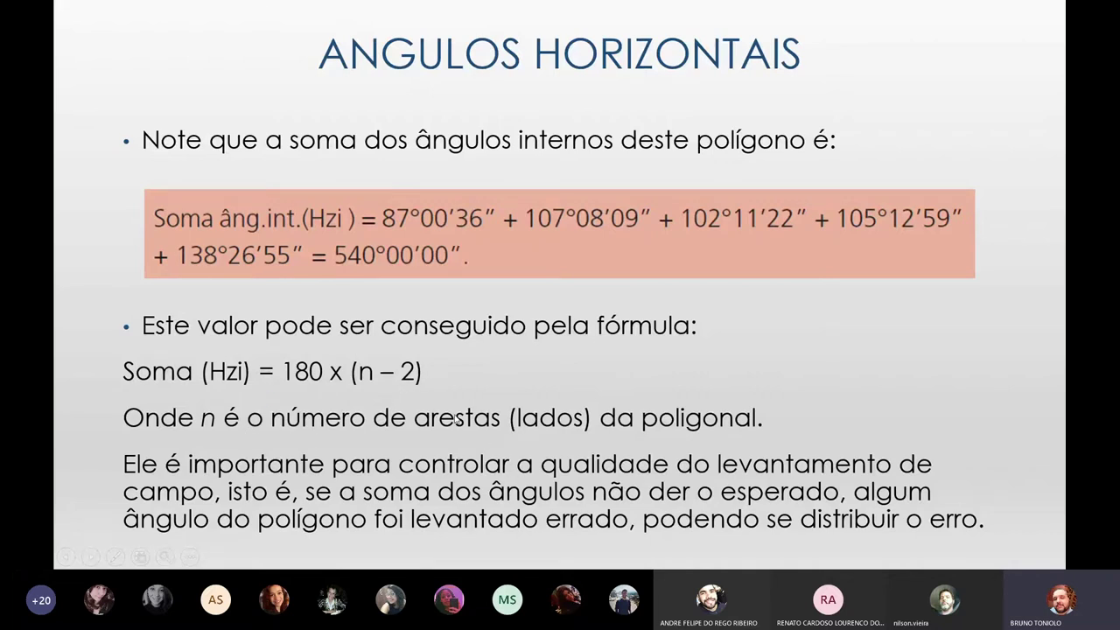
{"action": "key", "text": "Right"}
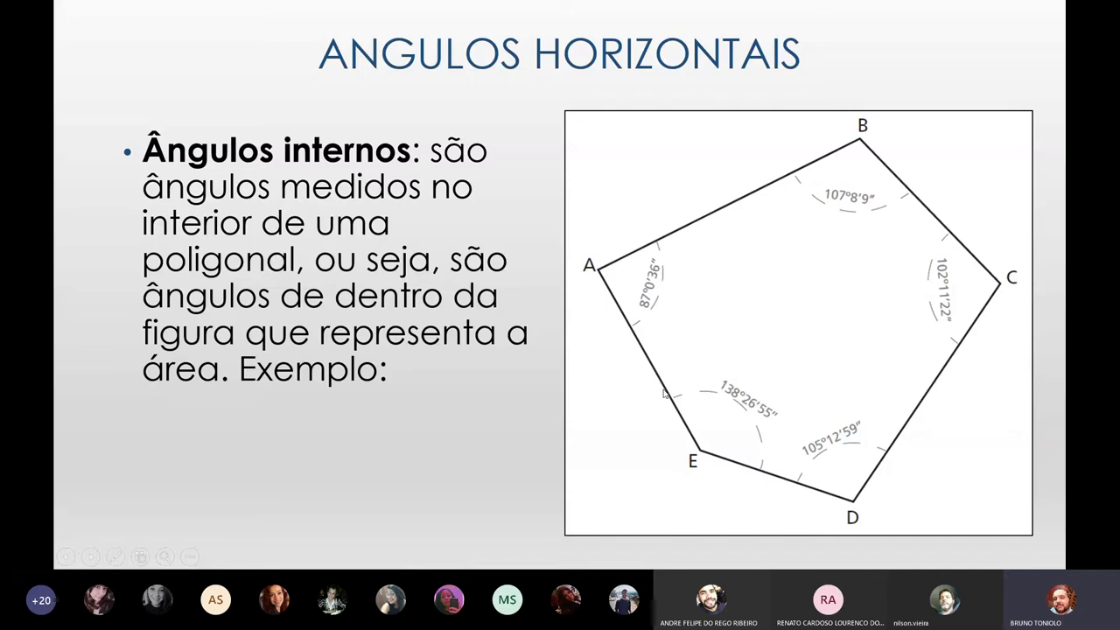
{"action": "key", "text": "Right"}
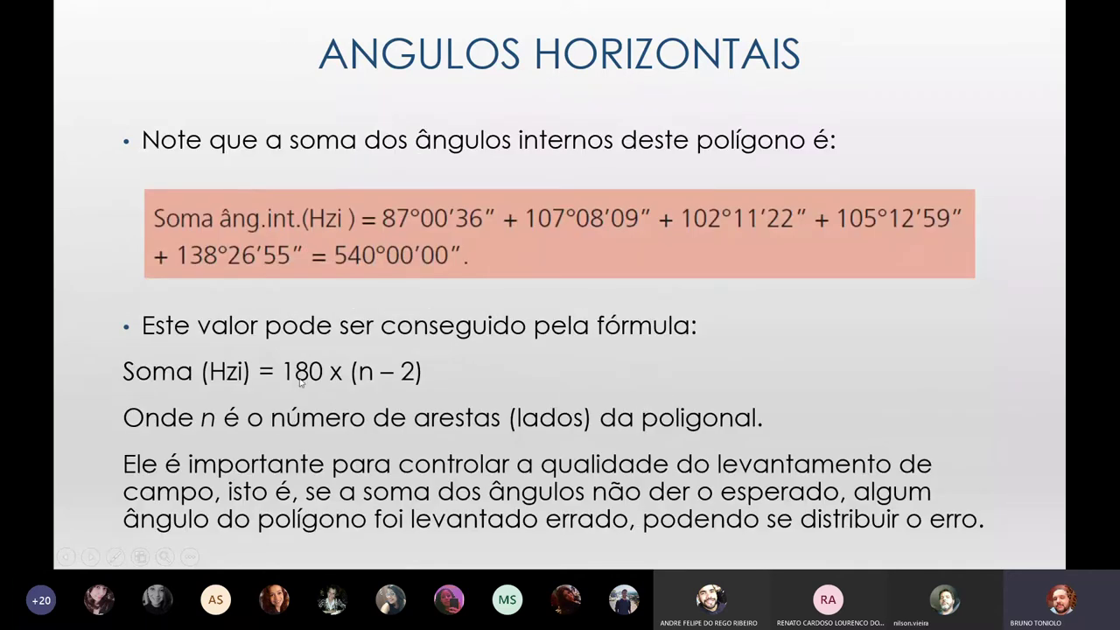
{"action": "right_click", "coordinate": [521, 387]}
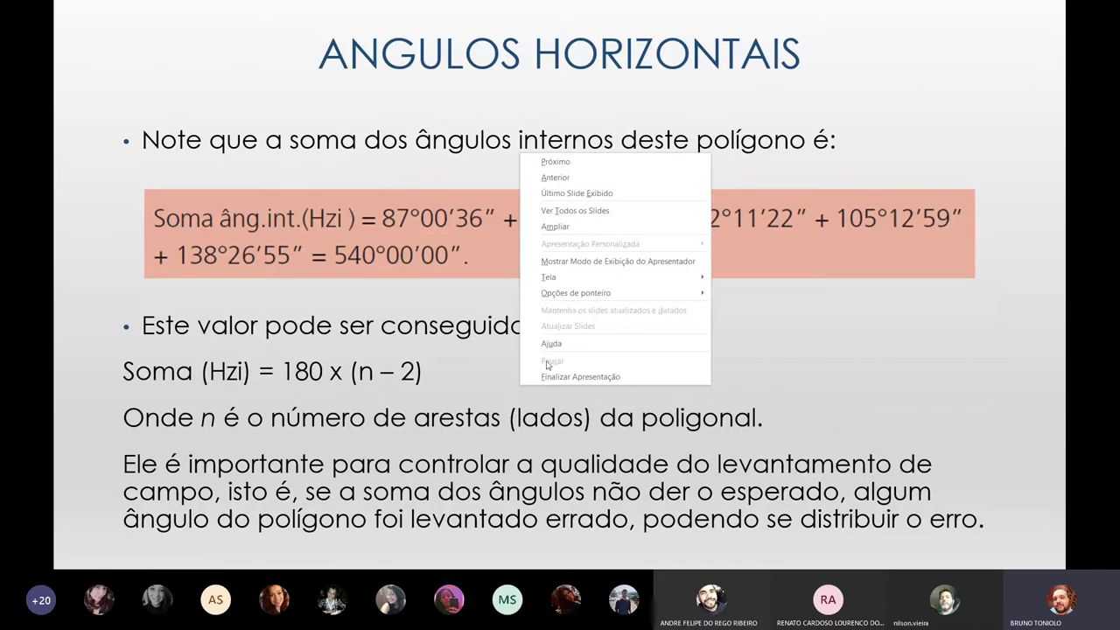
{"action": "mouse_move", "coordinate": [576, 292]}
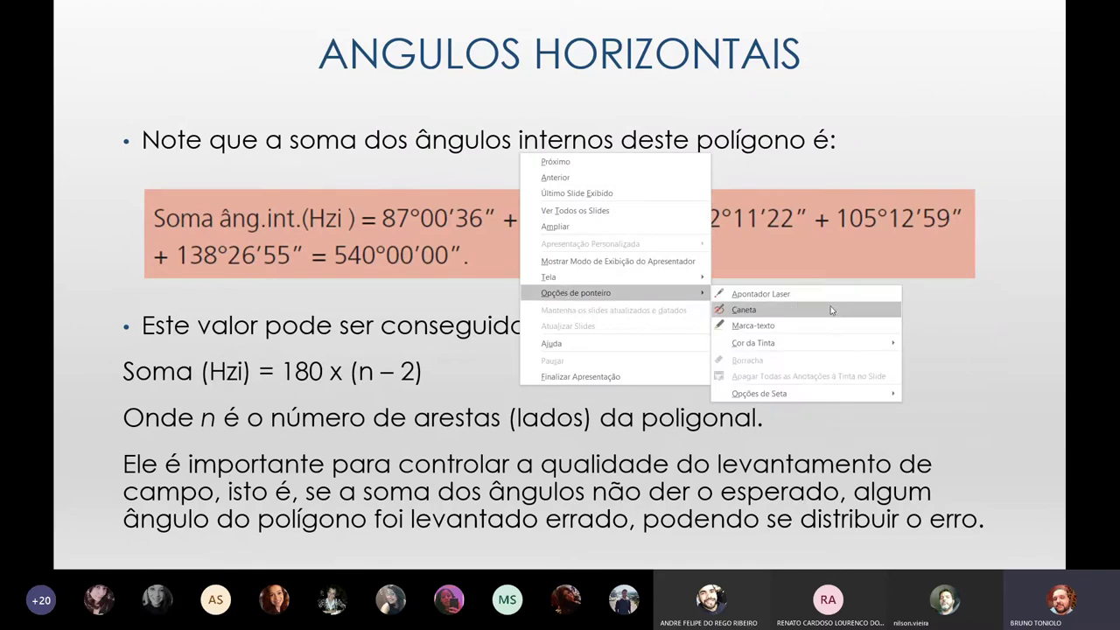
With the pen, handwrite =180 x (5-2) = 180 x 3 beside the formula
{"action": "left_click", "coordinate": [831, 309]}
{"action": "mouse_move", "coordinate": [464, 370]}
{"action": "left_mouse_down"}
{"action": "mouse_move", "coordinate": [444, 367]}
{"action": "mouse_move", "coordinate": [481, 383]}
{"action": "mouse_move", "coordinate": [506, 362]}
{"action": "mouse_move", "coordinate": [505, 383]}
{"action": "mouse_move", "coordinate": [532, 367]}
{"action": "left_mouse_up"}
{"action": "mouse_move", "coordinate": [552, 373]}
{"action": "left_mouse_down"}
{"action": "mouse_move", "coordinate": [573, 395]}
{"action": "mouse_move", "coordinate": [590, 384]}
{"action": "left_mouse_up"}
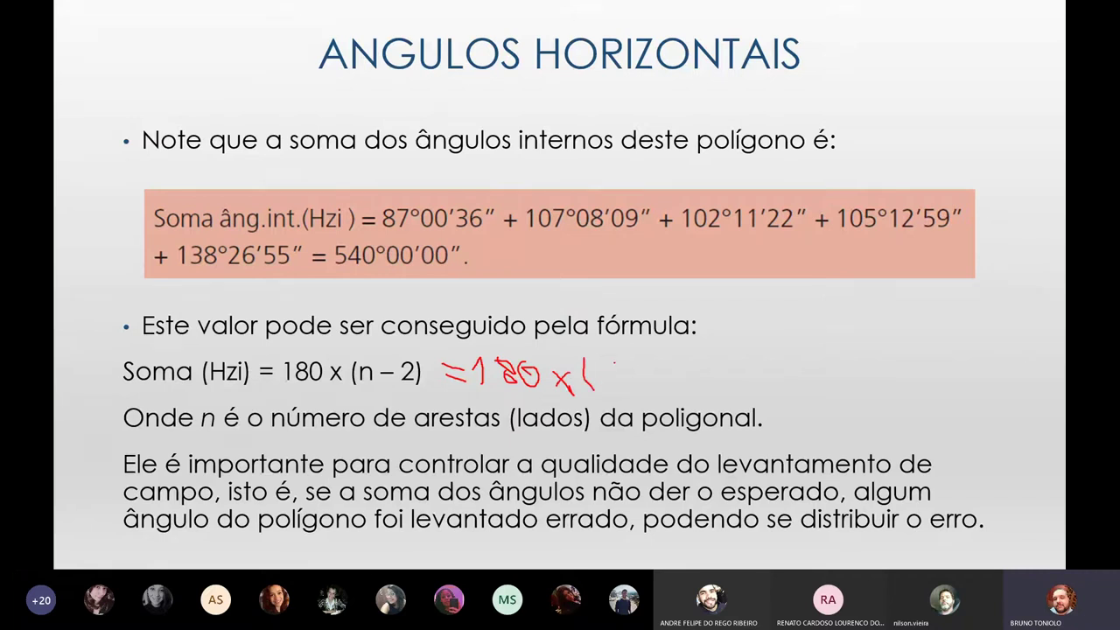
{"action": "left_click_drag", "start_coordinate": [606, 368], "coordinate": [611, 382]}
{"action": "mouse_move", "coordinate": [649, 365]}
{"action": "left_mouse_down"}
{"action": "mouse_move", "coordinate": [666, 387]}
{"action": "mouse_move", "coordinate": [674, 367]}
{"action": "mouse_move", "coordinate": [680, 391]}
{"action": "mouse_move", "coordinate": [698, 368]}
{"action": "left_mouse_up"}
{"action": "mouse_move", "coordinate": [687, 379]}
{"action": "left_mouse_down"}
{"action": "mouse_move", "coordinate": [722, 391]}
{"action": "mouse_move", "coordinate": [742, 376]}
{"action": "mouse_move", "coordinate": [754, 390]}
{"action": "mouse_move", "coordinate": [780, 381]}
{"action": "mouse_move", "coordinate": [768, 368]}
{"action": "mouse_move", "coordinate": [799, 379]}
{"action": "mouse_move", "coordinate": [795, 392]}
{"action": "left_mouse_up"}
{"action": "left_click", "coordinate": [797, 380]}
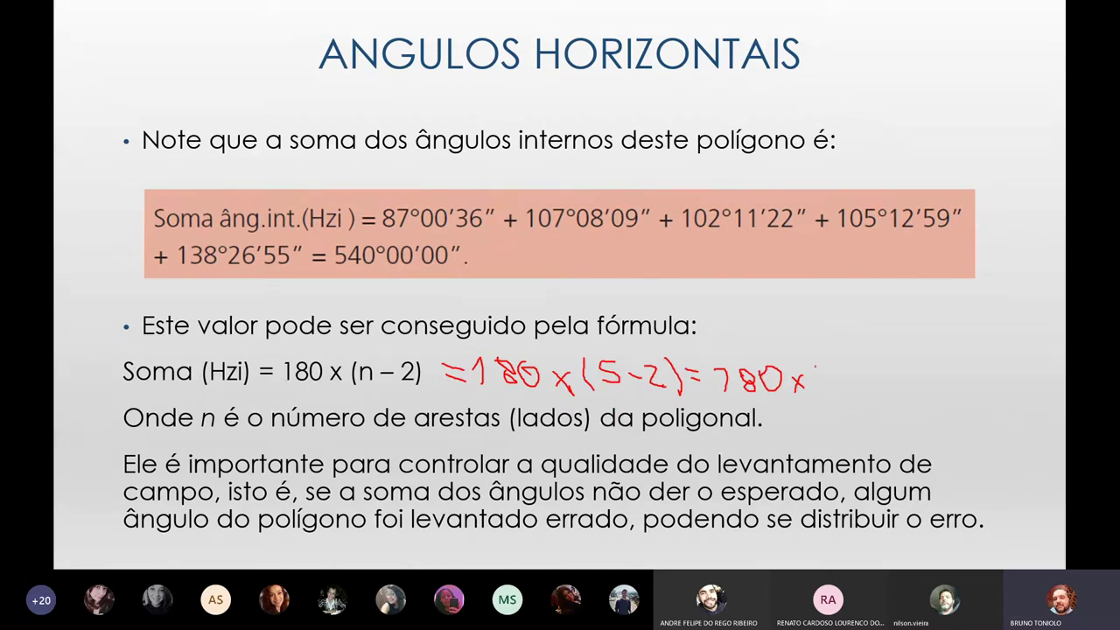
{"action": "mouse_move", "coordinate": [823, 368]}
{"action": "left_mouse_down"}
{"action": "mouse_move", "coordinate": [845, 395]}
{"action": "mouse_move", "coordinate": [906, 371]}
{"action": "mouse_move", "coordinate": [901, 396]}
{"action": "mouse_move", "coordinate": [940, 400]}
{"action": "mouse_move", "coordinate": [954, 385]}
{"action": "mouse_move", "coordinate": [955, 395]}
{"action": "left_mouse_up"}
{"action": "mouse_move", "coordinate": [980, 353]}
{"action": "left_mouse_down"}
{"action": "mouse_move", "coordinate": [987, 362]}
{"action": "mouse_move", "coordinate": [975, 351]}
{"action": "left_mouse_up"}
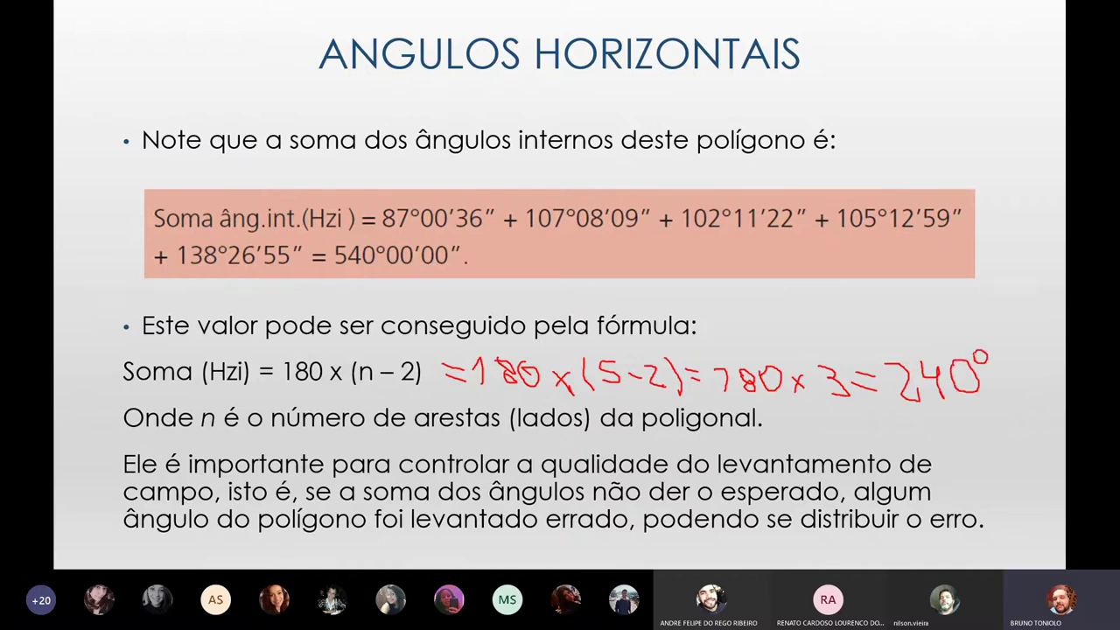
Underline the handwritten result and sketch a triangle at the top left
{"action": "mouse_move", "coordinate": [902, 409]}
{"action": "left_mouse_down"}
{"action": "mouse_move", "coordinate": [952, 411]}
{"action": "mouse_move", "coordinate": [974, 425]}
{"action": "left_mouse_up"}
{"action": "left_click_drag", "start_coordinate": [160, 37], "coordinate": [134, 110]}
{"action": "mouse_move", "coordinate": [161, 35]}
{"action": "left_mouse_down"}
{"action": "mouse_move", "coordinate": [229, 110]}
{"action": "mouse_move", "coordinate": [134, 109]}
{"action": "left_mouse_up"}
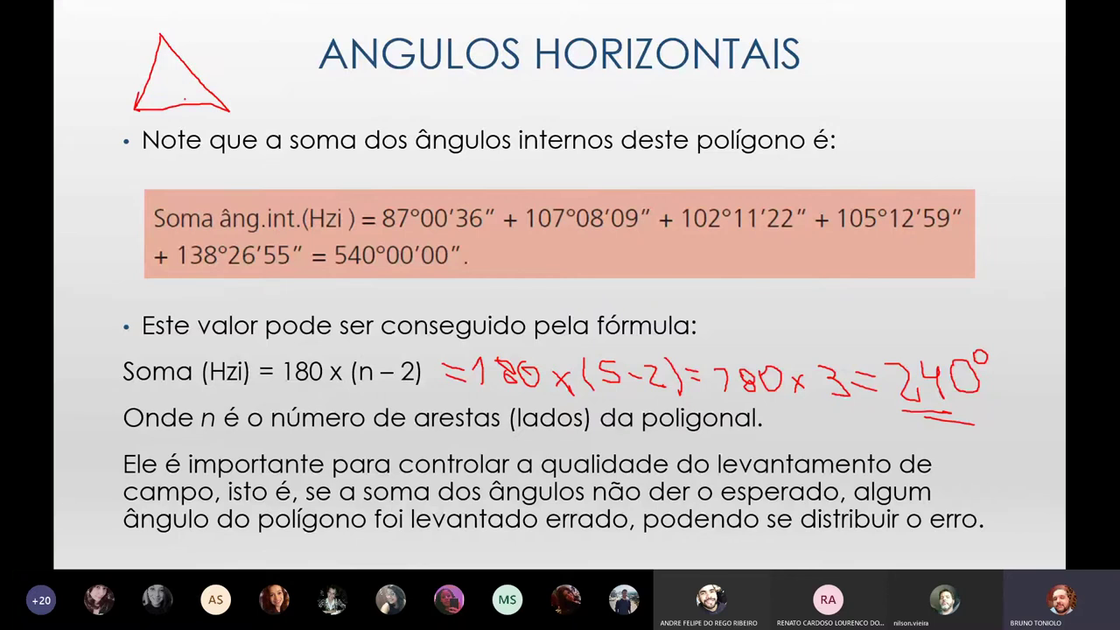
Ink an arrow and 180 x (3-2) = 180° by the triangle, correcting the pentagon total to 540°
{"action": "mouse_move", "coordinate": [249, 91]}
{"action": "left_mouse_down"}
{"action": "mouse_move", "coordinate": [287, 102]}
{"action": "mouse_move", "coordinate": [275, 95]}
{"action": "mouse_move", "coordinate": [273, 106]}
{"action": "left_mouse_up"}
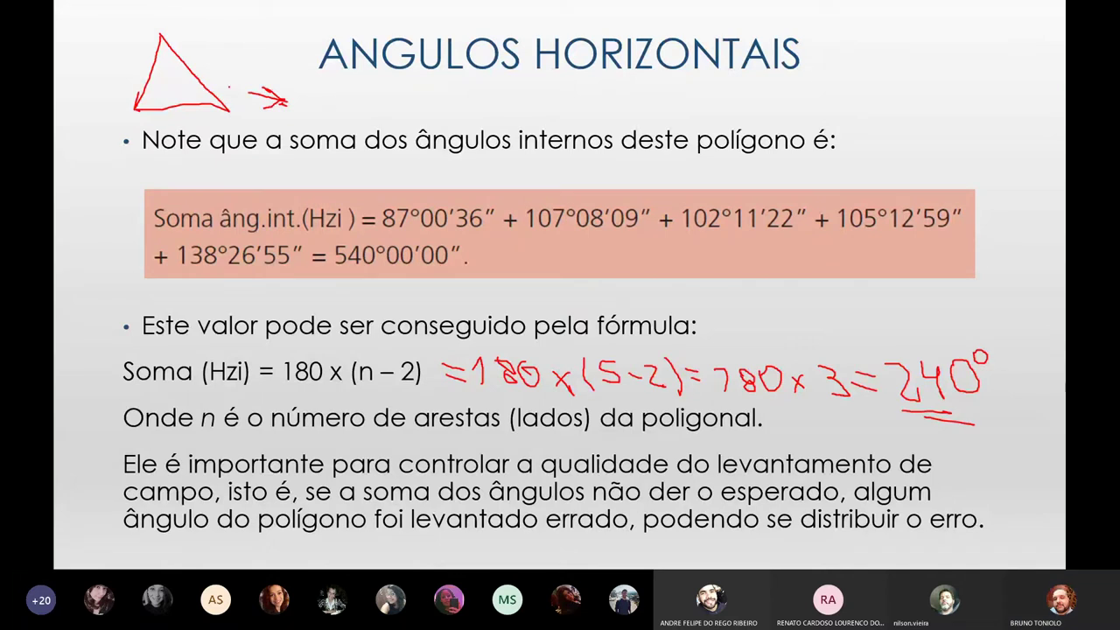
{"action": "mouse_move", "coordinate": [340, 121]}
{"action": "left_mouse_down"}
{"action": "mouse_move", "coordinate": [338, 98]}
{"action": "mouse_move", "coordinate": [338, 108]}
{"action": "mouse_move", "coordinate": [366, 104]}
{"action": "mouse_move", "coordinate": [377, 126]}
{"action": "mouse_move", "coordinate": [396, 122]}
{"action": "mouse_move", "coordinate": [381, 98]}
{"action": "mouse_move", "coordinate": [421, 122]}
{"action": "mouse_move", "coordinate": [409, 124]}
{"action": "mouse_move", "coordinate": [436, 128]}
{"action": "left_mouse_up"}
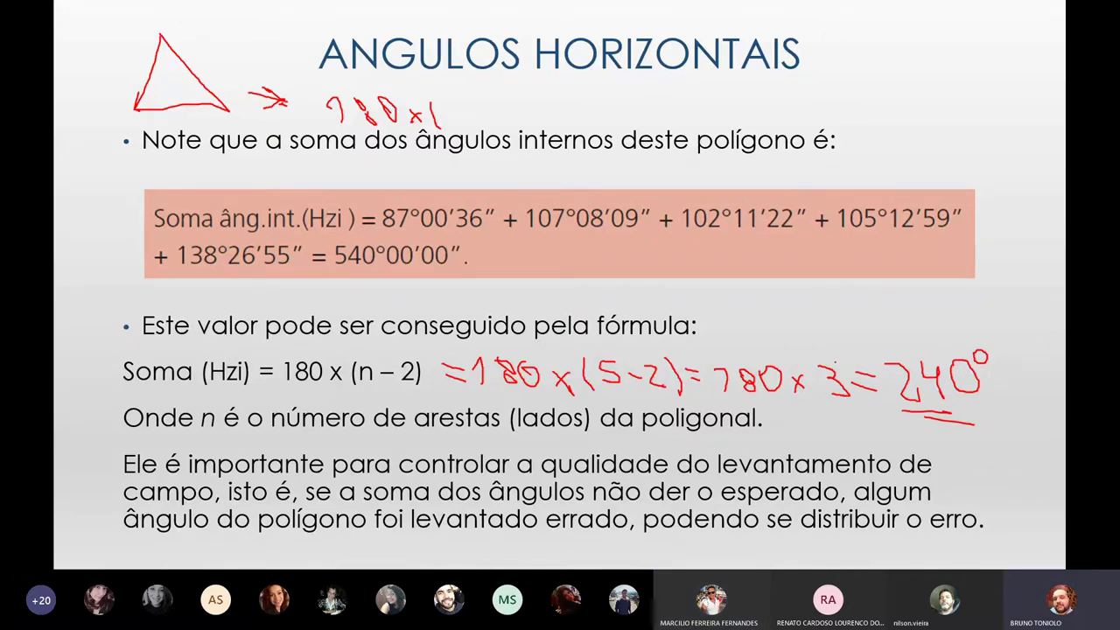
{"action": "mouse_move", "coordinate": [909, 357]}
{"action": "left_mouse_down"}
{"action": "mouse_move", "coordinate": [896, 366]}
{"action": "mouse_move", "coordinate": [920, 399]}
{"action": "mouse_move", "coordinate": [893, 393]}
{"action": "left_mouse_up"}
{"action": "mouse_move", "coordinate": [452, 102]}
{"action": "left_mouse_down"}
{"action": "mouse_move", "coordinate": [456, 125]}
{"action": "mouse_move", "coordinate": [528, 130]}
{"action": "mouse_move", "coordinate": [565, 103]}
{"action": "left_mouse_up"}
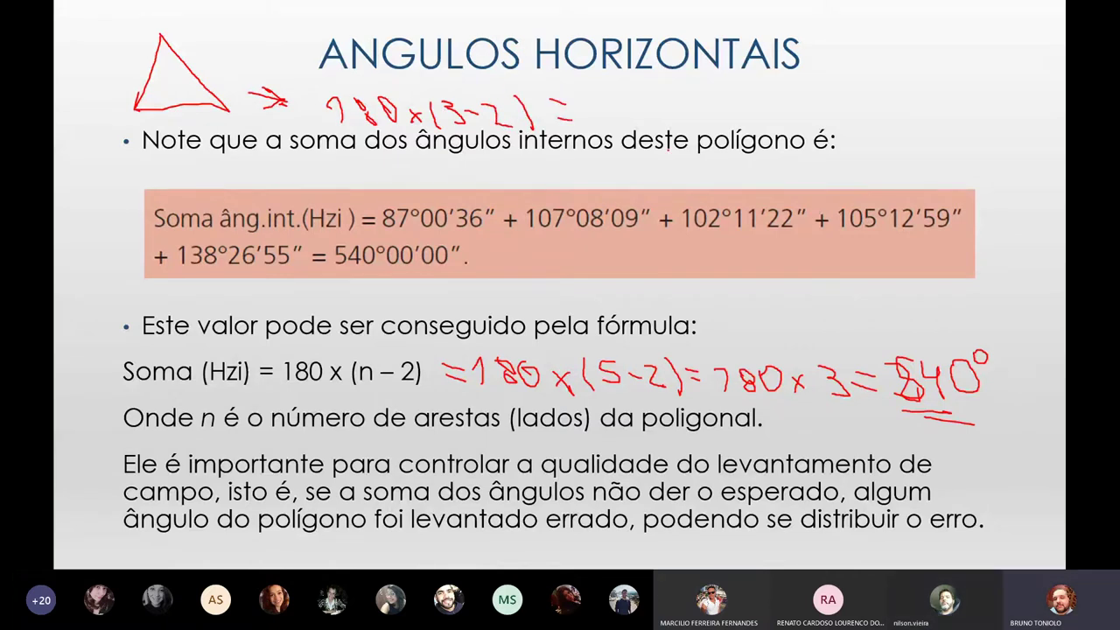
{"action": "mouse_move", "coordinate": [649, 99]}
{"action": "left_mouse_down"}
{"action": "mouse_move", "coordinate": [648, 124]}
{"action": "mouse_move", "coordinate": [674, 91]}
{"action": "mouse_move", "coordinate": [672, 108]}
{"action": "mouse_move", "coordinate": [700, 112]}
{"action": "mouse_move", "coordinate": [703, 86]}
{"action": "mouse_move", "coordinate": [731, 82]}
{"action": "left_mouse_up"}
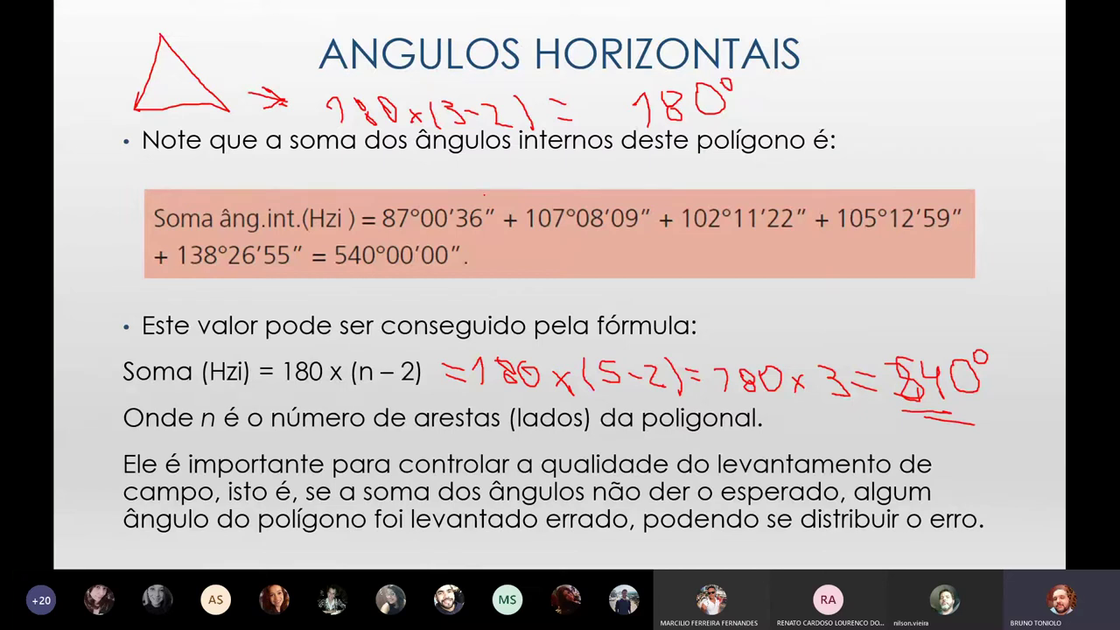
{"action": "key", "text": "Right"}
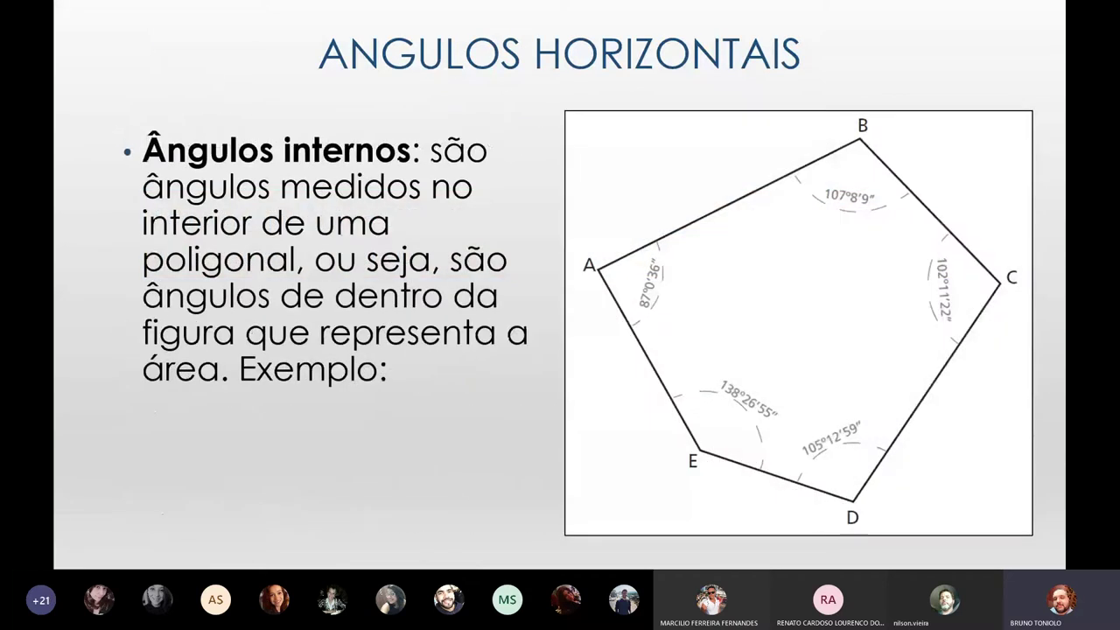
Sketch example polygons, including a diamond and a quadrilateral, below 'Exemplo:' in red ink
{"action": "left_click_drag", "start_coordinate": [607, 165], "coordinate": [651, 125]}
{"action": "mouse_move", "coordinate": [417, 371]}
{"action": "left_mouse_down"}
{"action": "mouse_move", "coordinate": [452, 431]}
{"action": "mouse_move", "coordinate": [538, 417]}
{"action": "left_mouse_up"}
{"action": "mouse_move", "coordinate": [418, 374]}
{"action": "left_mouse_down"}
{"action": "mouse_move", "coordinate": [507, 382]}
{"action": "mouse_move", "coordinate": [551, 427]}
{"action": "left_mouse_up"}
{"action": "mouse_move", "coordinate": [345, 472]}
{"action": "left_mouse_down"}
{"action": "mouse_move", "coordinate": [395, 457]}
{"action": "mouse_move", "coordinate": [385, 510]}
{"action": "left_mouse_up"}
{"action": "left_click_drag", "start_coordinate": [341, 475], "coordinate": [401, 514]}
{"action": "mouse_move", "coordinate": [179, 431]}
{"action": "left_mouse_down"}
{"action": "mouse_move", "coordinate": [270, 450]}
{"action": "mouse_move", "coordinate": [243, 456]}
{"action": "mouse_move", "coordinate": [174, 432]}
{"action": "mouse_move", "coordinate": [327, 451]}
{"action": "left_mouse_up"}
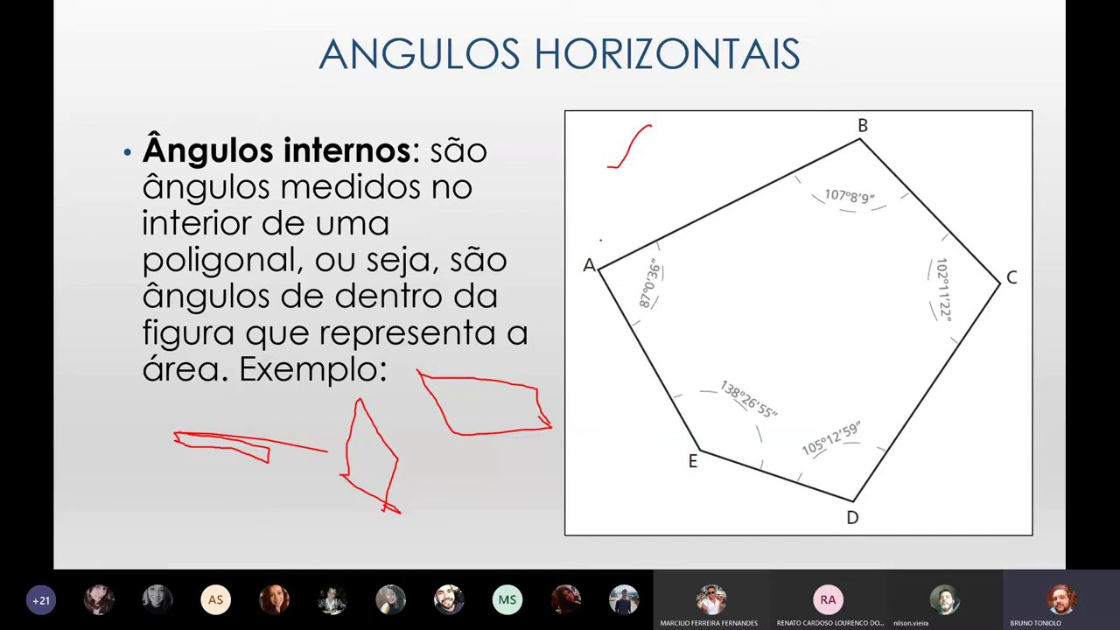
{"action": "key", "text": "Right"}
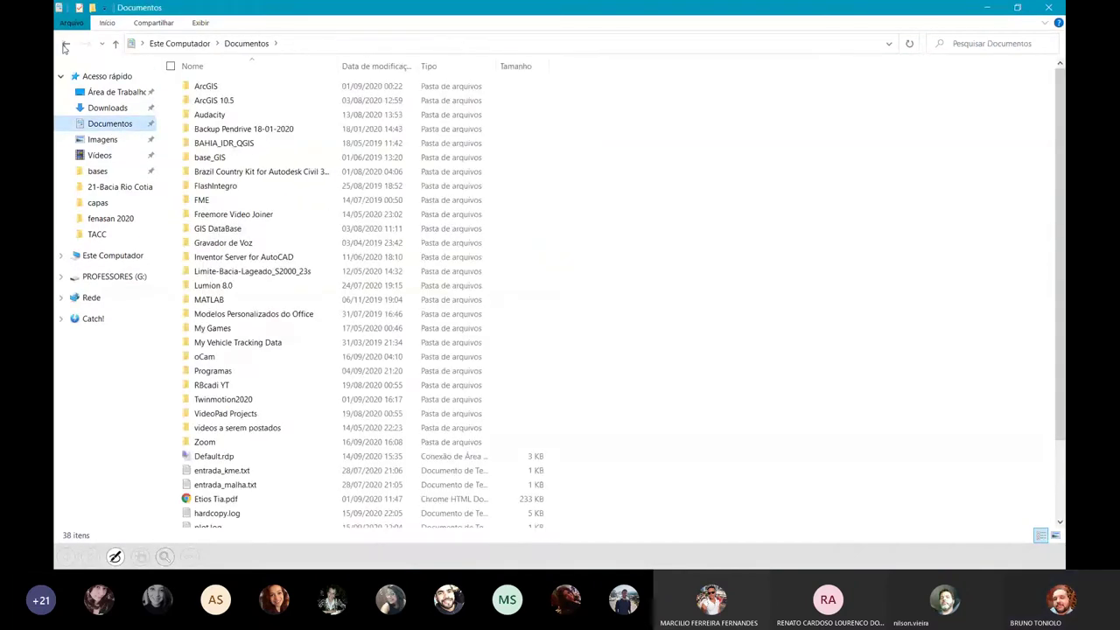
Launch the fx-82ES emulator, position it beside the slide's angle sum, and enter 87
{"action": "double_click", "coordinate": [229, 144]}
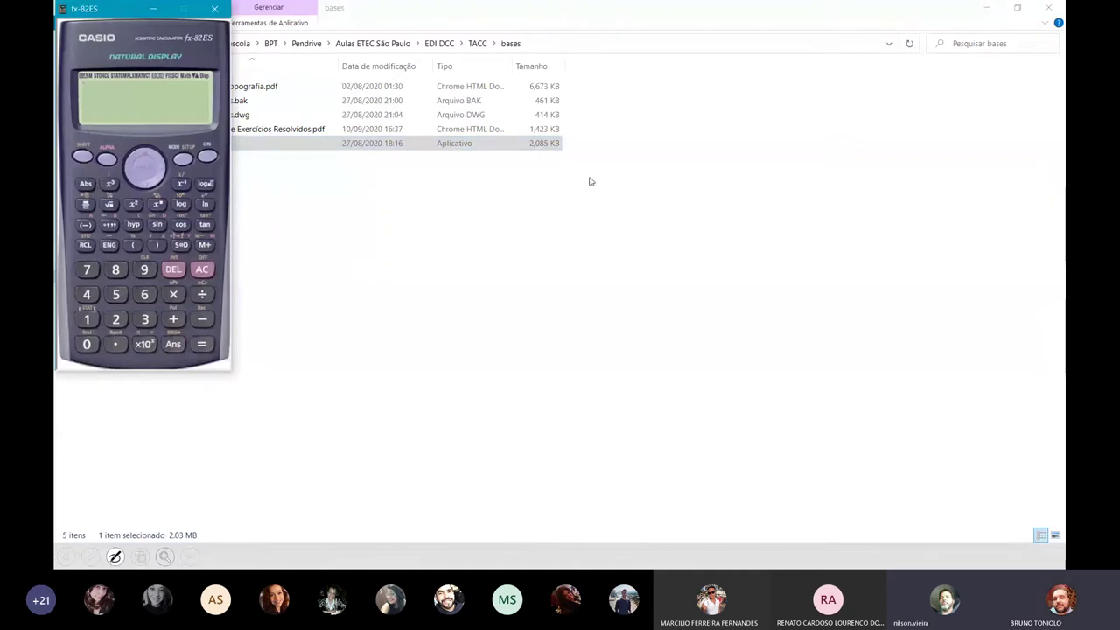
{"action": "left_click_drag", "start_coordinate": [99, 15], "coordinate": [807, 166]}
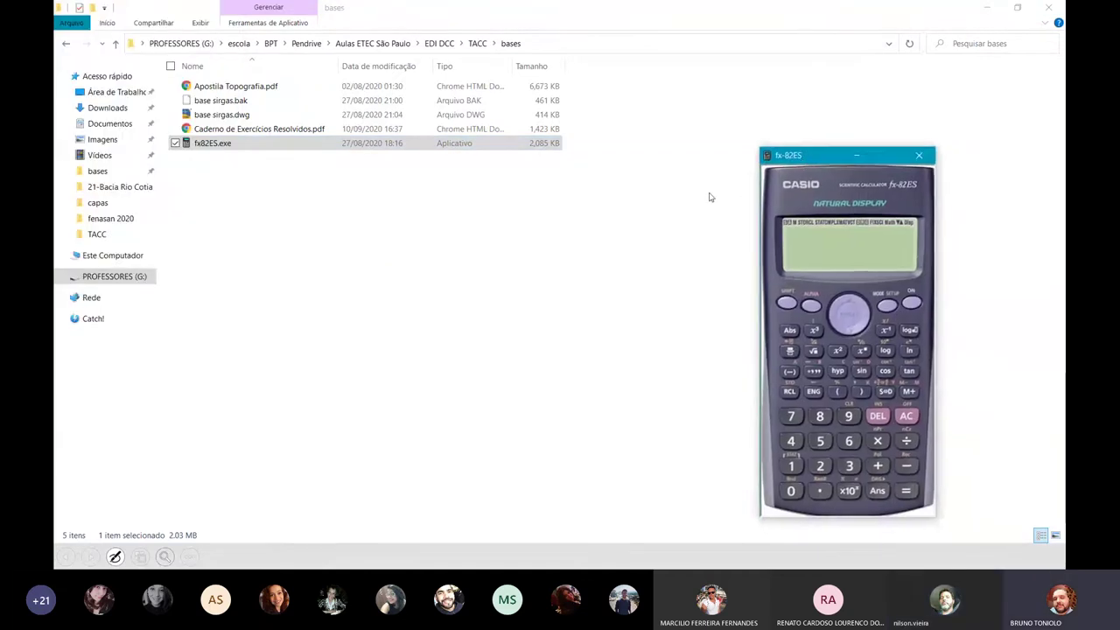
{"action": "key", "text": "super"}
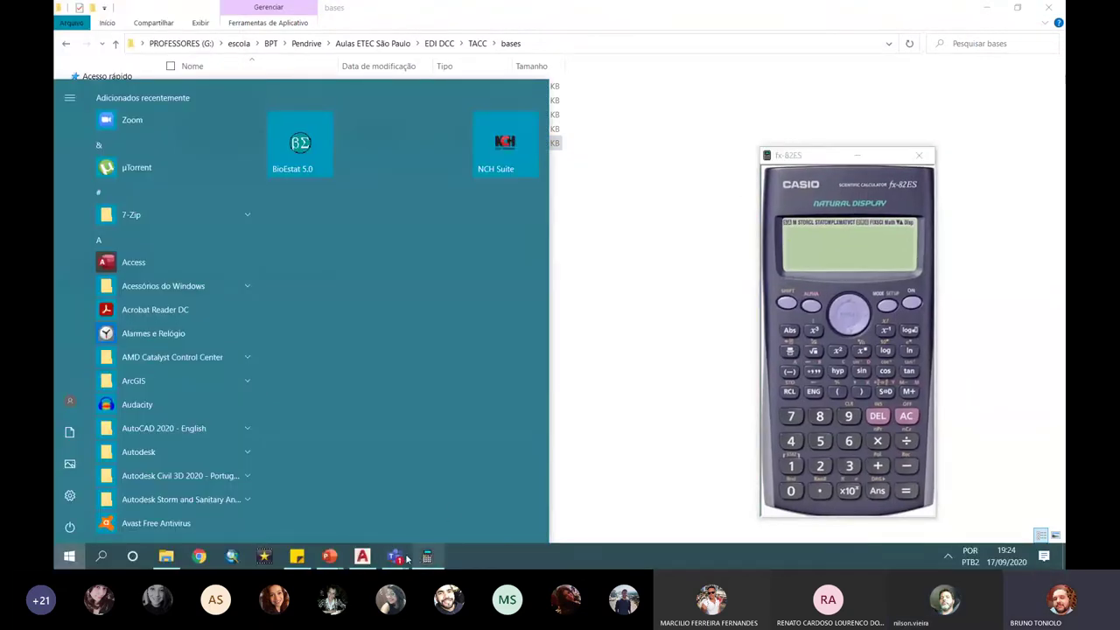
{"action": "left_click", "coordinate": [329, 557]}
{"action": "key", "text": "super"}
{"action": "key", "text": "super"}
{"action": "key", "text": "super"}
{"action": "left_click", "coordinate": [427, 557]}
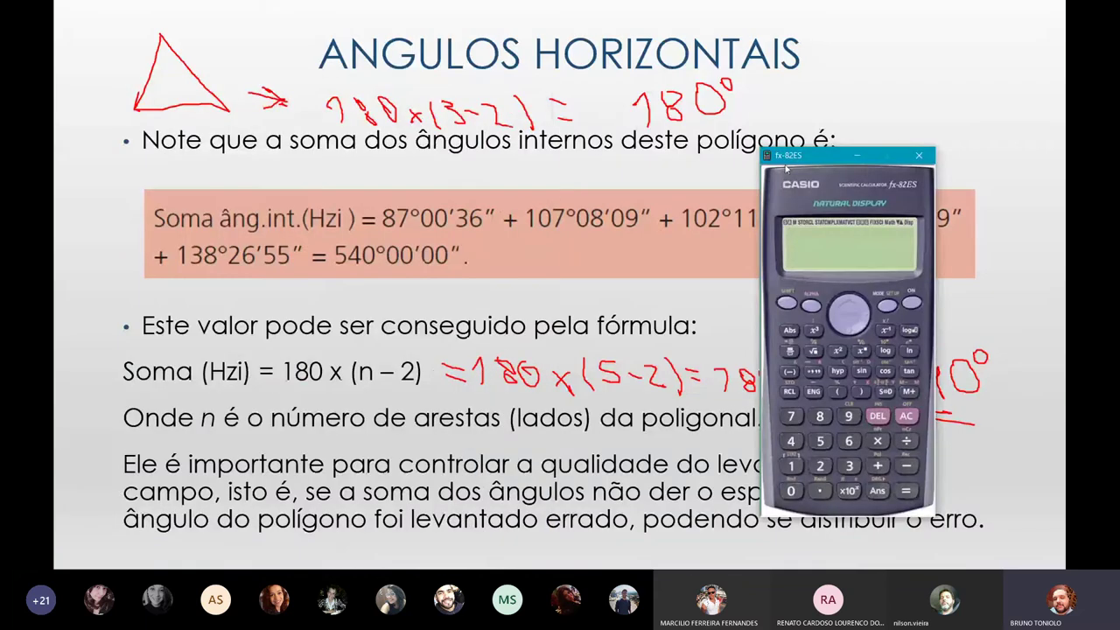
{"action": "left_click_drag", "start_coordinate": [788, 160], "coordinate": [888, 178]}
{"action": "type", "text": "8"}
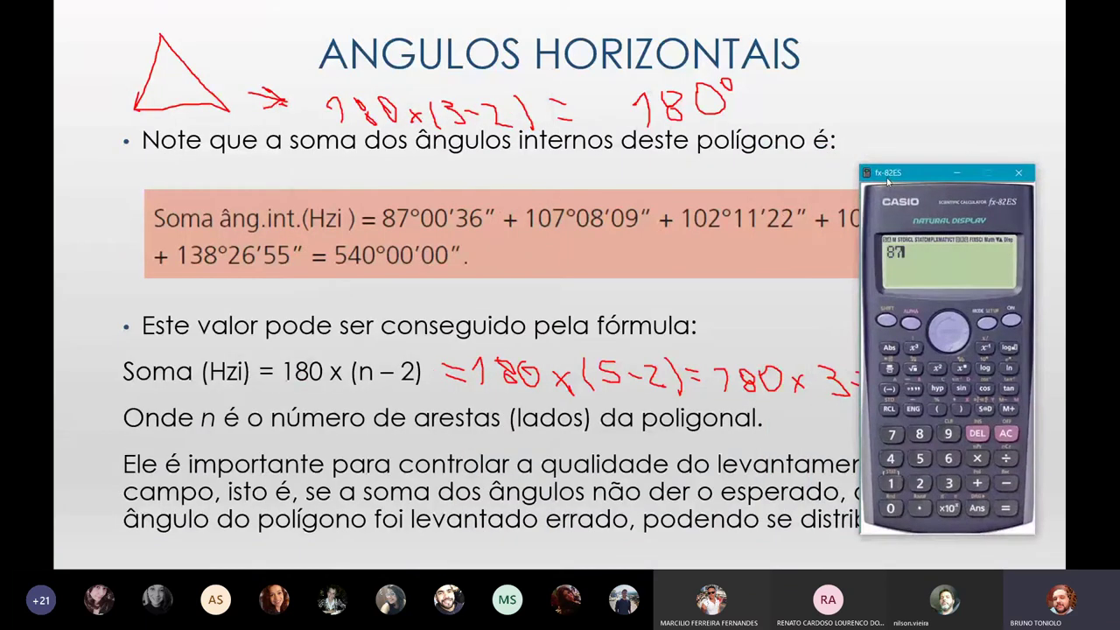
{"action": "type", "text": "7"}
Complete the first angle as 87°00'36" using the °'" key
{"action": "left_click", "coordinate": [917, 386]}
{"action": "left_click", "coordinate": [891, 507]}
{"action": "left_click", "coordinate": [892, 508]}
{"action": "left_click", "coordinate": [915, 388]}
{"action": "left_click", "coordinate": [949, 484]}
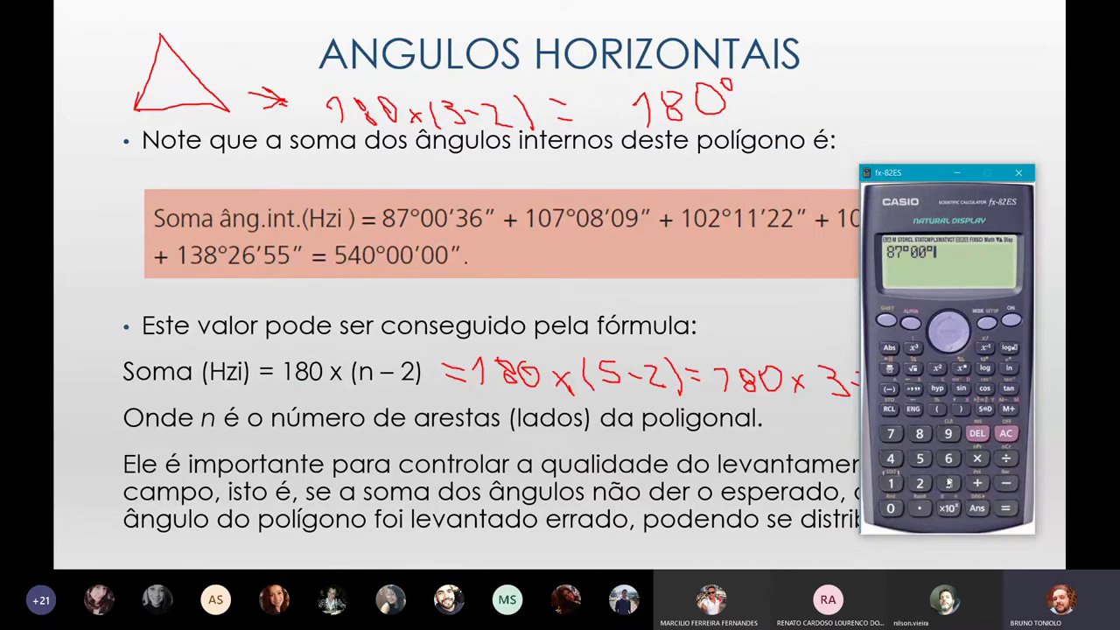
{"action": "left_click", "coordinate": [948, 458]}
{"action": "left_click", "coordinate": [914, 388]}
Add the second angle, 107°08'09", to the sum
{"action": "left_click", "coordinate": [984, 485]}
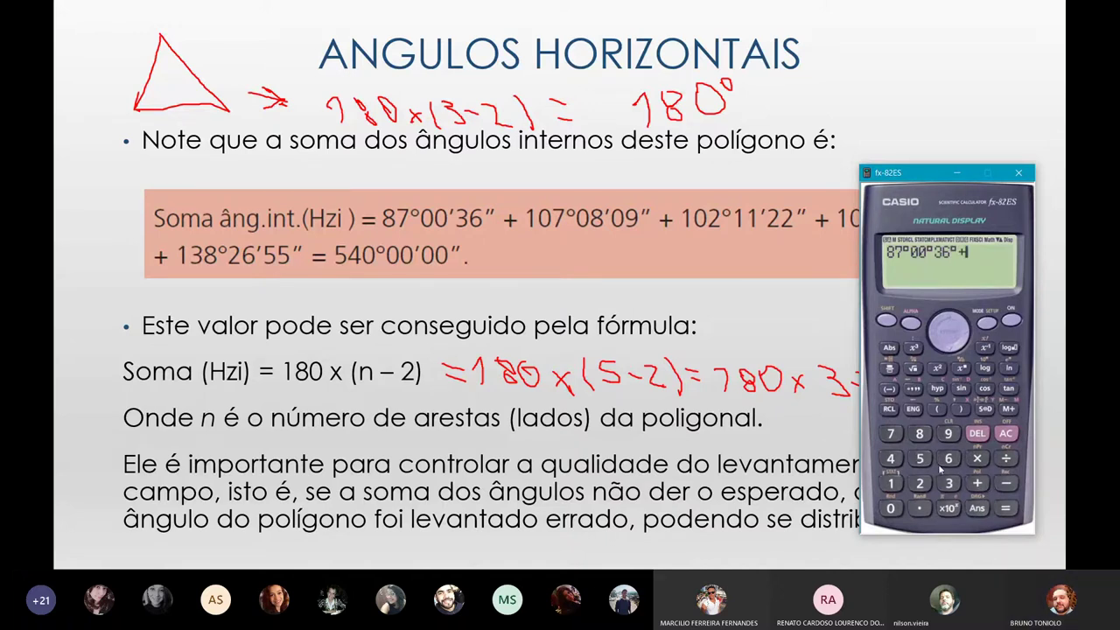
{"action": "left_click", "coordinate": [891, 484]}
{"action": "left_click", "coordinate": [892, 505]}
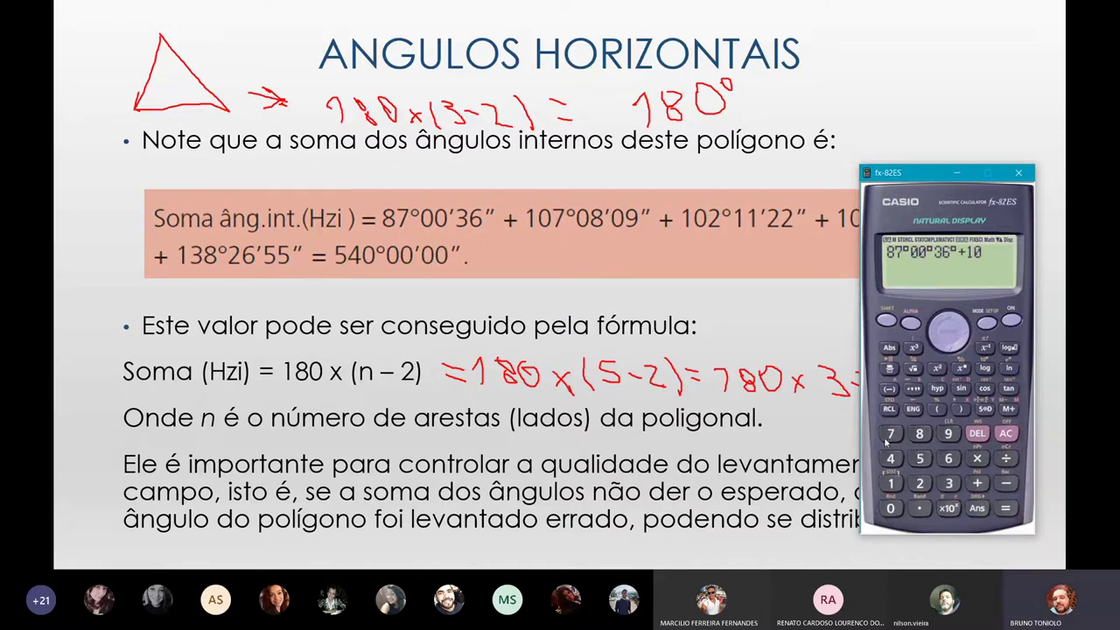
{"action": "left_click", "coordinate": [889, 437]}
{"action": "left_click", "coordinate": [912, 390]}
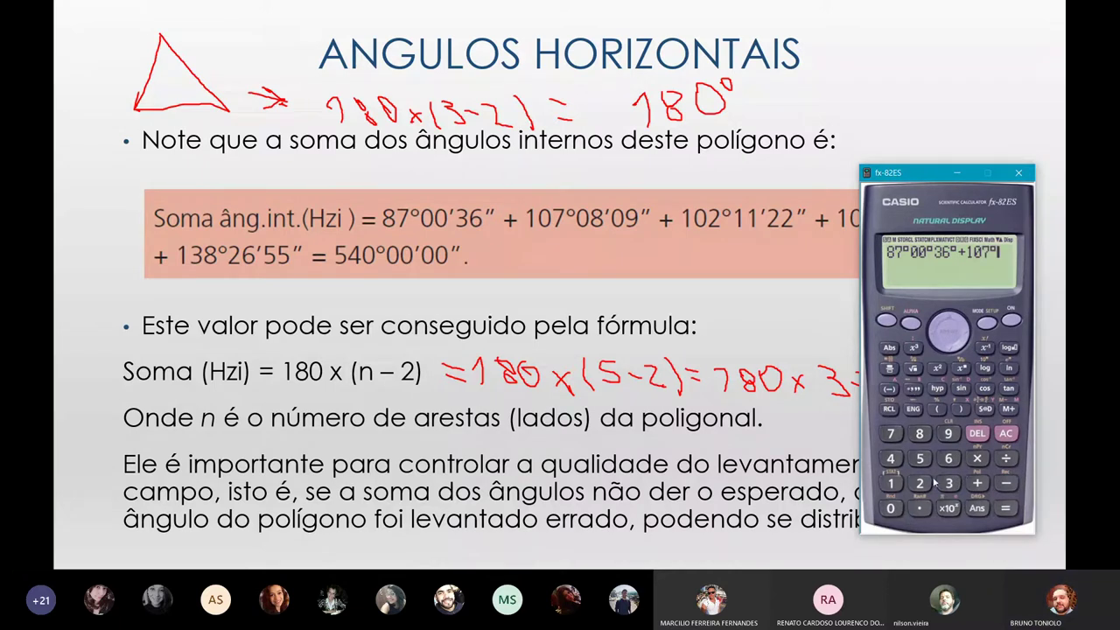
{"action": "left_click", "coordinate": [900, 507]}
{"action": "left_click", "coordinate": [918, 433]}
{"action": "left_click", "coordinate": [913, 390]}
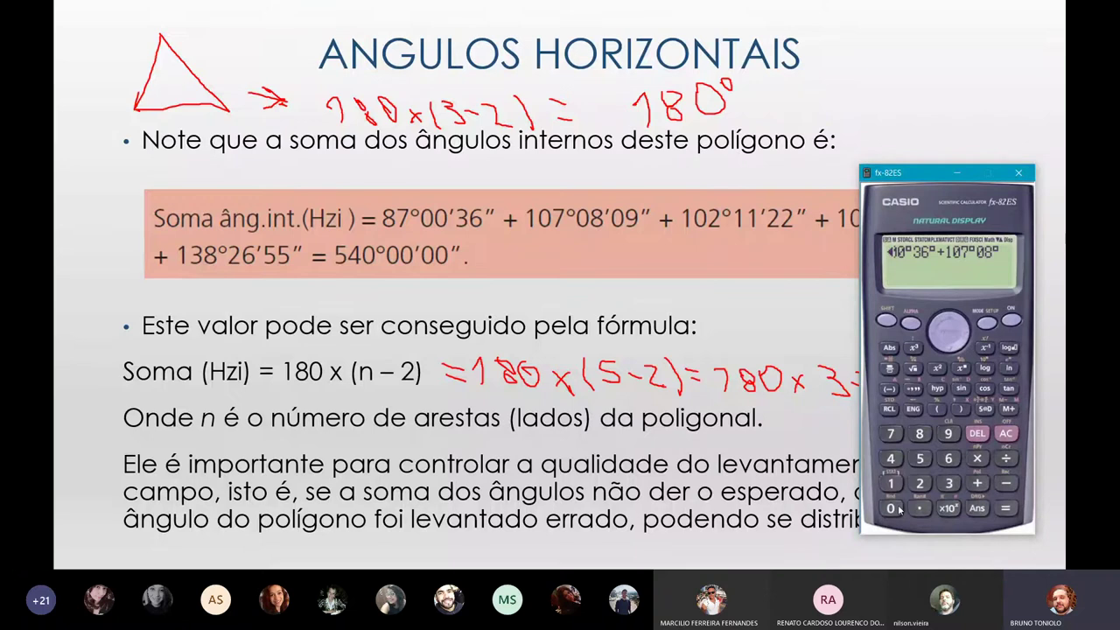
{"action": "left_click", "coordinate": [891, 508]}
{"action": "left_click", "coordinate": [947, 433]}
{"action": "left_click", "coordinate": [912, 390]}
Add the third angle, 102°11'22", to the sum
{"action": "left_click", "coordinate": [977, 483]}
{"action": "left_click", "coordinate": [890, 483]}
{"action": "left_click", "coordinate": [891, 508]}
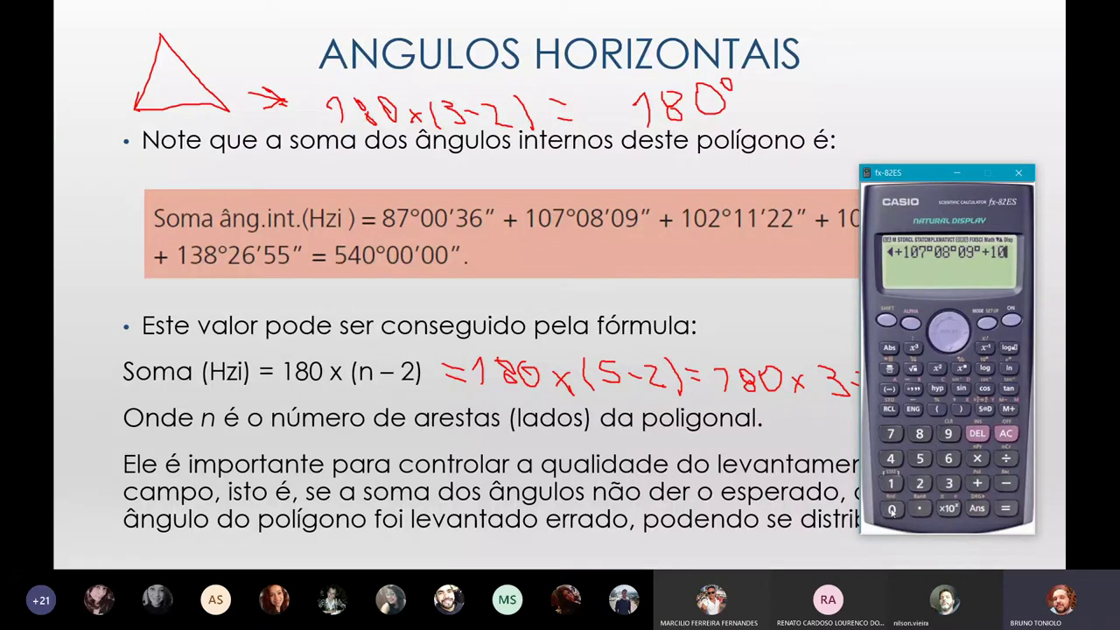
{"action": "left_click", "coordinate": [918, 483]}
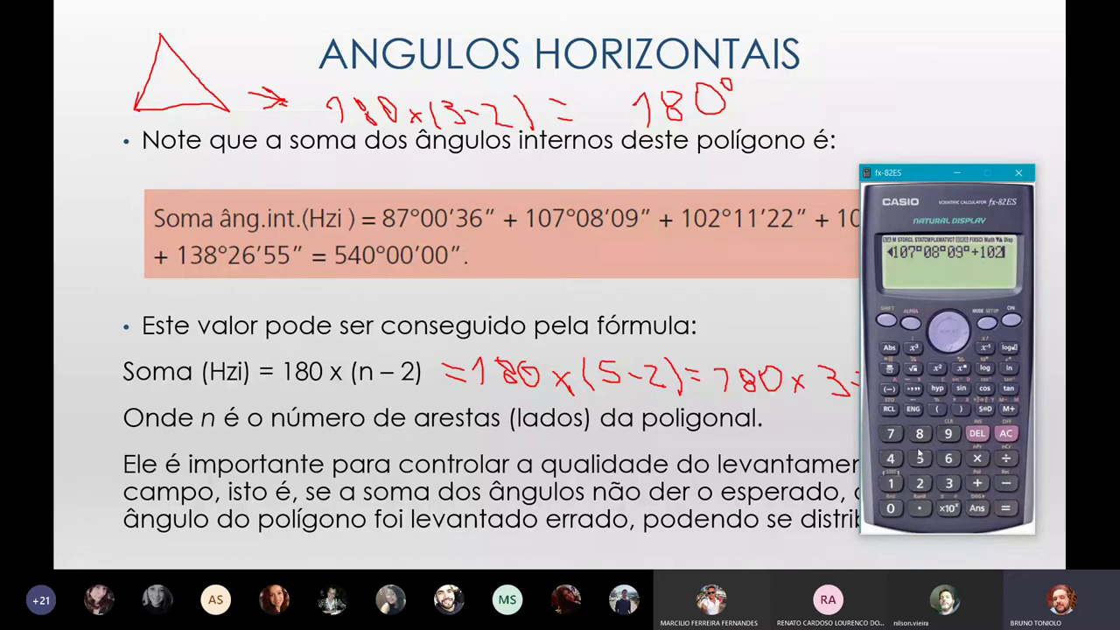
{"action": "left_click", "coordinate": [912, 390]}
{"action": "left_click", "coordinate": [890, 483]}
{"action": "left_click", "coordinate": [891, 483]}
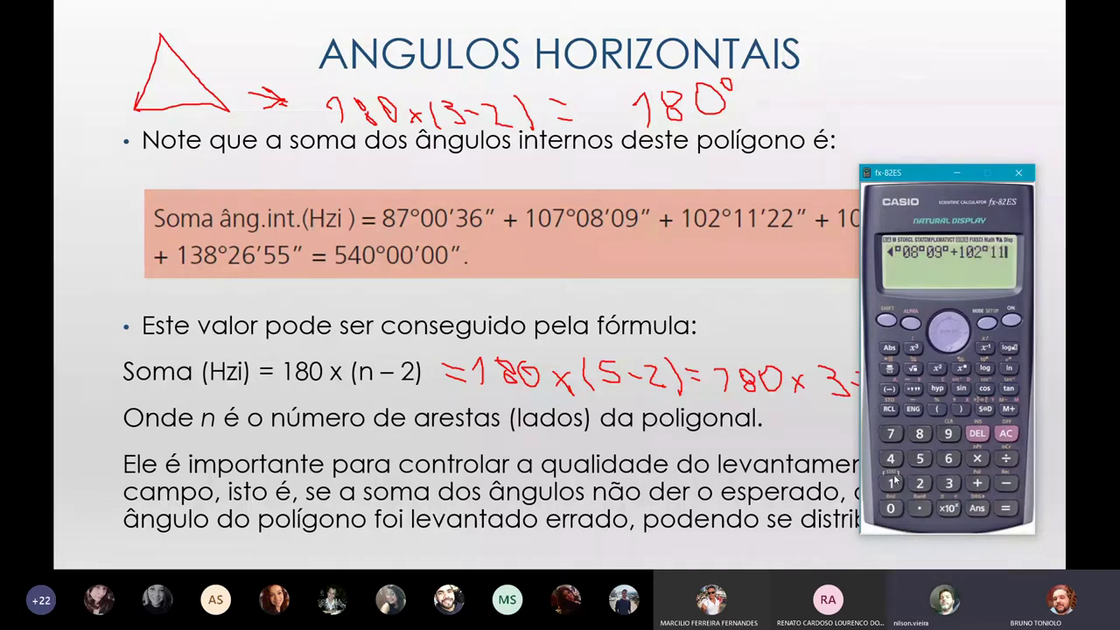
{"action": "left_click", "coordinate": [913, 390]}
{"action": "left_click", "coordinate": [919, 483]}
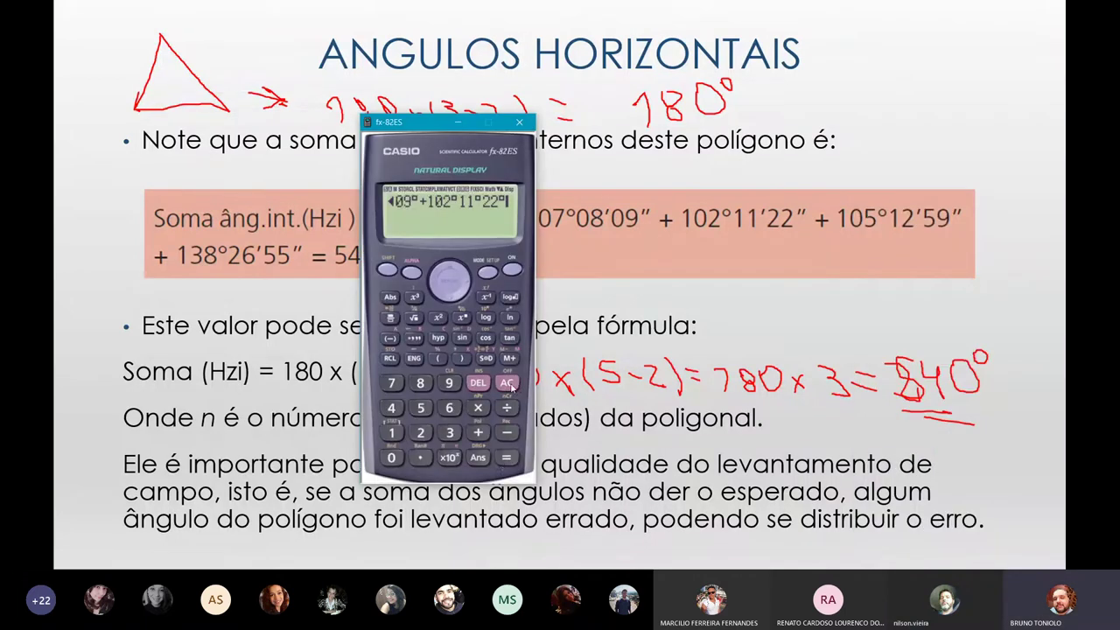
{"action": "left_click", "coordinate": [414, 337]}
Add the fourth angle, 105°12'59", to the sum
{"action": "left_click", "coordinate": [478, 432]}
{"action": "left_click", "coordinate": [393, 438]}
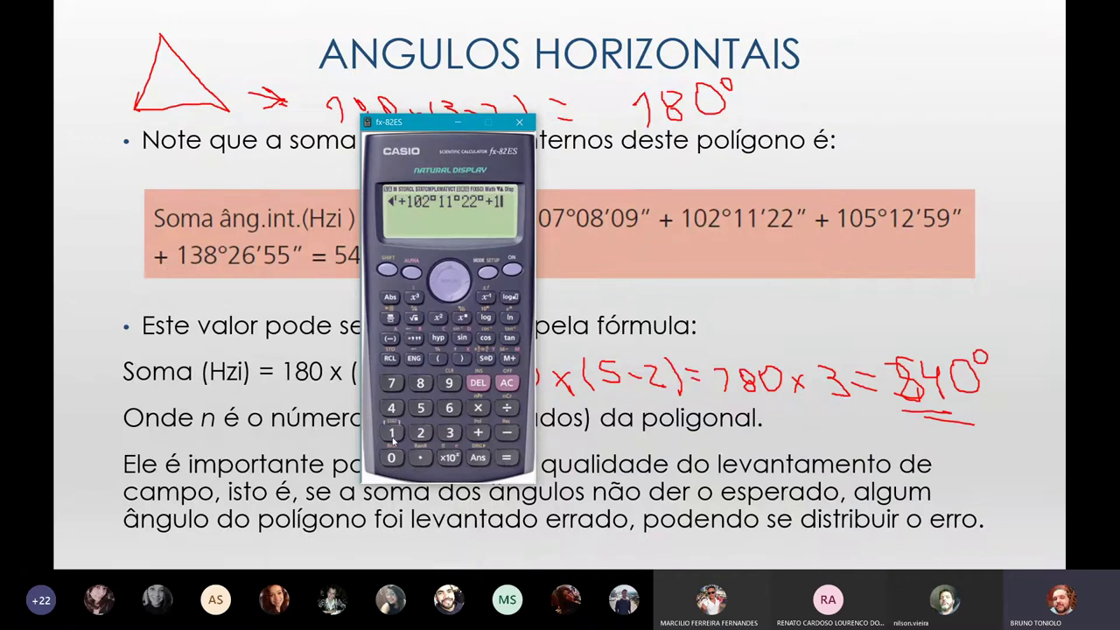
{"action": "left_click", "coordinate": [391, 457]}
{"action": "left_click", "coordinate": [420, 408]}
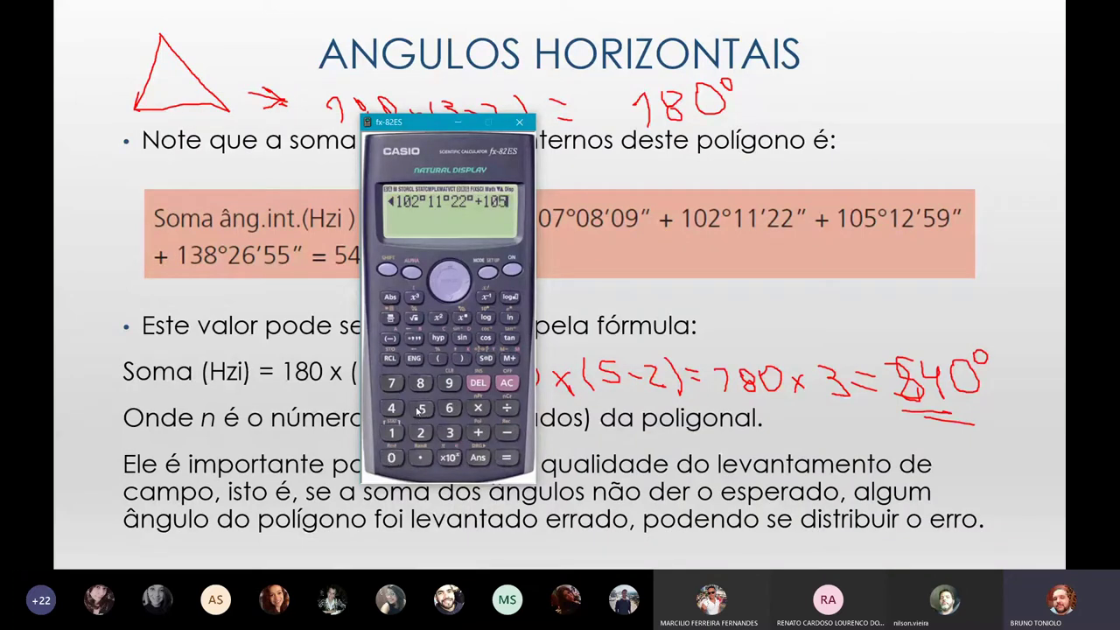
{"action": "left_click", "coordinate": [411, 338]}
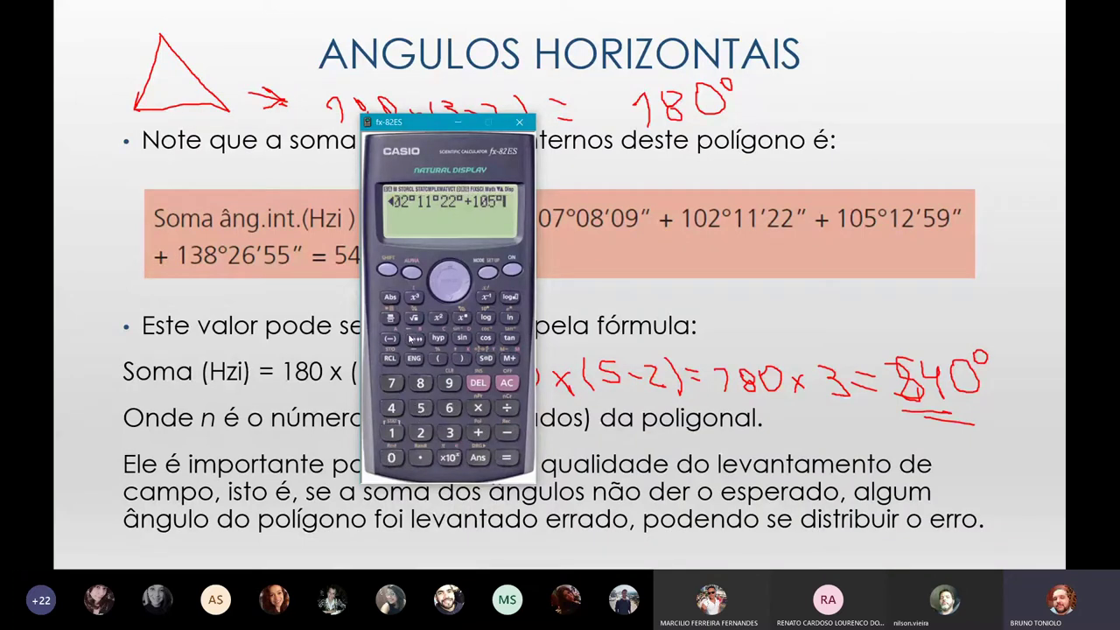
{"action": "type", "text": "12"}
{"action": "left_click", "coordinate": [412, 338]}
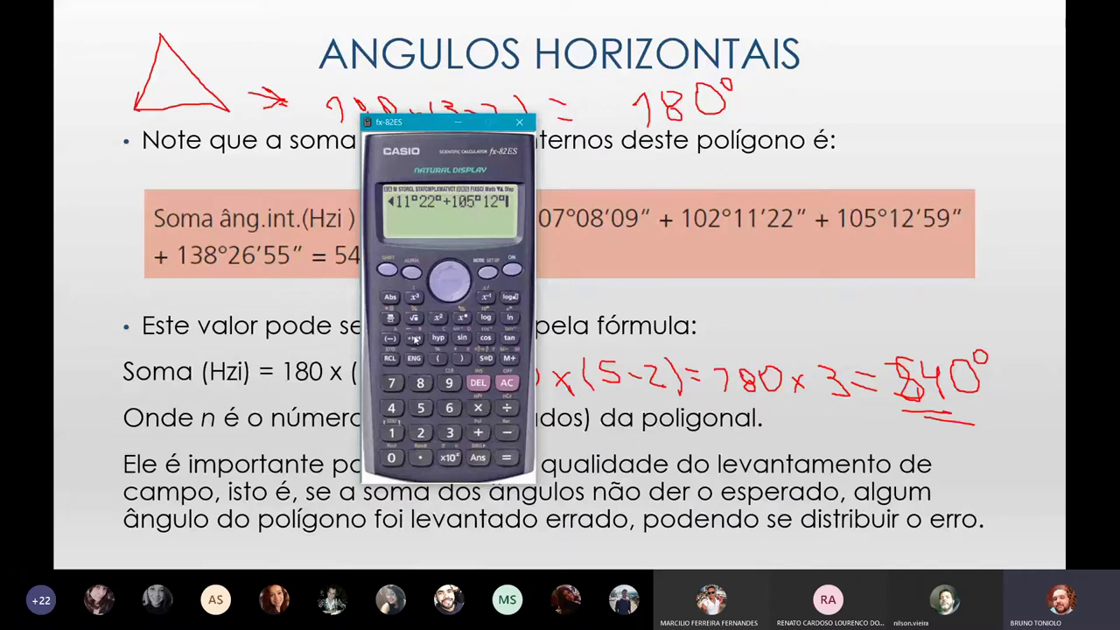
{"action": "left_click", "coordinate": [421, 408]}
{"action": "left_click", "coordinate": [449, 383]}
{"action": "left_click", "coordinate": [415, 338]}
Add the fifth angle, 138°26'55", to the sum
{"action": "left_click", "coordinate": [483, 429]}
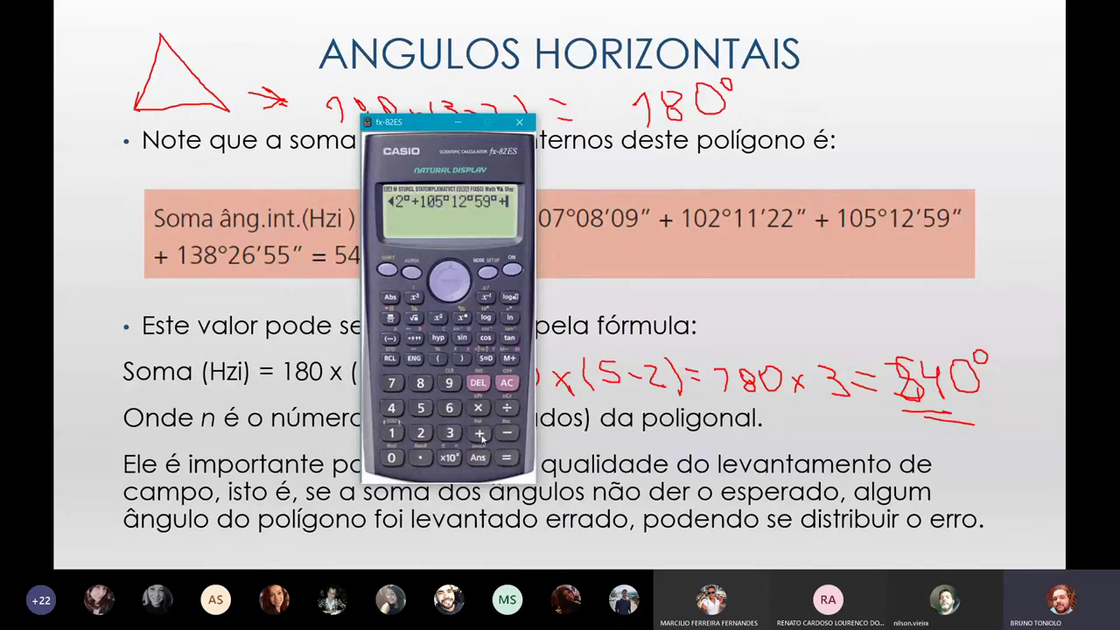
{"action": "left_click", "coordinate": [391, 435]}
{"action": "left_click", "coordinate": [450, 433]}
{"action": "left_click", "coordinate": [420, 382]}
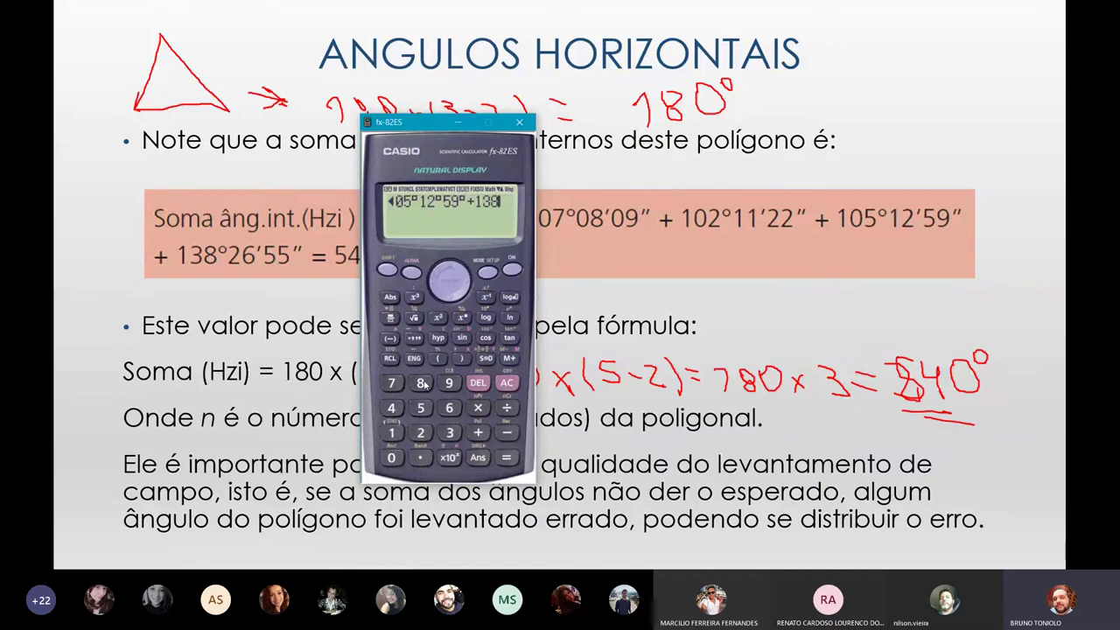
{"action": "left_click", "coordinate": [414, 337]}
{"action": "left_click", "coordinate": [421, 432]}
{"action": "left_click", "coordinate": [449, 408]}
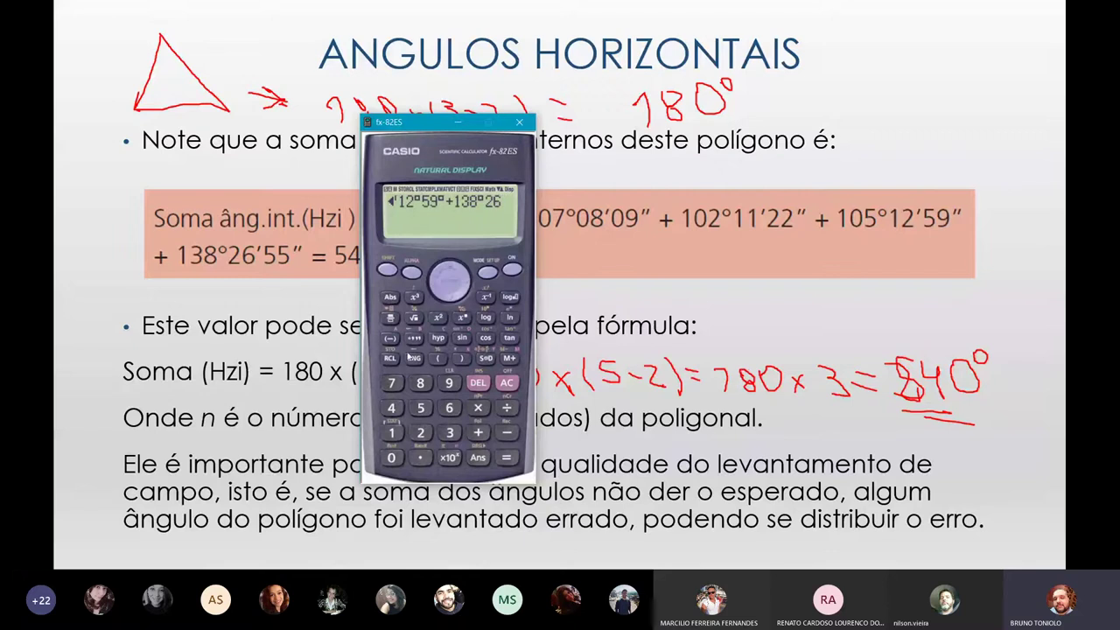
{"action": "left_click", "coordinate": [414, 337]}
{"action": "left_click", "coordinate": [421, 408]}
{"action": "left_click", "coordinate": [421, 407]}
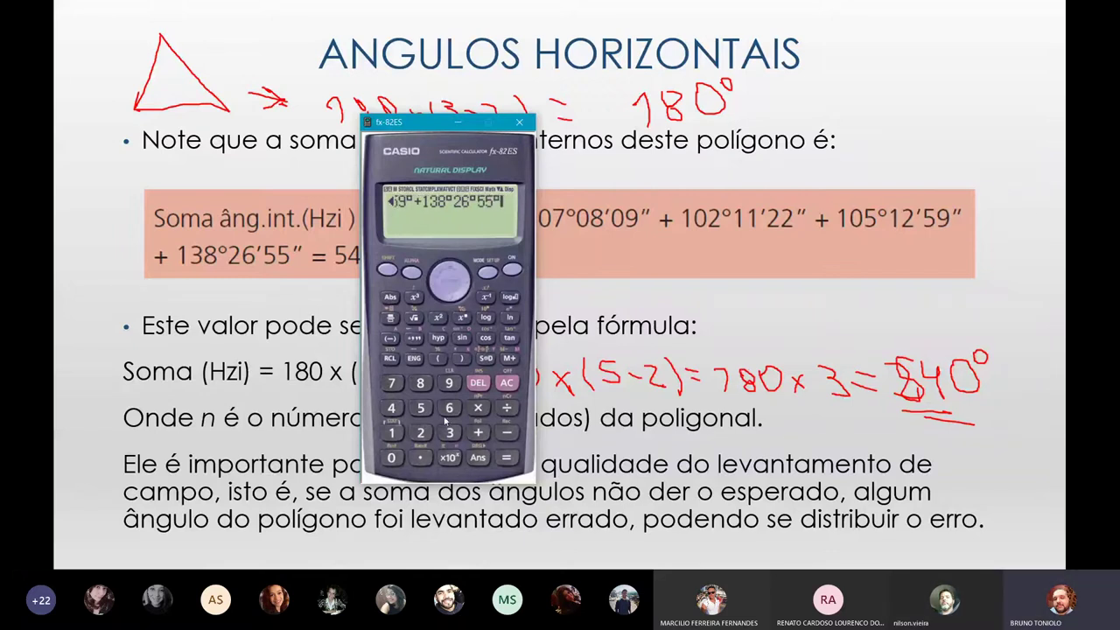
Evaluate the total of 540°0'1" and move the calculator beside the slide's angle sum
{"action": "left_click", "coordinate": [504, 459]}
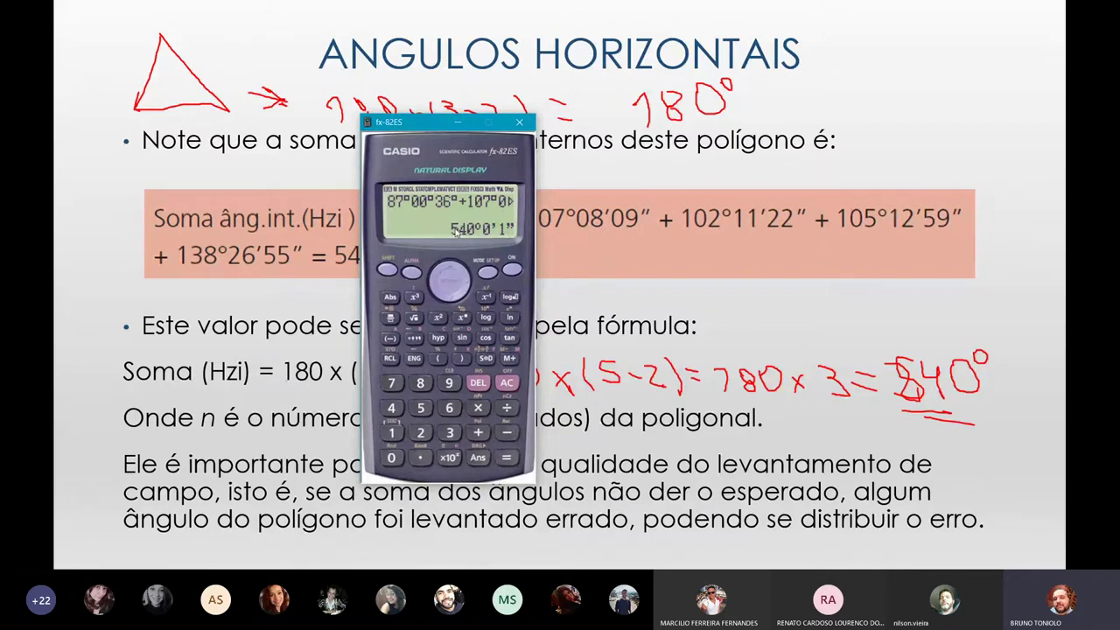
{"action": "mouse_move", "coordinate": [455, 229]}
{"action": "left_mouse_down"}
{"action": "mouse_move", "coordinate": [457, 433]}
{"action": "mouse_move", "coordinate": [896, 448]}
{"action": "left_mouse_up"}
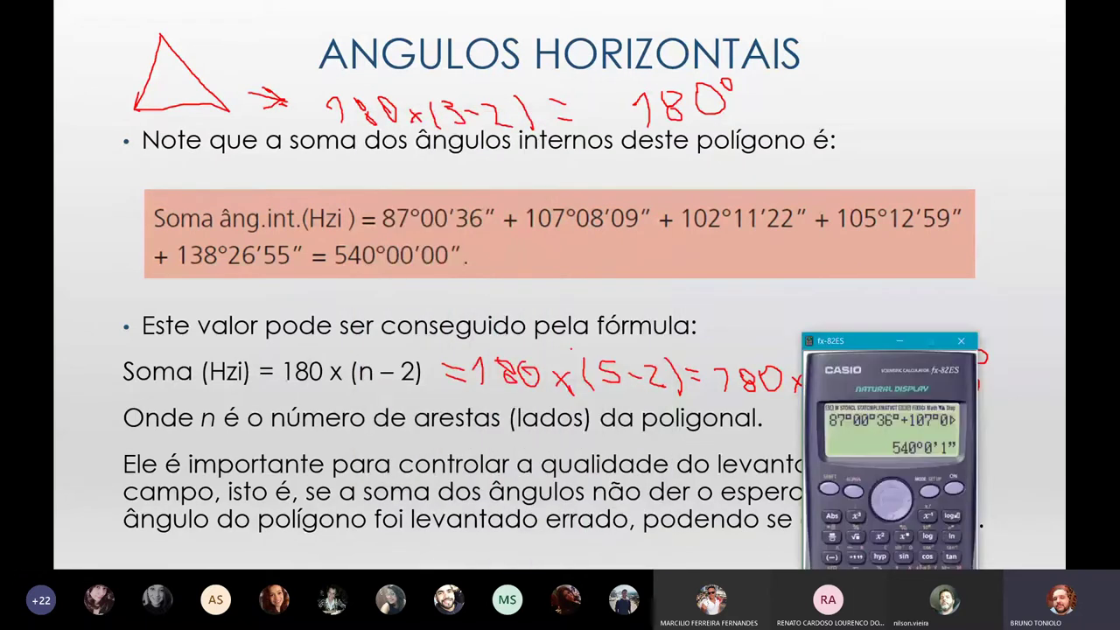
{"action": "left_click_drag", "start_coordinate": [836, 364], "coordinate": [864, 252]}
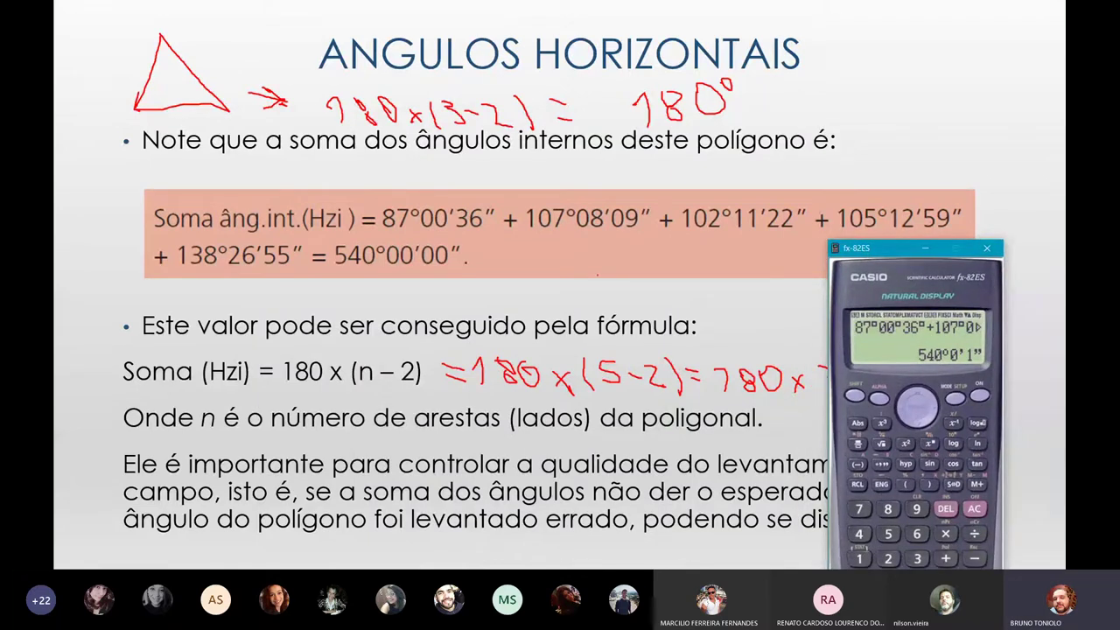
{"action": "key", "text": "Left"}
{"action": "key", "text": "super"}
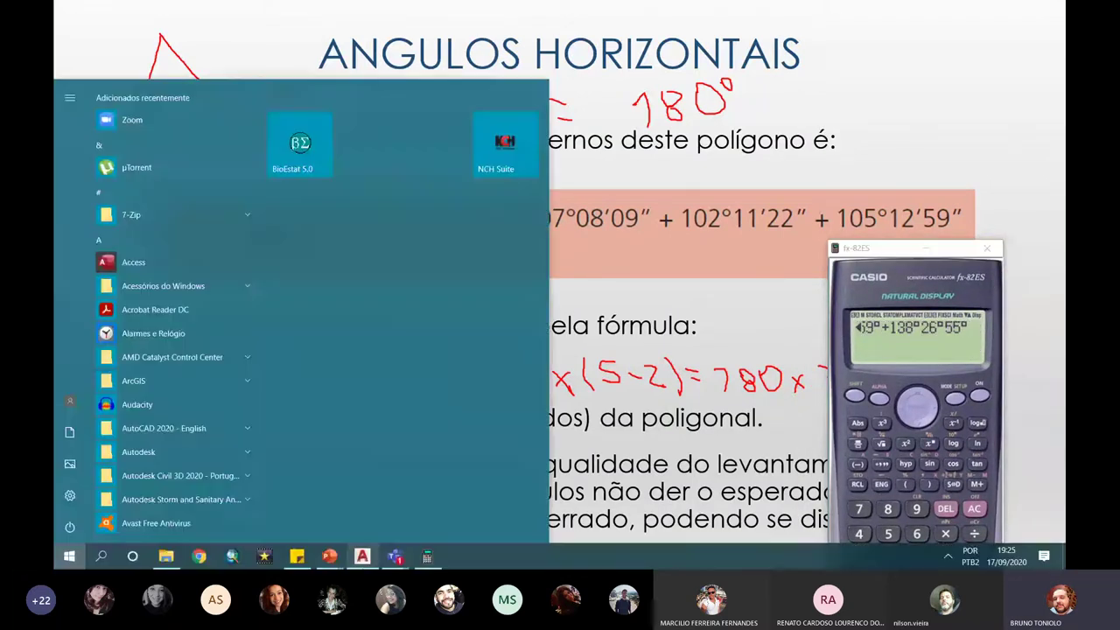
Draw a closed four-vertex polyline in an empty area of the drawing
{"action": "left_click", "coordinate": [370, 560]}
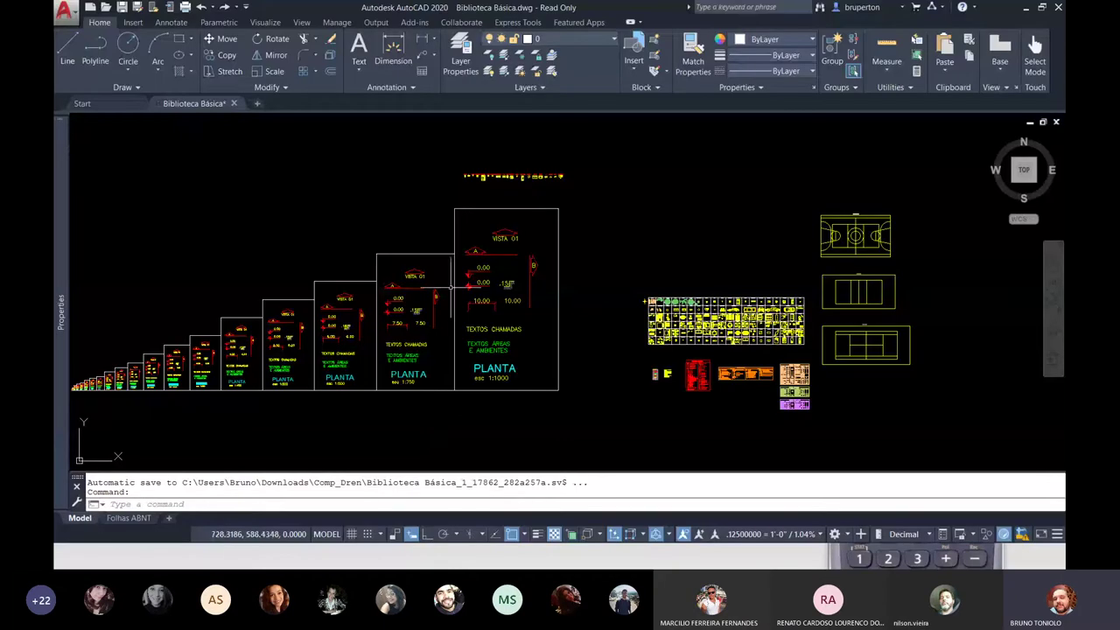
{"action": "middle_click_drag", "start_coordinate": [452, 287], "coordinate": [31, 288]}
{"action": "type", "text": "pl"}
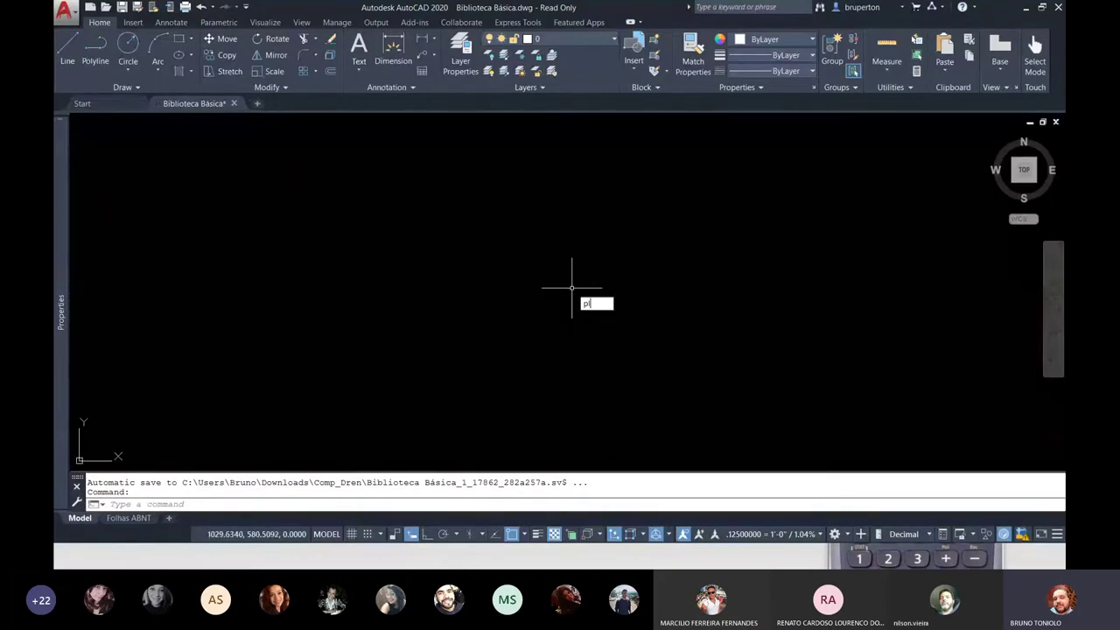
{"action": "key", "text": "Return"}
{"action": "left_click", "coordinate": [456, 276]}
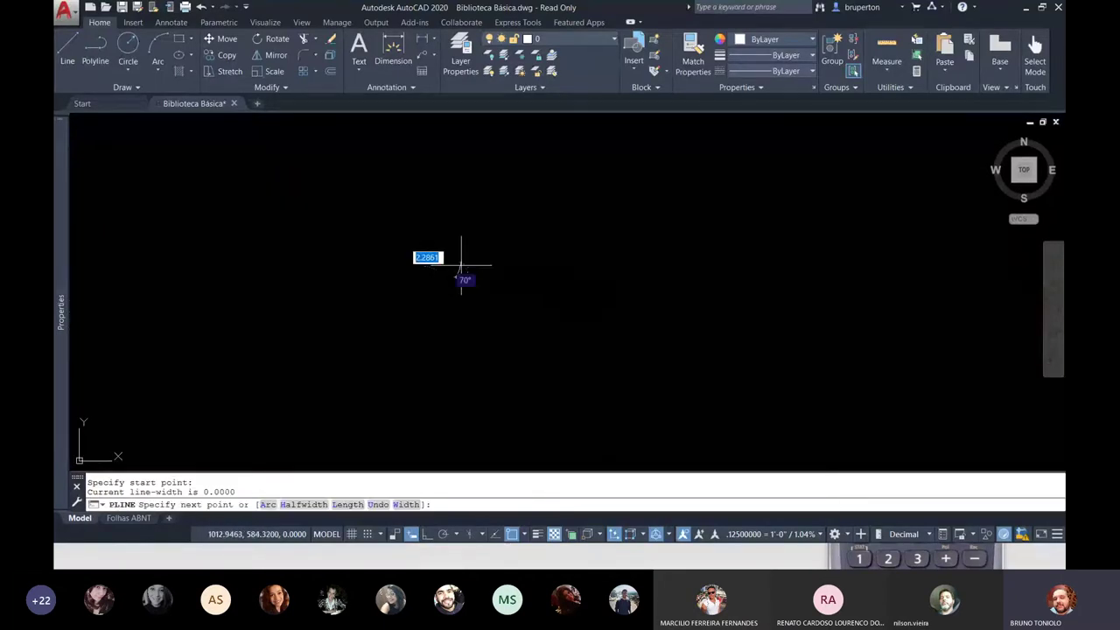
{"action": "left_click", "coordinate": [586, 214]}
{"action": "left_click", "coordinate": [819, 300]}
{"action": "left_click", "coordinate": [694, 422]}
{"action": "left_click", "coordinate": [456, 276]}
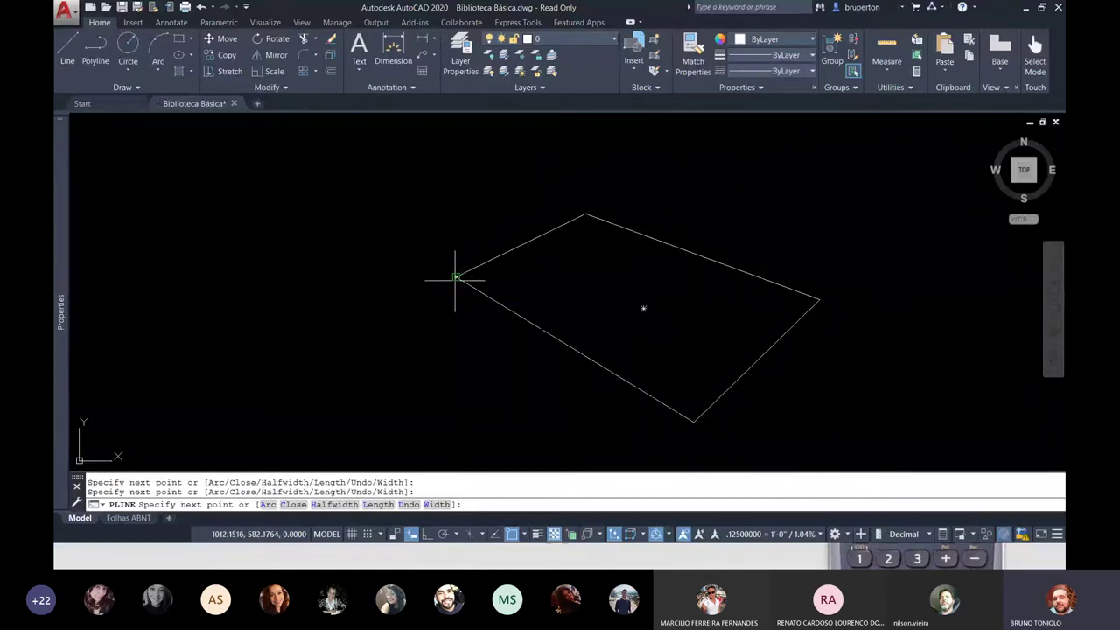
{"action": "key", "text": "Return"}
Zoom extents and pan so the quadrilateral is centred in view
{"action": "scroll", "coordinate": [938, 307], "scroll_direction": "down", "scroll_amount": 3}
{"action": "middle_click", "coordinate": [762, 317]}
{"action": "mouse_move", "coordinate": [762, 318]}
{"action": "middle_mouse_down"}
{"action": "mouse_move", "coordinate": [445, 270]}
{"action": "mouse_move", "coordinate": [532, 315]}
{"action": "mouse_move", "coordinate": [492, 258]}
{"action": "middle_mouse_up"}
{"action": "scroll", "coordinate": [453, 266], "scroll_direction": "up", "scroll_amount": 5}
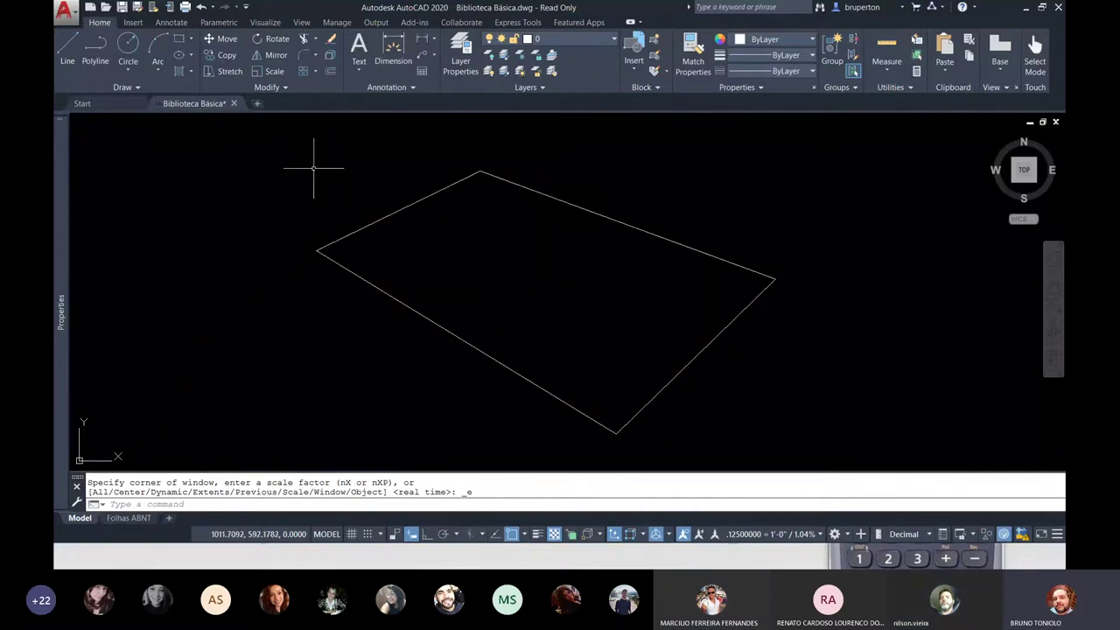
Start multiline text with the T alias and draw its box right of the quadrilateral
{"action": "type", "text": "t"}
{"action": "key", "text": "Return"}
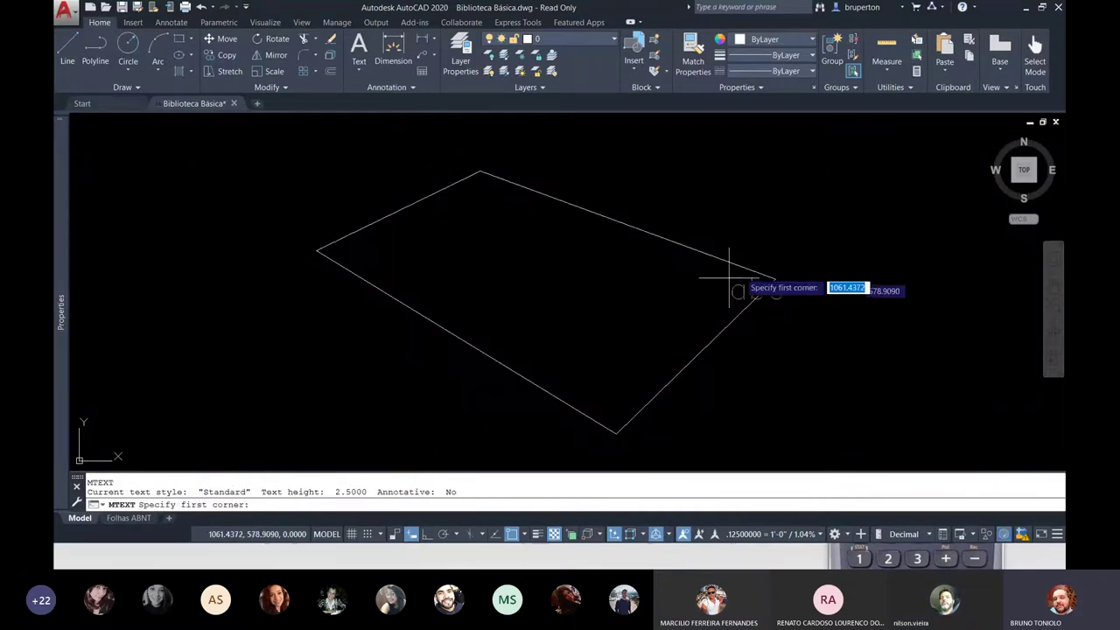
{"action": "left_click", "coordinate": [789, 242]}
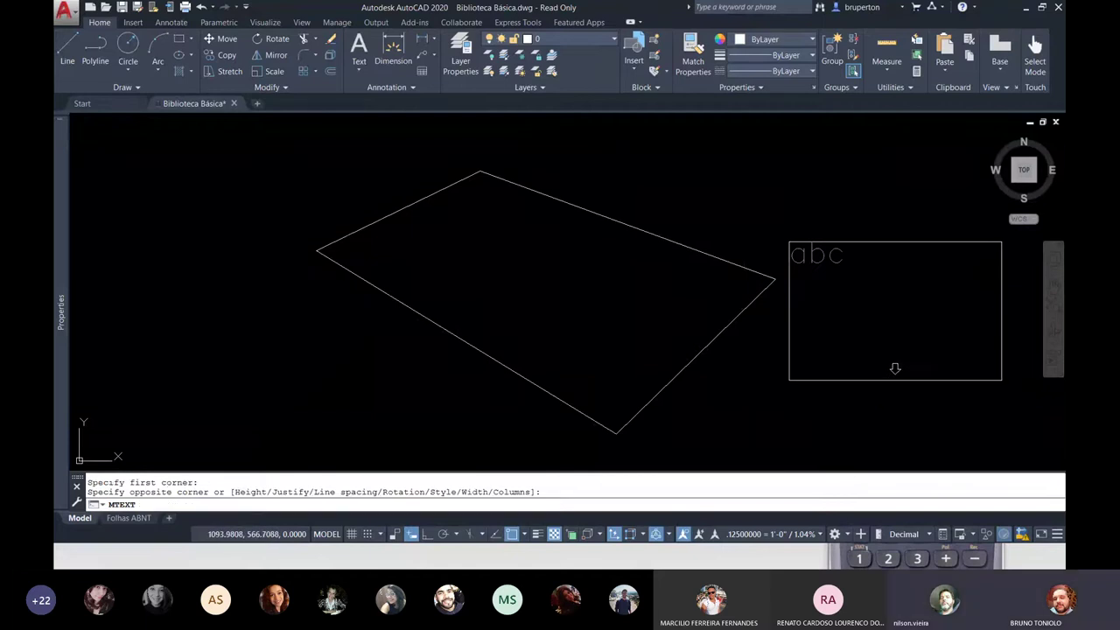
{"action": "left_click", "coordinate": [1002, 379]}
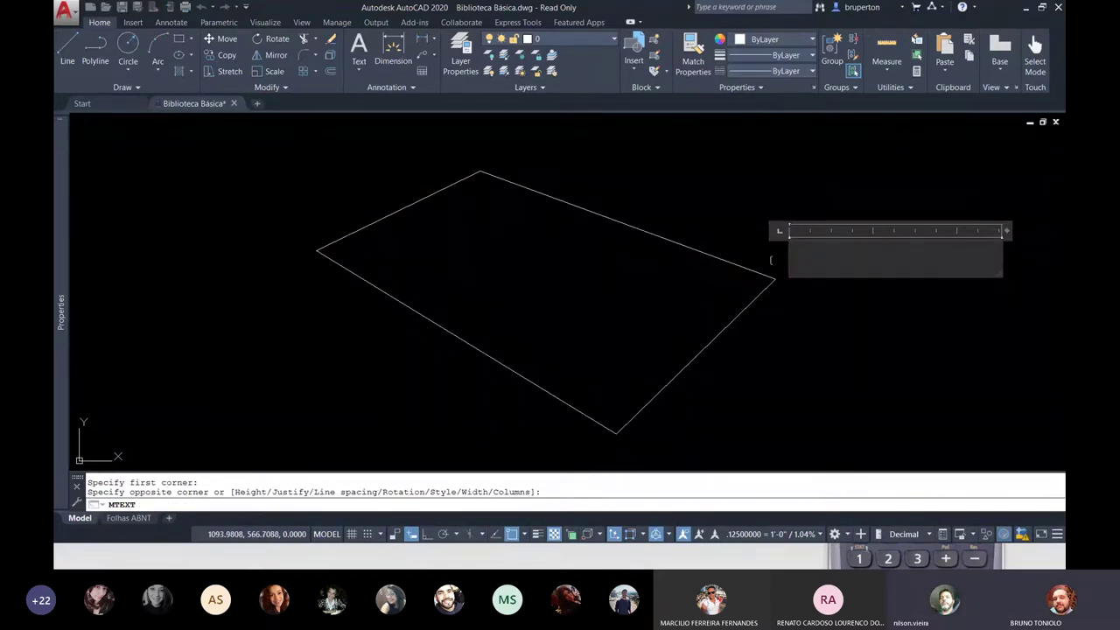
{"action": "scroll", "coordinate": [828, 236], "scroll_direction": "down", "scroll_amount": 2}
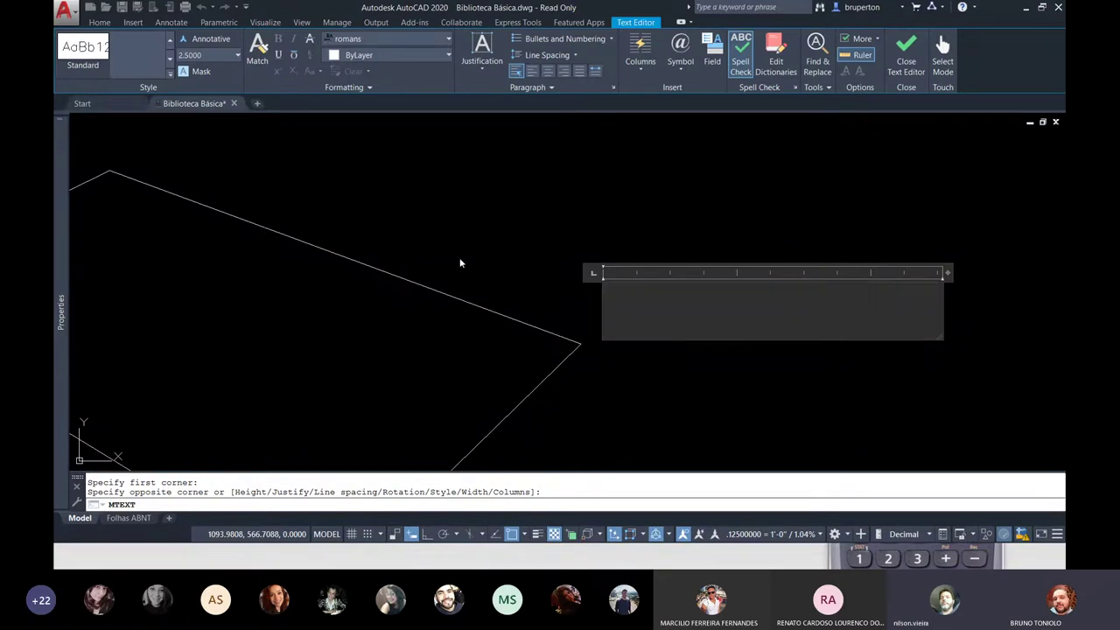
{"action": "scroll", "coordinate": [425, 266], "scroll_direction": "down", "scroll_amount": 1}
{"action": "scroll", "coordinate": [395, 259], "scroll_direction": "up", "scroll_amount": 1}
{"action": "scroll", "coordinate": [500, 231], "scroll_direction": "down", "scroll_amount": 1}
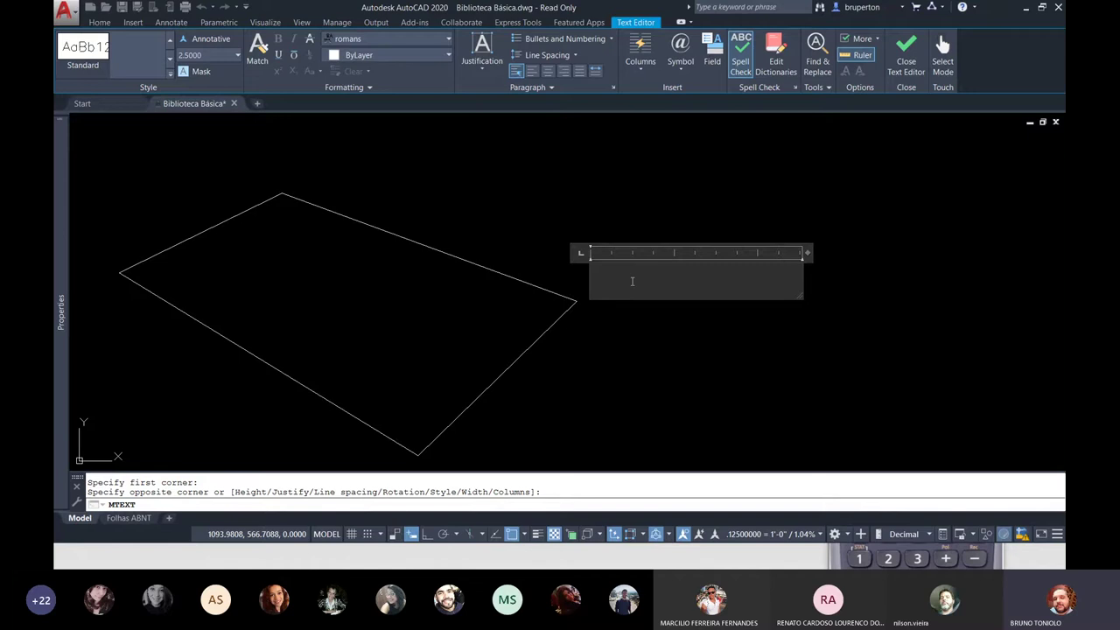
Type ang = 180 in the text box and close the editor
{"action": "type", "text": "f"}
{"action": "key", "text": "BackSpace"}
{"action": "type", "text": "ang"}
{"action": "type", "text": " = 180"}
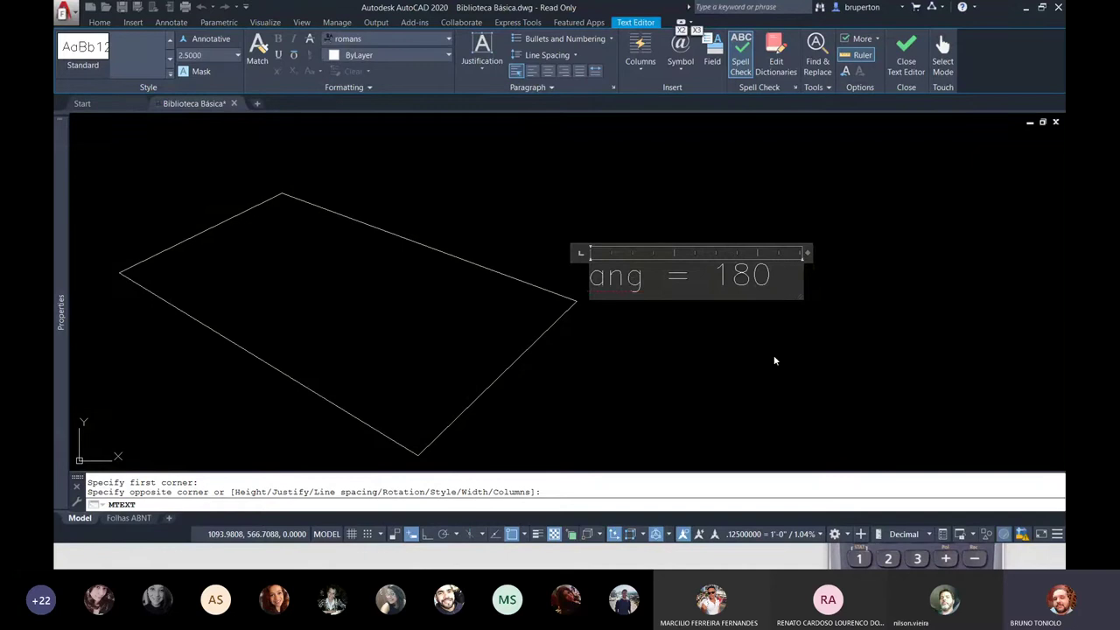
{"action": "left_click", "coordinate": [806, 297]}
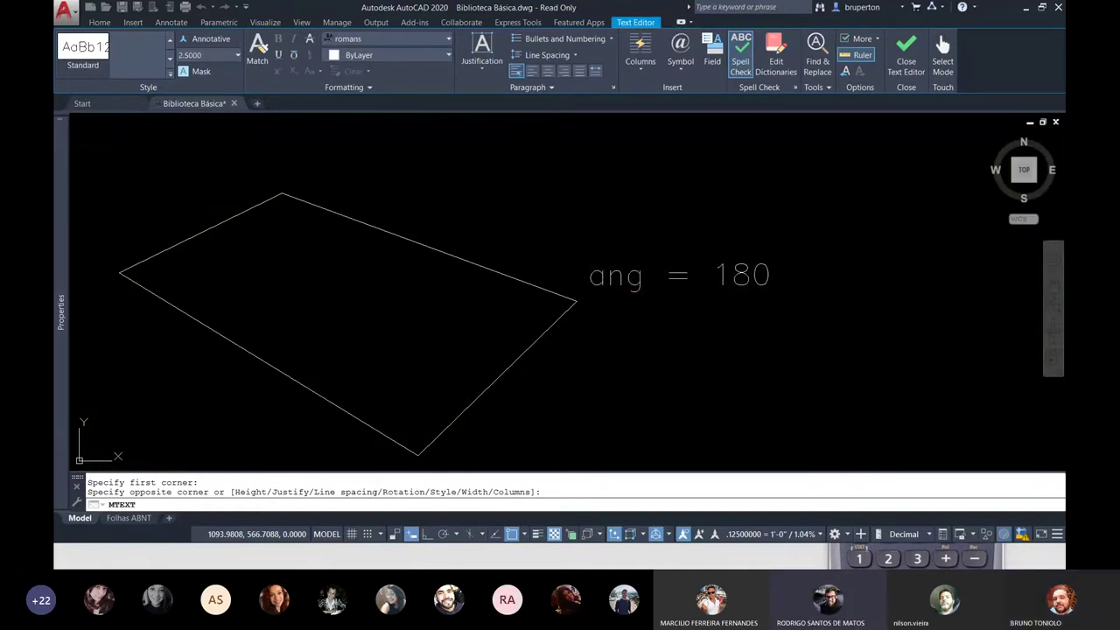
{"action": "left_click", "coordinate": [745, 280]}
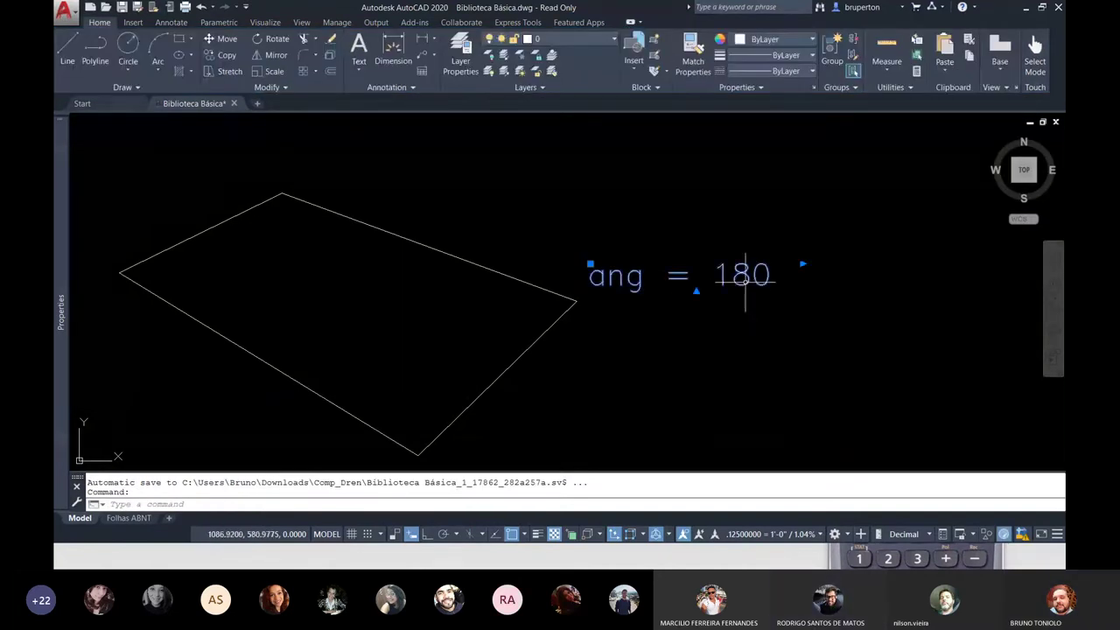
Reopen the label, widen its box, and extend it to ang = 180 x (4-2) =
{"action": "double_click", "coordinate": [745, 278]}
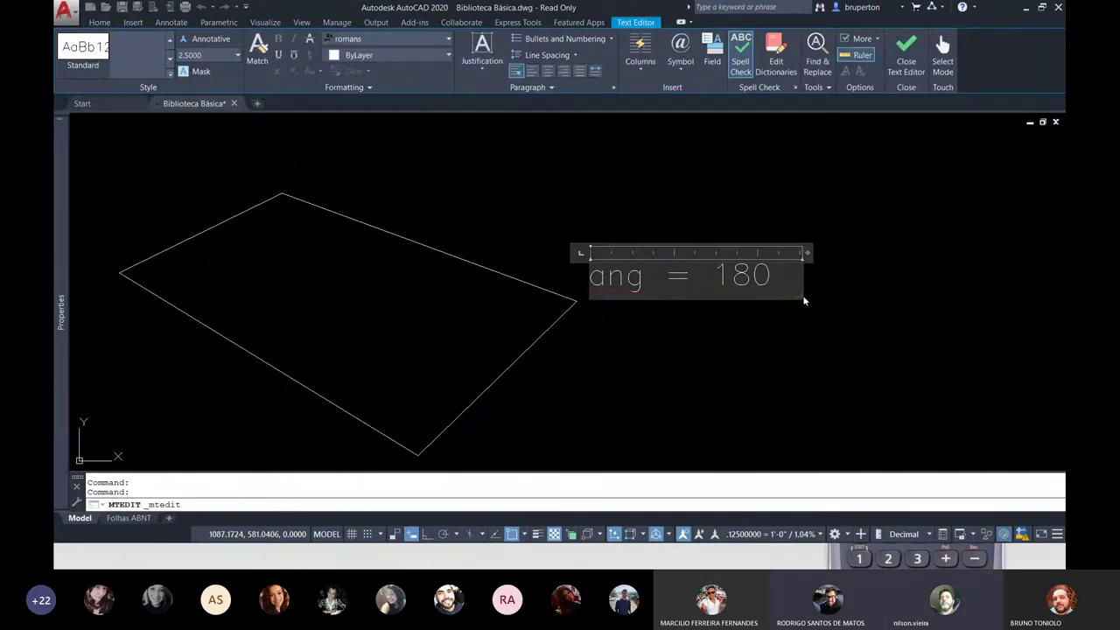
{"action": "left_click_drag", "start_coordinate": [803, 296], "coordinate": [997, 332]}
{"action": "type", "text": "x "}
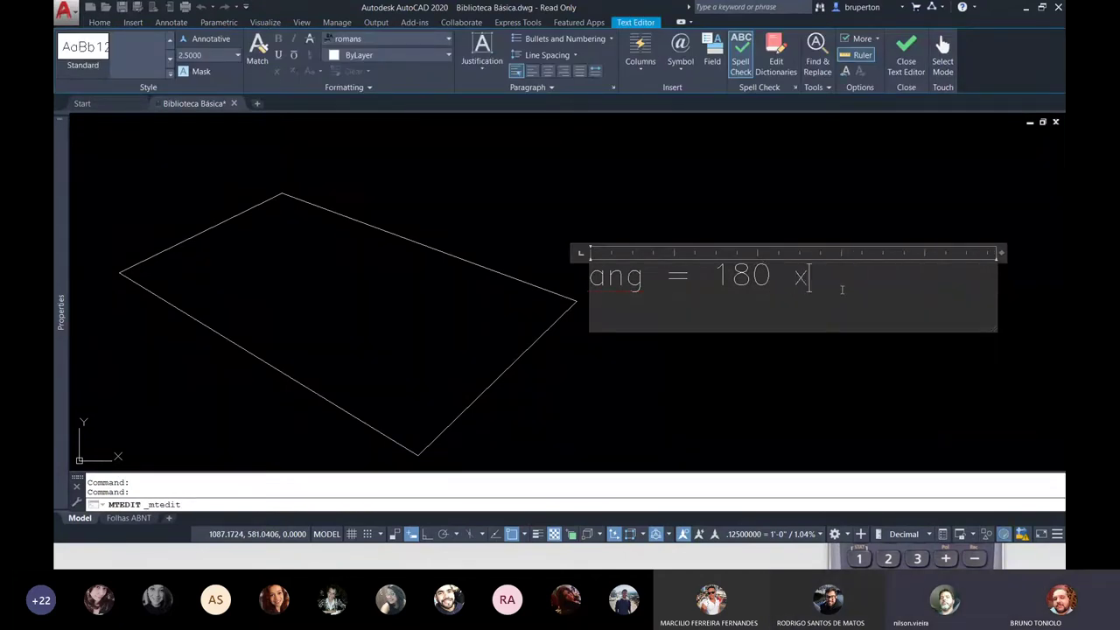
{"action": "type", "text": "(4"}
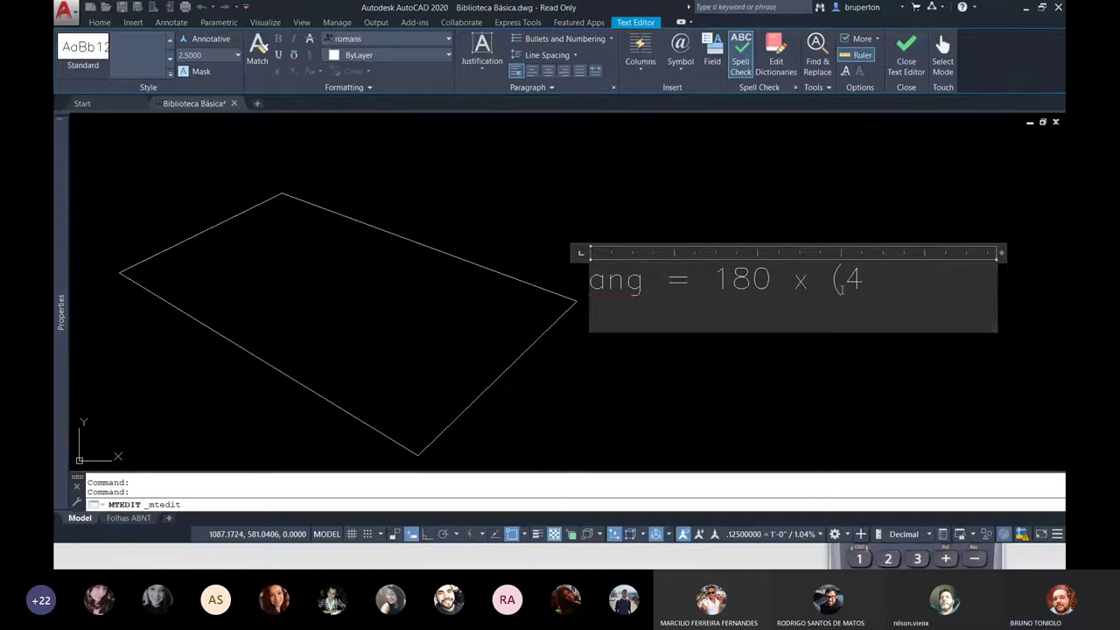
{"action": "type", "text": "-2)"}
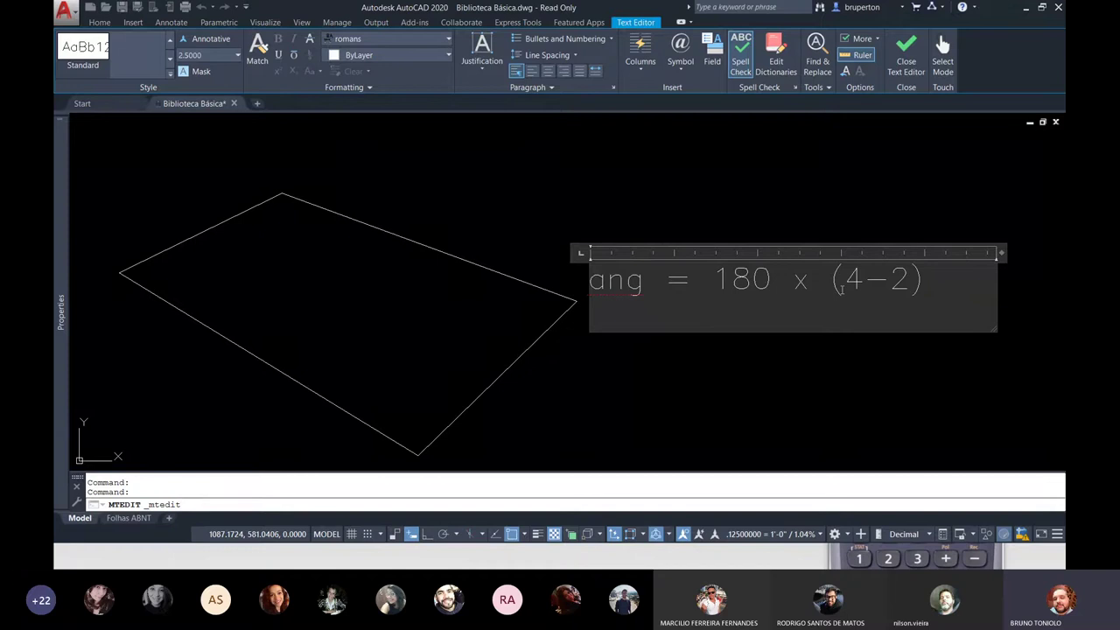
{"action": "type", "text": " ="}
Add the second line ang = 180 x 2 = 360º and close the editor
{"action": "key", "text": "Return"}
{"action": "type", "text": "ang = 180"}
{"action": "key", "text": "alt"}
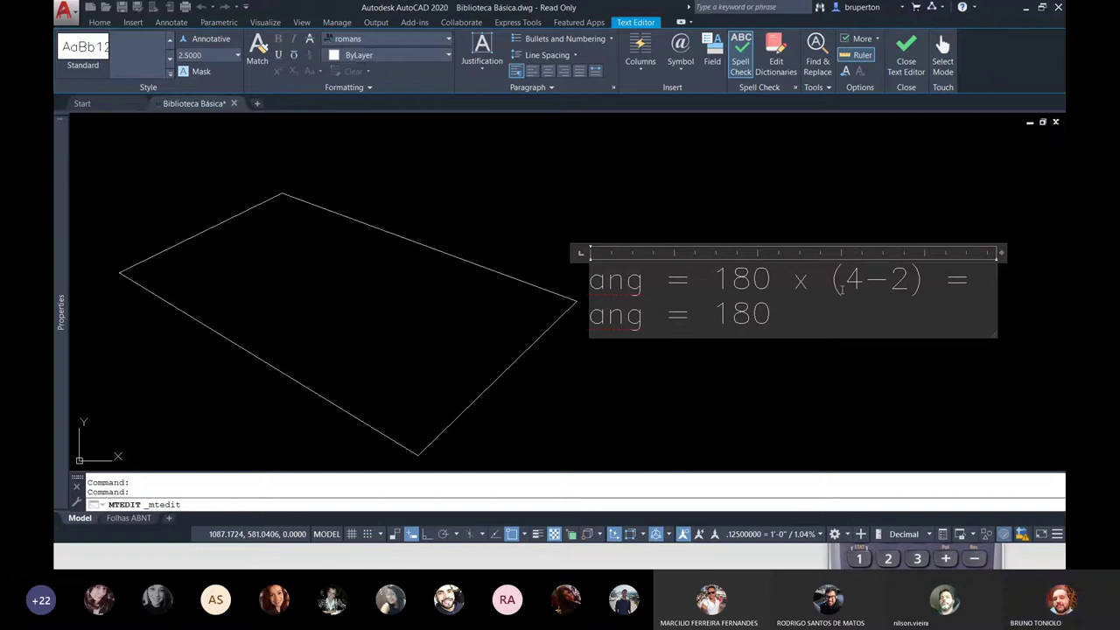
{"action": "type", "text": "x"}
{"action": "key", "text": "BackSpace"}
{"action": "key", "text": "BackSpace"}
{"action": "type", "text": "x 2 = 360"}
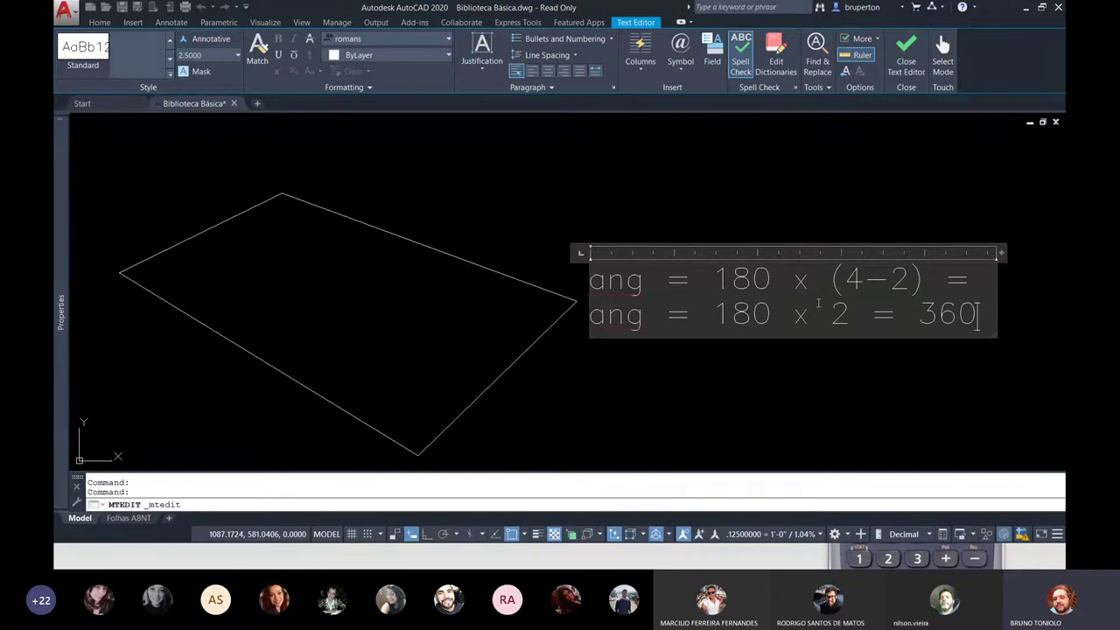
{"action": "type", "text": "º"}
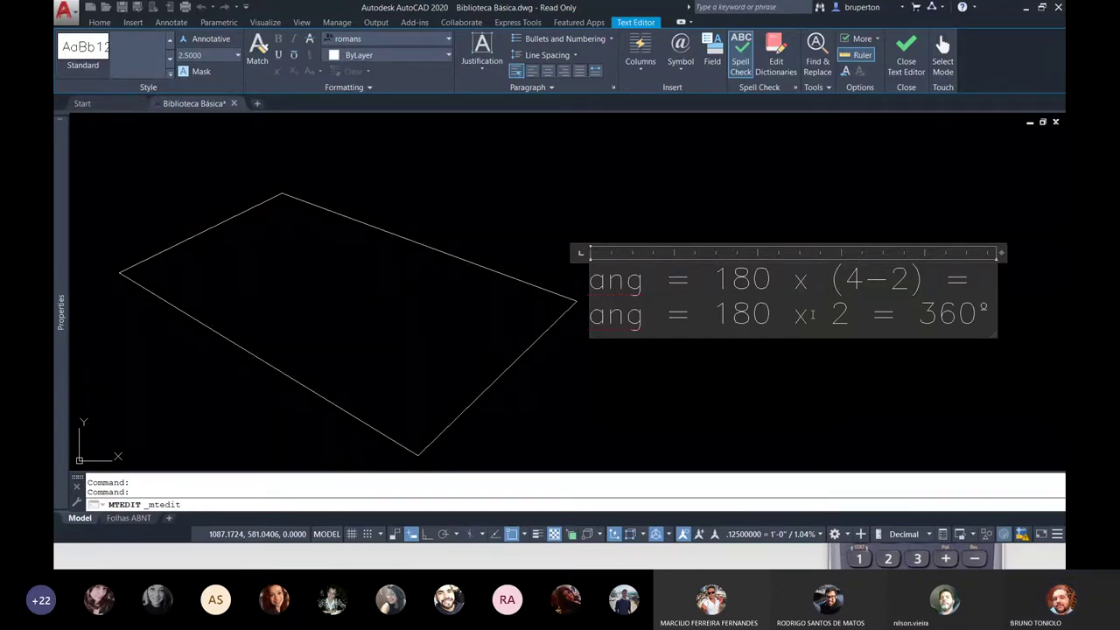
{"action": "left_click", "coordinate": [520, 145]}
{"action": "scroll", "coordinate": [463, 188], "scroll_direction": "down", "scroll_amount": 2}
{"action": "scroll", "coordinate": [417, 145], "scroll_direction": "up", "scroll_amount": 4}
{"action": "mouse_move", "coordinate": [417, 145]}
{"action": "middle_mouse_down"}
{"action": "mouse_move", "coordinate": [514, 211]}
{"action": "mouse_move", "coordinate": [472, 210]}
{"action": "middle_mouse_up"}
{"action": "scroll", "coordinate": [486, 238], "scroll_direction": "down", "scroll_amount": 2}
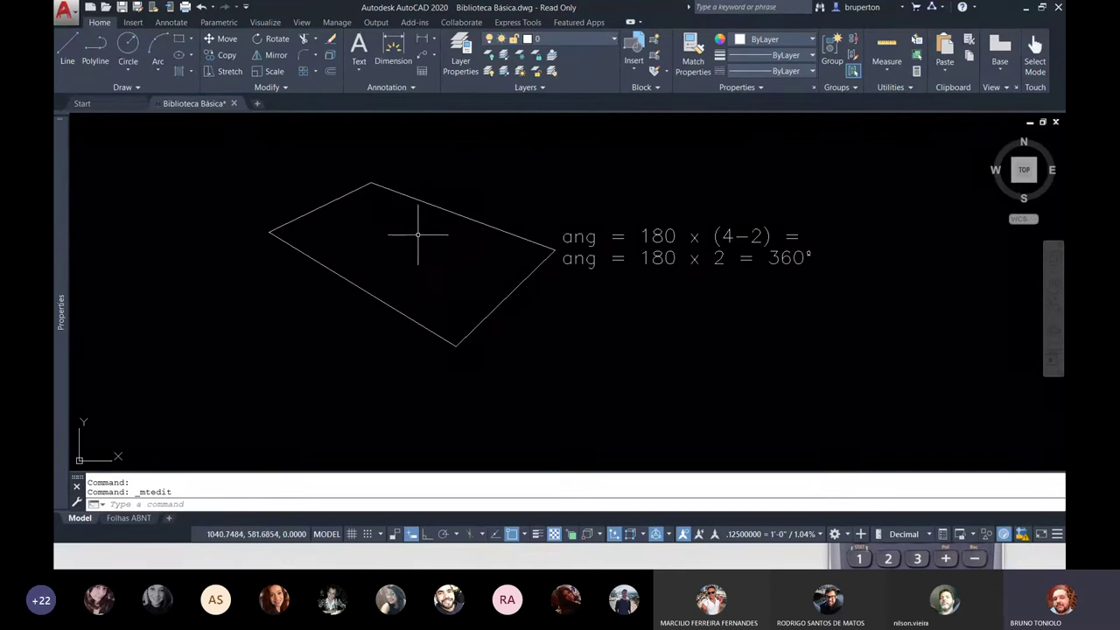
Draw a rectangle with the REC command below the quadrilateral
{"action": "type", "text": "PL"}
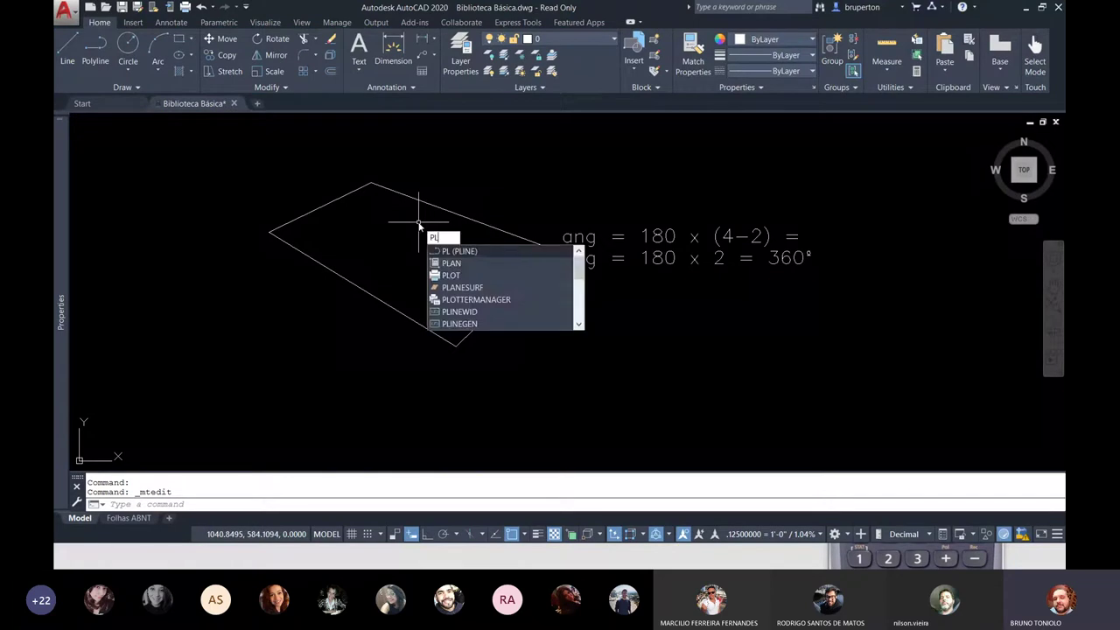
{"action": "key", "text": "Return"}
{"action": "key", "text": "Escape"}
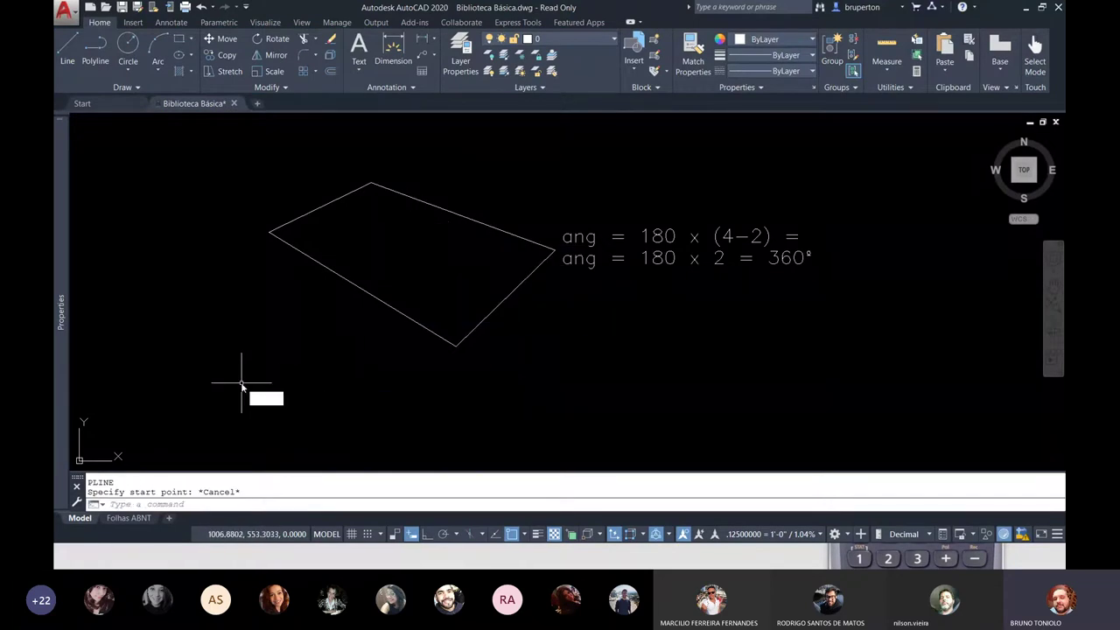
{"action": "type", "text": "rec"}
{"action": "key", "text": "Return"}
{"action": "left_click", "coordinate": [248, 372]}
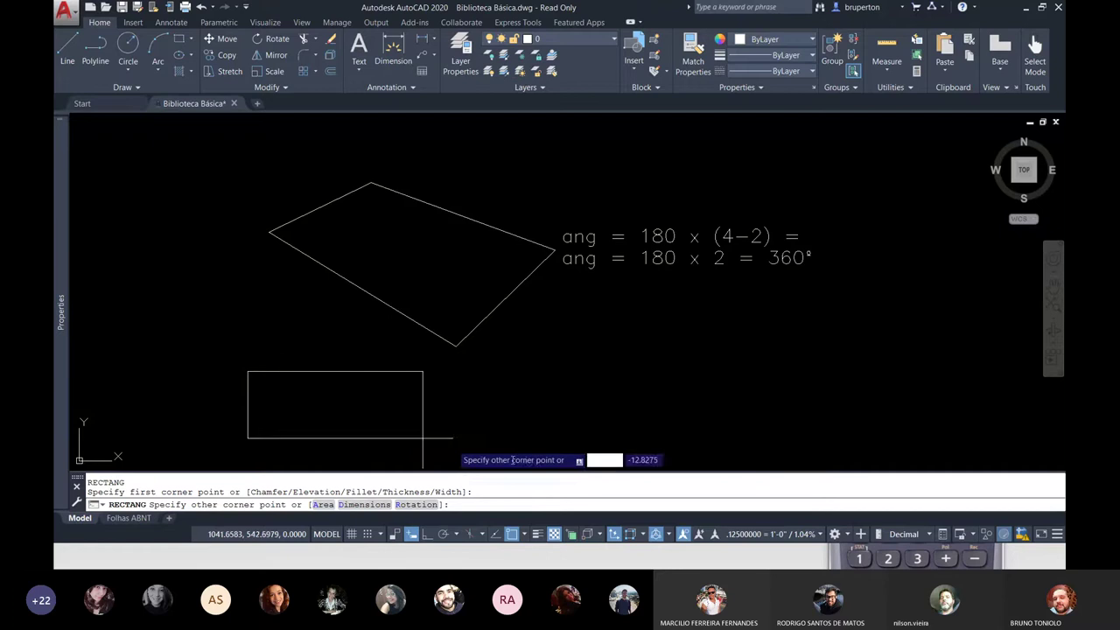
{"action": "middle_click_drag", "start_coordinate": [524, 405], "coordinate": [525, 332]}
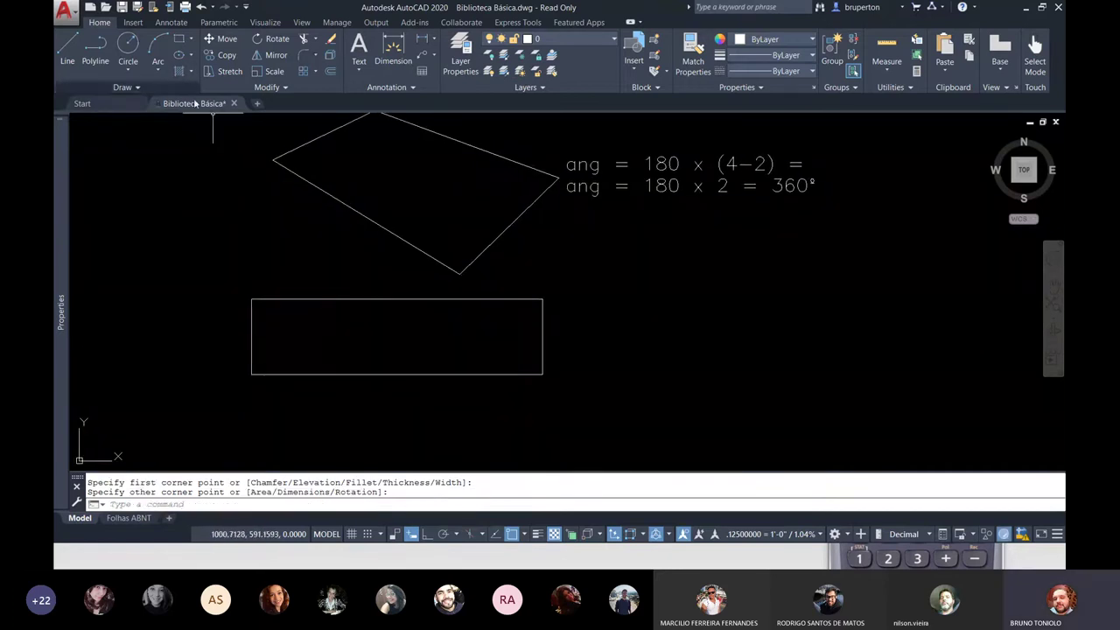
{"action": "type", "text": "EL"}
{"action": "key", "text": "Escape"}
{"action": "key", "text": "Escape"}
Start a four-sided polygon with POL, centred below the rectangle
{"action": "type", "text": "e"}
{"action": "key", "text": "BackSpace"}
{"action": "type", "text": "pol"}
{"action": "key", "text": "Return"}
{"action": "key", "text": "Return"}
{"action": "left_click", "coordinate": [382, 432]}
{"action": "key", "text": "Return"}
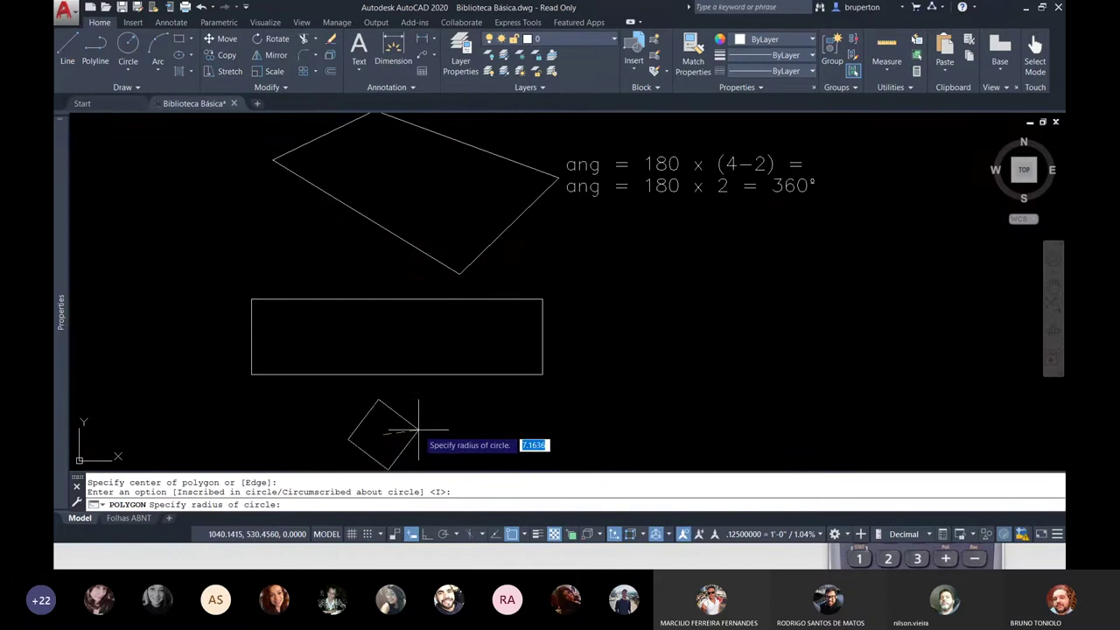
{"action": "scroll", "coordinate": [442, 385], "scroll_direction": "down", "scroll_amount": 3}
{"action": "scroll", "coordinate": [449, 382], "scroll_direction": "up", "scroll_amount": 2}
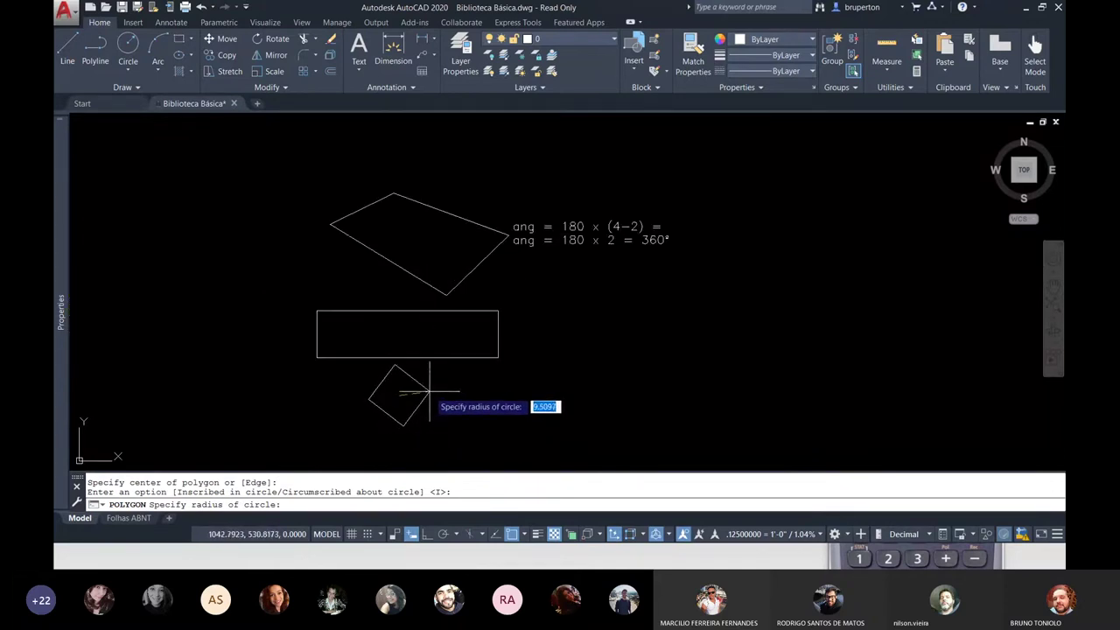
Finish sizing the square and move it to a new spot below the rectangle
{"action": "left_click", "coordinate": [432, 391]}
{"action": "scroll", "coordinate": [457, 325], "scroll_direction": "up", "scroll_amount": 2}
{"action": "middle_click_drag", "start_coordinate": [445, 341], "coordinate": [444, 221]}
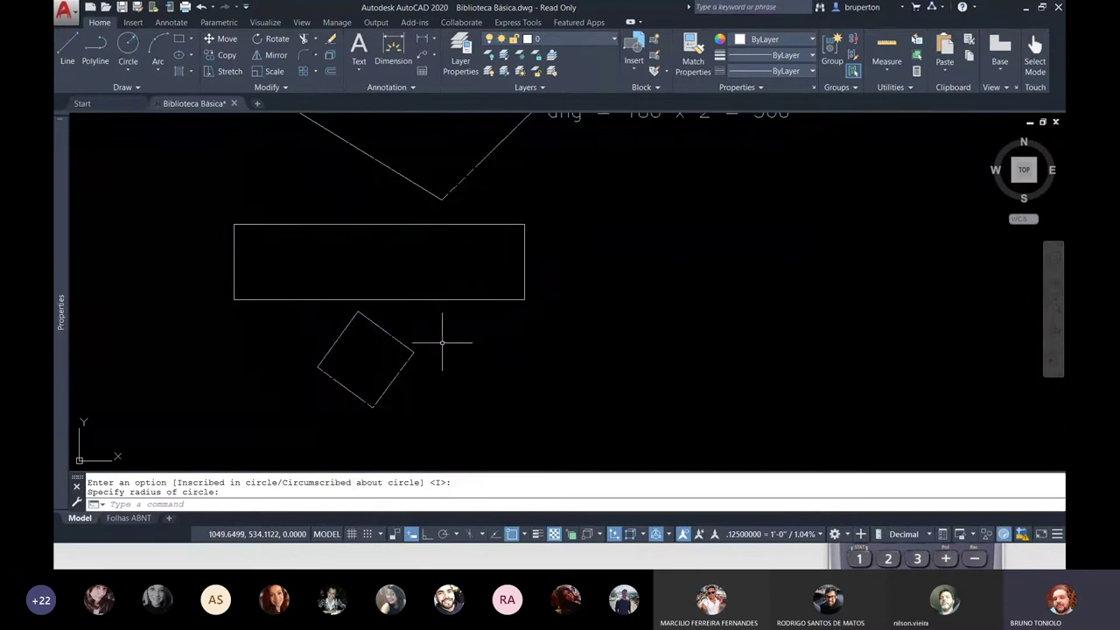
{"action": "key", "text": "m"}
{"action": "key", "text": "space"}
{"action": "left_click_drag", "start_coordinate": [442, 342], "coordinate": [350, 412]}
{"action": "left_click", "coordinate": [411, 354]}
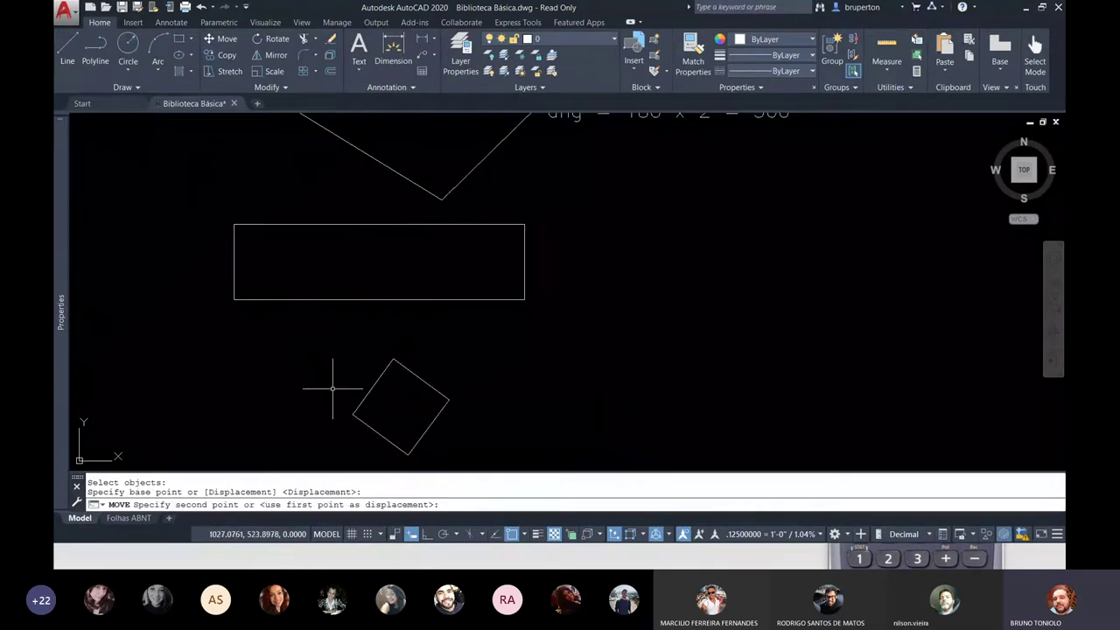
{"action": "left_click", "coordinate": [333, 387]}
Scale the square by a factor of 1.2
{"action": "scroll", "coordinate": [370, 336], "scroll_direction": "down", "scroll_amount": 4}
{"action": "left_click", "coordinate": [432, 385]}
{"action": "left_click", "coordinate": [382, 366]}
{"action": "scroll", "coordinate": [394, 371], "scroll_direction": "up", "scroll_amount": 2}
{"action": "type", "text": "sc"}
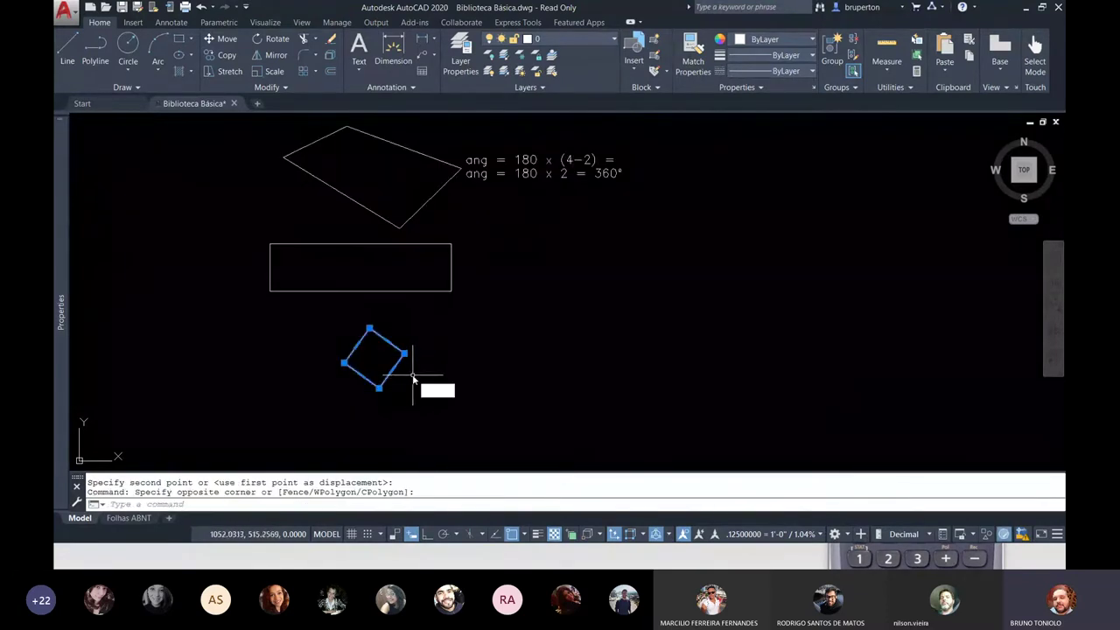
{"action": "key", "text": "Return"}
{"action": "left_click", "coordinate": [387, 363]}
{"action": "type", "text": "1.2"}
{"action": "key", "text": "Return"}
{"action": "key", "text": "Escape"}
Copy the angle-sum formula text beside the rectangle and beside the square
{"action": "left_click", "coordinate": [512, 179]}
{"action": "left_click", "coordinate": [514, 160]}
{"action": "type", "text": "co"}
{"action": "key", "text": "Return"}
{"action": "left_click", "coordinate": [514, 160]}
{"action": "left_click", "coordinate": [517, 261]}
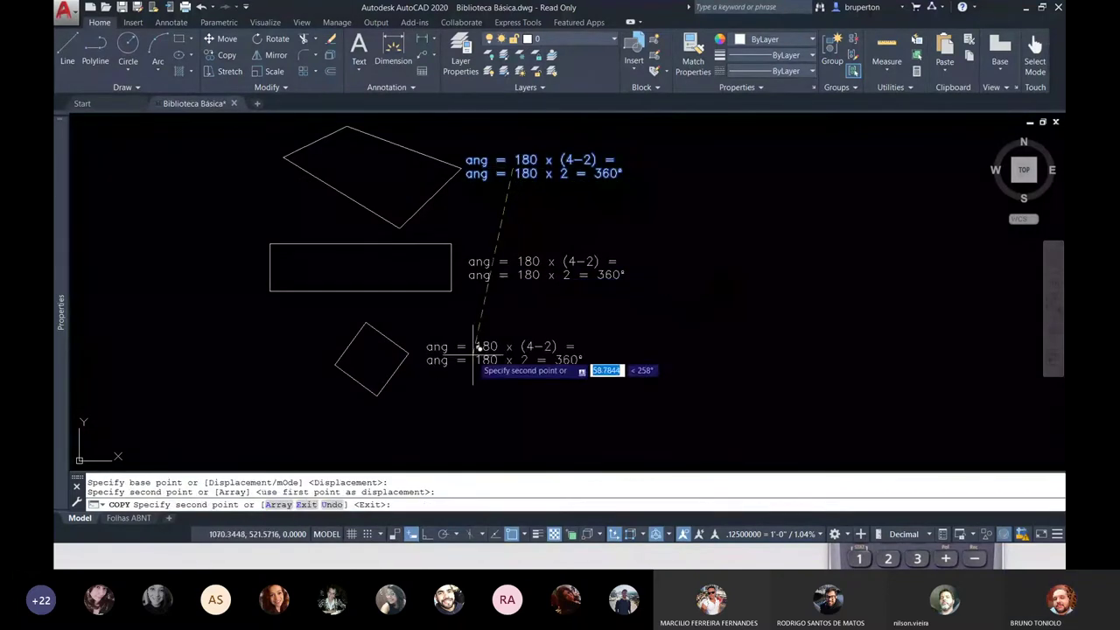
{"action": "left_click", "coordinate": [477, 347]}
{"action": "key", "text": "Escape"}
{"action": "scroll", "coordinate": [447, 230], "scroll_direction": "up", "scroll_amount": 2}
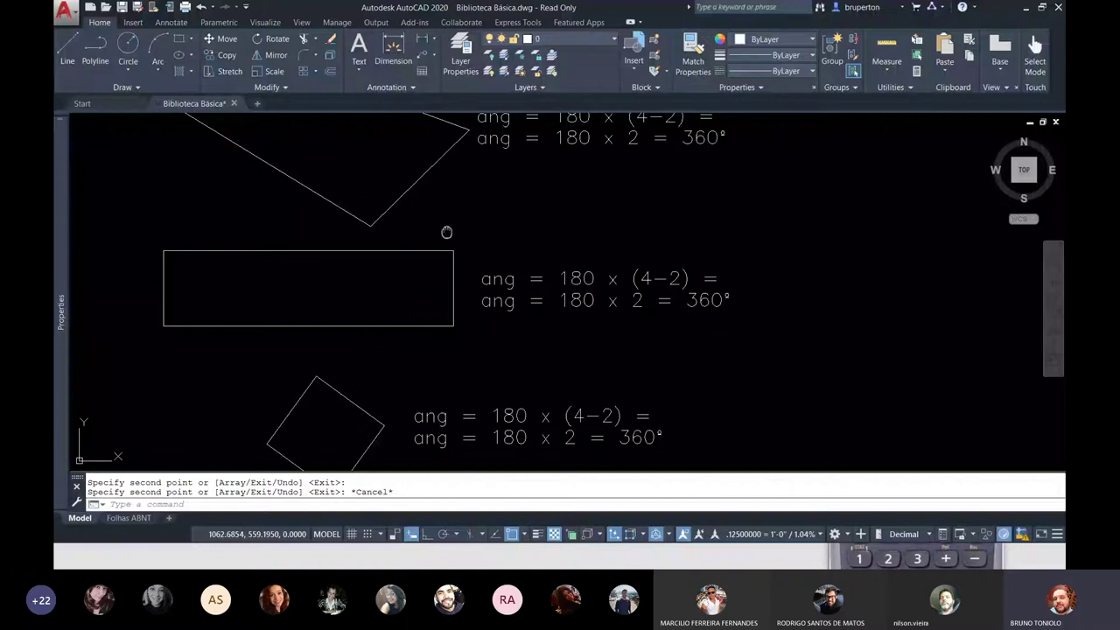
Try an angular dimension on the quadrilateral's top corner, then cancel it
{"action": "middle_click_drag", "start_coordinate": [446, 232], "coordinate": [499, 329]}
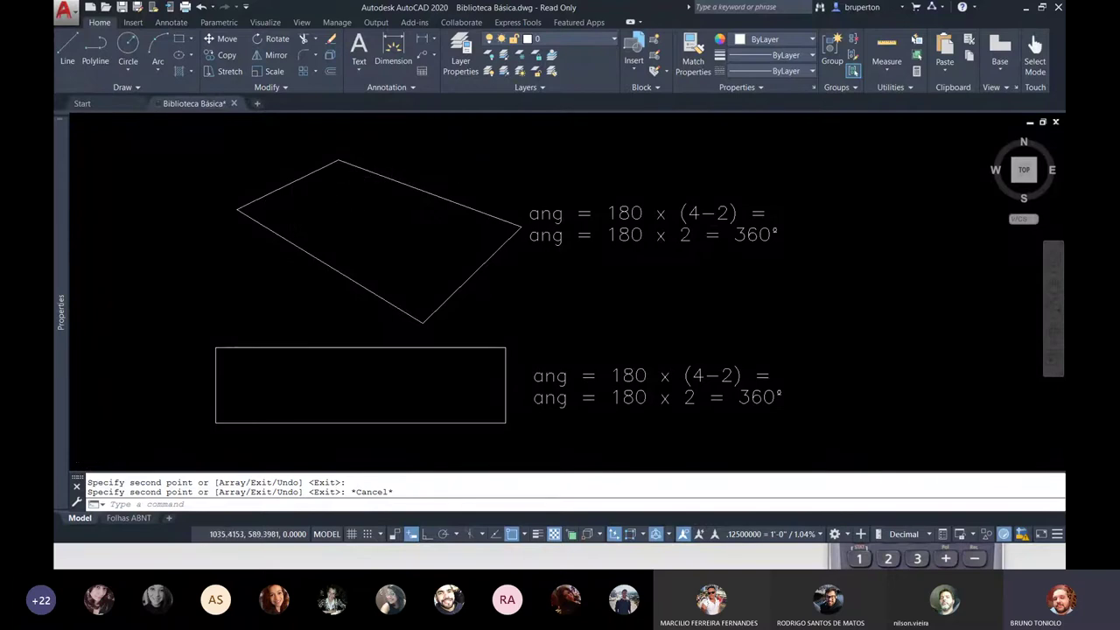
{"action": "scroll", "coordinate": [358, 172], "scroll_direction": "up", "scroll_amount": 3}
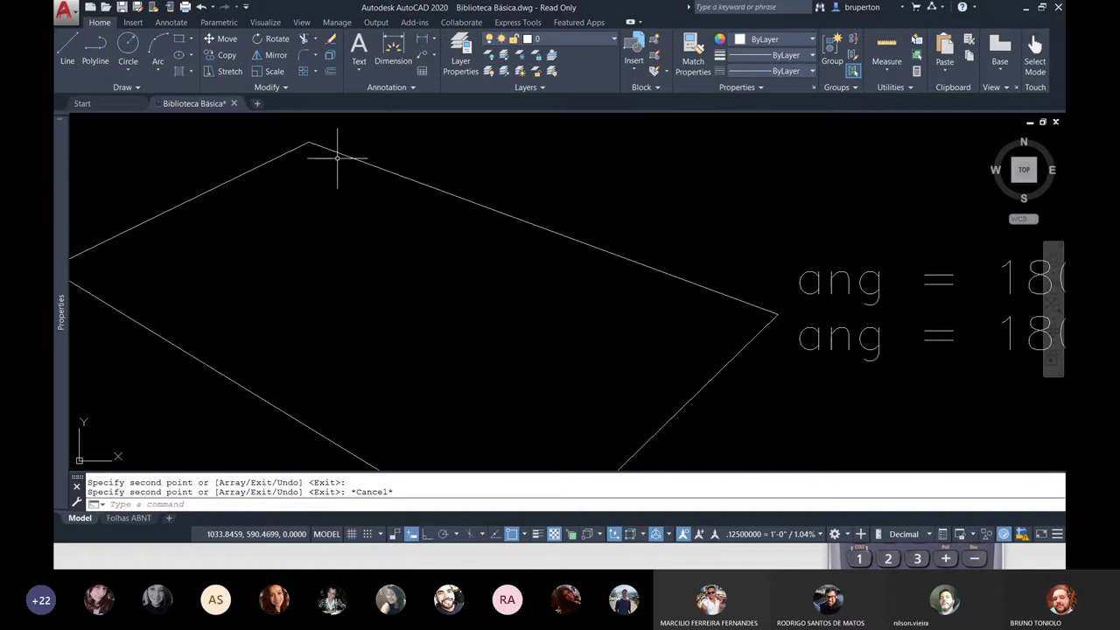
{"action": "left_click", "coordinate": [408, 86]}
{"action": "left_click", "coordinate": [435, 43]}
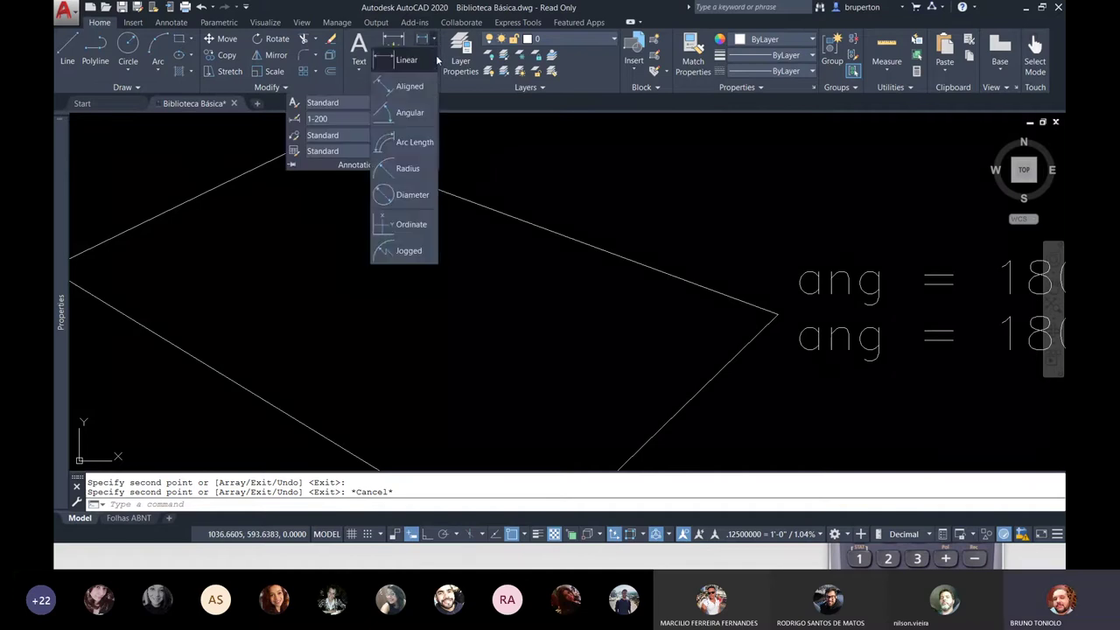
{"action": "left_click", "coordinate": [407, 113]}
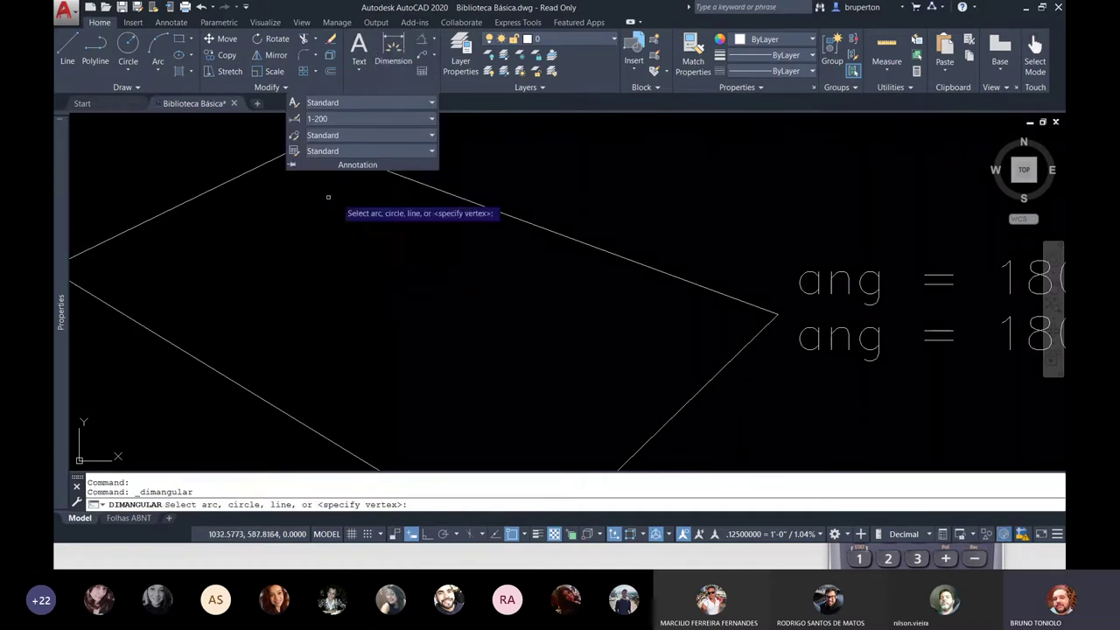
{"action": "middle_click_drag", "start_coordinate": [328, 196], "coordinate": [453, 318]}
{"action": "left_click", "coordinate": [404, 277]}
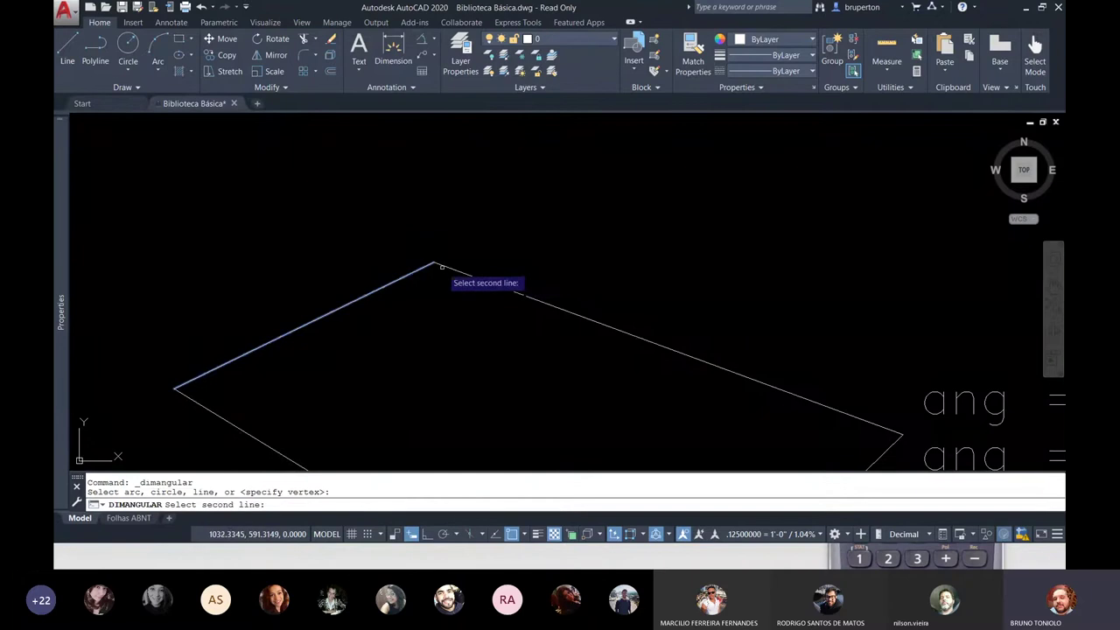
{"action": "left_click", "coordinate": [448, 268]}
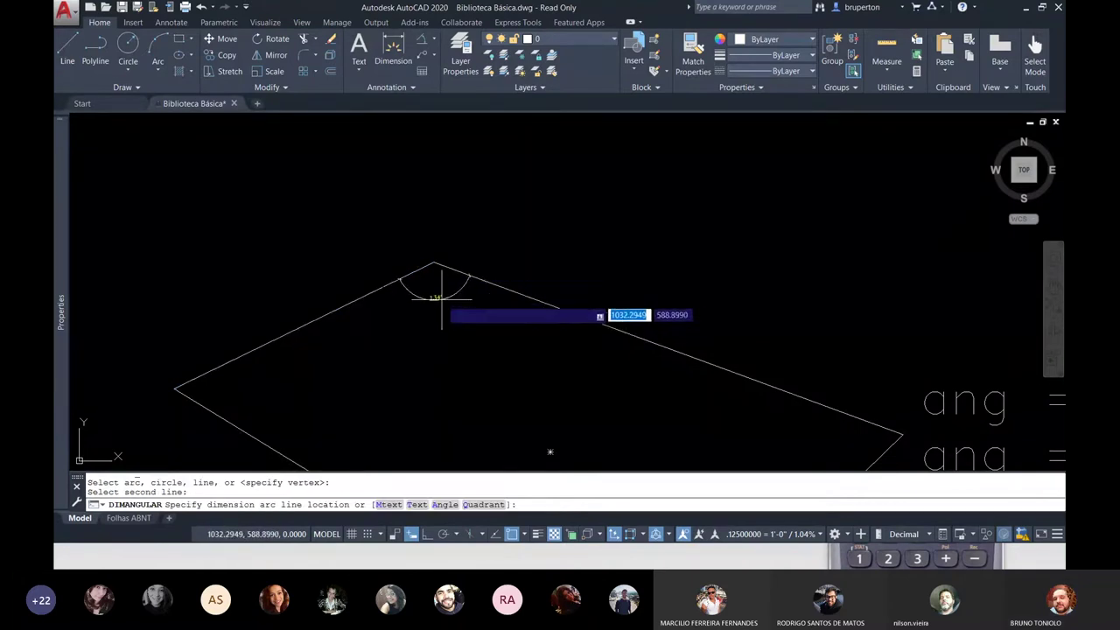
{"action": "scroll", "coordinate": [448, 302], "scroll_direction": "up", "scroll_amount": 2}
{"action": "key", "text": "Escape"}
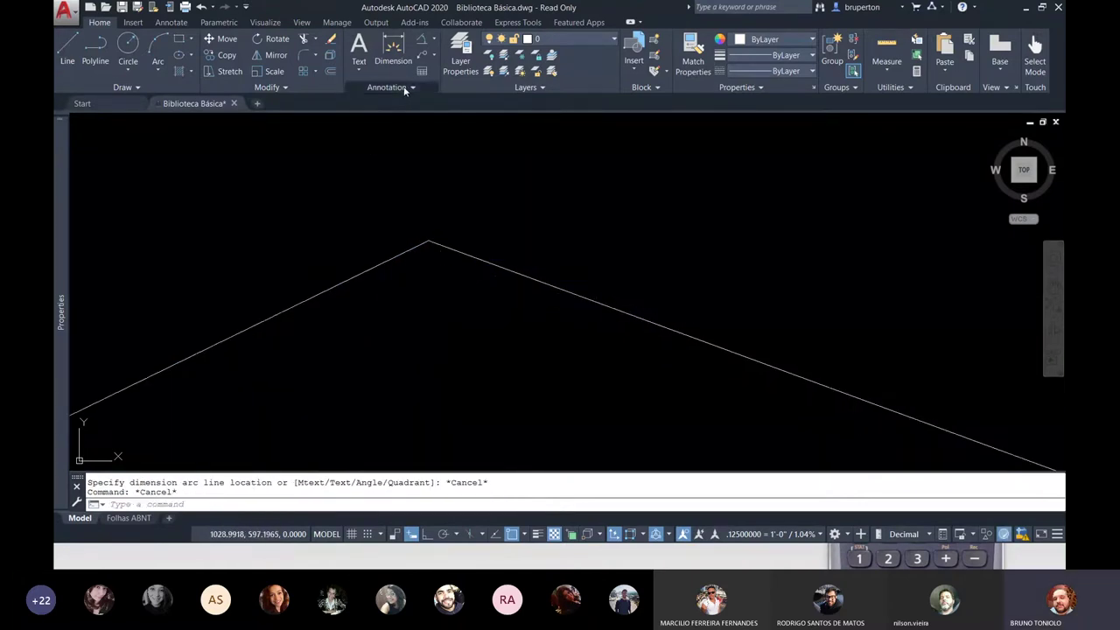
Make 1-500 the current dimension style and start a new angular dimension
{"action": "left_click", "coordinate": [404, 87]}
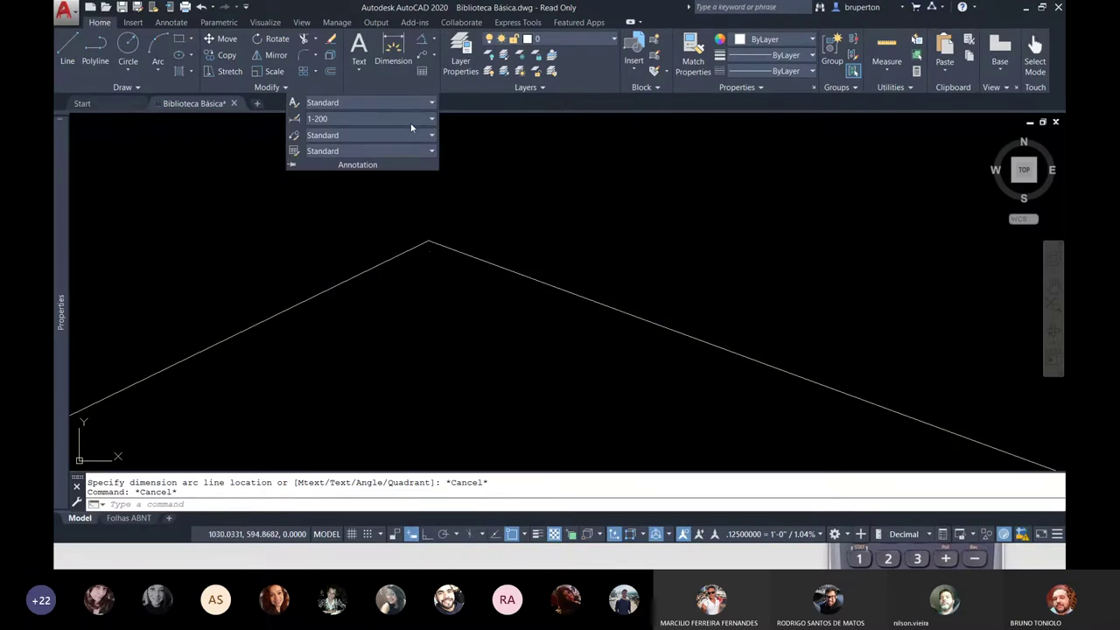
{"action": "left_click", "coordinate": [463, 189]}
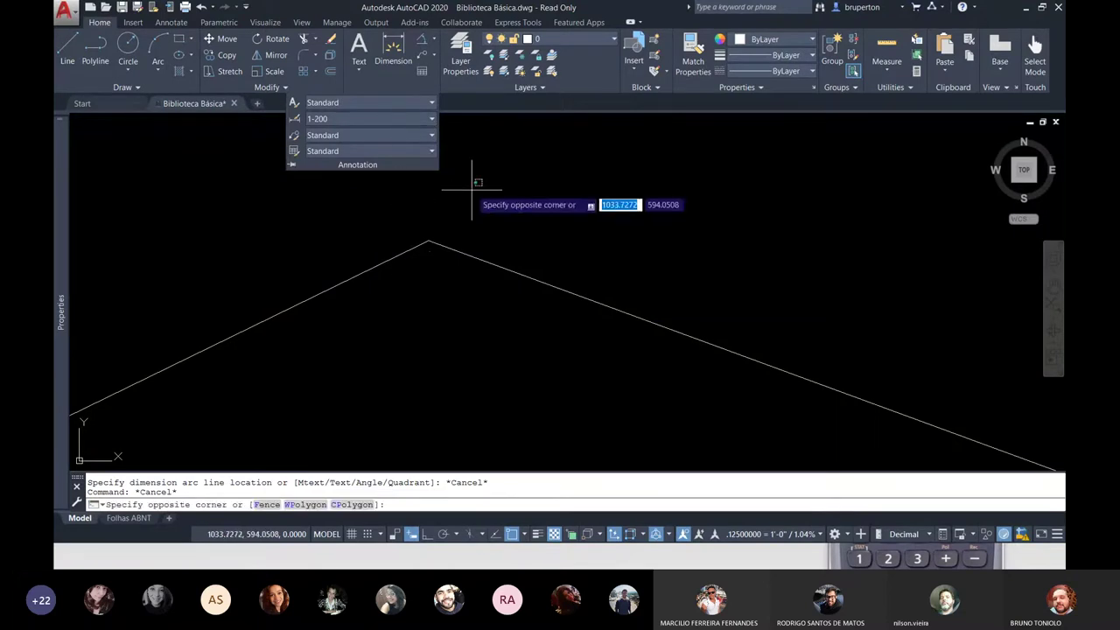
{"action": "key", "text": "Escape"}
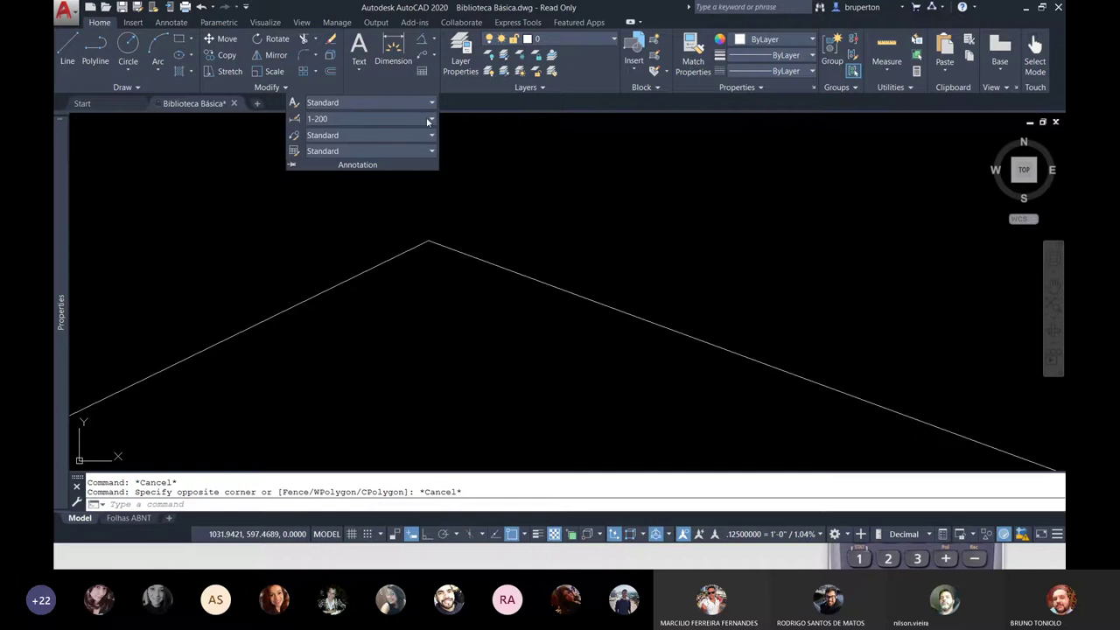
{"action": "left_click", "coordinate": [433, 123]}
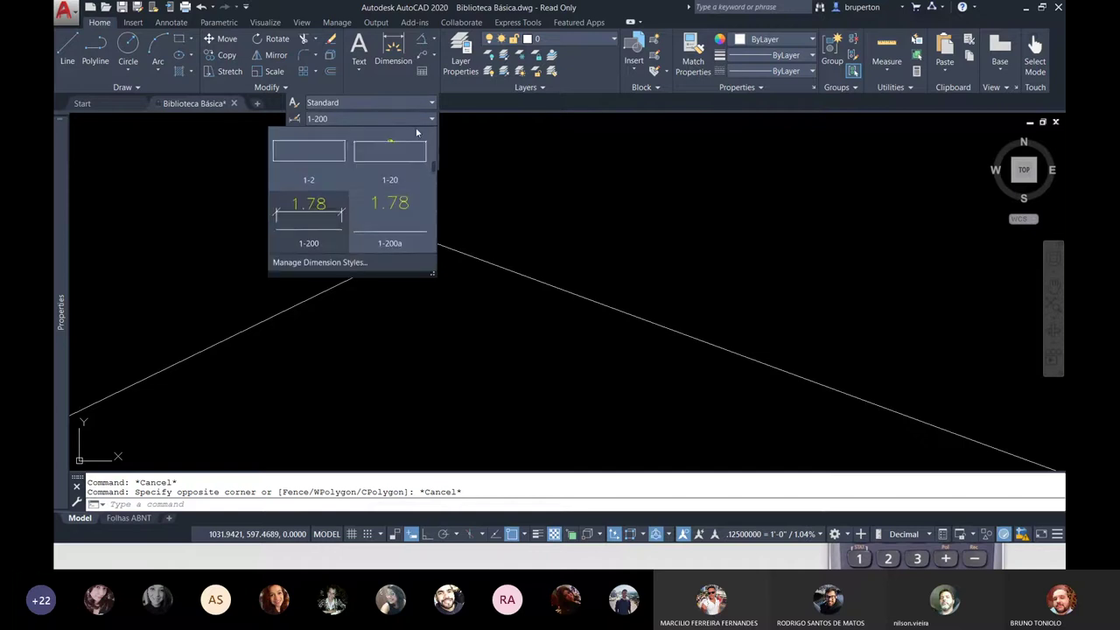
{"action": "scroll", "coordinate": [390, 175], "scroll_direction": "down", "scroll_amount": 3}
{"action": "scroll", "coordinate": [390, 169], "scroll_direction": "down", "scroll_amount": 2}
{"action": "scroll", "coordinate": [390, 170], "scroll_direction": "down", "scroll_amount": 2}
{"action": "scroll", "coordinate": [390, 169], "scroll_direction": "down", "scroll_amount": 2}
{"action": "scroll", "coordinate": [390, 169], "scroll_direction": "down", "scroll_amount": 2}
{"action": "scroll", "coordinate": [390, 170], "scroll_direction": "down", "scroll_amount": 2}
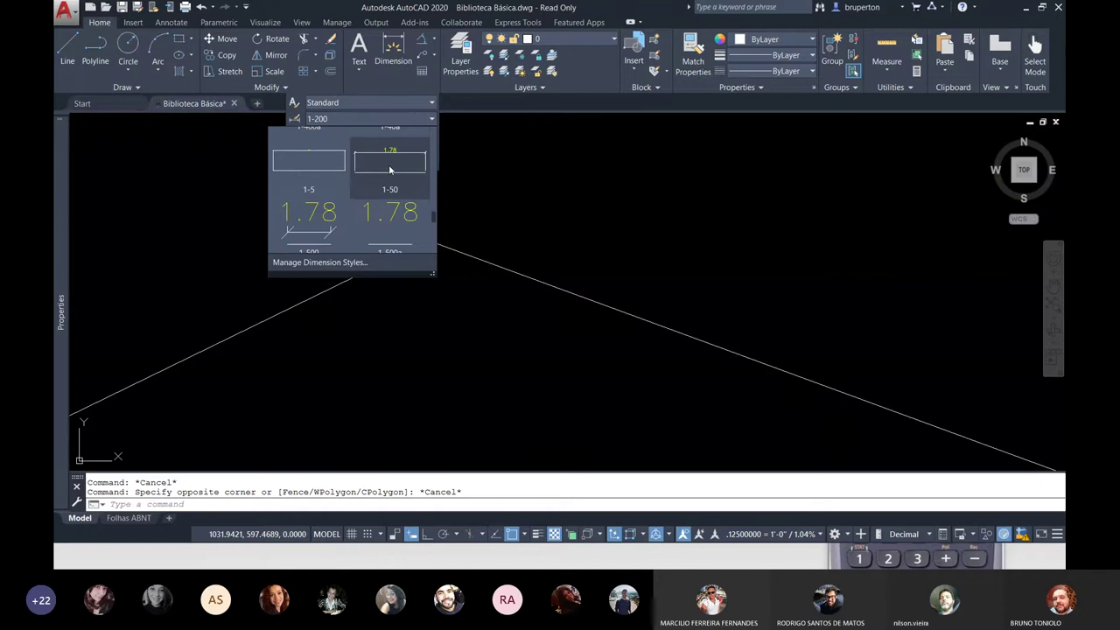
{"action": "scroll", "coordinate": [390, 170], "scroll_direction": "down", "scroll_amount": 1}
{"action": "left_click", "coordinate": [390, 169]}
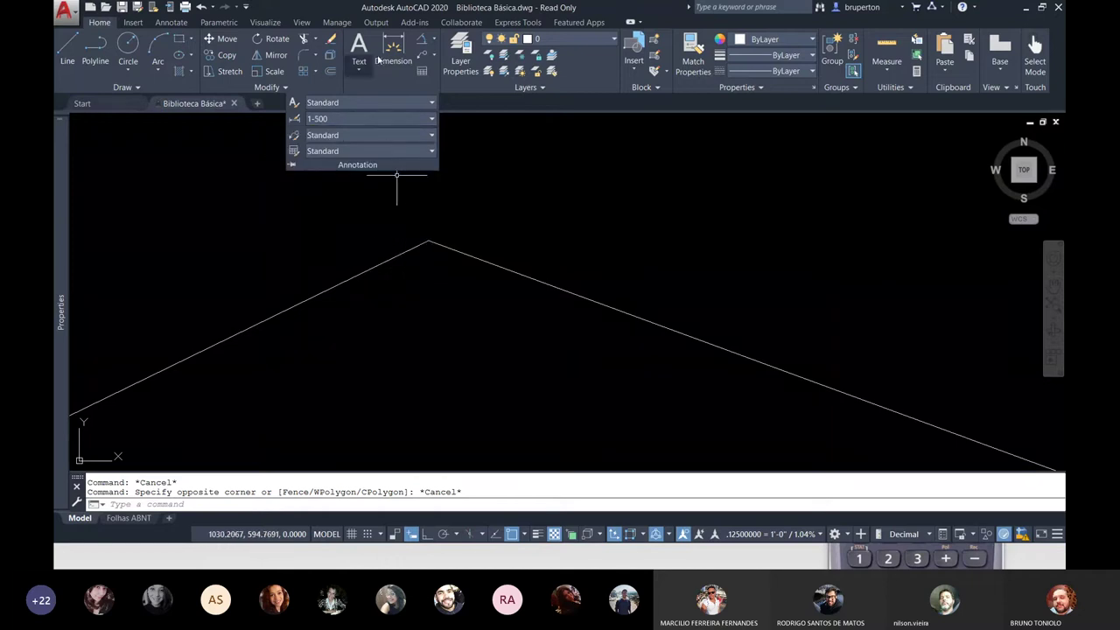
{"action": "left_click", "coordinate": [393, 50]}
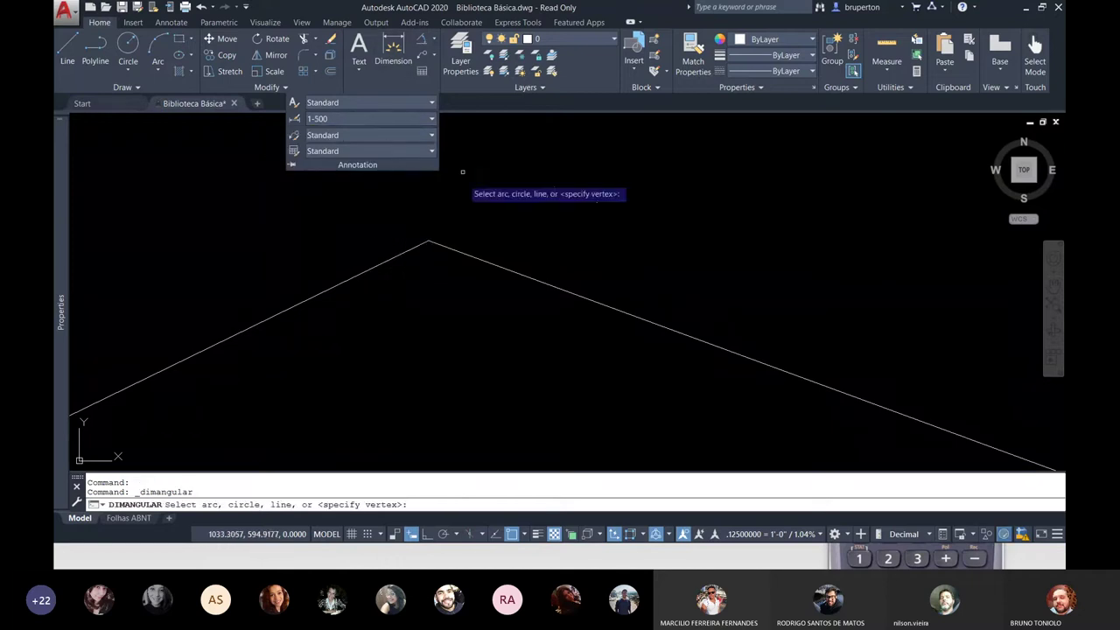
Dimension the quadrilateral's top and left angles, 134° and 57°
{"action": "left_click", "coordinate": [401, 251]}
{"action": "left_click", "coordinate": [469, 255]}
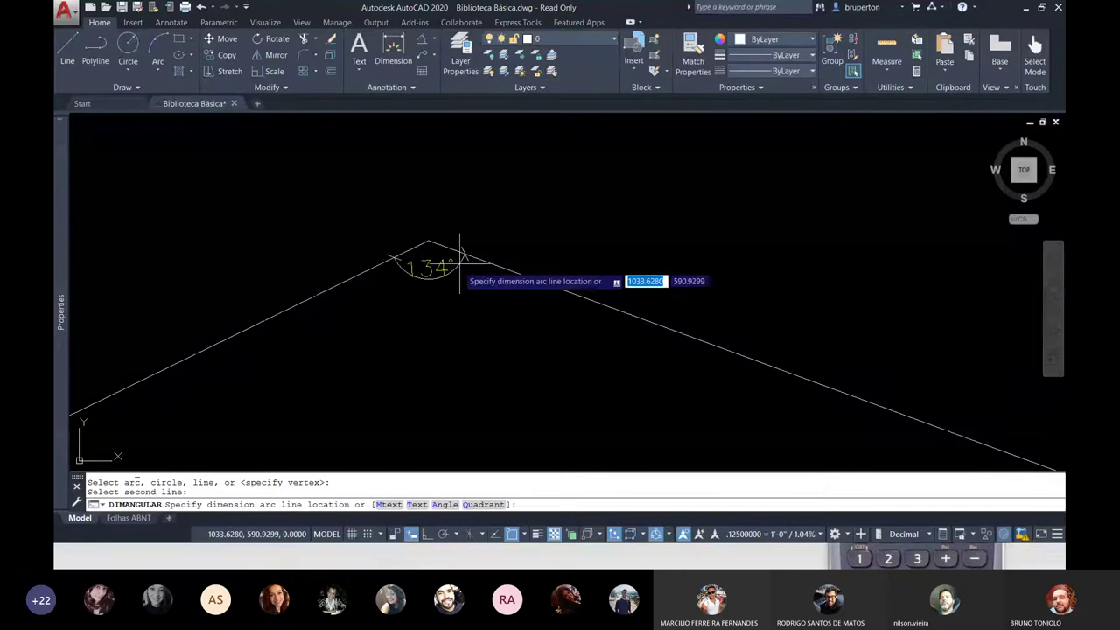
{"action": "left_click", "coordinate": [450, 332]}
{"action": "scroll", "coordinate": [403, 236], "scroll_direction": "down", "scroll_amount": 3}
{"action": "scroll", "coordinate": [358, 250], "scroll_direction": "up", "scroll_amount": 1}
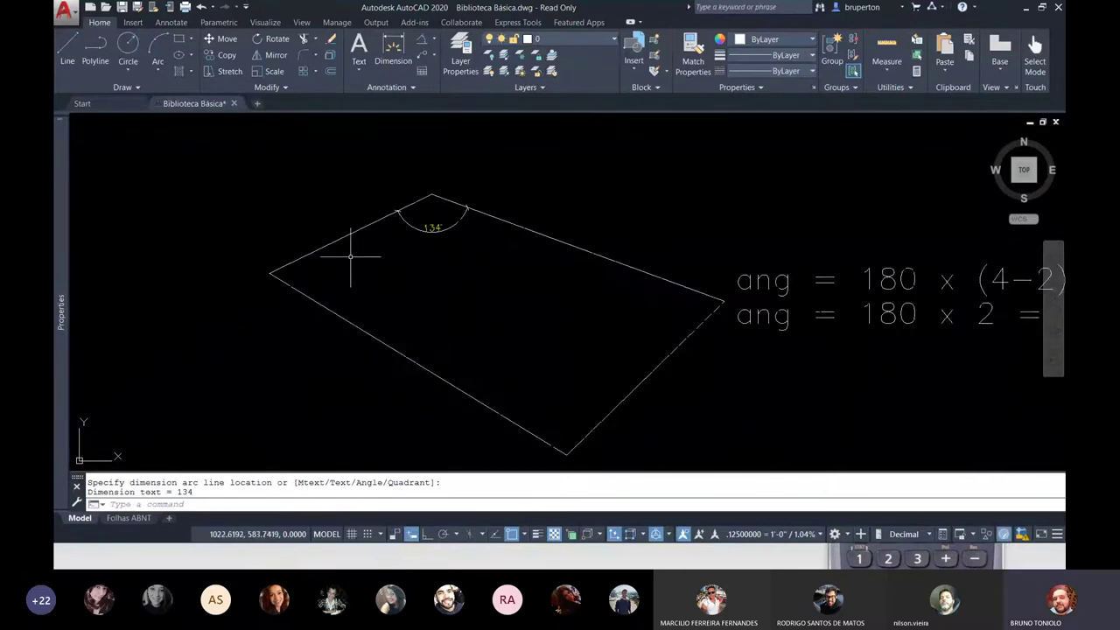
{"action": "key", "text": "Return"}
{"action": "left_click", "coordinate": [328, 239]}
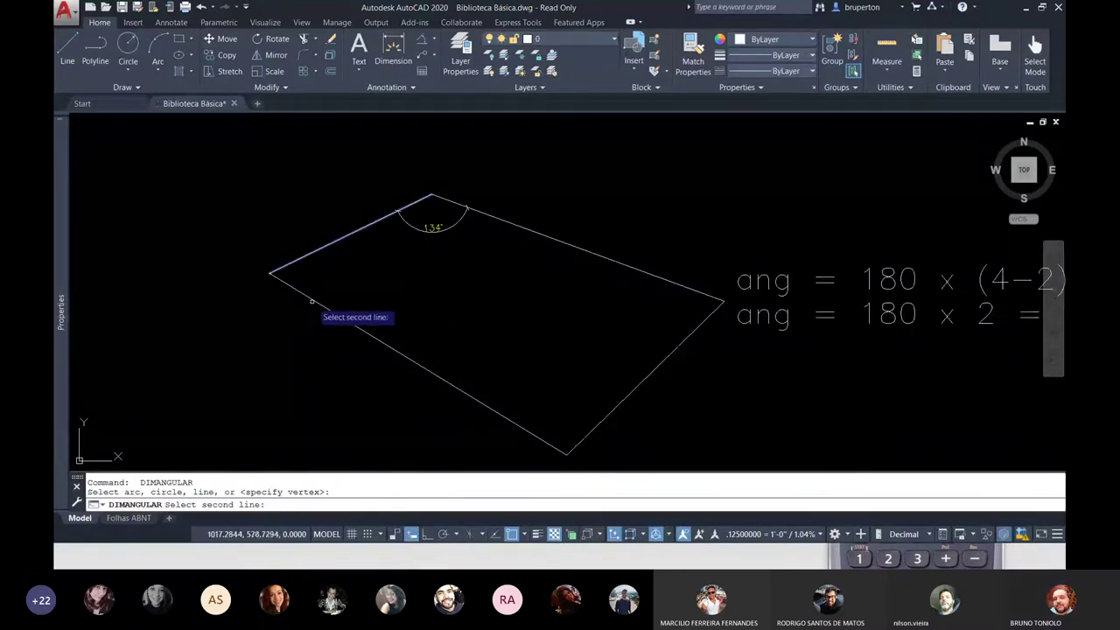
{"action": "left_click", "coordinate": [317, 301]}
{"action": "left_click", "coordinate": [333, 303]}
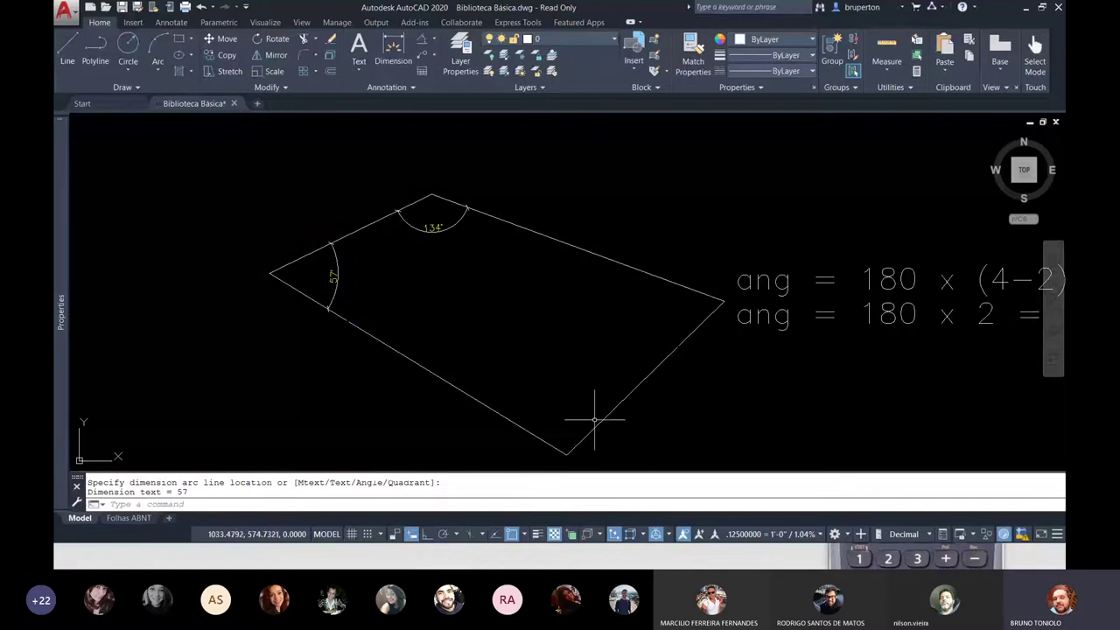
Dimension the bottom and right angles, 104° and 64°, then select the formula text
{"action": "key", "text": "Return"}
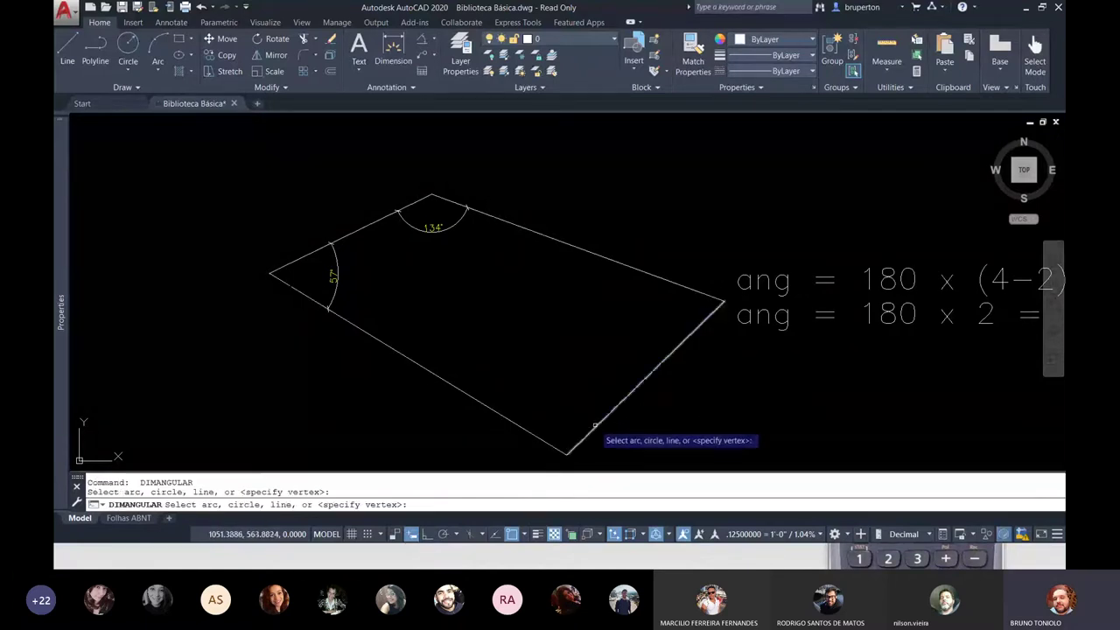
{"action": "left_click", "coordinate": [612, 414]}
{"action": "left_click", "coordinate": [531, 434]}
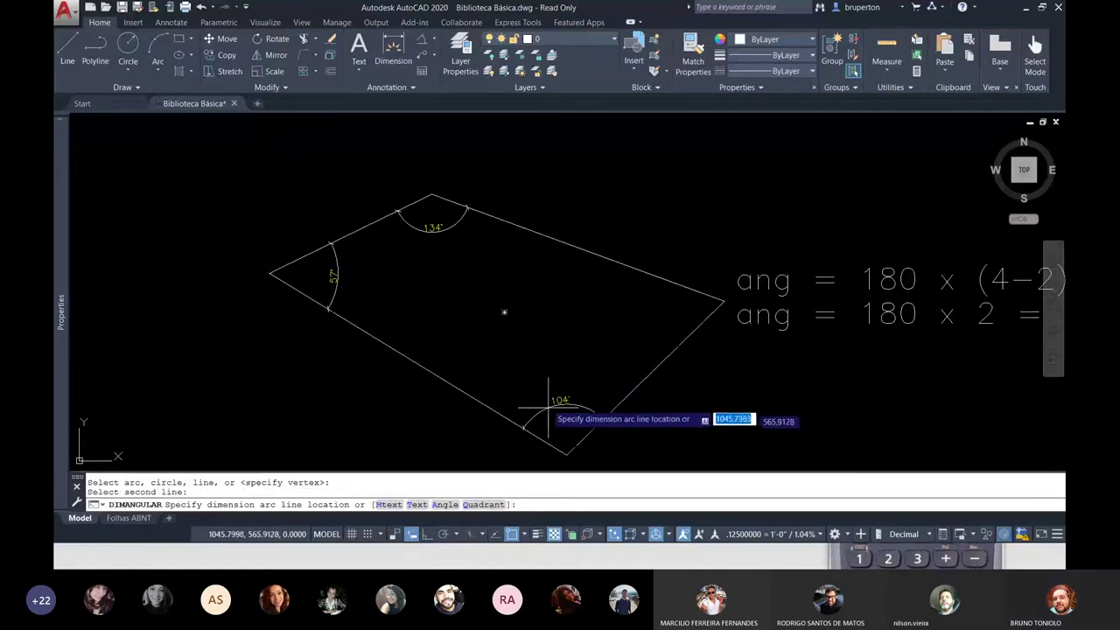
{"action": "left_click", "coordinate": [530, 396]}
{"action": "key", "text": "Return"}
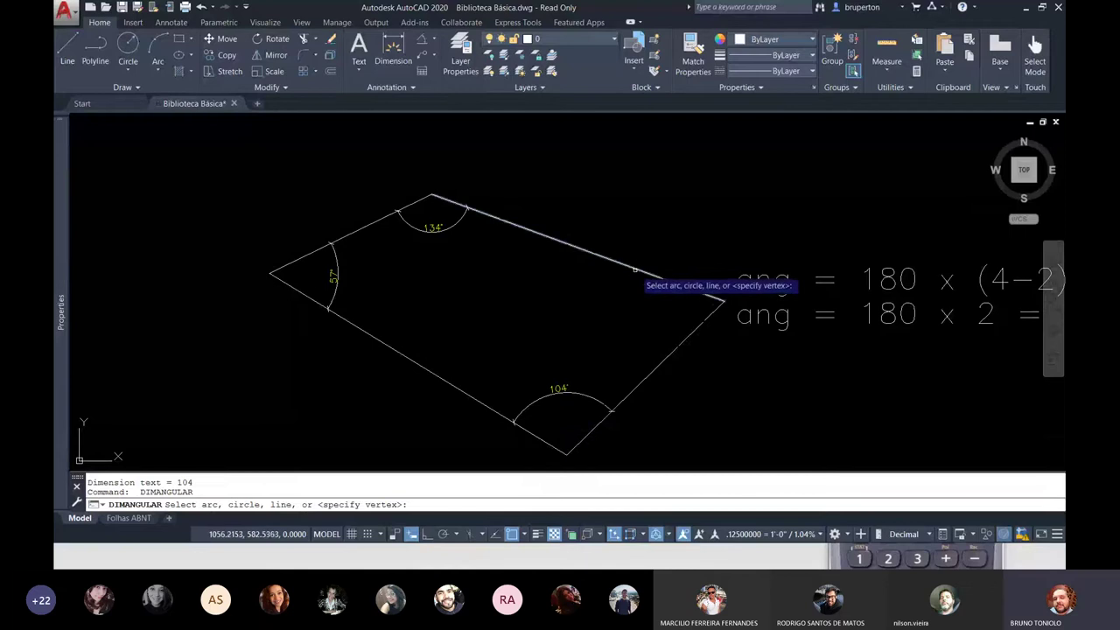
{"action": "left_click", "coordinate": [634, 269]}
{"action": "left_click", "coordinate": [699, 328]}
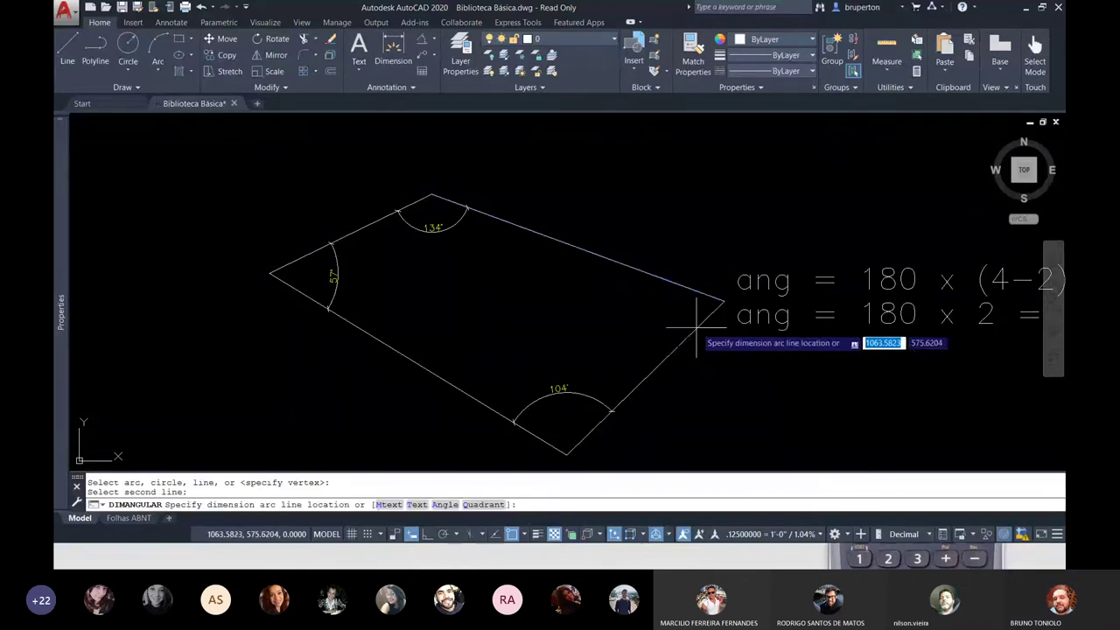
{"action": "left_click", "coordinate": [650, 295]}
{"action": "middle_click_drag", "start_coordinate": [650, 296], "coordinate": [491, 263]}
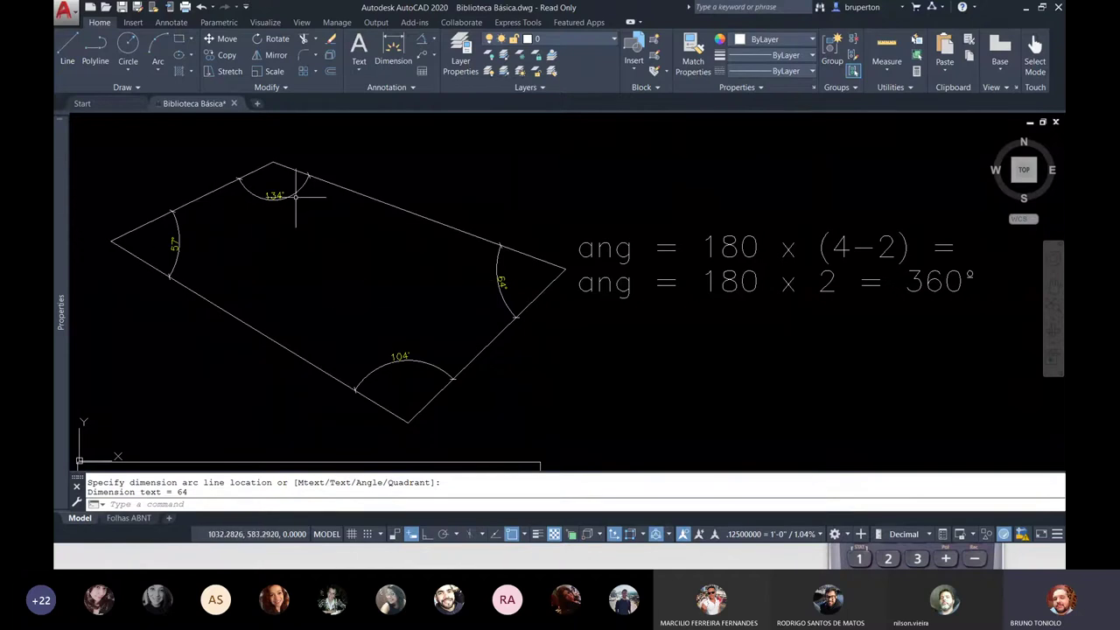
{"action": "scroll", "coordinate": [735, 263], "scroll_direction": "down", "scroll_amount": 2}
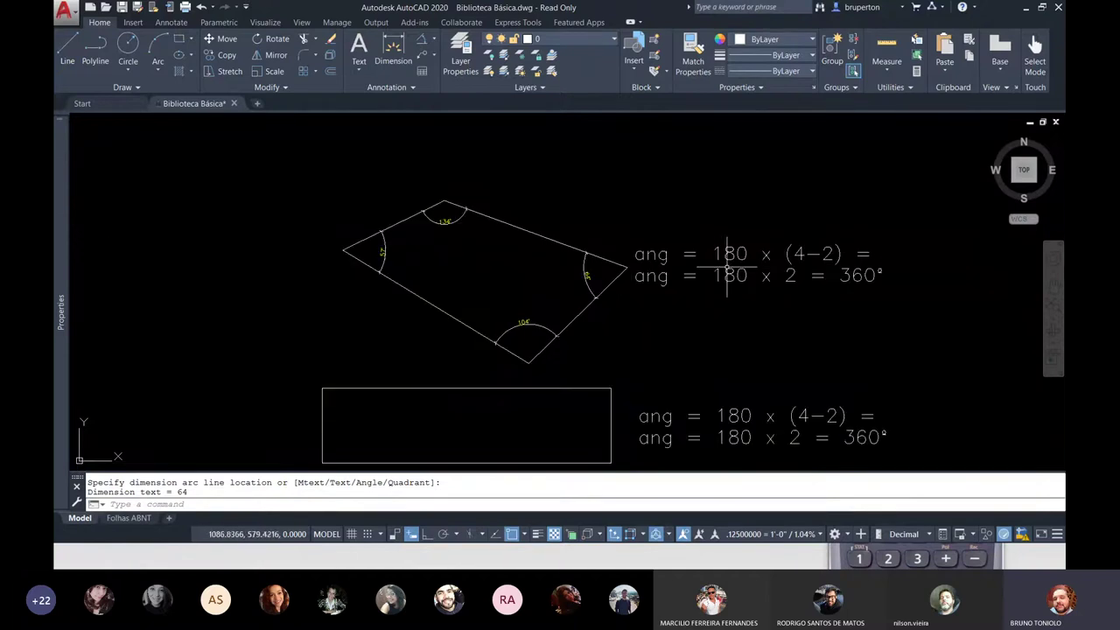
{"action": "left_click", "coordinate": [718, 275]}
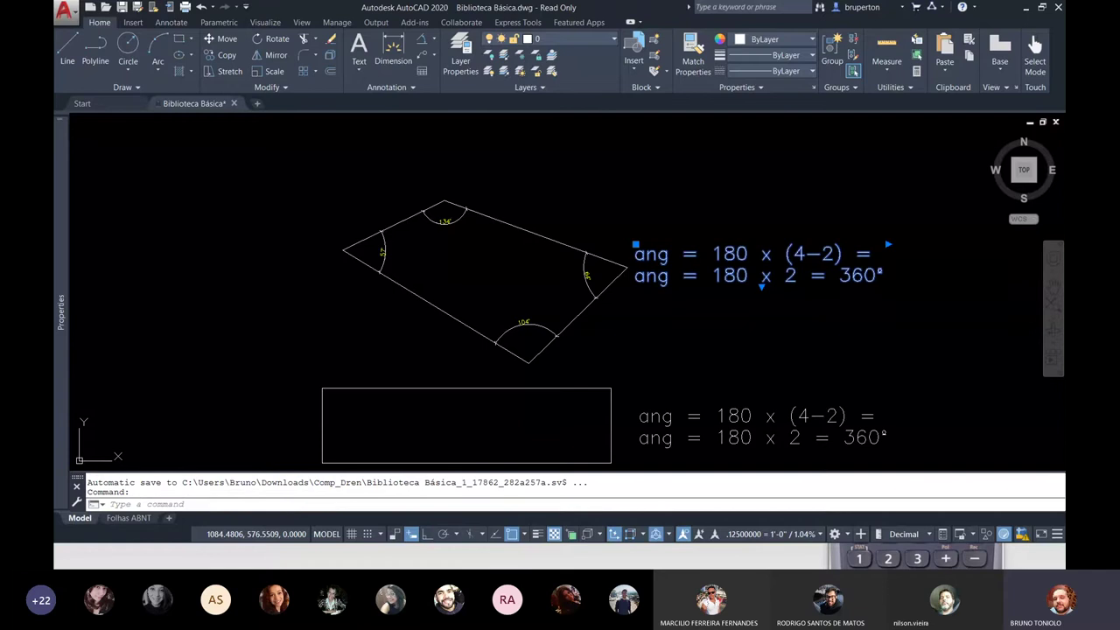
Add the lines 'ang = 134+57+104+64' and 'ang =' below the 360° formula line
{"action": "double_click", "coordinate": [717, 276]}
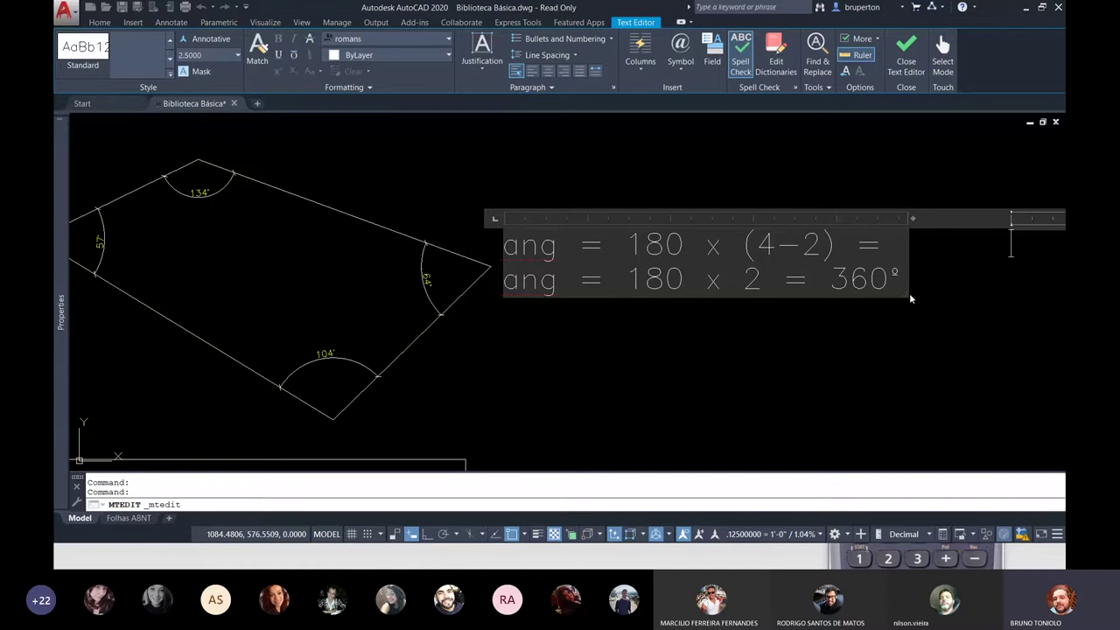
{"action": "key", "text": "Return"}
{"action": "type", "text": "ang ="}
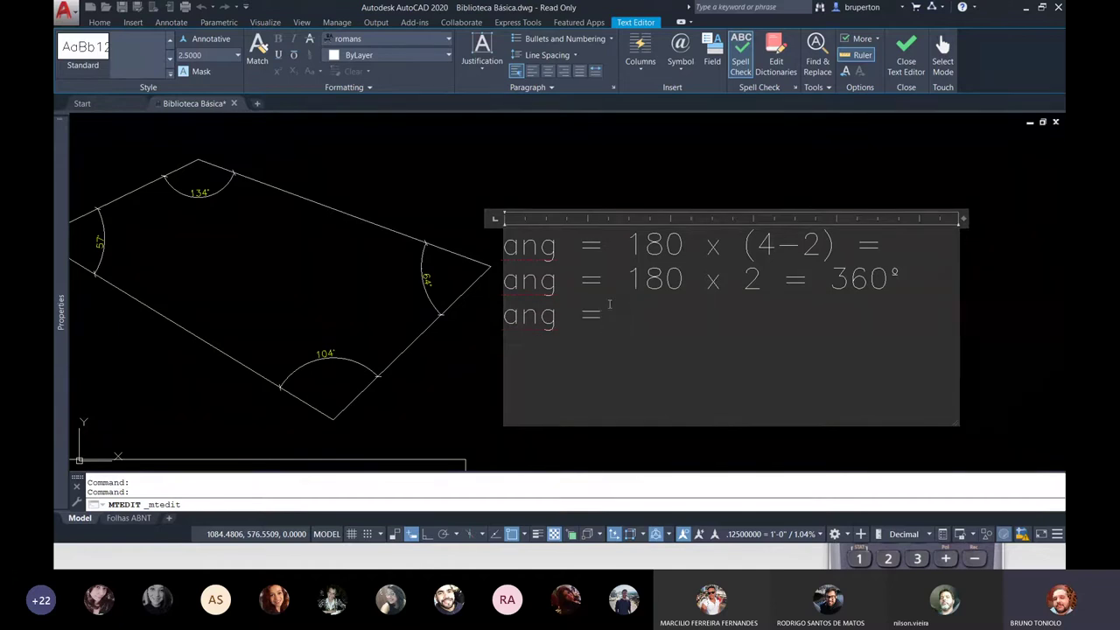
{"action": "type", "text": "57+104+64"}
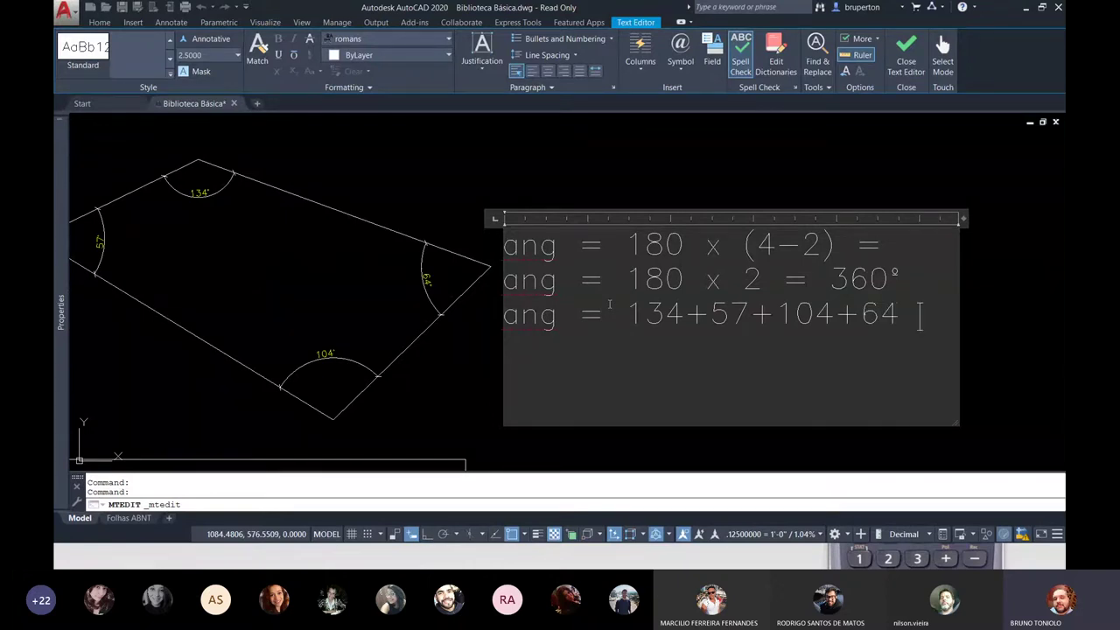
{"action": "key", "text": "Return"}
{"action": "type", "text": "ang ="}
{"action": "left_click", "coordinate": [457, 338]}
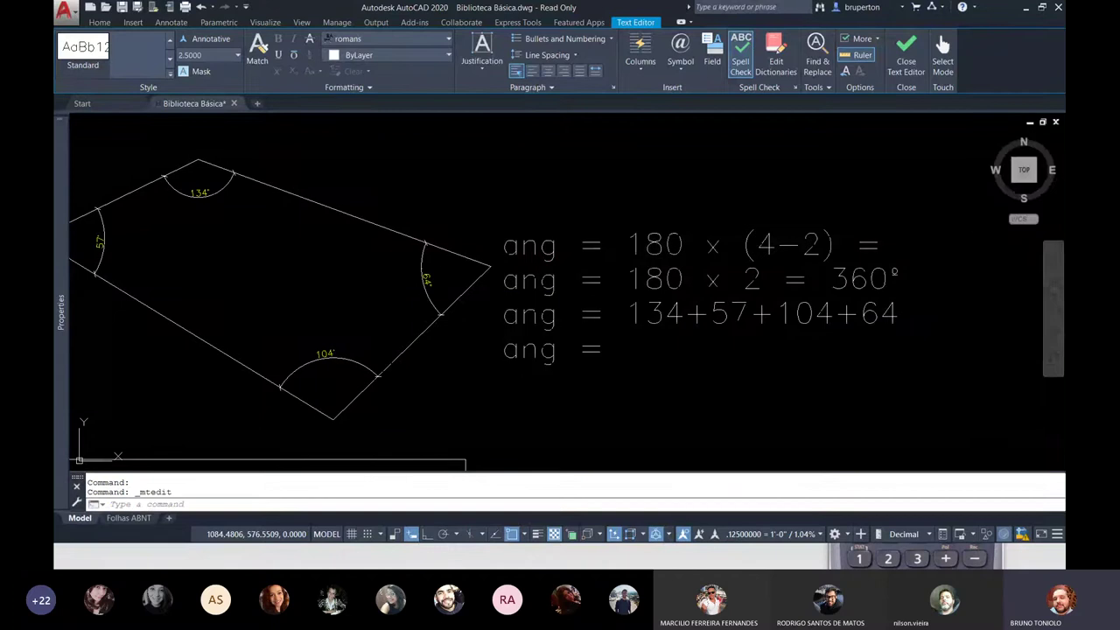
{"action": "key", "text": "super"}
Total 134+57+104+64 on the fx-82ES calculator, giving 359
{"action": "left_click", "coordinate": [429, 557]}
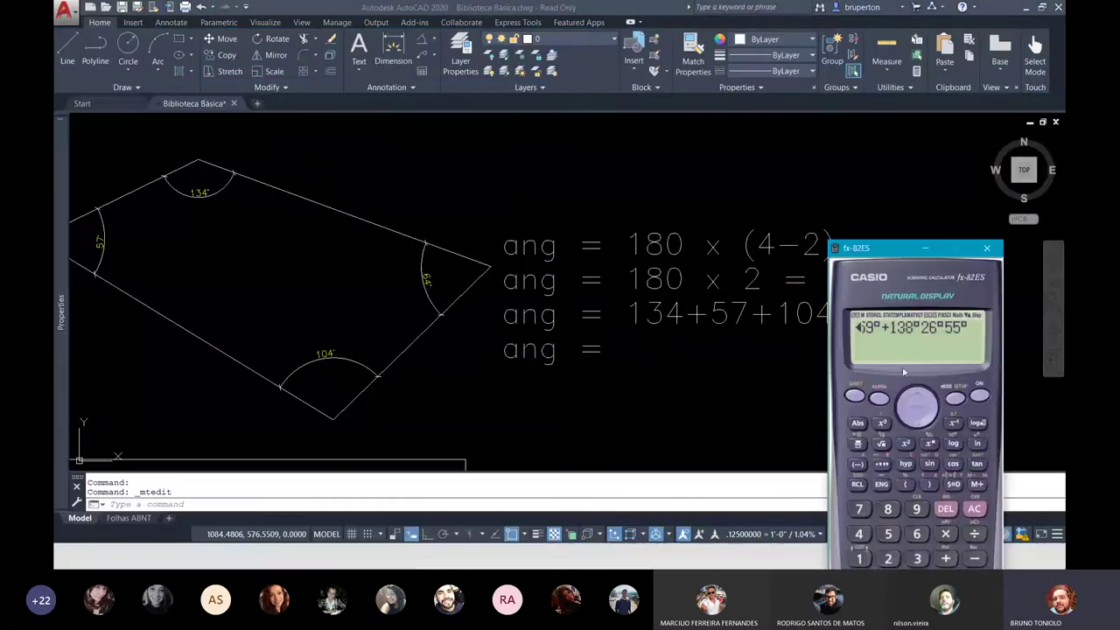
{"action": "mouse_move", "coordinate": [888, 266]}
{"action": "left_mouse_down"}
{"action": "mouse_move", "coordinate": [908, 150]}
{"action": "mouse_move", "coordinate": [245, 127]}
{"action": "left_mouse_up"}
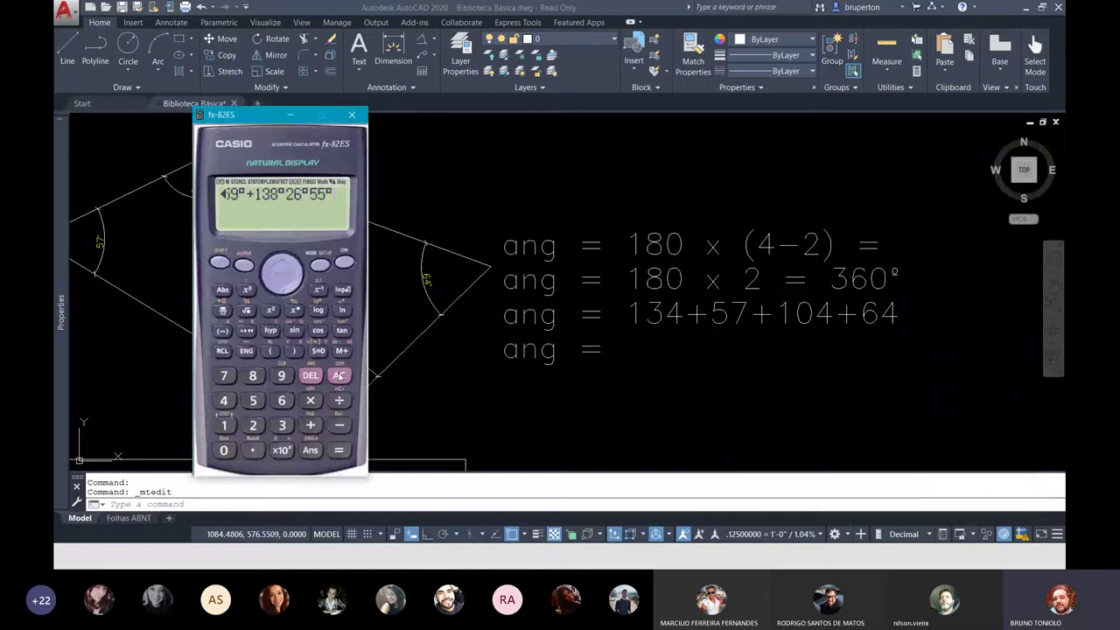
{"action": "left_click", "coordinate": [338, 375]}
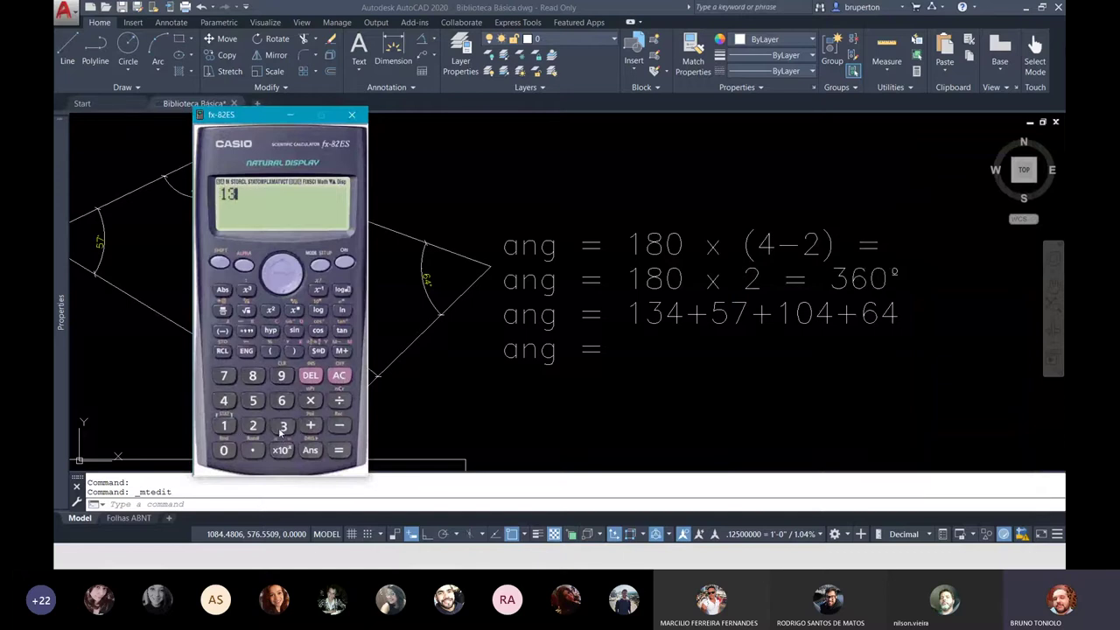
{"action": "type", "text": "4"}
{"action": "left_click", "coordinate": [308, 425]}
{"action": "left_click", "coordinate": [252, 400]}
{"action": "left_click", "coordinate": [310, 425]}
{"action": "left_click", "coordinate": [224, 425]}
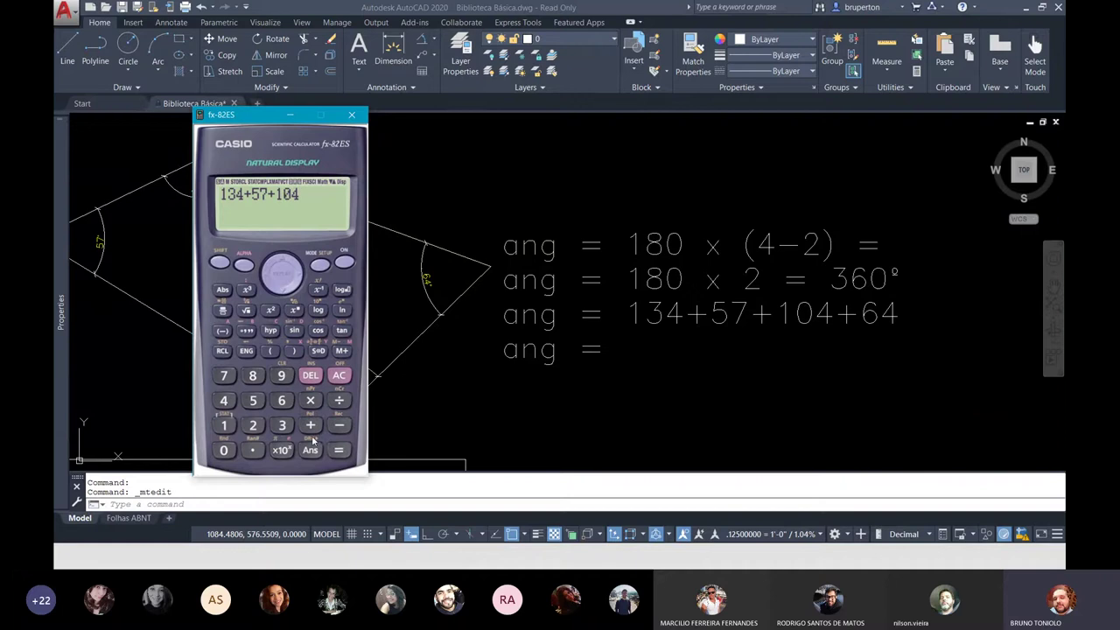
{"action": "left_click", "coordinate": [281, 399]}
{"action": "left_click", "coordinate": [224, 400]}
{"action": "left_click", "coordinate": [339, 450]}
{"action": "left_click_drag", "start_coordinate": [275, 133], "coordinate": [655, 191]}
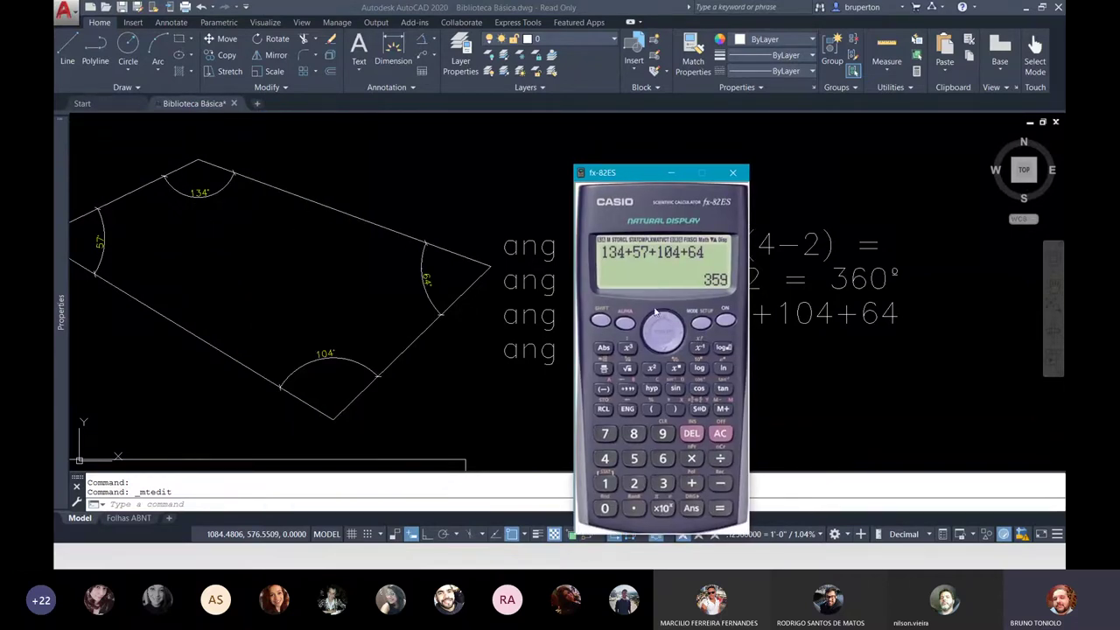
{"action": "left_click", "coordinate": [297, 256]}
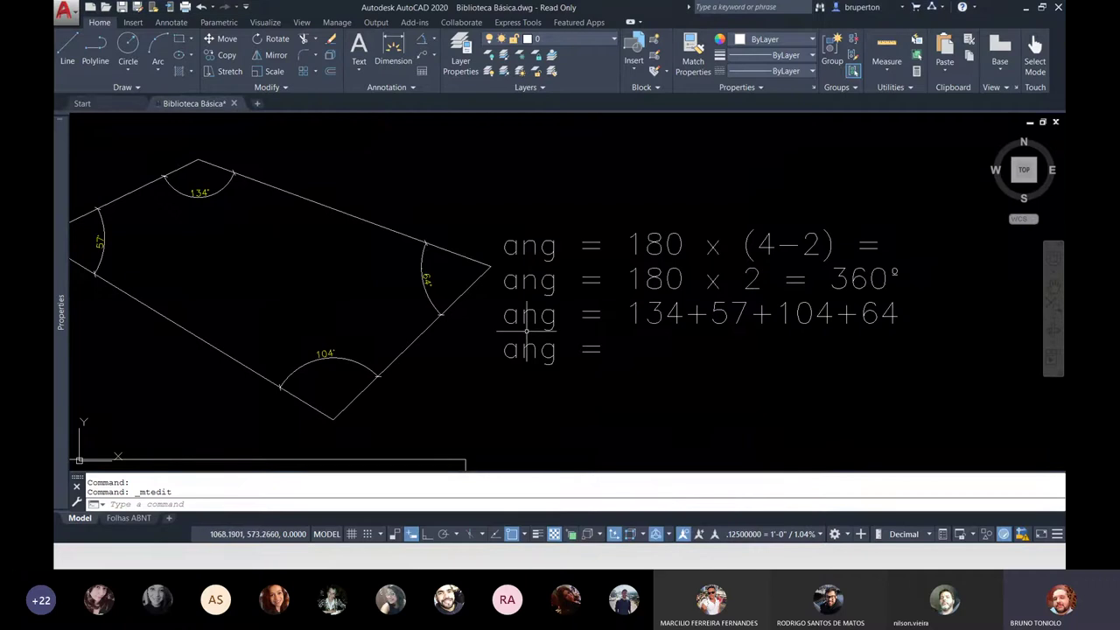
Correct the formula's last line to read ang = 359°
{"action": "left_click", "coordinate": [593, 348]}
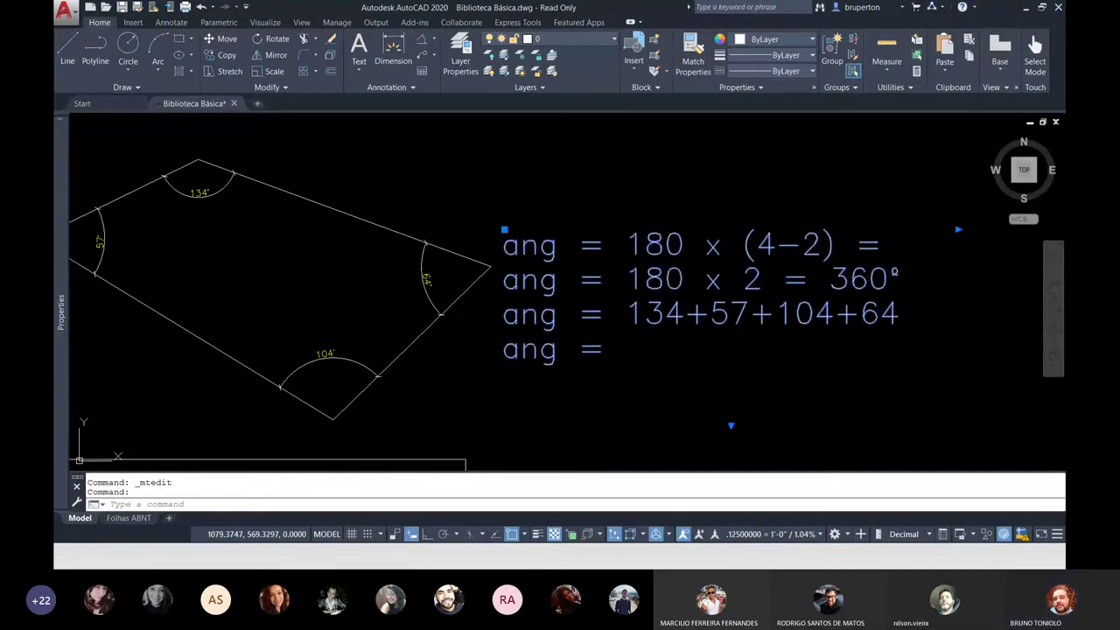
{"action": "double_click", "coordinate": [636, 343]}
{"action": "type", "text": "360"}
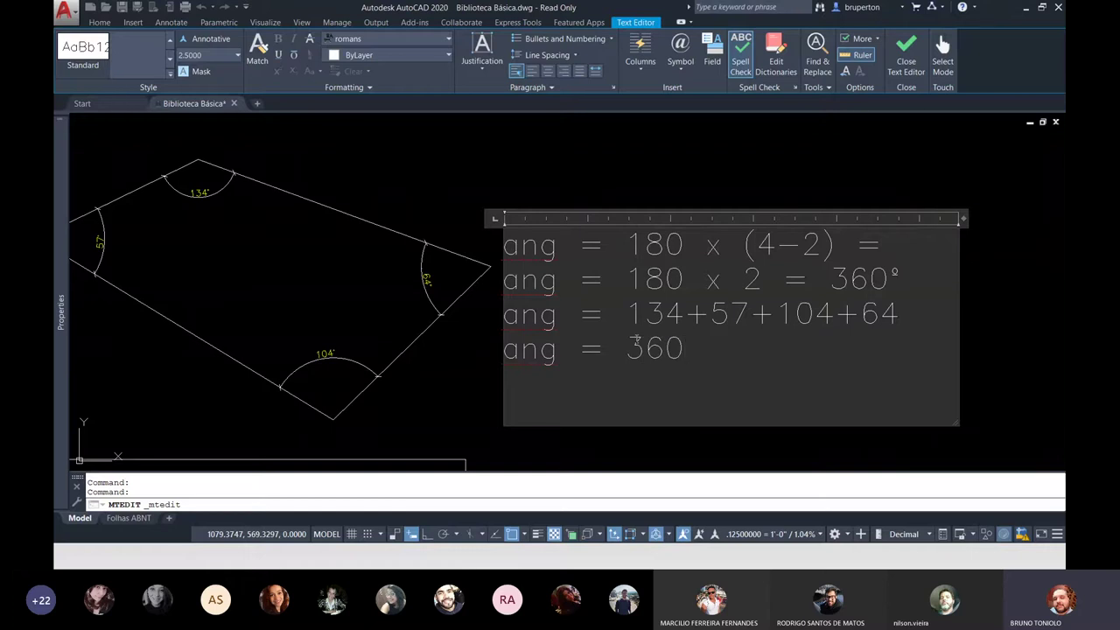
{"action": "key", "text": "BackSpace"}
{"action": "key", "text": "BackSpace"}
{"action": "type", "text": "59"}
{"action": "key", "text": "ctrl+Return"}
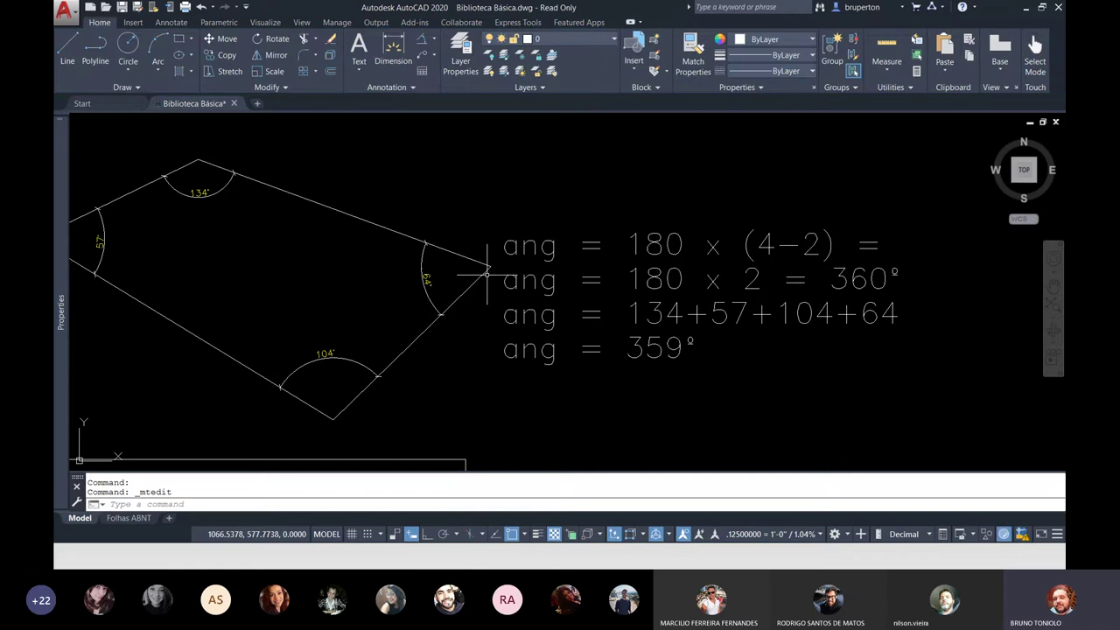
Open the Dimension Style Manager from the Annotation panel
{"action": "left_click", "coordinate": [396, 88]}
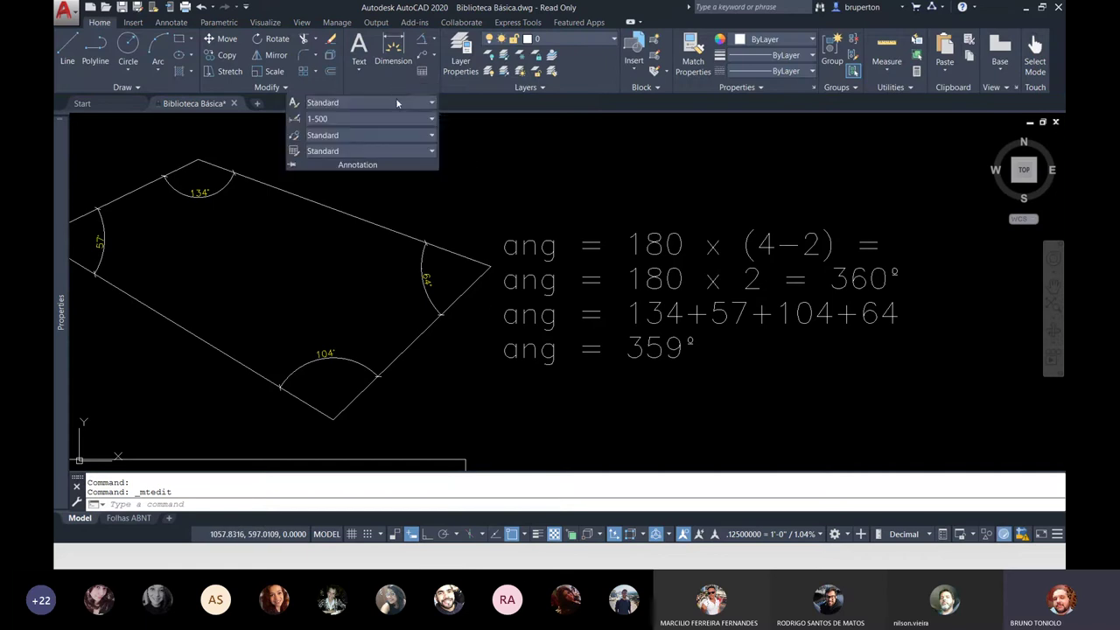
{"action": "key", "text": "Escape"}
{"action": "left_click", "coordinate": [507, 179]}
{"action": "key", "text": "Escape"}
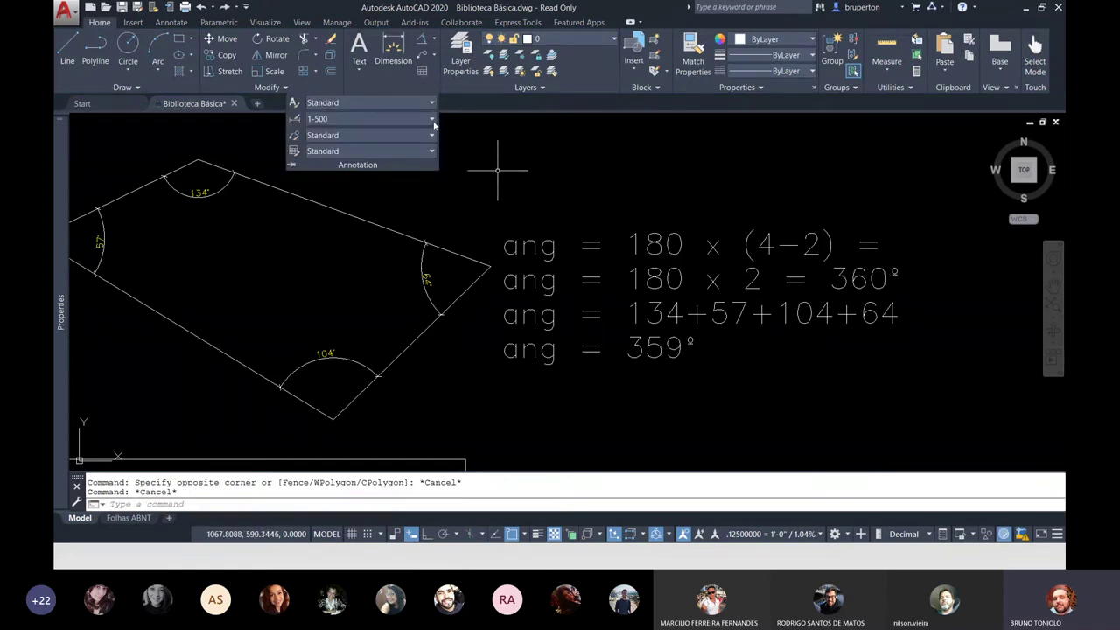
{"action": "left_click", "coordinate": [451, 170]}
{"action": "key", "text": "Escape"}
{"action": "left_click", "coordinate": [383, 90]}
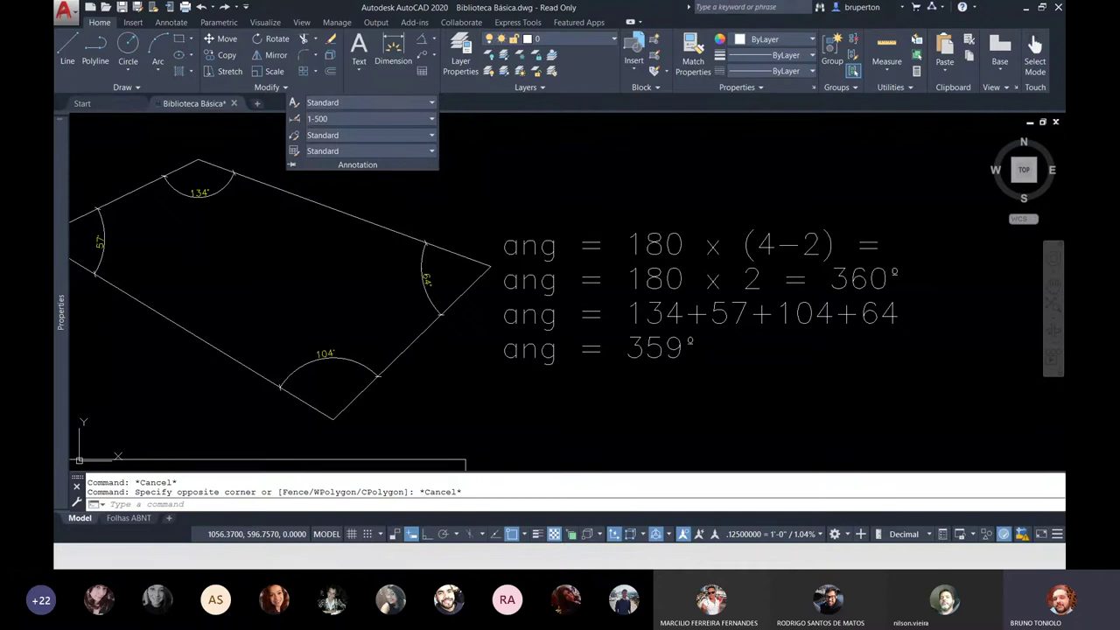
{"action": "left_click", "coordinate": [297, 119]}
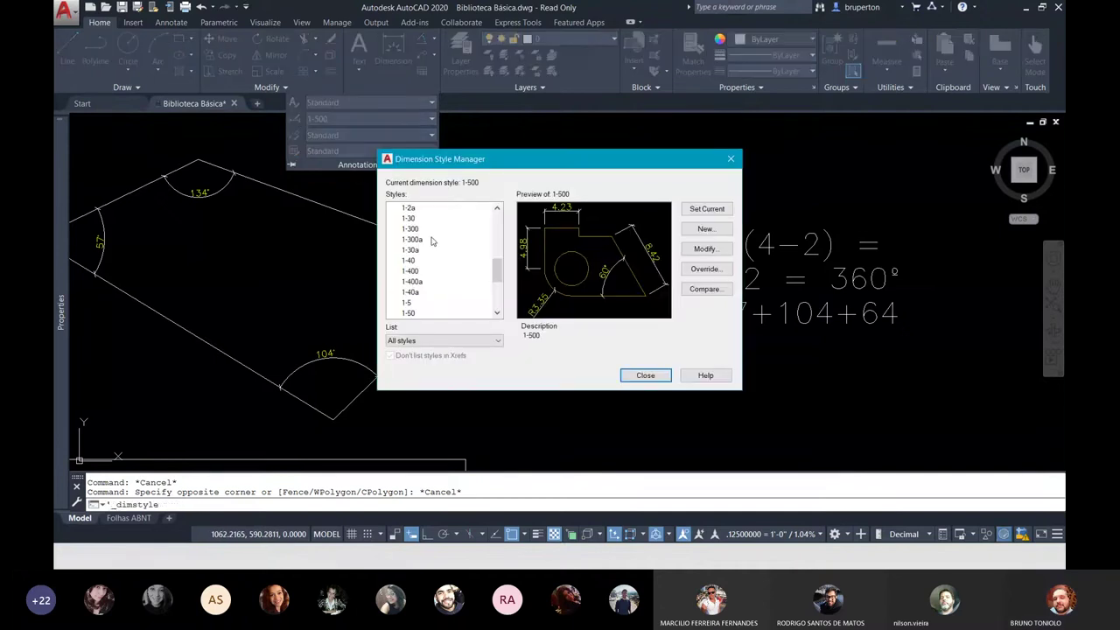
{"action": "scroll", "coordinate": [442, 289], "scroll_direction": "down", "scroll_amount": 1}
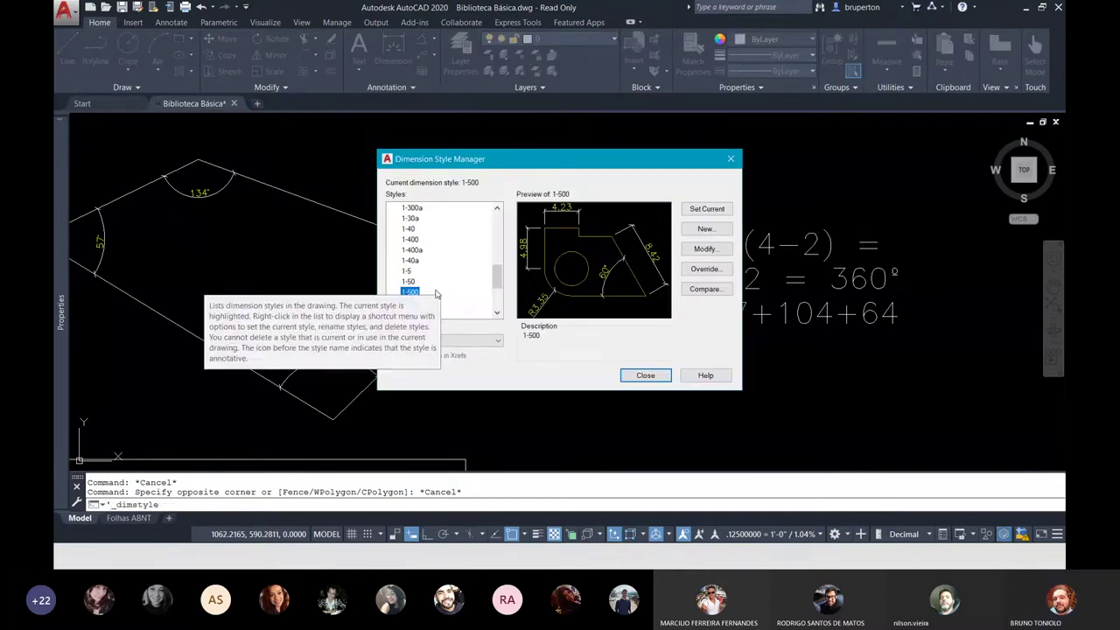
Set the 1-500 style's angular precision to 0.0, so angles read 133.9°, 57.4°, 104.3°, 64.4°
{"action": "left_click", "coordinate": [691, 252]}
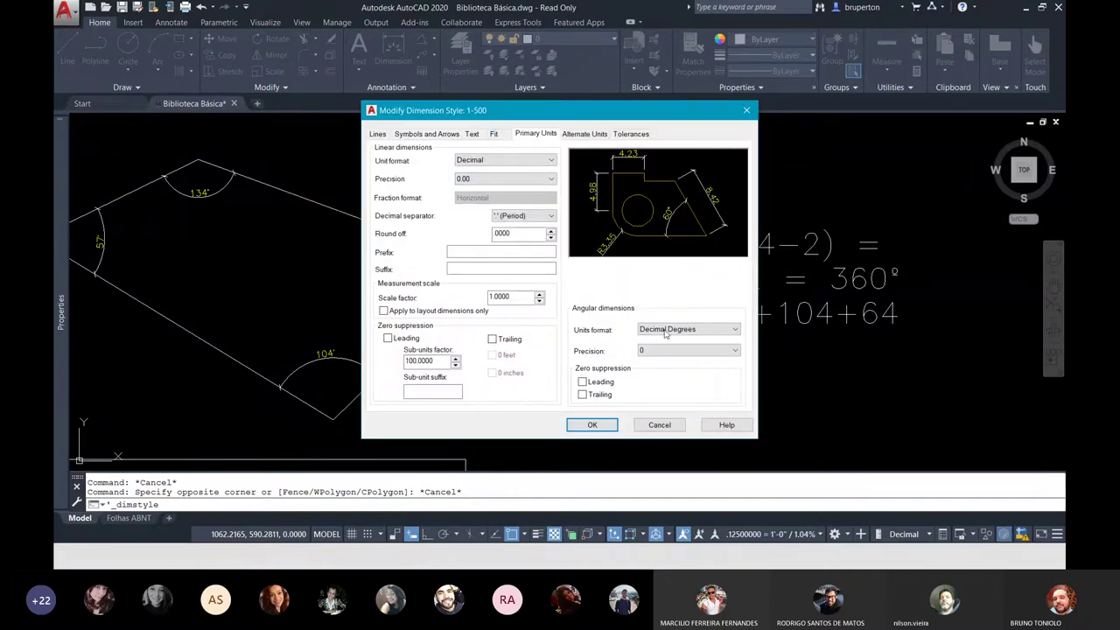
{"action": "left_click", "coordinate": [682, 351]}
{"action": "left_click", "coordinate": [667, 378]}
{"action": "left_click", "coordinate": [682, 350]}
{"action": "left_click", "coordinate": [665, 372]}
{"action": "left_click", "coordinate": [592, 424]}
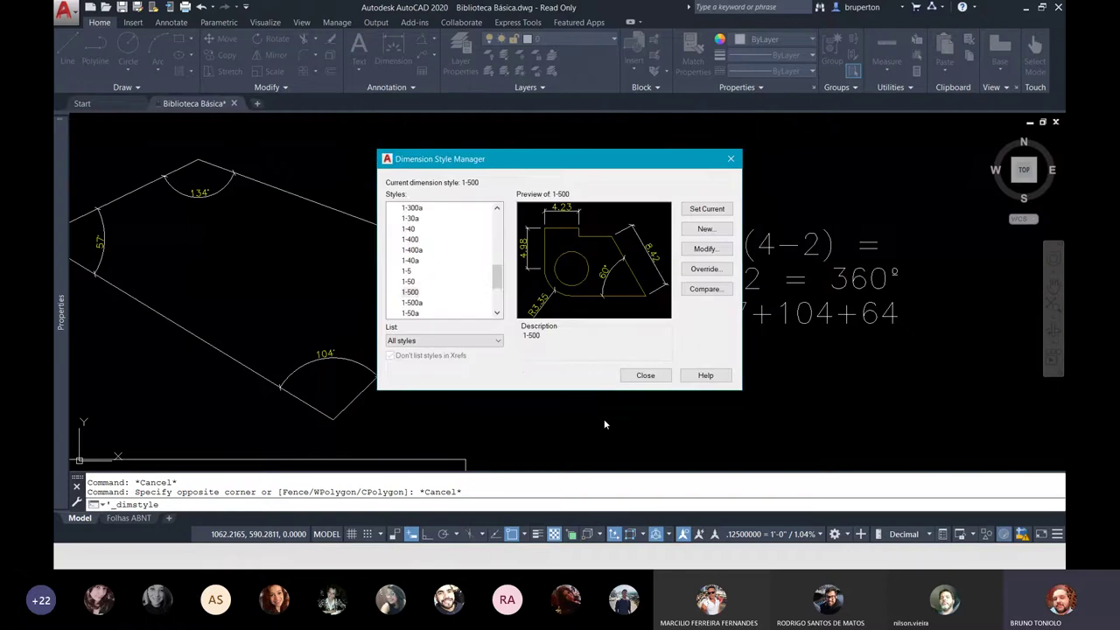
{"action": "left_click", "coordinate": [643, 376]}
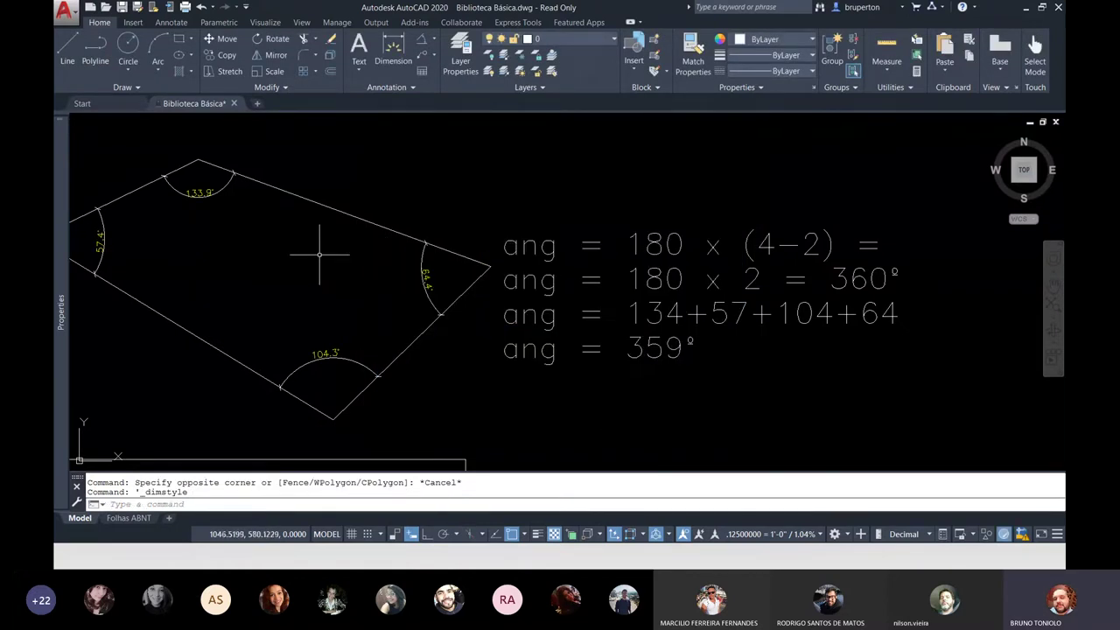
{"action": "middle_click_drag", "start_coordinate": [330, 258], "coordinate": [438, 289]}
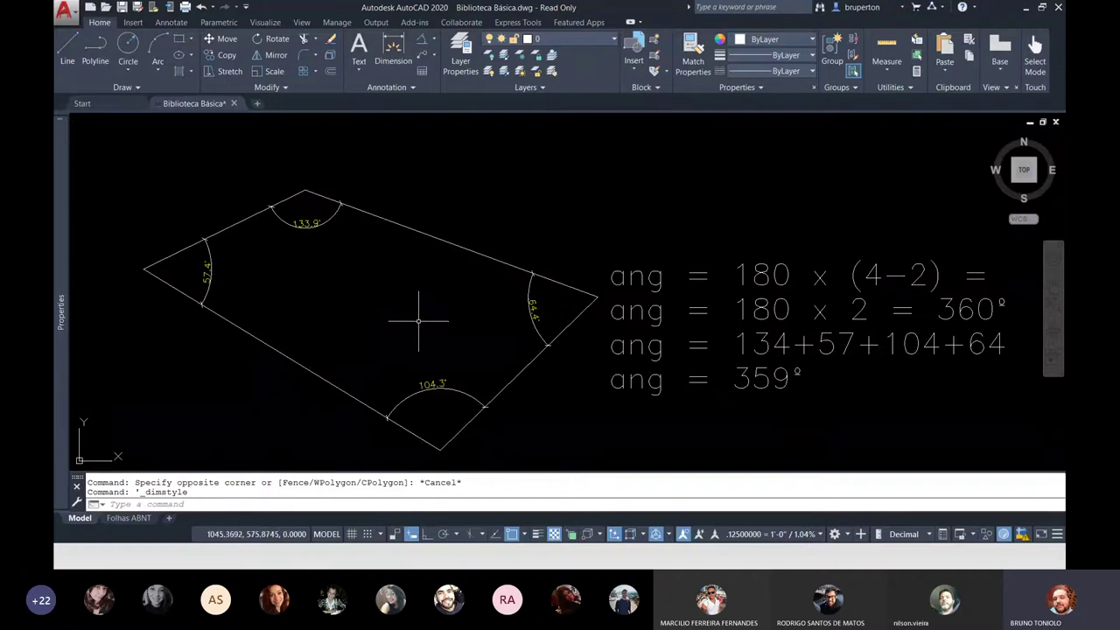
Edit the third angle-sum line so it starts 133,0+57,4
{"action": "left_click", "coordinate": [787, 344]}
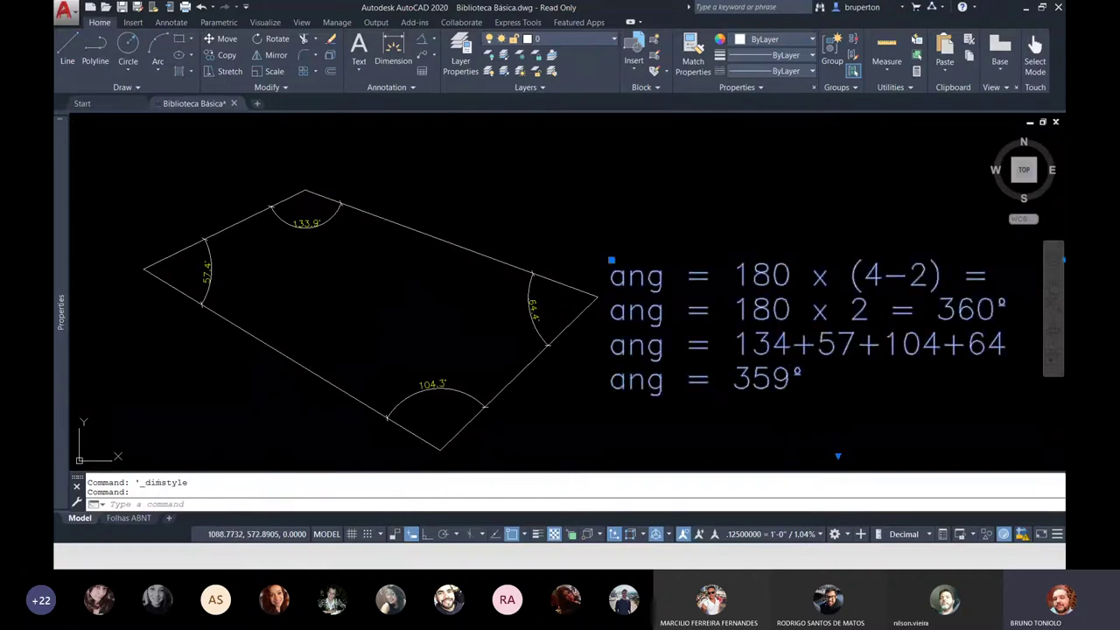
{"action": "double_click", "coordinate": [777, 346]}
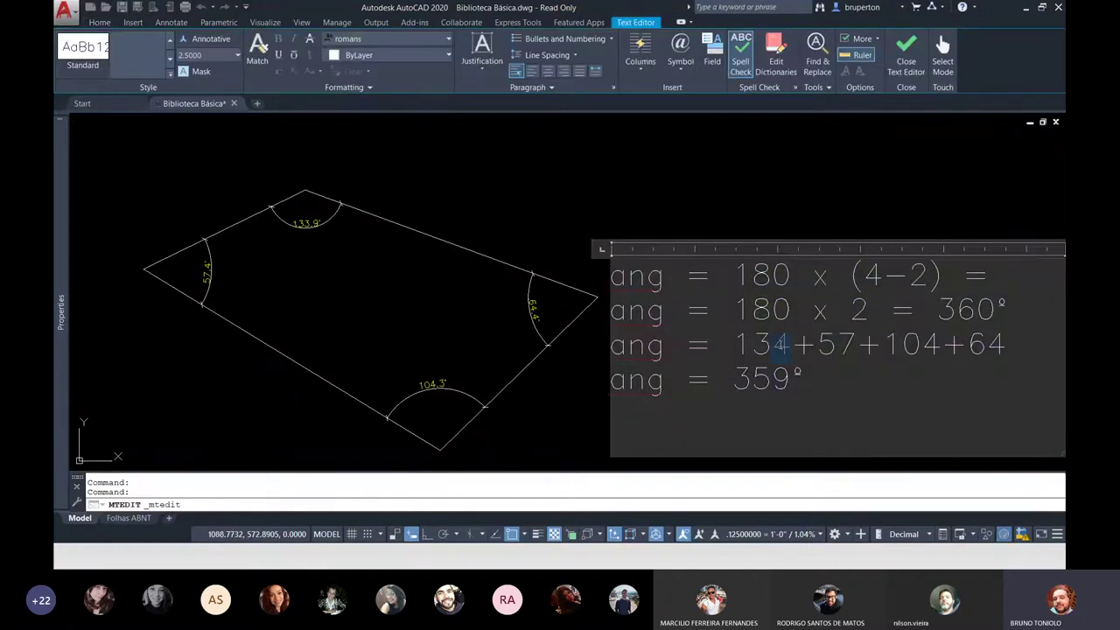
{"action": "type", "text": "30"}
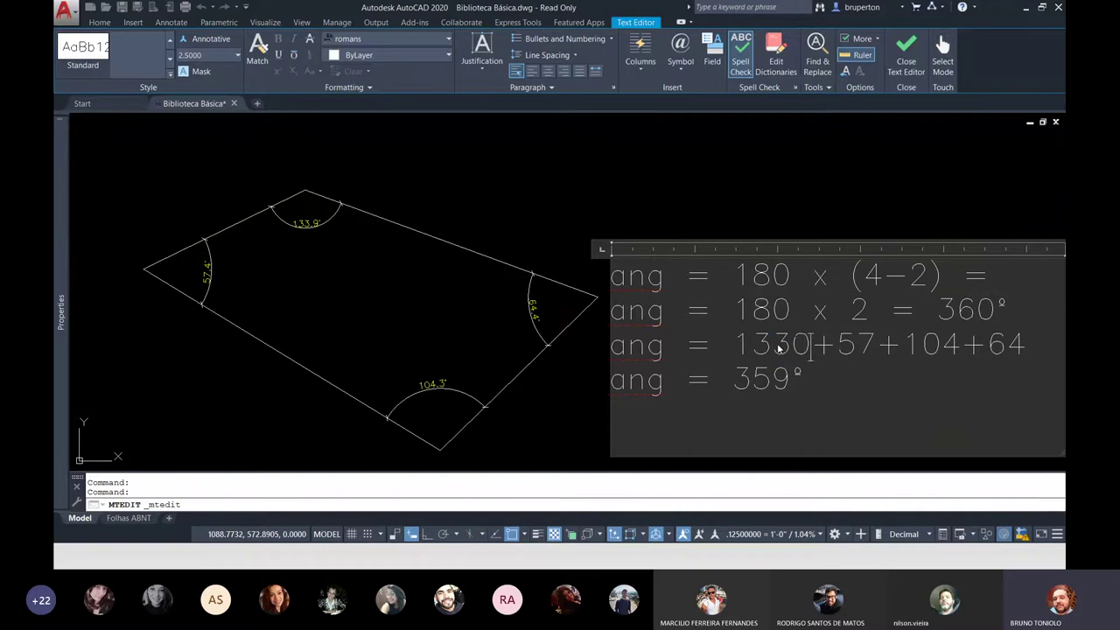
{"action": "key", "text": "BackSpace"}
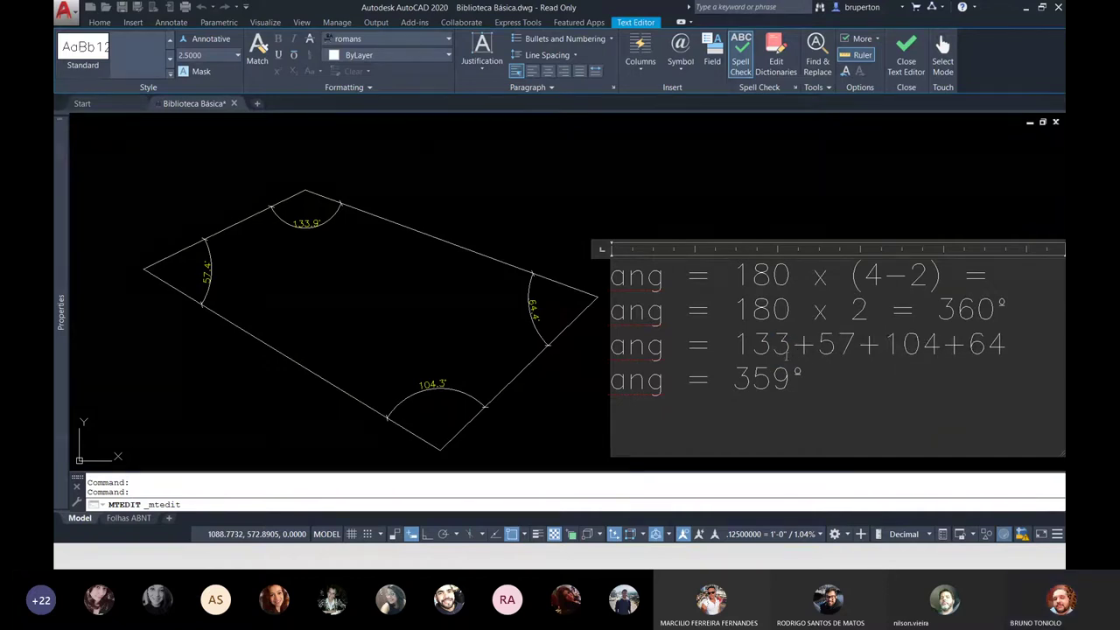
{"action": "type", "text": ",0+57"}
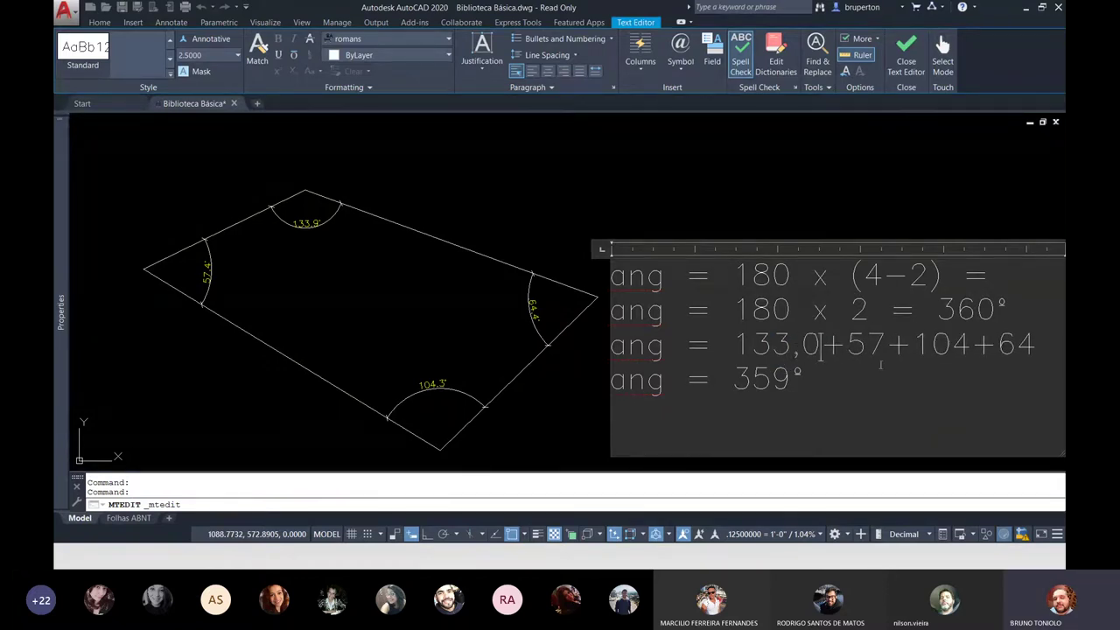
{"action": "type", "text": ",4"}
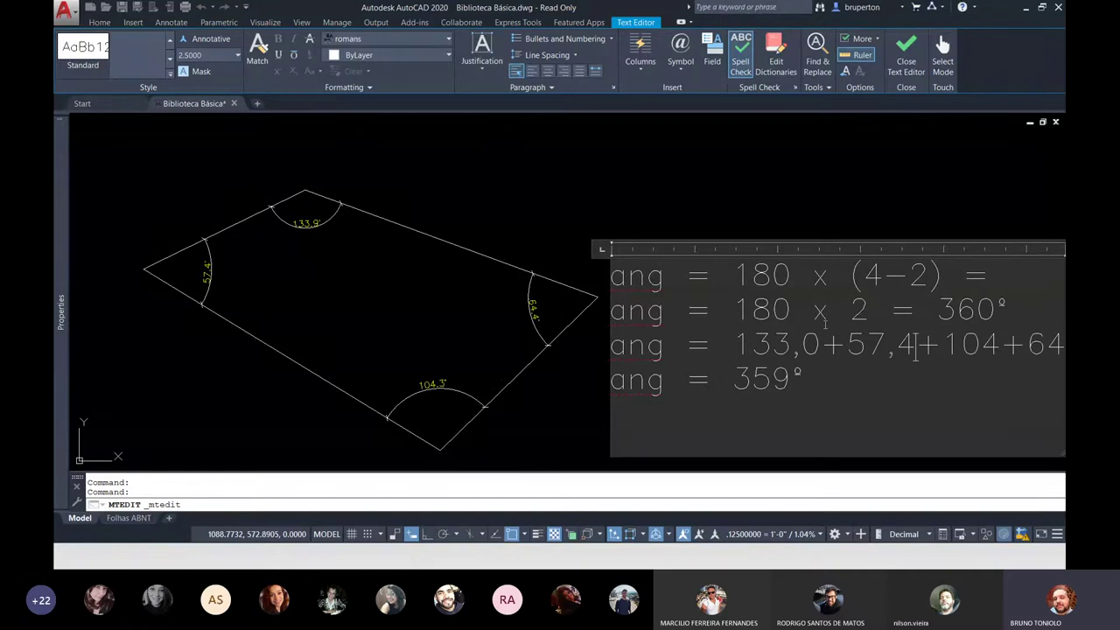
Widen the text box, change 104 to 104,3, and bring up the fx-82ES calculator
{"action": "scroll", "coordinate": [805, 327], "scroll_direction": "down", "scroll_amount": 2}
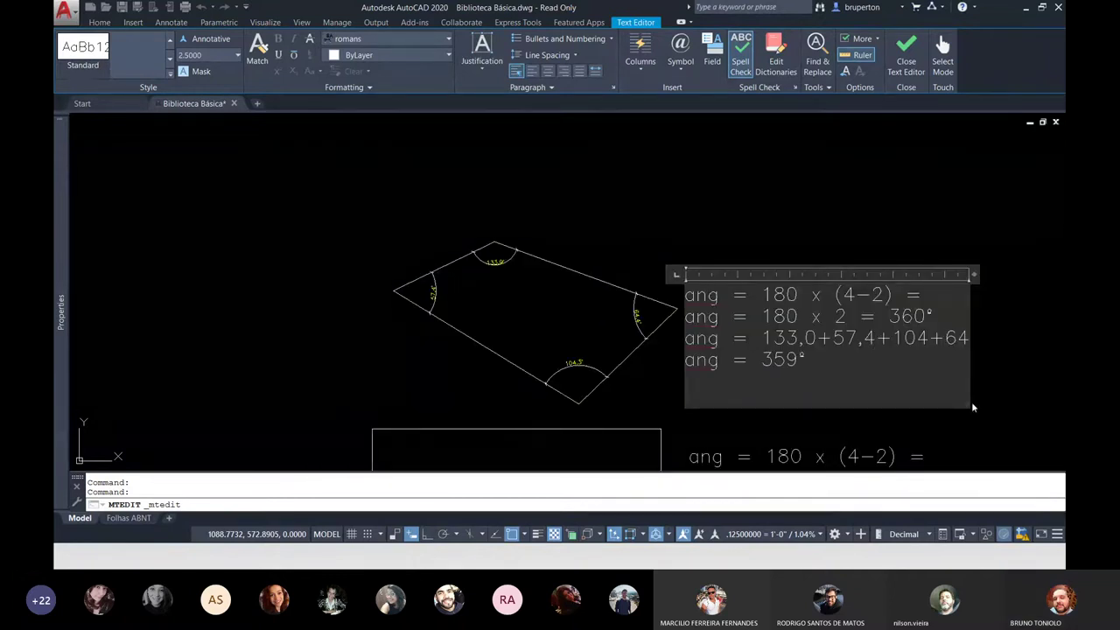
{"action": "left_click_drag", "start_coordinate": [969, 404], "coordinate": [1033, 423]}
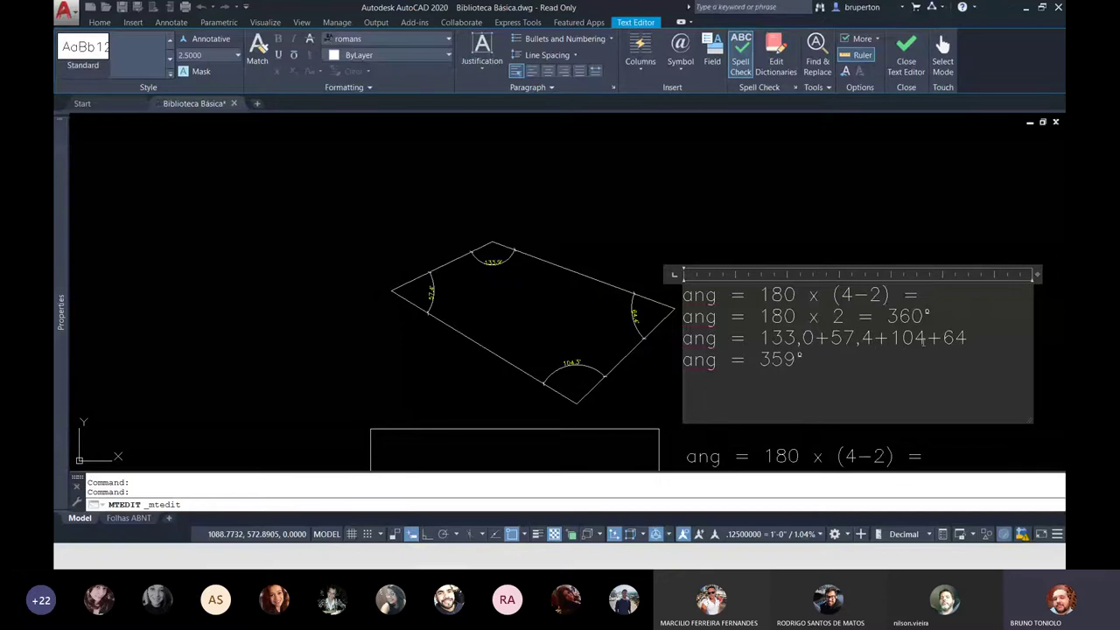
{"action": "left_click", "coordinate": [926, 338]}
{"action": "type", "text": ",3"}
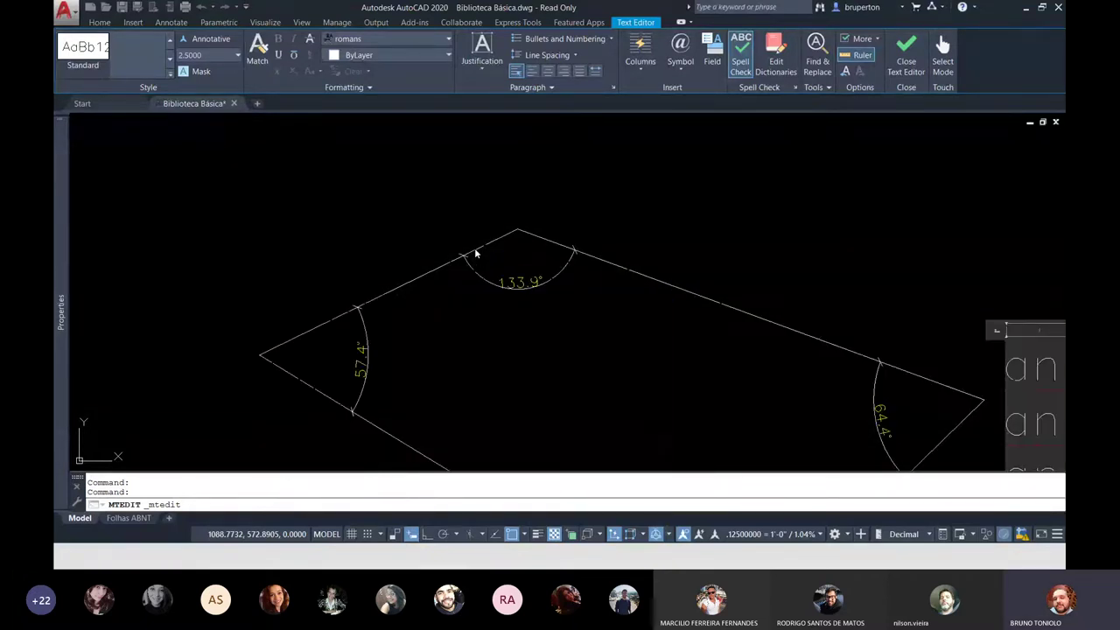
{"action": "middle_click_drag", "start_coordinate": [476, 253], "coordinate": [301, 162]}
{"action": "scroll", "coordinate": [764, 343], "scroll_direction": "down", "scroll_amount": 1}
{"action": "scroll", "coordinate": [765, 343], "scroll_direction": "down", "scroll_amount": 1}
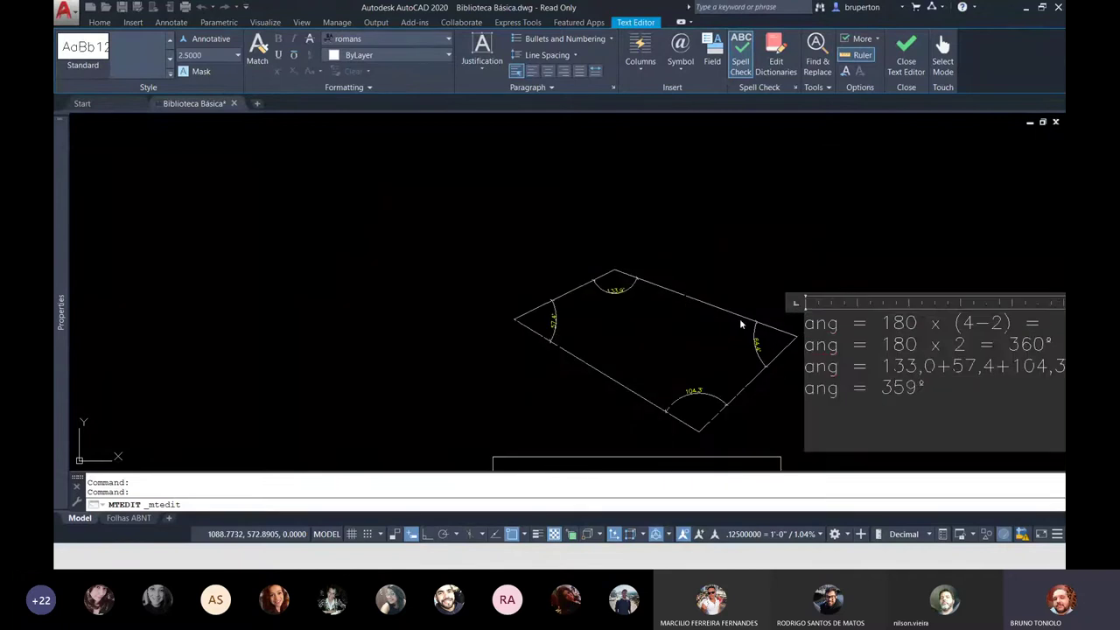
{"action": "scroll", "coordinate": [765, 343], "scroll_direction": "down", "scroll_amount": 1}
{"action": "scroll", "coordinate": [967, 375], "scroll_direction": "up", "scroll_amount": 2}
{"action": "scroll", "coordinate": [968, 340], "scroll_direction": "up", "scroll_amount": 1}
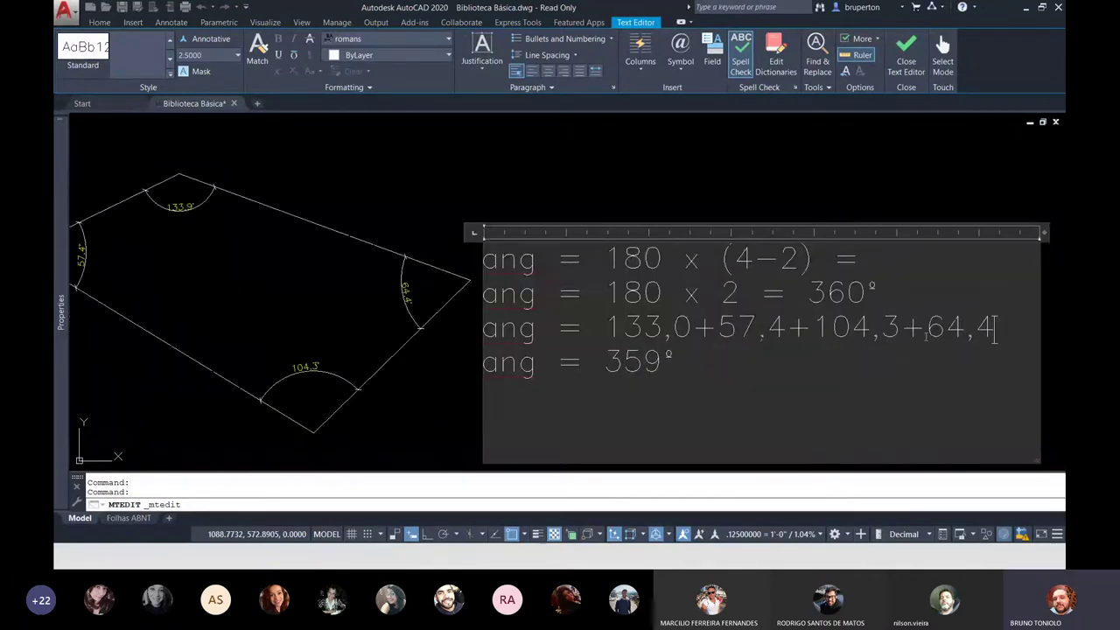
{"action": "scroll", "coordinate": [846, 300], "scroll_direction": "down", "scroll_amount": 1}
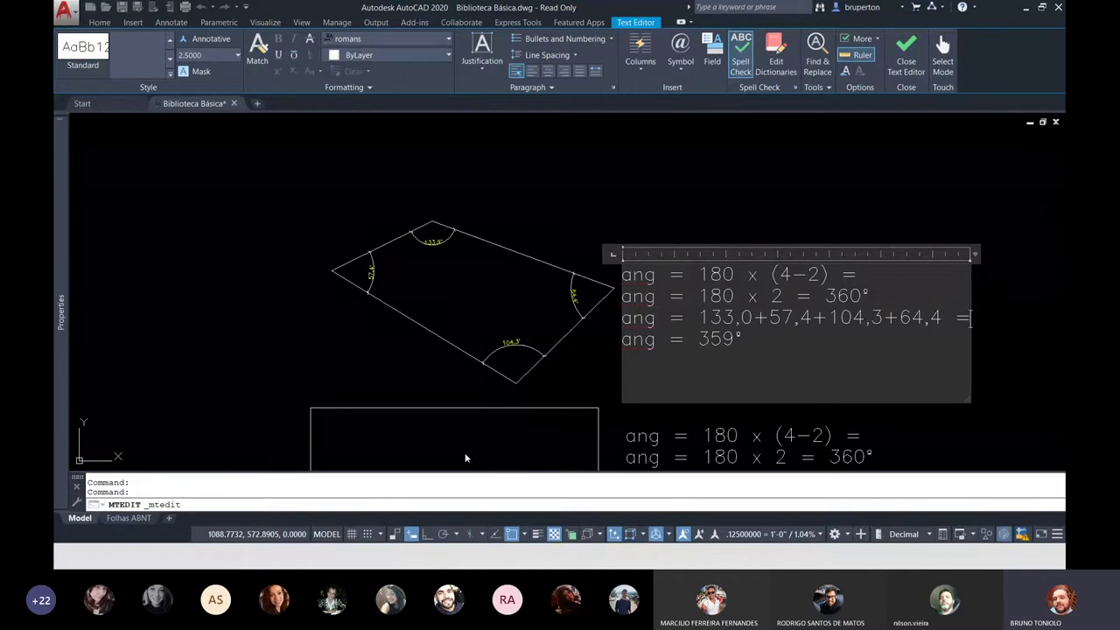
{"action": "key", "text": "super"}
{"action": "key", "text": "super"}
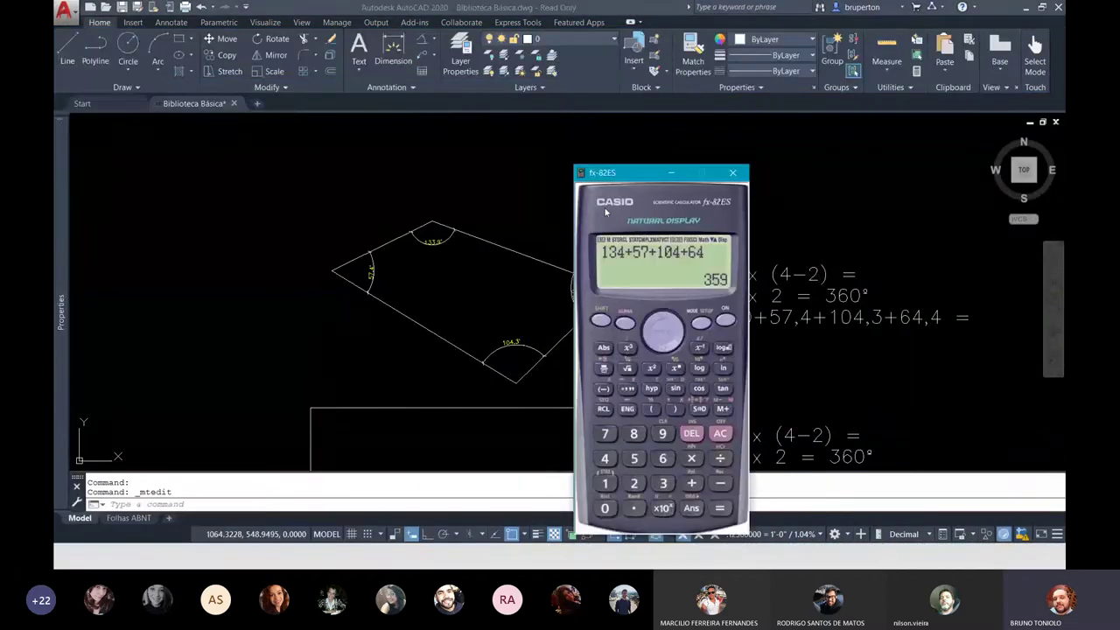
Move the calculator aside, clear the old sum and start entering 133
{"action": "left_click_drag", "start_coordinate": [617, 172], "coordinate": [404, 127]}
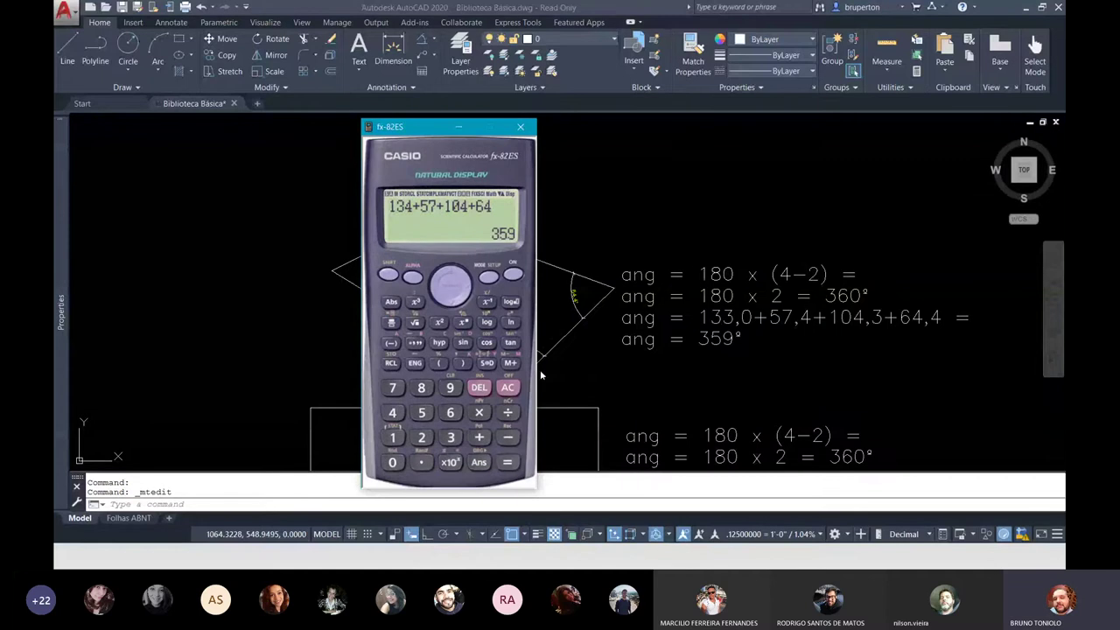
{"action": "left_click", "coordinate": [515, 391]}
{"action": "type", "text": "133"}
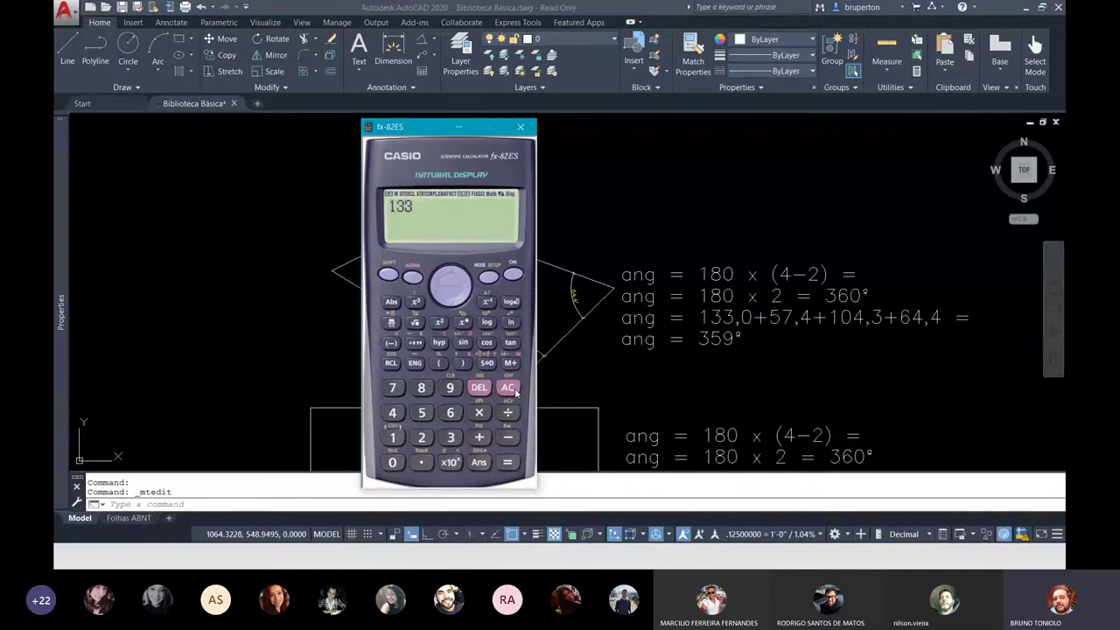
Correct the first angle term in the drawing to 133,9 and close the text editor
{"action": "left_click", "coordinate": [538, 397]}
{"action": "scroll", "coordinate": [451, 256], "scroll_direction": "up", "scroll_amount": 2}
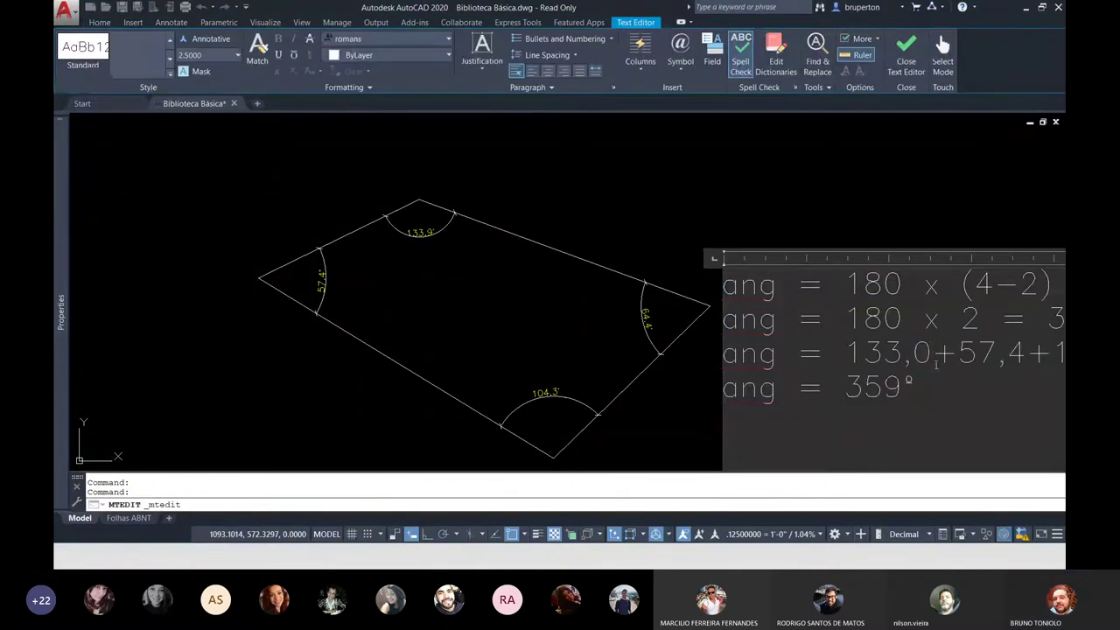
{"action": "type", "text": "9"}
{"action": "left_click", "coordinate": [721, 320]}
{"action": "scroll", "coordinate": [620, 299], "scroll_direction": "down", "scroll_amount": 2}
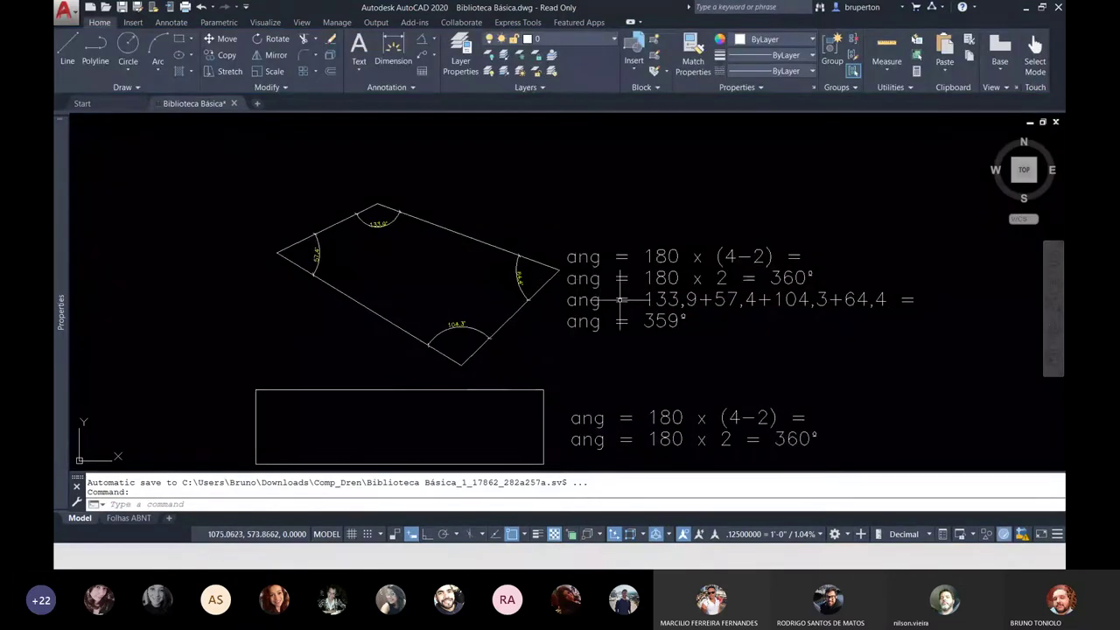
{"action": "scroll", "coordinate": [620, 299], "scroll_direction": "up", "scroll_amount": 2}
{"action": "key", "text": "super"}
Enter 133.9 + 57.4 + on the calculator
{"action": "left_click", "coordinate": [427, 557]}
{"action": "type", "text": "133."}
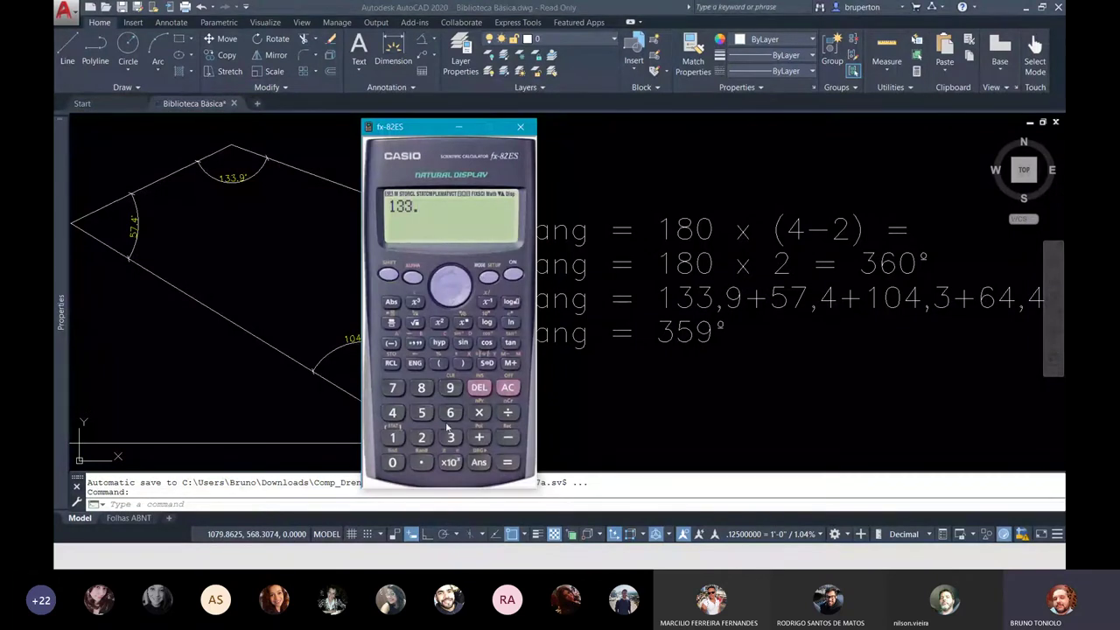
{"action": "type", "text": "9"}
{"action": "left_click", "coordinate": [480, 438]}
{"action": "left_click", "coordinate": [446, 411]}
{"action": "left_click", "coordinate": [422, 462]}
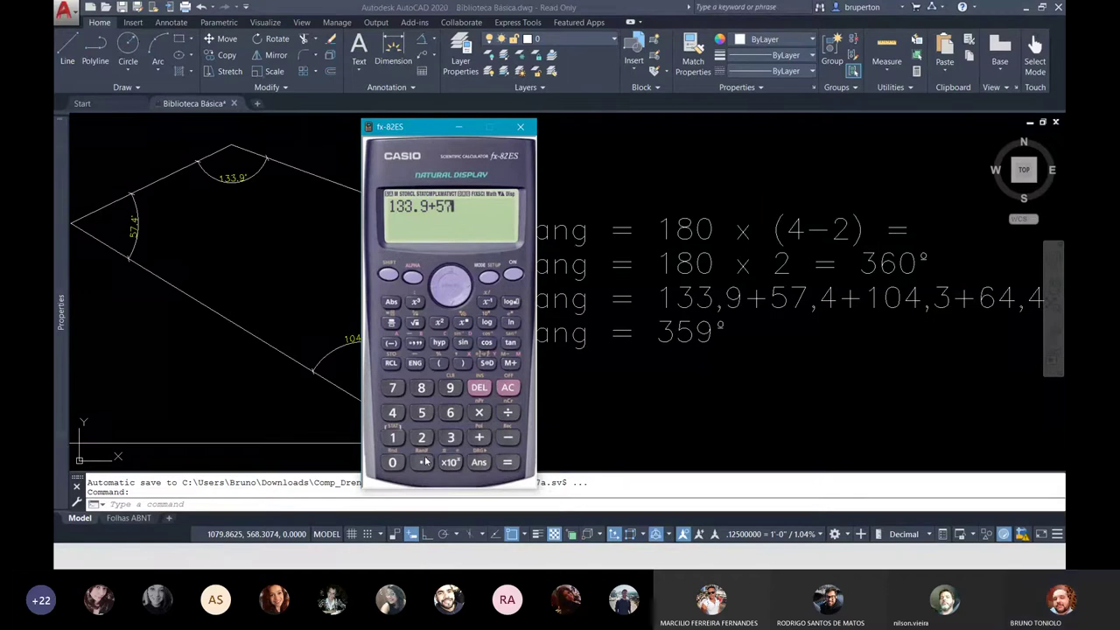
{"action": "left_click", "coordinate": [477, 438]}
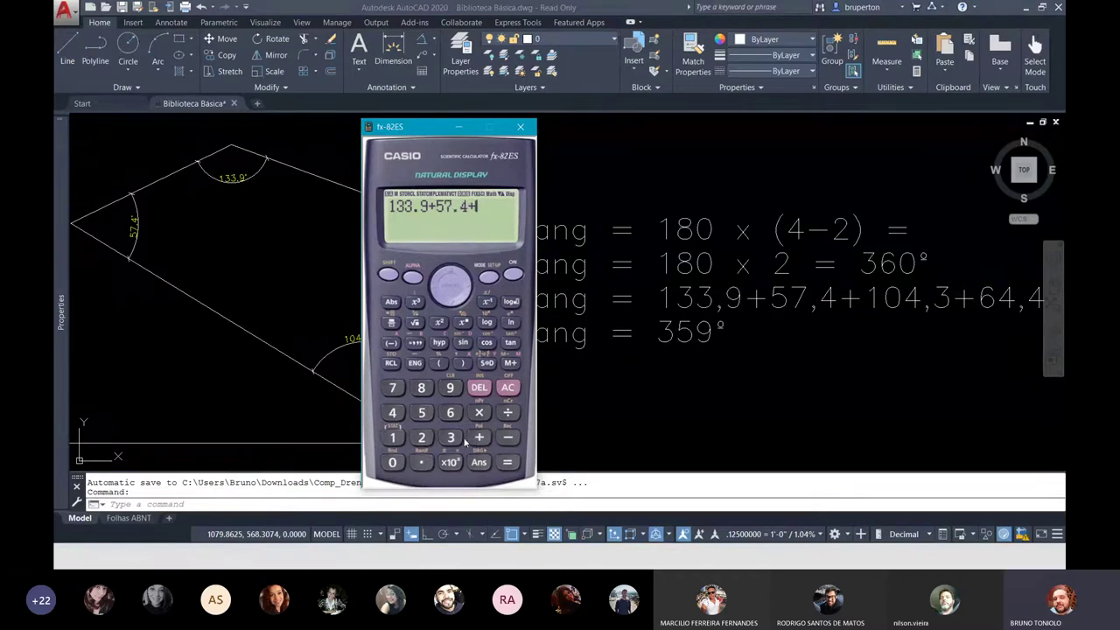
Add 104.3 and 64.4 and evaluate to get 360, then return to the drawing
{"action": "left_click", "coordinate": [398, 461]}
{"action": "left_click", "coordinate": [451, 437]}
{"action": "left_click", "coordinate": [480, 438]}
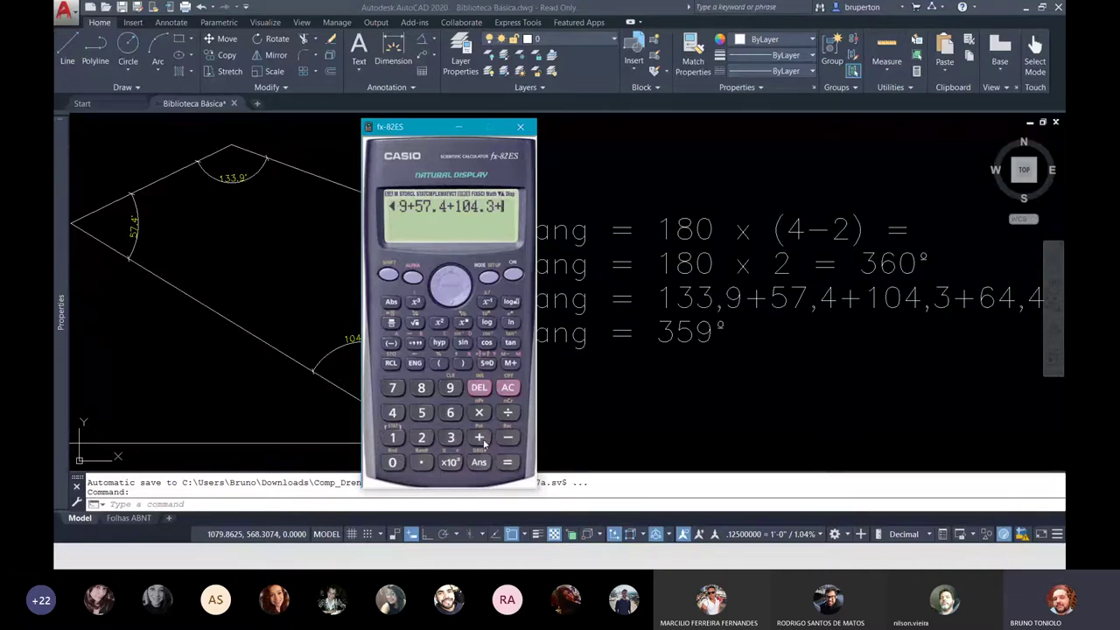
{"action": "left_click", "coordinate": [450, 413]}
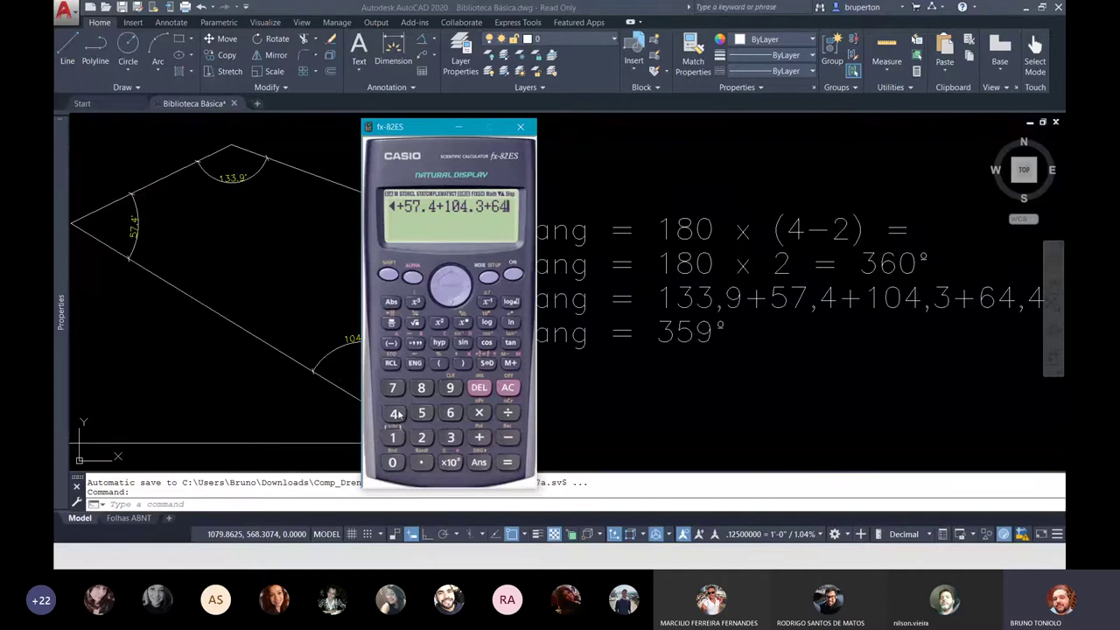
{"action": "left_click", "coordinate": [424, 461]}
{"action": "left_click", "coordinate": [398, 414]}
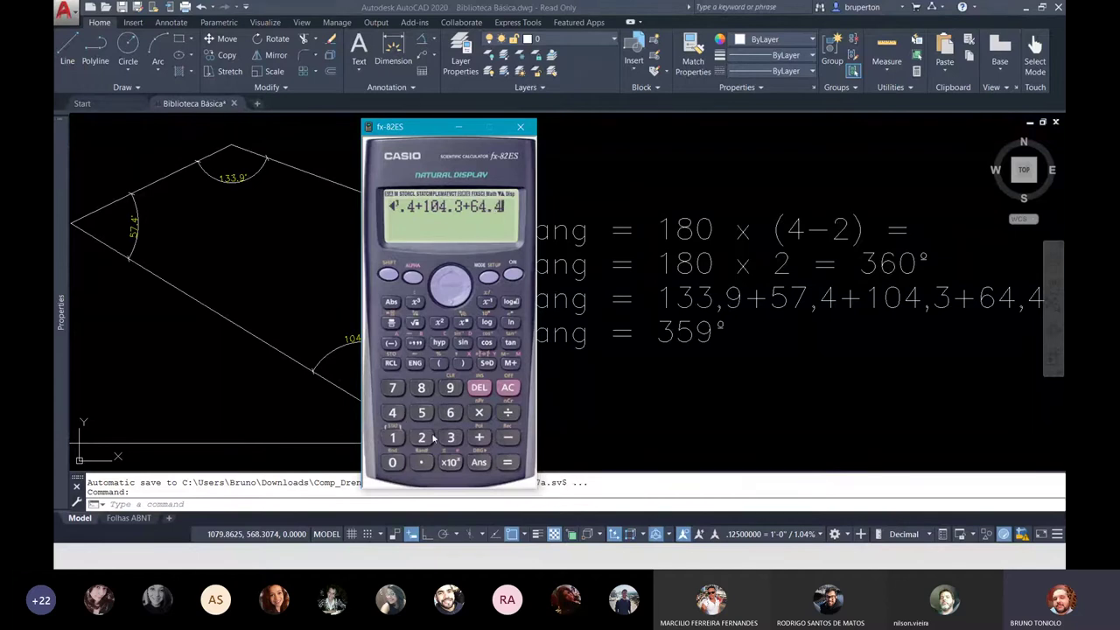
{"action": "left_click", "coordinate": [506, 464]}
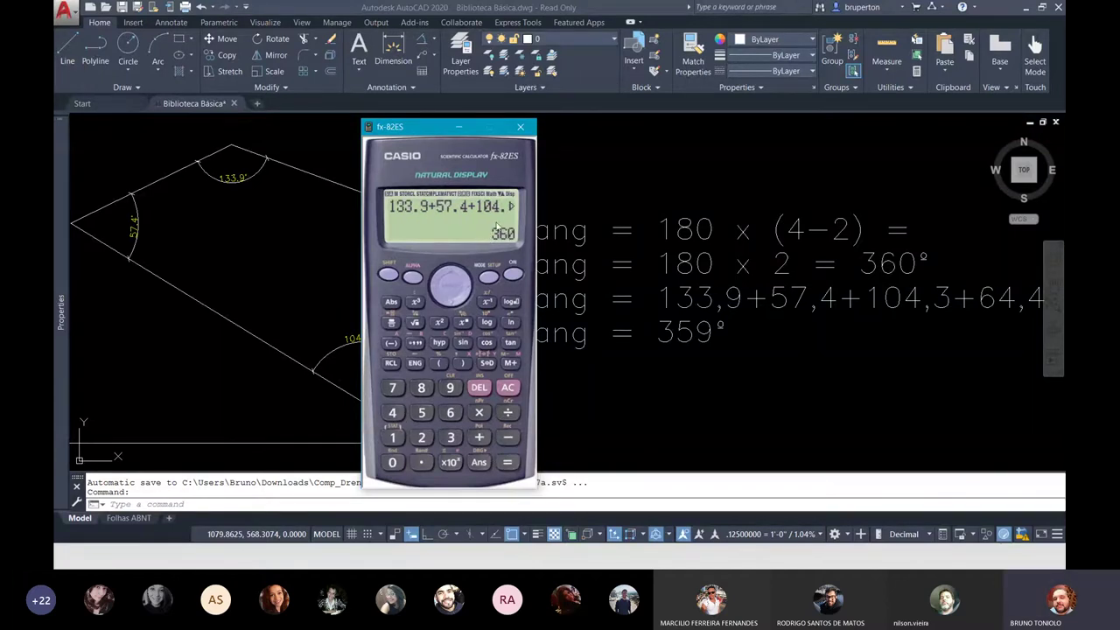
{"action": "left_click", "coordinate": [638, 327]}
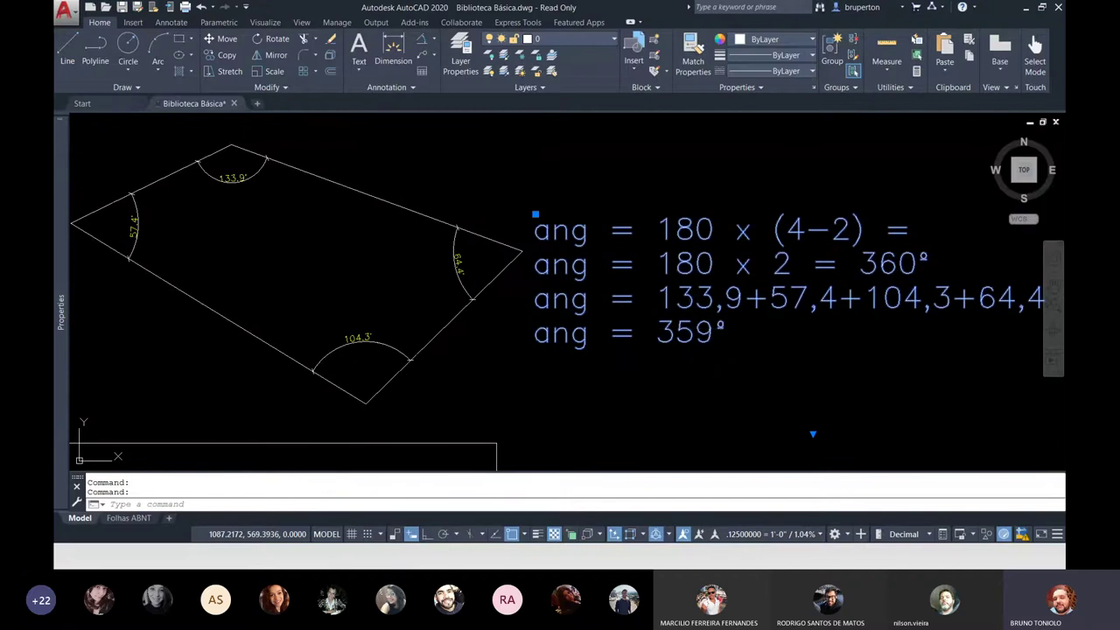
Change the quadrilateral's angle sum from 359 to 360°
{"action": "double_click", "coordinate": [715, 341]}
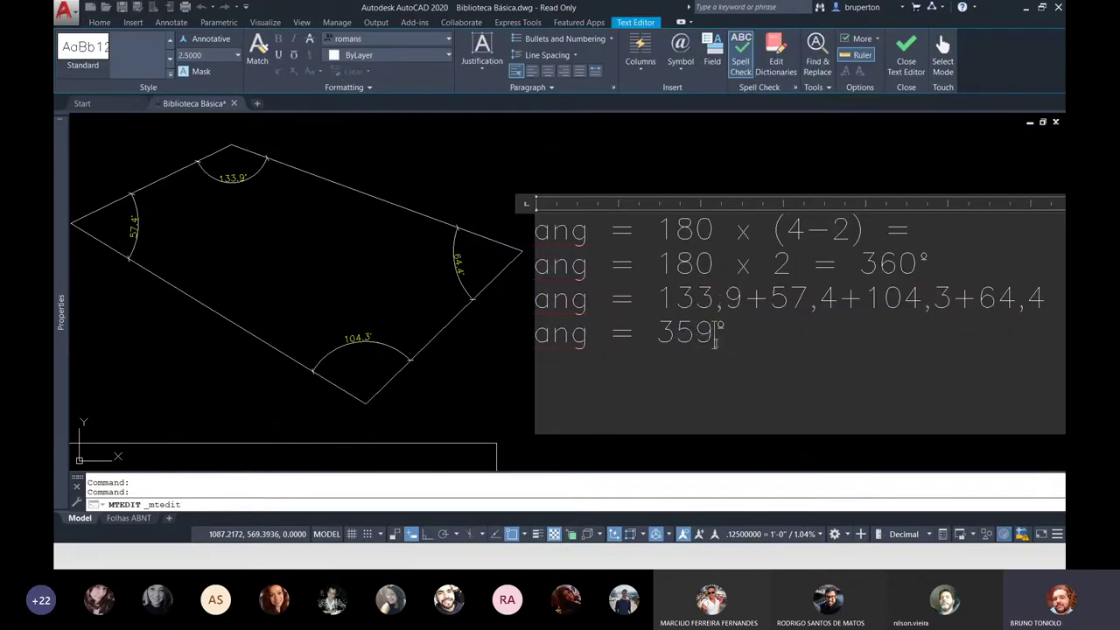
{"action": "type", "text": "60"}
{"action": "left_click", "coordinate": [437, 233]}
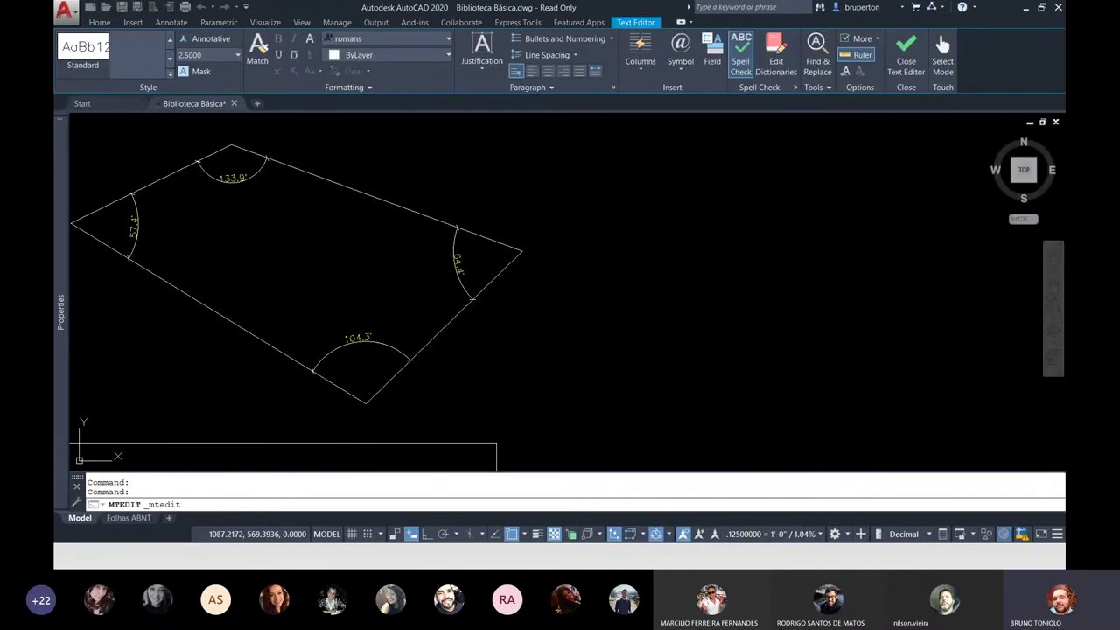
{"action": "scroll", "coordinate": [472, 323], "scroll_direction": "down", "scroll_amount": 3}
{"action": "scroll", "coordinate": [462, 342], "scroll_direction": "up", "scroll_amount": 2}
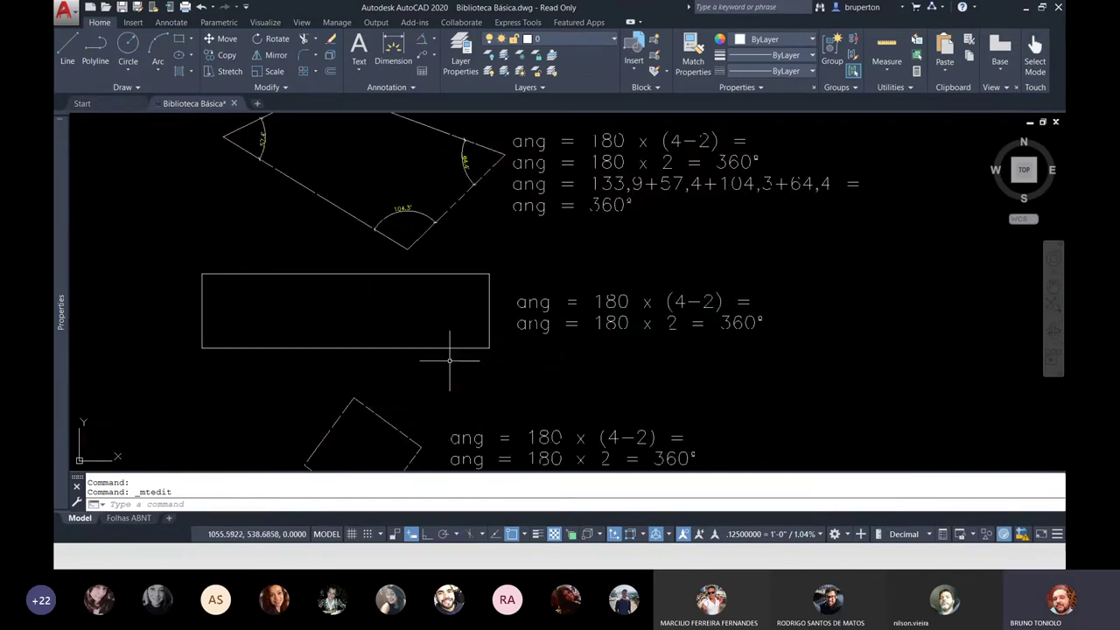
Erase the square together with its angle-sum text
{"action": "left_click", "coordinate": [584, 420]}
{"action": "left_click", "coordinate": [302, 302]}
{"action": "key", "text": "Delete"}
{"action": "scroll", "coordinate": [385, 318], "scroll_direction": "down", "scroll_amount": 1}
{"action": "scroll", "coordinate": [430, 262], "scroll_direction": "up", "scroll_amount": 1}
{"action": "mouse_move", "coordinate": [244, 249]}
{"action": "middle_mouse_down"}
{"action": "mouse_move", "coordinate": [409, 348]}
{"action": "mouse_move", "coordinate": [403, 282]}
{"action": "middle_mouse_up"}
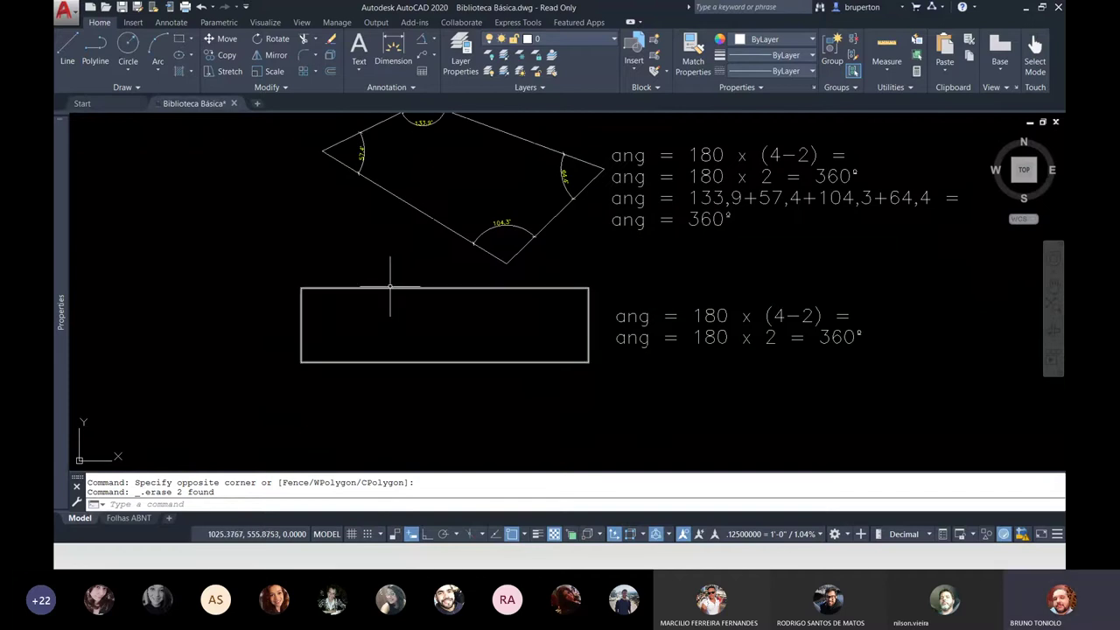
{"action": "scroll", "coordinate": [341, 285], "scroll_direction": "up", "scroll_amount": 2}
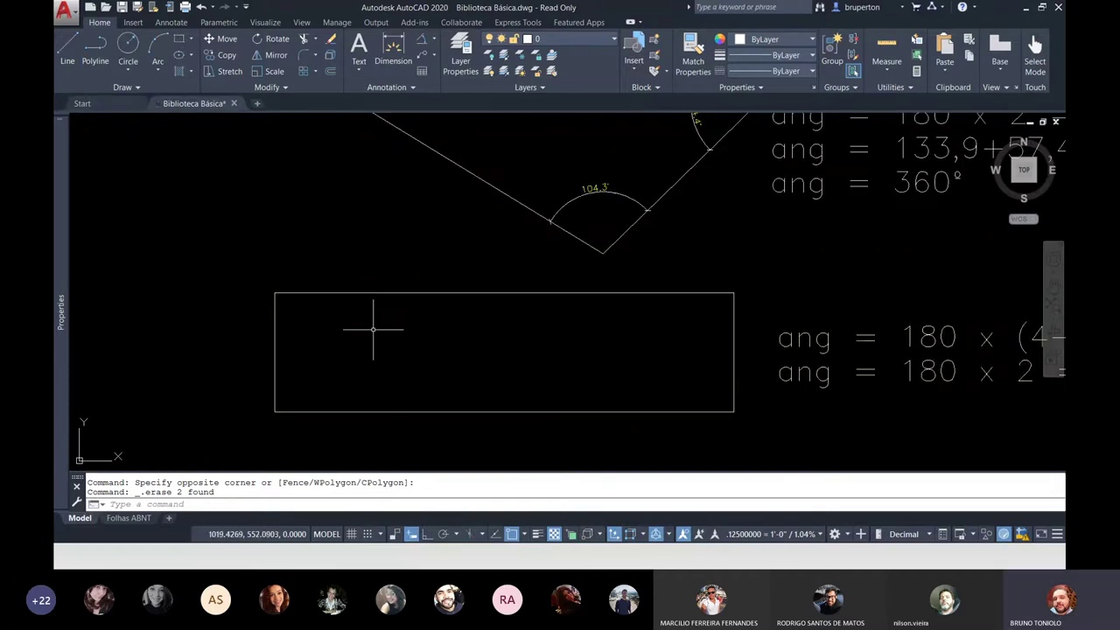
{"action": "middle_click_drag", "start_coordinate": [373, 330], "coordinate": [324, 314]}
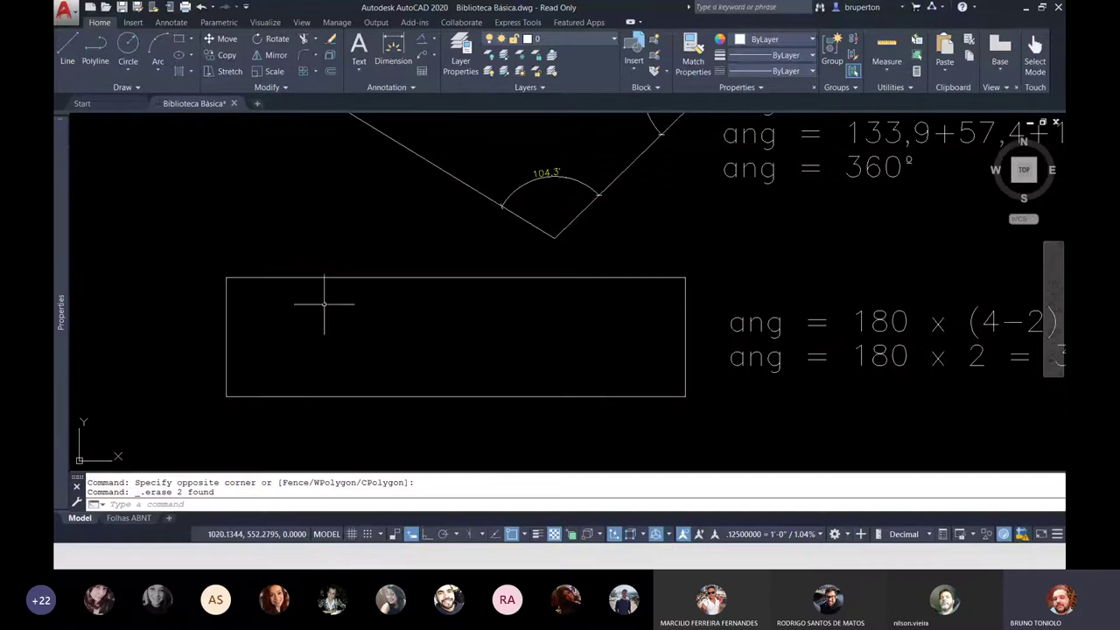
{"action": "scroll", "coordinate": [230, 233], "scroll_direction": "up", "scroll_amount": 2}
{"action": "scroll", "coordinate": [237, 254], "scroll_direction": "down", "scroll_amount": 2}
{"action": "scroll", "coordinate": [233, 243], "scroll_direction": "up", "scroll_amount": 2}
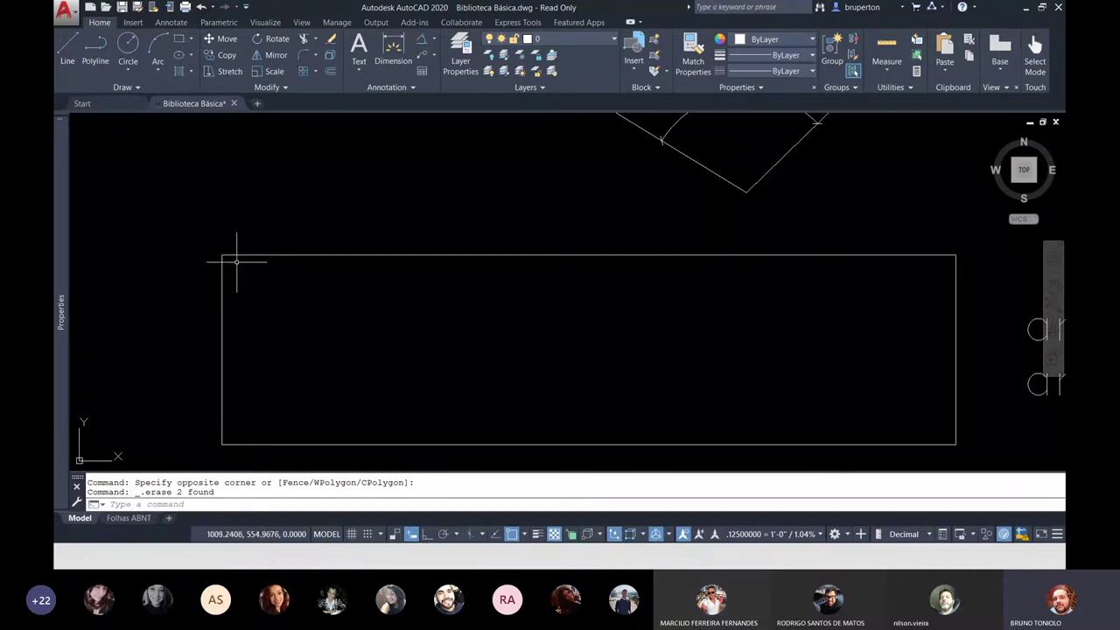
Add 90.0° angular dimensions to the rectangle's top-left and top-right corners
{"action": "left_click", "coordinate": [421, 39]}
{"action": "left_click", "coordinate": [272, 256]}
{"action": "left_click", "coordinate": [222, 304]}
{"action": "left_click", "coordinate": [252, 302]}
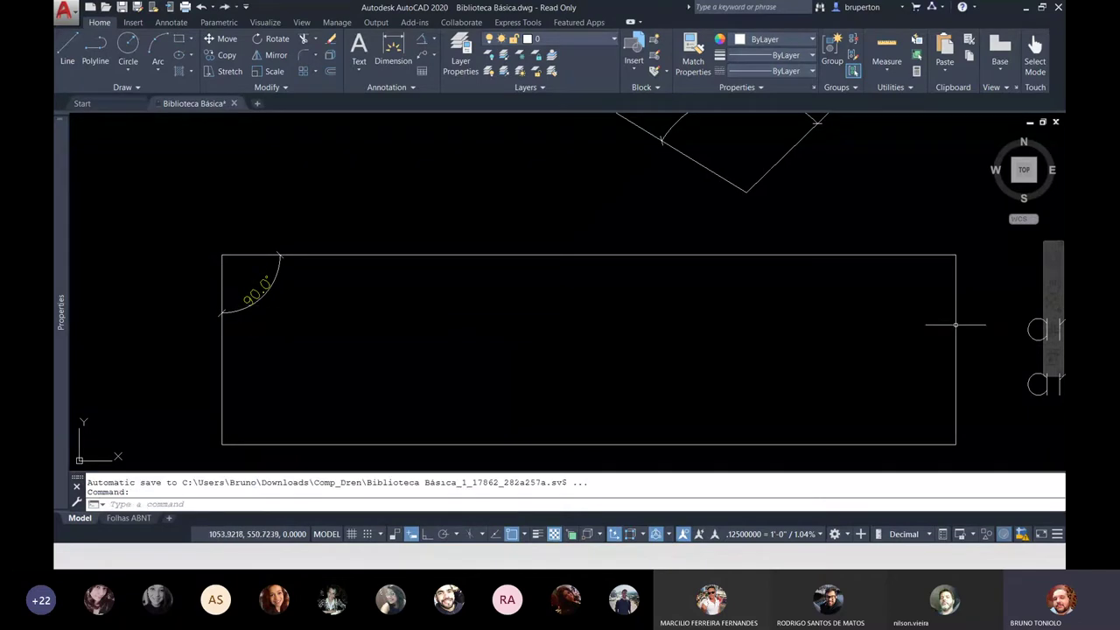
{"action": "key", "text": "Return"}
{"action": "left_click", "coordinate": [947, 255]}
{"action": "left_click", "coordinate": [956, 275]}
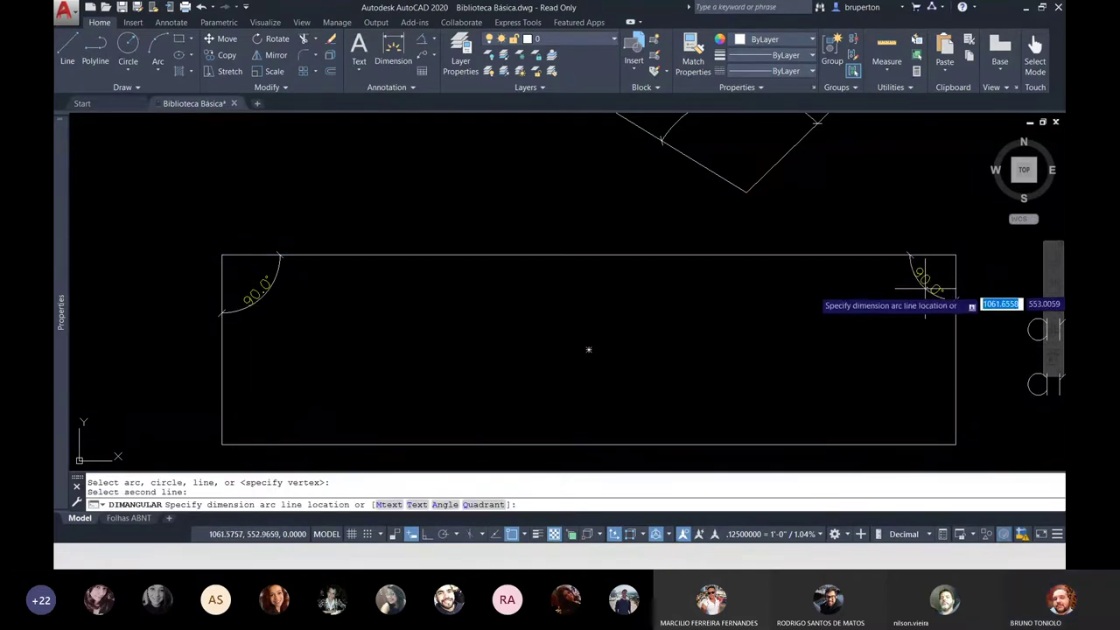
{"action": "left_click", "coordinate": [926, 293]}
{"action": "key", "text": "Return"}
Add 90.0° angular dimensions to the bottom-right and bottom-left corners
{"action": "left_click", "coordinate": [955, 398]}
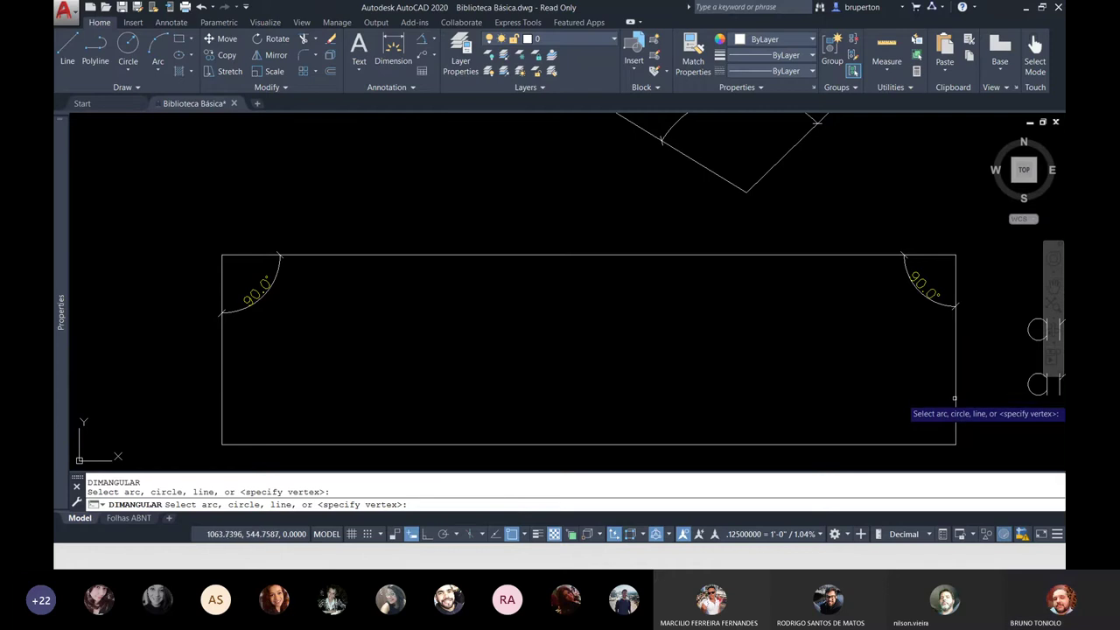
{"action": "left_click", "coordinate": [923, 443]}
{"action": "left_click", "coordinate": [910, 396]}
{"action": "key", "text": "Return"}
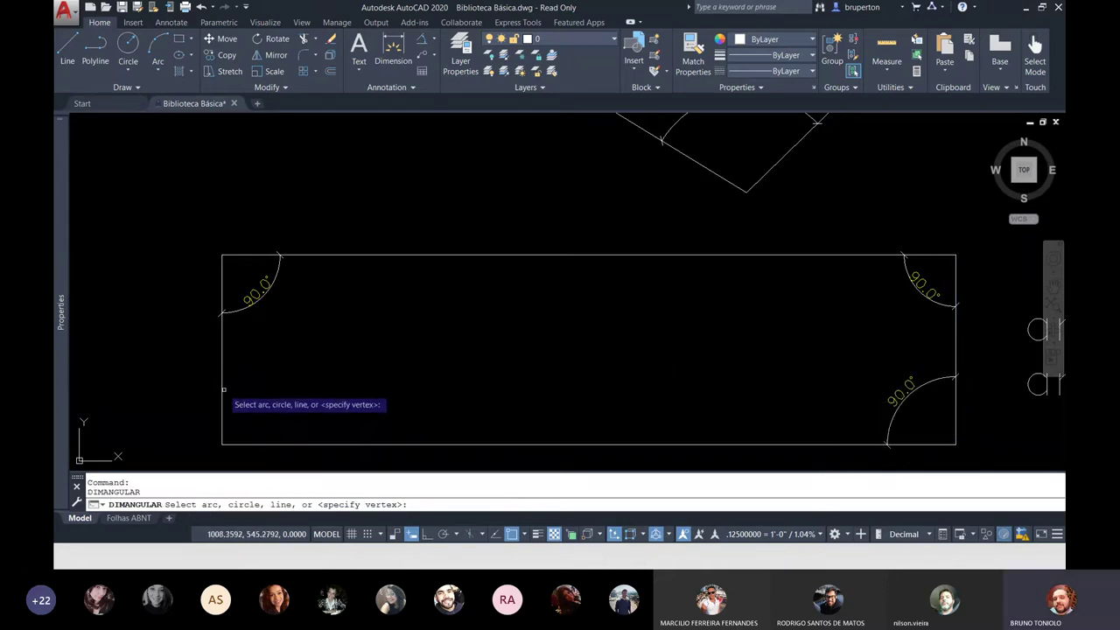
{"action": "left_click", "coordinate": [223, 389]}
{"action": "left_click", "coordinate": [269, 444]}
{"action": "left_click", "coordinate": [300, 418]}
{"action": "key", "text": "Return"}
{"action": "scroll", "coordinate": [267, 361], "scroll_direction": "down", "scroll_amount": 2}
{"action": "scroll", "coordinate": [350, 371], "scroll_direction": "down", "scroll_amount": 2}
{"action": "scroll", "coordinate": [625, 380], "scroll_direction": "up", "scroll_amount": 2}
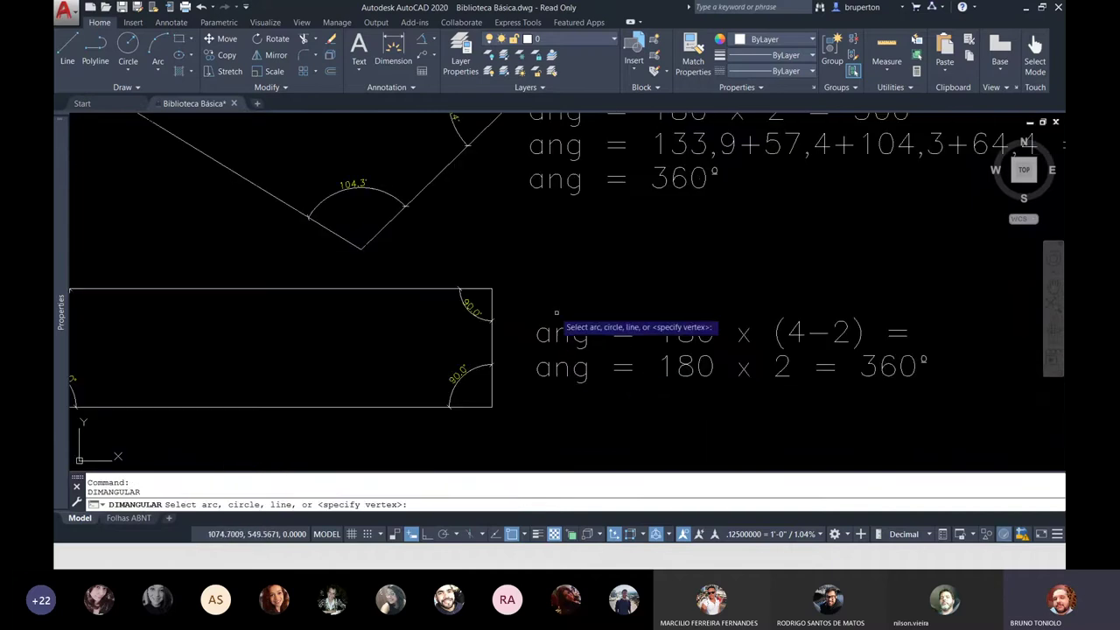
{"action": "scroll", "coordinate": [560, 367], "scroll_direction": "down", "scroll_amount": 2}
{"action": "key", "text": "Escape"}
{"action": "left_click", "coordinate": [564, 344]}
{"action": "key", "text": "Escape"}
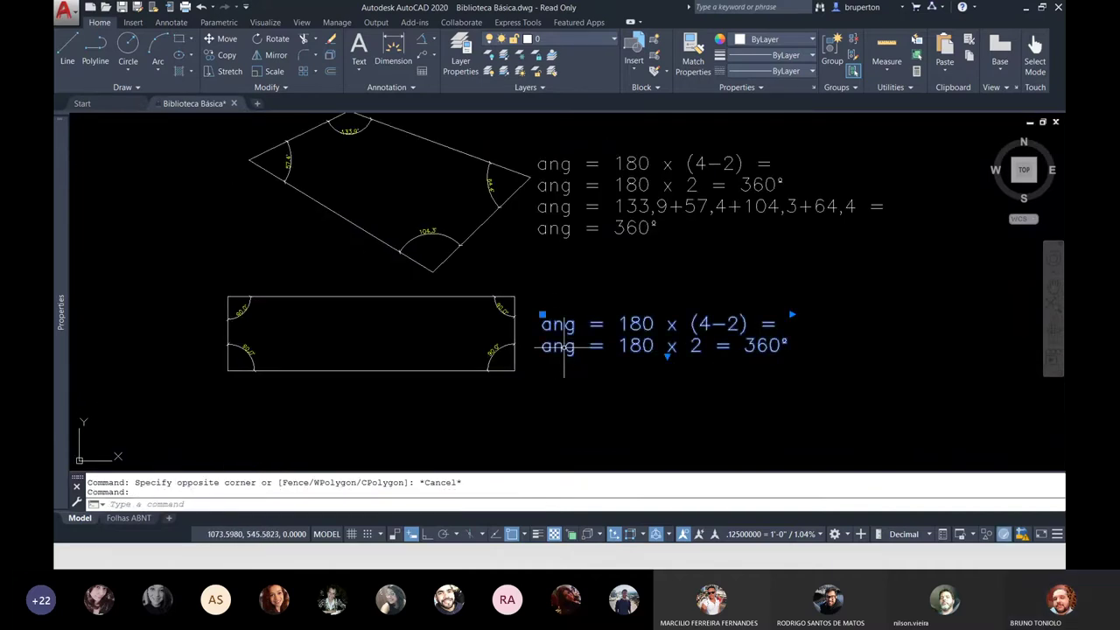
Append the line 'ang = 4 x 90 = 360°' to the rectangle's formula text
{"action": "left_click", "coordinate": [564, 343]}
{"action": "left_click", "coordinate": [557, 346]}
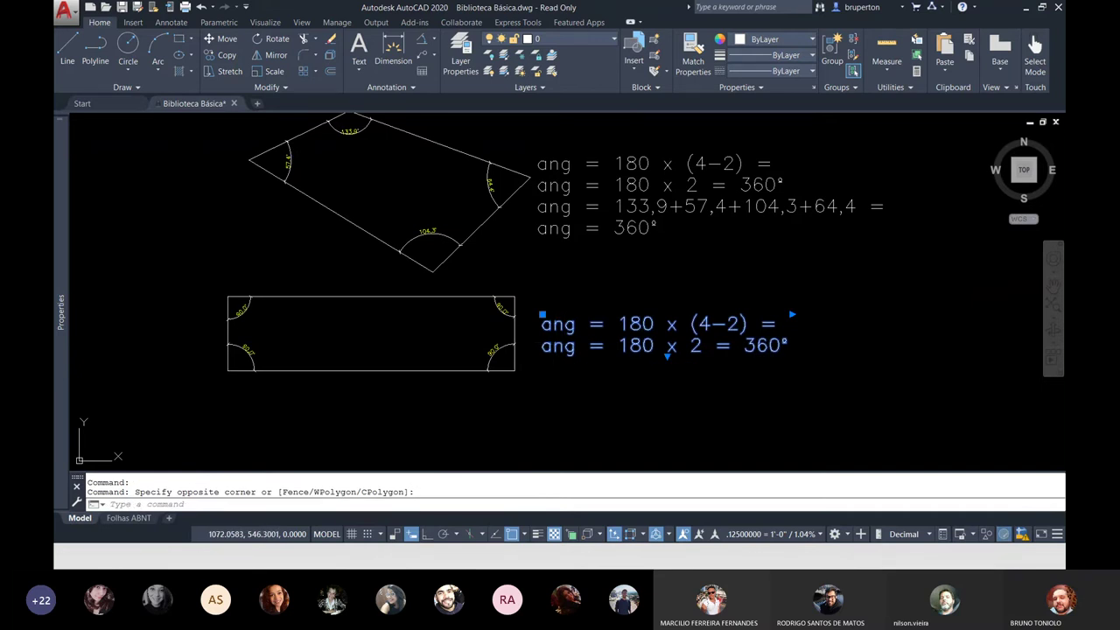
{"action": "double_click", "coordinate": [786, 342]}
{"action": "left_click", "coordinate": [856, 324]}
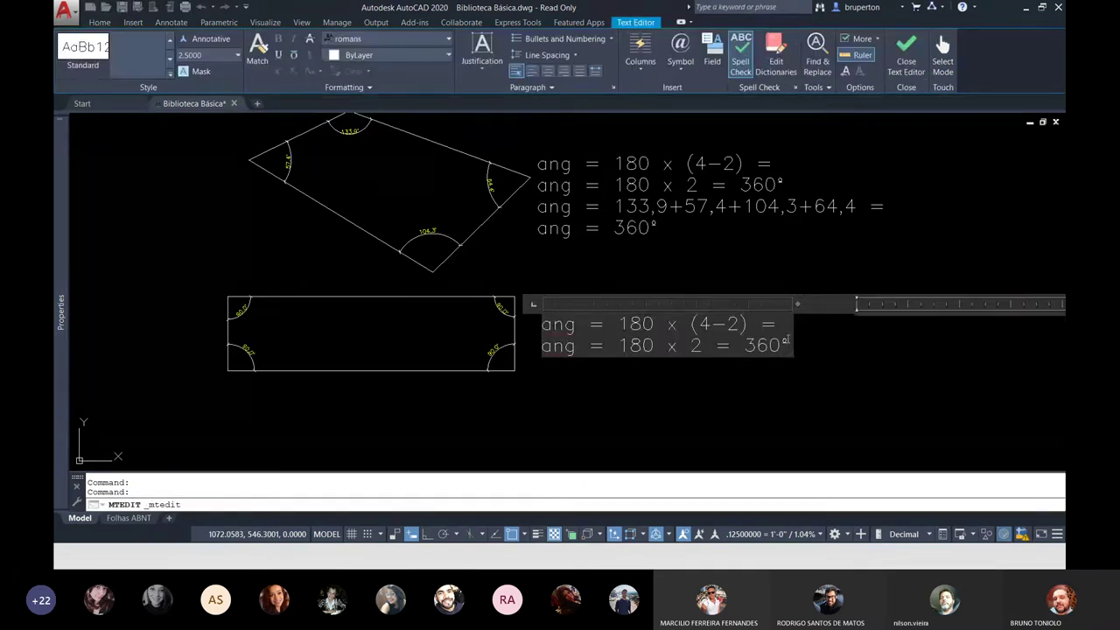
{"action": "left_click", "coordinate": [789, 358]}
{"action": "key", "text": "Return"}
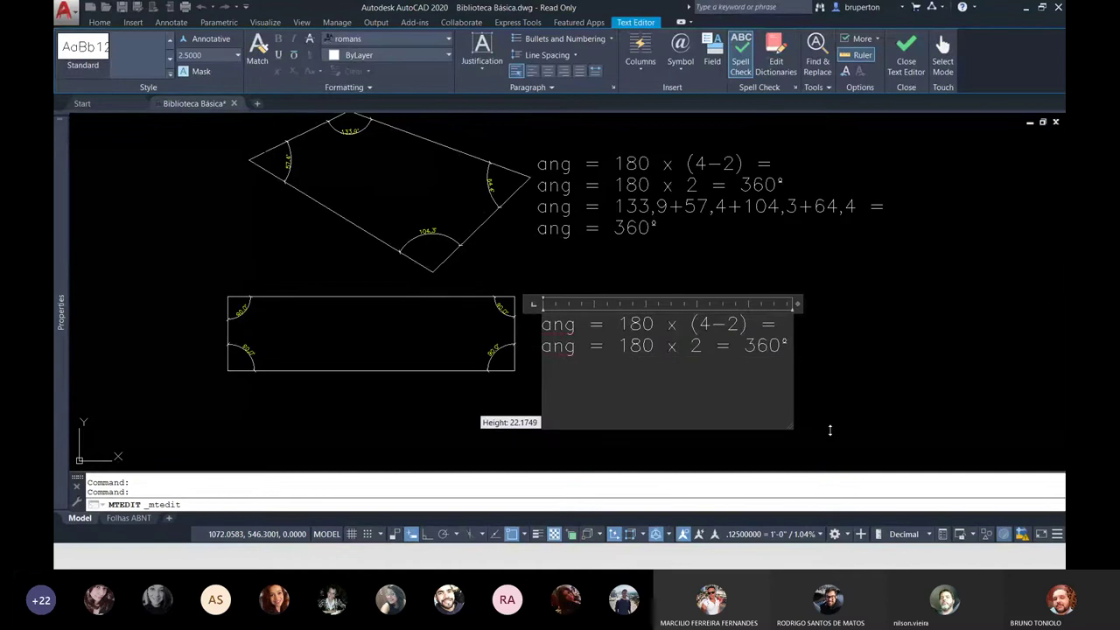
{"action": "type", "text": "ang = 4 x 90 = 360°"}
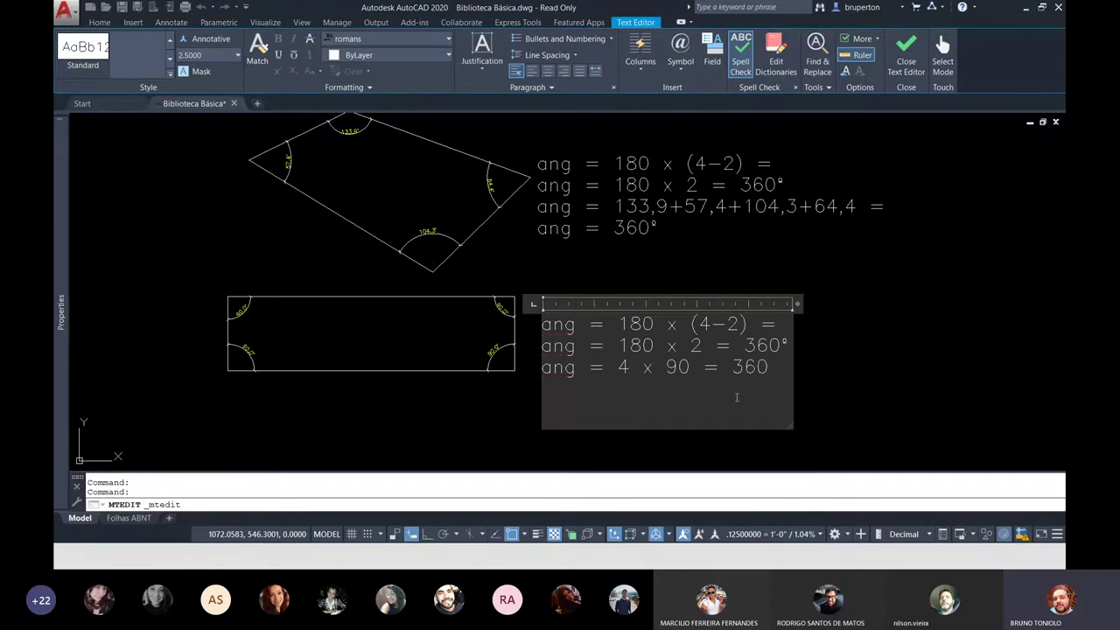
{"action": "left_click", "coordinate": [362, 280]}
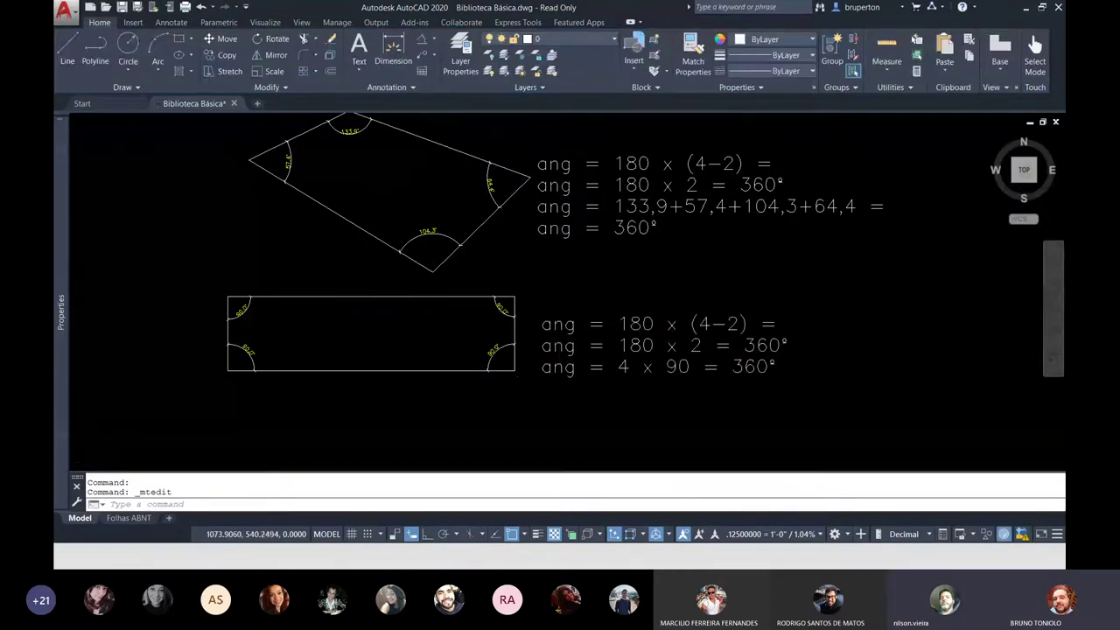
{"action": "scroll", "coordinate": [566, 371], "scroll_direction": "up", "scroll_amount": 2}
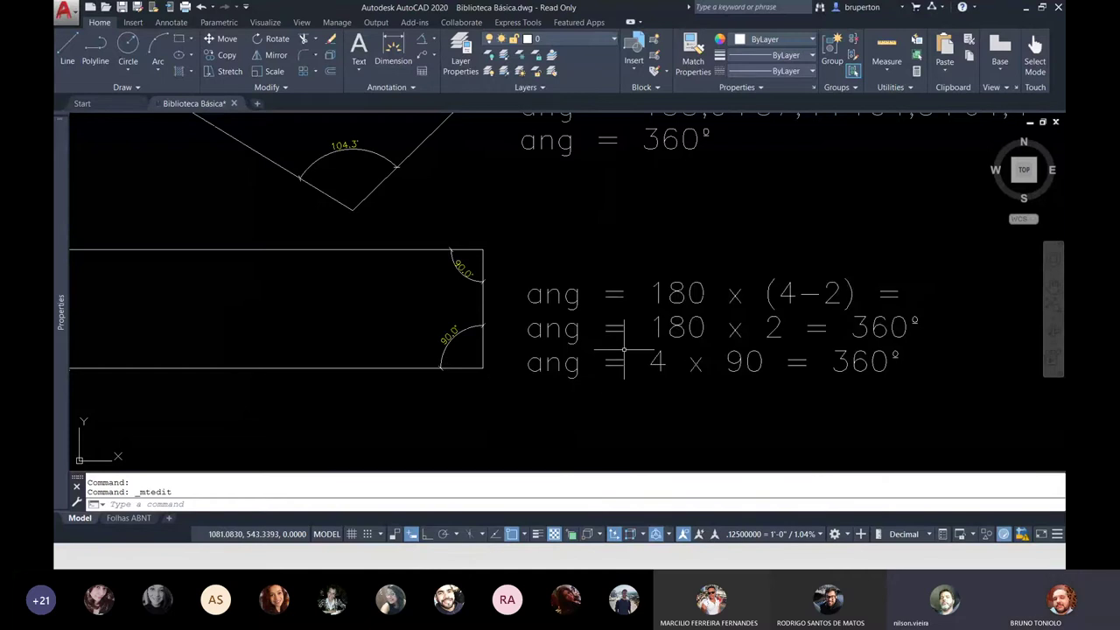
{"action": "scroll", "coordinate": [622, 351], "scroll_direction": "down", "scroll_amount": 2}
{"action": "scroll", "coordinate": [453, 312], "scroll_direction": "up", "scroll_amount": 2}
{"action": "middle_click_drag", "start_coordinate": [622, 352], "coordinate": [554, 331]}
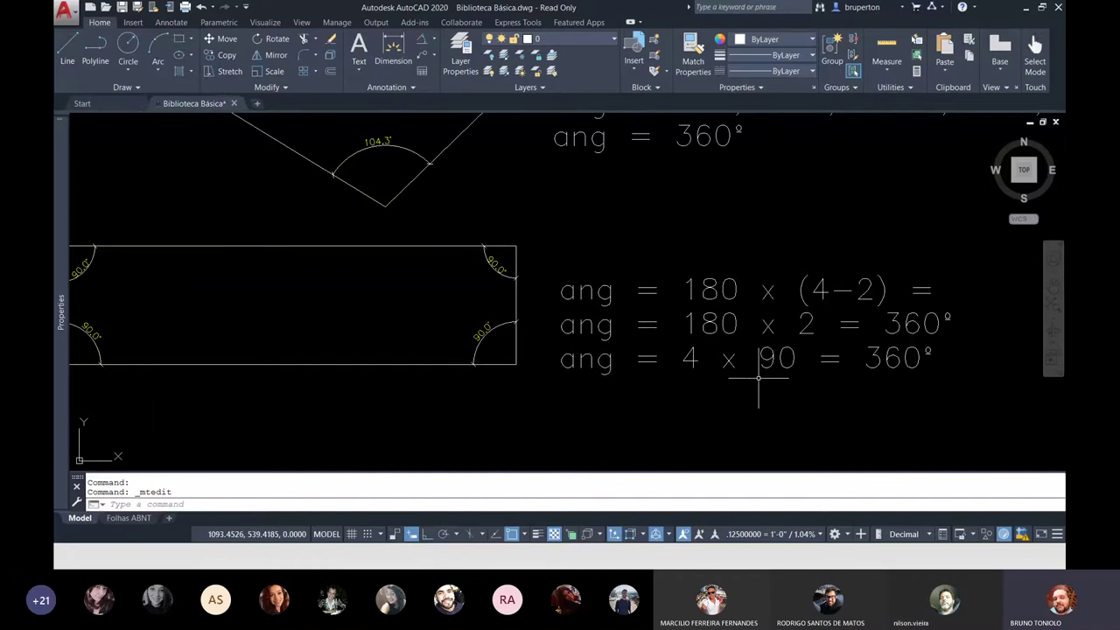
{"action": "scroll", "coordinate": [743, 372], "scroll_direction": "down", "scroll_amount": 5}
{"action": "scroll", "coordinate": [700, 367], "scroll_direction": "up", "scroll_amount": 5}
{"action": "scroll", "coordinate": [665, 354], "scroll_direction": "down", "scroll_amount": 5}
{"action": "middle_click_drag", "start_coordinate": [647, 350], "coordinate": [612, 361]}
{"action": "scroll", "coordinate": [633, 346], "scroll_direction": "up", "scroll_amount": 2}
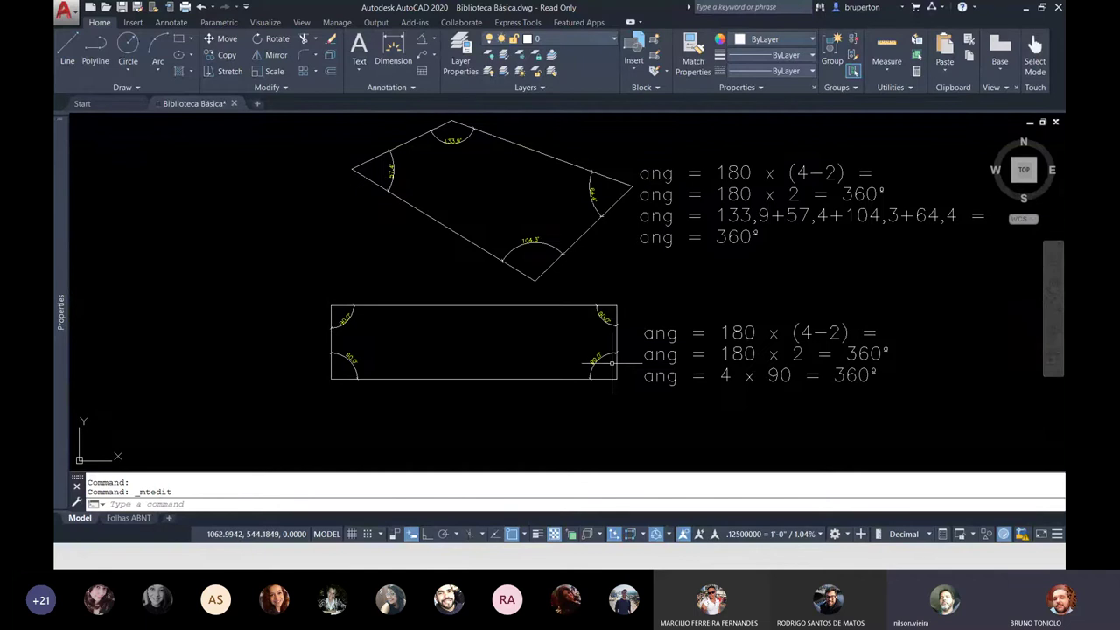
{"action": "type", "text": "POL"}
{"action": "key", "text": "Escape"}
{"action": "key", "text": "Escape"}
{"action": "type", "text": "PO"}
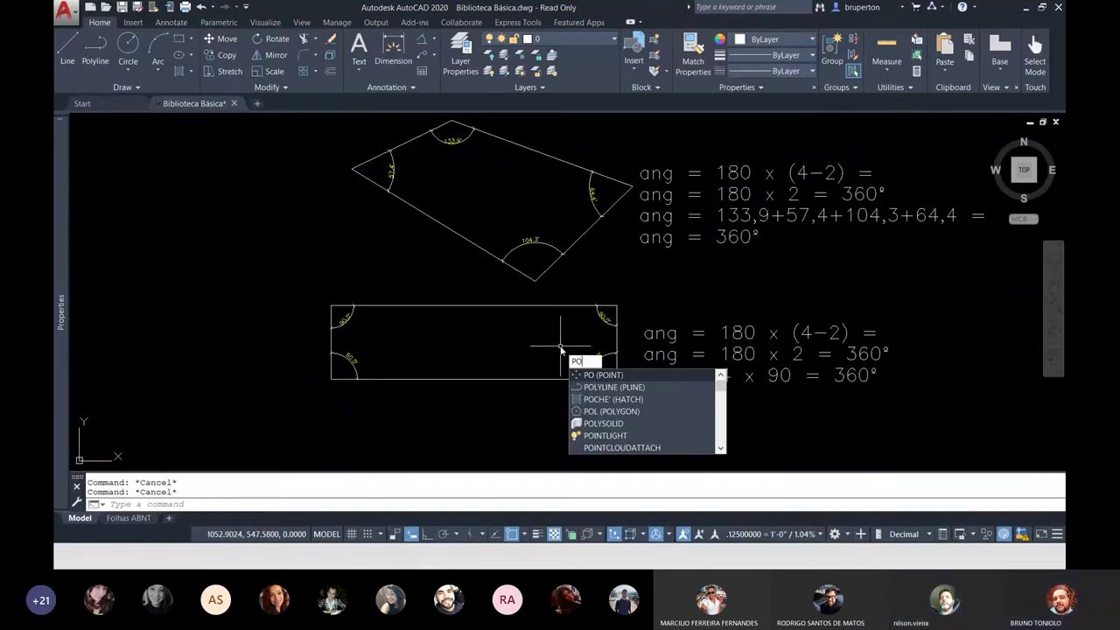
{"action": "type", "text": "L"}
Start and then cancel the POLYGON and LINE commands
{"action": "key", "text": "Return"}
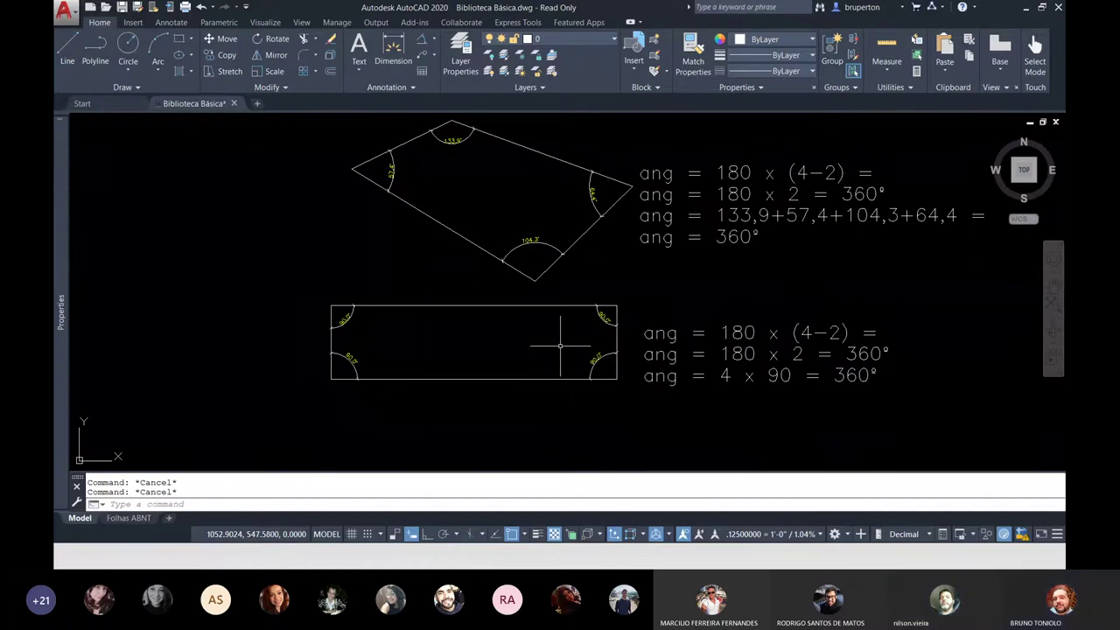
{"action": "scroll", "coordinate": [434, 342], "scroll_direction": "down", "scroll_amount": 1}
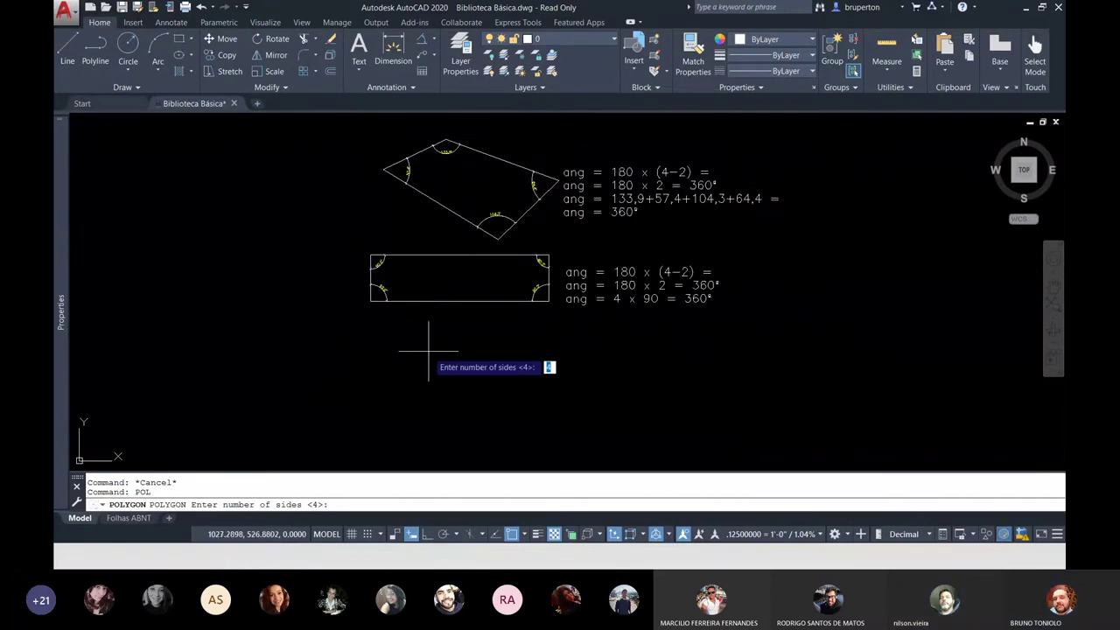
{"action": "key", "text": "Escape"}
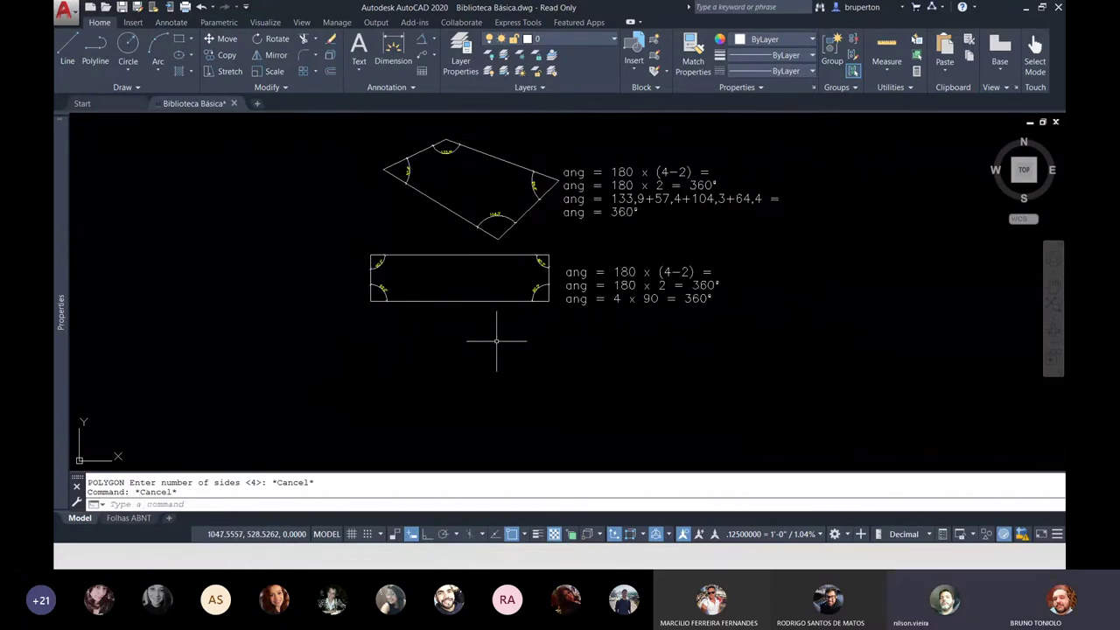
{"action": "type", "text": "l"}
{"action": "key", "text": "Return"}
{"action": "key", "text": "Escape"}
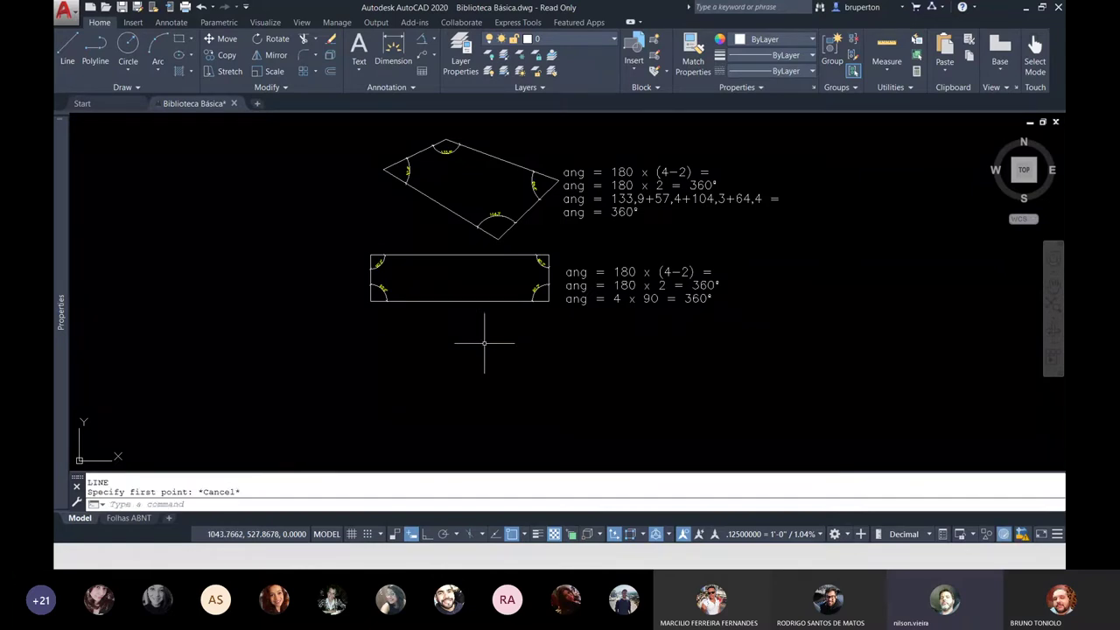
Draw a closed five-vertex polyline below the rectangle
{"action": "key", "text": "Return"}
{"action": "left_click", "coordinate": [417, 344]}
{"action": "left_click", "coordinate": [526, 357]}
{"action": "left_click", "coordinate": [566, 419]}
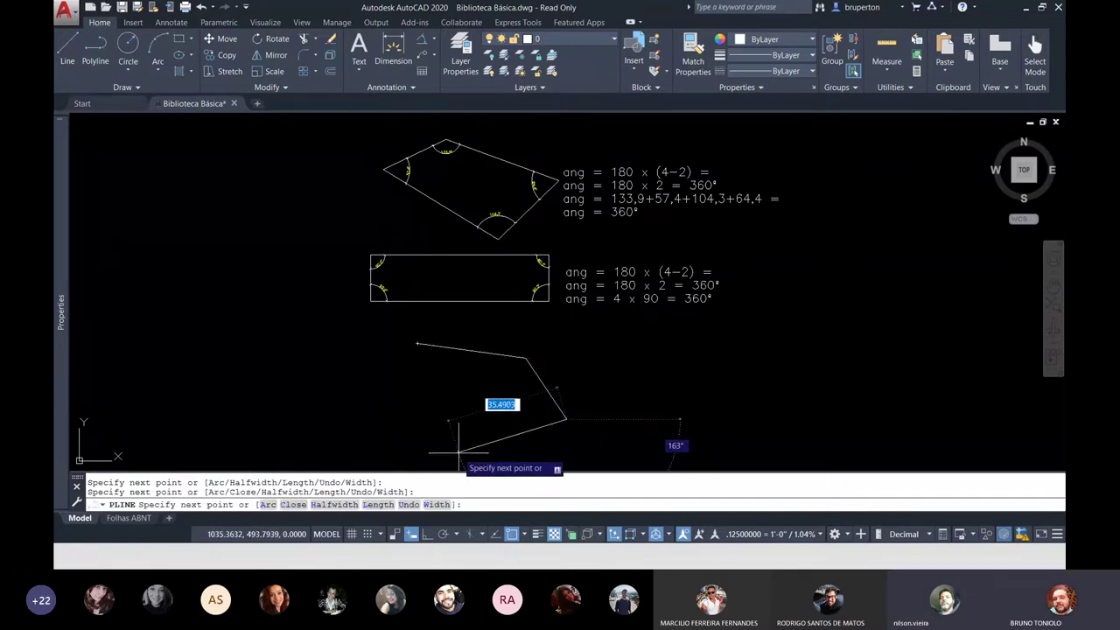
{"action": "left_click", "coordinate": [470, 454]}
{"action": "left_click", "coordinate": [391, 410]}
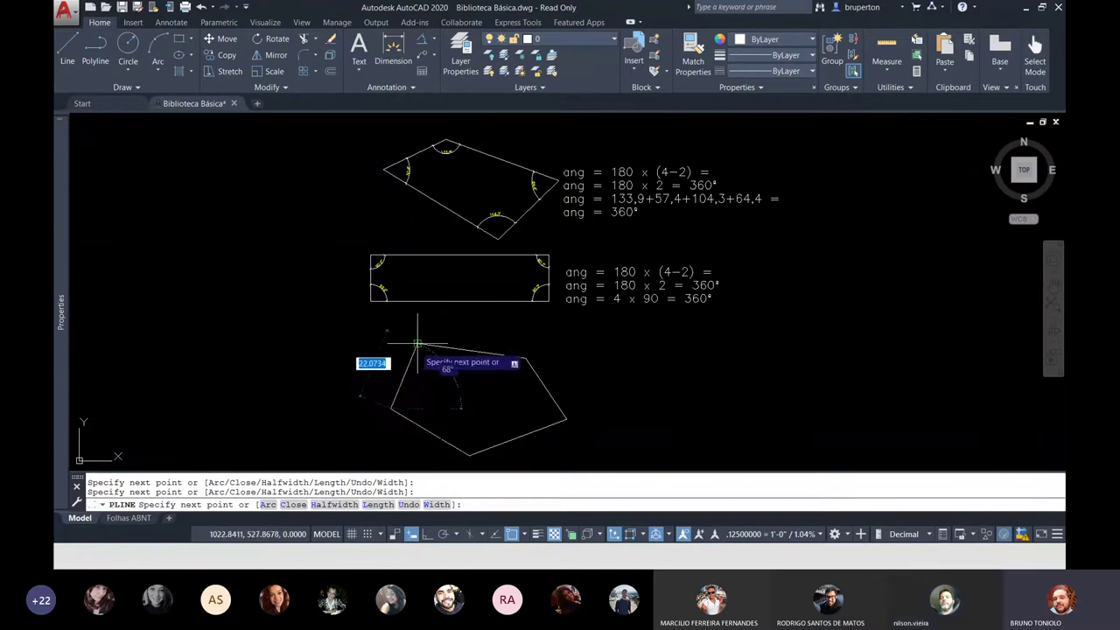
{"action": "left_click", "coordinate": [417, 343]}
{"action": "key", "text": "Escape"}
{"action": "middle_click_drag", "start_coordinate": [458, 313], "coordinate": [458, 225]}
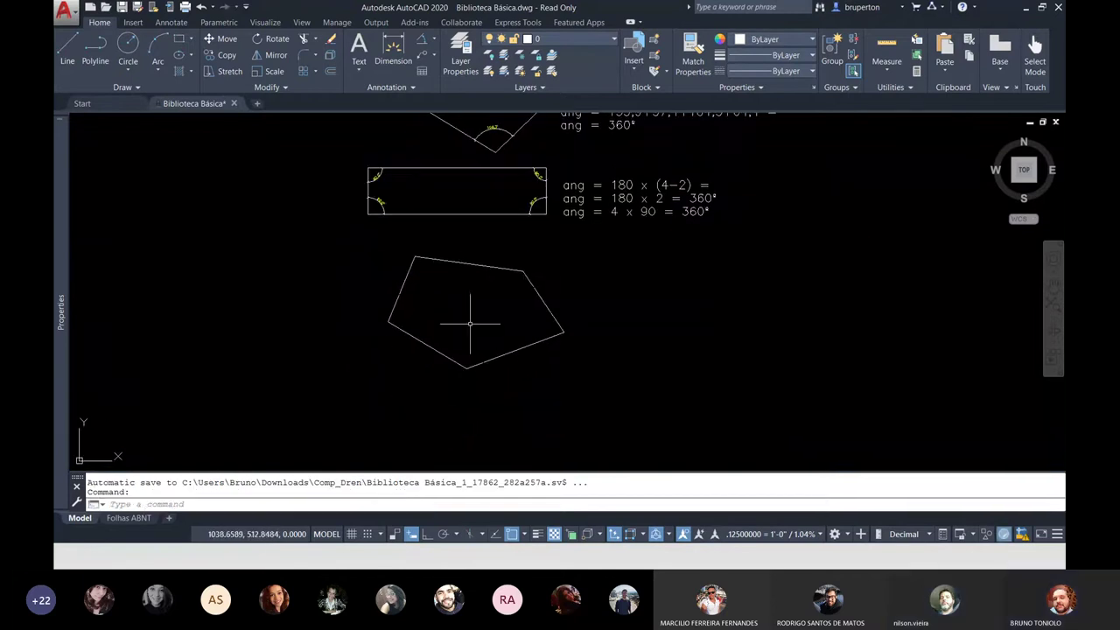
Start POLYGON with 5 sides, after abandoning a 4-sided attempt
{"action": "type", "text": "pol"}
{"action": "key", "text": "Return"}
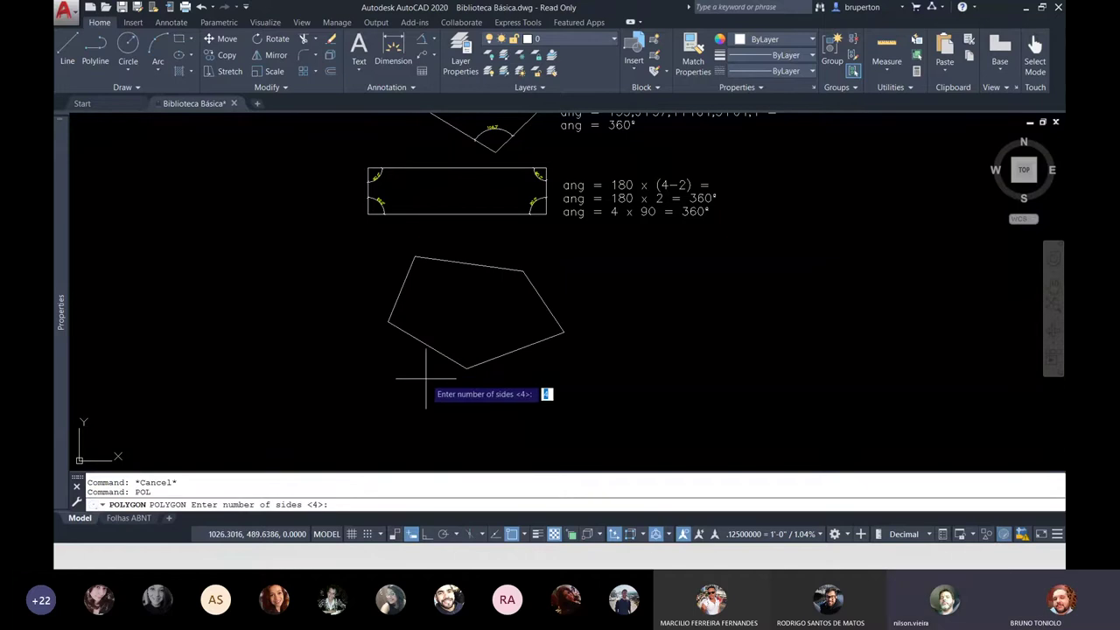
{"action": "type", "text": "4"}
{"action": "key", "text": "Return"}
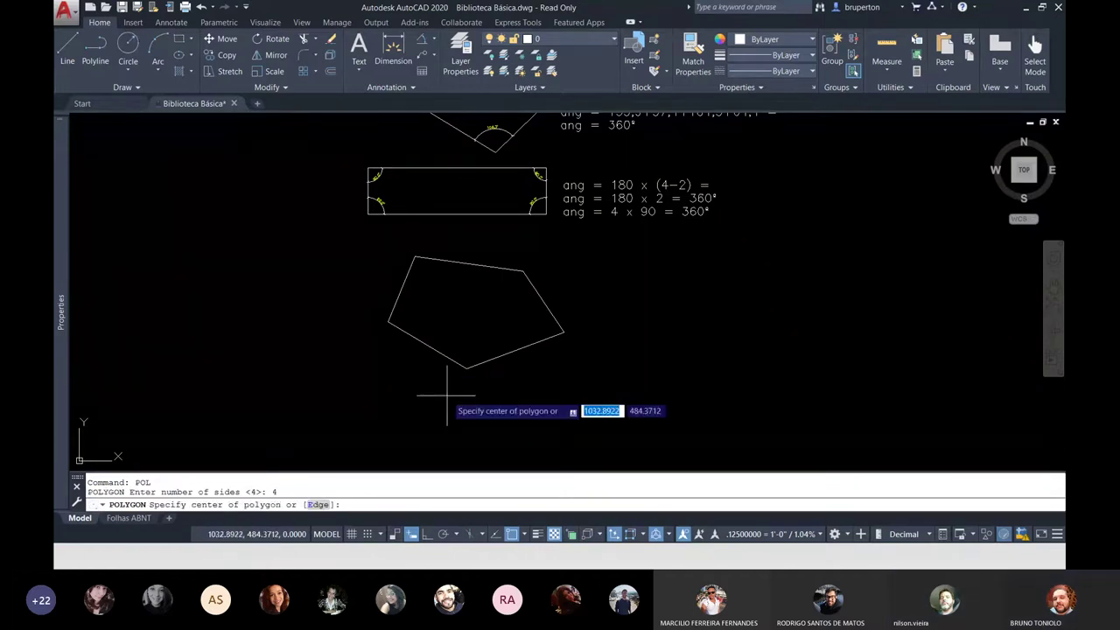
{"action": "key", "text": "Escape"}
{"action": "key", "text": "Return"}
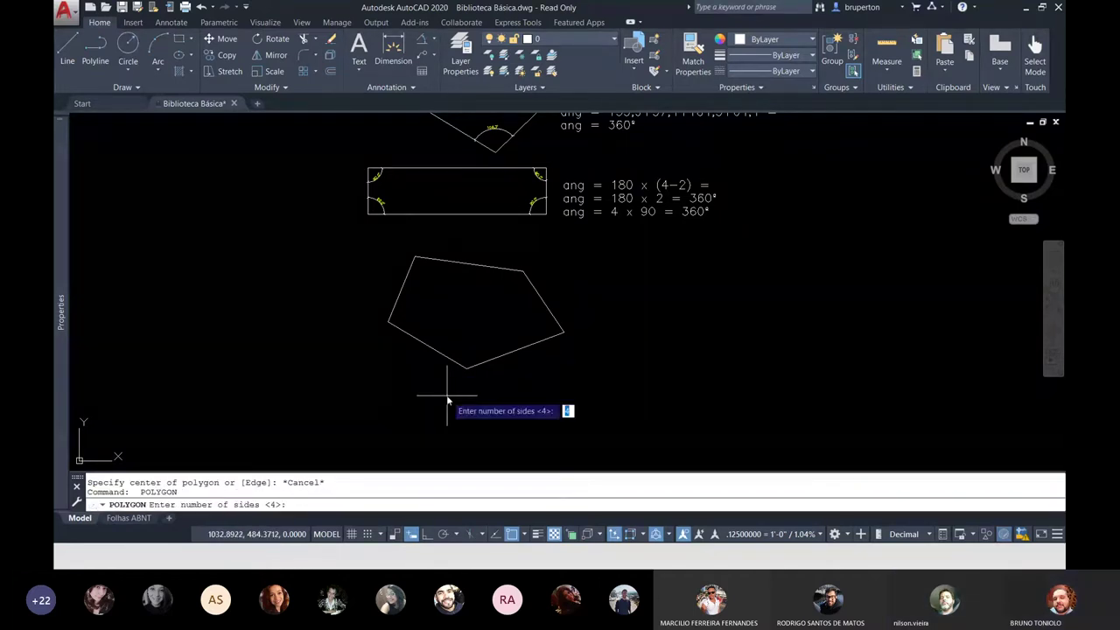
{"action": "type", "text": "5"}
{"action": "key", "text": "Return"}
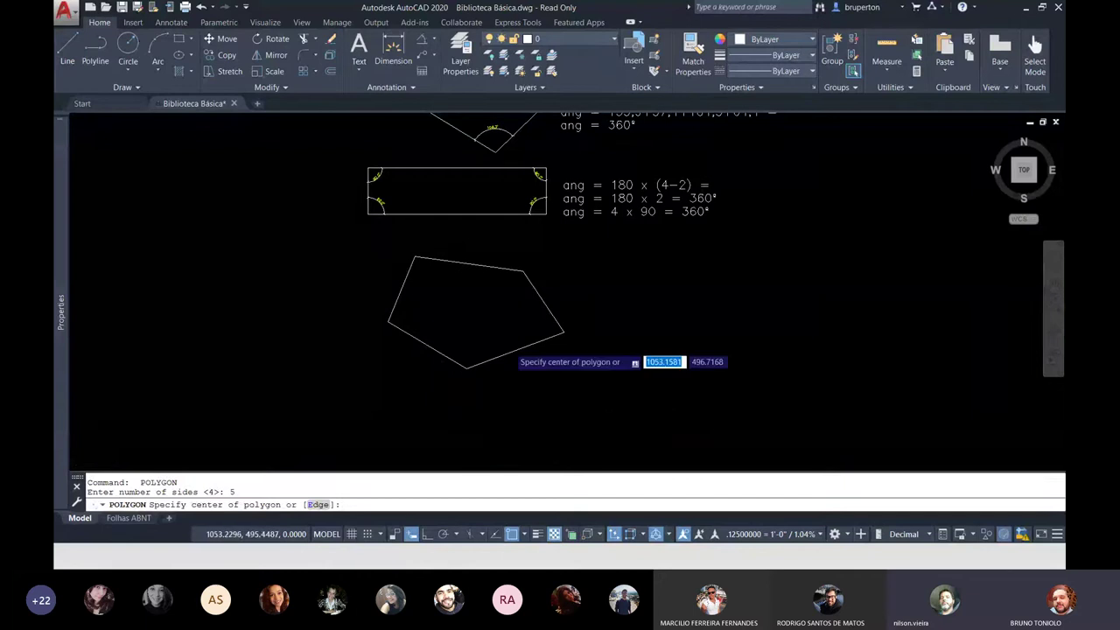
Centre the inscribed pentagon below the irregular one and set a vertical radius using Ortho
{"action": "middle_click_drag", "start_coordinate": [508, 346], "coordinate": [518, 294]}
{"action": "left_click", "coordinate": [499, 428]}
{"action": "key", "text": "Return"}
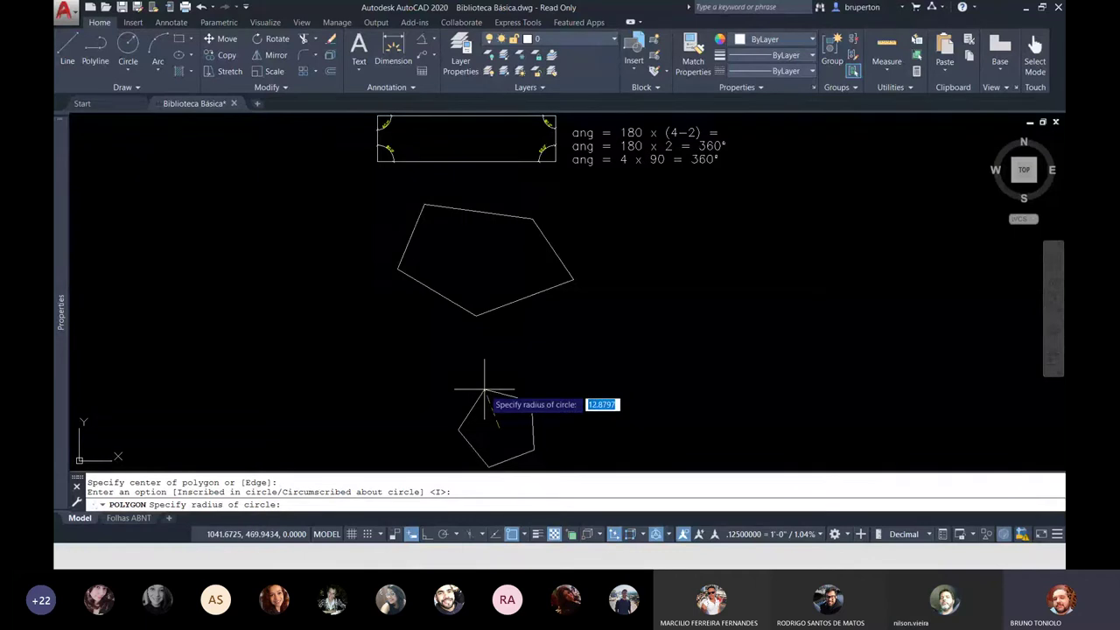
{"action": "key", "text": "super+p"}
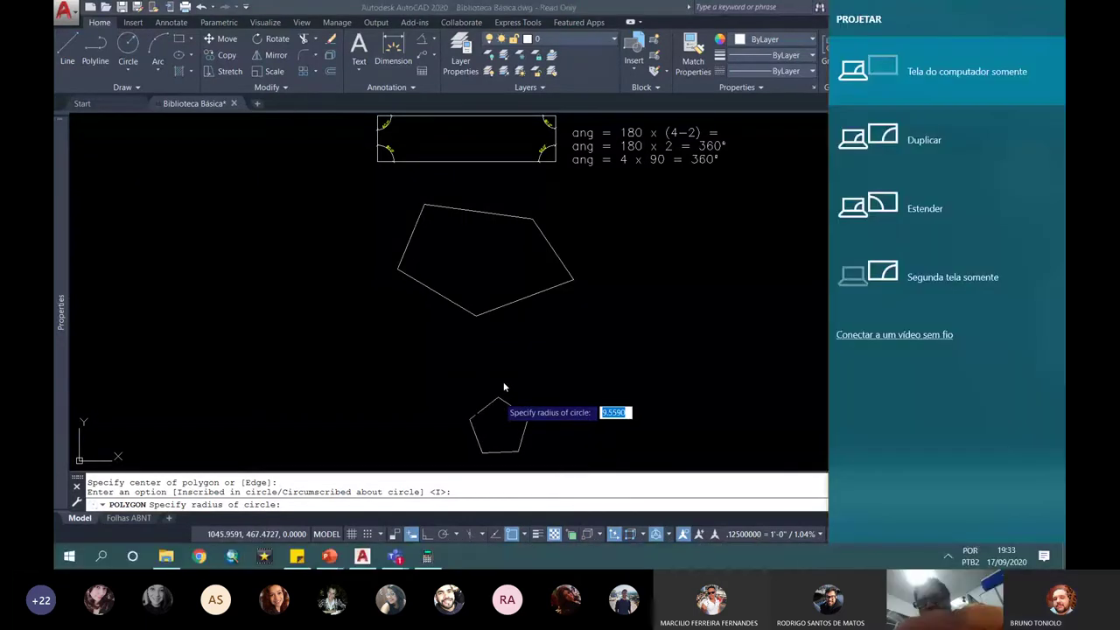
{"action": "key", "text": "Escape"}
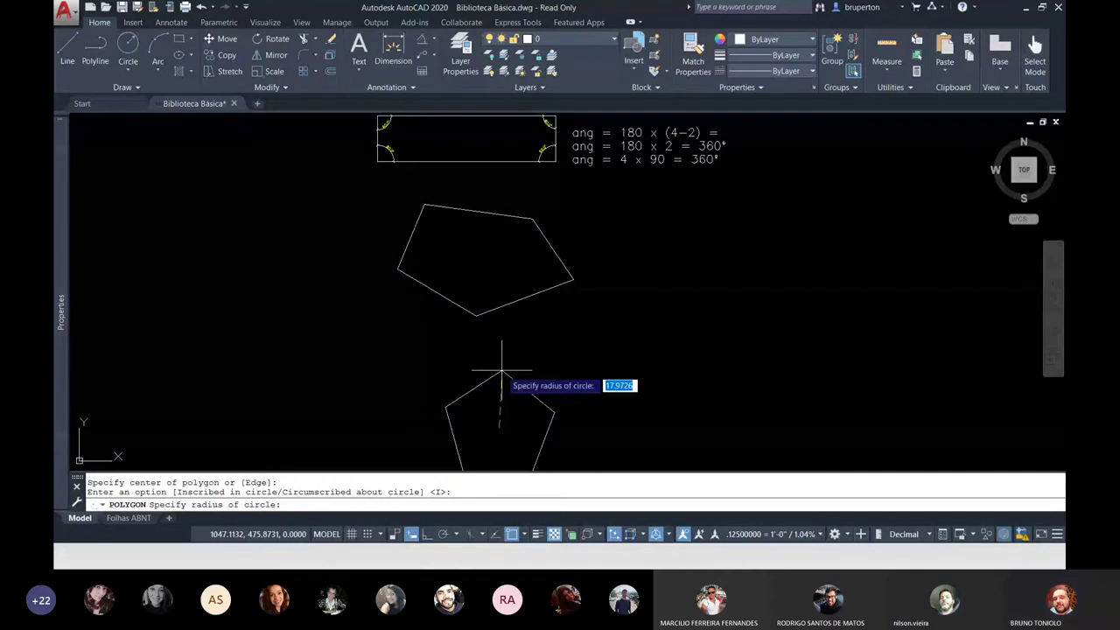
{"action": "key", "text": "F5"}
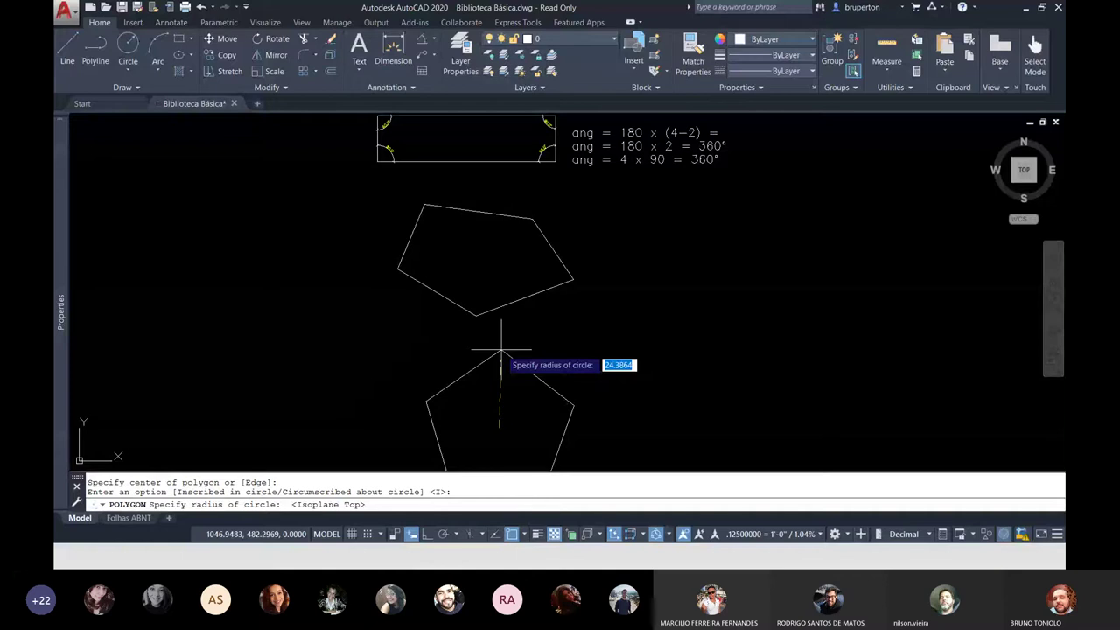
{"action": "key", "text": "F8"}
{"action": "left_click", "coordinate": [513, 350]}
{"action": "scroll", "coordinate": [535, 302], "scroll_direction": "down", "scroll_amount": 2}
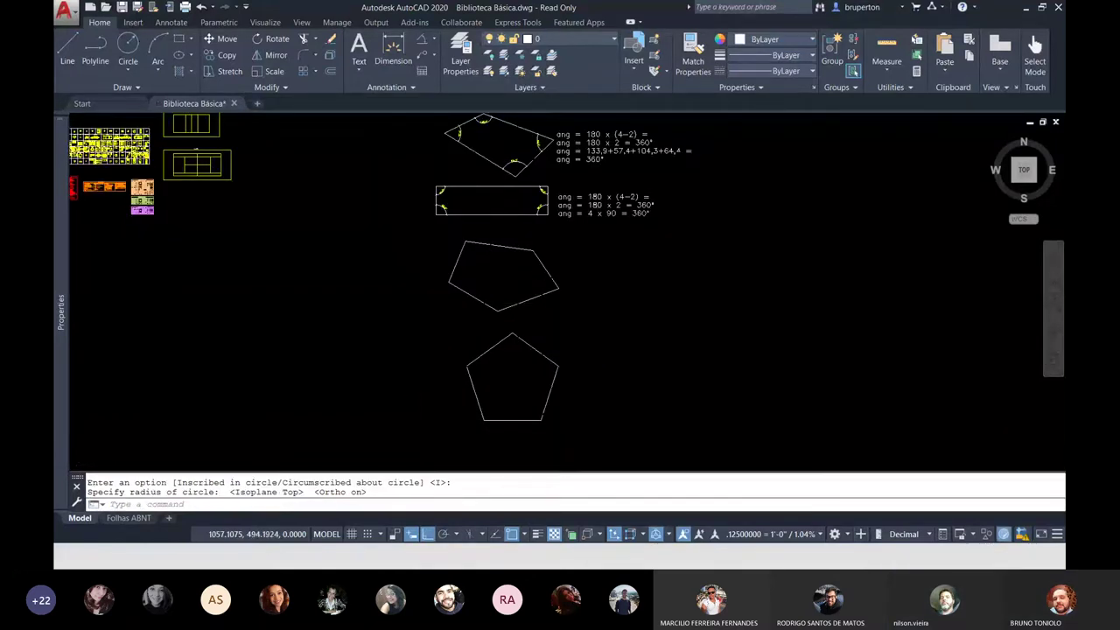
{"action": "scroll", "coordinate": [567, 371], "scroll_direction": "up", "scroll_amount": 2}
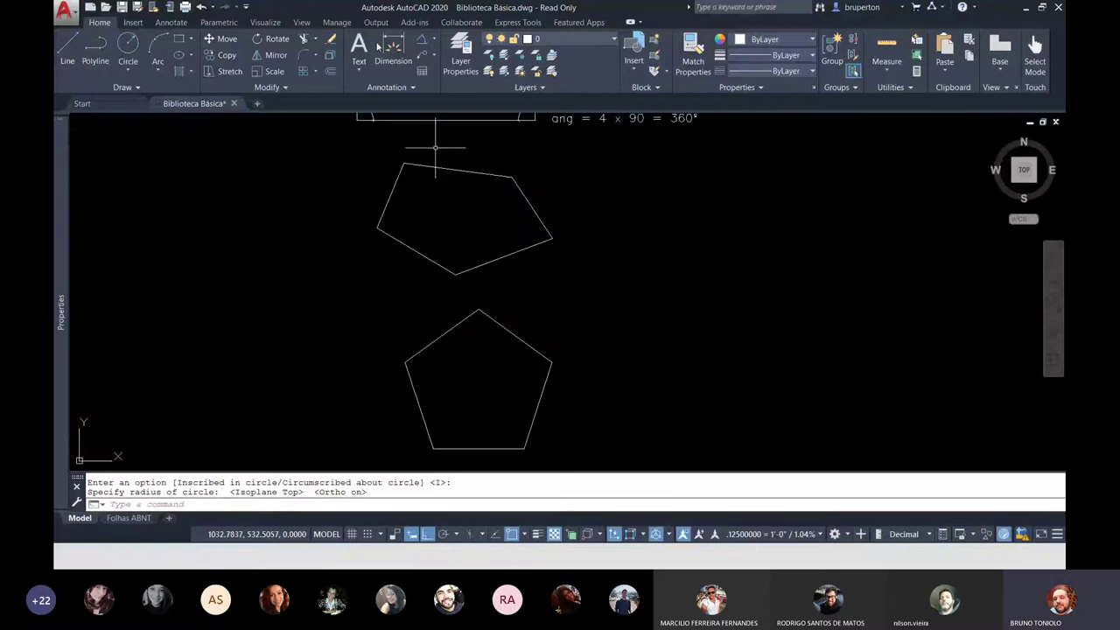
Dimension the irregular pentagon's top corners at 104.6° and 131.7°
{"action": "left_click", "coordinate": [421, 46]}
{"action": "scroll", "coordinate": [415, 140], "scroll_direction": "up", "scroll_amount": 4}
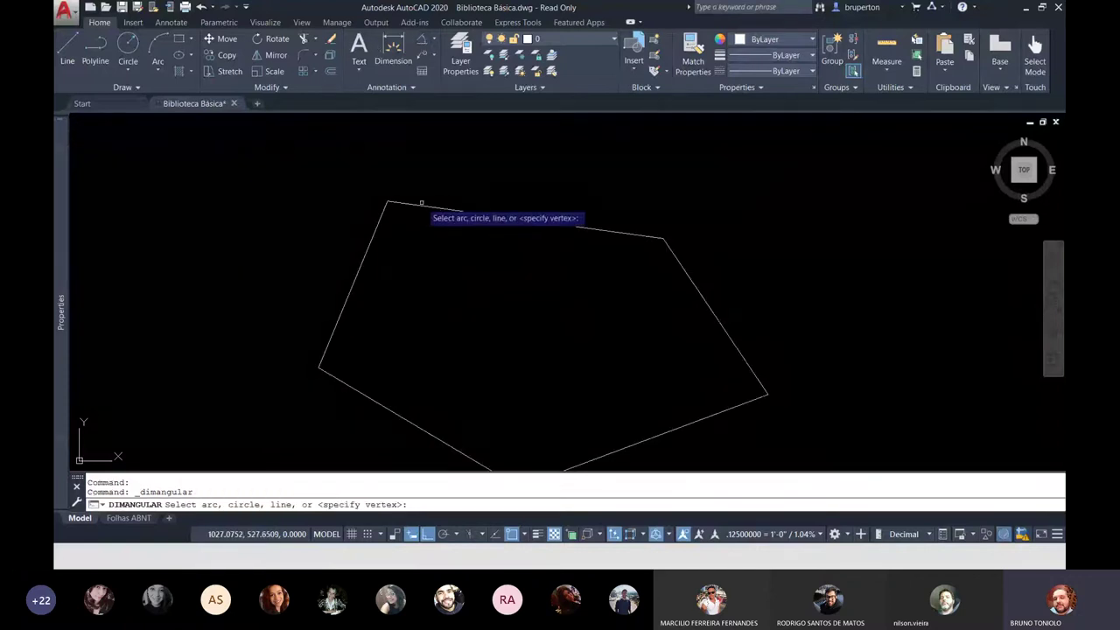
{"action": "left_click", "coordinate": [421, 203]}
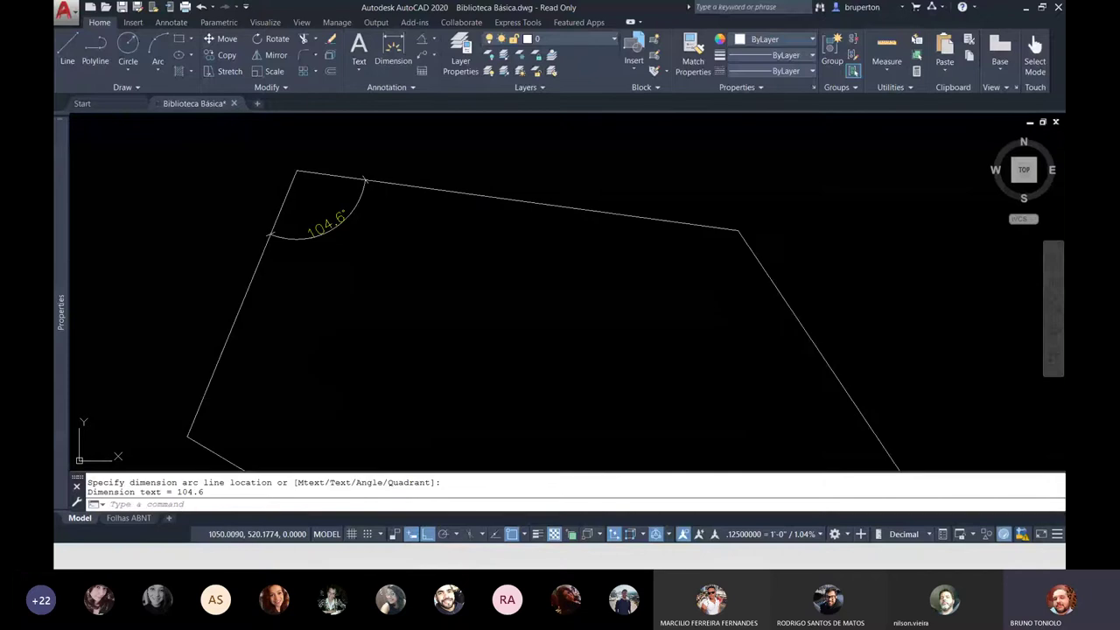
{"action": "left_click", "coordinate": [332, 232]}
{"action": "key", "text": "Return"}
{"action": "left_click", "coordinate": [717, 226]}
{"action": "left_click", "coordinate": [756, 255]}
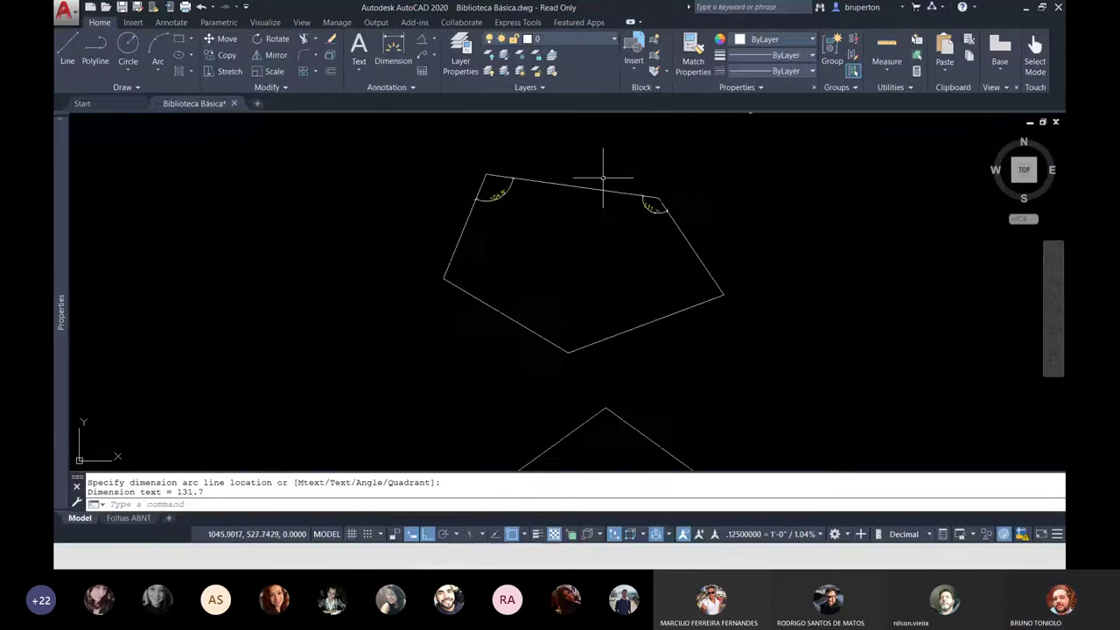
{"action": "scroll", "coordinate": [606, 177], "scroll_direction": "down", "scroll_amount": 3}
{"action": "key", "text": "Return"}
{"action": "scroll", "coordinate": [690, 265], "scroll_direction": "up", "scroll_amount": 2}
Dimension the right and bottom corners at 76.5° and 128.7°, then begin the left corner
{"action": "left_click", "coordinate": [719, 282]}
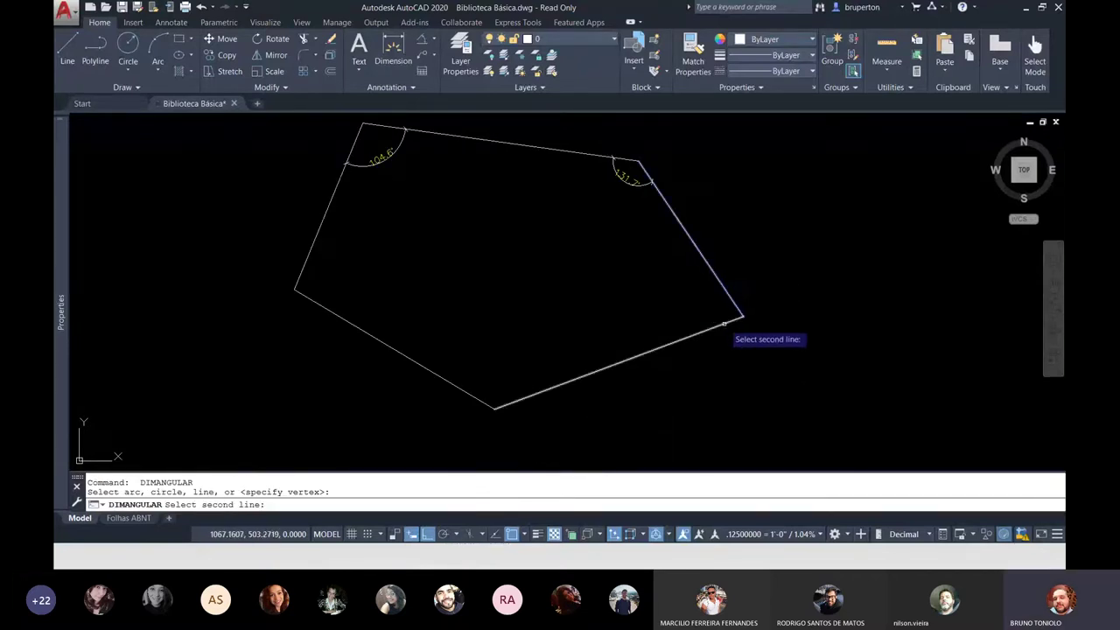
{"action": "left_click", "coordinate": [723, 326]}
{"action": "left_click", "coordinate": [679, 298]}
{"action": "scroll", "coordinate": [577, 311], "scroll_direction": "up", "scroll_amount": 2}
{"action": "middle_click_drag", "start_coordinate": [545, 325], "coordinate": [581, 259]}
{"action": "key", "text": "Return"}
{"action": "left_click", "coordinate": [533, 393]}
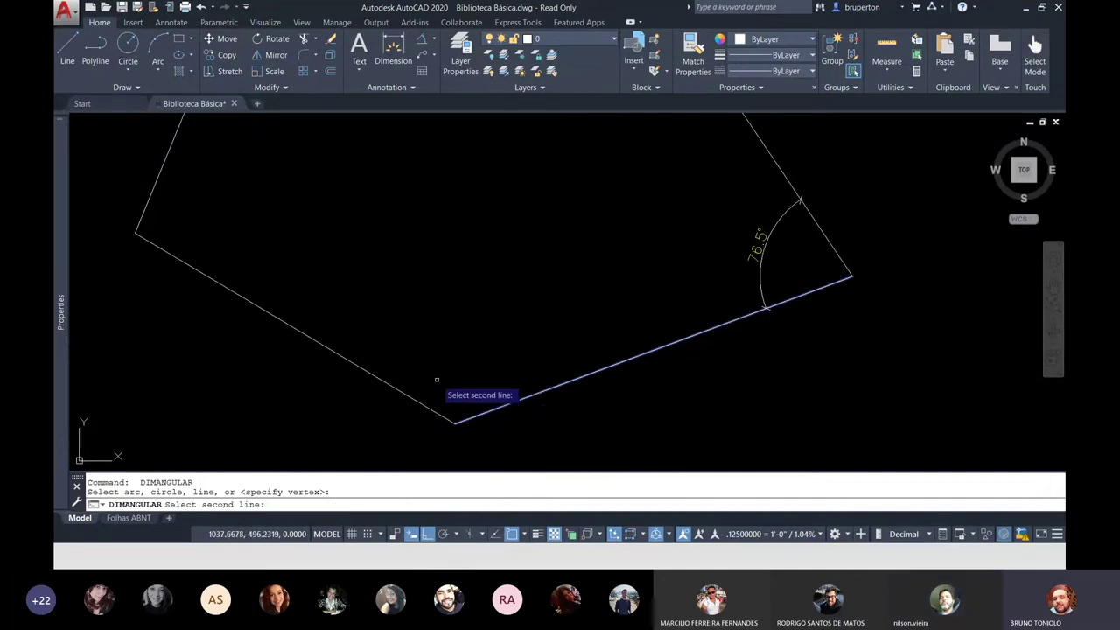
{"action": "left_click", "coordinate": [403, 394]}
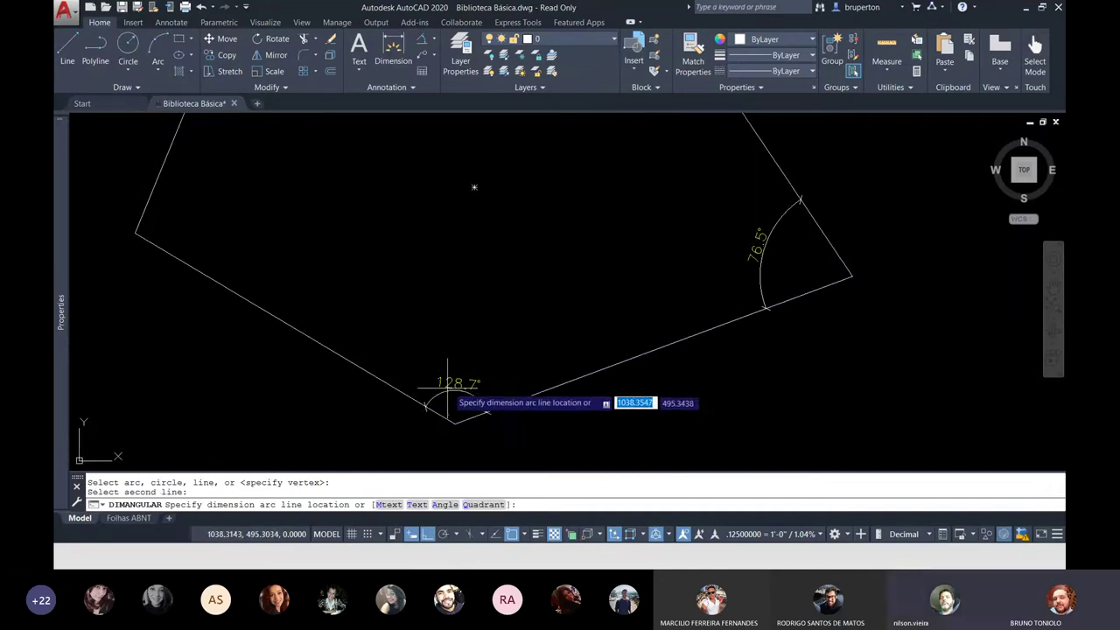
{"action": "left_click", "coordinate": [449, 385]}
{"action": "scroll", "coordinate": [470, 378], "scroll_direction": "down", "scroll_amount": 4}
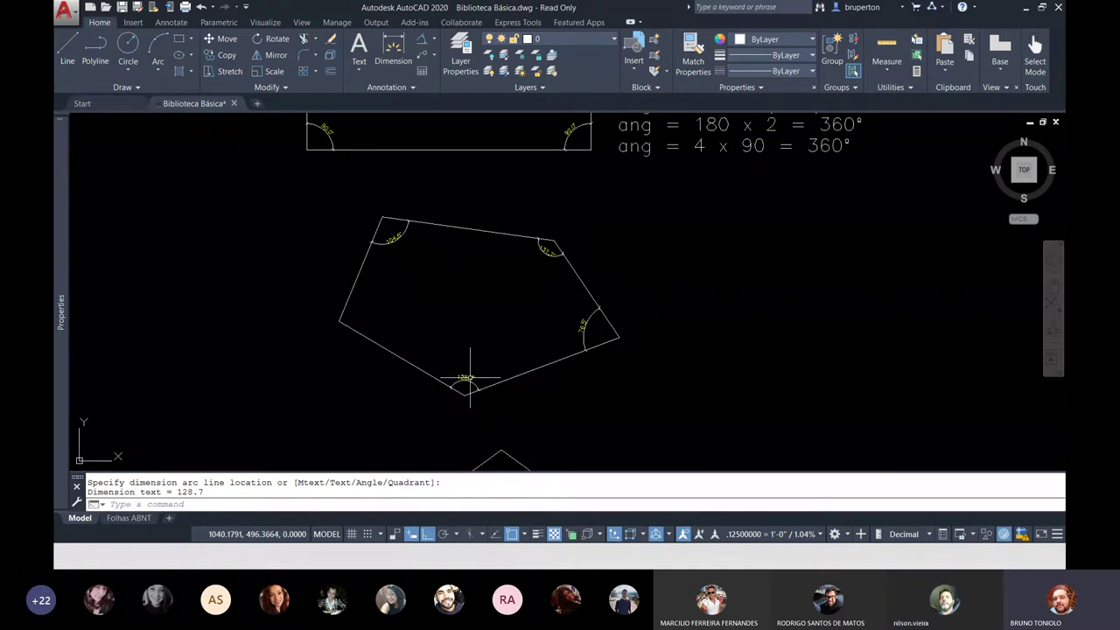
{"action": "key", "text": "Return"}
{"action": "scroll", "coordinate": [381, 305], "scroll_direction": "up", "scroll_amount": 3}
{"action": "left_click", "coordinate": [323, 306]}
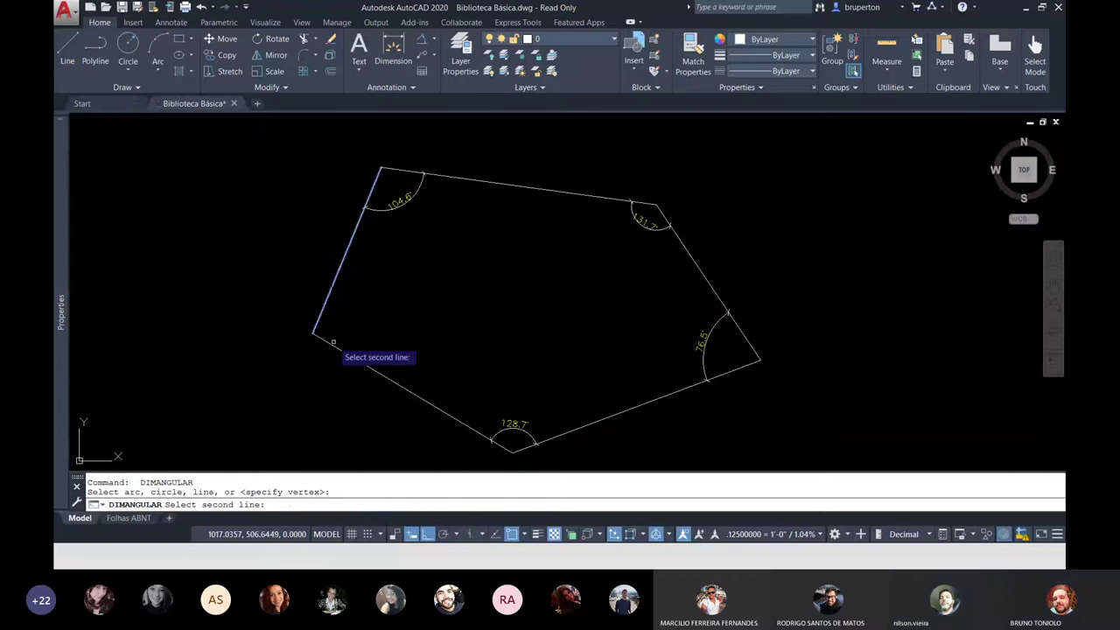
Dimension the regular pentagon's bottom-left, upper-left and top corners at 108.0° each
{"action": "left_click", "coordinate": [474, 351]}
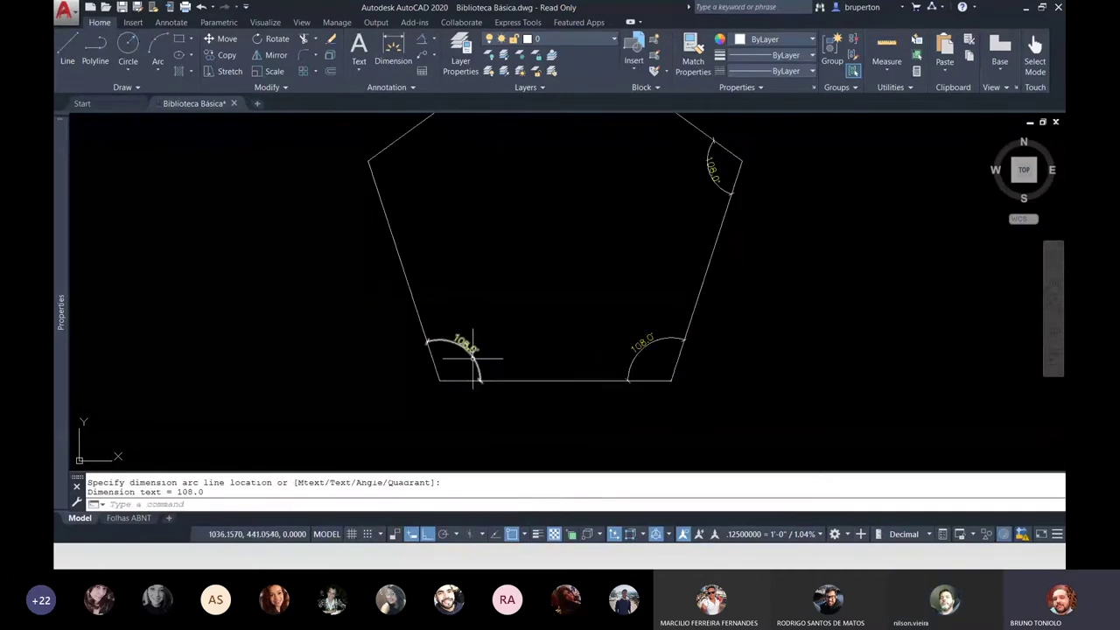
{"action": "middle_click_drag", "start_coordinate": [440, 203], "coordinate": [450, 250]}
{"action": "key", "text": "Return"}
{"action": "left_click", "coordinate": [435, 250]}
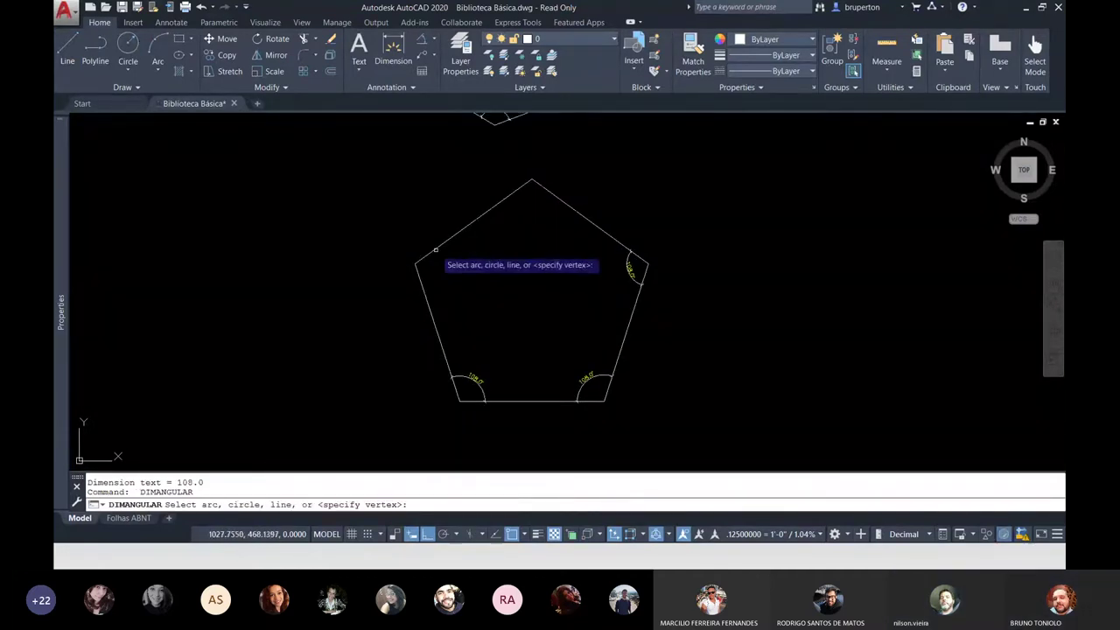
{"action": "left_click", "coordinate": [421, 261]}
{"action": "left_click", "coordinate": [433, 271]}
{"action": "scroll", "coordinate": [438, 275], "scroll_direction": "up", "scroll_amount": 2}
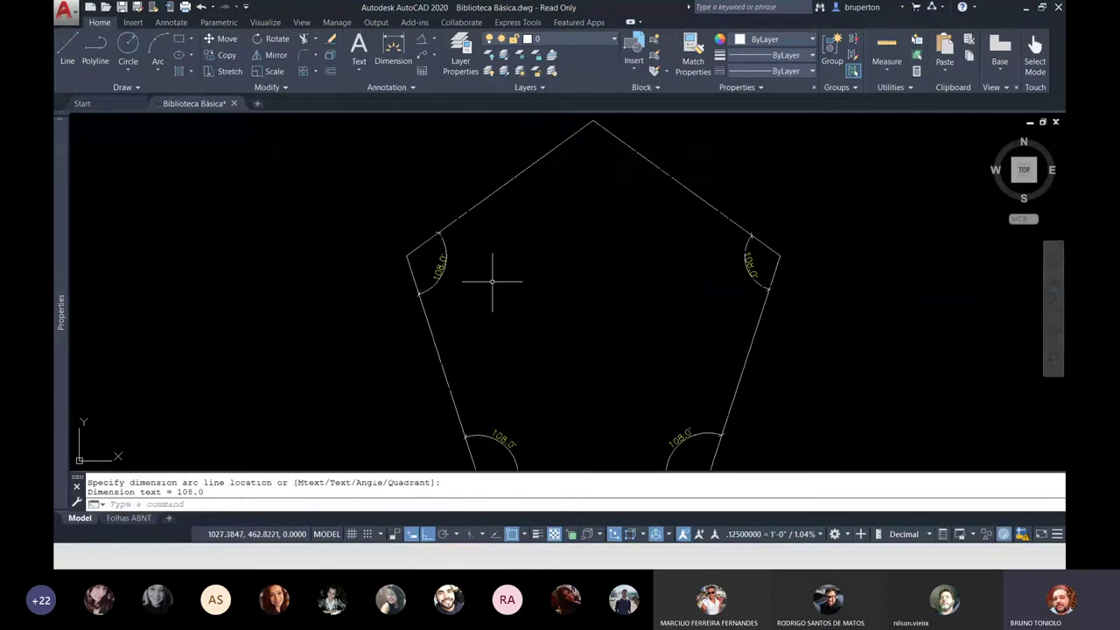
{"action": "key", "text": "Return"}
{"action": "left_click", "coordinate": [618, 141]}
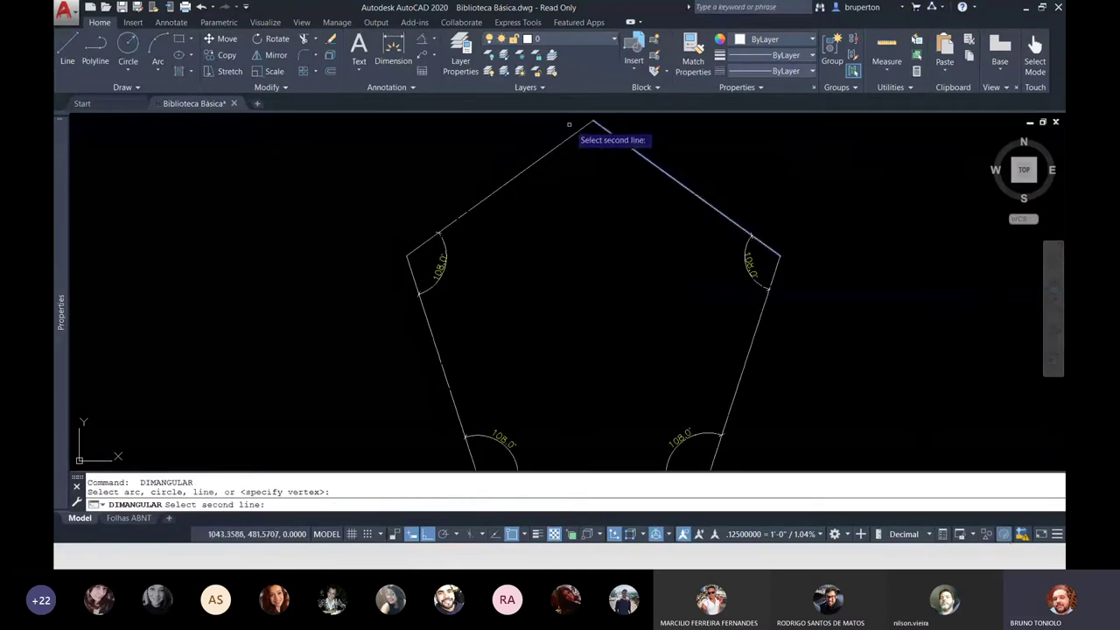
{"action": "left_click", "coordinate": [581, 131]}
{"action": "left_click", "coordinate": [584, 159]}
Zoom out to both pentagons and window-select the rectangle's angle-formula text
{"action": "scroll", "coordinate": [534, 237], "scroll_direction": "down", "scroll_amount": 3}
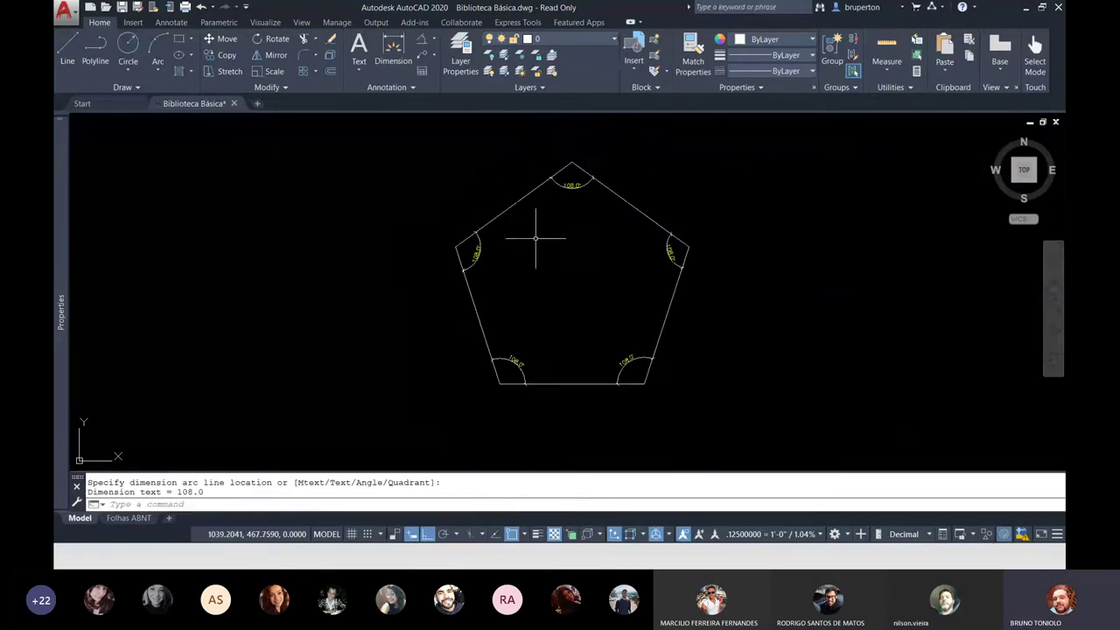
{"action": "mouse_move", "coordinate": [565, 257]}
{"action": "middle_mouse_down"}
{"action": "mouse_move", "coordinate": [518, 312]}
{"action": "mouse_move", "coordinate": [587, 212]}
{"action": "middle_mouse_up"}
{"action": "scroll", "coordinate": [518, 311], "scroll_direction": "down", "scroll_amount": 2}
{"action": "scroll", "coordinate": [513, 250], "scroll_direction": "down", "scroll_amount": 2}
{"action": "left_click", "coordinate": [529, 171]}
{"action": "left_click", "coordinate": [582, 218]}
Copy the angle-formula text beside the regular pentagon
{"action": "type", "text": "m"}
{"action": "key", "text": "Return"}
{"action": "left_click", "coordinate": [580, 404]}
{"action": "scroll", "coordinate": [578, 385], "scroll_direction": "up", "scroll_amount": 2}
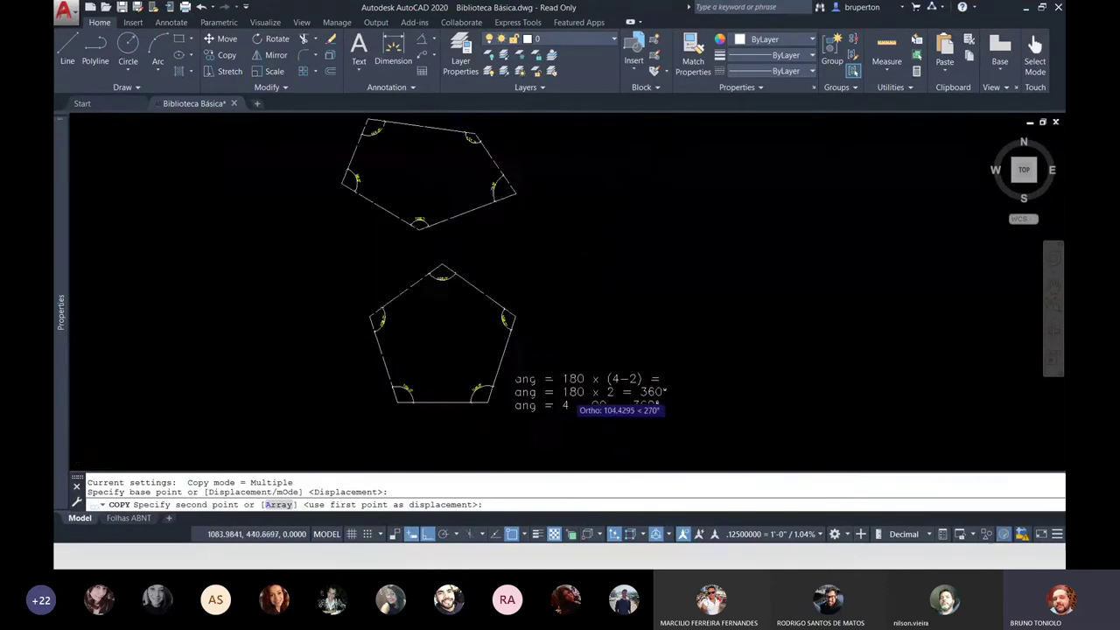
{"action": "scroll", "coordinate": [599, 376], "scroll_direction": "up", "scroll_amount": 2}
{"action": "key", "text": "F8"}
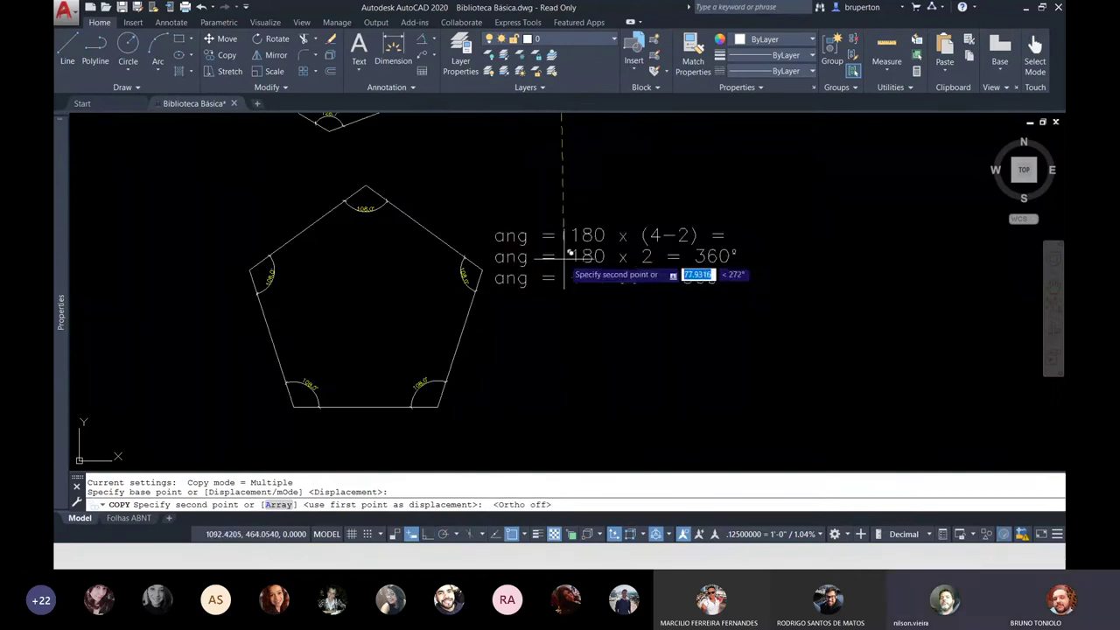
{"action": "left_click", "coordinate": [600, 263]}
{"action": "key", "text": "Escape"}
In the copied text, delete the second and third lines and change (4-2) to (5-2)
{"action": "left_click", "coordinate": [600, 262]}
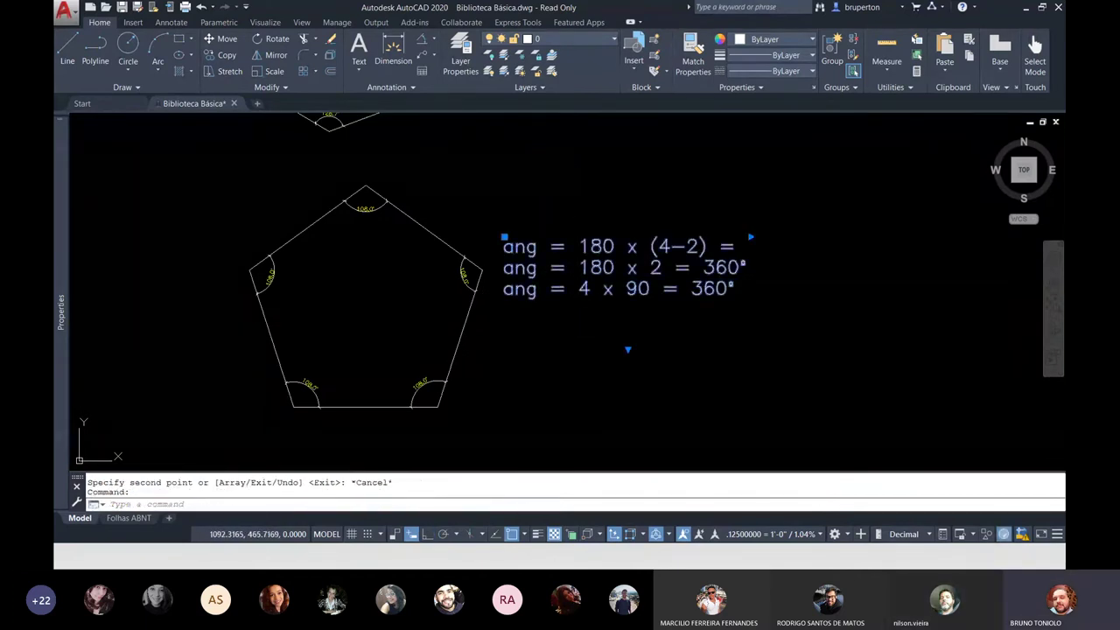
{"action": "double_click", "coordinate": [600, 262]}
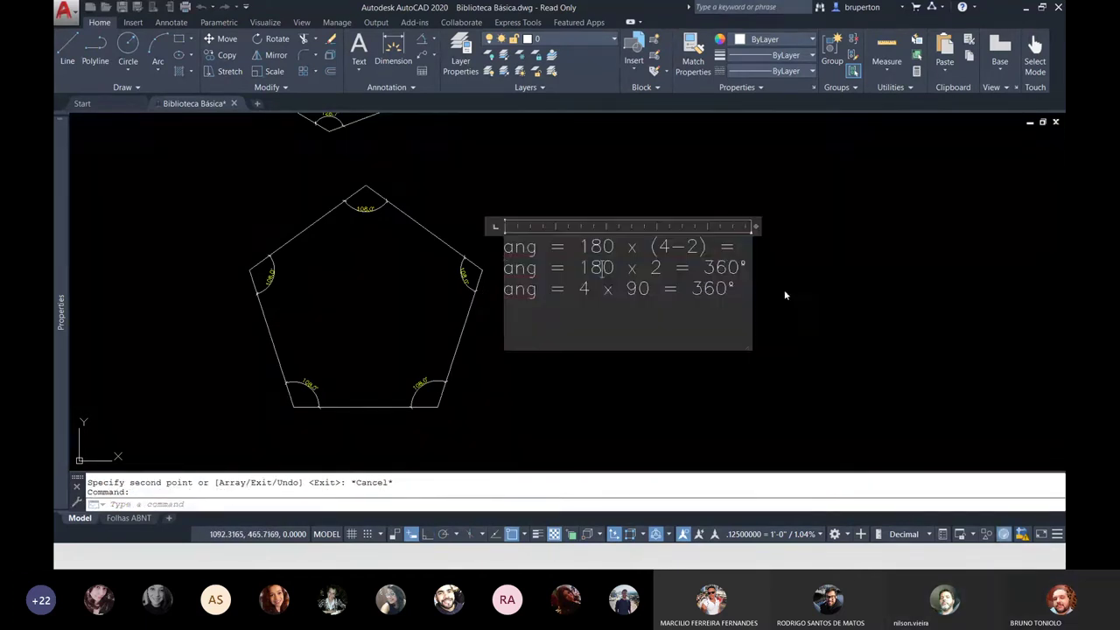
{"action": "left_click_drag", "start_coordinate": [739, 291], "coordinate": [499, 270]}
{"action": "key", "text": "Delete"}
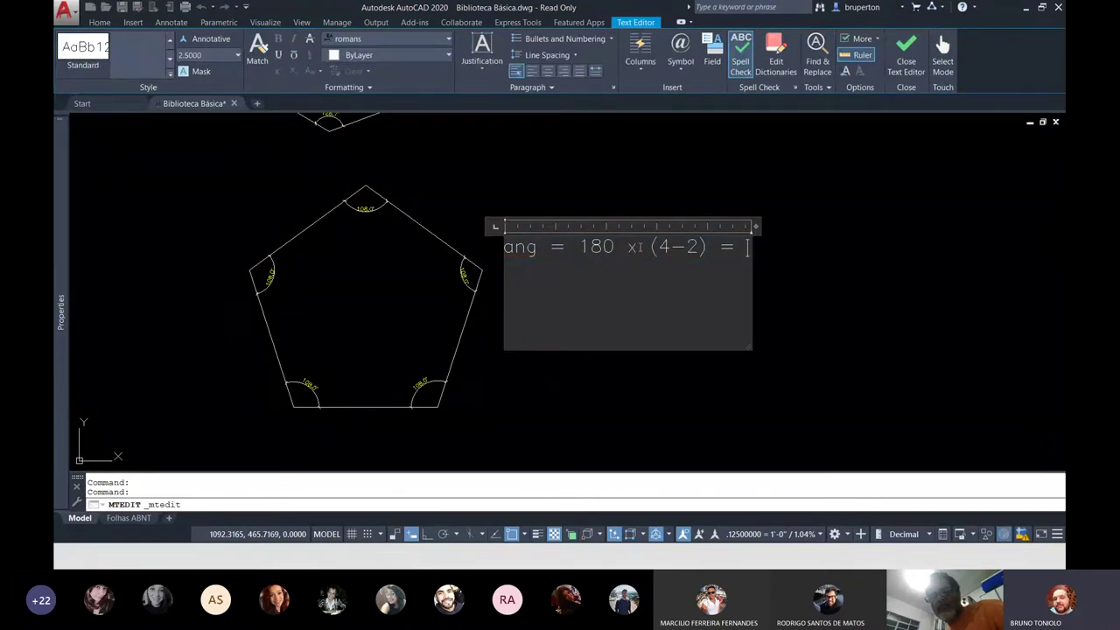
{"action": "left_click_drag", "start_coordinate": [667, 248], "coordinate": [660, 253]}
{"action": "type", "text": "5"}
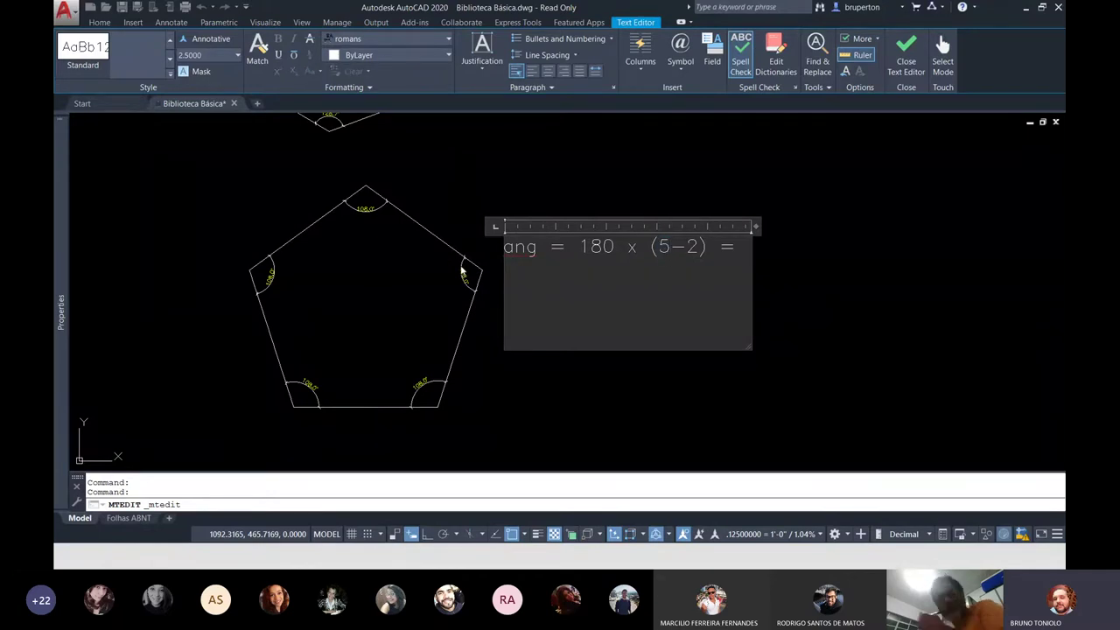
Add the lines 'ang = 180 x 3 = 540°' and 'ang = 5 x 108°'
{"action": "left_click", "coordinate": [737, 250]}
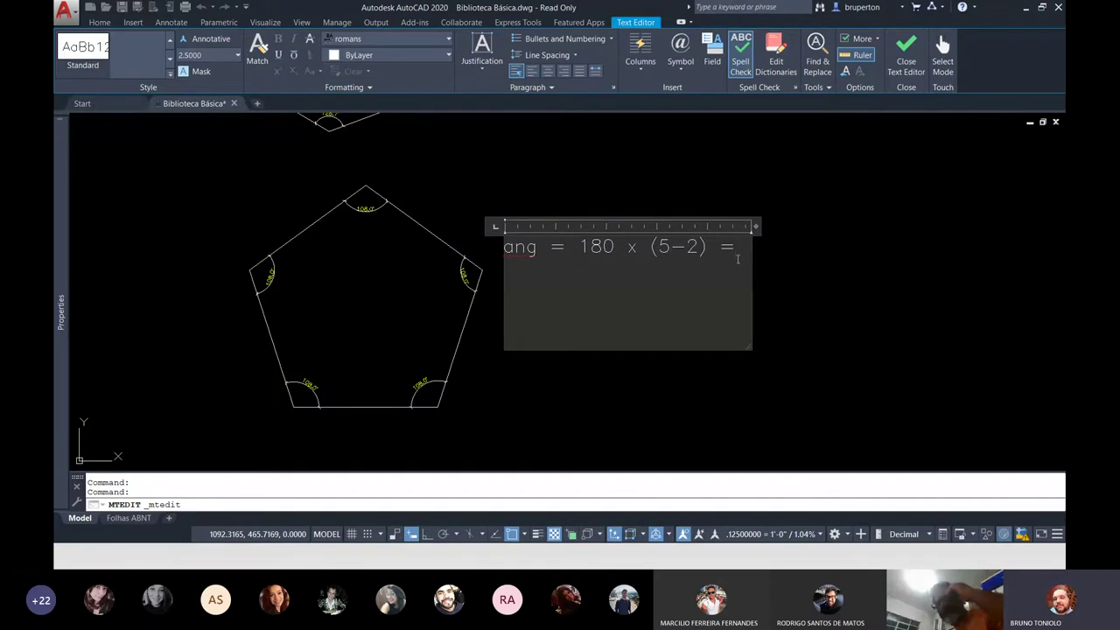
{"action": "key", "text": "Return"}
{"action": "type", "text": "ang = "}
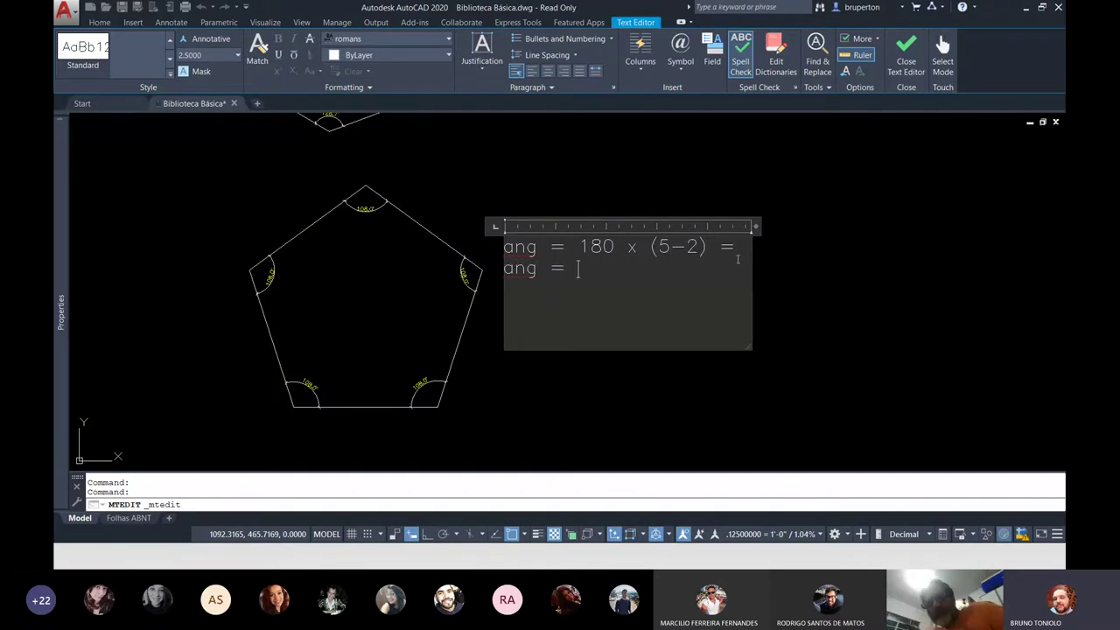
{"action": "type", "text": "180 x 3"}
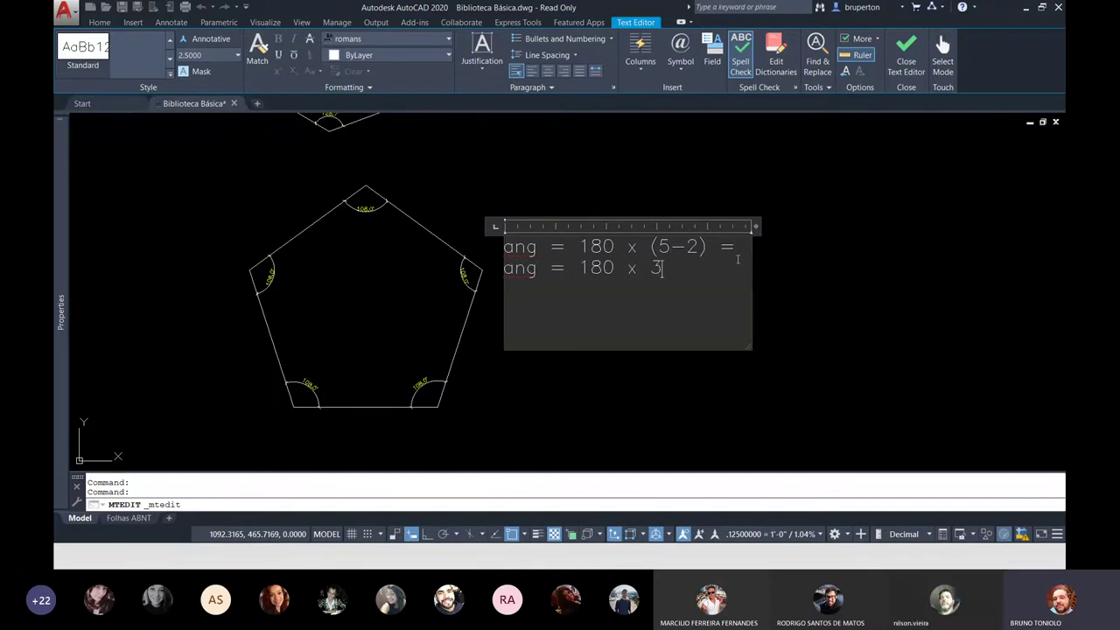
{"action": "type", "text": " = 540°"}
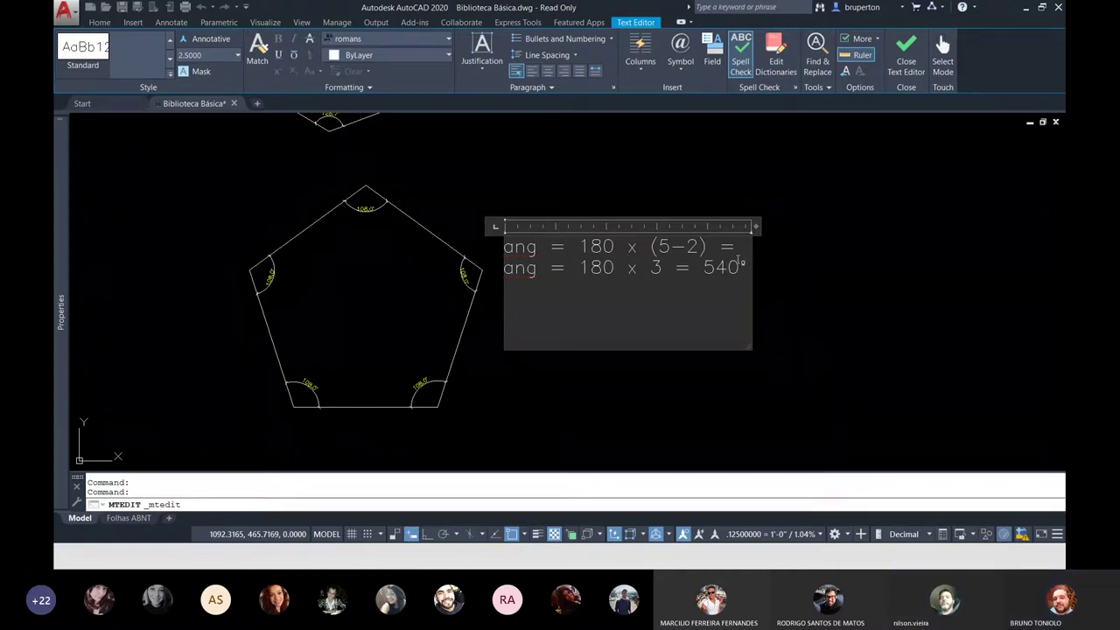
{"action": "key", "text": "Return"}
{"action": "key", "text": "Return"}
{"action": "type", "text": "ang ="}
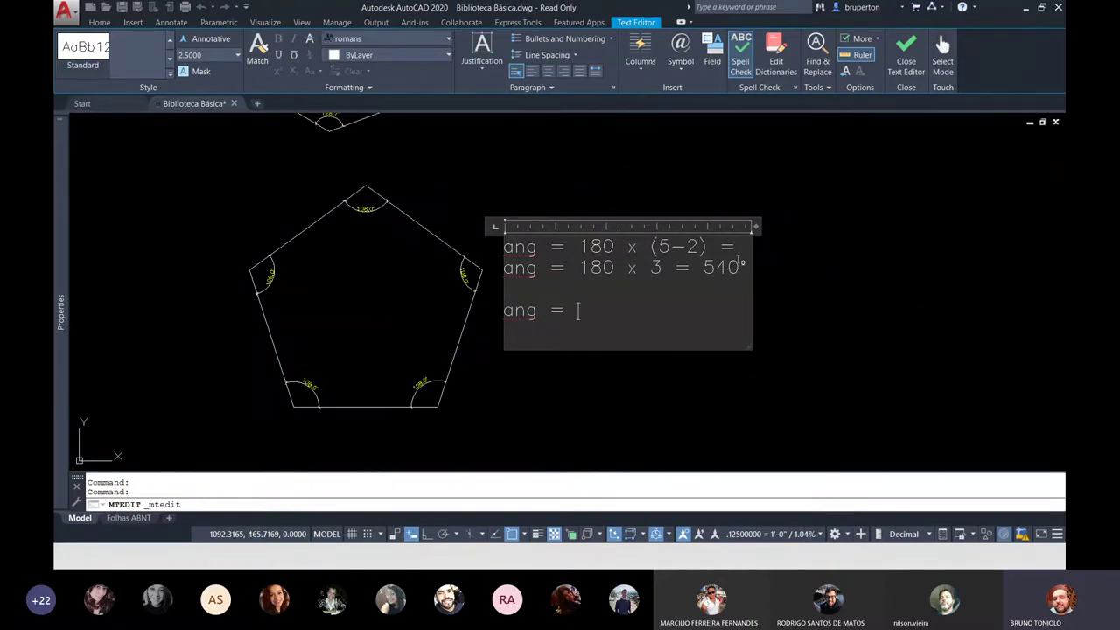
{"action": "type", "text": "5 "}
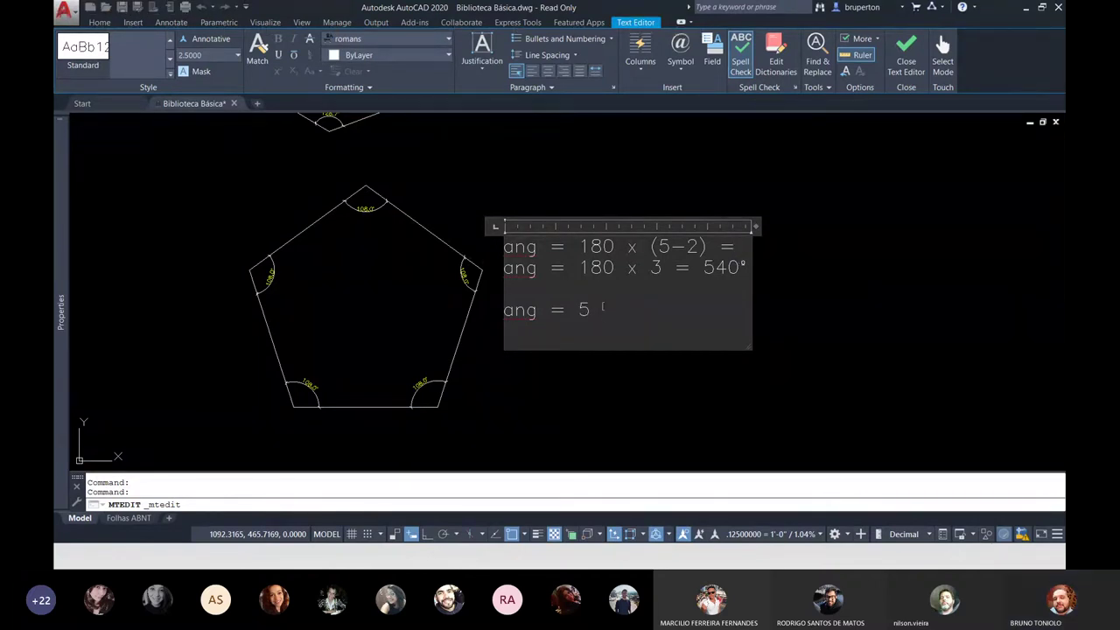
{"action": "type", "text": "x 1"}
{"action": "type", "text": "08° ="}
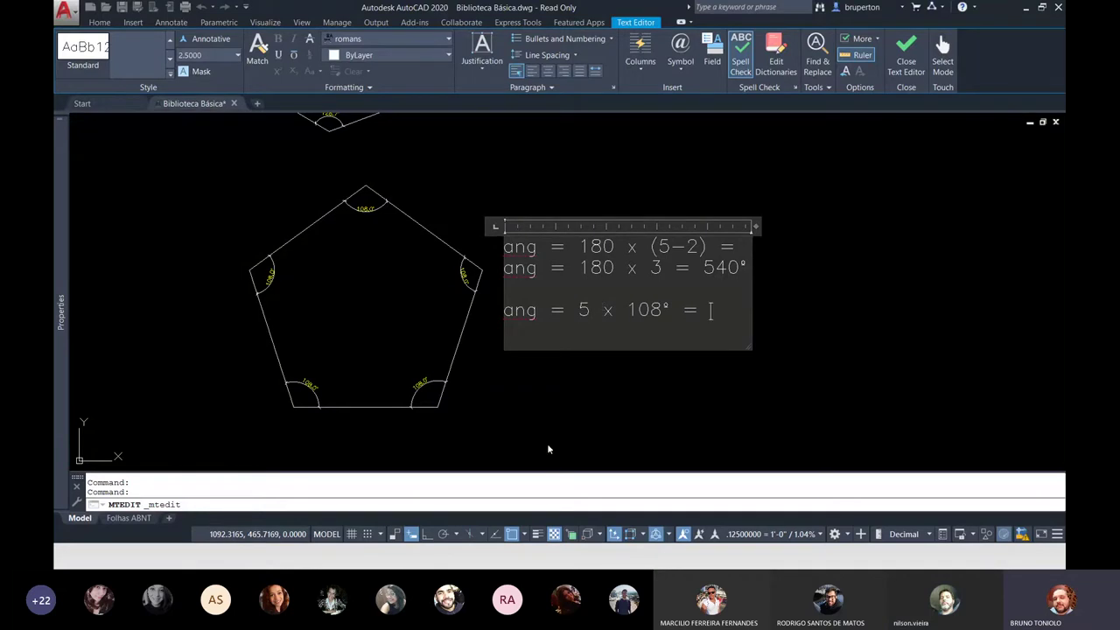
Compute 5*108 on the fx-82ES calculator
{"action": "key", "text": "super"}
{"action": "left_click", "coordinate": [300, 140]}
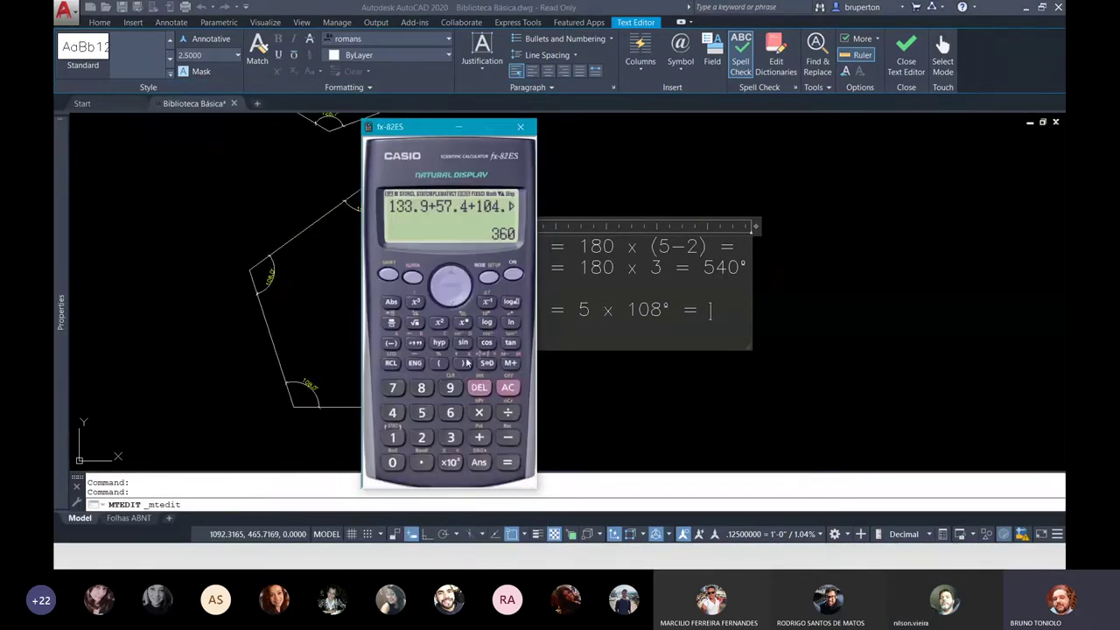
{"action": "type", "text": "5"}
{"action": "type", "text": "*"}
{"action": "type", "text": "108"}
{"action": "key", "text": "Return"}
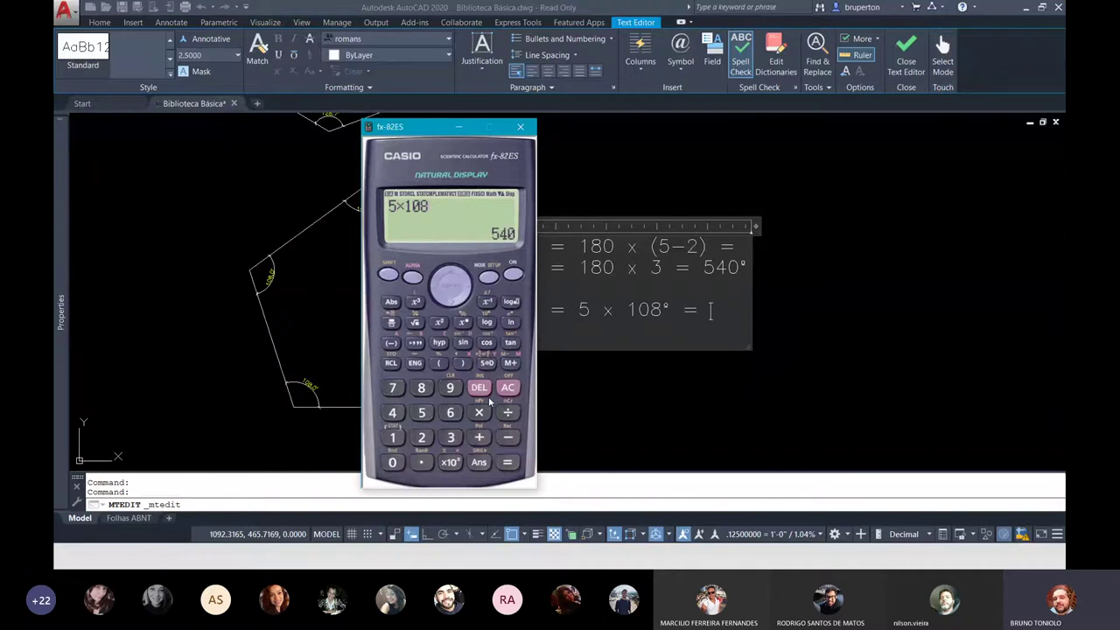
Finish the line with '540°', widen the text box, and close the text editor
{"action": "left_click", "coordinate": [710, 310]}
{"action": "type", "text": "540°"}
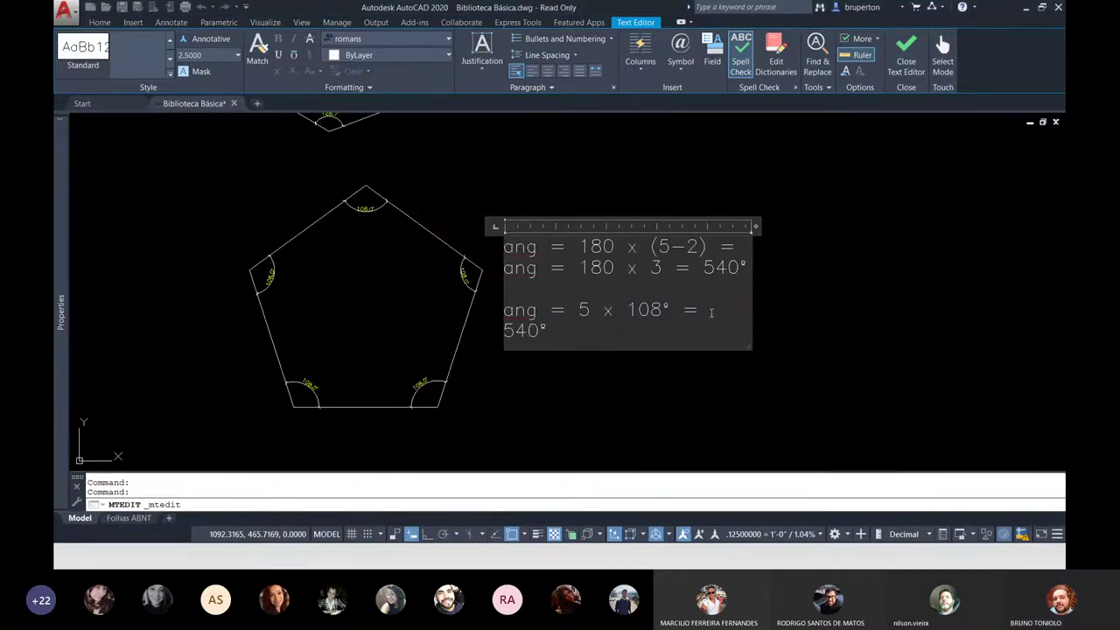
{"action": "left_click_drag", "start_coordinate": [756, 227], "coordinate": [767, 227]}
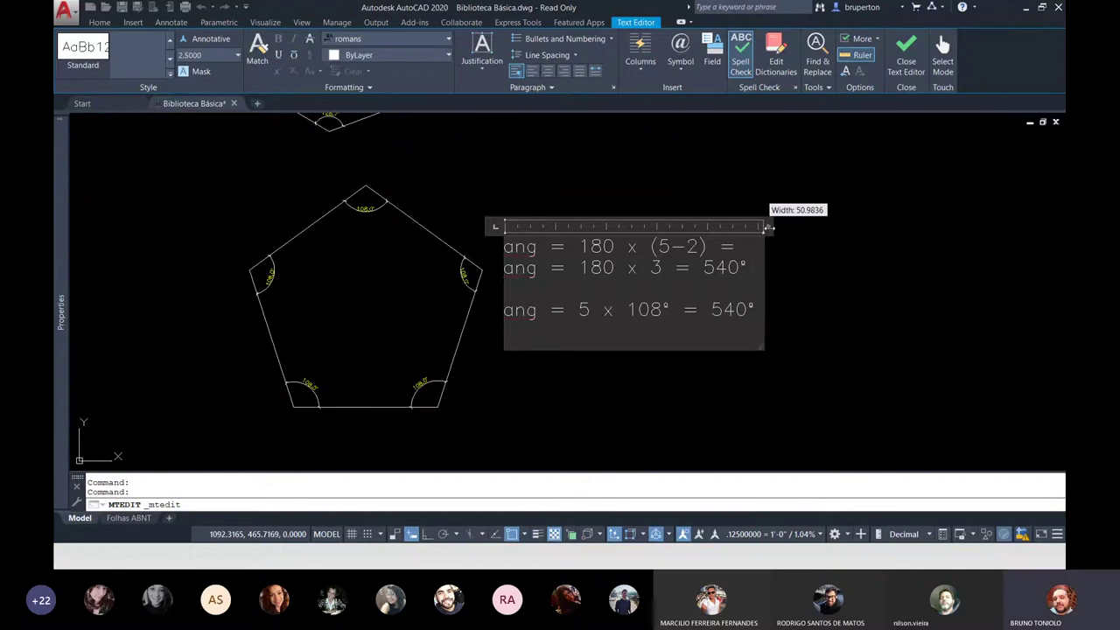
{"action": "left_click", "coordinate": [821, 349]}
{"action": "scroll", "coordinate": [603, 280], "scroll_direction": "down", "scroll_amount": 2}
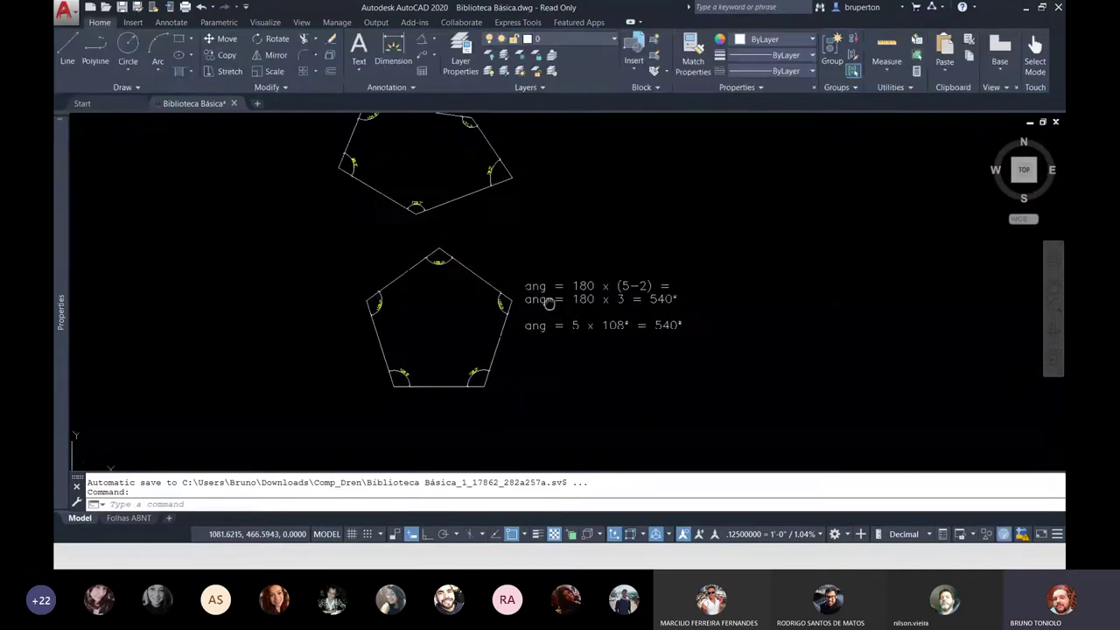
Copy the regular pentagon's angle-sum text over to the irregular pentagon with CO
{"action": "middle_click_drag", "start_coordinate": [560, 285], "coordinate": [564, 424]}
{"action": "left_click", "coordinate": [514, 394]}
{"action": "left_click", "coordinate": [544, 409]}
{"action": "type", "text": "co"}
{"action": "key", "text": "Return"}
{"action": "left_click", "coordinate": [544, 405]}
{"action": "scroll", "coordinate": [539, 254], "scroll_direction": "up", "scroll_amount": 3}
{"action": "scroll", "coordinate": [544, 227], "scroll_direction": "down", "scroll_amount": 2}
{"action": "scroll", "coordinate": [547, 215], "scroll_direction": "up", "scroll_amount": 1}
{"action": "scroll", "coordinate": [550, 211], "scroll_direction": "up", "scroll_amount": 2}
{"action": "key", "text": "Escape"}
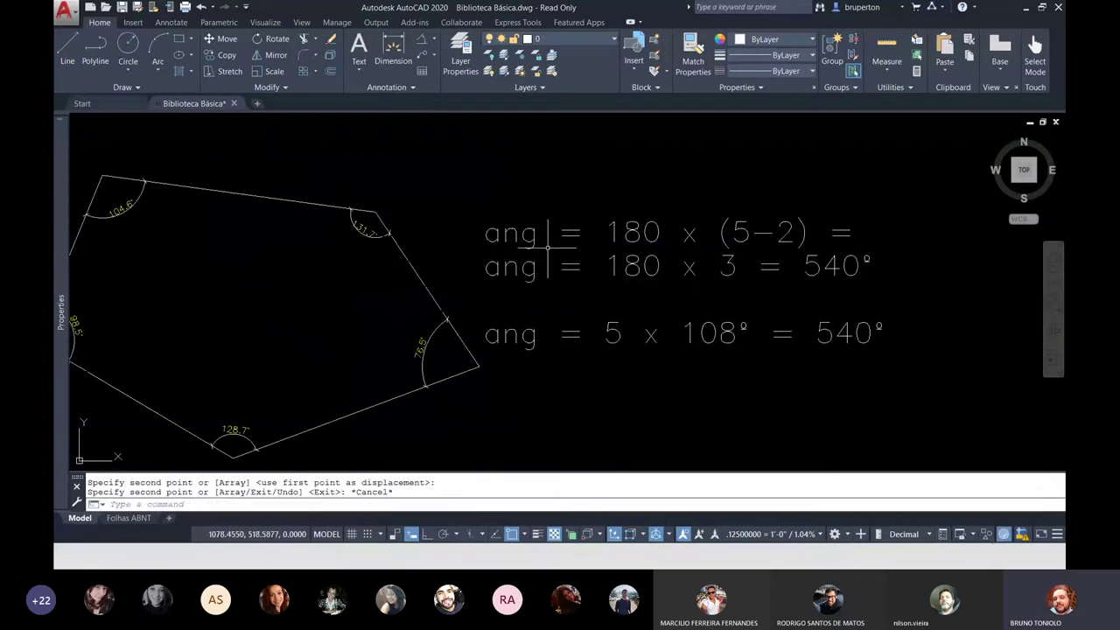
Replace '5 x 108° = 540°' in the copy with '128,7 + 76,5 + 131,7 + 104,6 + 98,5'
{"action": "middle_click_drag", "start_coordinate": [44, 171], "coordinate": [180, 180]}
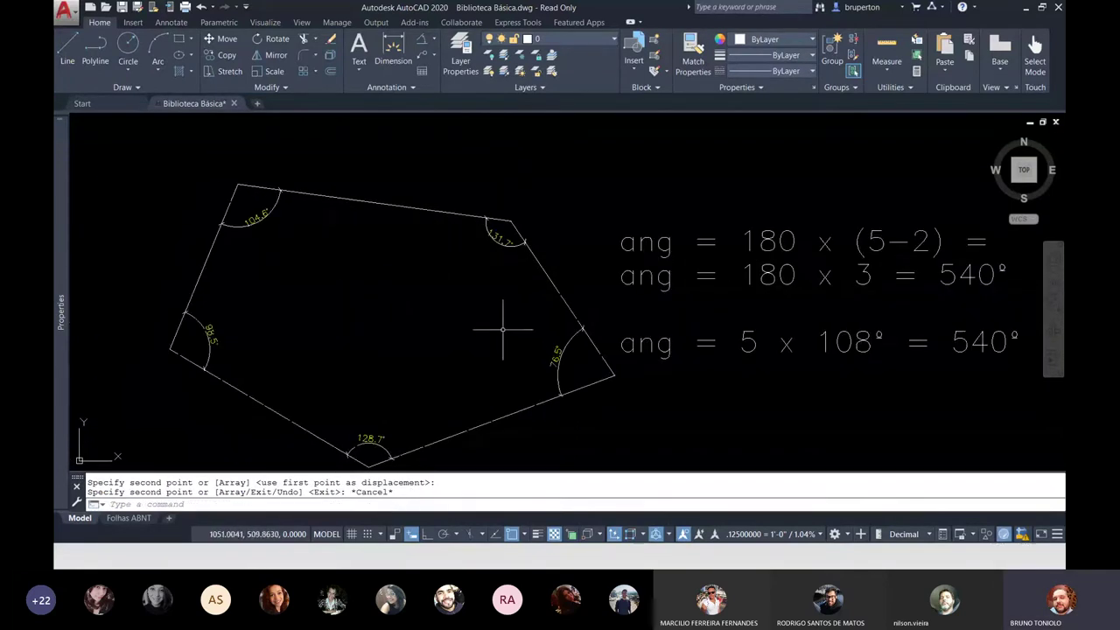
{"action": "middle_click_drag", "start_coordinate": [687, 263], "coordinate": [597, 226]}
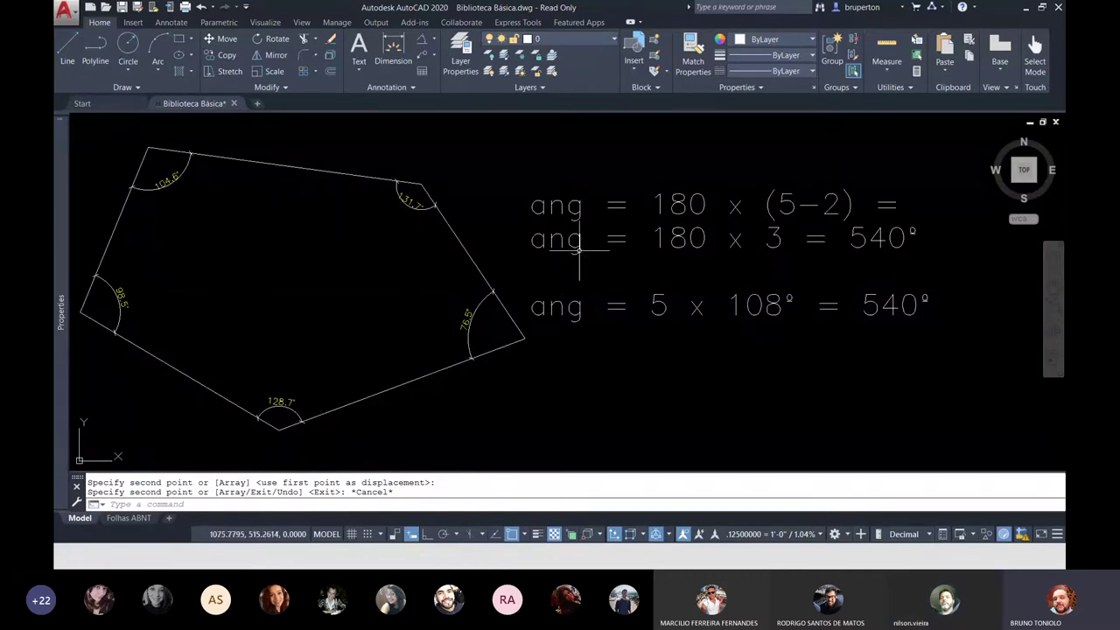
{"action": "left_click", "coordinate": [652, 287]}
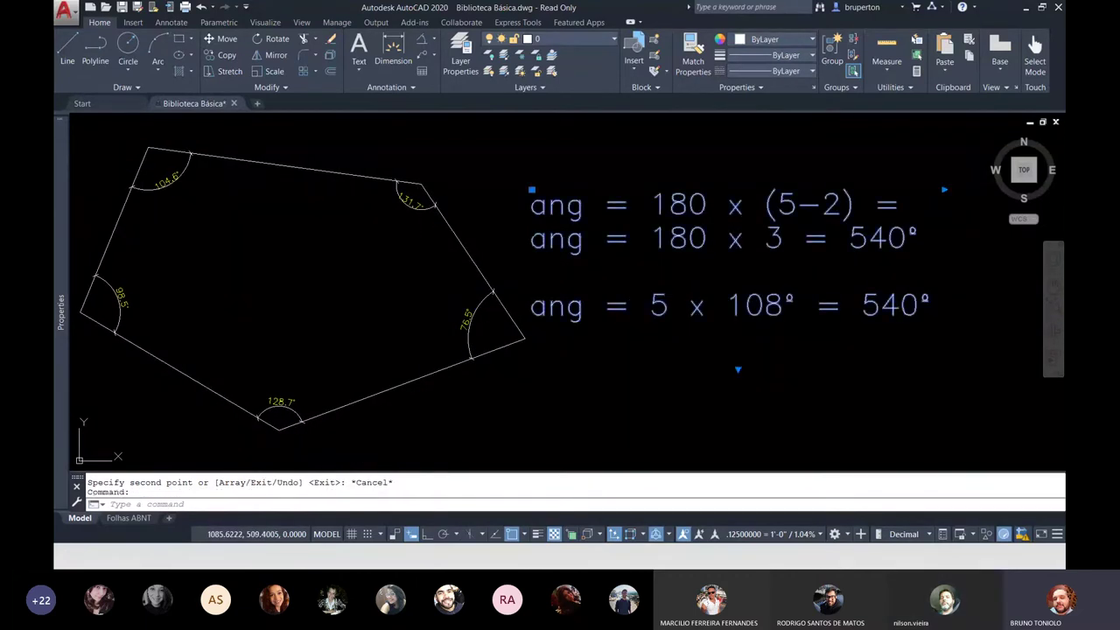
{"action": "double_click", "coordinate": [652, 306]}
{"action": "left_click_drag", "start_coordinate": [650, 306], "coordinate": [940, 330]}
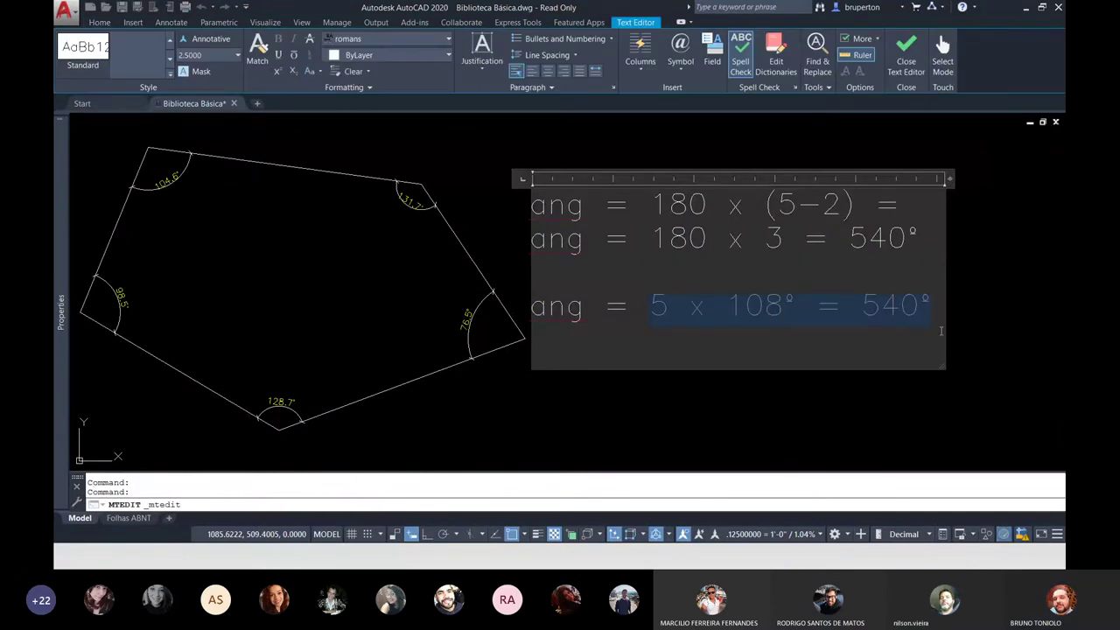
{"action": "type", "text": "128,7 + 76,5 + 131,7 "}
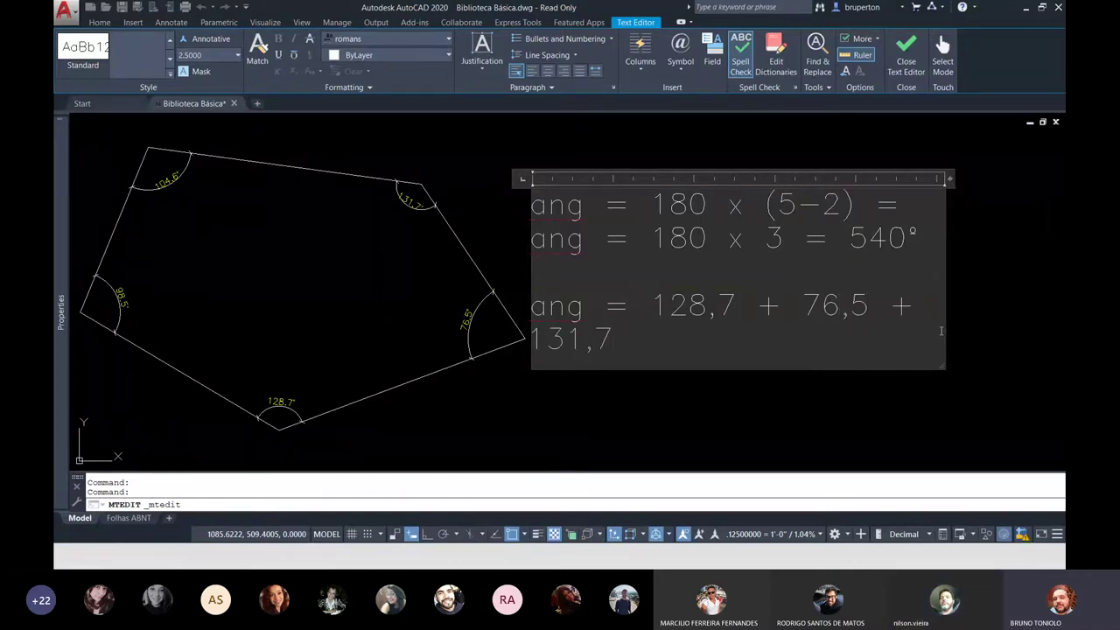
{"action": "type", "text": "+ 104,6 + 98,5"}
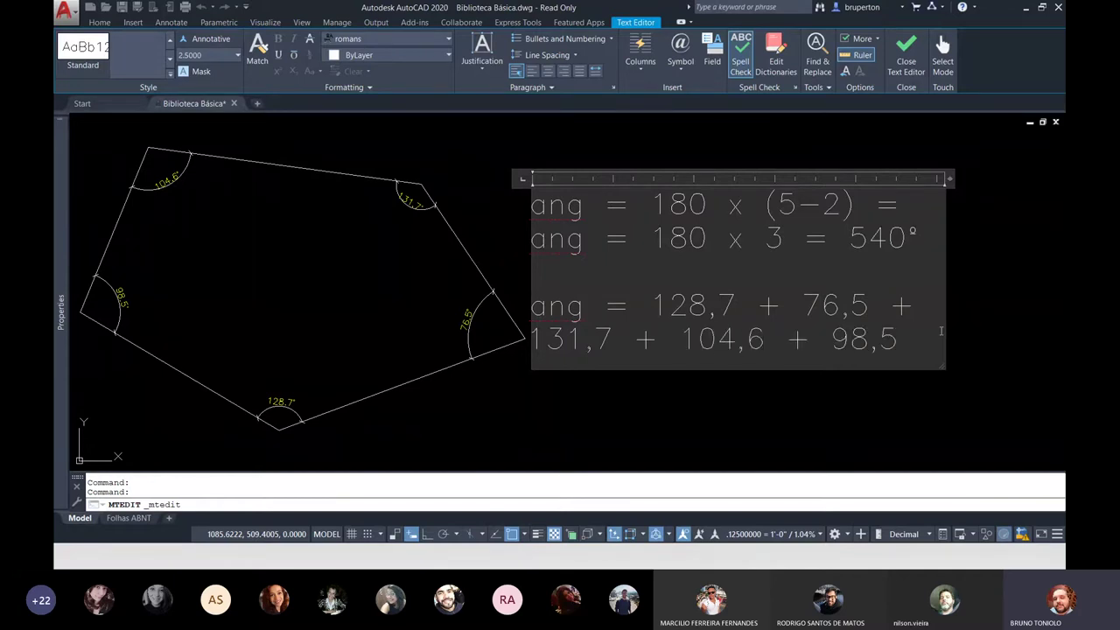
Widen the text box so the long angle sum fits on one line
{"action": "scroll", "coordinate": [940, 330], "scroll_direction": "down", "scroll_amount": 2}
{"action": "mouse_move", "coordinate": [943, 230]}
{"action": "left_mouse_down"}
{"action": "mouse_move", "coordinate": [881, 240]}
{"action": "mouse_move", "coordinate": [918, 237]}
{"action": "left_mouse_up"}
{"action": "scroll", "coordinate": [697, 226], "scroll_direction": "down", "scroll_amount": 2}
{"action": "scroll", "coordinate": [901, 263], "scroll_direction": "up", "scroll_amount": 4}
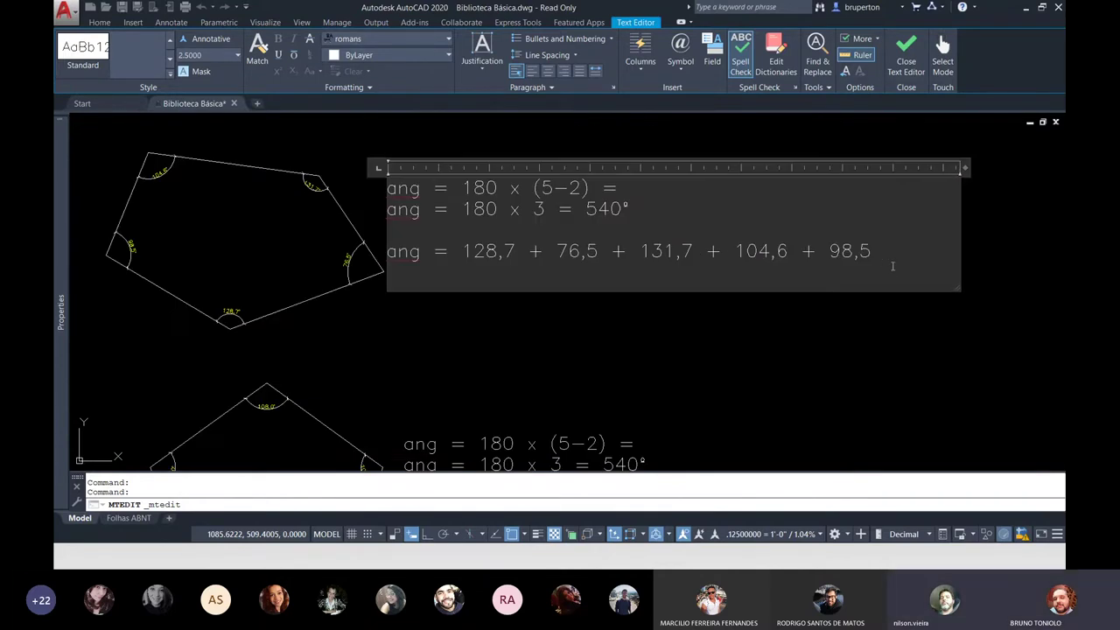
{"action": "key", "text": "super"}
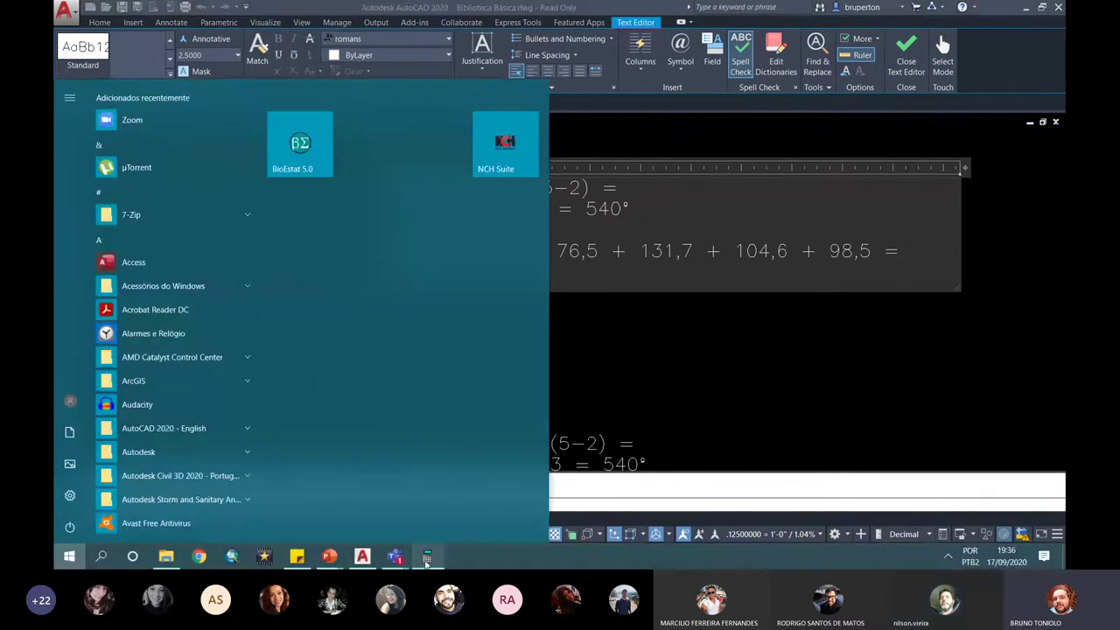
Reopen the fx-82ES, clear its display with AC, and place it below the text block
{"action": "left_click", "coordinate": [301, 144]}
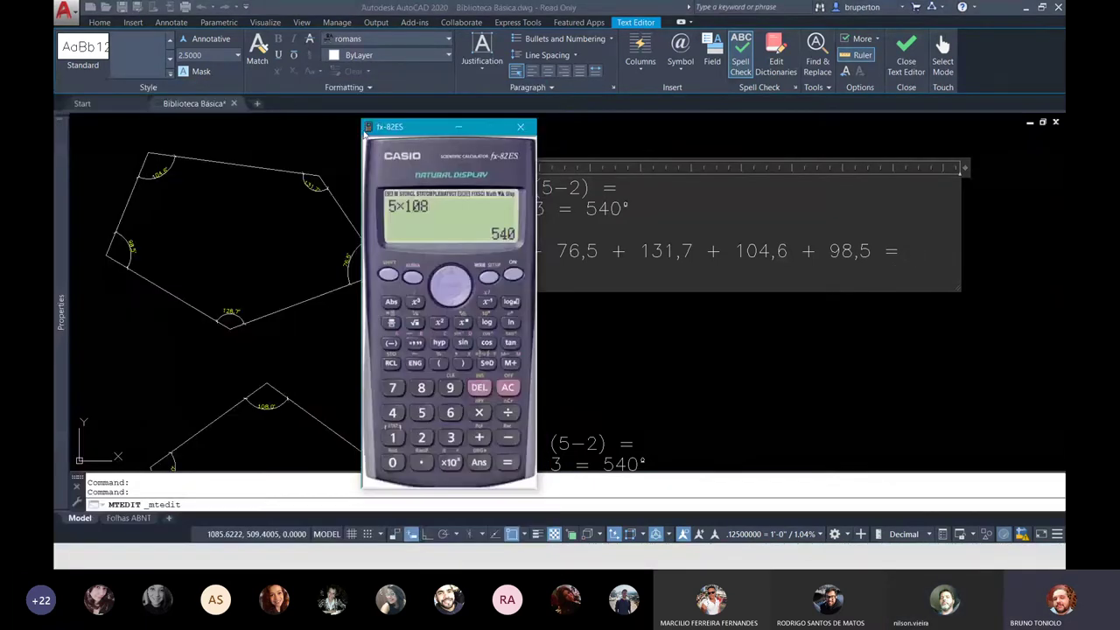
{"action": "mouse_move", "coordinate": [365, 131]}
{"action": "left_mouse_down"}
{"action": "mouse_move", "coordinate": [209, 106]}
{"action": "mouse_move", "coordinate": [708, 166]}
{"action": "mouse_move", "coordinate": [820, 241]}
{"action": "mouse_move", "coordinate": [799, 232]}
{"action": "left_mouse_up"}
{"action": "left_click", "coordinate": [350, 363]}
{"action": "scroll", "coordinate": [257, 215], "scroll_direction": "up", "scroll_amount": 5}
{"action": "scroll", "coordinate": [289, 219], "scroll_direction": "down", "scroll_amount": 3}
{"action": "scroll", "coordinate": [260, 201], "scroll_direction": "down", "scroll_amount": 2}
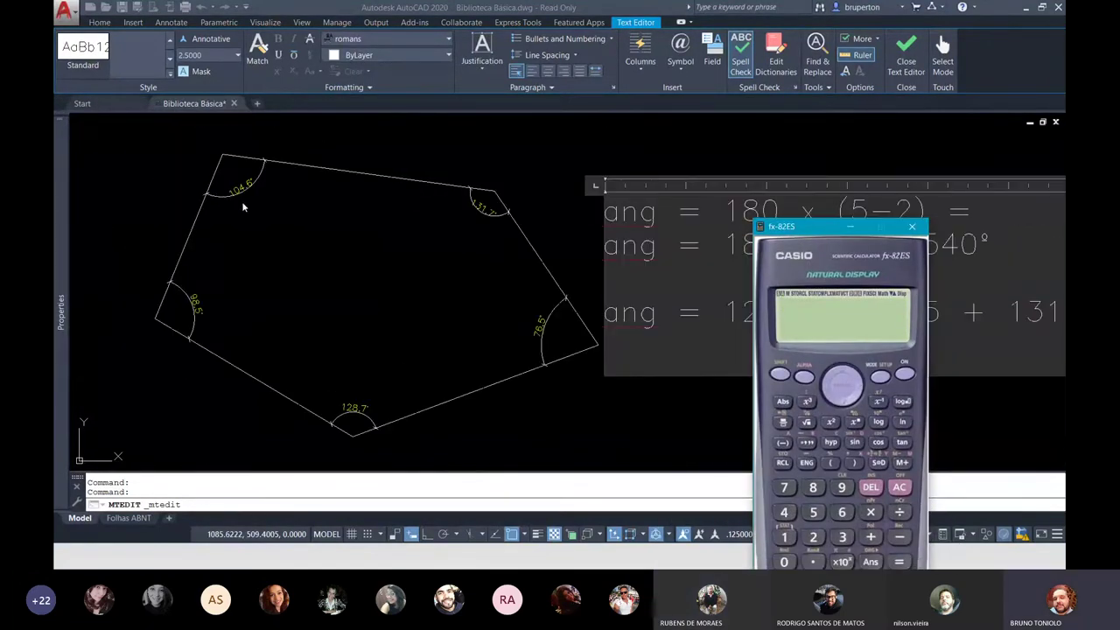
{"action": "scroll", "coordinate": [599, 313], "scroll_direction": "down", "scroll_amount": 2}
{"action": "mouse_move", "coordinate": [822, 227]}
{"action": "left_mouse_down"}
{"action": "mouse_move", "coordinate": [623, 375]}
{"action": "mouse_move", "coordinate": [562, 357]}
{"action": "left_mouse_up"}
{"action": "scroll", "coordinate": [521, 238], "scroll_direction": "down", "scroll_amount": 2}
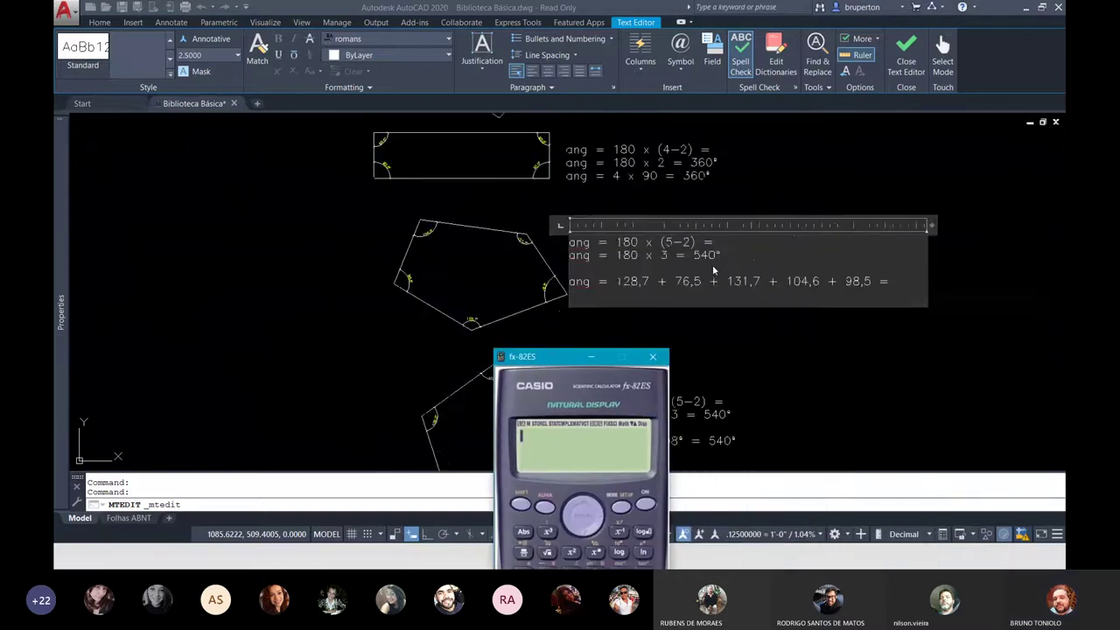
{"action": "scroll", "coordinate": [709, 266], "scroll_direction": "up", "scroll_amount": 2}
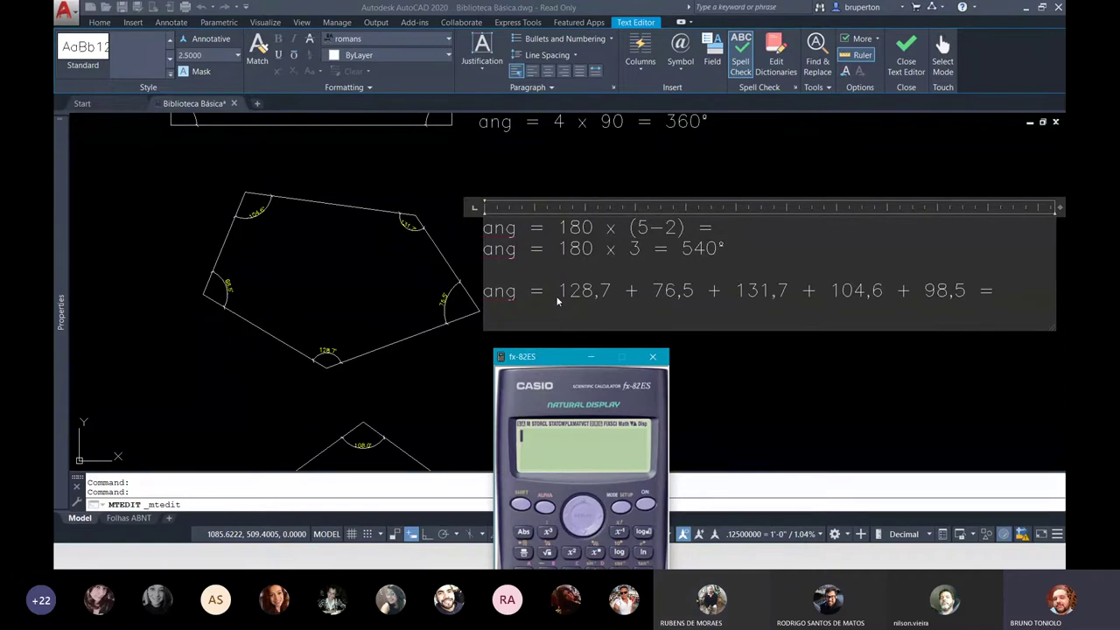
{"action": "key", "text": "super"}
{"action": "mouse_move", "coordinate": [395, 556]}
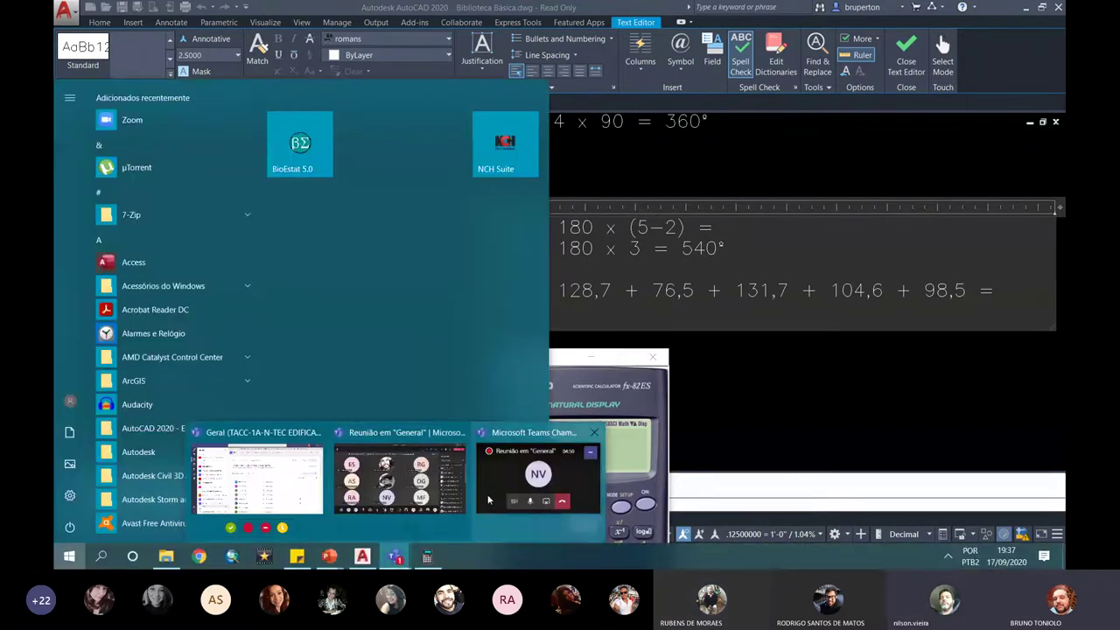
In the Teams meeting, dismiss the recording notice, show the chat, and minimize the window
{"action": "left_click", "coordinate": [408, 490]}
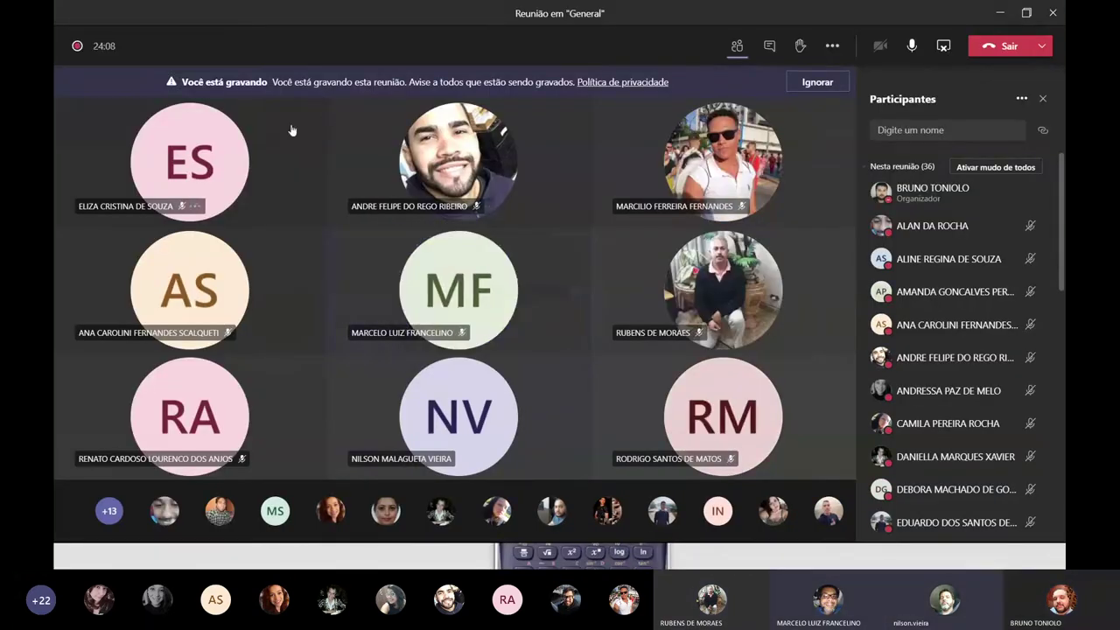
{"action": "left_click", "coordinate": [689, 385]}
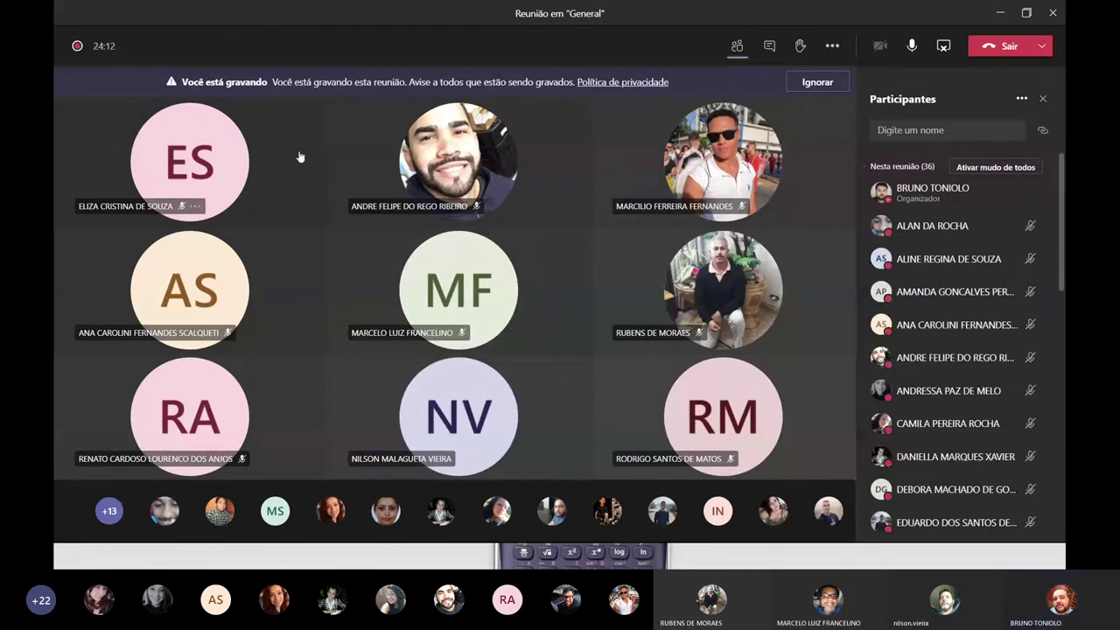
{"action": "left_click", "coordinate": [813, 85]}
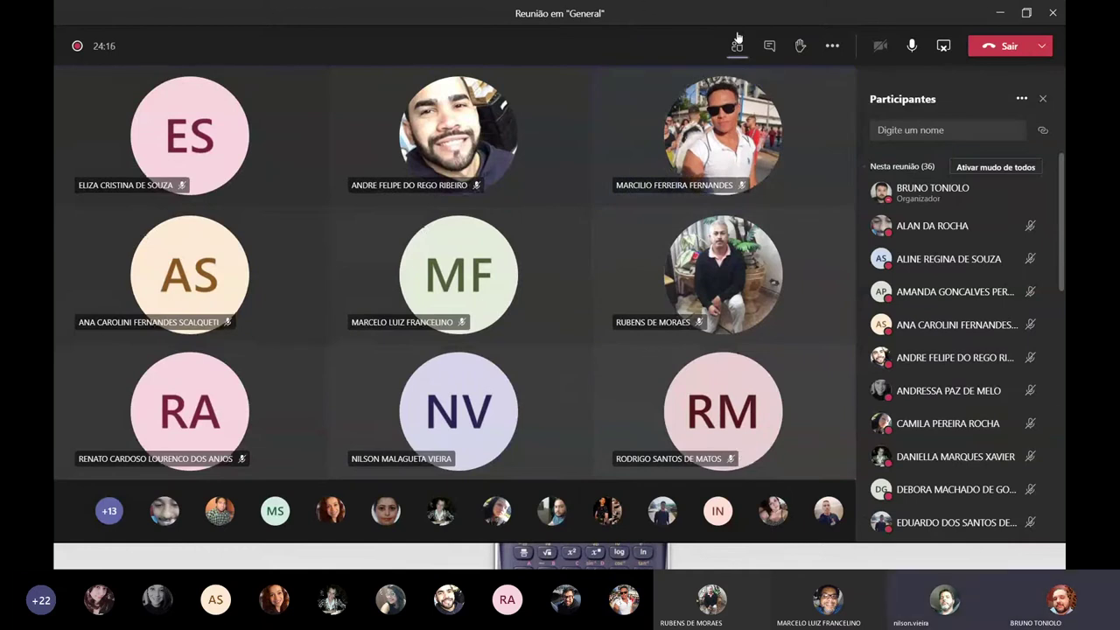
{"action": "left_click", "coordinate": [763, 48]}
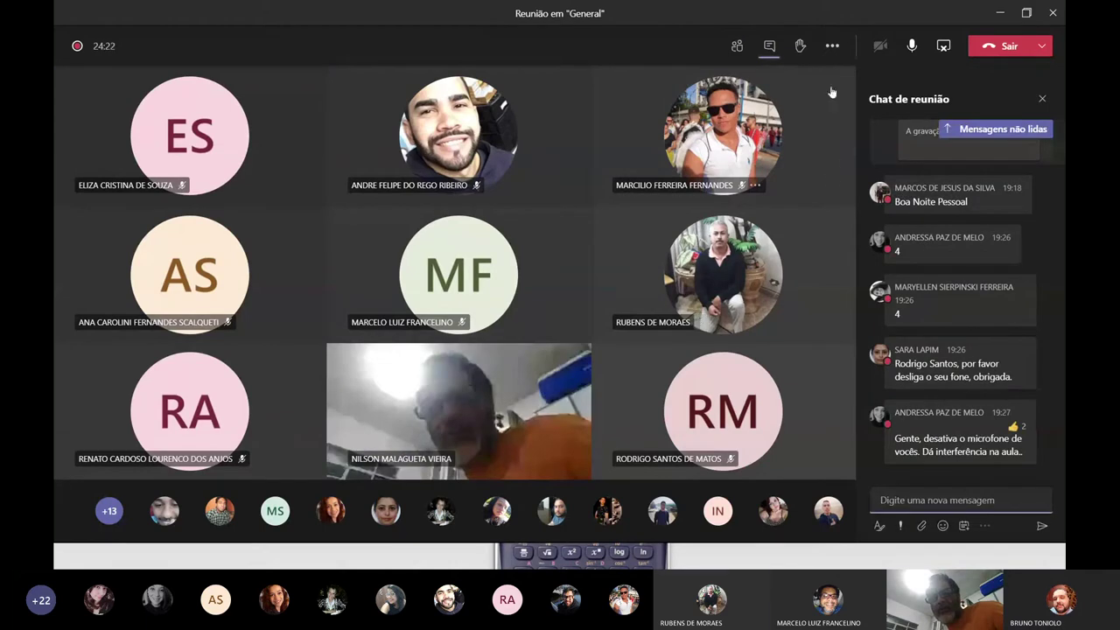
{"action": "left_click", "coordinate": [995, 20]}
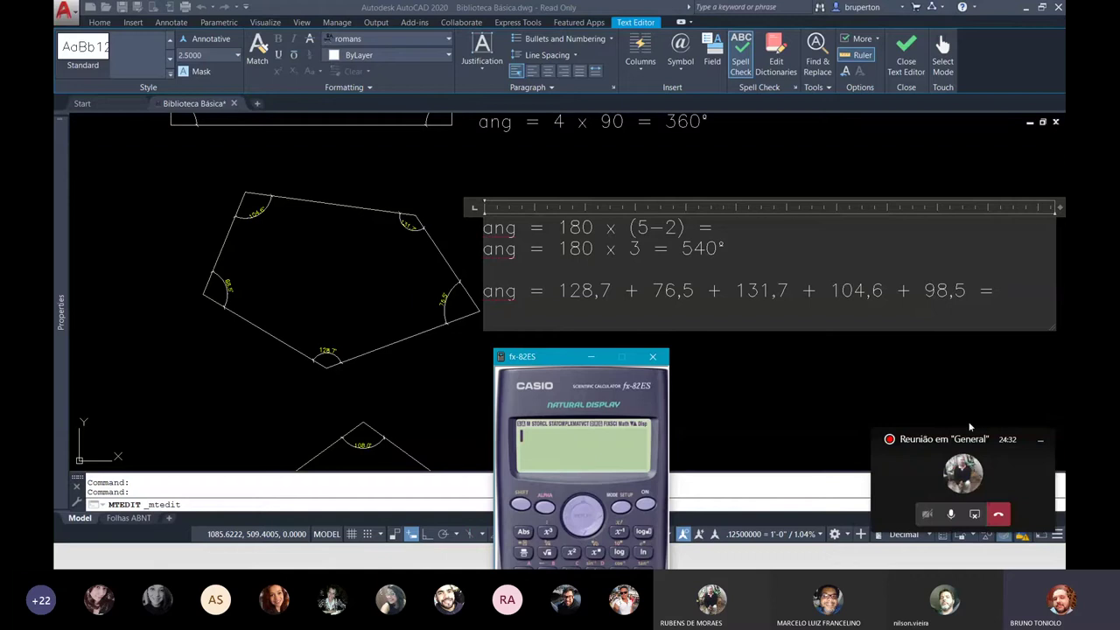
Hide the floating call window, return to AutoCAD, and move the calculator beside the formula text
{"action": "left_click", "coordinate": [1040, 440]}
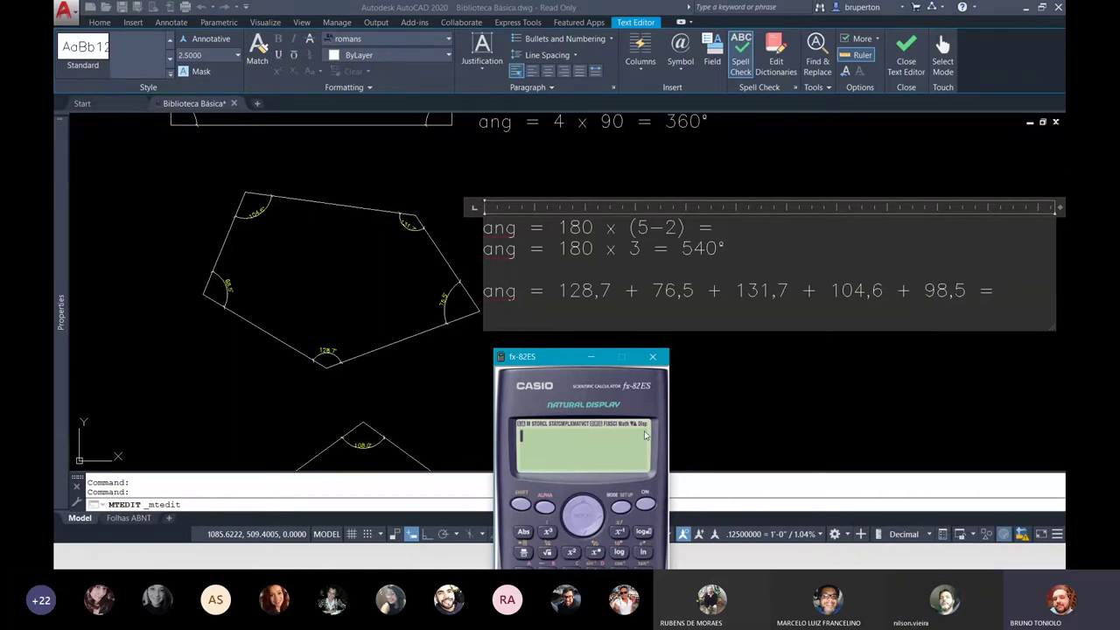
{"action": "key", "text": "super"}
{"action": "left_click", "coordinate": [743, 404]}
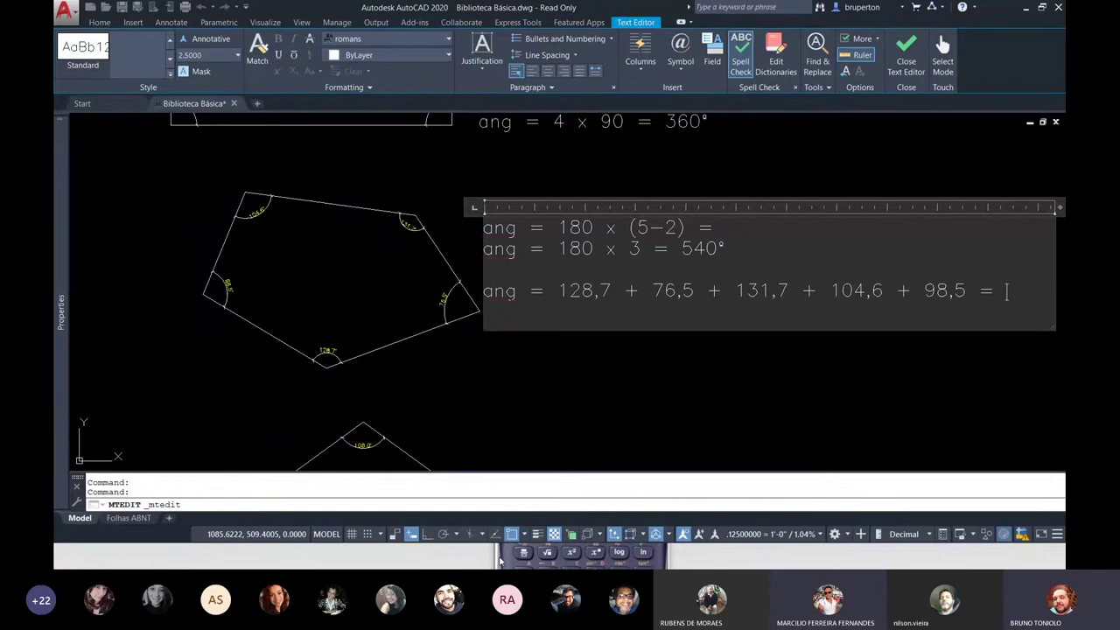
{"action": "left_click", "coordinate": [498, 558]}
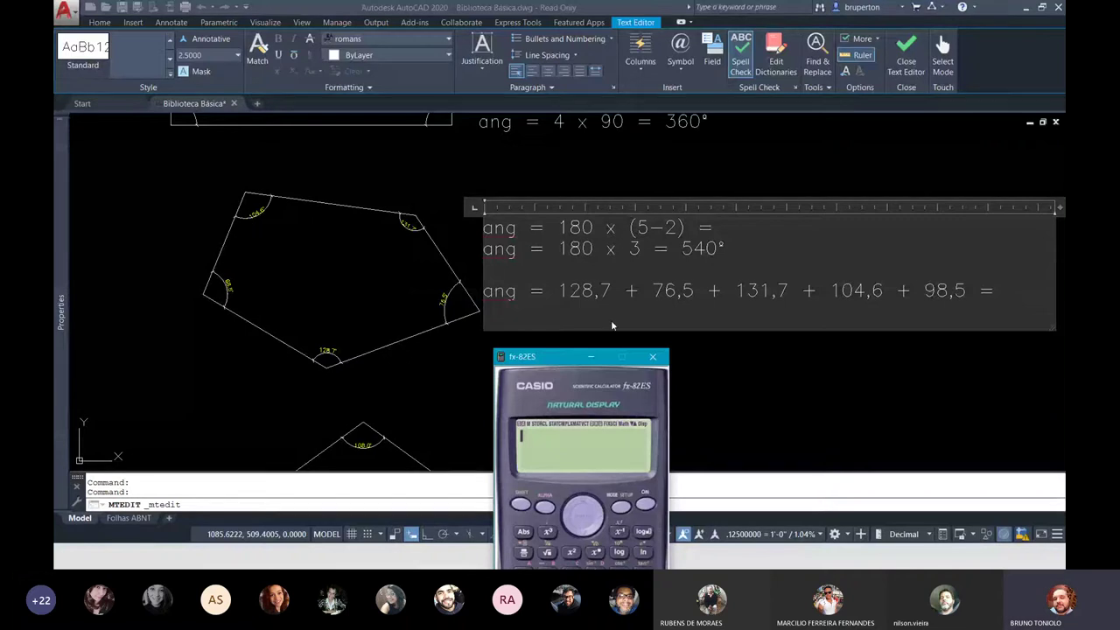
{"action": "mouse_move", "coordinate": [566, 347]}
{"action": "left_mouse_down"}
{"action": "mouse_move", "coordinate": [433, 272]}
{"action": "mouse_move", "coordinate": [280, 138]}
{"action": "left_mouse_up"}
Sum 128.7 + 76.5 + 131.7 + 104.6 + 98.5 on the calculator, fixing a typo, to get 540
{"action": "type", "text": "128"}
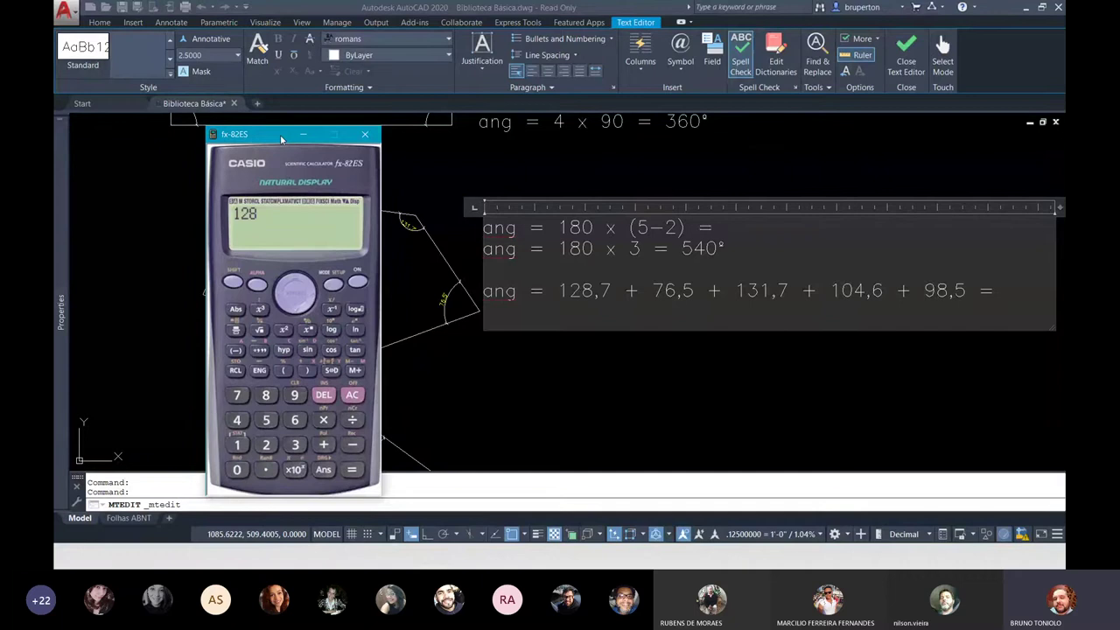
{"action": "type", "text": "7"}
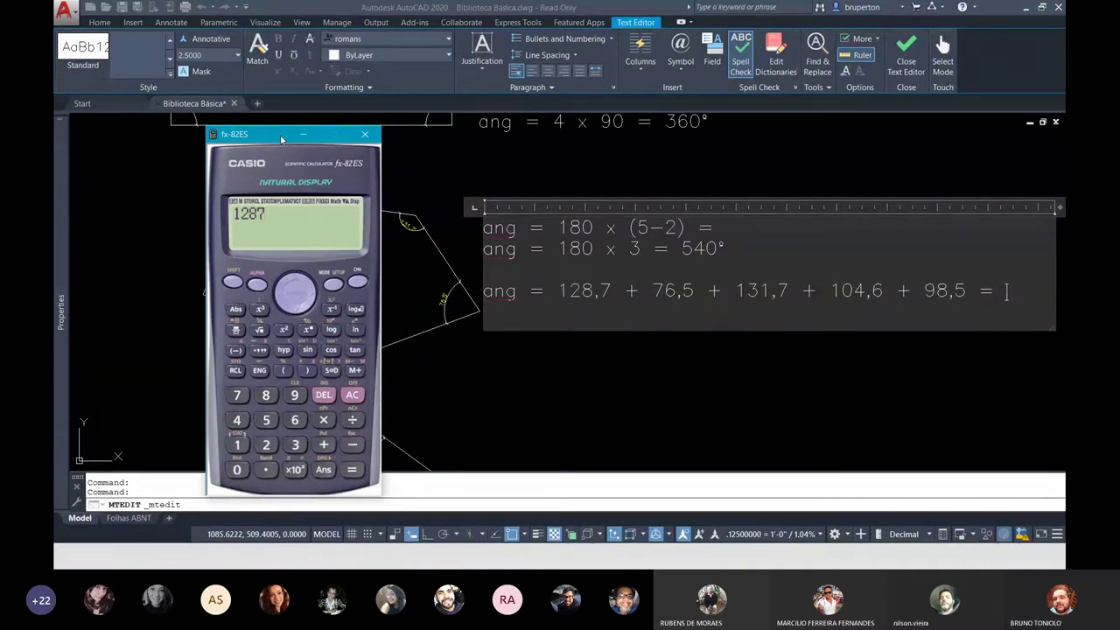
{"action": "key", "text": "BackSpace"}
{"action": "type", "text": ".7"}
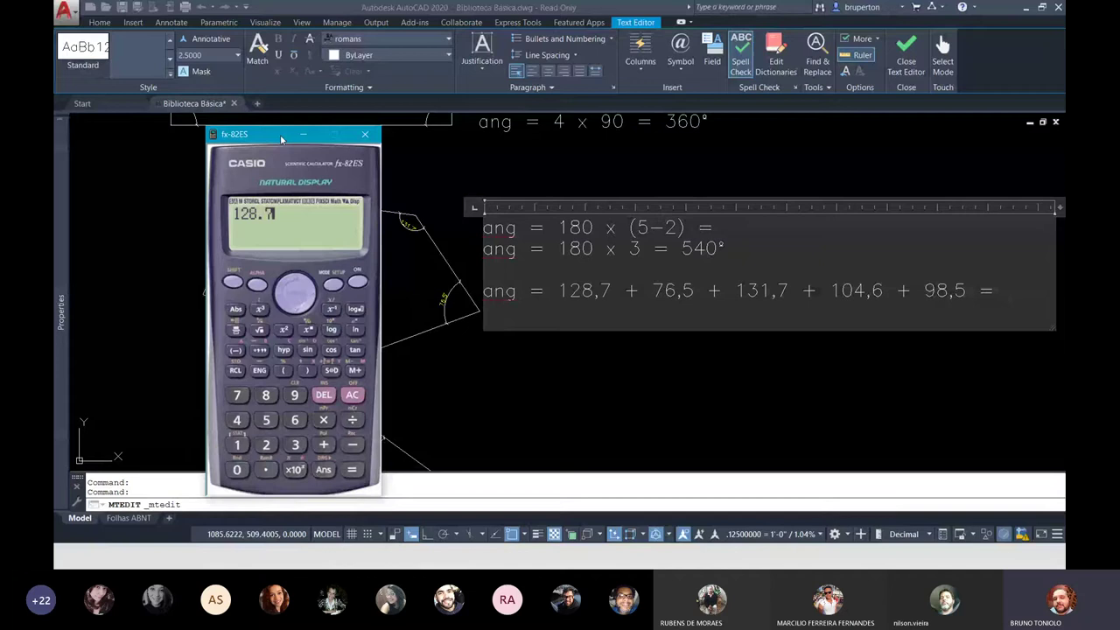
{"action": "type", "text": "+76.5+"}
{"action": "type", "text": "131."}
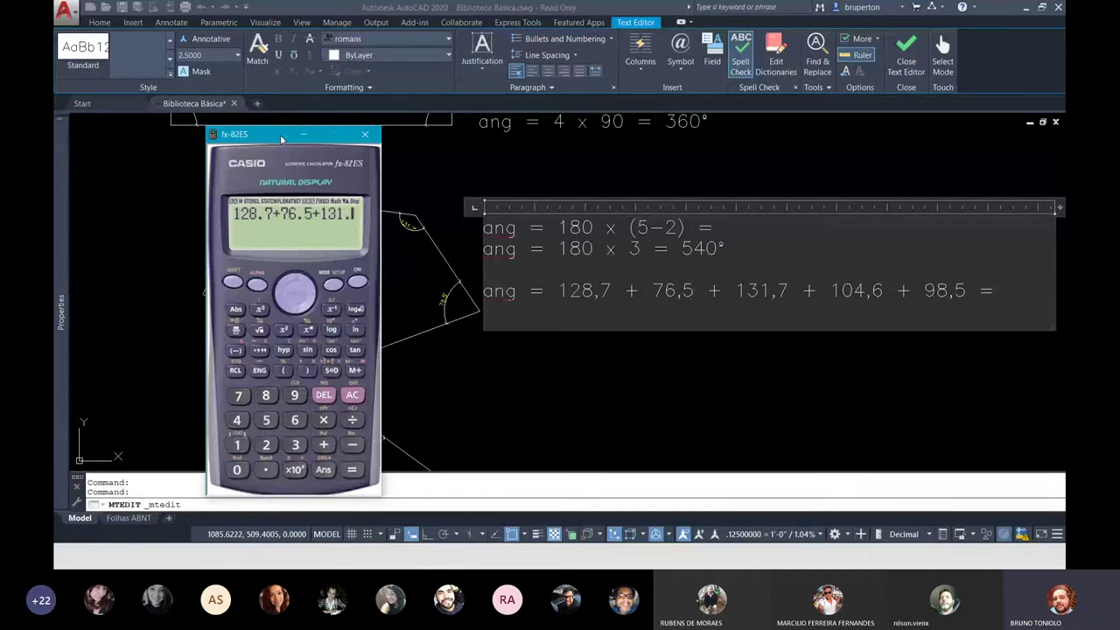
{"action": "type", "text": "7+104"}
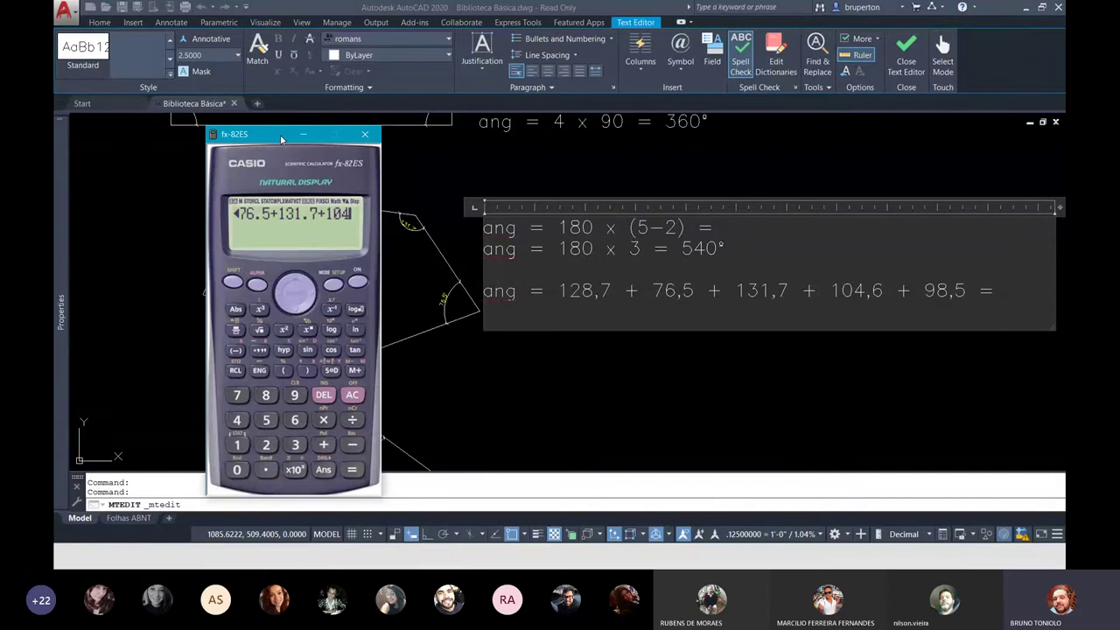
{"action": "type", "text": ".6+98.5"}
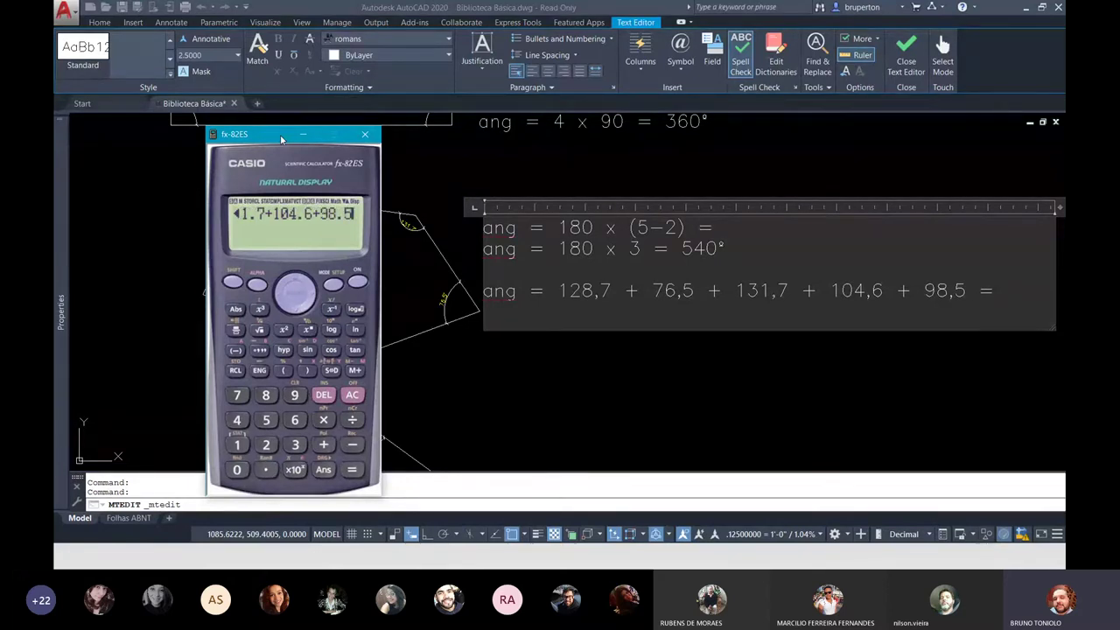
{"action": "key", "text": "Return"}
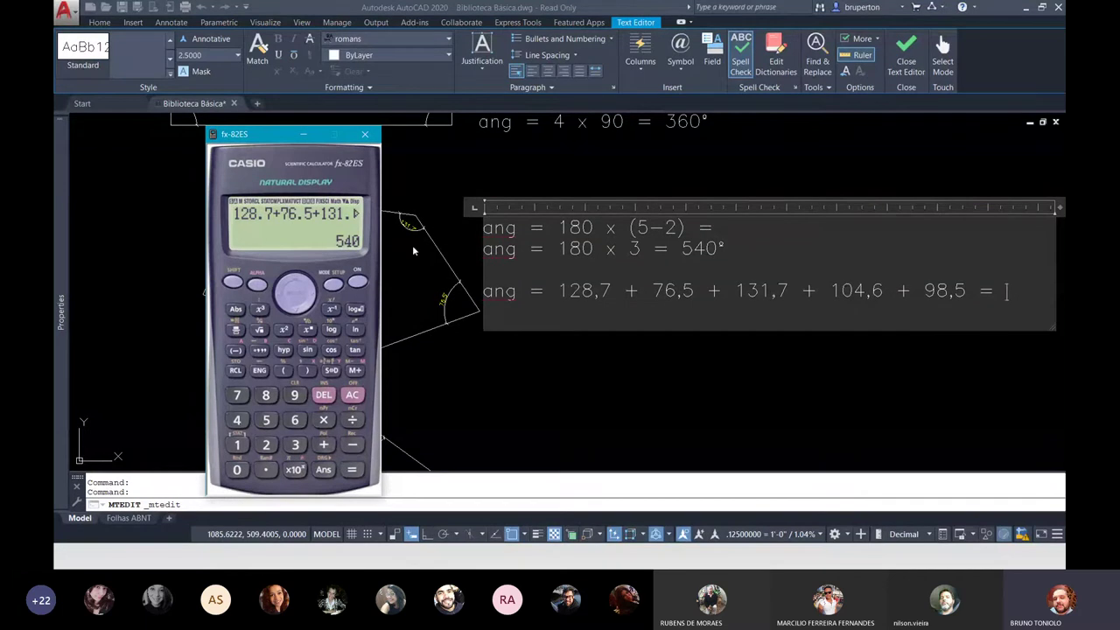
{"action": "type", "text": "5"}
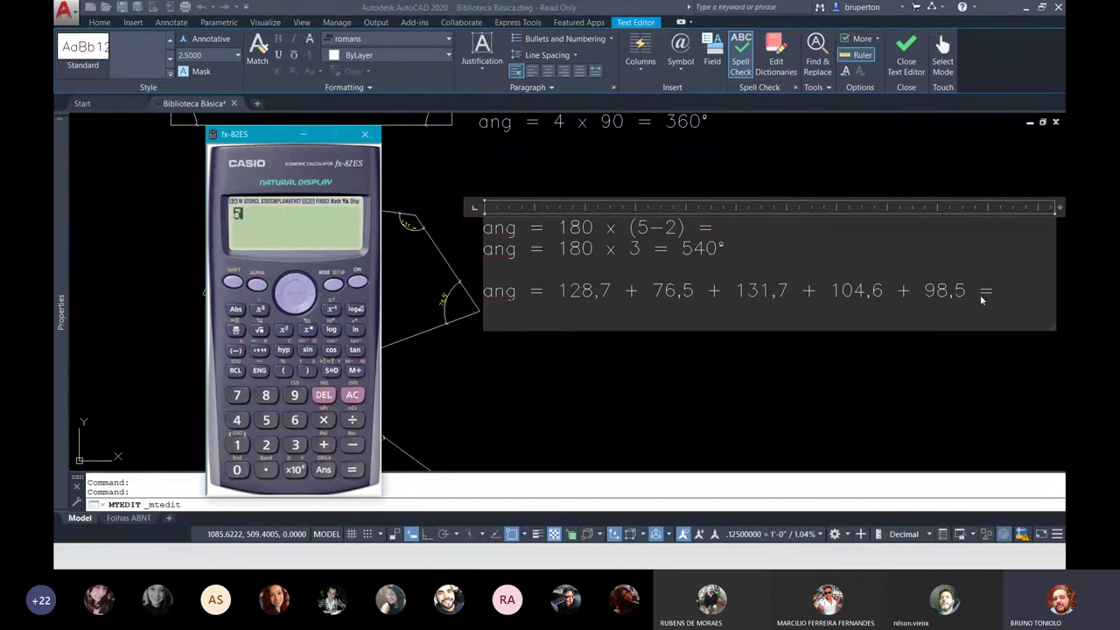
{"action": "left_click", "coordinate": [1000, 302]}
End the irregular pentagon's sum line with '540°' and close the text editor
{"action": "type", "text": "540"}
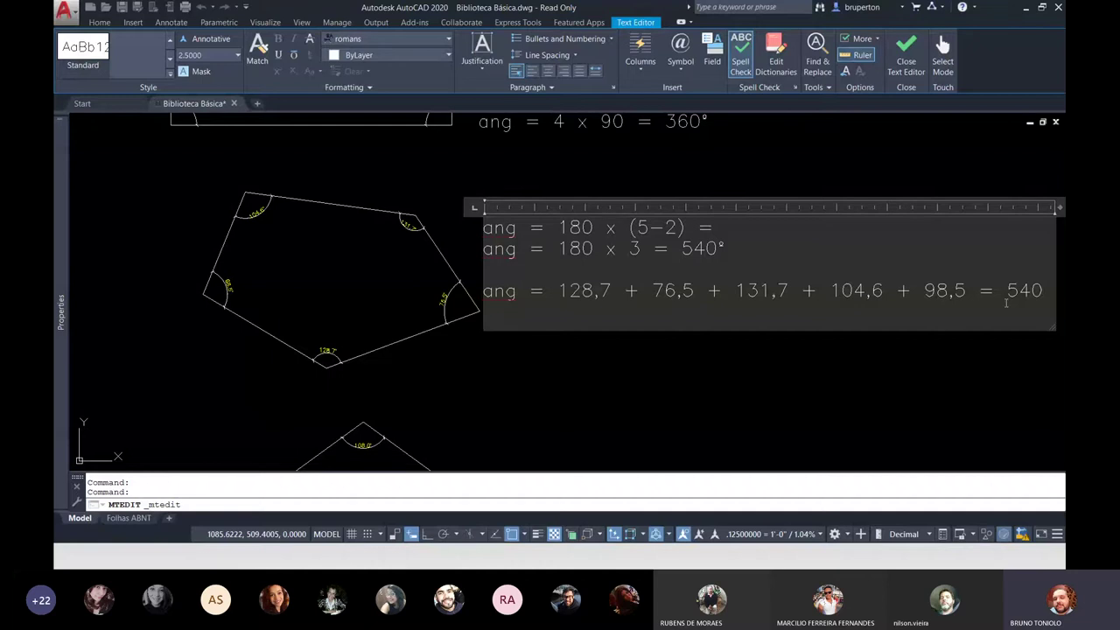
{"action": "type", "text": "°"}
{"action": "key", "text": "ctrl+Return"}
{"action": "scroll", "coordinate": [510, 235], "scroll_direction": "down", "scroll_amount": 3}
{"action": "scroll", "coordinate": [510, 234], "scroll_direction": "down", "scroll_amount": 2}
{"action": "scroll", "coordinate": [476, 180], "scroll_direction": "up", "scroll_amount": 5}
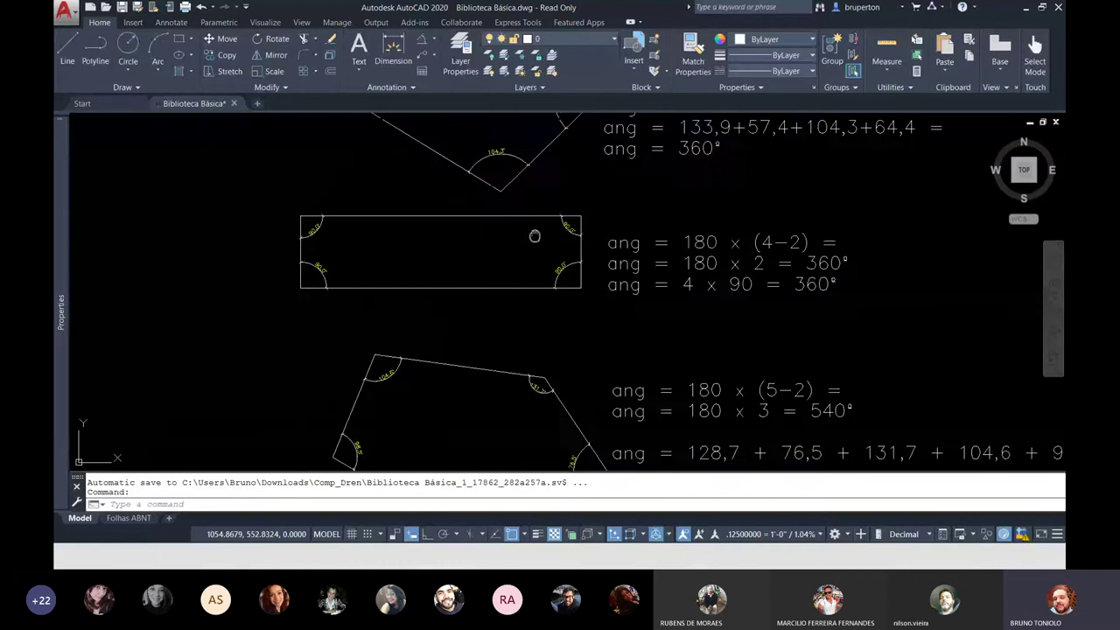
Pan and zoom to review the quadrilateral, rectangle and pentagons with their formulas
{"action": "middle_click_drag", "start_coordinate": [619, 258], "coordinate": [619, 359]}
{"action": "scroll", "coordinate": [619, 364], "scroll_direction": "down", "scroll_amount": 2}
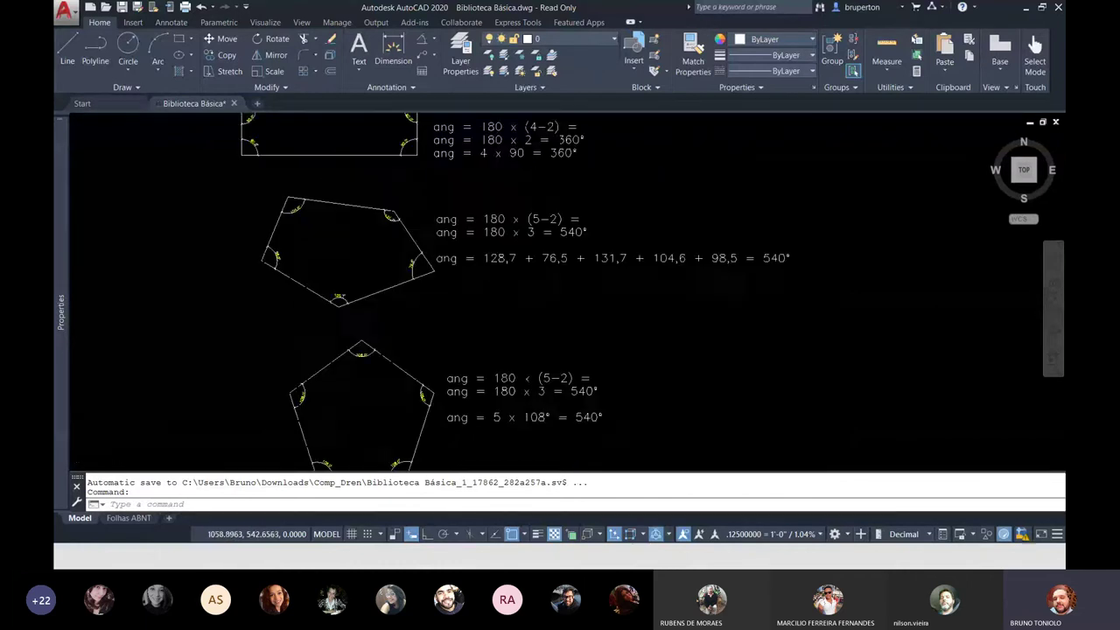
{"action": "middle_click_drag", "start_coordinate": [517, 300], "coordinate": [534, 384]}
{"action": "scroll", "coordinate": [536, 226], "scroll_direction": "up", "scroll_amount": 4}
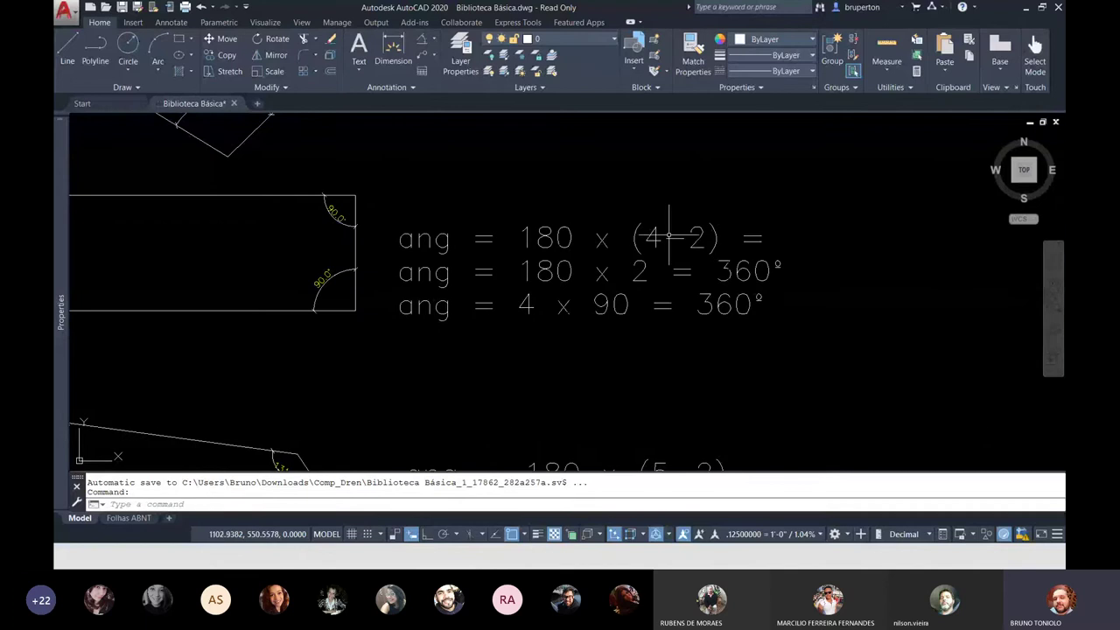
{"action": "scroll", "coordinate": [618, 198], "scroll_direction": "down", "scroll_amount": 2}
{"action": "scroll", "coordinate": [555, 229], "scroll_direction": "down", "scroll_amount": 2}
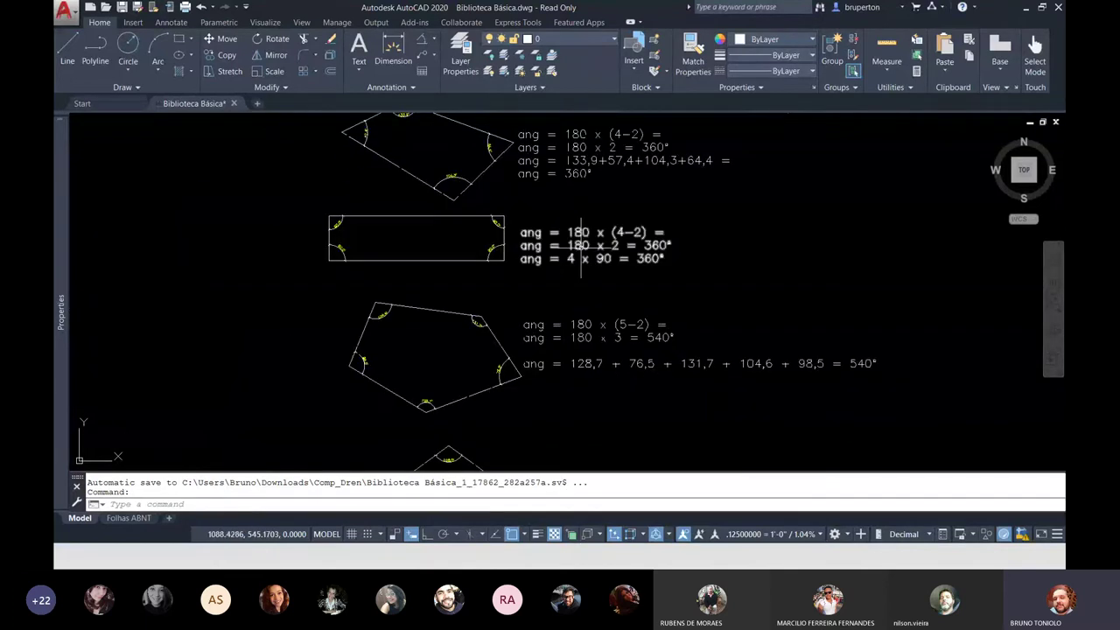
{"action": "key", "text": "super"}
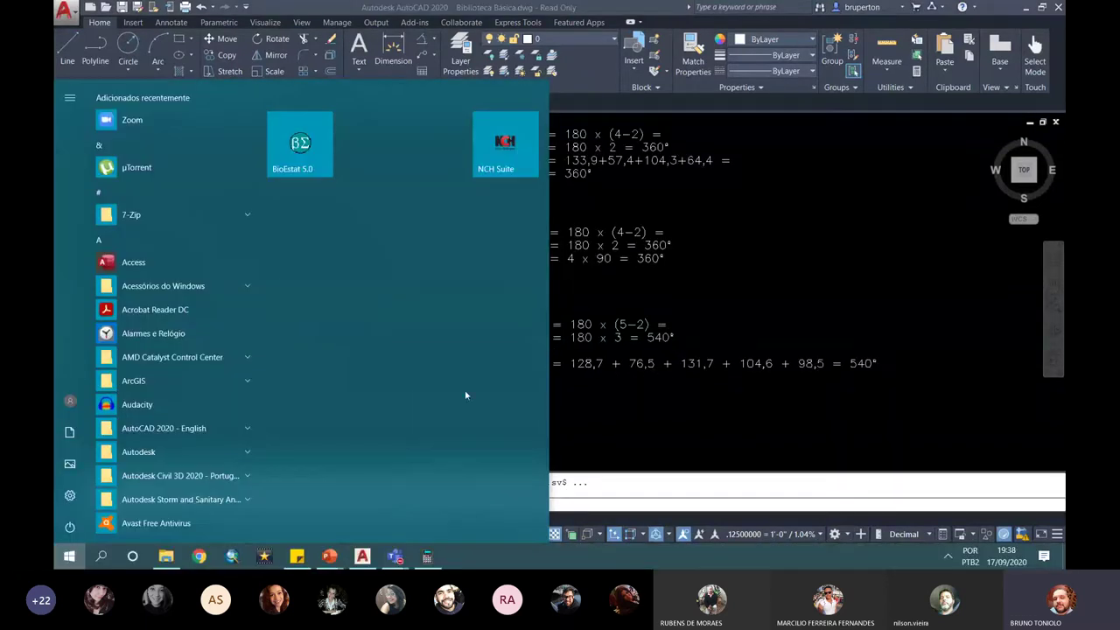
Return to the PowerPoint slideshow and advance two slides to the external-angle sum slide
{"action": "mouse_move", "coordinate": [329, 556]}
{"action": "left_click", "coordinate": [411, 498]}
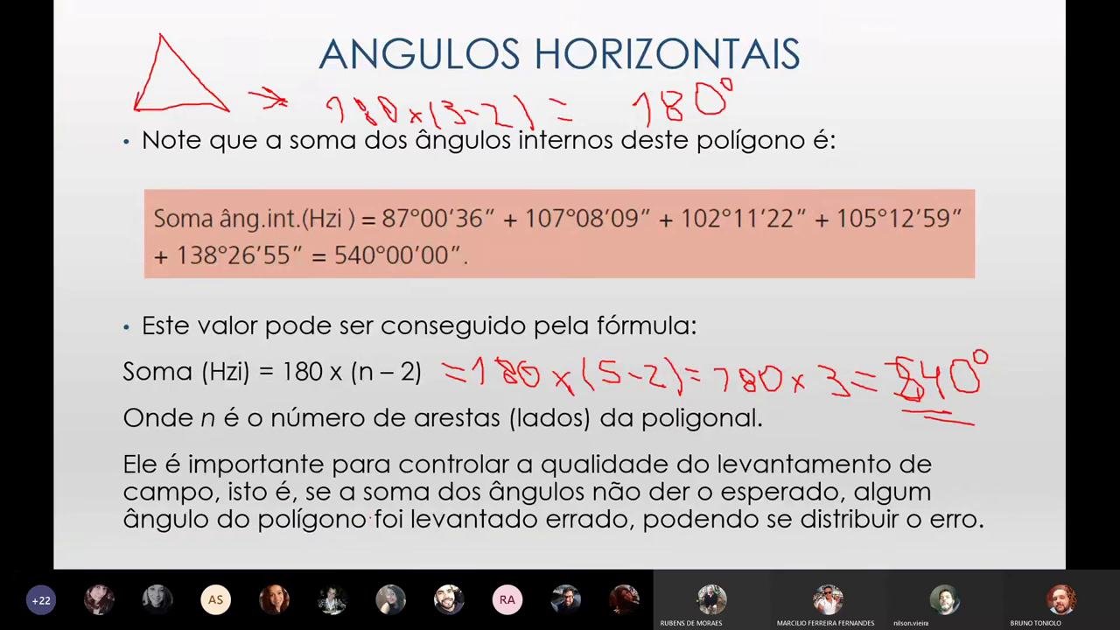
{"action": "key", "text": "Right"}
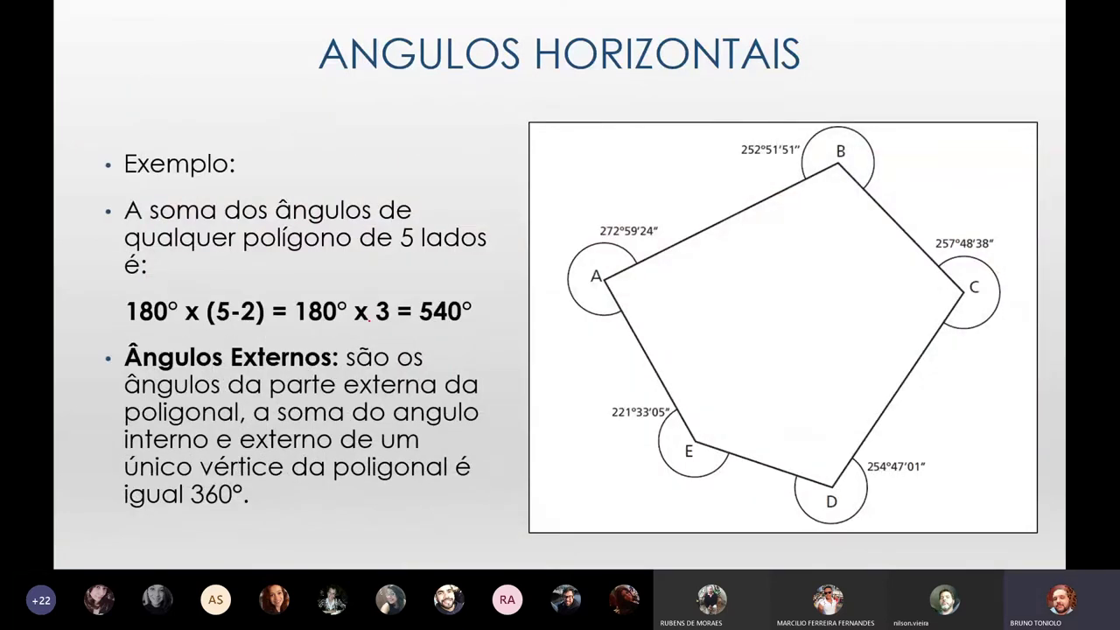
{"action": "key", "text": "Right"}
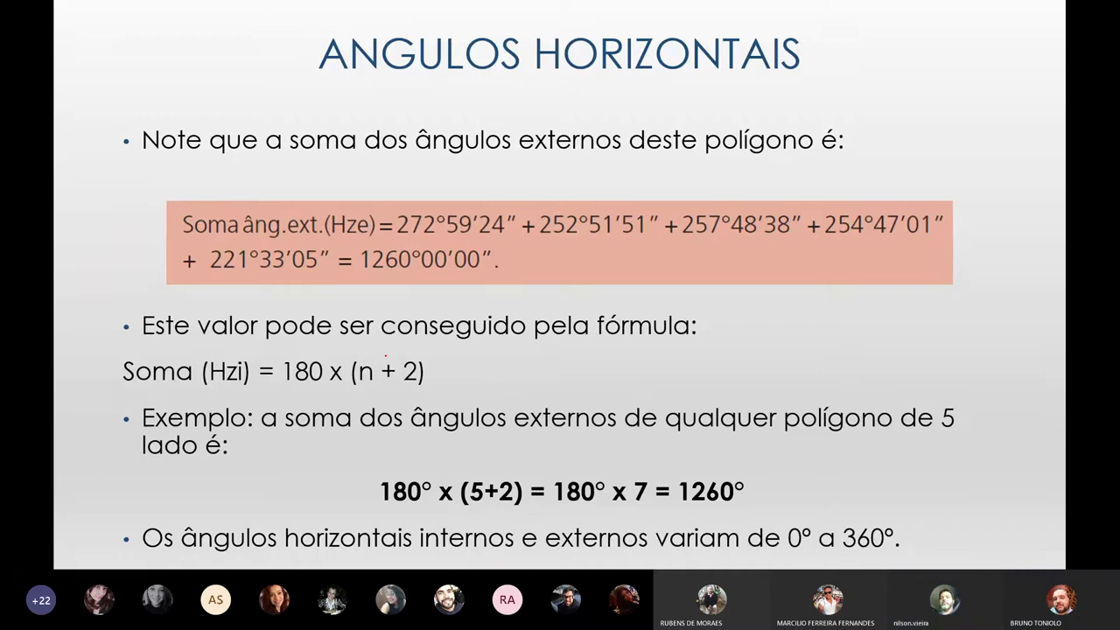
{"action": "key", "text": "super"}
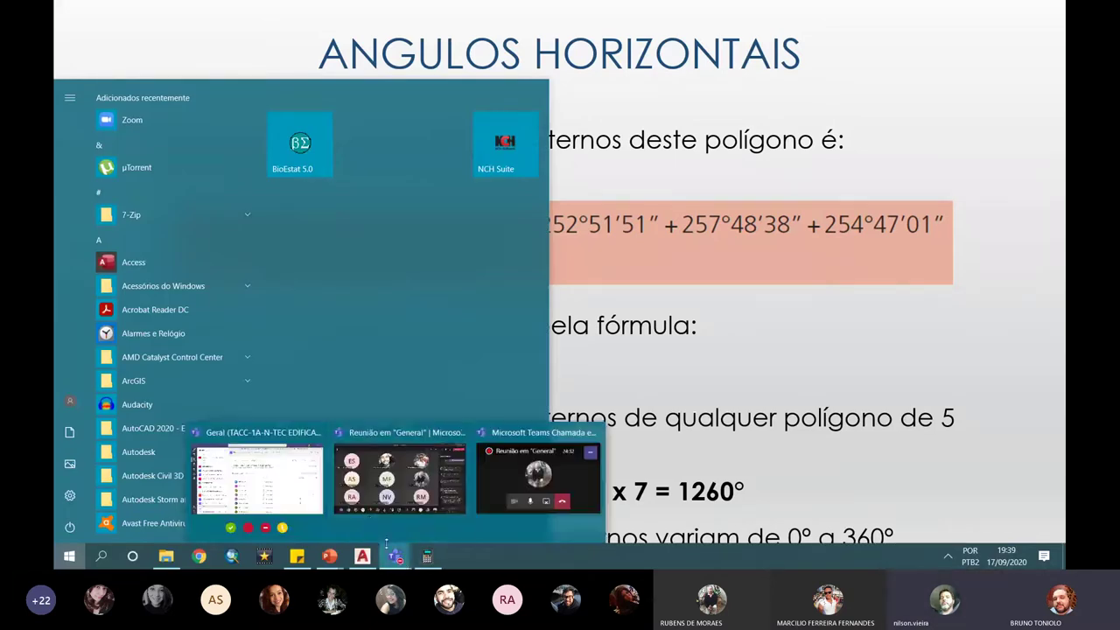
Return to AutoCAD and pan and zoom to review the top polygon's angle formulas
{"action": "left_click", "coordinate": [467, 452]}
{"action": "scroll", "coordinate": [573, 200], "scroll_direction": "up", "scroll_amount": 2}
{"action": "middle_click_drag", "start_coordinate": [602, 136], "coordinate": [558, 235]}
{"action": "scroll", "coordinate": [557, 234], "scroll_direction": "up", "scroll_amount": 4}
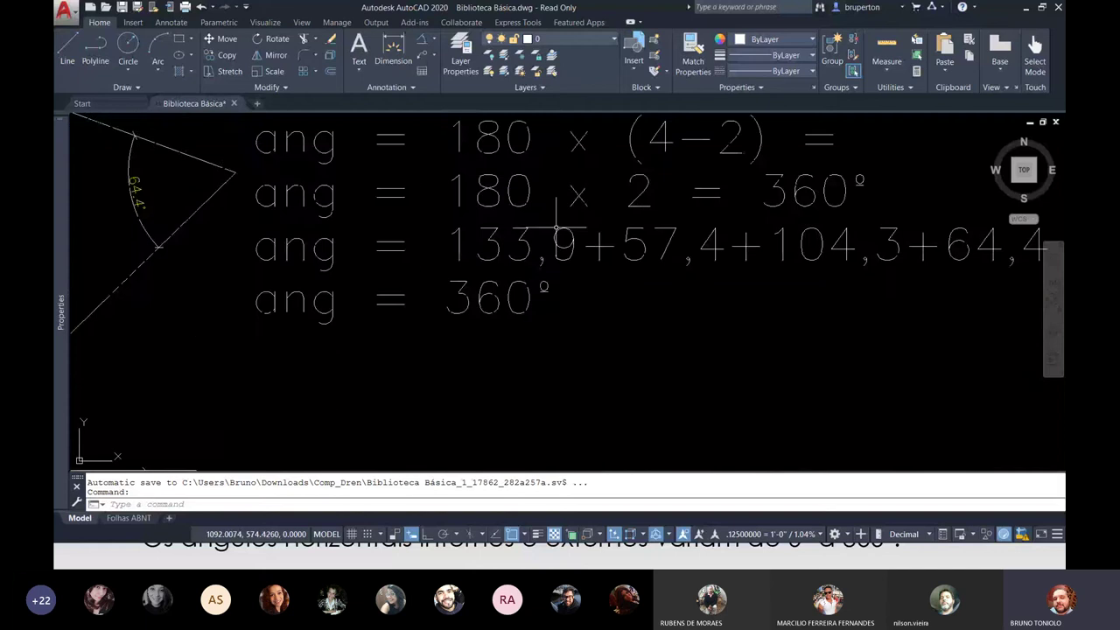
{"action": "scroll", "coordinate": [556, 227], "scroll_direction": "down", "scroll_amount": 2}
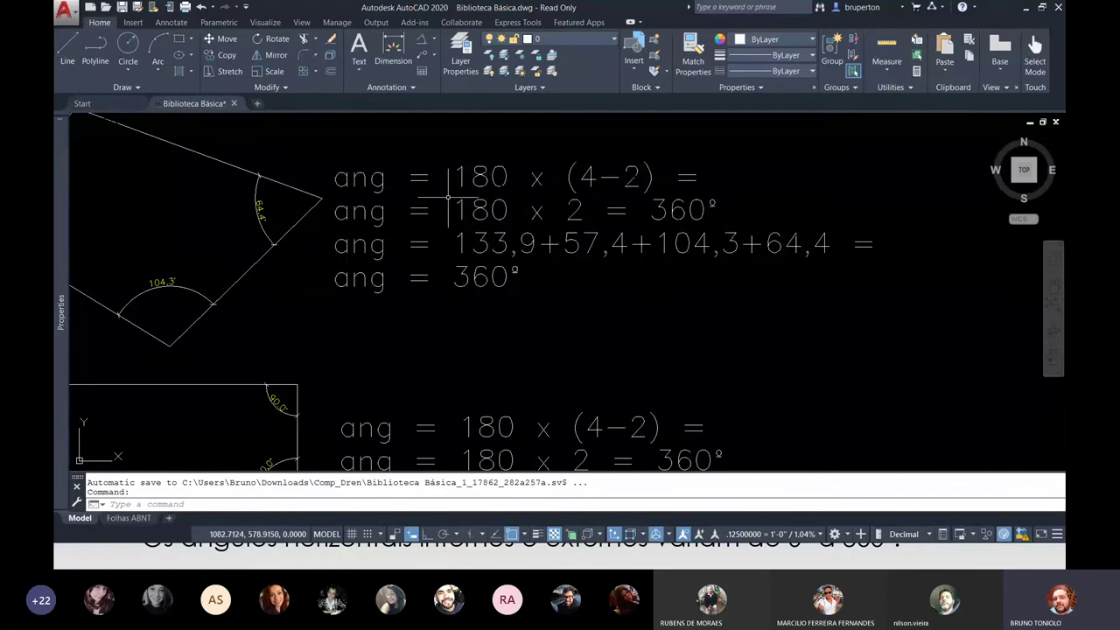
{"action": "middle_click_drag", "start_coordinate": [514, 167], "coordinate": [525, 243]}
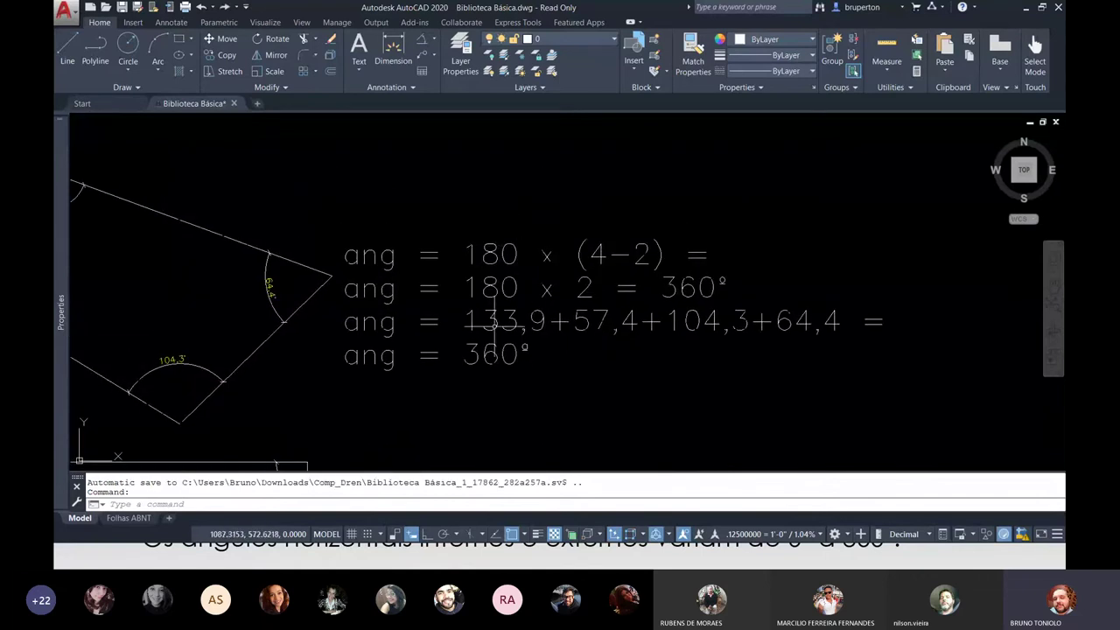
{"action": "scroll", "coordinate": [500, 254], "scroll_direction": "down", "scroll_amount": 2}
{"action": "scroll", "coordinate": [503, 262], "scroll_direction": "up", "scroll_amount": 2}
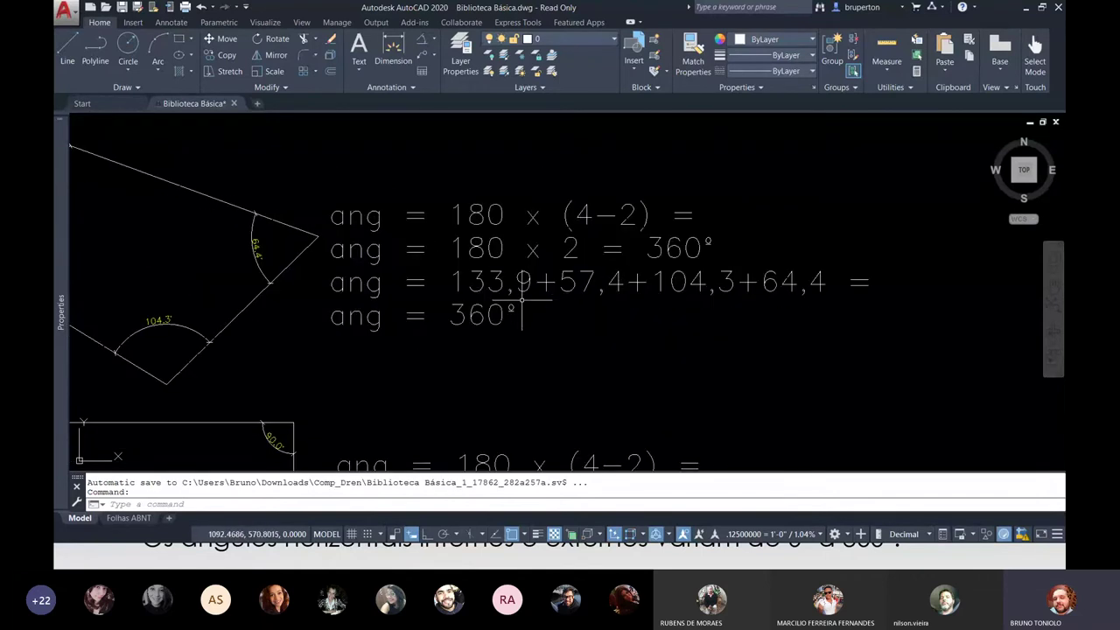
{"action": "scroll", "coordinate": [498, 274], "scroll_direction": "up", "scroll_amount": 5}
{"action": "scroll", "coordinate": [498, 275], "scroll_direction": "down", "scroll_amount": 2}
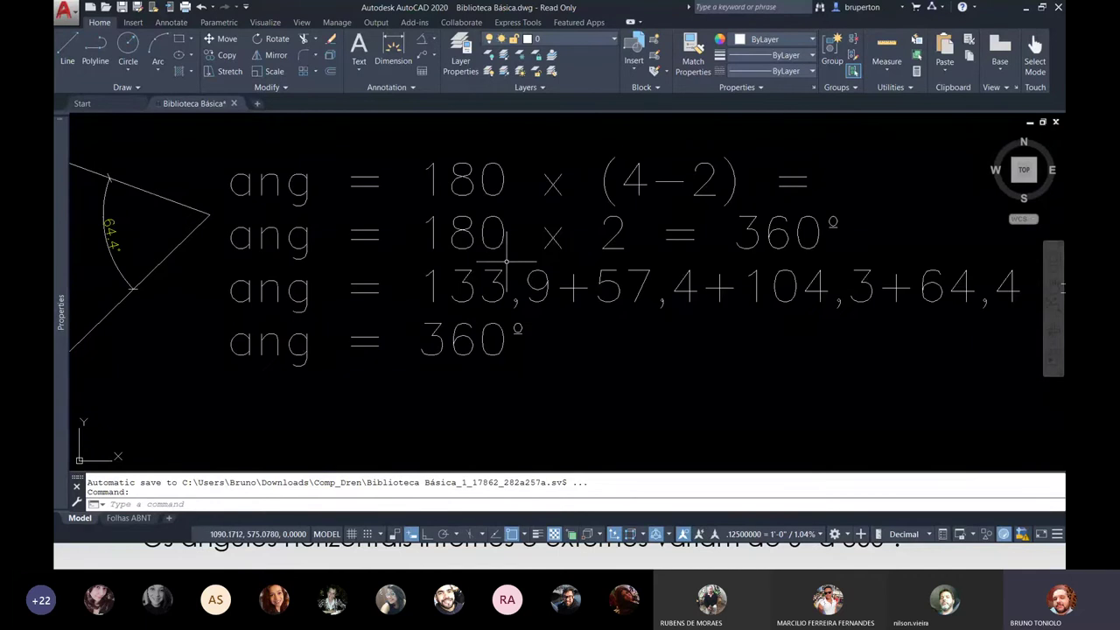
Pan to inspect the quadrilateral's 64,4 angle and the rectangle's 90° angles
{"action": "middle_click_drag", "start_coordinate": [513, 250], "coordinate": [860, 300]}
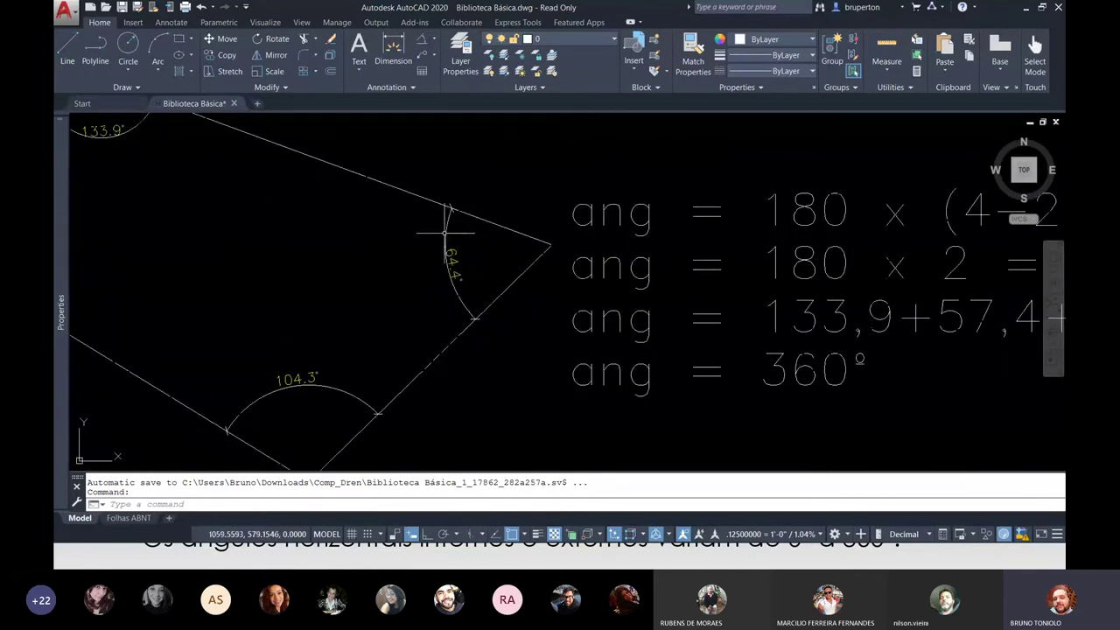
{"action": "scroll", "coordinate": [455, 251], "scroll_direction": "down", "scroll_amount": 2}
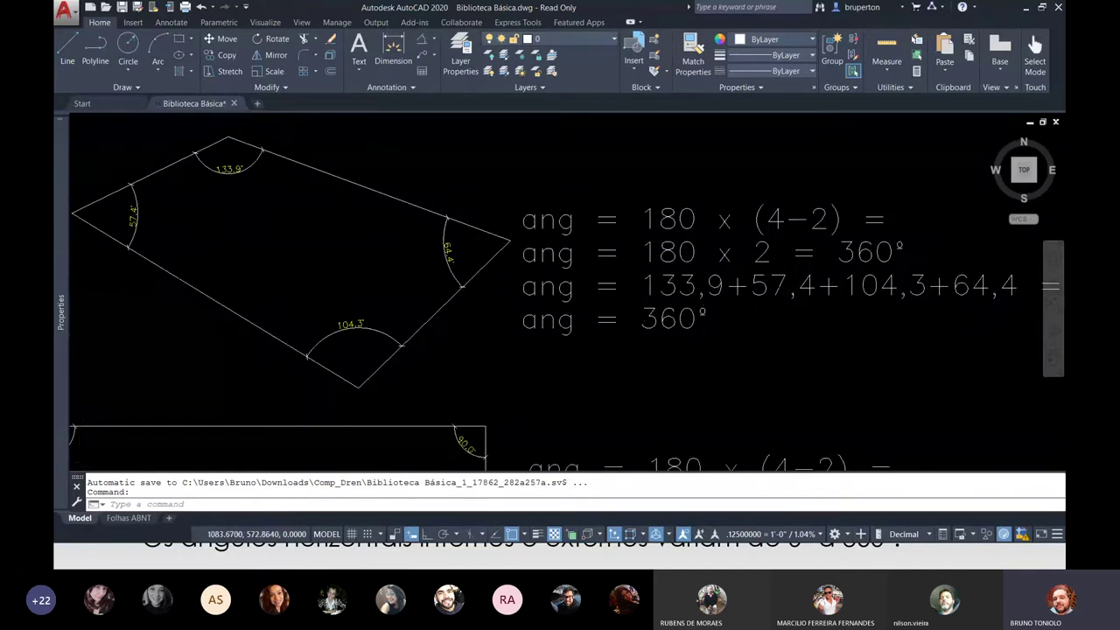
{"action": "scroll", "coordinate": [636, 285], "scroll_direction": "down", "scroll_amount": 2}
{"action": "mouse_move", "coordinate": [628, 335]}
{"action": "middle_mouse_down"}
{"action": "mouse_move", "coordinate": [579, 321]}
{"action": "mouse_move", "coordinate": [569, 251]}
{"action": "middle_mouse_up"}
{"action": "middle_click_drag", "start_coordinate": [617, 206], "coordinate": [637, 254]}
{"action": "scroll", "coordinate": [637, 253], "scroll_direction": "up", "scroll_amount": 2}
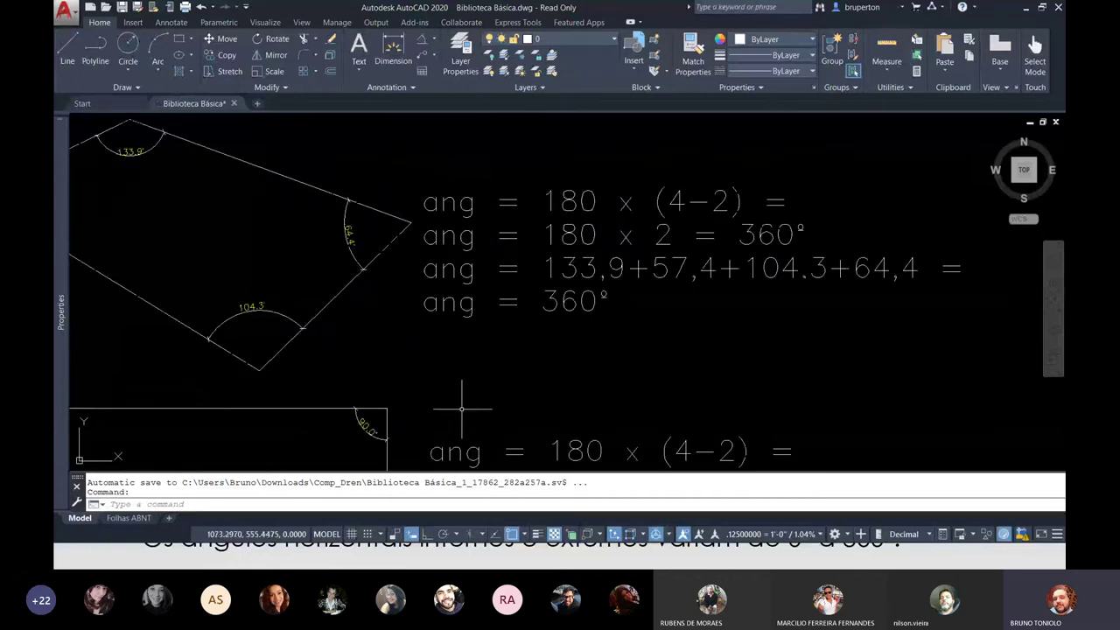
{"action": "key", "text": "super"}
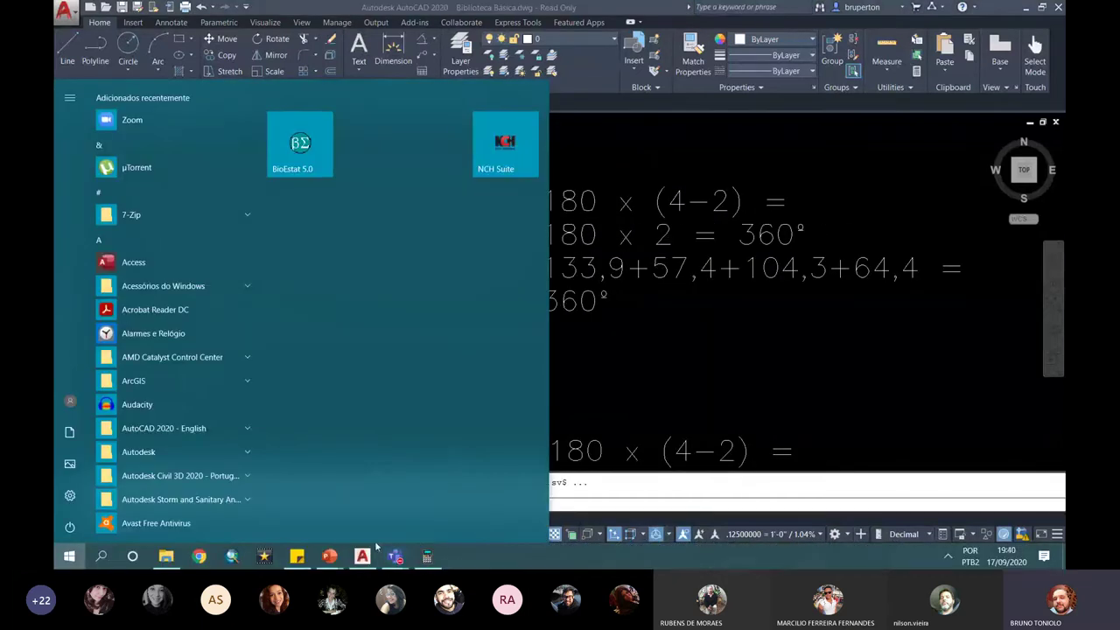
Bring the PowerPoint slideshow forward, revisit the pentagon example slide, then return to the 1260° exterior-angle slide
{"action": "mouse_move", "coordinate": [329, 556]}
{"action": "left_click", "coordinate": [372, 518]}
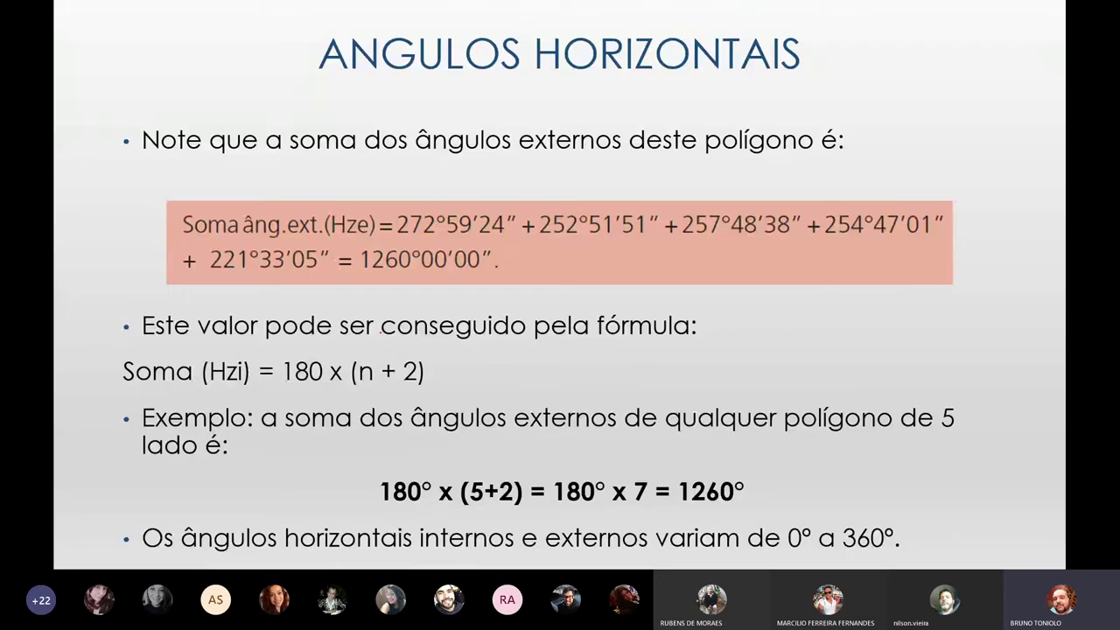
{"action": "key", "text": "Left"}
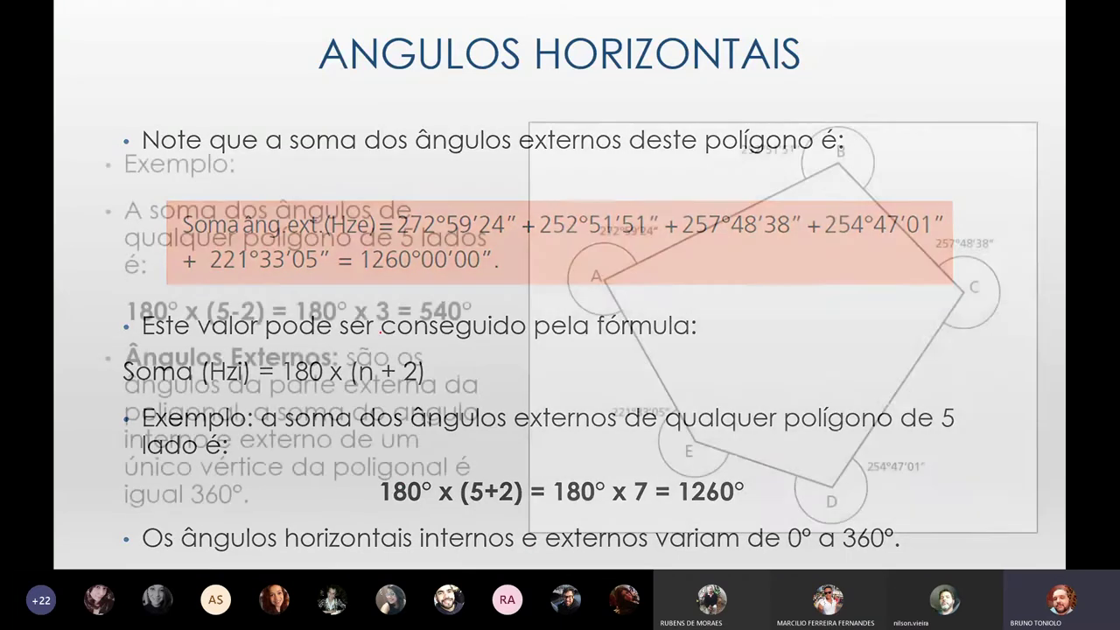
{"action": "key", "text": "Right"}
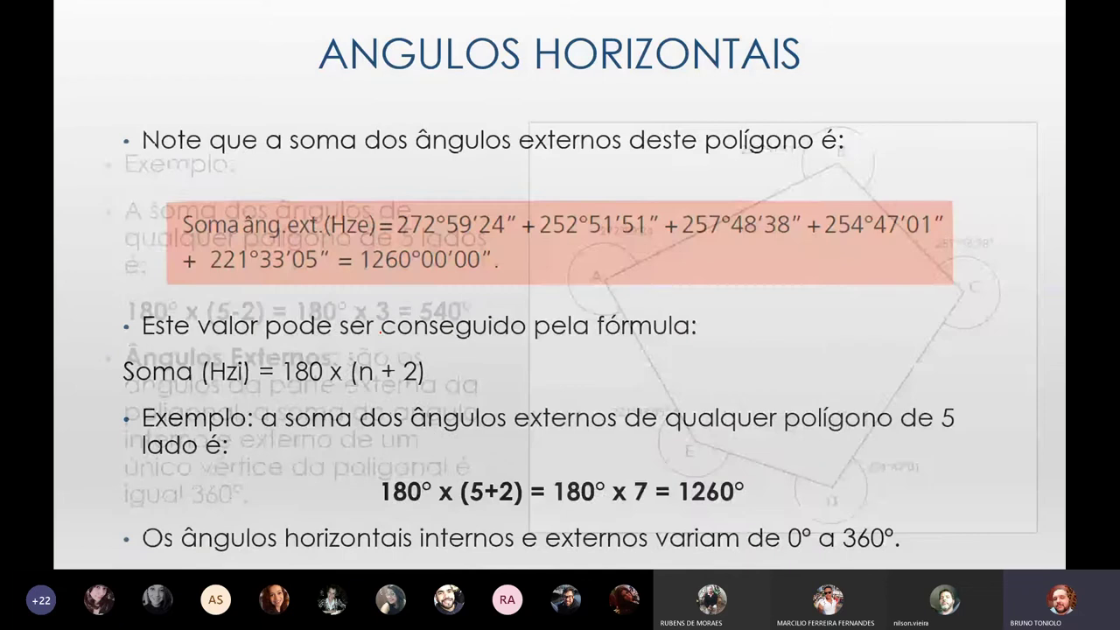
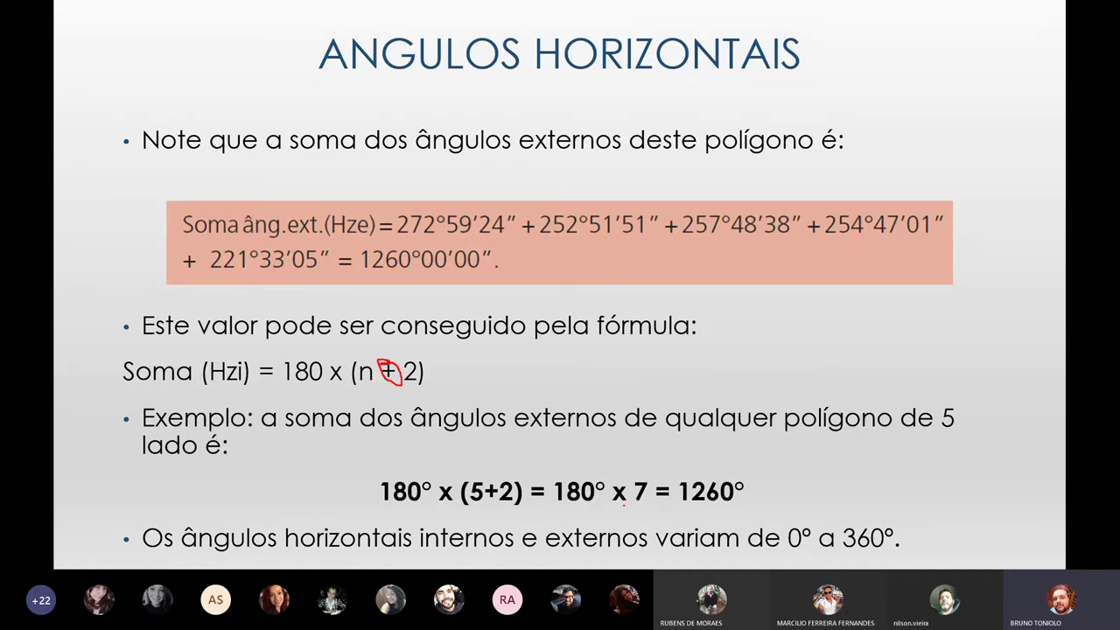
Circle the 1260° result, advance to the exercises slide, then switch to AutoCAD's 133.9° angle
{"action": "mouse_move", "coordinate": [680, 465]}
{"action": "left_mouse_down"}
{"action": "mouse_move", "coordinate": [728, 471]}
{"action": "mouse_move", "coordinate": [769, 509]}
{"action": "mouse_move", "coordinate": [693, 507]}
{"action": "mouse_move", "coordinate": [684, 467]}
{"action": "left_mouse_up"}
{"action": "key", "text": "Right"}
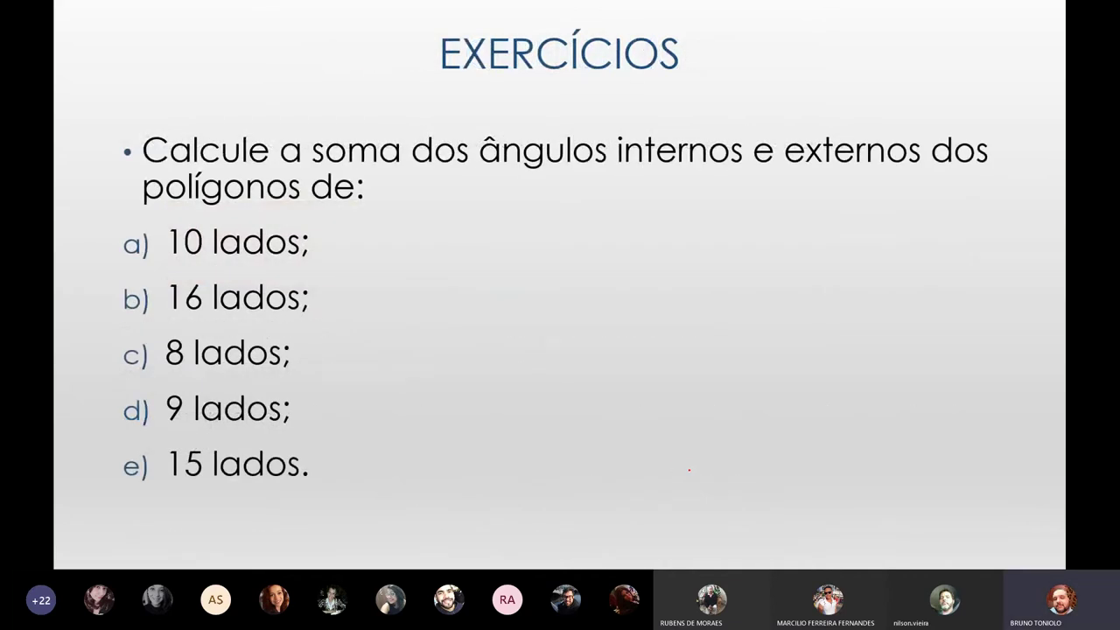
{"action": "key", "text": "super"}
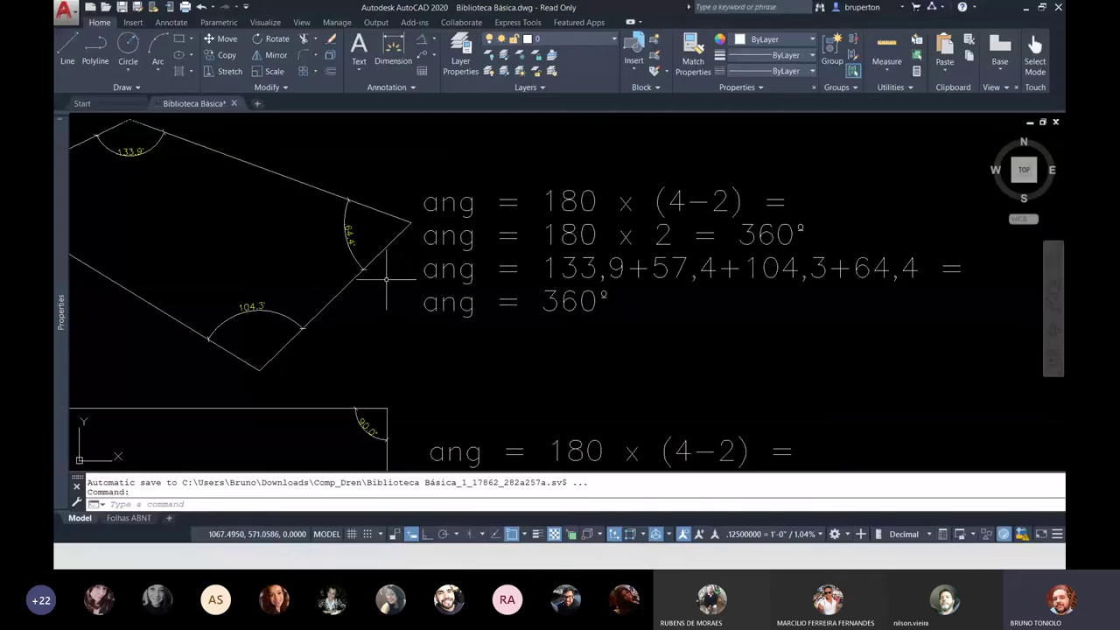
{"action": "middle_click_drag", "start_coordinate": [380, 277], "coordinate": [644, 420]}
{"action": "scroll", "coordinate": [512, 306], "scroll_direction": "up", "scroll_amount": 2}
{"action": "scroll", "coordinate": [563, 332], "scroll_direction": "up", "scroll_amount": 2}
{"action": "middle_click_drag", "start_coordinate": [563, 332], "coordinate": [484, 355]}
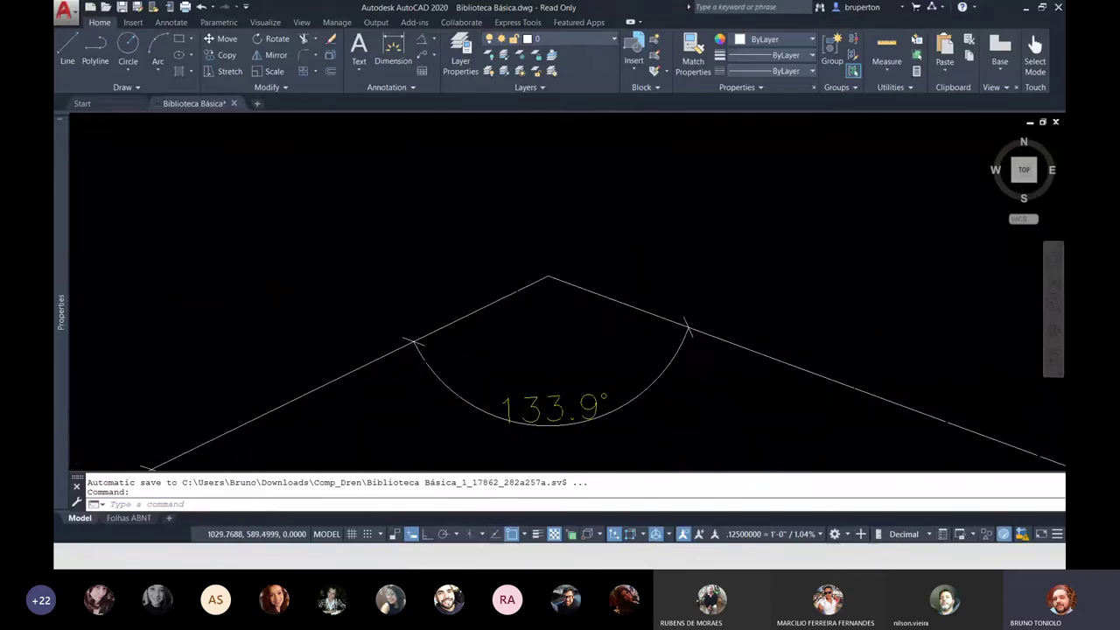
Copy the four polygon examples horizontally to the right with COPY and Ortho on
{"action": "left_click", "coordinate": [429, 44]}
{"action": "scroll", "coordinate": [569, 234], "scroll_direction": "down", "scroll_amount": 3}
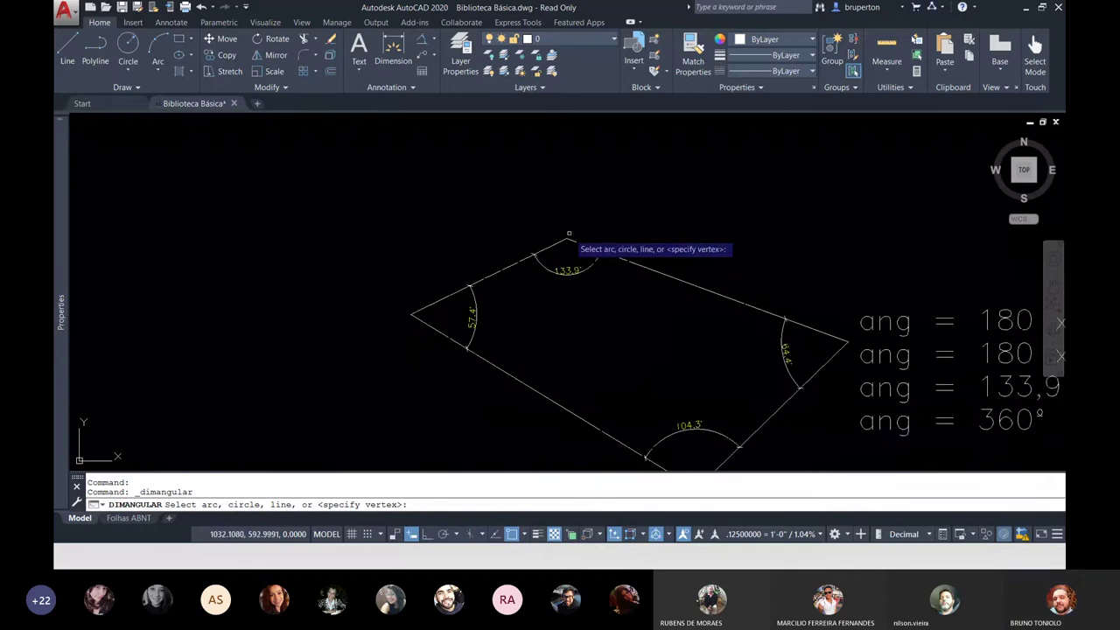
{"action": "scroll", "coordinate": [569, 235], "scroll_direction": "down", "scroll_amount": 3}
{"action": "key", "text": "Escape"}
{"action": "left_click", "coordinate": [517, 217]}
{"action": "left_click", "coordinate": [757, 447]}
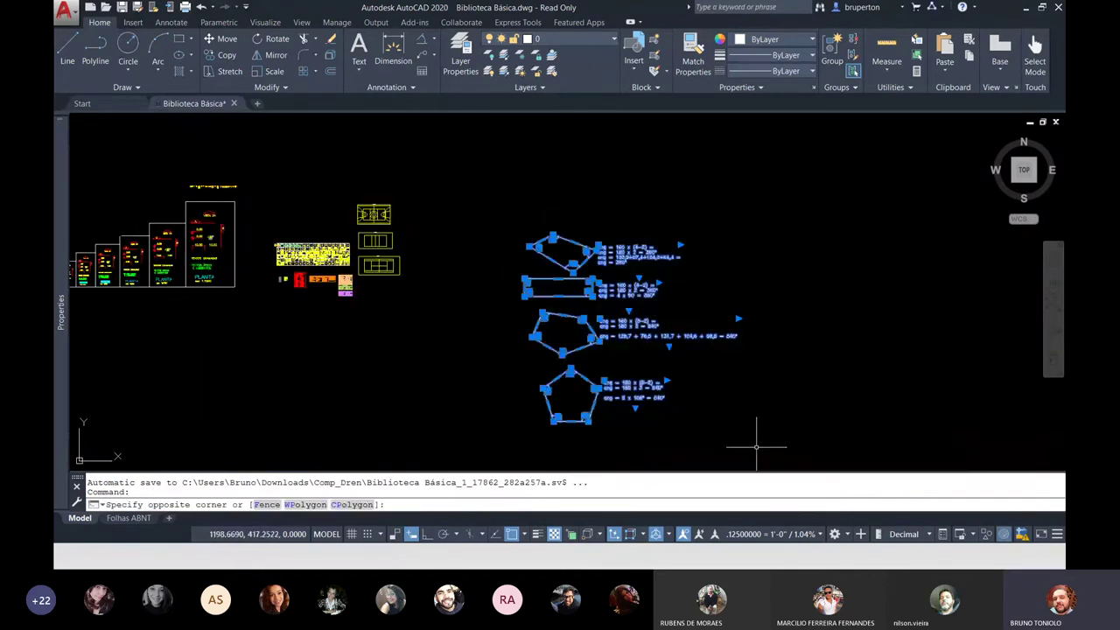
{"action": "type", "text": "co"}
{"action": "key", "text": "Return"}
{"action": "left_click", "coordinate": [603, 302]}
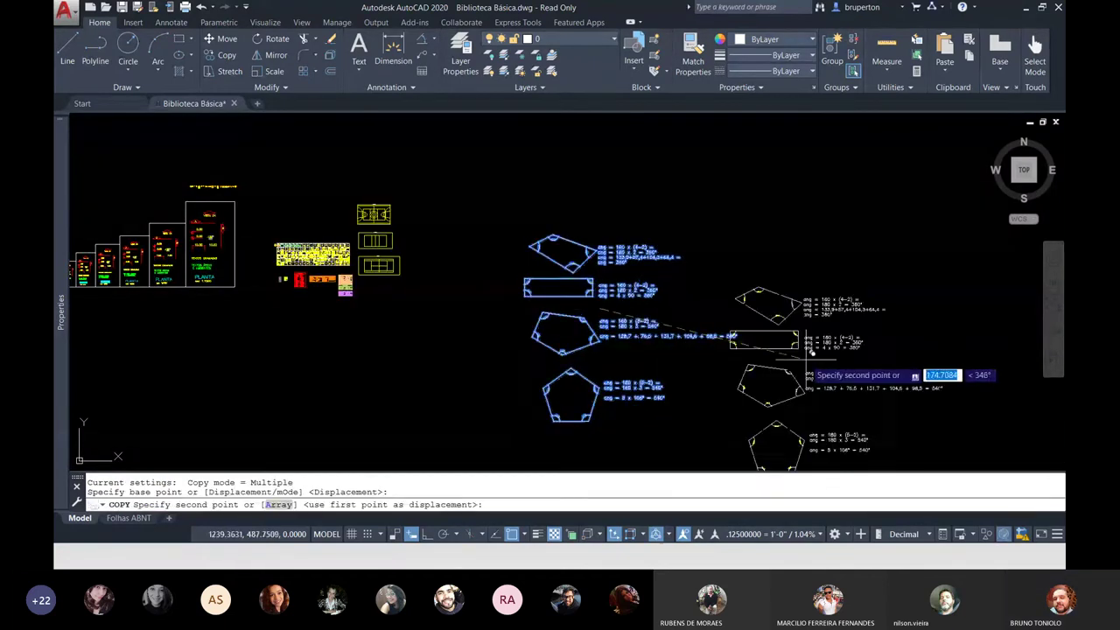
{"action": "middle_click_drag", "start_coordinate": [810, 352], "coordinate": [707, 357]}
{"action": "key", "text": "F8"}
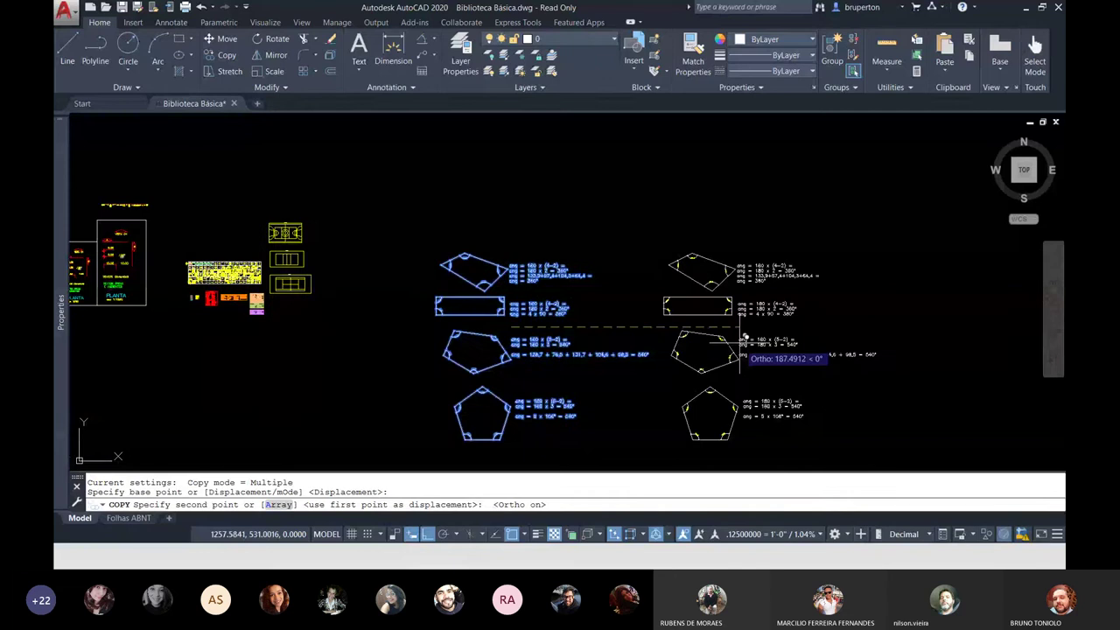
{"action": "key", "text": "Escape"}
{"action": "key", "text": "Escape"}
Delete the bottom angle arc on the copied polygons
{"action": "scroll", "coordinate": [713, 289], "scroll_direction": "up", "scroll_amount": 4}
{"action": "left_click", "coordinate": [711, 282]}
{"action": "key", "text": "Delete"}
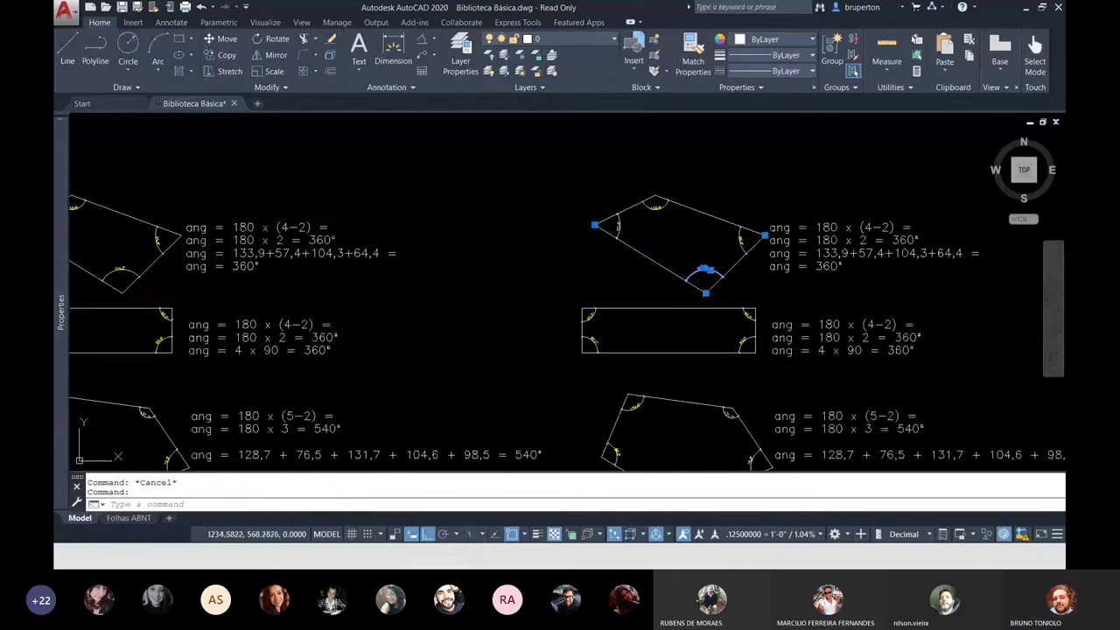
Select all similar angle dimensions, exclude the originals, and delete those on the copies
{"action": "left_click", "coordinate": [739, 236]}
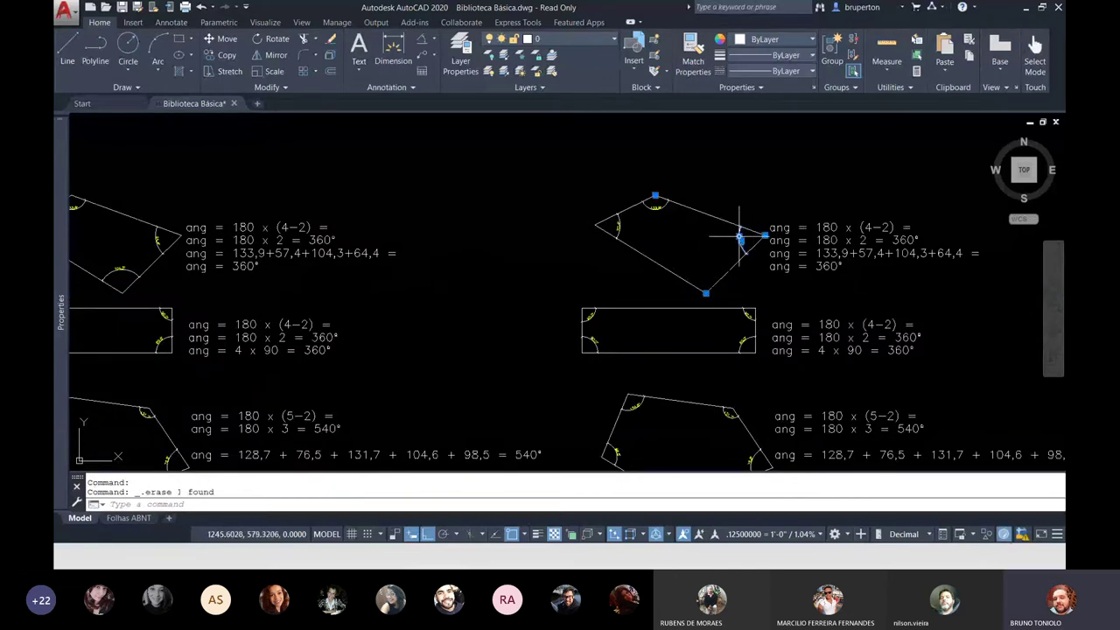
{"action": "right_click", "coordinate": [773, 322]}
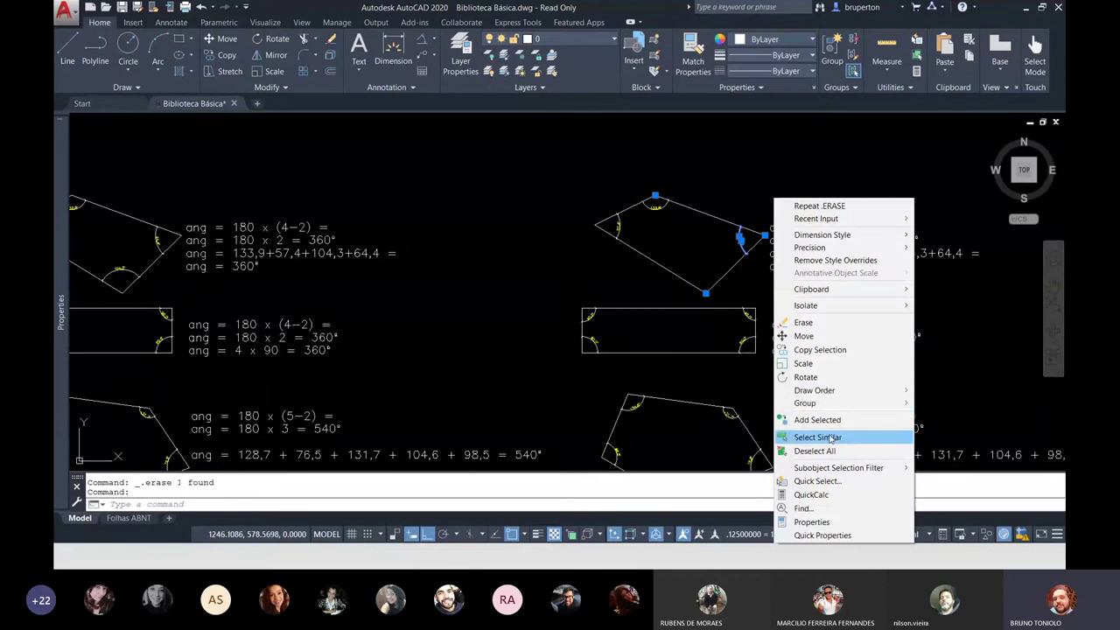
{"action": "left_click", "coordinate": [828, 420]}
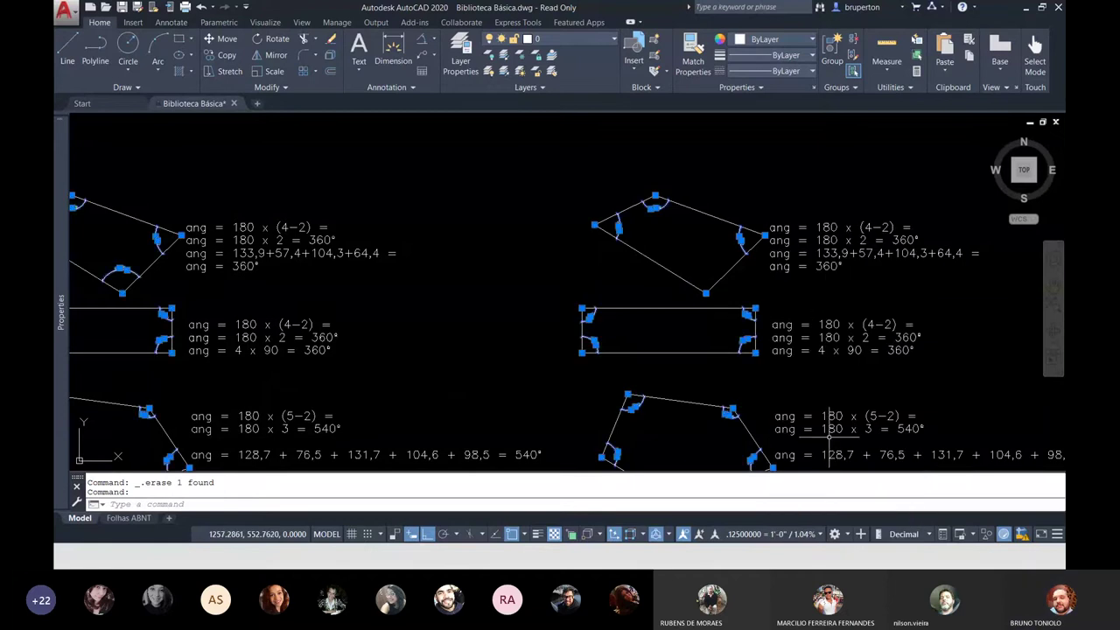
{"action": "scroll", "coordinate": [603, 215], "scroll_direction": "down", "scroll_amount": 2}
{"action": "scroll", "coordinate": [263, 161], "scroll_direction": "down", "scroll_amount": 2}
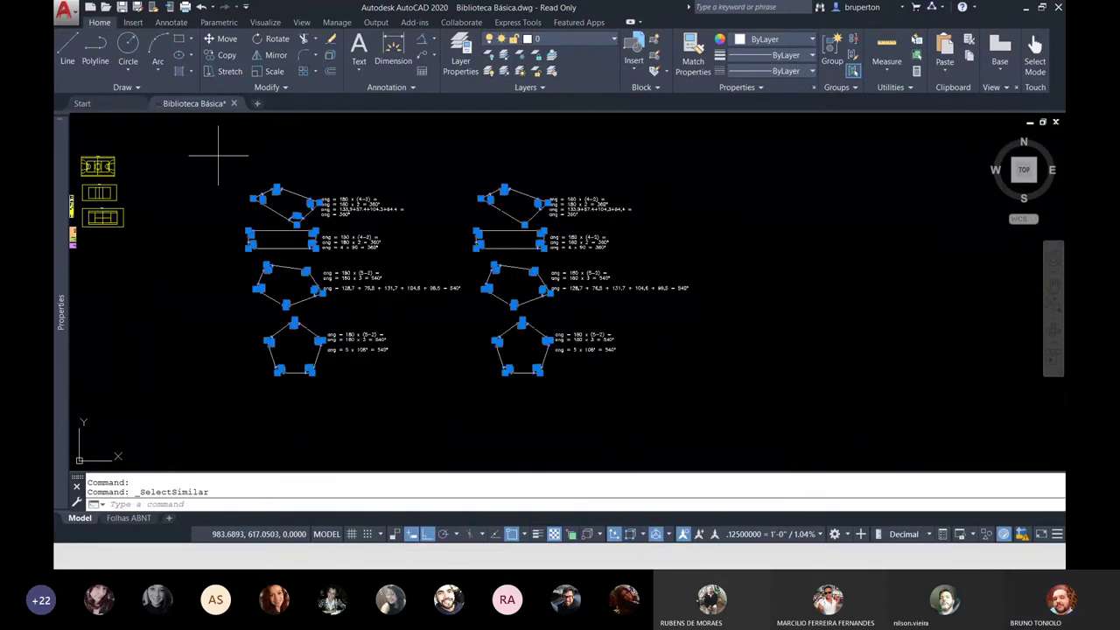
{"action": "left_click", "coordinate": [218, 156], "text": "shift"}
{"action": "left_click", "coordinate": [401, 402], "text": "shift"}
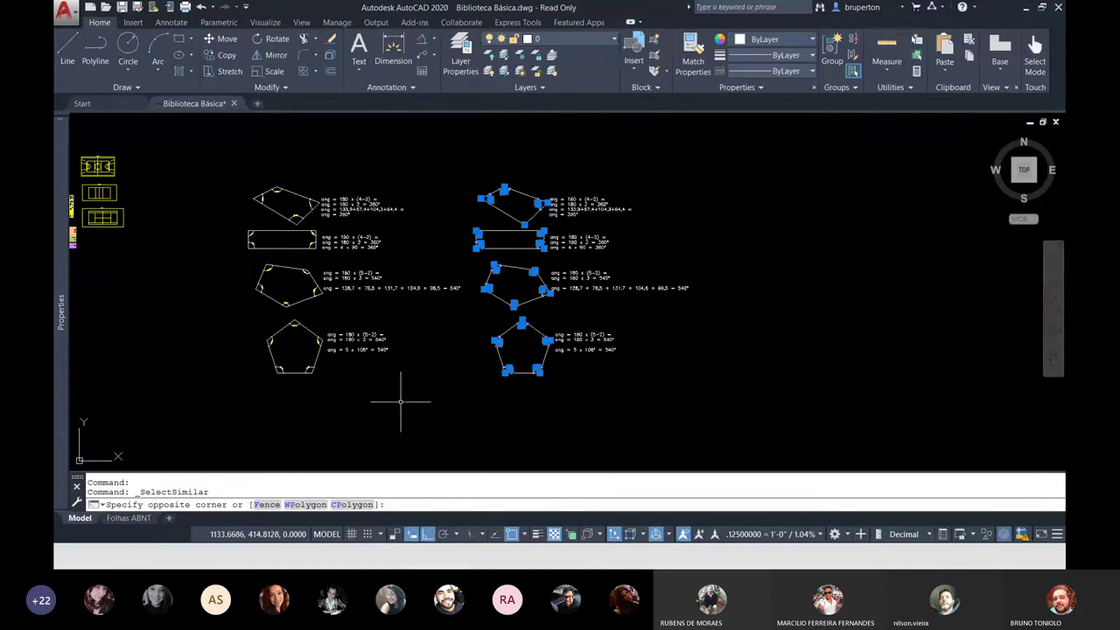
{"action": "scroll", "coordinate": [496, 219], "scroll_direction": "up", "scroll_amount": 2}
{"action": "key", "text": "Delete"}
{"action": "scroll", "coordinate": [533, 218], "scroll_direction": "up", "scroll_amount": 5}
{"action": "scroll", "coordinate": [531, 196], "scroll_direction": "up", "scroll_amount": 4}
Begin an angular dimension on the quadrilateral's top edges, then cancel it
{"action": "left_click", "coordinate": [420, 42]}
{"action": "left_click", "coordinate": [612, 170]}
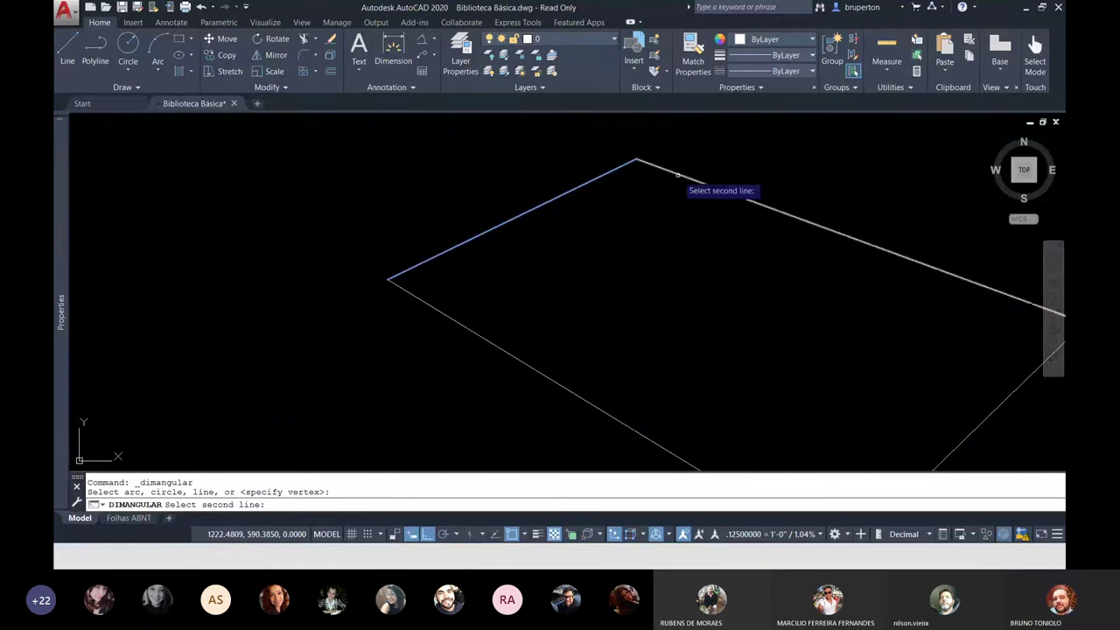
{"action": "left_click", "coordinate": [677, 175]}
{"action": "middle_click_drag", "start_coordinate": [658, 158], "coordinate": [658, 302]}
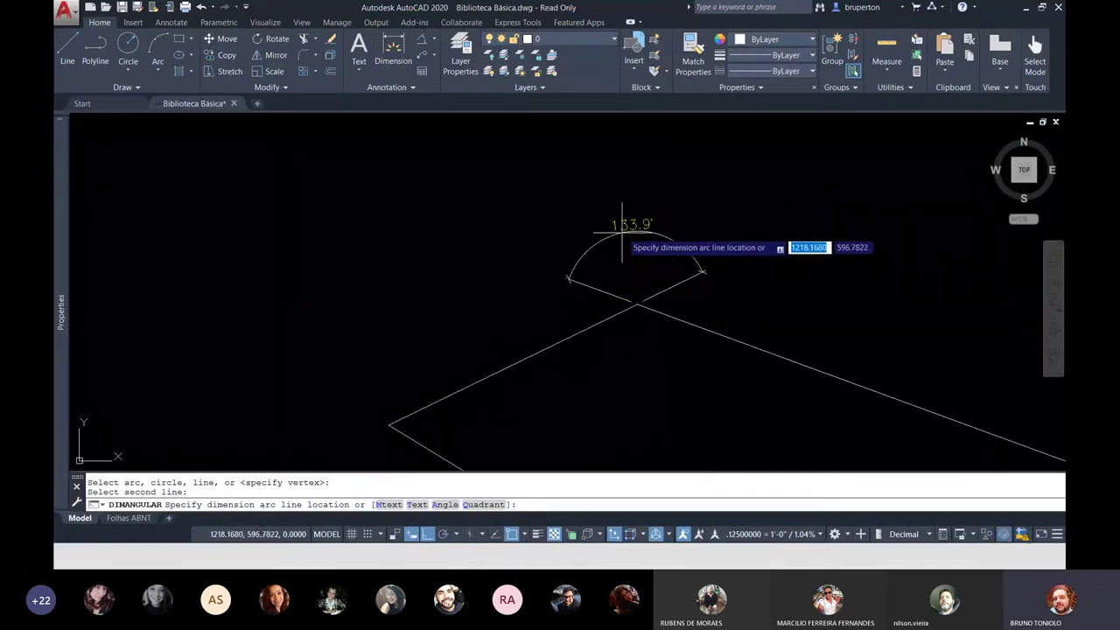
{"action": "scroll", "coordinate": [643, 274], "scroll_direction": "down", "scroll_amount": 3}
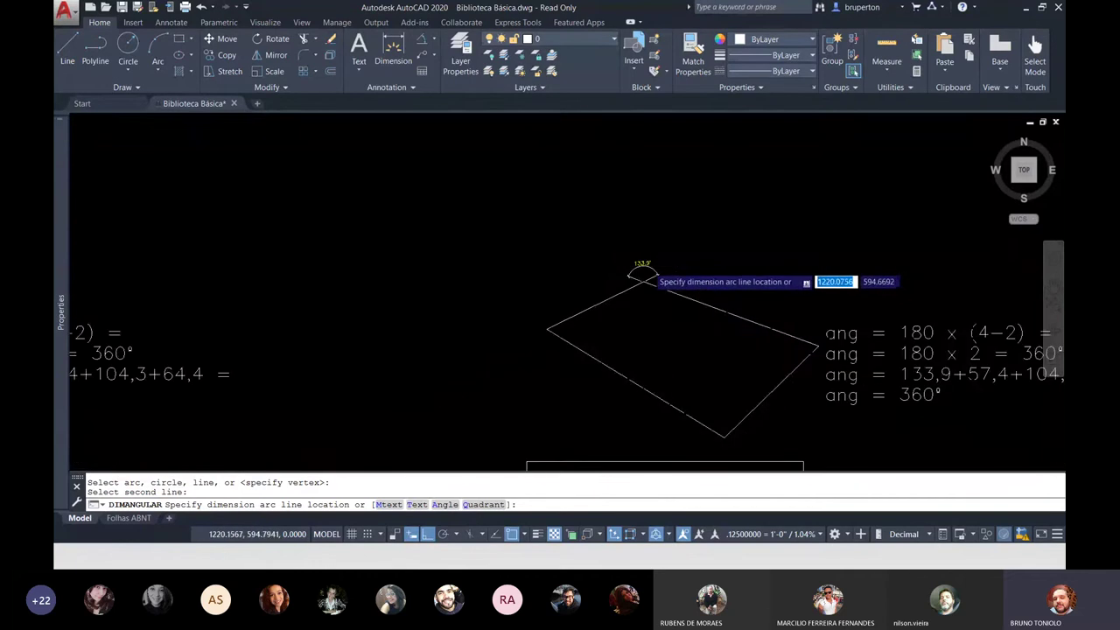
{"action": "scroll", "coordinate": [644, 272], "scroll_direction": "down", "scroll_amount": 2}
{"action": "scroll", "coordinate": [647, 269], "scroll_direction": "up", "scroll_amount": 1}
{"action": "scroll", "coordinate": [647, 270], "scroll_direction": "up", "scroll_amount": 2}
{"action": "scroll", "coordinate": [647, 269], "scroll_direction": "down", "scroll_amount": 2}
{"action": "scroll", "coordinate": [646, 268], "scroll_direction": "down", "scroll_amount": 1}
{"action": "scroll", "coordinate": [643, 263], "scroll_direction": "up", "scroll_amount": 3}
{"action": "scroll", "coordinate": [633, 250], "scroll_direction": "up", "scroll_amount": 1}
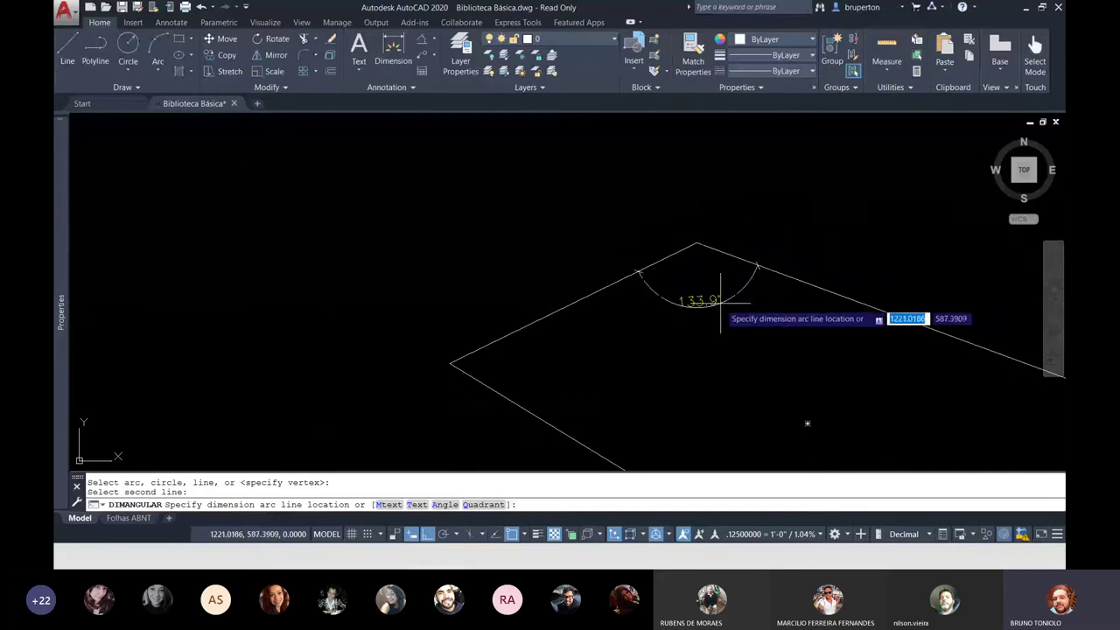
{"action": "scroll", "coordinate": [685, 197], "scroll_direction": "down", "scroll_amount": 2}
{"action": "scroll", "coordinate": [682, 228], "scroll_direction": "down", "scroll_amount": 3}
{"action": "scroll", "coordinate": [687, 229], "scroll_direction": "up", "scroll_amount": 3}
{"action": "scroll", "coordinate": [687, 229], "scroll_direction": "up", "scroll_amount": 4}
{"action": "middle_click_drag", "start_coordinate": [679, 193], "coordinate": [684, 293]}
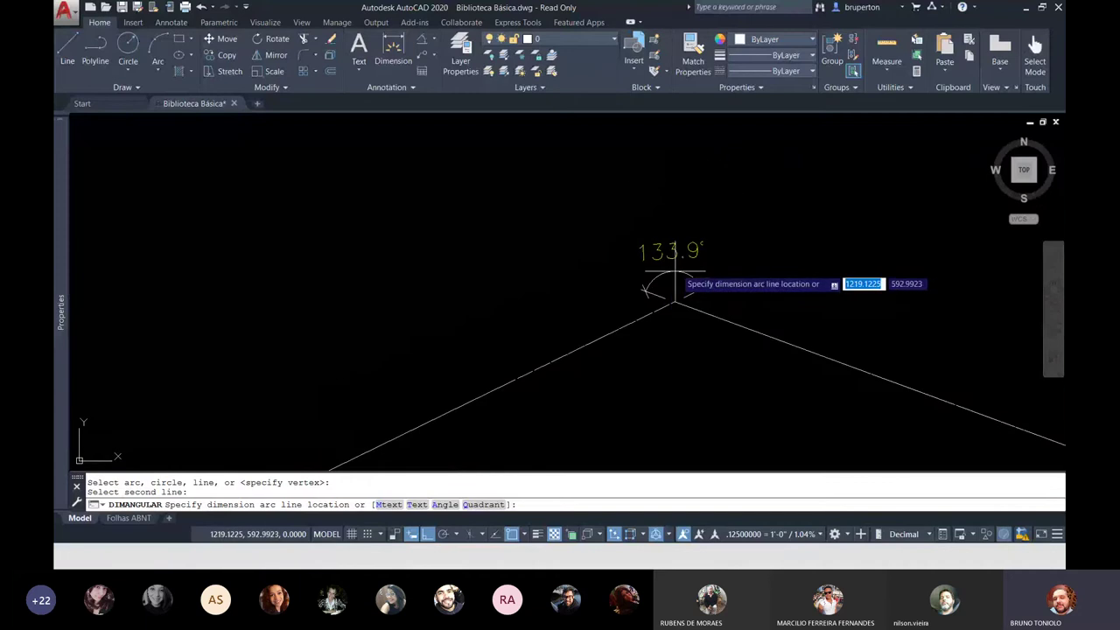
{"action": "key", "text": "Escape"}
{"action": "key", "text": "Escape"}
Re-pick the two top-corner edges and place the 133.9° dimension inside the corner
{"action": "key", "text": "Return"}
{"action": "left_click", "coordinate": [671, 309]}
{"action": "left_click", "coordinate": [690, 309]}
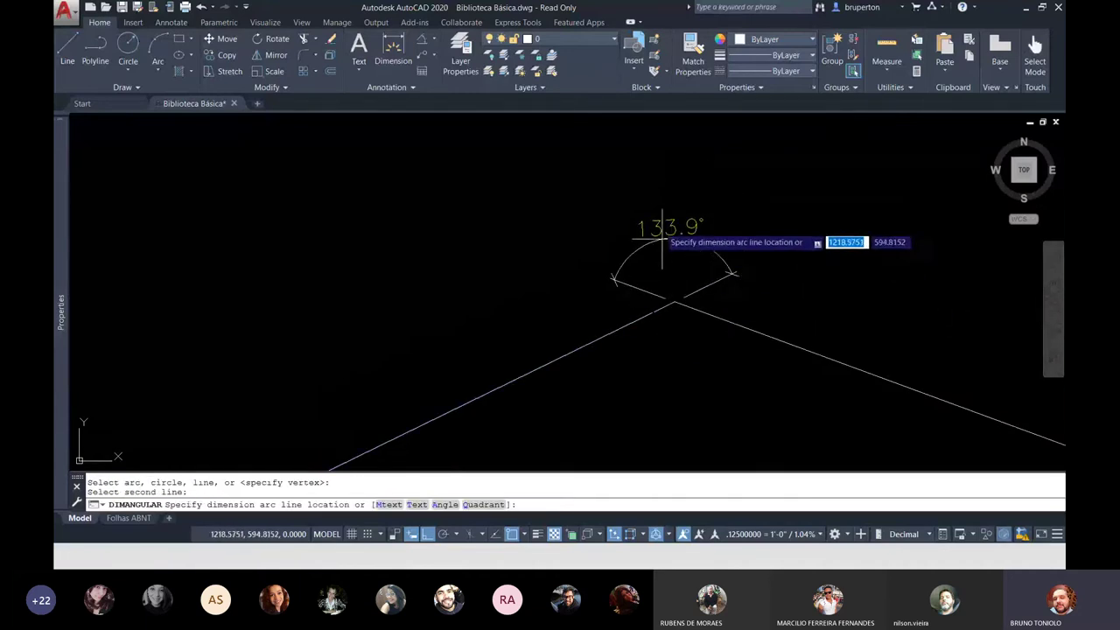
{"action": "scroll", "coordinate": [653, 197], "scroll_direction": "down", "scroll_amount": 2}
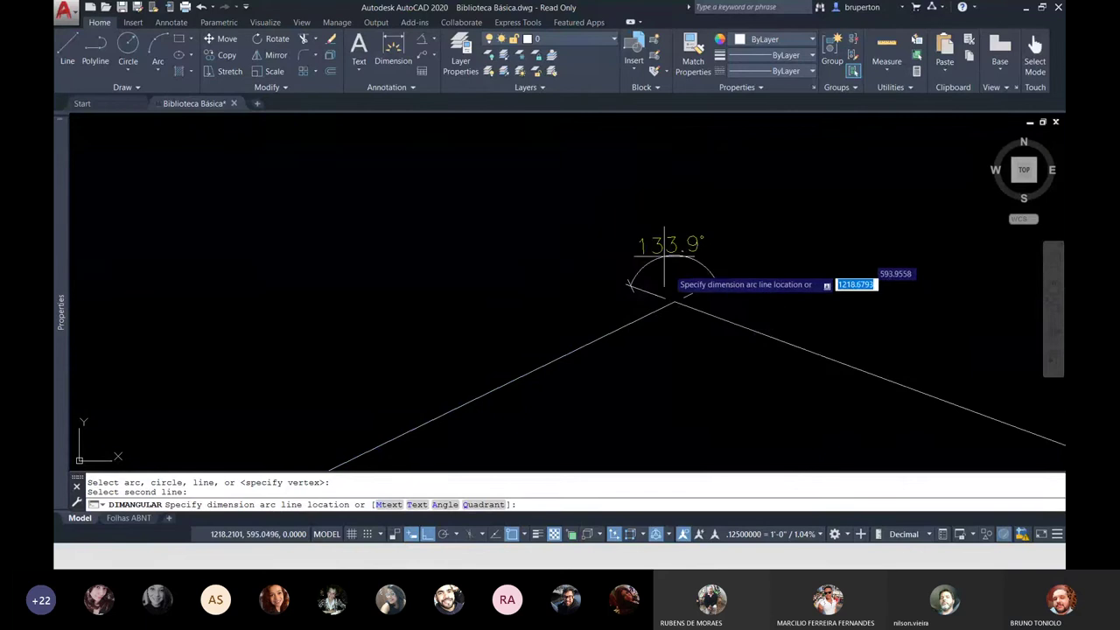
{"action": "scroll", "coordinate": [673, 280], "scroll_direction": "down", "scroll_amount": 2}
{"action": "scroll", "coordinate": [691, 302], "scroll_direction": "down", "scroll_amount": 2}
{"action": "scroll", "coordinate": [702, 313], "scroll_direction": "down", "scroll_amount": 1}
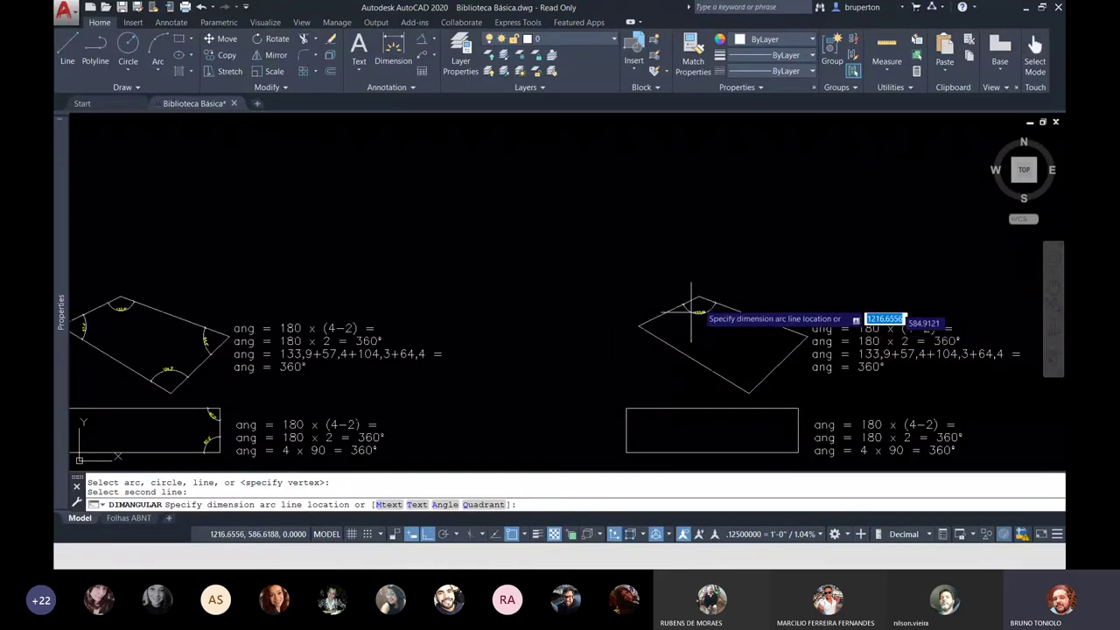
{"action": "scroll", "coordinate": [705, 310], "scroll_direction": "up", "scroll_amount": 3}
{"action": "scroll", "coordinate": [691, 306], "scroll_direction": "down", "scroll_amount": 1}
{"action": "scroll", "coordinate": [674, 328], "scroll_direction": "down", "scroll_amount": 1}
{"action": "scroll", "coordinate": [665, 338], "scroll_direction": "down", "scroll_amount": 2}
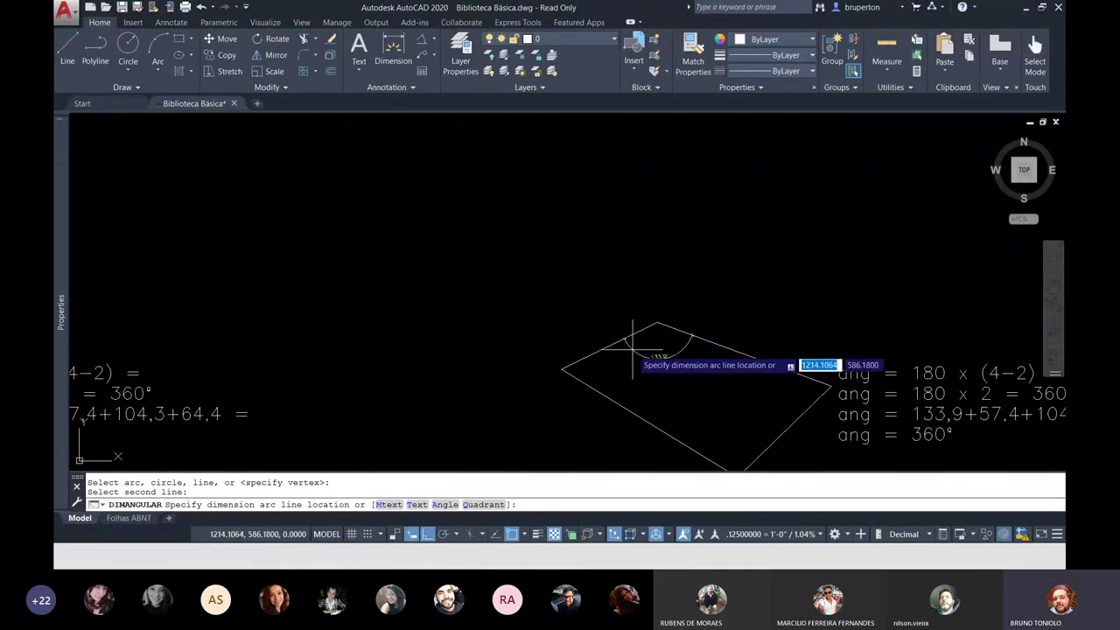
{"action": "mouse_move", "coordinate": [642, 349]}
{"action": "middle_mouse_down"}
{"action": "mouse_move", "coordinate": [794, 350]}
{"action": "mouse_move", "coordinate": [608, 339]}
{"action": "middle_mouse_up"}
{"action": "scroll", "coordinate": [613, 343], "scroll_direction": "up", "scroll_amount": 5}
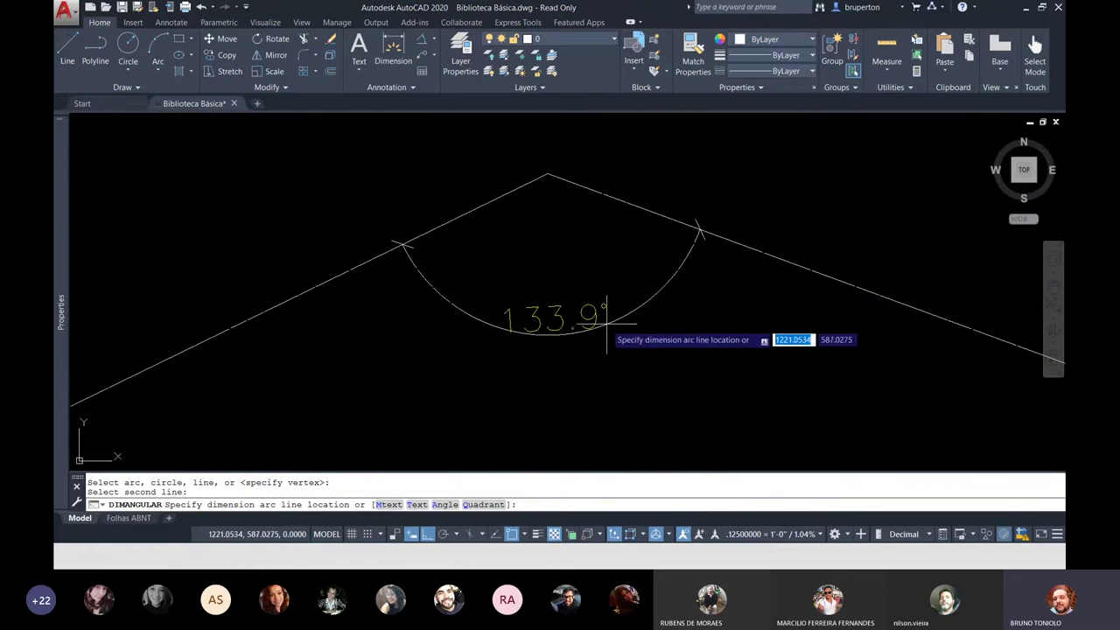
{"action": "scroll", "coordinate": [600, 328], "scroll_direction": "down", "scroll_amount": 4}
{"action": "scroll", "coordinate": [578, 299], "scroll_direction": "up", "scroll_amount": 1}
{"action": "left_click", "coordinate": [578, 297]}
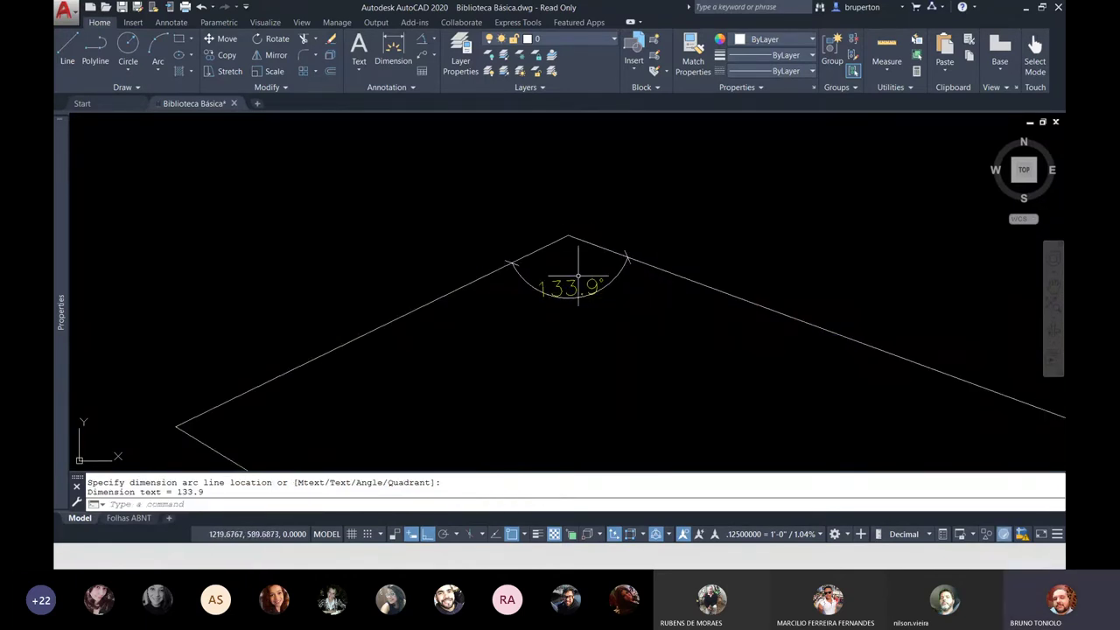
Window-select and delete the lower copied shapes and their formulas
{"action": "scroll", "coordinate": [520, 180], "scroll_direction": "up", "scroll_amount": 1}
{"action": "scroll", "coordinate": [641, 229], "scroll_direction": "up", "scroll_amount": 1}
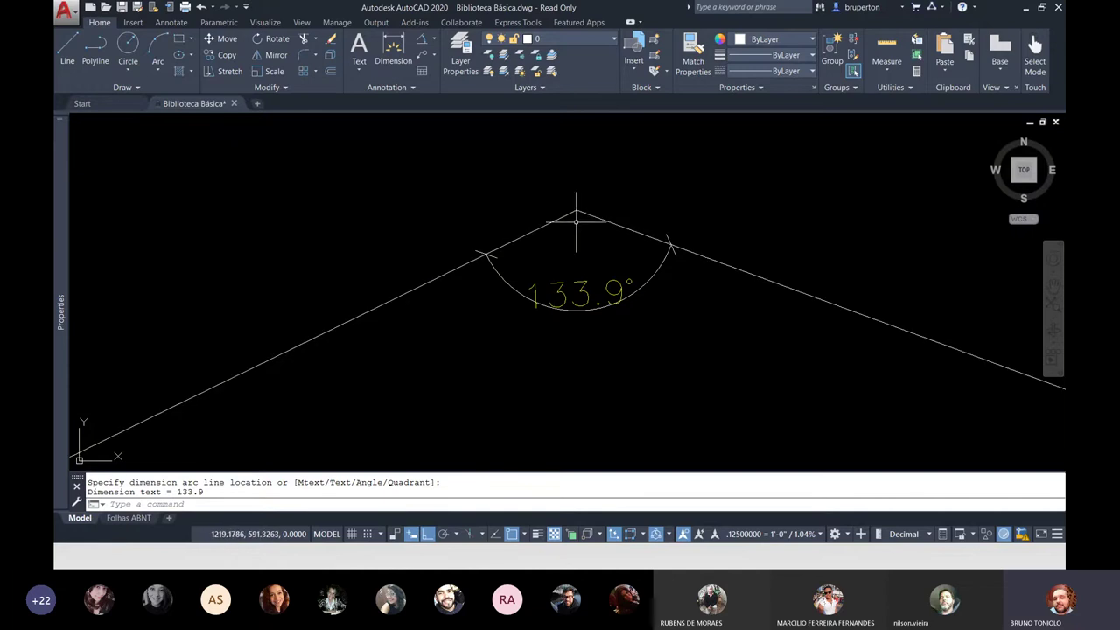
{"action": "scroll", "coordinate": [575, 220], "scroll_direction": "down", "scroll_amount": 2}
{"action": "scroll", "coordinate": [576, 221], "scroll_direction": "down", "scroll_amount": 3}
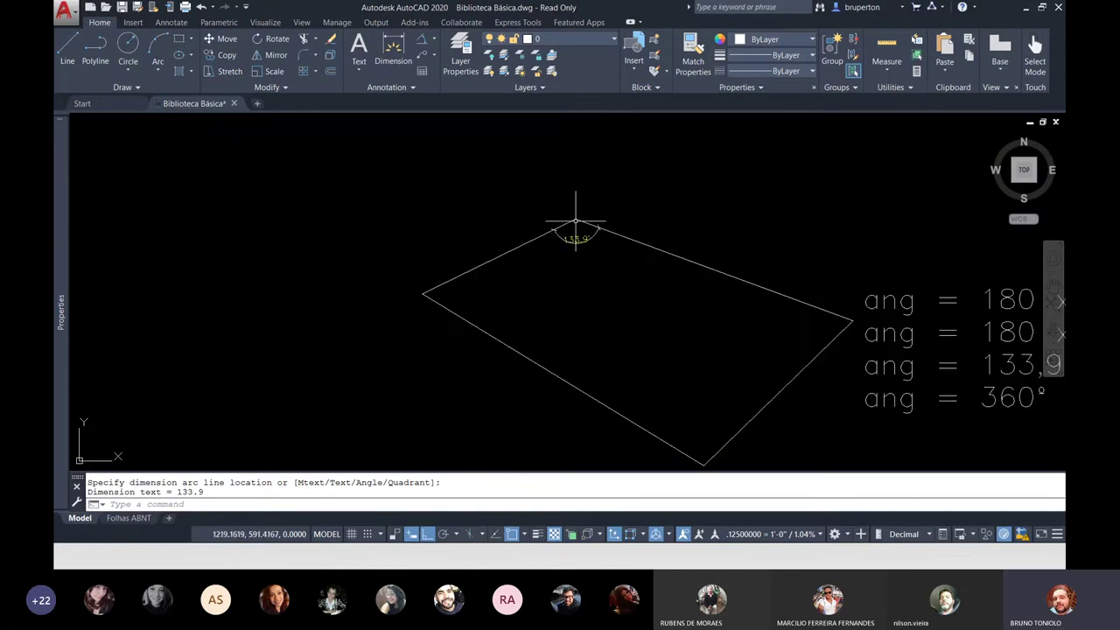
{"action": "scroll", "coordinate": [575, 220], "scroll_direction": "up", "scroll_amount": 2}
{"action": "scroll", "coordinate": [570, 237], "scroll_direction": "down", "scroll_amount": 3}
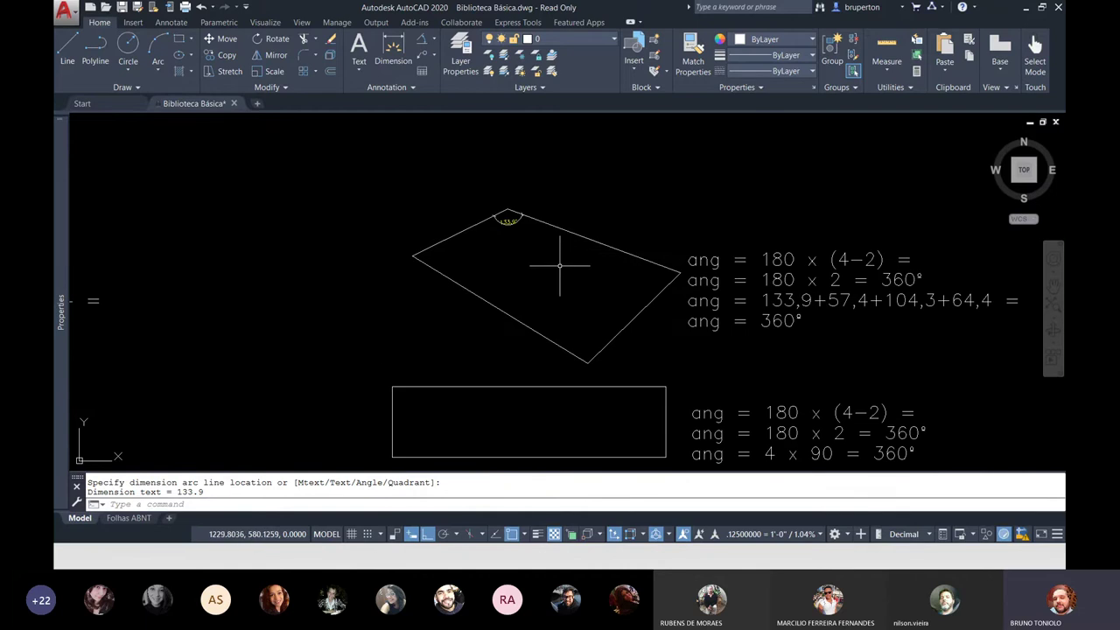
{"action": "scroll", "coordinate": [493, 270], "scroll_direction": "down", "scroll_amount": 2}
{"action": "middle_click_drag", "start_coordinate": [479, 288], "coordinate": [460, 191]}
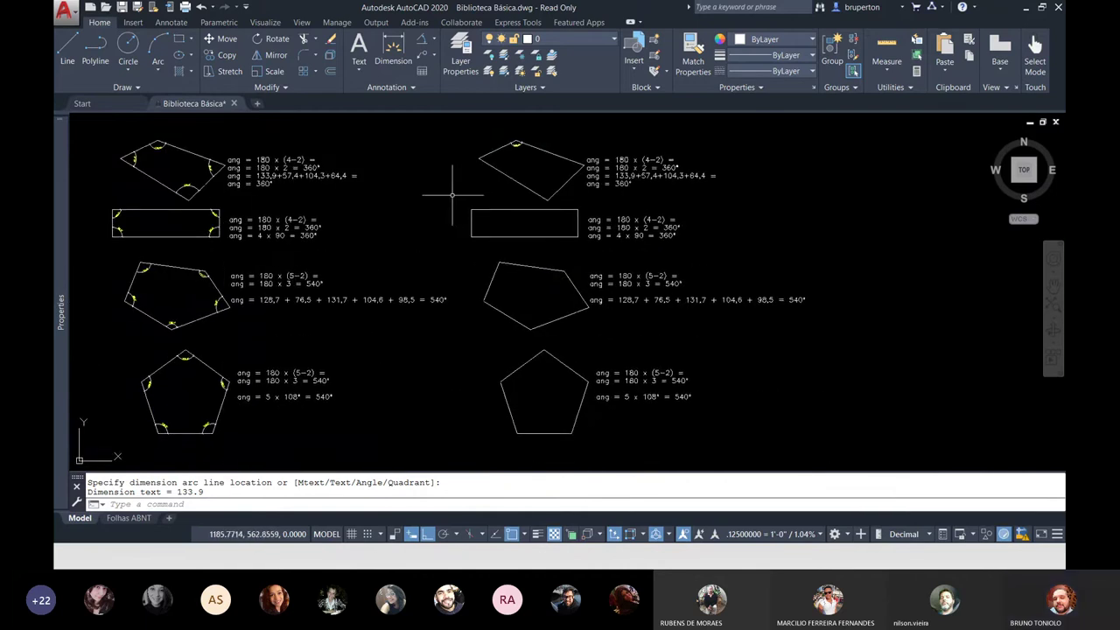
{"action": "left_click", "coordinate": [452, 195]}
{"action": "left_click", "coordinate": [842, 455]}
{"action": "key", "text": "Delete"}
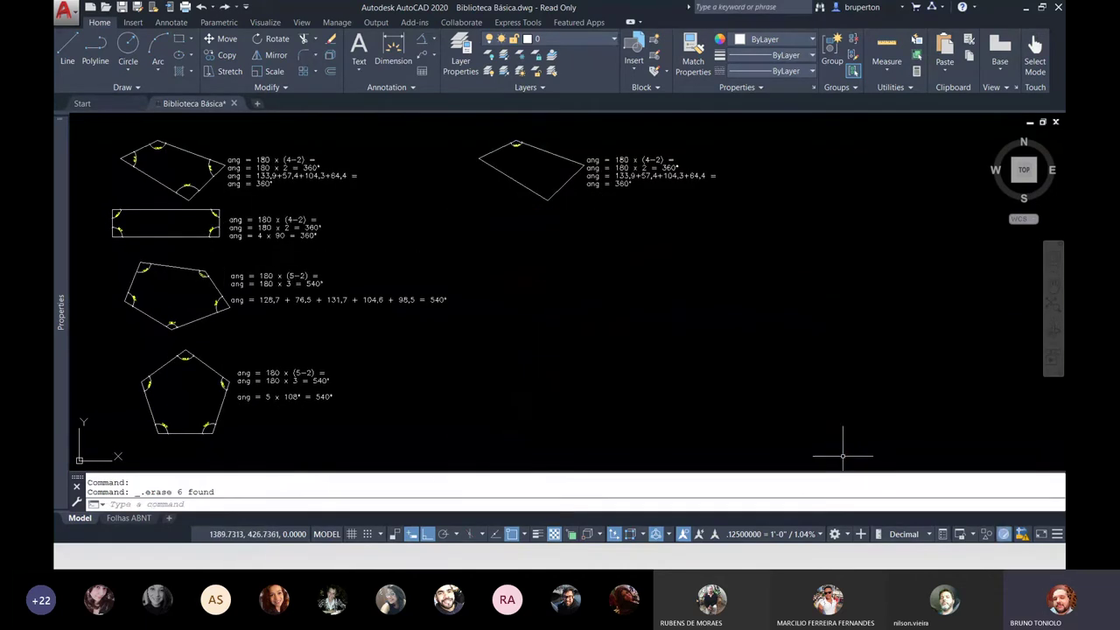
Grip-move the 133.9° dimension text further out above the top vertex
{"action": "scroll", "coordinate": [525, 202], "scroll_direction": "up", "scroll_amount": 3}
{"action": "scroll", "coordinate": [622, 212], "scroll_direction": "up", "scroll_amount": 2}
{"action": "scroll", "coordinate": [552, 230], "scroll_direction": "down", "scroll_amount": 1}
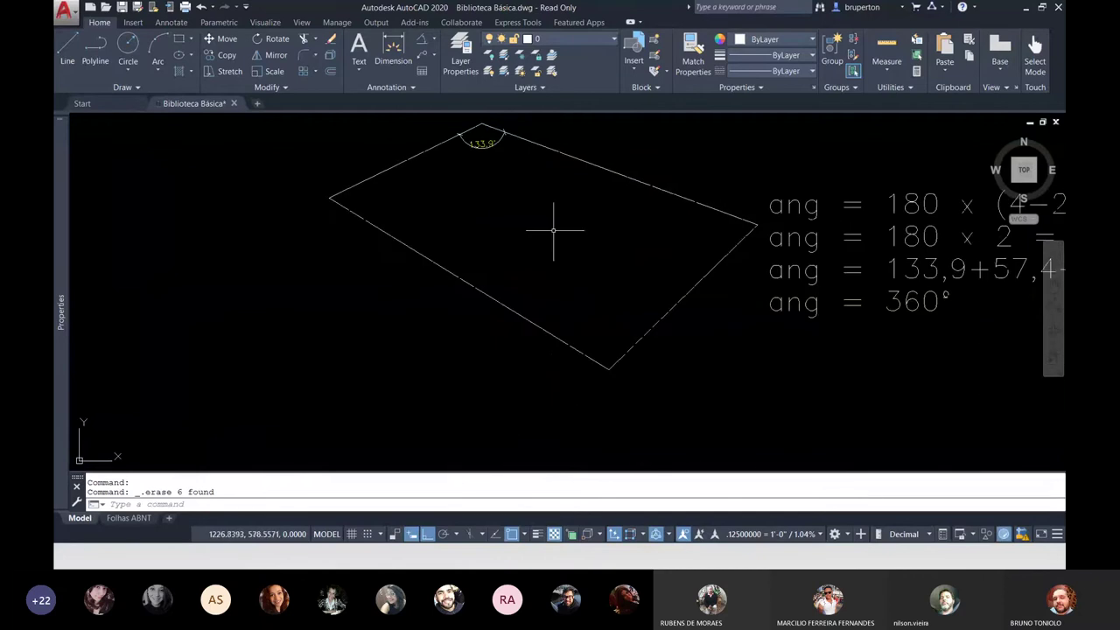
{"action": "key", "text": "Return"}
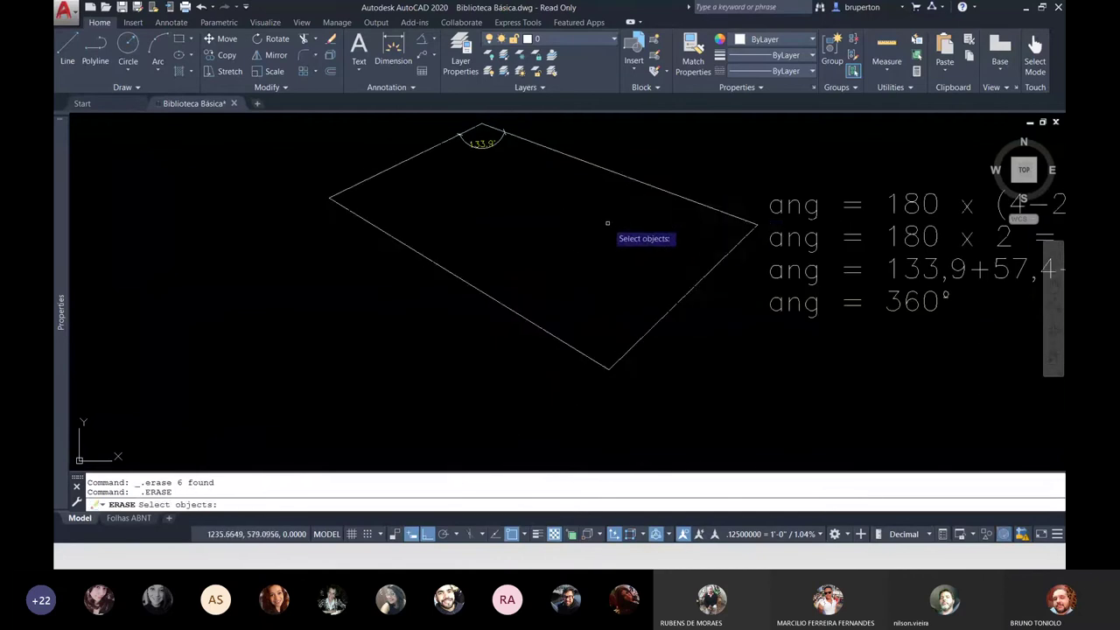
{"action": "middle_click_drag", "start_coordinate": [605, 225], "coordinate": [683, 326]}
{"action": "key", "text": "Escape"}
{"action": "left_click", "coordinate": [422, 39]}
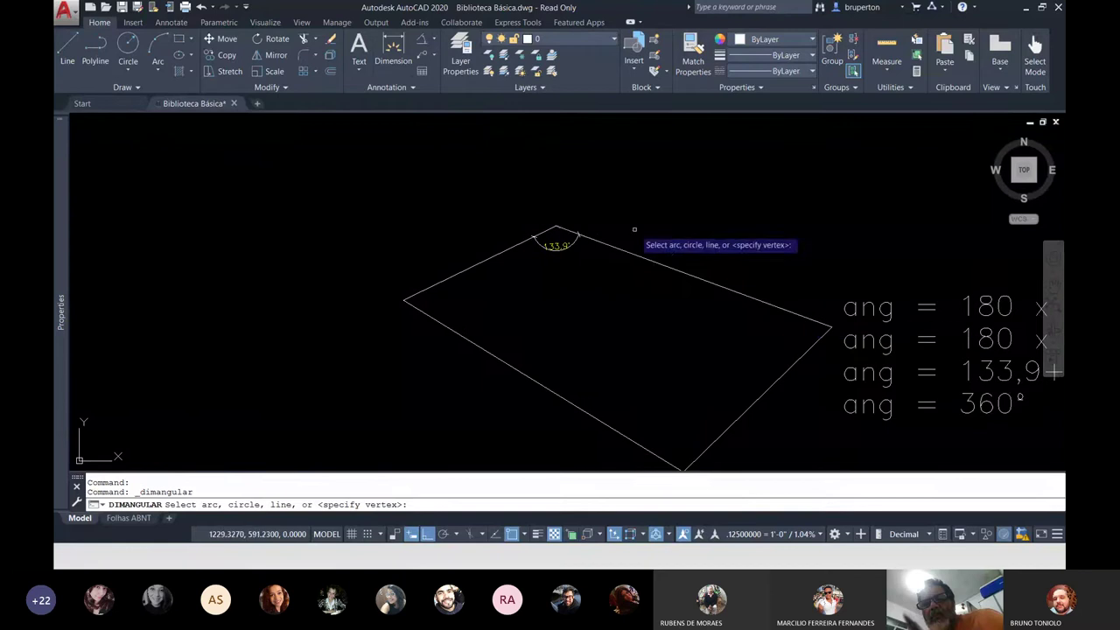
{"action": "key", "text": "Escape"}
{"action": "left_click", "coordinate": [553, 251]}
{"action": "scroll", "coordinate": [553, 251], "scroll_direction": "up", "scroll_amount": 2}
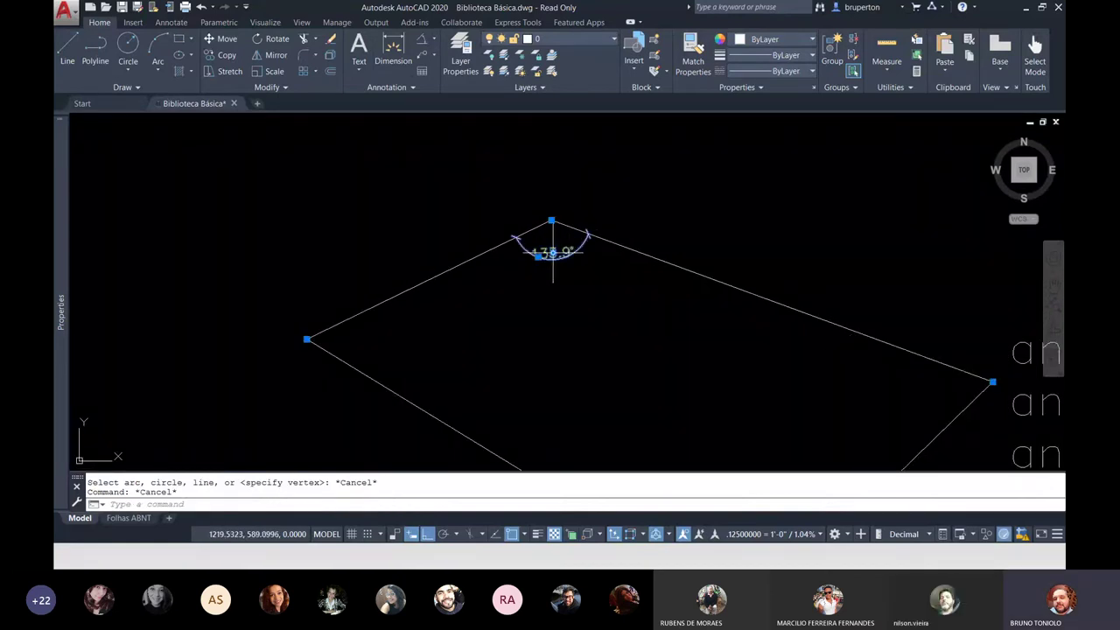
{"action": "left_click", "coordinate": [537, 254]}
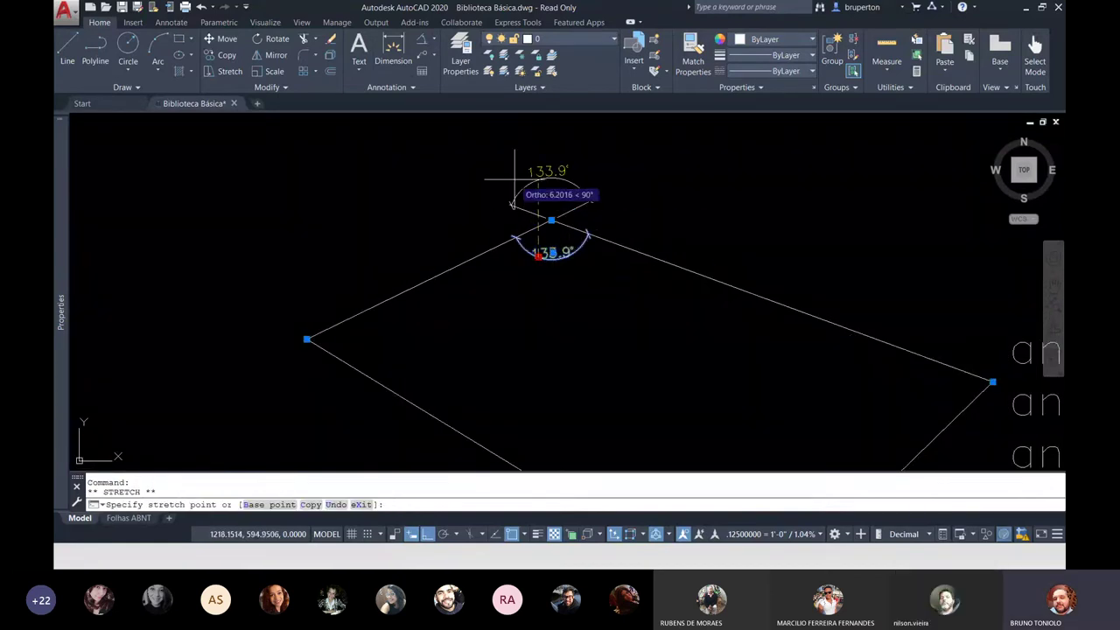
{"action": "left_click", "coordinate": [514, 204]}
{"action": "scroll", "coordinate": [537, 170], "scroll_direction": "up", "scroll_amount": 4}
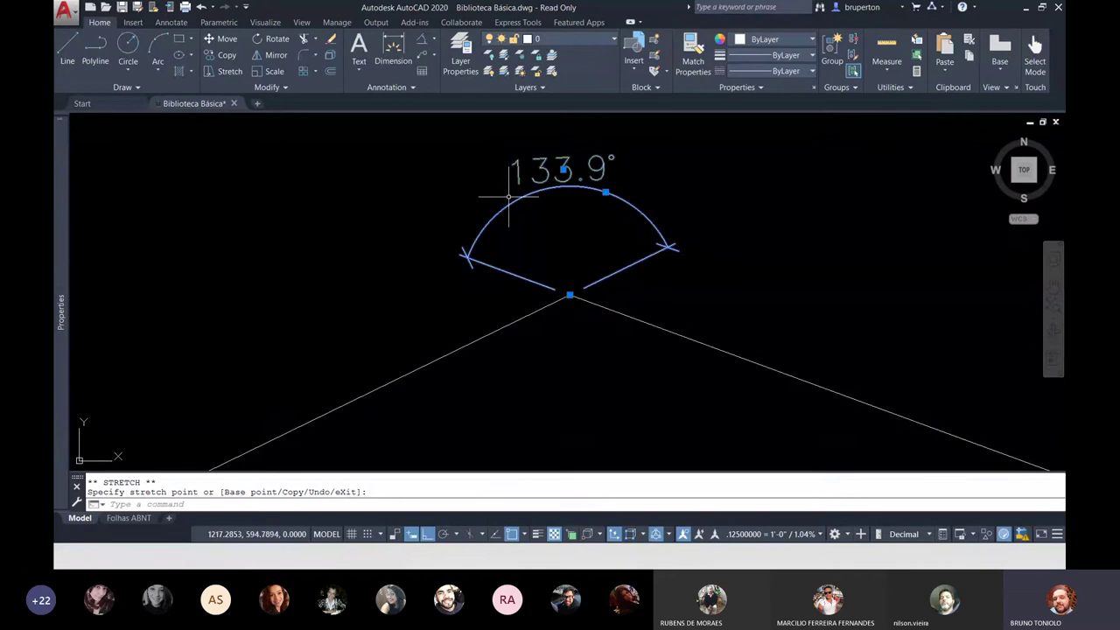
{"action": "key", "text": "Escape"}
{"action": "key", "text": "Escape"}
Window-select the 133.9° angle dimension
{"action": "middle_click_drag", "start_coordinate": [524, 188], "coordinate": [527, 214]}
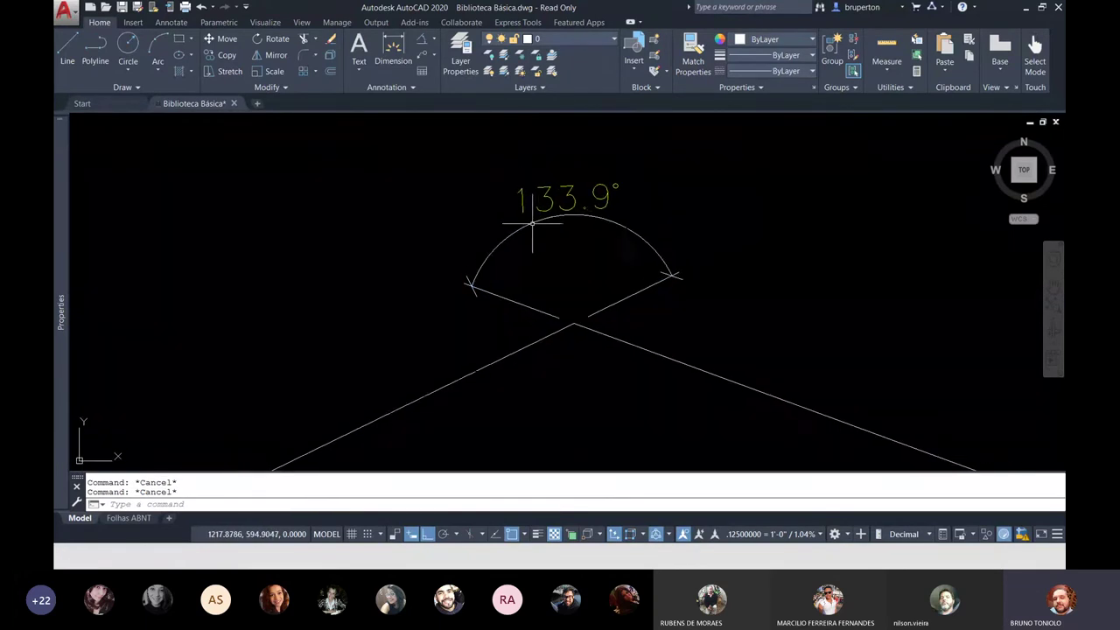
{"action": "left_click", "coordinate": [523, 201]}
{"action": "left_click", "coordinate": [520, 200]}
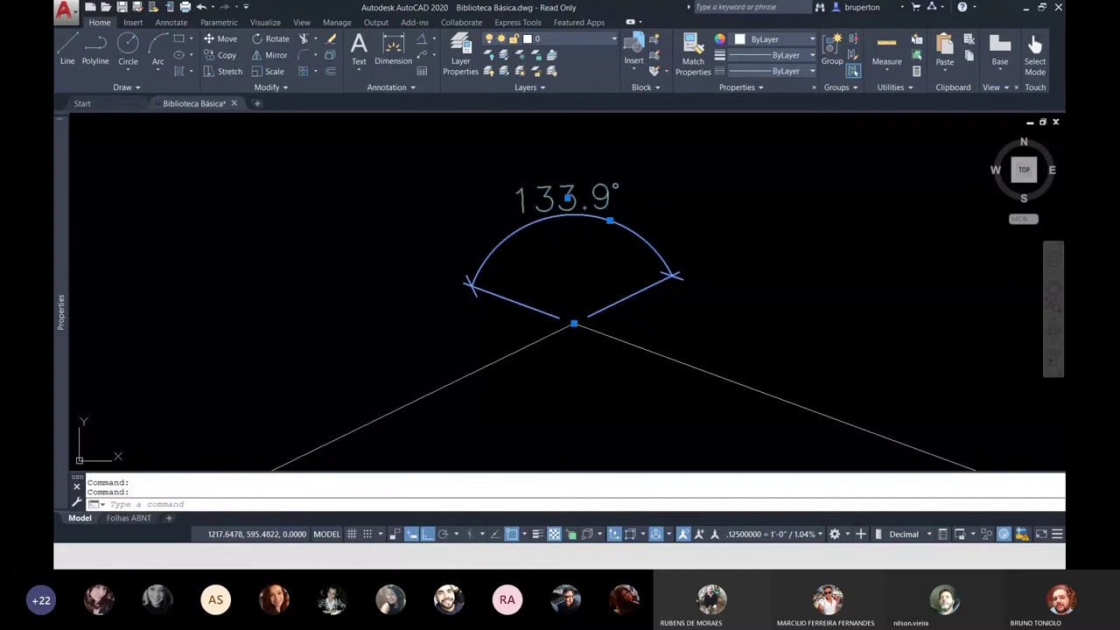
Open the 133.9° text for editing and compute 360 − 133.9 = 226.1 on the calculator
{"action": "double_click", "coordinate": [518, 205]}
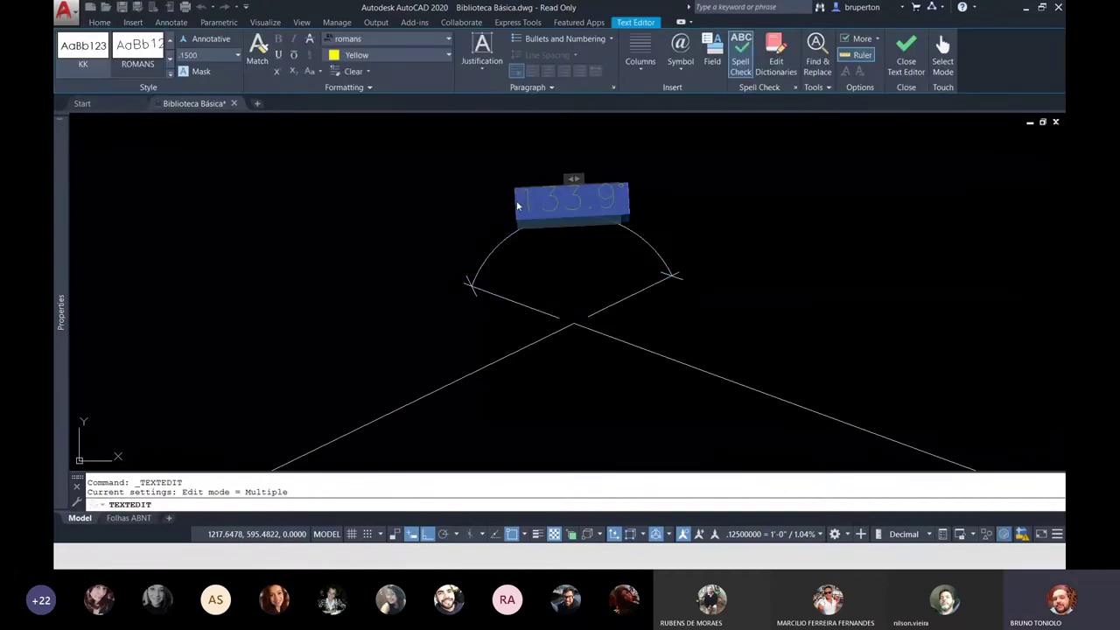
{"action": "key", "text": "super"}
{"action": "left_click", "coordinate": [426, 557]}
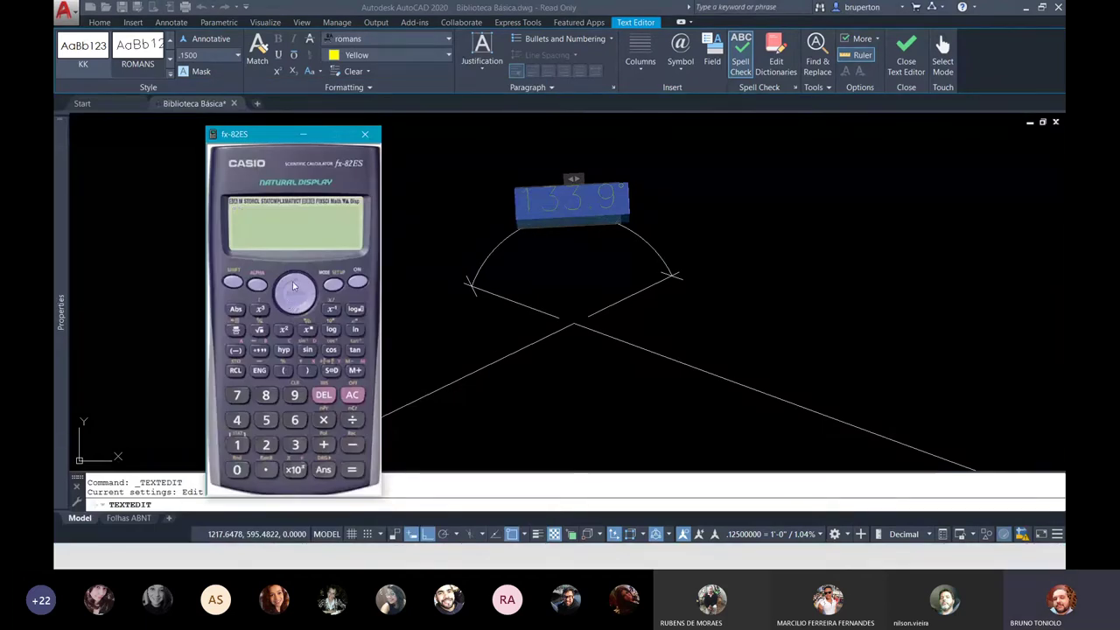
{"action": "type", "text": "360"}
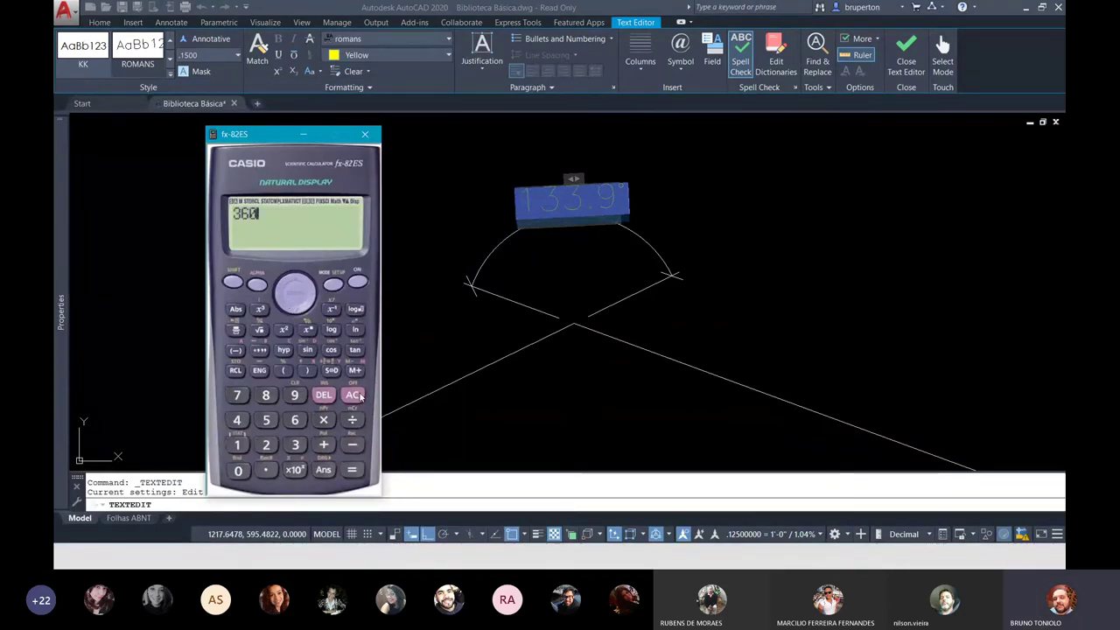
{"action": "type", "text": "-1339"}
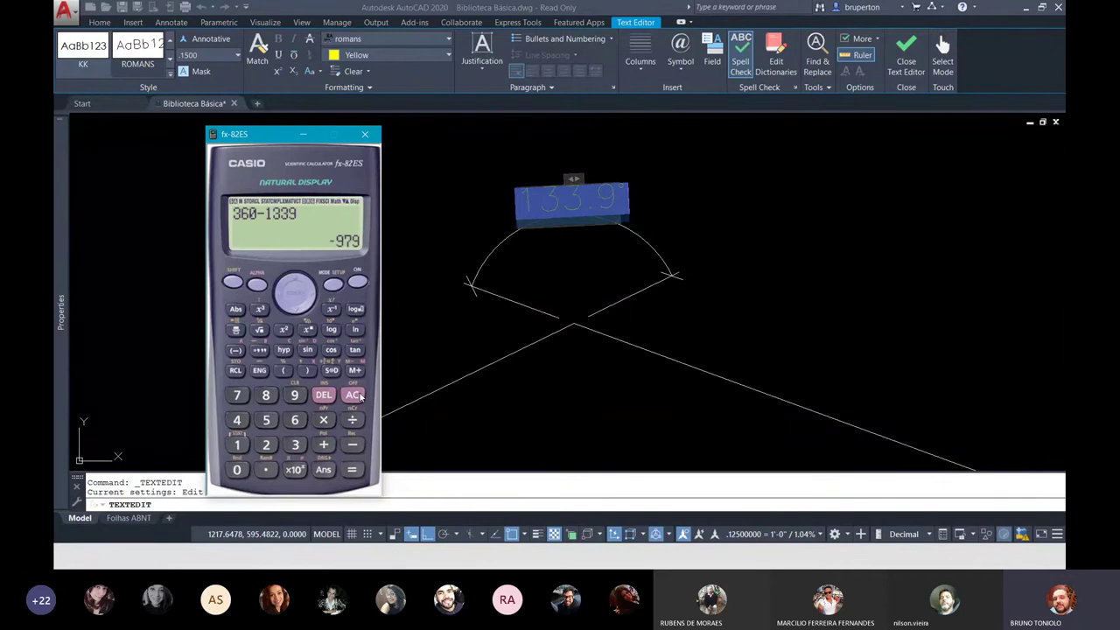
{"action": "left_click", "coordinate": [354, 395]}
{"action": "type", "text": "360-"}
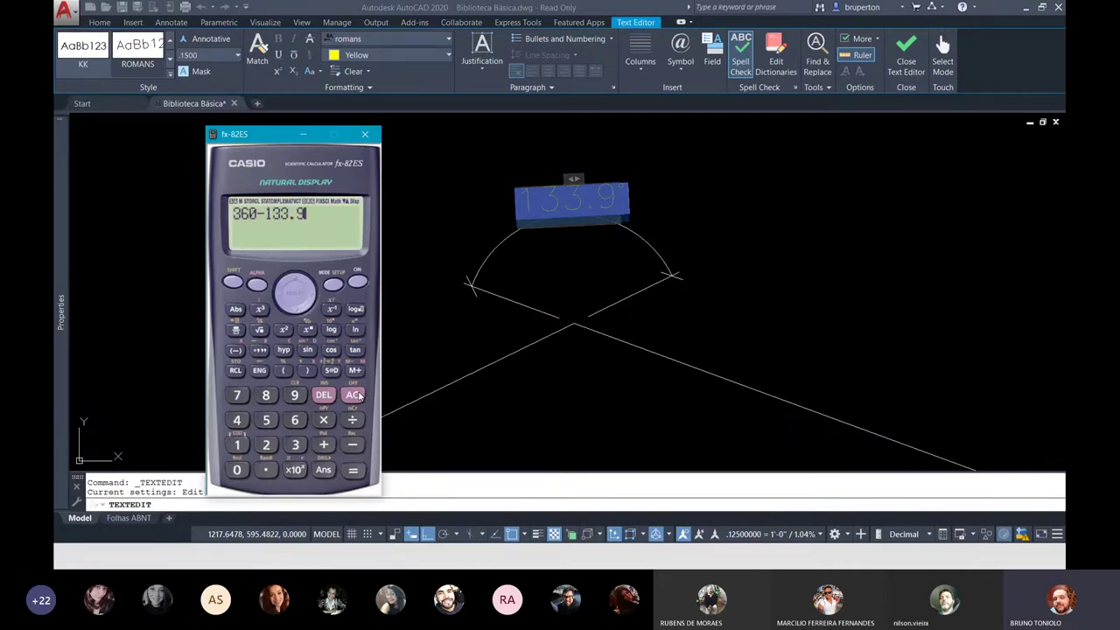
{"action": "left_click", "coordinate": [260, 352]}
{"action": "left_click", "coordinate": [259, 352]}
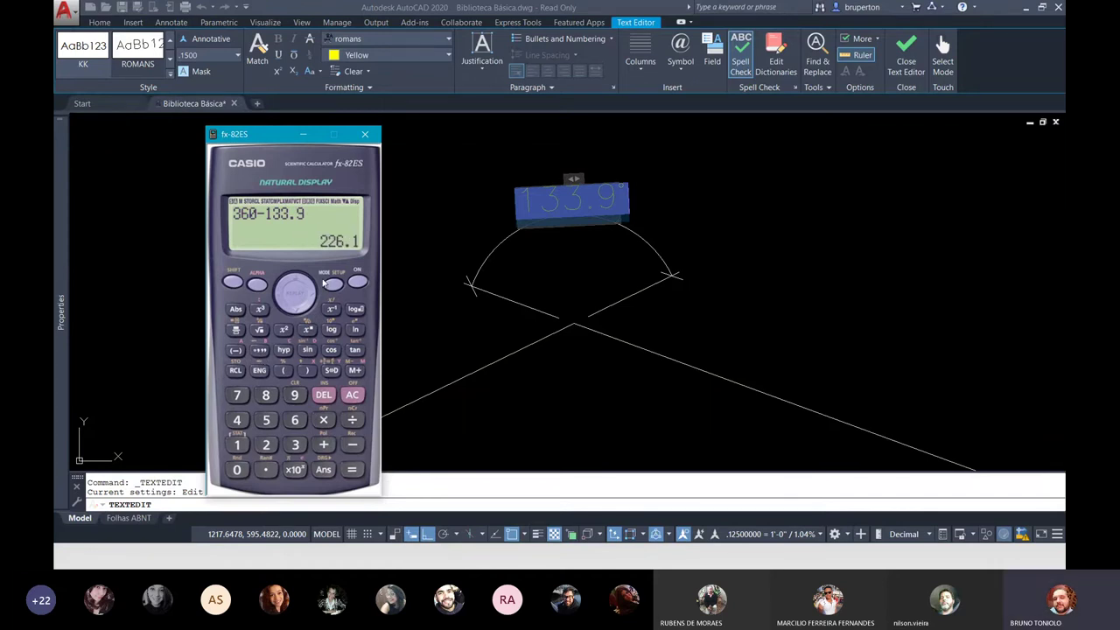
Replace the dimension text with 226.1 and close the text editor
{"action": "left_click", "coordinate": [541, 215]}
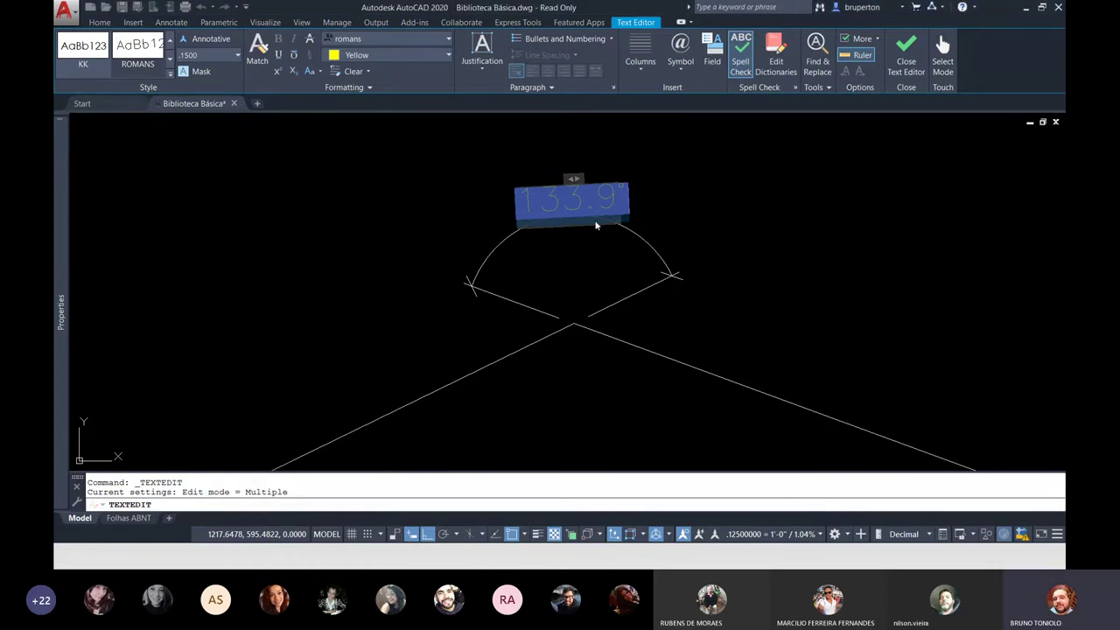
{"action": "type", "text": "226"}
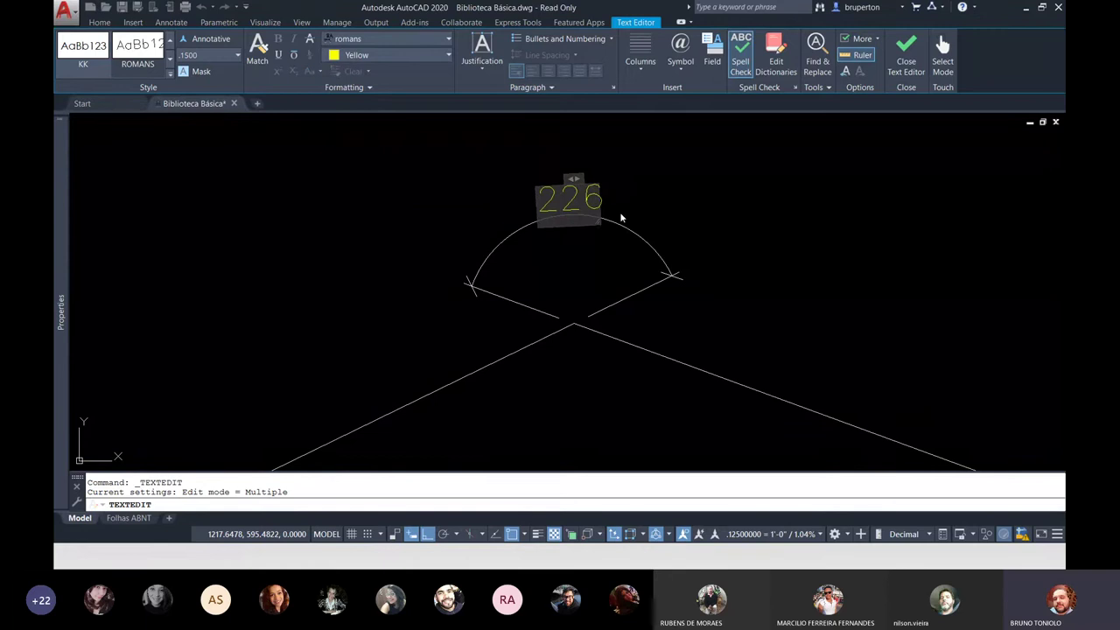
{"action": "type", "text": ".1"}
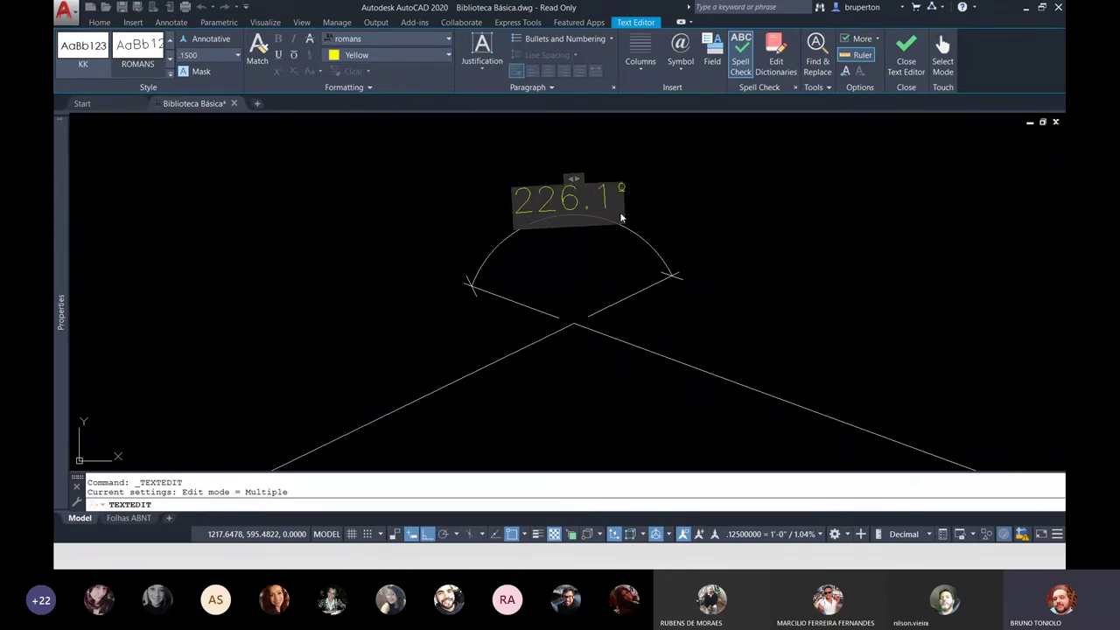
{"action": "left_click", "coordinate": [665, 219]}
{"action": "scroll", "coordinate": [462, 212], "scroll_direction": "down", "scroll_amount": 3}
{"action": "scroll", "coordinate": [462, 212], "scroll_direction": "down", "scroll_amount": 4}
{"action": "key", "text": "Return"}
{"action": "scroll", "coordinate": [437, 240], "scroll_direction": "up", "scroll_amount": 2}
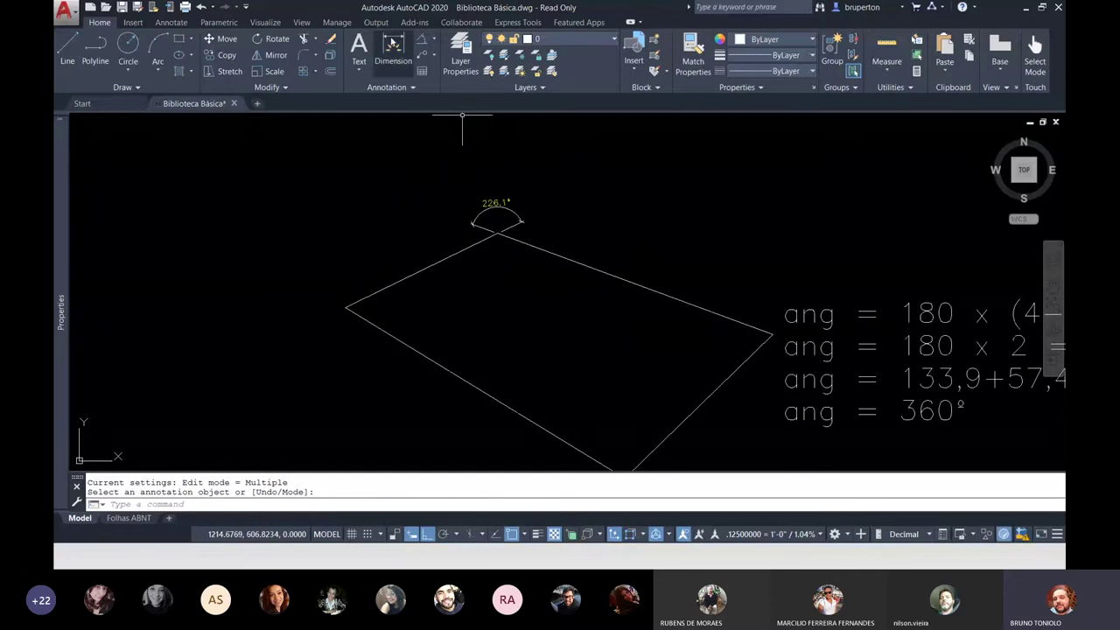
{"action": "left_click", "coordinate": [421, 39]}
{"action": "scroll", "coordinate": [358, 309], "scroll_direction": "up", "scroll_amount": 2}
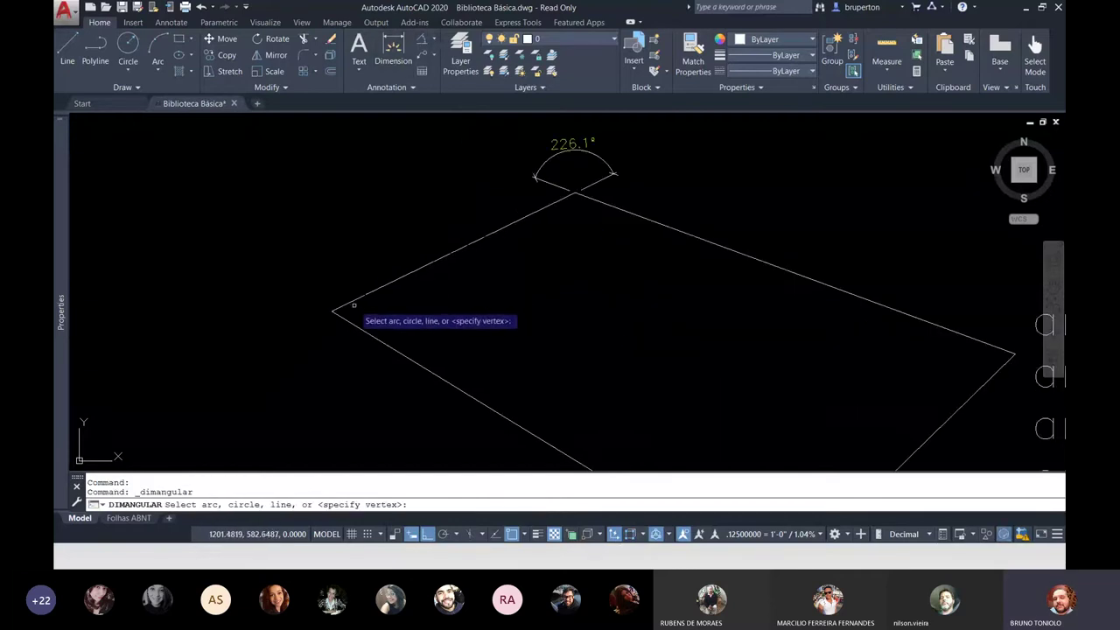
Dimension the left corner between its two edges, placing the 57.4° arc
{"action": "left_click", "coordinate": [338, 309]}
{"action": "left_click", "coordinate": [348, 322]}
{"action": "scroll", "coordinate": [312, 322], "scroll_direction": "up", "scroll_amount": 3}
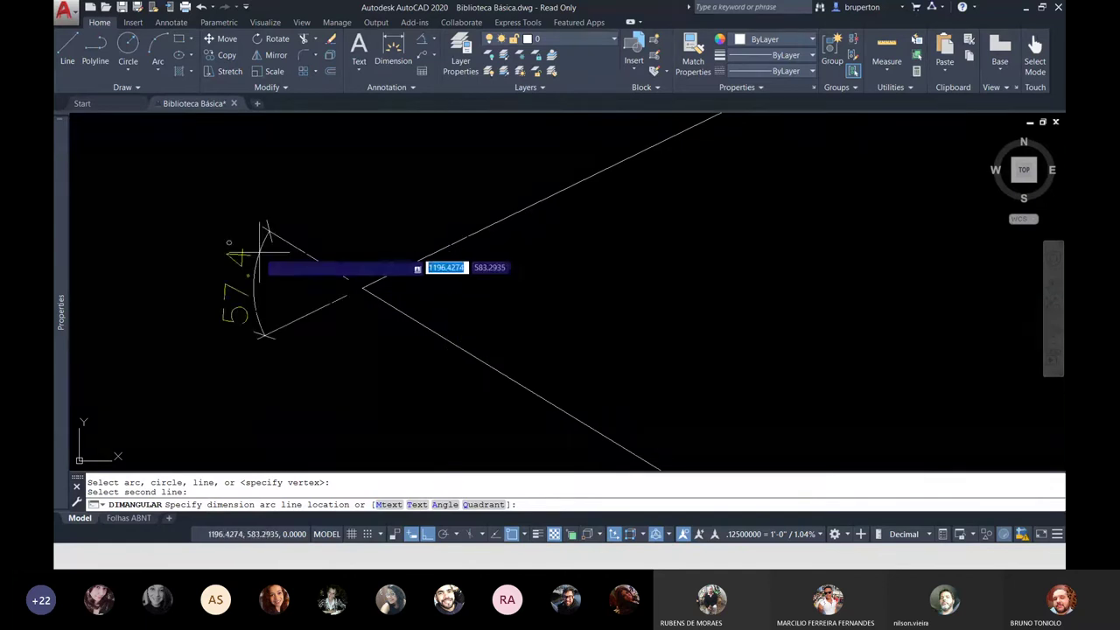
{"action": "left_click", "coordinate": [215, 235]}
{"action": "scroll", "coordinate": [305, 295], "scroll_direction": "down", "scroll_amount": 2}
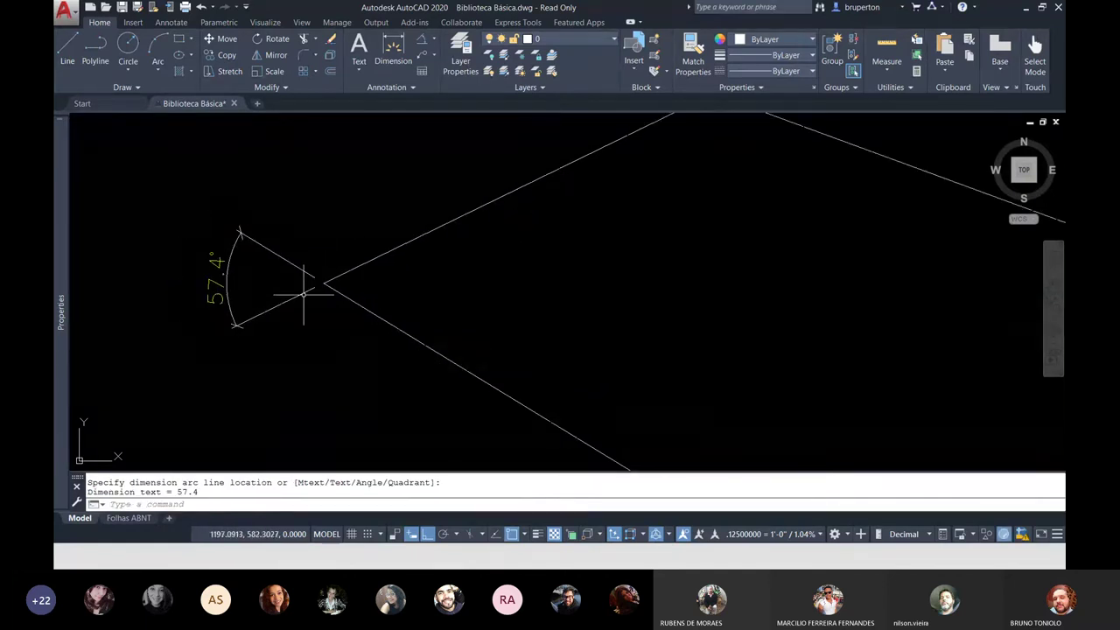
{"action": "scroll", "coordinate": [362, 313], "scroll_direction": "down", "scroll_amount": 2}
Compute 360 − 57.4 = 302.6 on the calculator
{"action": "key", "text": "super"}
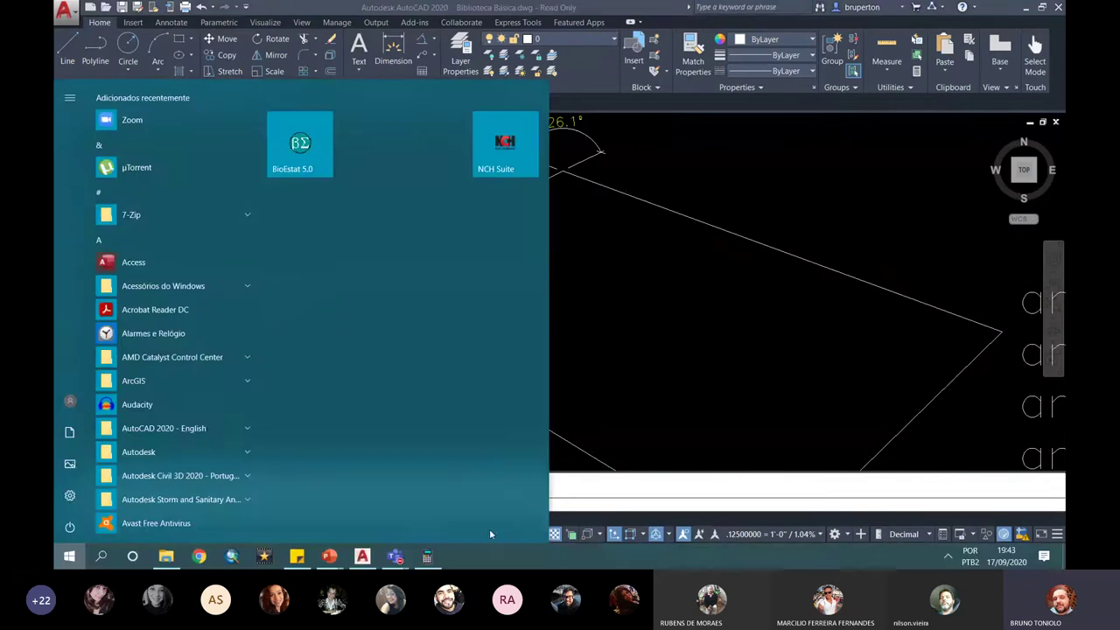
{"action": "left_click", "coordinate": [295, 145]}
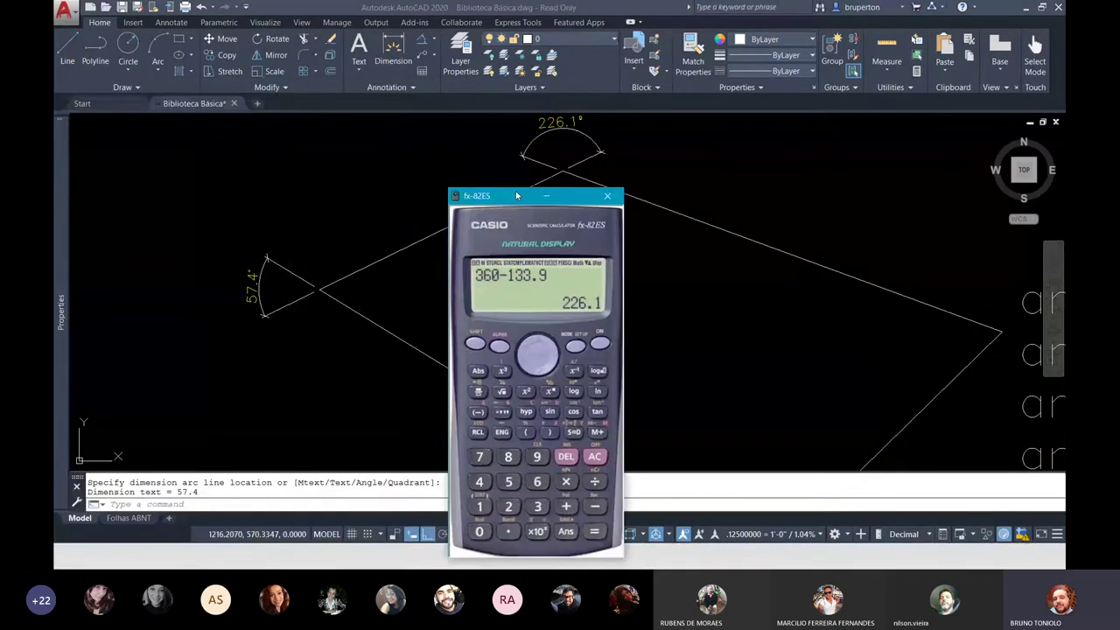
{"action": "left_click_drag", "start_coordinate": [274, 133], "coordinate": [498, 180]}
{"action": "left_click", "coordinate": [577, 442]}
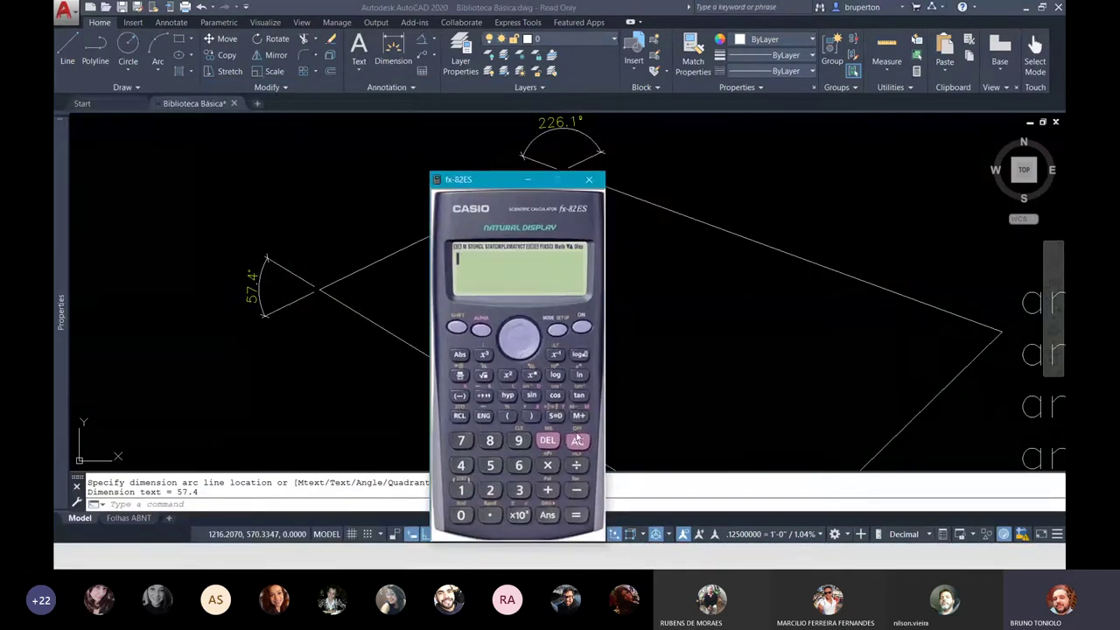
{"action": "type", "text": "360-"}
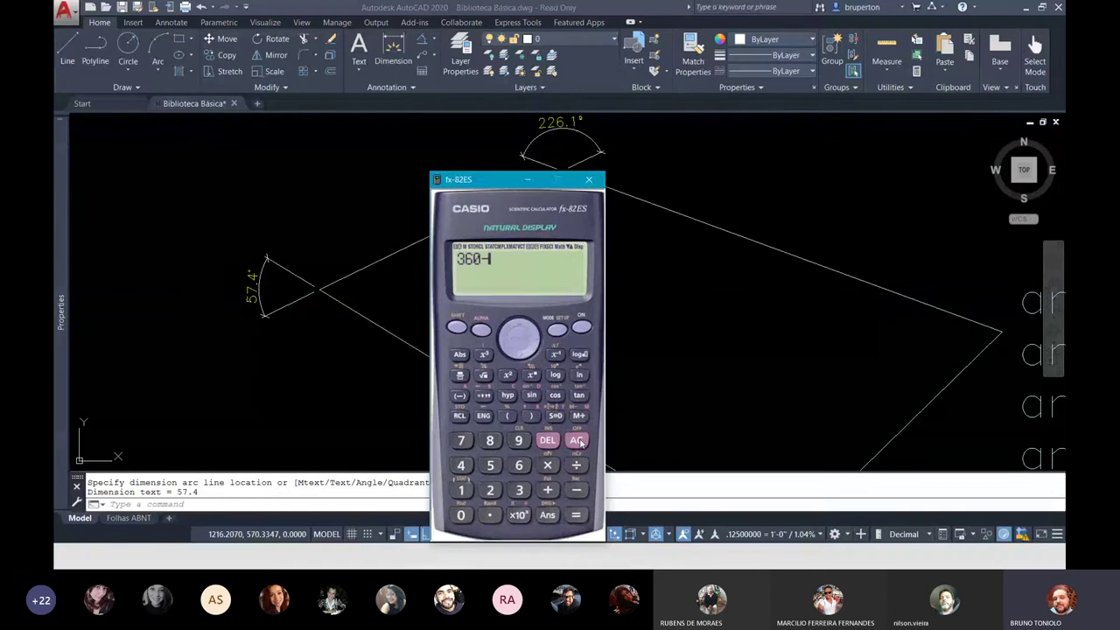
{"action": "type", "text": "57.4"}
{"action": "key", "text": "Return"}
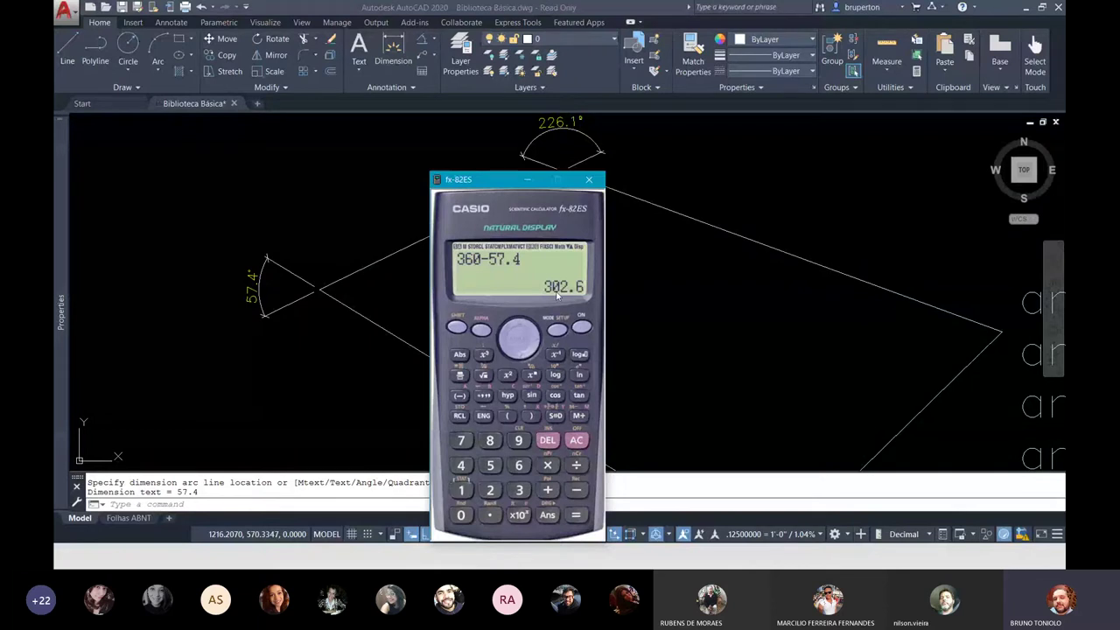
Relabel the left-corner dimension text as 302.6°
{"action": "left_click", "coordinate": [272, 227]}
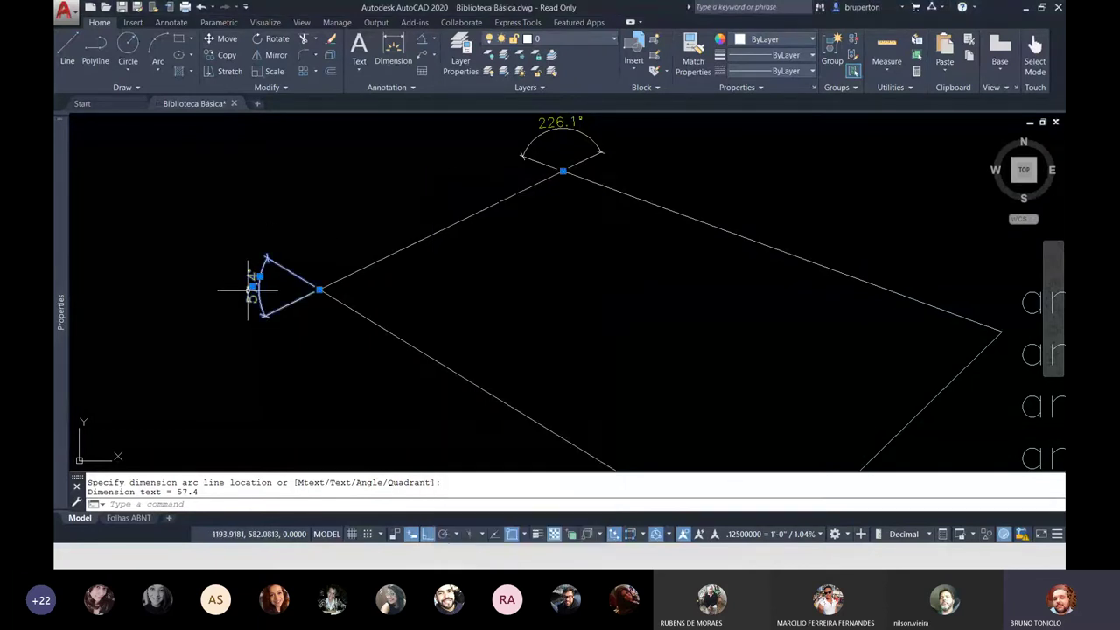
{"action": "left_click", "coordinate": [251, 288]}
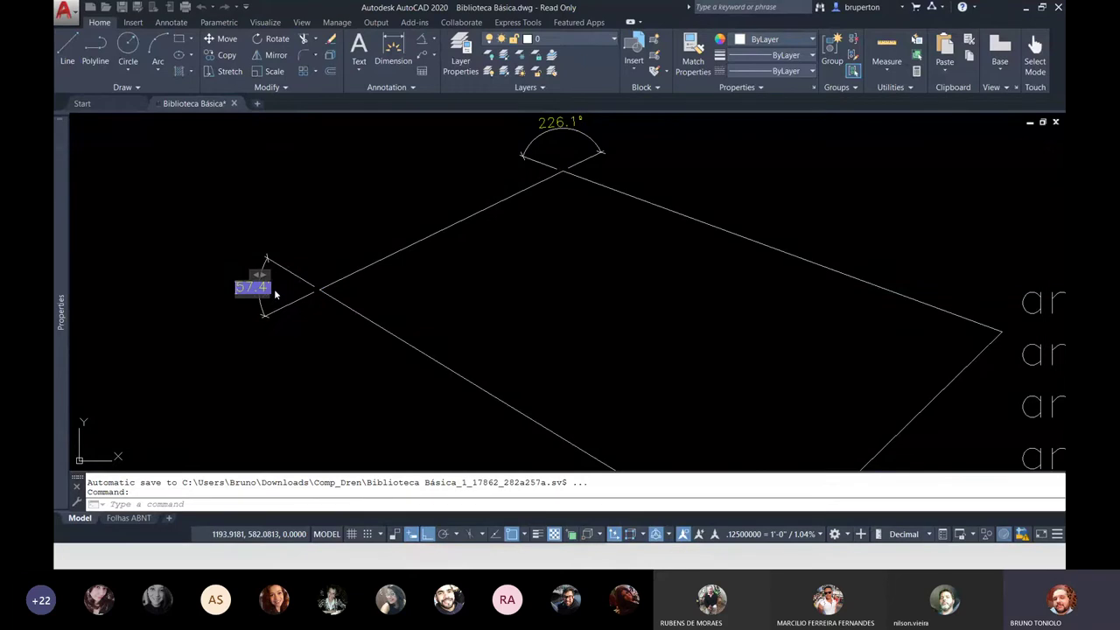
{"action": "double_click", "coordinate": [273, 293]}
{"action": "type", "text": "302.6"}
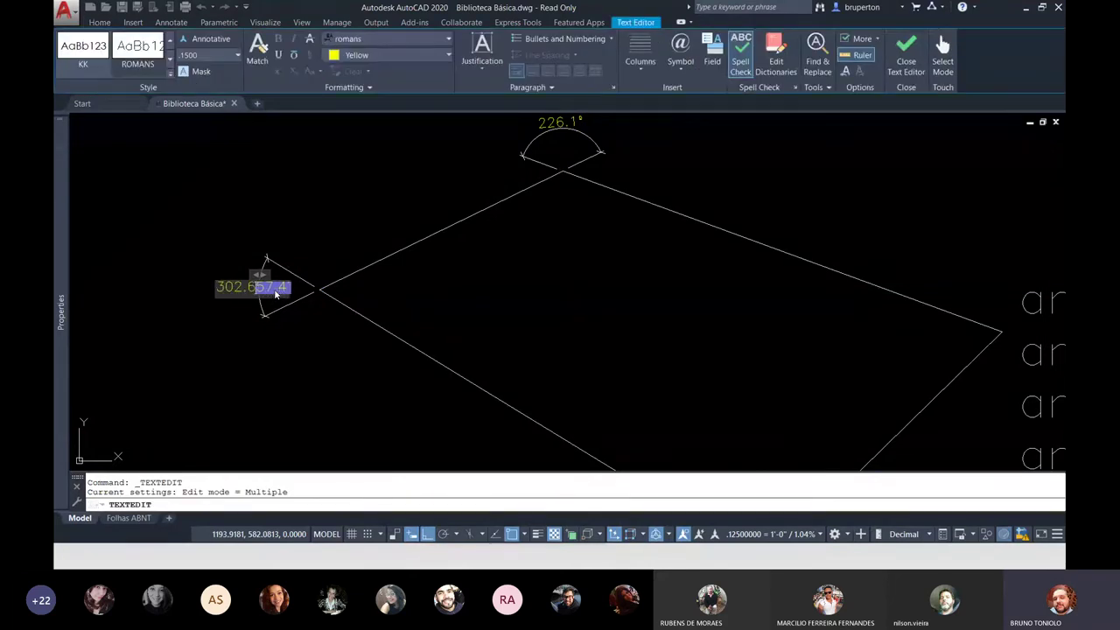
{"action": "key", "text": "Delete"}
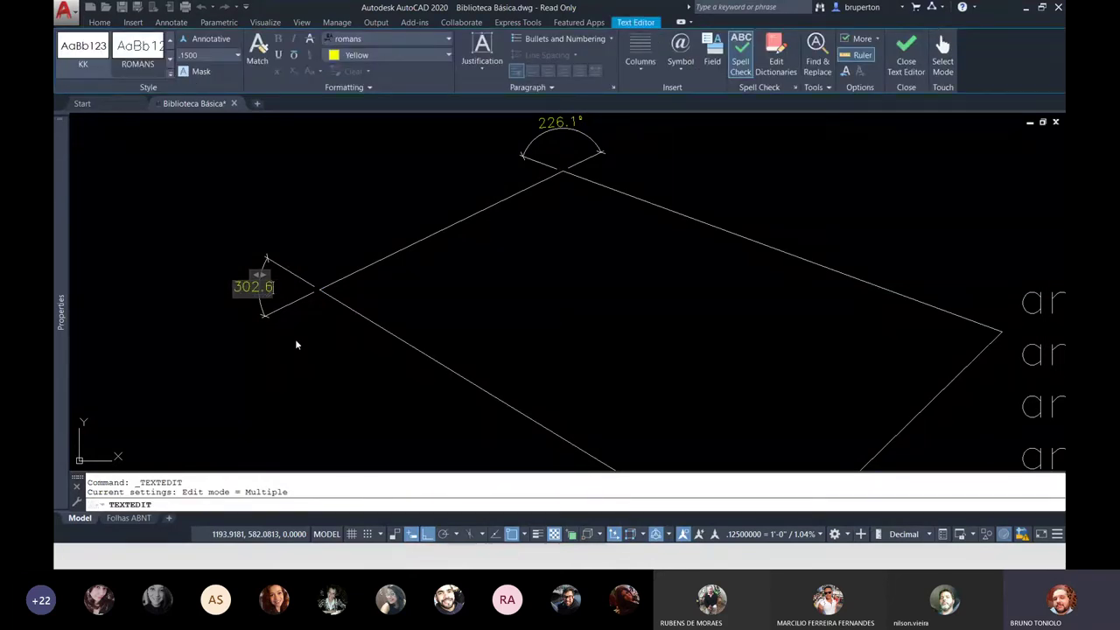
{"action": "type", "text": "°"}
{"action": "left_click", "coordinate": [298, 345]}
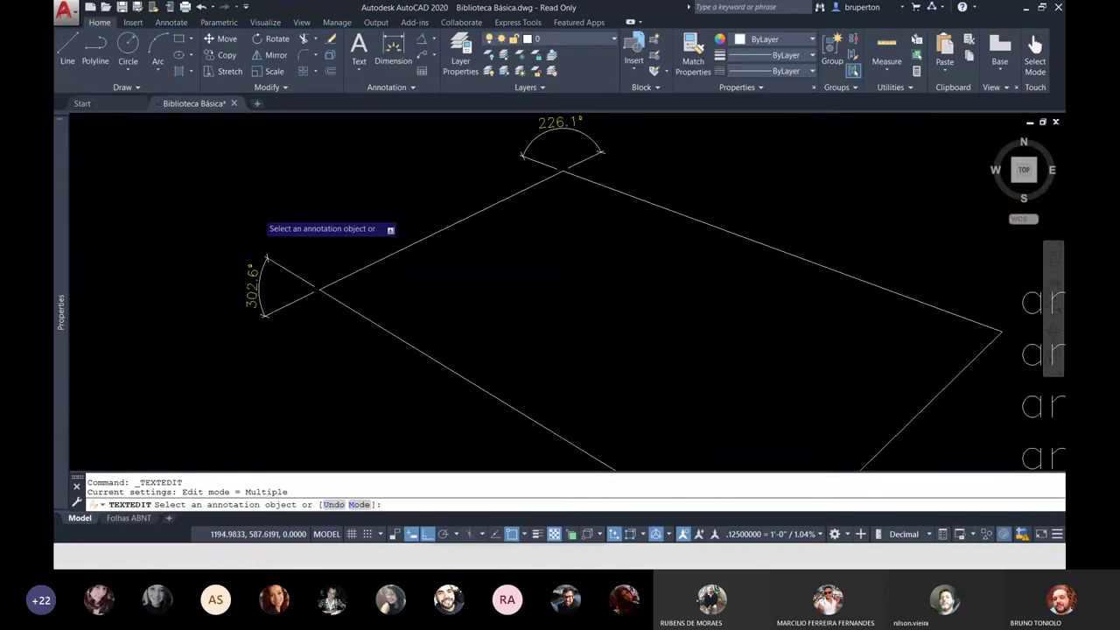
{"action": "scroll", "coordinate": [287, 298], "scroll_direction": "down", "scroll_amount": 3}
Add an angular dimension between the right edge and its adjoining edge at the bottom corner, reading 104.3°
{"action": "left_click", "coordinate": [422, 39]}
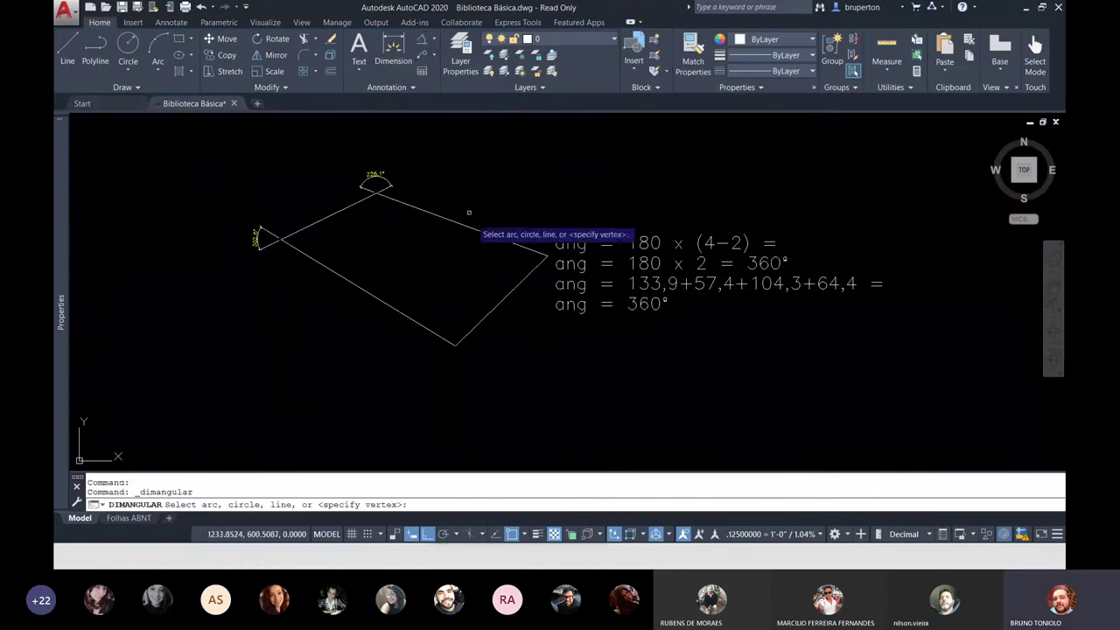
{"action": "scroll", "coordinate": [490, 308], "scroll_direction": "up", "scroll_amount": 4}
{"action": "left_click", "coordinate": [454, 339]}
{"action": "left_click", "coordinate": [458, 345]}
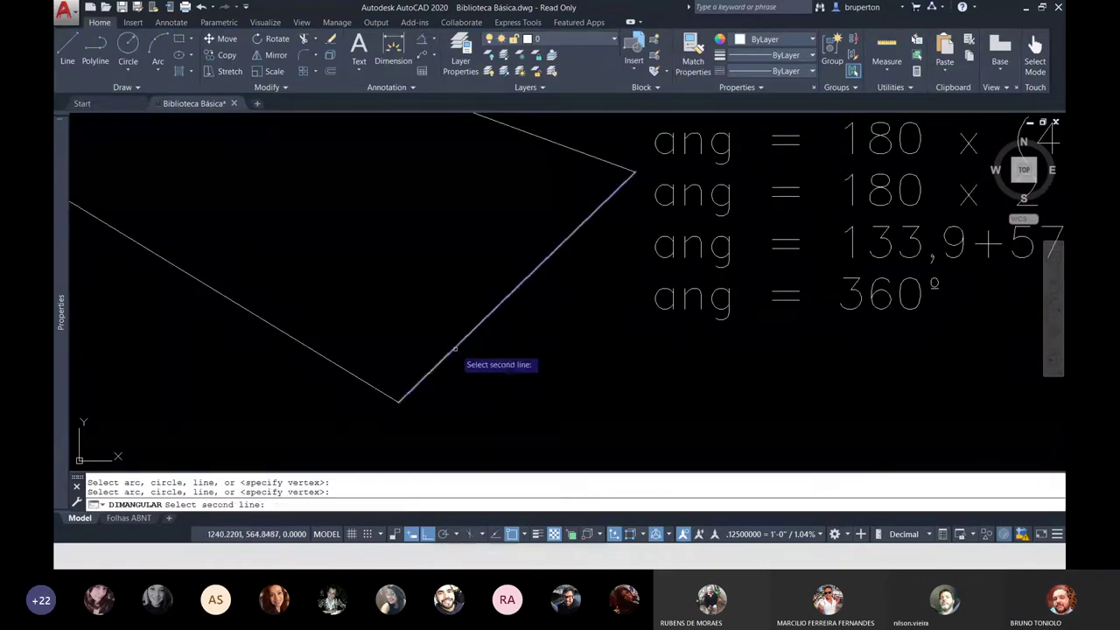
{"action": "left_click", "coordinate": [362, 378]}
{"action": "scroll", "coordinate": [438, 382], "scroll_direction": "down", "scroll_amount": 3}
{"action": "scroll", "coordinate": [437, 394], "scroll_direction": "up", "scroll_amount": 3}
{"action": "left_click", "coordinate": [442, 429]}
Work out the exterior angle 360 − 104.3 in the calculator as 255.7 decimal degrees
{"action": "key", "text": "super"}
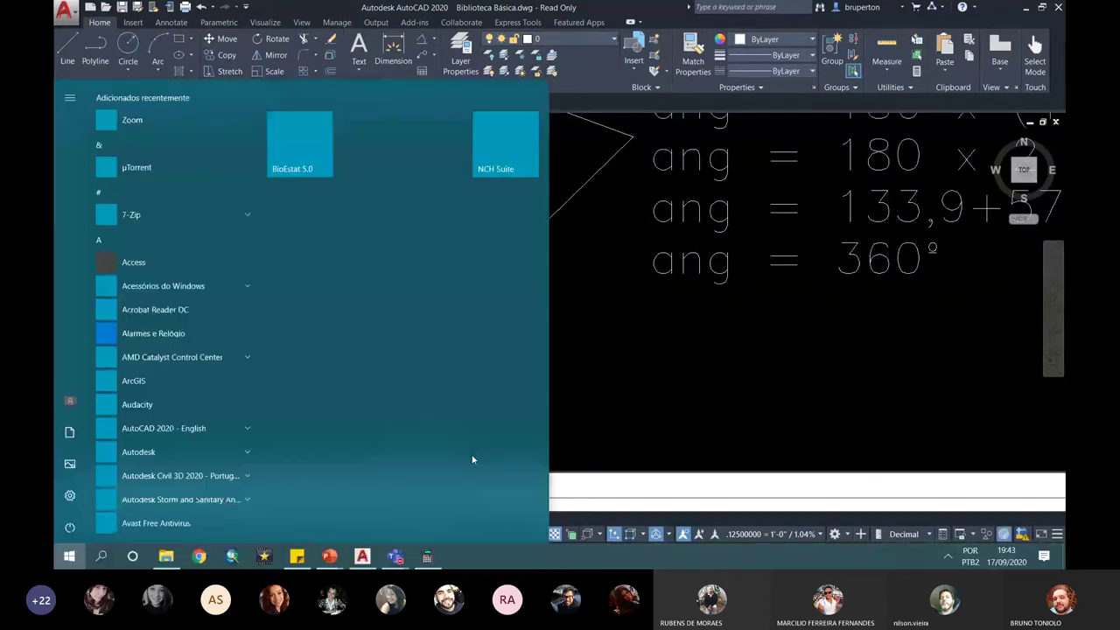
{"action": "left_click", "coordinate": [499, 150]}
{"action": "left_click_drag", "start_coordinate": [473, 179], "coordinate": [693, 187]}
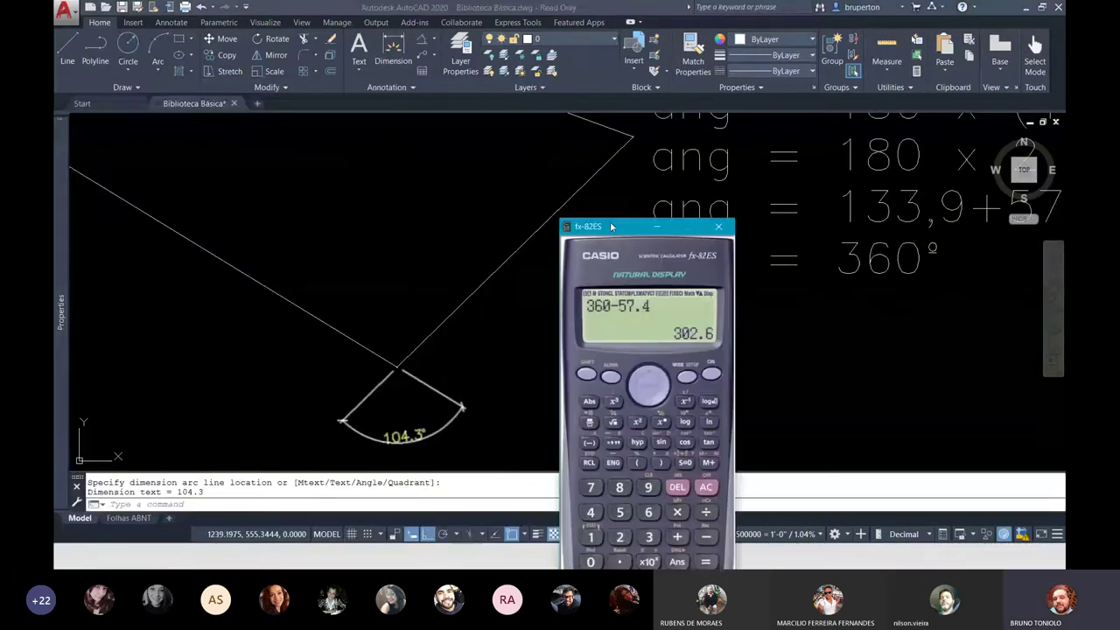
{"action": "left_click", "coordinate": [798, 448]}
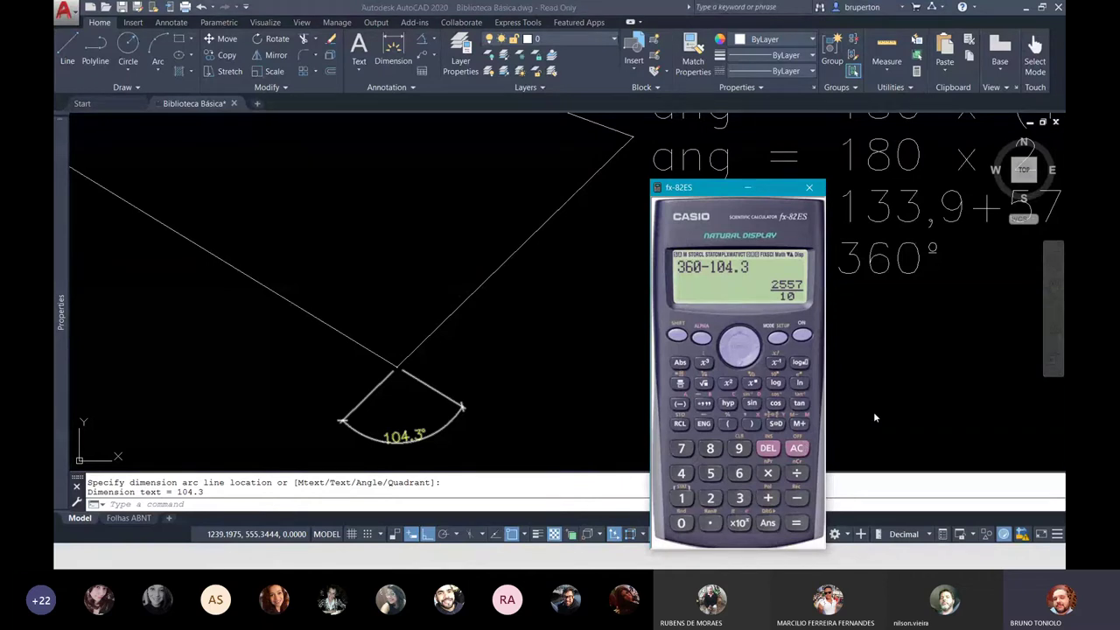
{"action": "left_click", "coordinate": [705, 403]}
{"action": "left_click", "coordinate": [706, 403]}
Place the angle dimension arc and change its 104.3 label to 255
{"action": "left_click", "coordinate": [428, 418]}
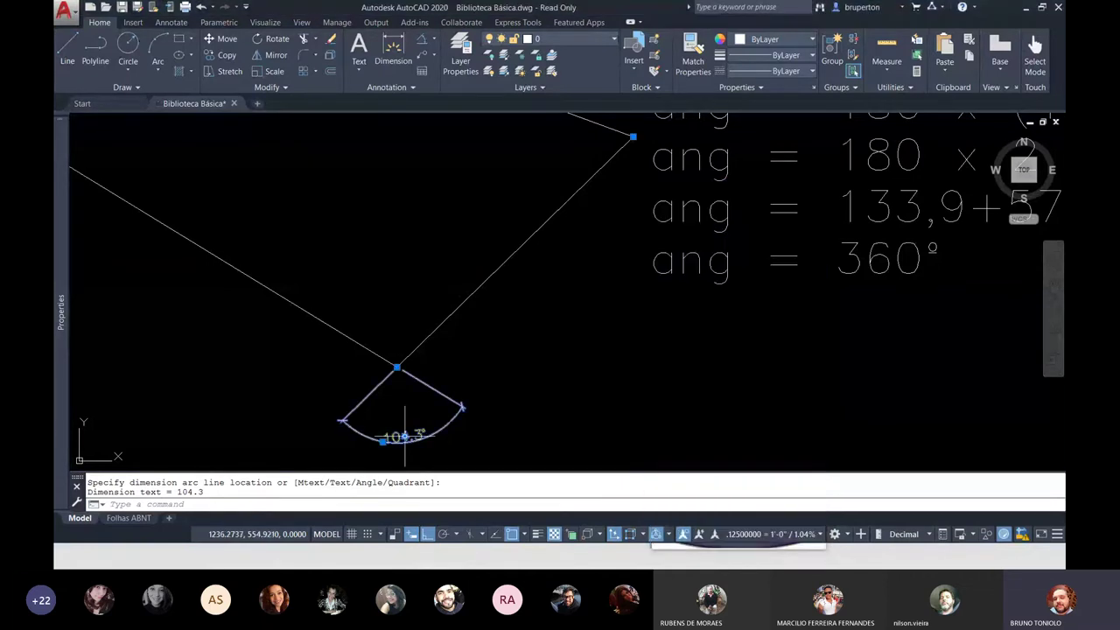
{"action": "left_click", "coordinate": [404, 435]}
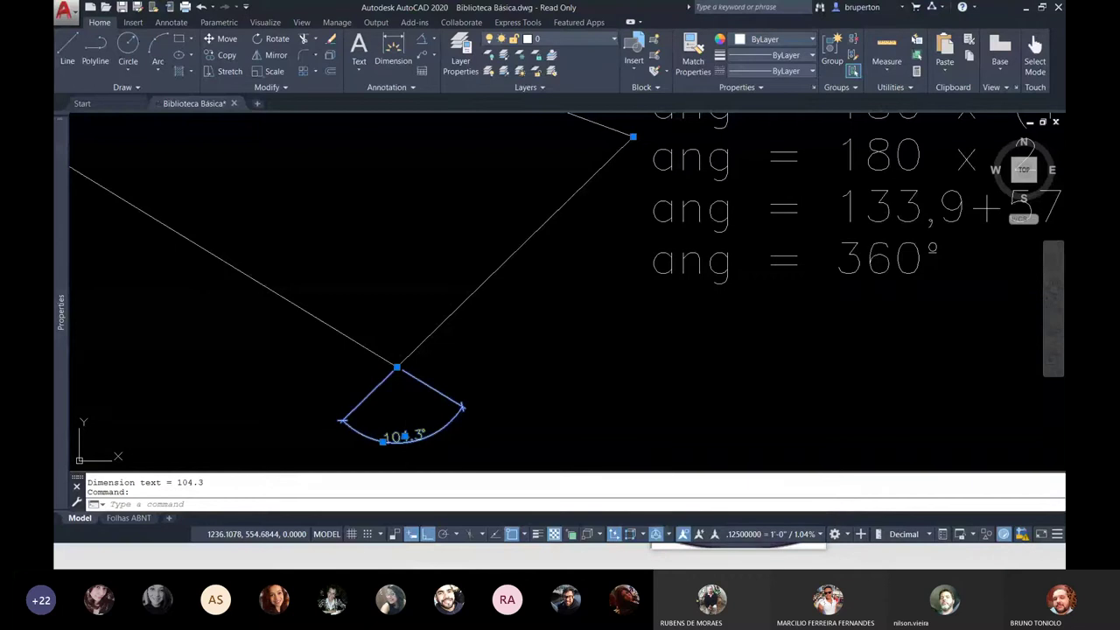
{"action": "double_click", "coordinate": [401, 436]}
{"action": "type", "text": "255"}
{"action": "key", "text": "Delete"}
Finish the previous label edit and use MOVE to shift the equation text further right
{"action": "left_click", "coordinate": [564, 388]}
{"action": "scroll", "coordinate": [506, 392], "scroll_direction": "down", "scroll_amount": 3}
{"action": "scroll", "coordinate": [508, 393], "scroll_direction": "down", "scroll_amount": 1}
{"action": "type", "text": "m"}
{"action": "key", "text": "Return"}
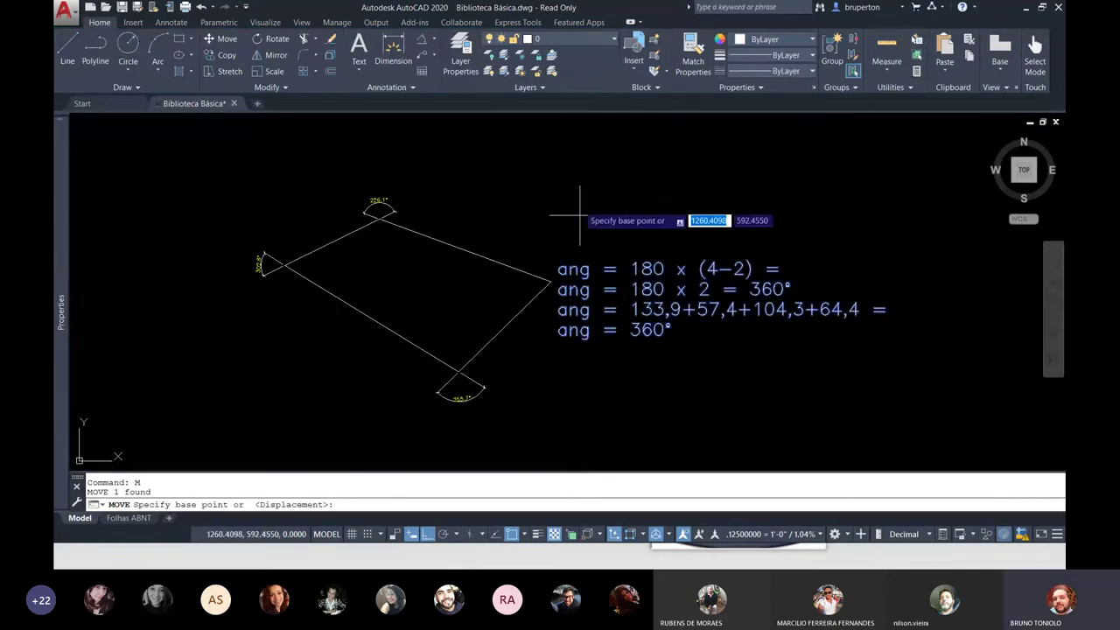
{"action": "left_click", "coordinate": [579, 204]}
{"action": "left_click", "coordinate": [693, 238]}
{"action": "key", "text": "Escape"}
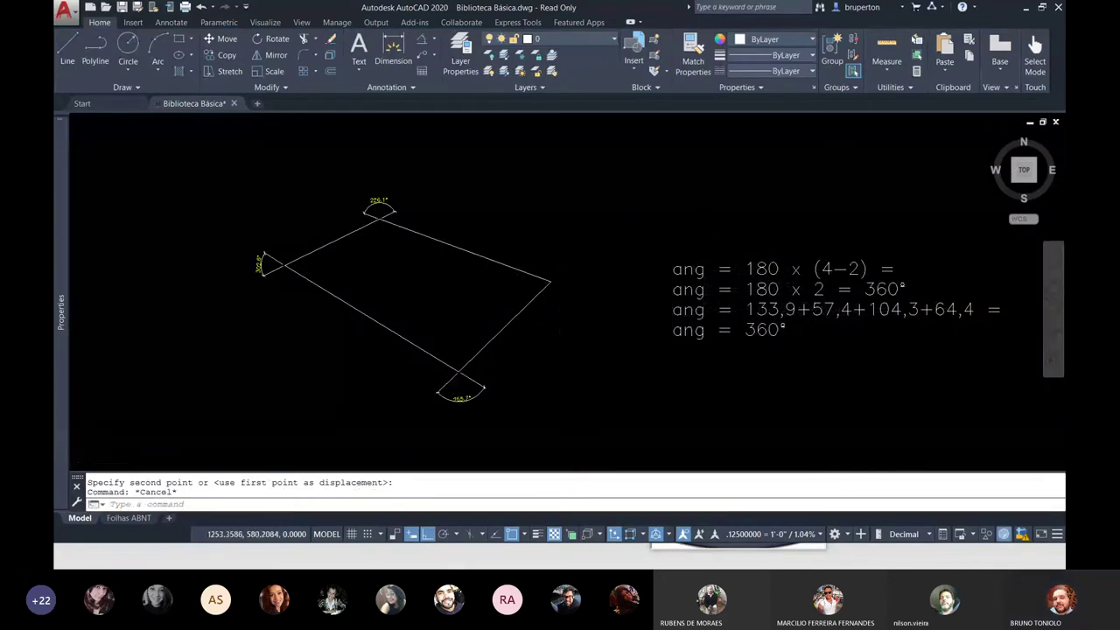
{"action": "scroll", "coordinate": [549, 260], "scroll_direction": "up", "scroll_amount": 2}
Dimension the angle between the two edges at the right vertex, giving 64.4°
{"action": "left_click", "coordinate": [421, 43]}
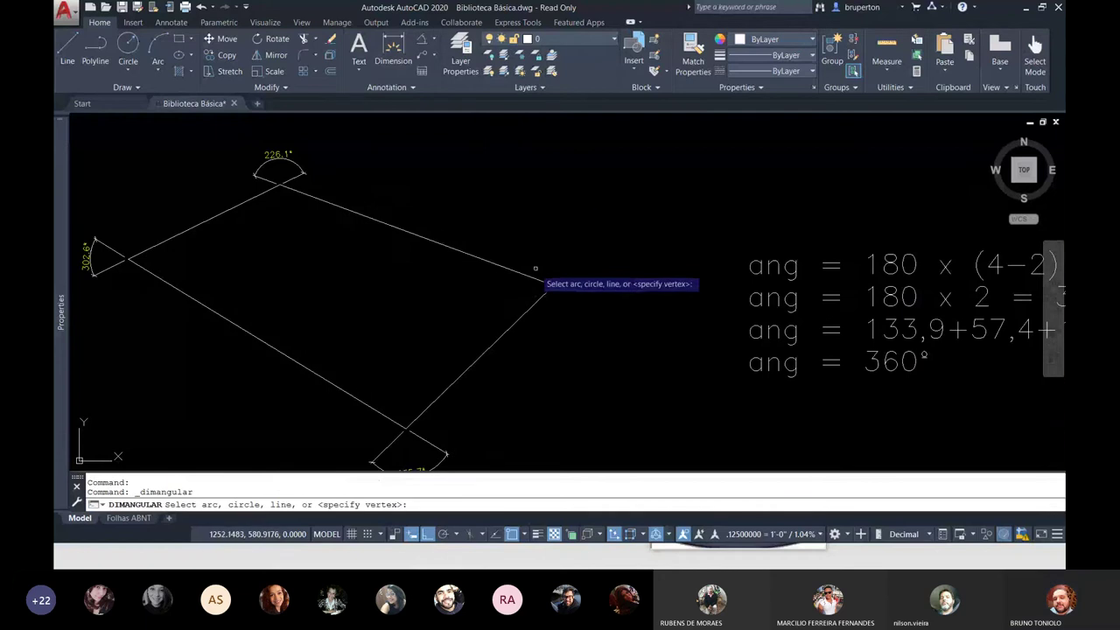
{"action": "left_click", "coordinate": [541, 281]}
{"action": "left_click", "coordinate": [542, 303]}
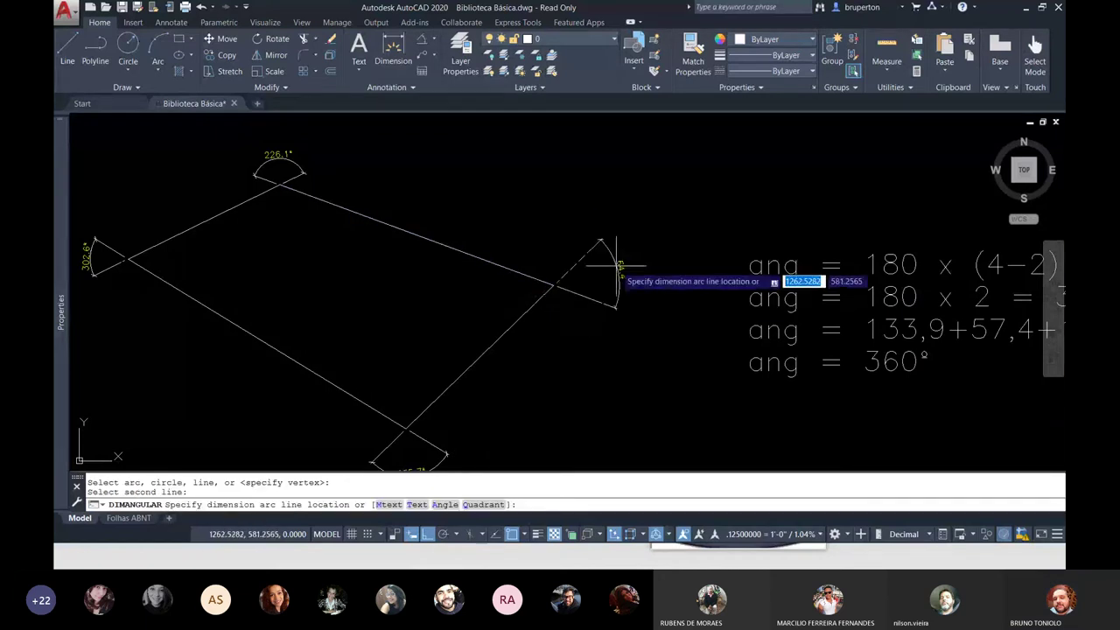
{"action": "left_click", "coordinate": [617, 271]}
{"action": "scroll", "coordinate": [591, 280], "scroll_direction": "up", "scroll_amount": 3}
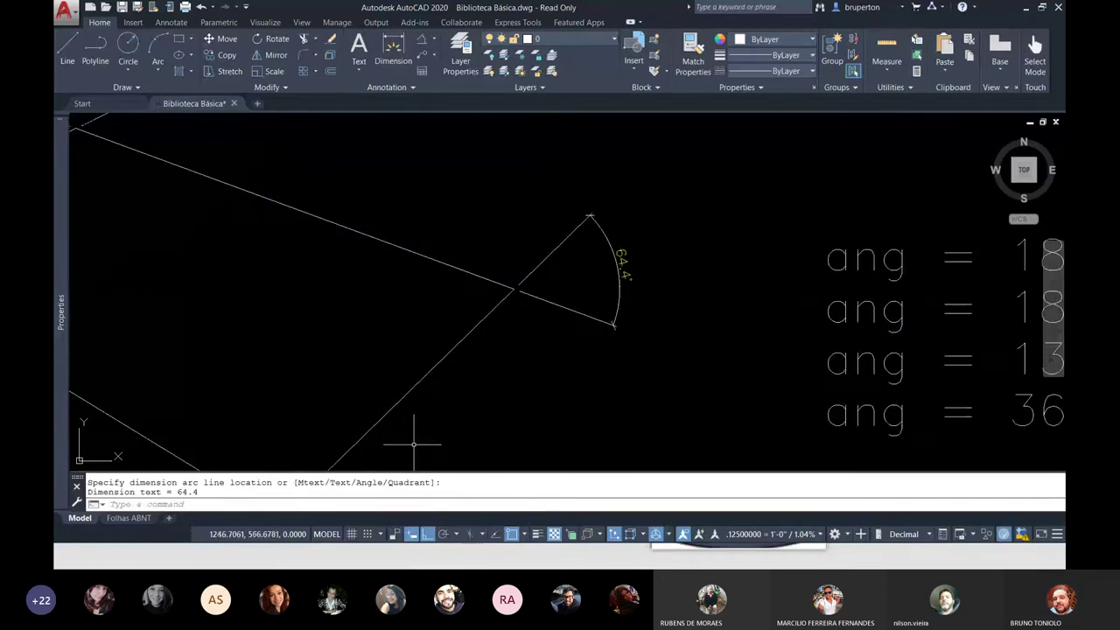
Compute 360-64.4 in the calculator to get the 295.6 exterior angle
{"action": "key", "text": "super"}
{"action": "left_click", "coordinate": [300, 137]}
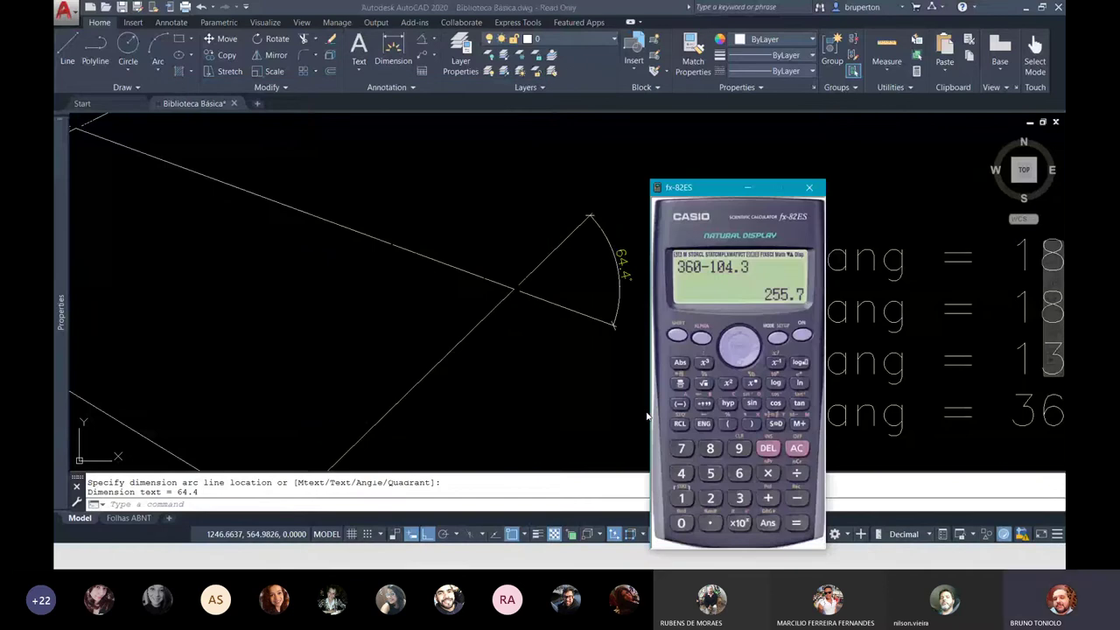
{"action": "left_click", "coordinate": [796, 448]}
{"action": "type", "text": "360-64.4"}
{"action": "key", "text": "Return"}
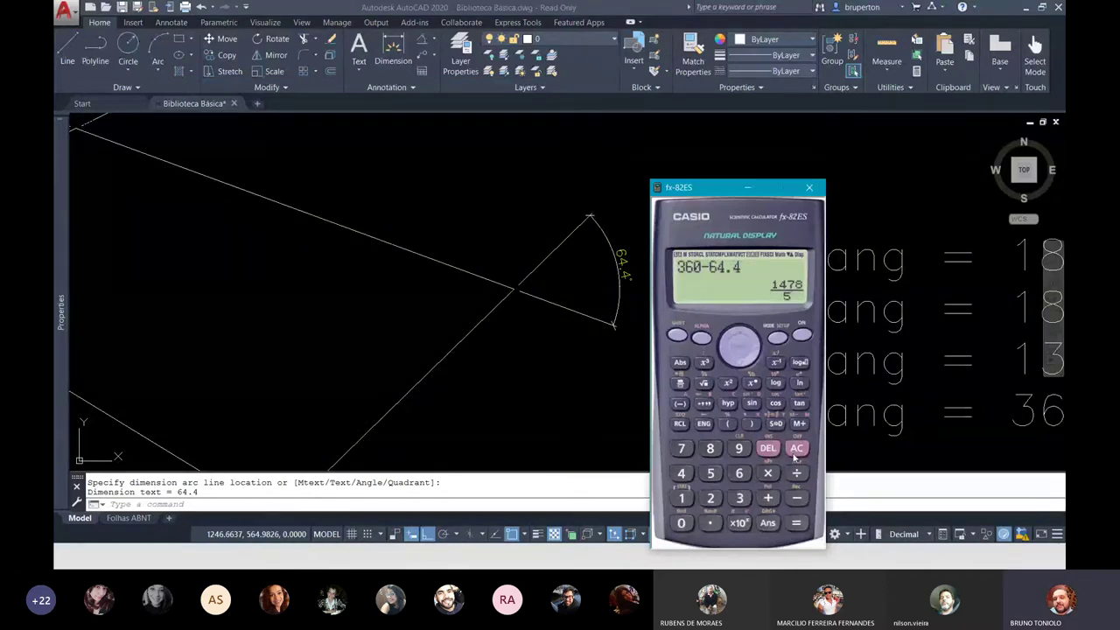
{"action": "left_click", "coordinate": [707, 407]}
{"action": "left_click", "coordinate": [707, 407]}
Relabel the 64.4° dimension at the right vertex as 295.6
{"action": "left_click", "coordinate": [630, 280]}
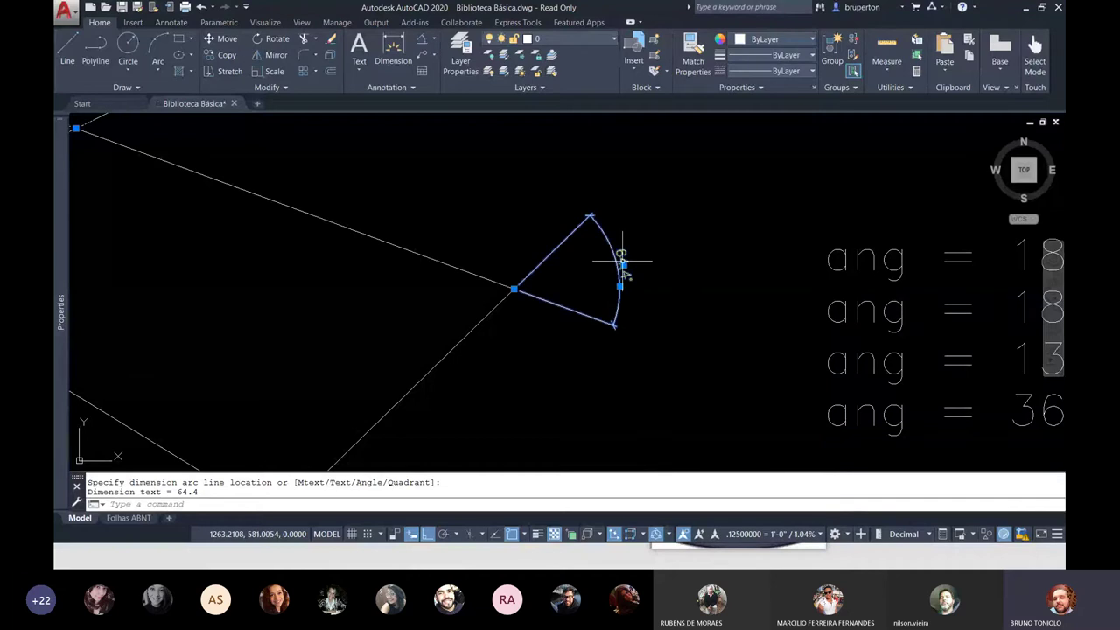
{"action": "left_click", "coordinate": [622, 259]}
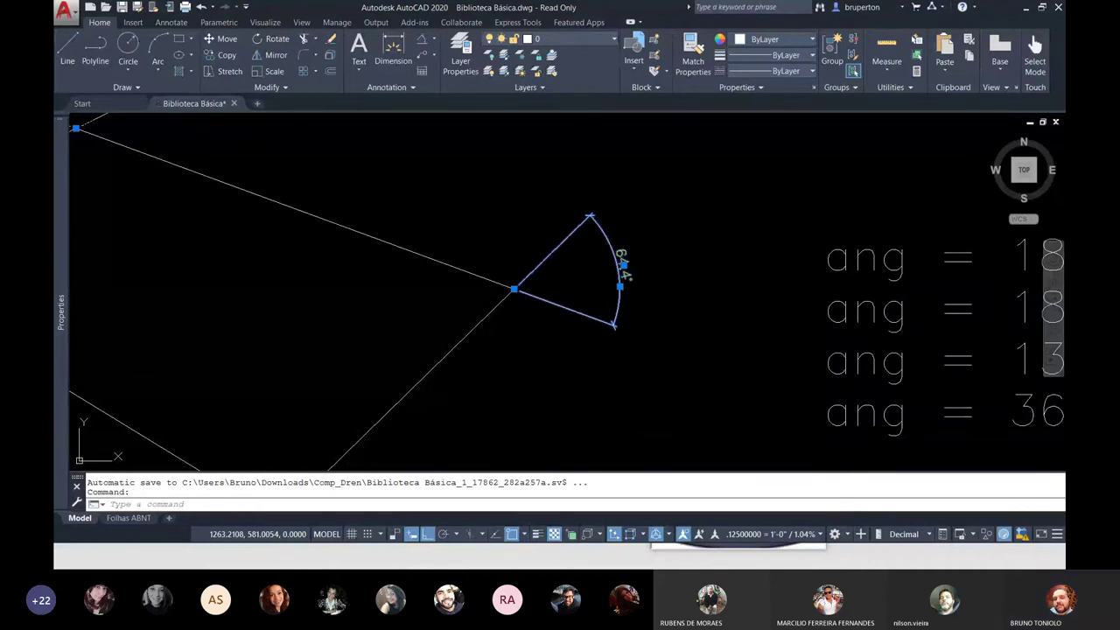
{"action": "double_click", "coordinate": [622, 262]}
{"action": "key", "text": "BackSpace"}
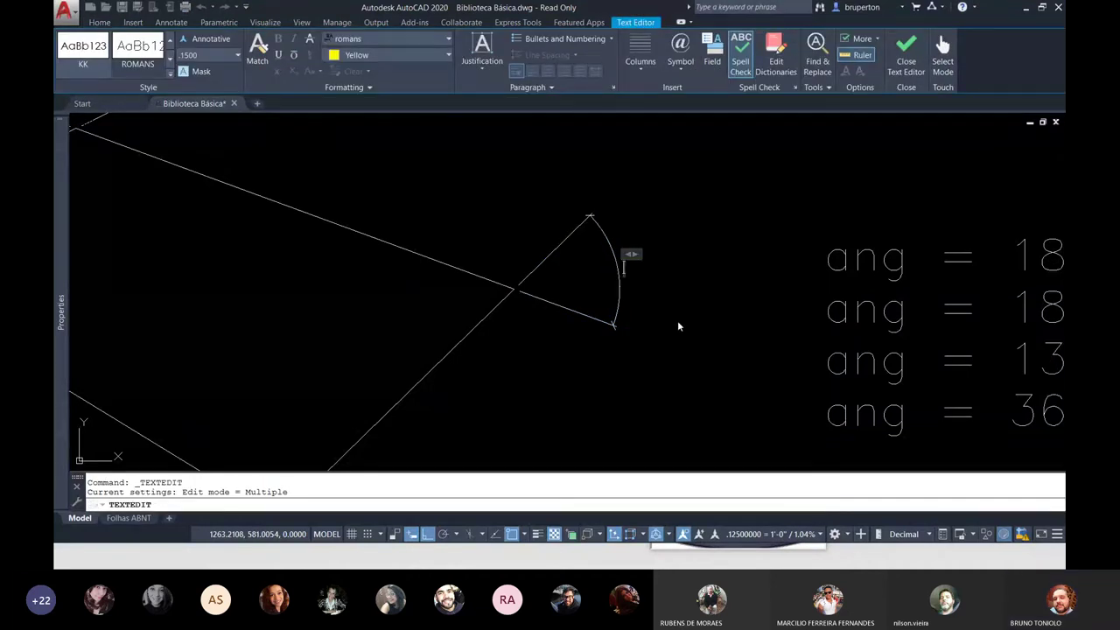
{"action": "type", "text": "295.6"}
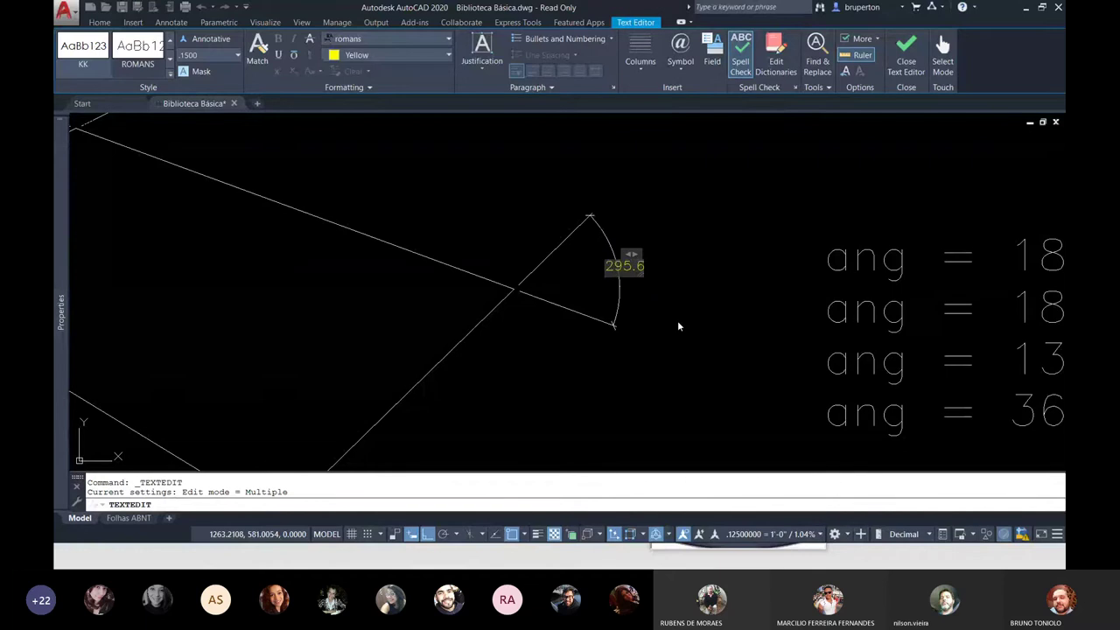
{"action": "left_click", "coordinate": [678, 325]}
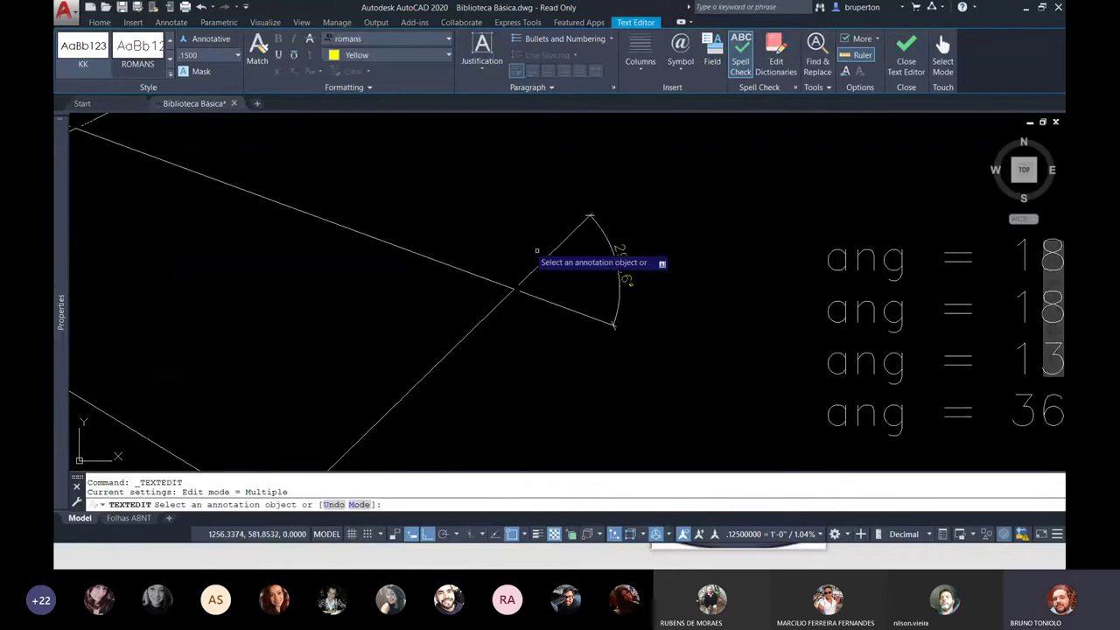
{"action": "scroll", "coordinate": [453, 234], "scroll_direction": "down", "scroll_amount": 2}
{"action": "scroll", "coordinate": [490, 263], "scroll_direction": "down", "scroll_amount": 2}
{"action": "scroll", "coordinate": [483, 265], "scroll_direction": "up", "scroll_amount": 3}
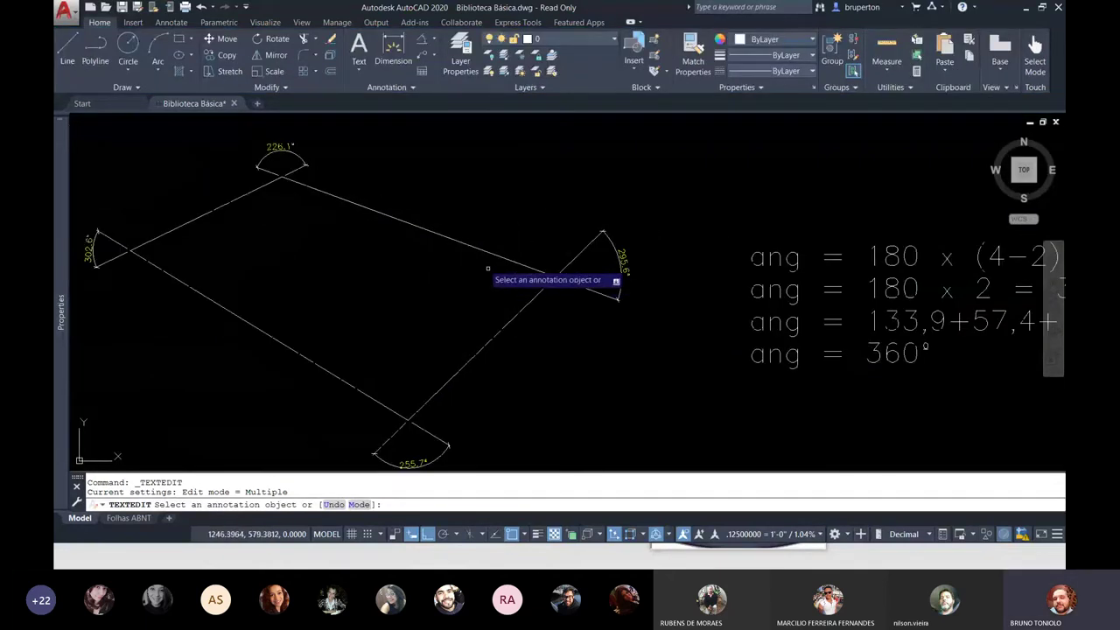
{"action": "key", "text": "Return"}
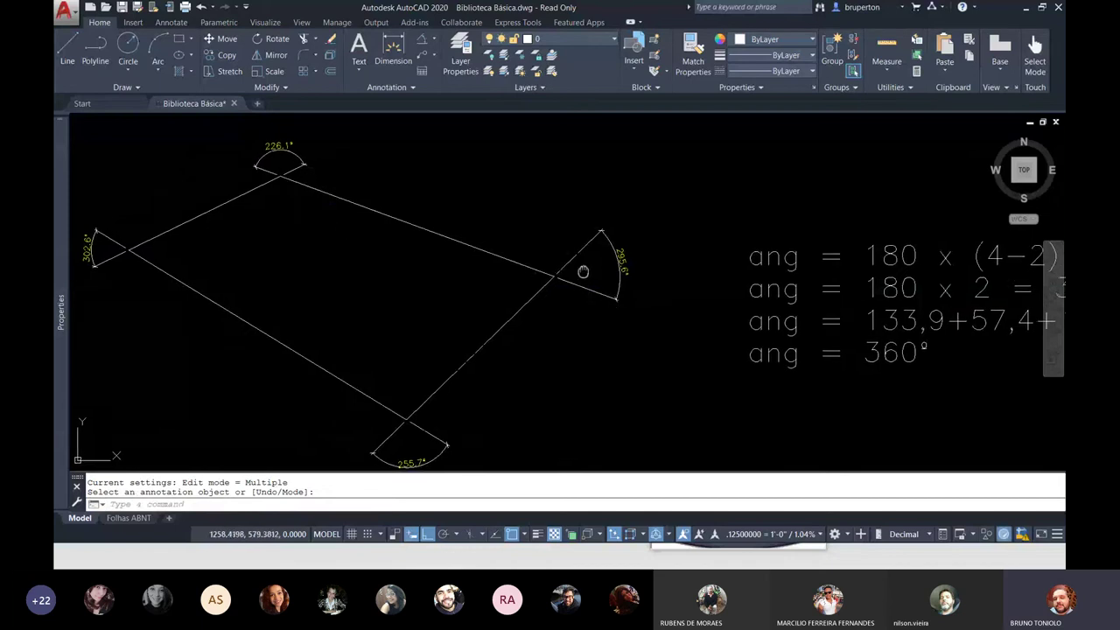
{"action": "middle_click_drag", "start_coordinate": [582, 262], "coordinate": [549, 262]}
{"action": "scroll", "coordinate": [549, 263], "scroll_direction": "down", "scroll_amount": 2}
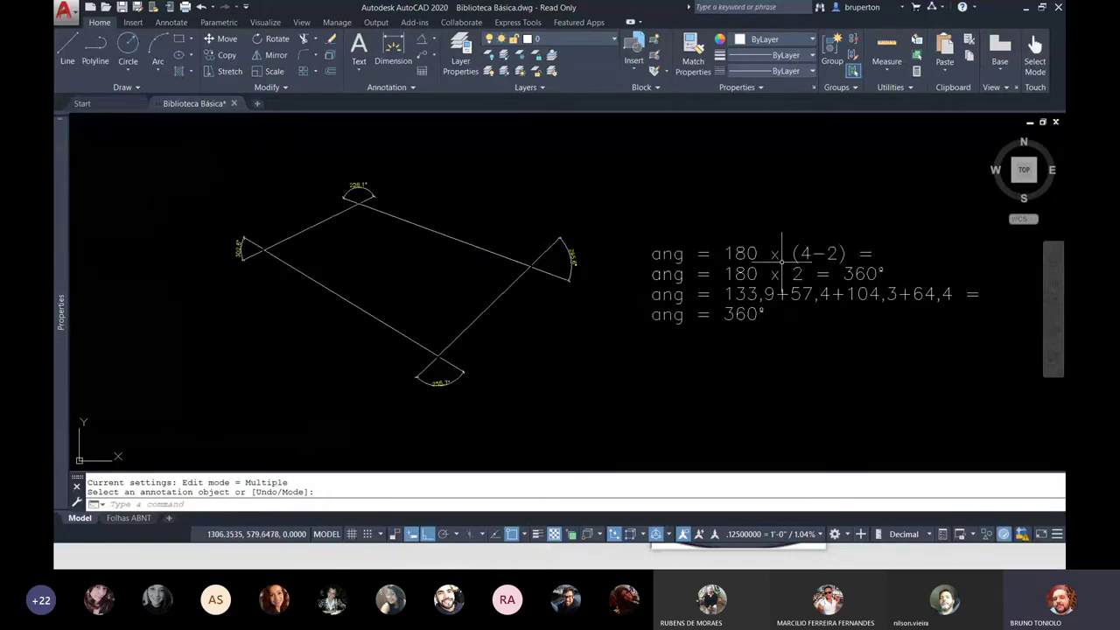
Replace the equation note text with 'ang ext = 180 x (5+2)' and a second line 'ang ext =180 x 7 ='
{"action": "scroll", "coordinate": [787, 263], "scroll_direction": "up", "scroll_amount": 1}
{"action": "scroll", "coordinate": [628, 258], "scroll_direction": "up", "scroll_amount": 1}
{"action": "left_click", "coordinate": [619, 245]}
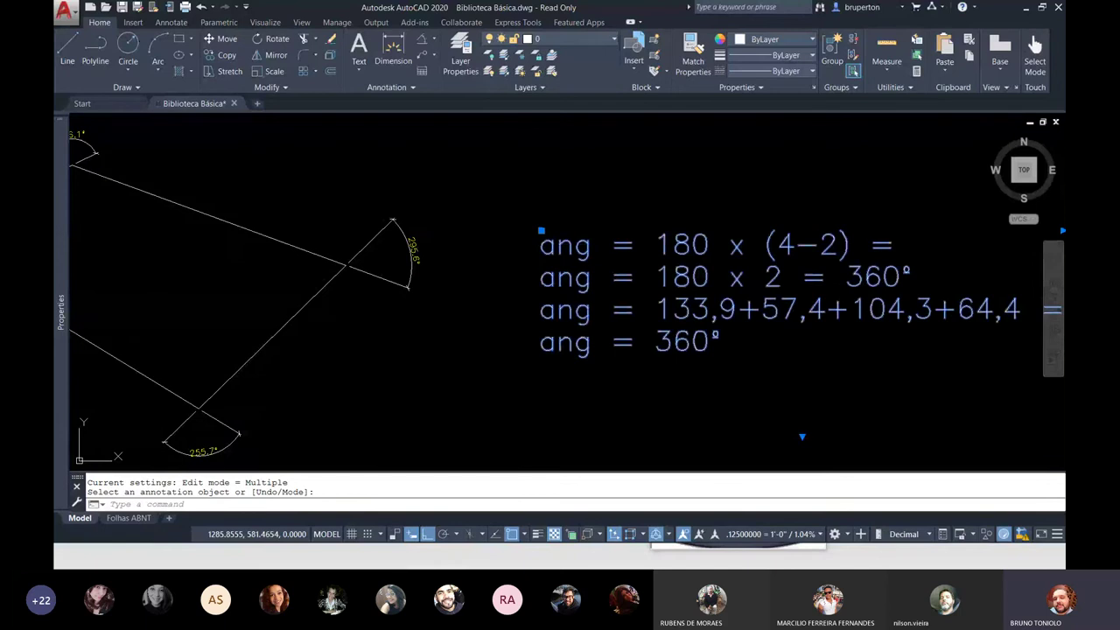
{"action": "left_click", "coordinate": [722, 343]}
{"action": "left_click_drag", "start_coordinate": [722, 343], "coordinate": [529, 256]}
{"action": "type", "text": "ang ext"}
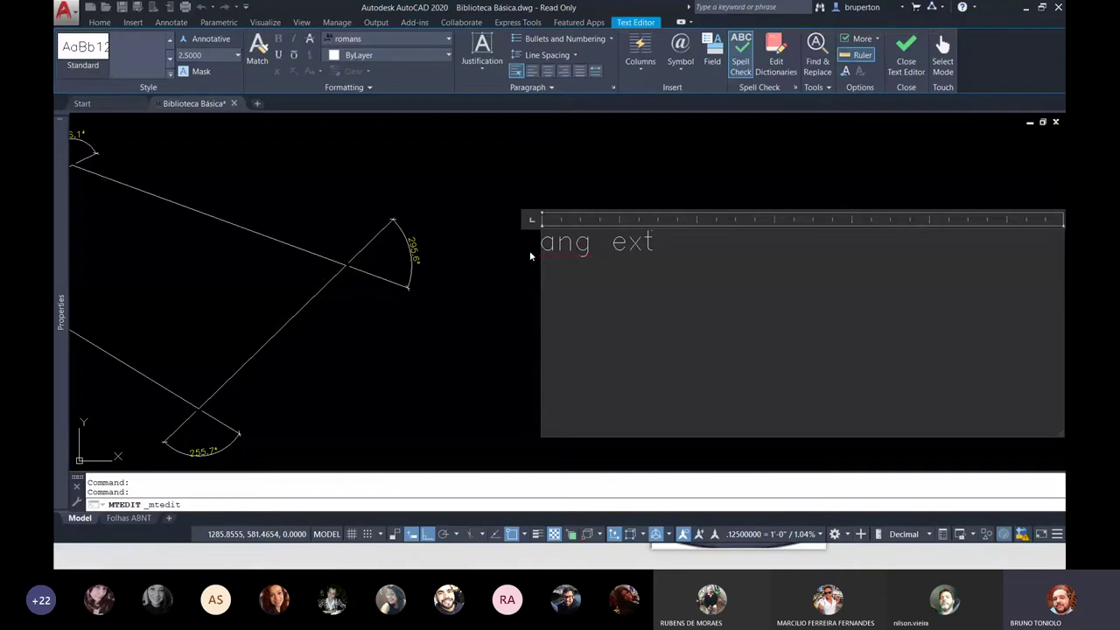
{"action": "type", "text": " = 180 "}
{"action": "type", "text": "x (5"}
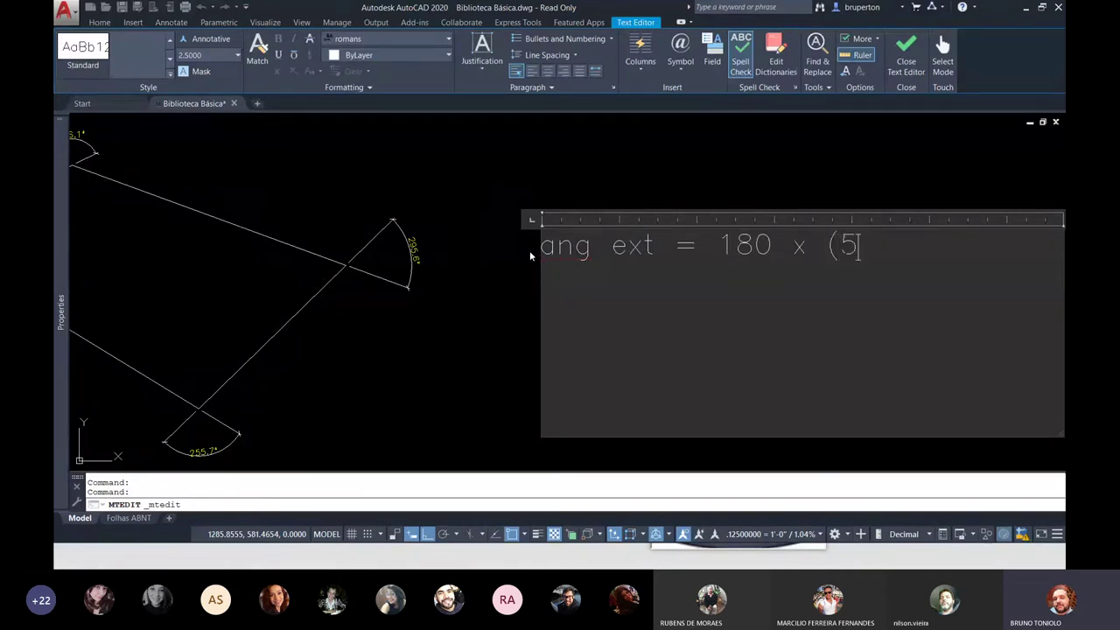
{"action": "type", "text": "+2)"}
{"action": "key", "text": "Return"}
{"action": "type", "text": "ang ext ="}
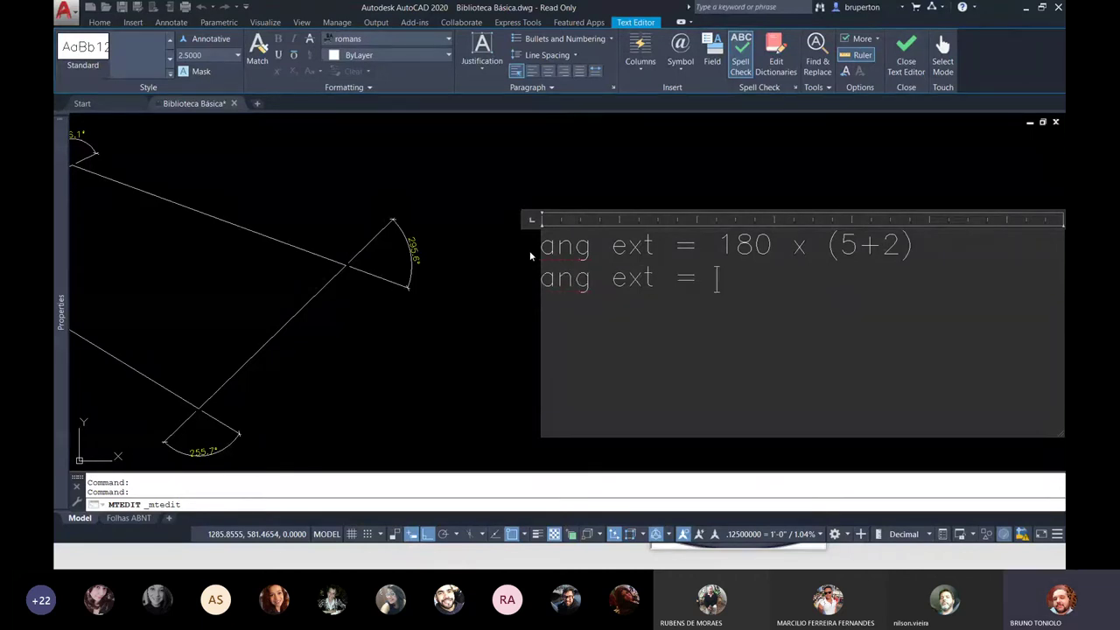
{"action": "type", "text": "180 "}
{"action": "type", "text": "x "}
{"action": "type", "text": "7 "}
{"action": "type", "text": "="}
Calculate 180*7 in the calculator and finish the second line with 1260°
{"action": "key", "text": "alt+Tab"}
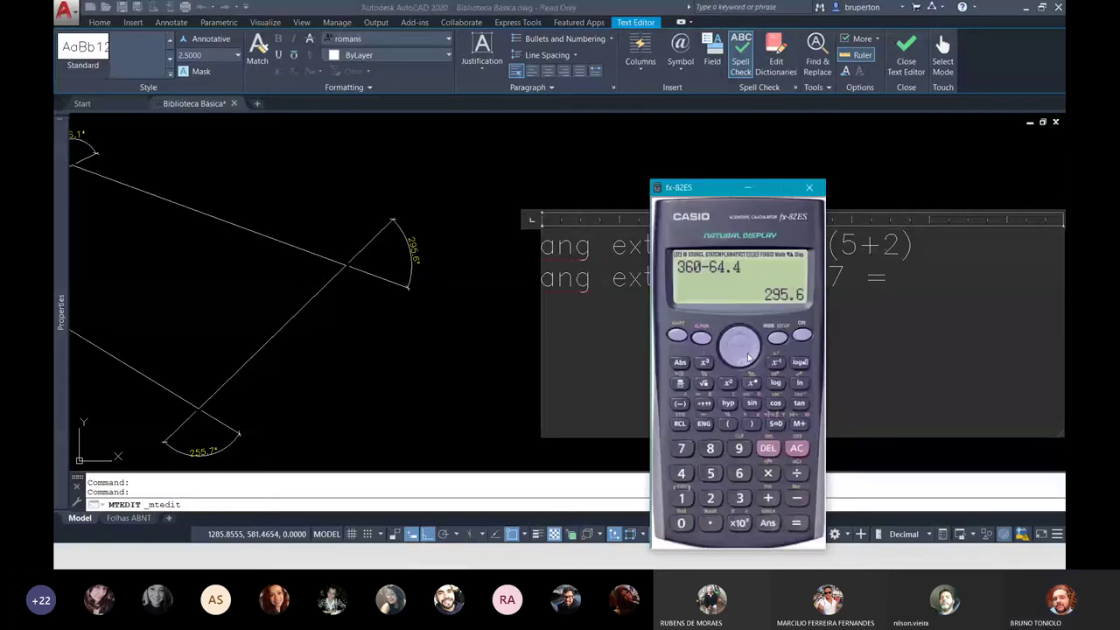
{"action": "left_click_drag", "start_coordinate": [748, 357], "coordinate": [457, 291]}
{"action": "type", "text": "18"}
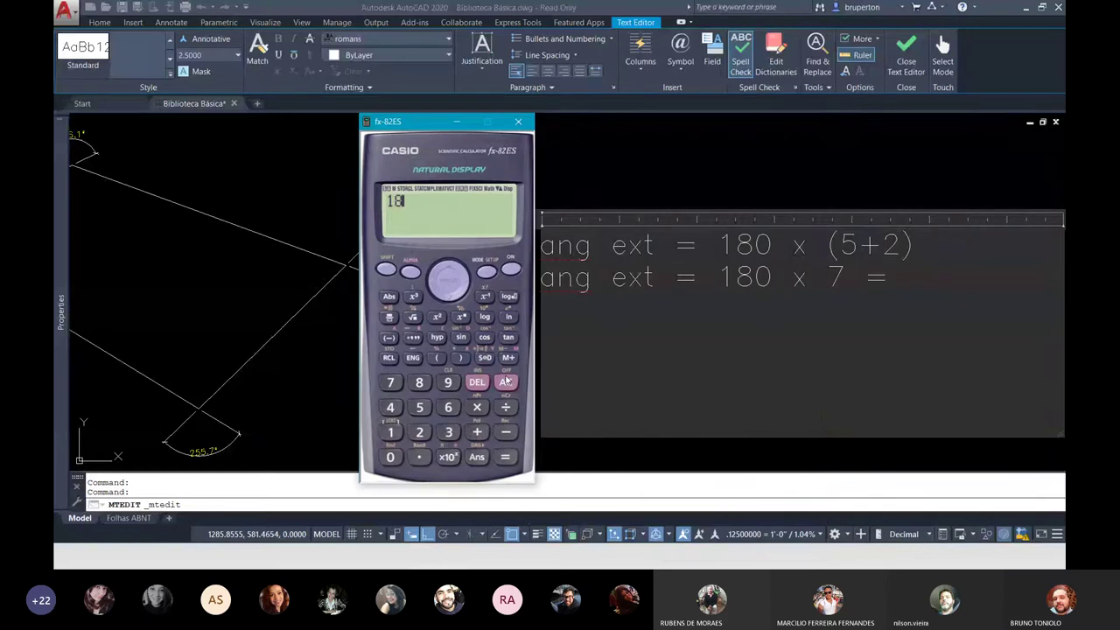
{"action": "type", "text": "0*7"}
{"action": "key", "text": "Return"}
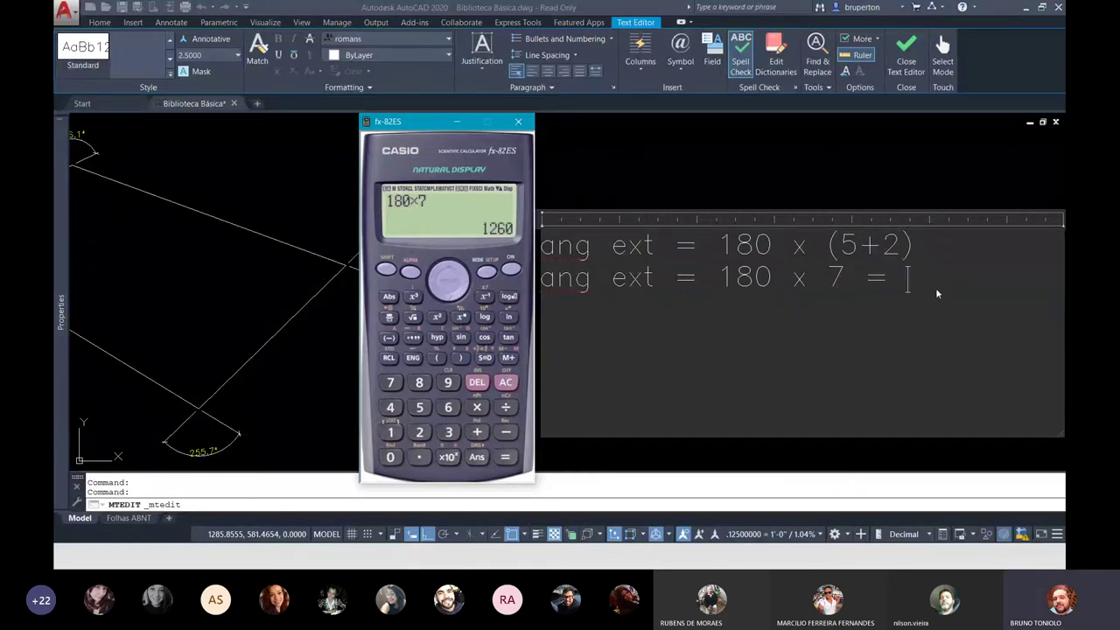
{"action": "left_click", "coordinate": [937, 293]}
{"action": "type", "text": "1260"}
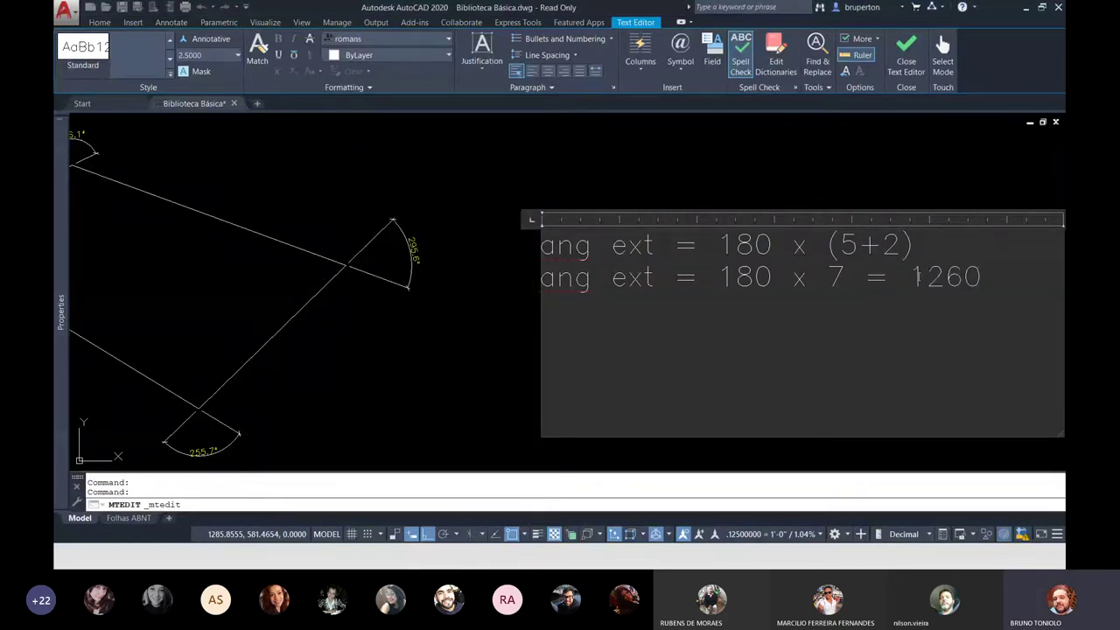
{"action": "type", "text": "°"}
{"action": "key", "text": "ctrl+Return"}
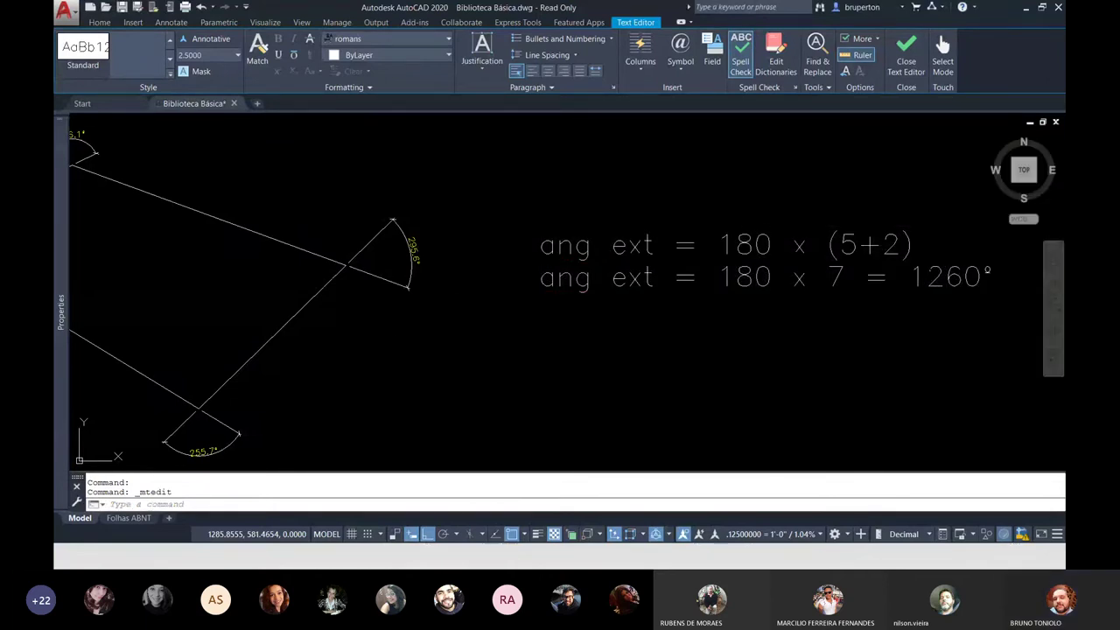
{"action": "key", "text": "super"}
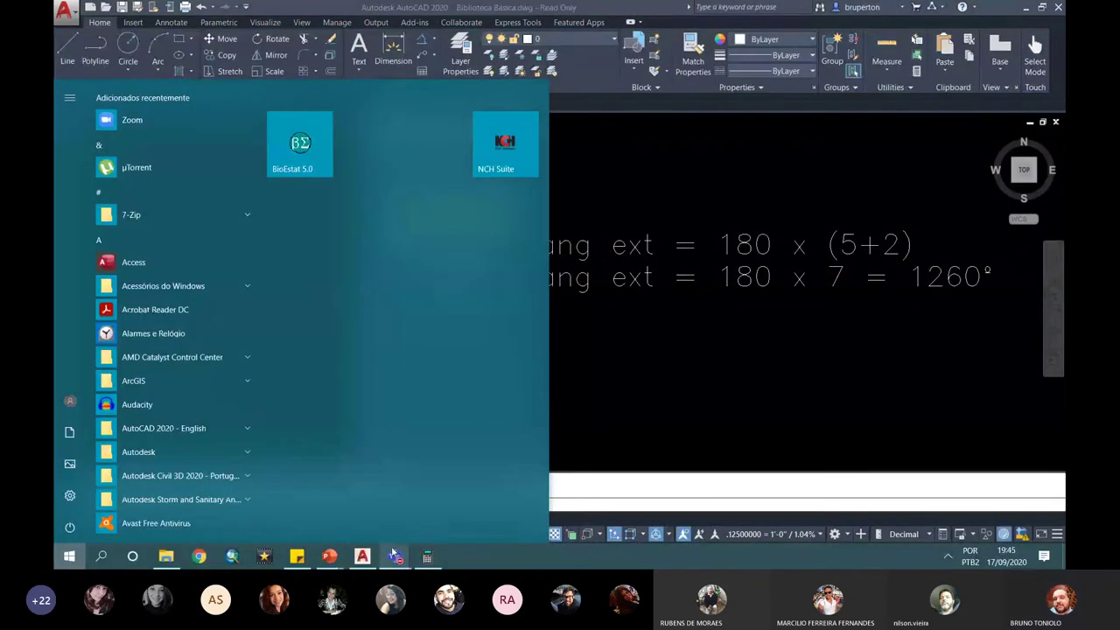
{"action": "mouse_move", "coordinate": [329, 556]}
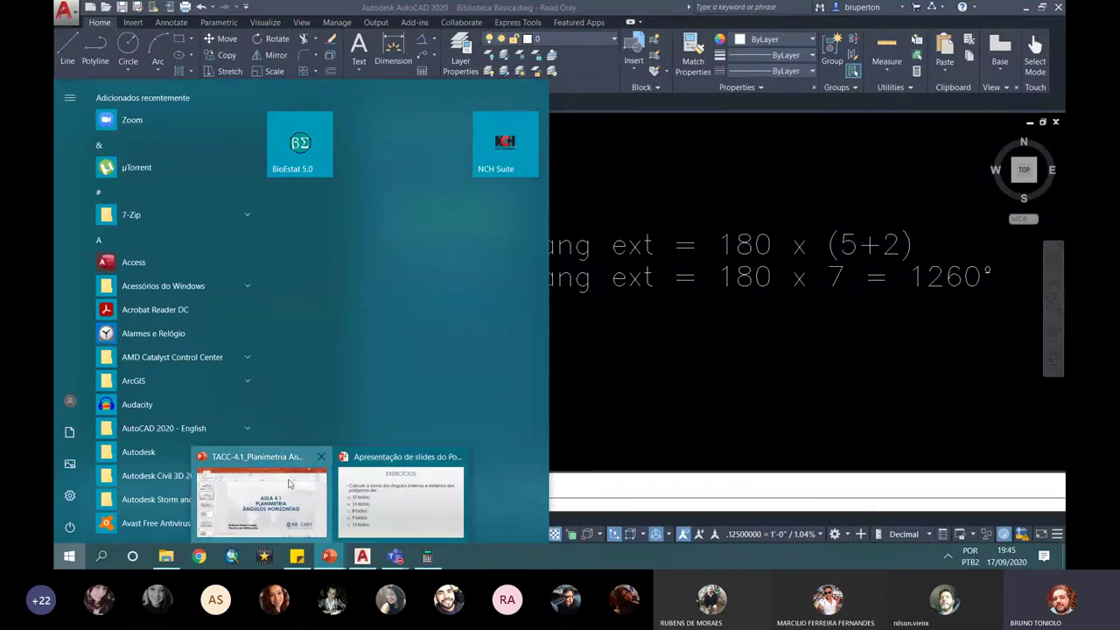
Switch to the angles presentation and go from slide 6 to slide 7 on external angle sums
{"action": "left_click", "coordinate": [291, 485]}
{"action": "scroll", "coordinate": [119, 262], "scroll_direction": "down", "scroll_amount": 3}
{"action": "left_click", "coordinate": [118, 267]}
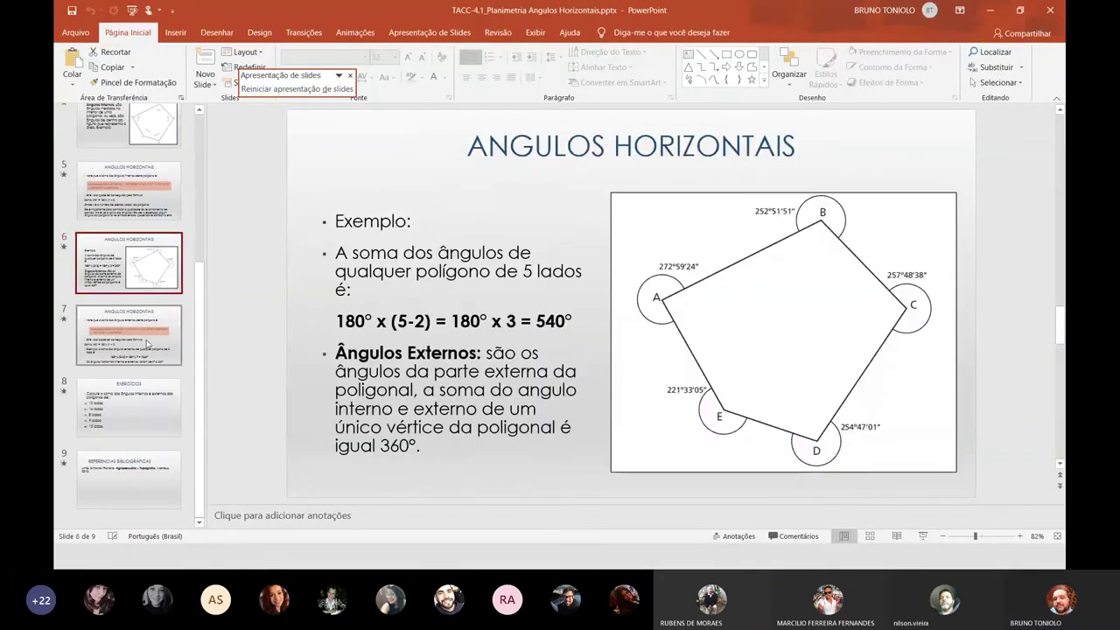
{"action": "left_click", "coordinate": [150, 353]}
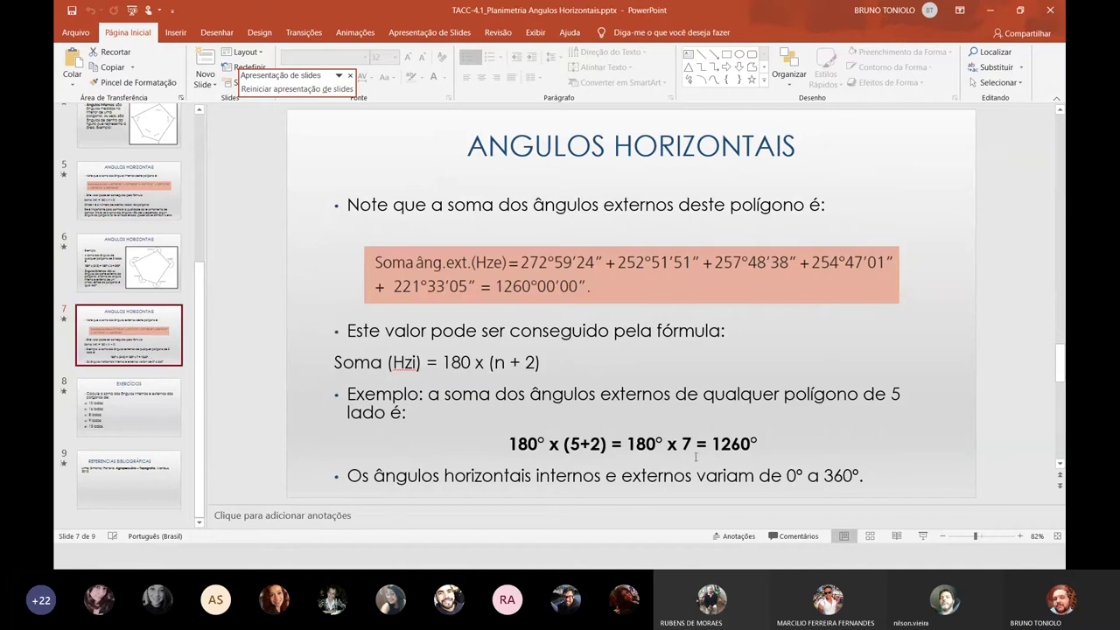
Reopen the ang ext note and start a new line reading 'ang ext ='
{"action": "key", "text": "alt+Tab"}
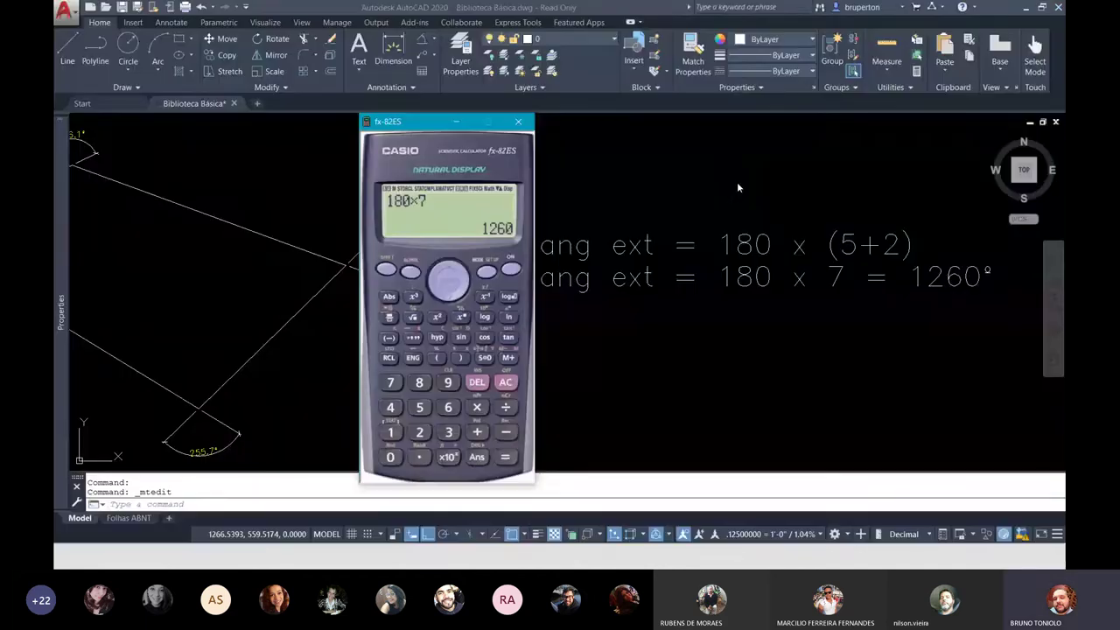
{"action": "left_click", "coordinate": [705, 299]}
{"action": "left_click", "coordinate": [662, 288]}
{"action": "left_click", "coordinate": [633, 277]}
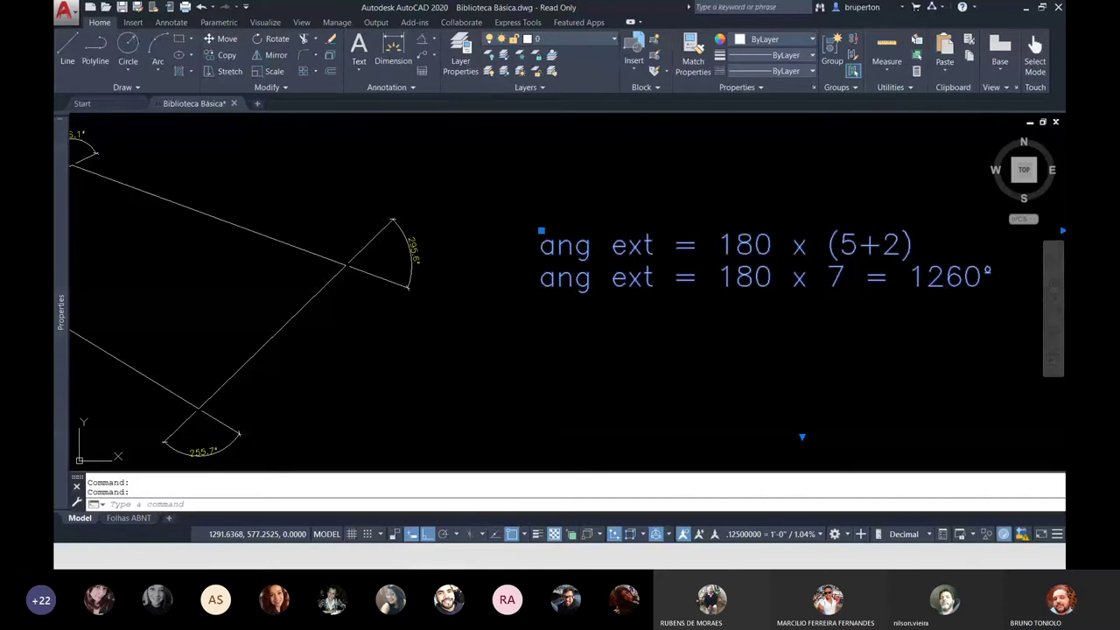
{"action": "double_click", "coordinate": [993, 277]}
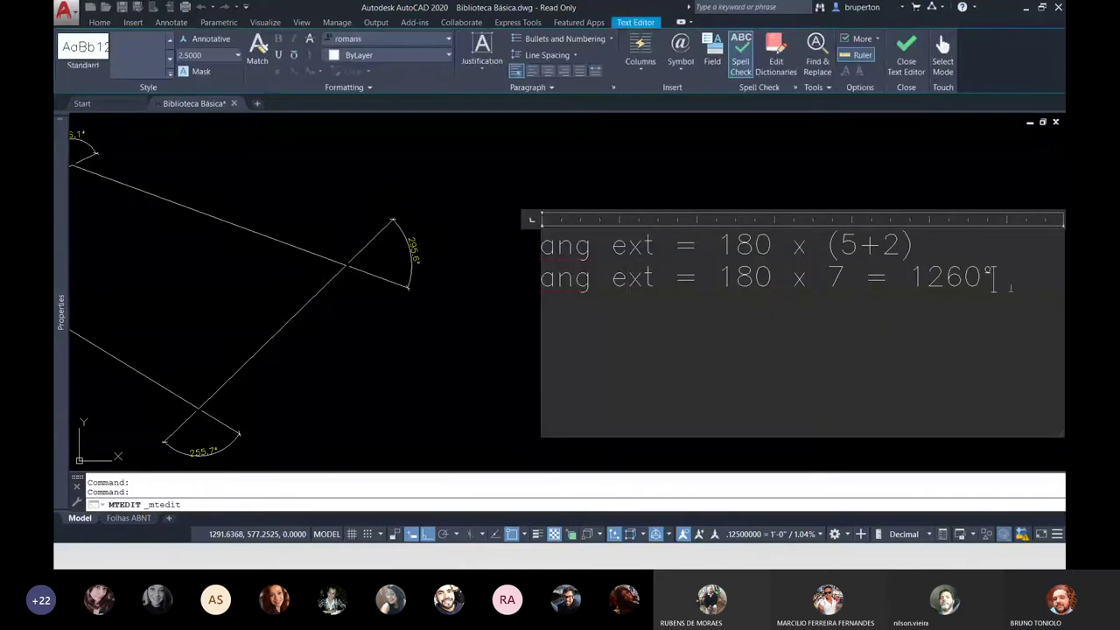
{"action": "key", "text": "Return"}
{"action": "key", "text": "Return"}
{"action": "type", "text": "ang"}
{"action": "type", "text": " ext ="}
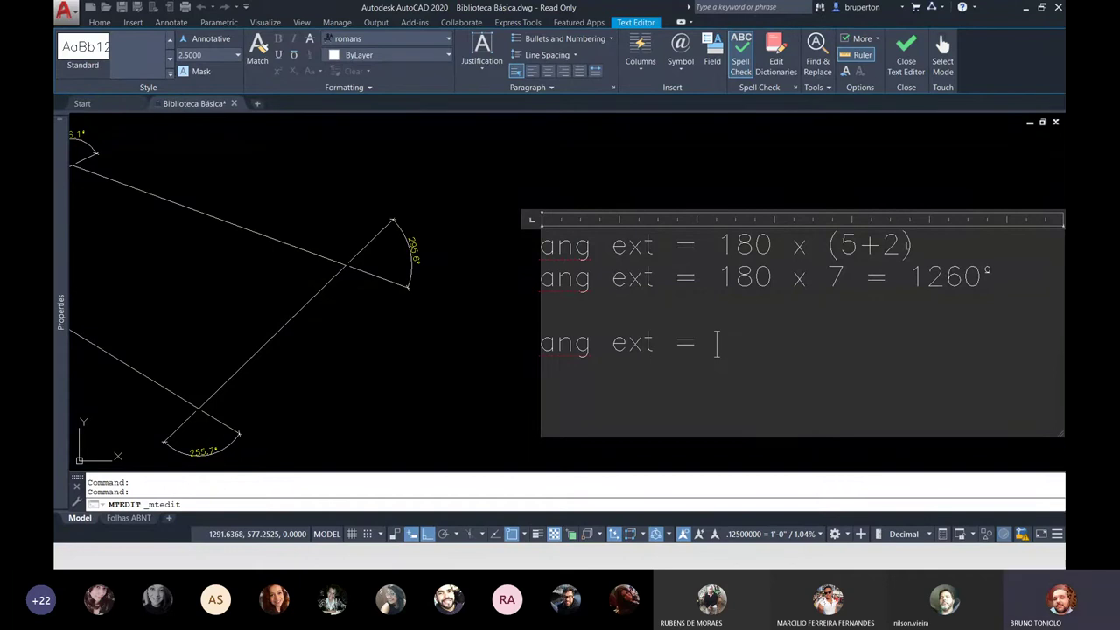
Type the angle sum 226,1 + 295,6 + 255,7 + 302,6 and widen the note to fit one line
{"action": "scroll", "coordinate": [893, 249], "scroll_direction": "down", "scroll_amount": 2}
{"action": "scroll", "coordinate": [406, 168], "scroll_direction": "up", "scroll_amount": 5}
{"action": "scroll", "coordinate": [385, 229], "scroll_direction": "down", "scroll_amount": 3}
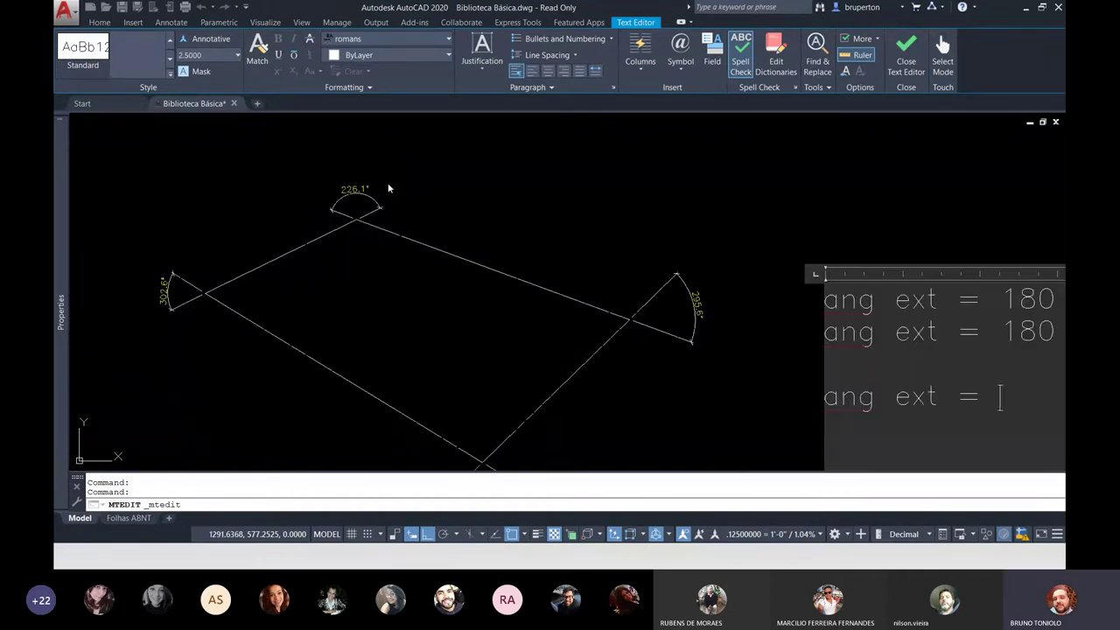
{"action": "type", "text": "226,1"}
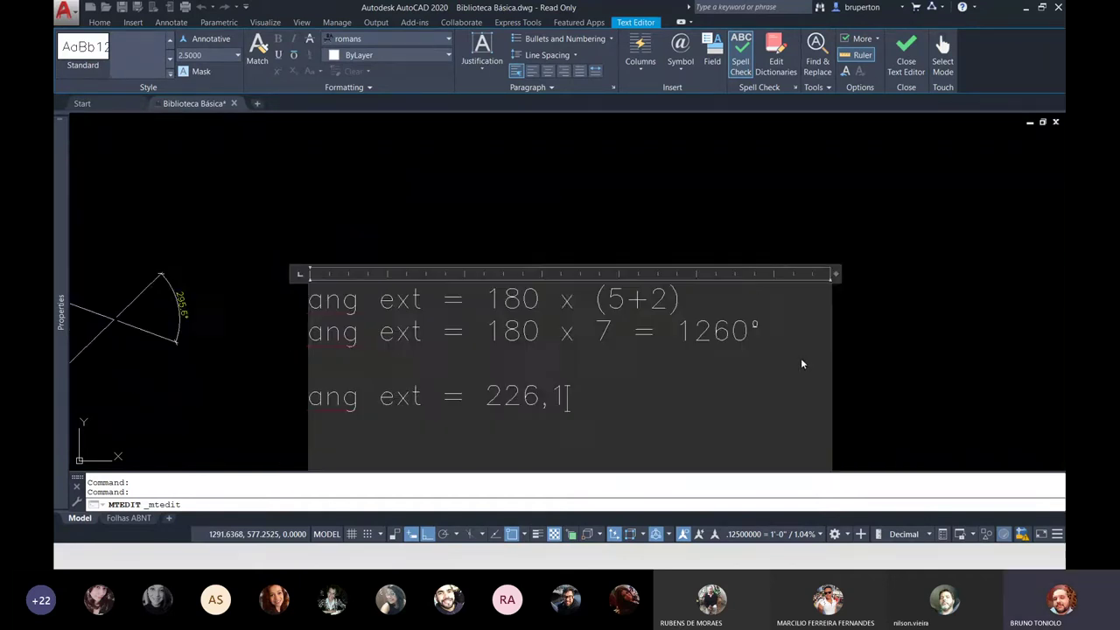
{"action": "scroll", "coordinate": [337, 220], "scroll_direction": "down", "scroll_amount": 2}
{"action": "scroll", "coordinate": [295, 242], "scroll_direction": "up", "scroll_amount": 3}
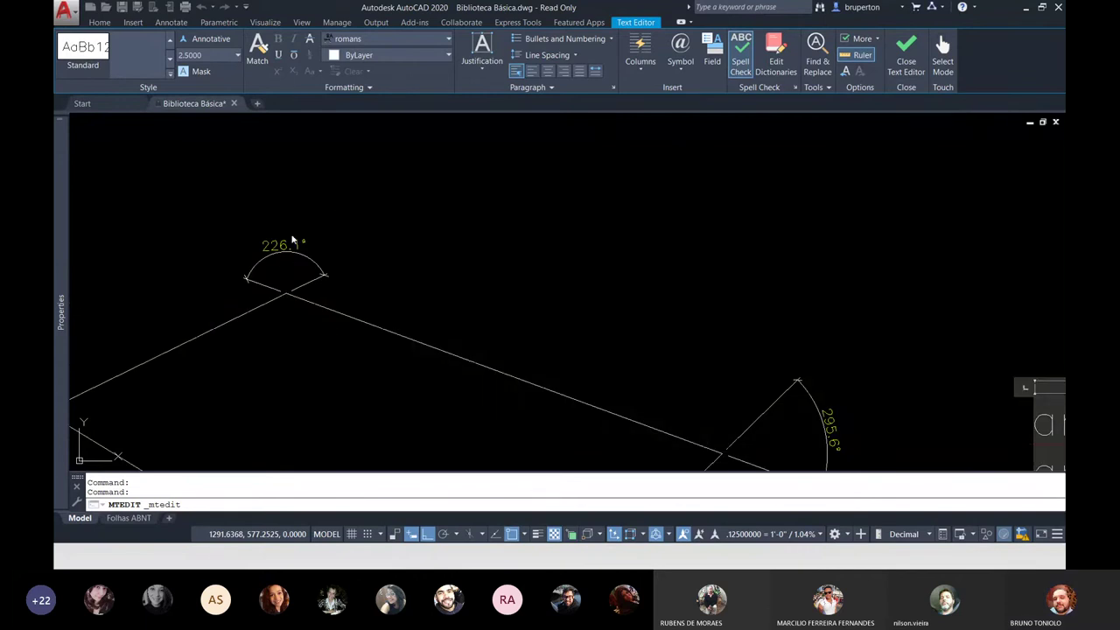
{"action": "scroll", "coordinate": [297, 240], "scroll_direction": "down", "scroll_amount": 3}
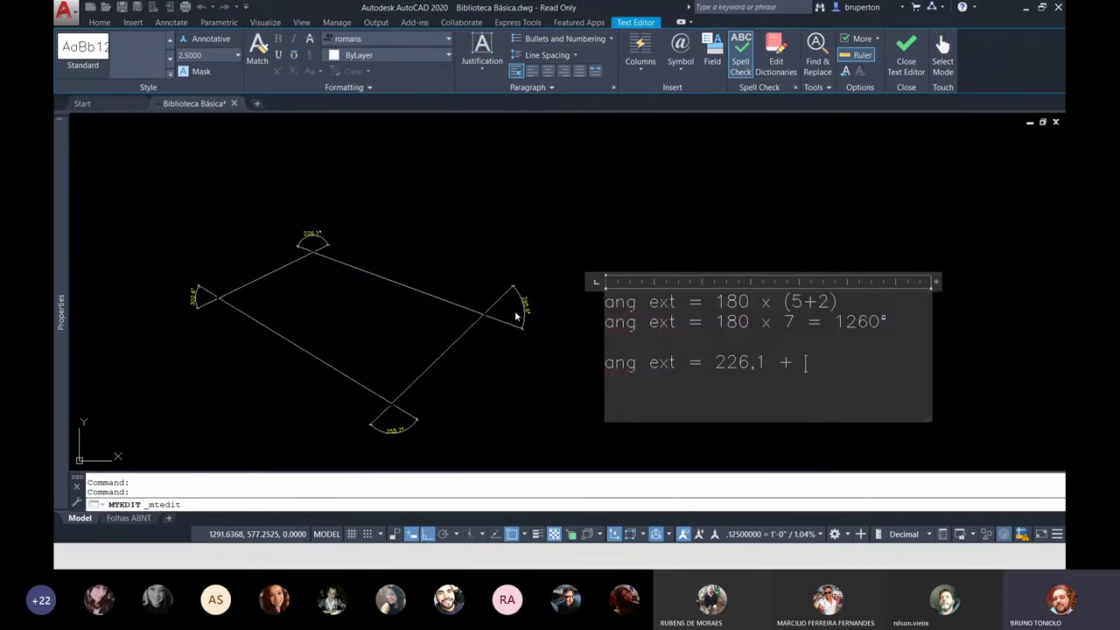
{"action": "scroll", "coordinate": [516, 316], "scroll_direction": "up", "scroll_amount": 5}
{"action": "scroll", "coordinate": [556, 277], "scroll_direction": "down", "scroll_amount": 1}
{"action": "scroll", "coordinate": [551, 275], "scroll_direction": "down", "scroll_amount": 4}
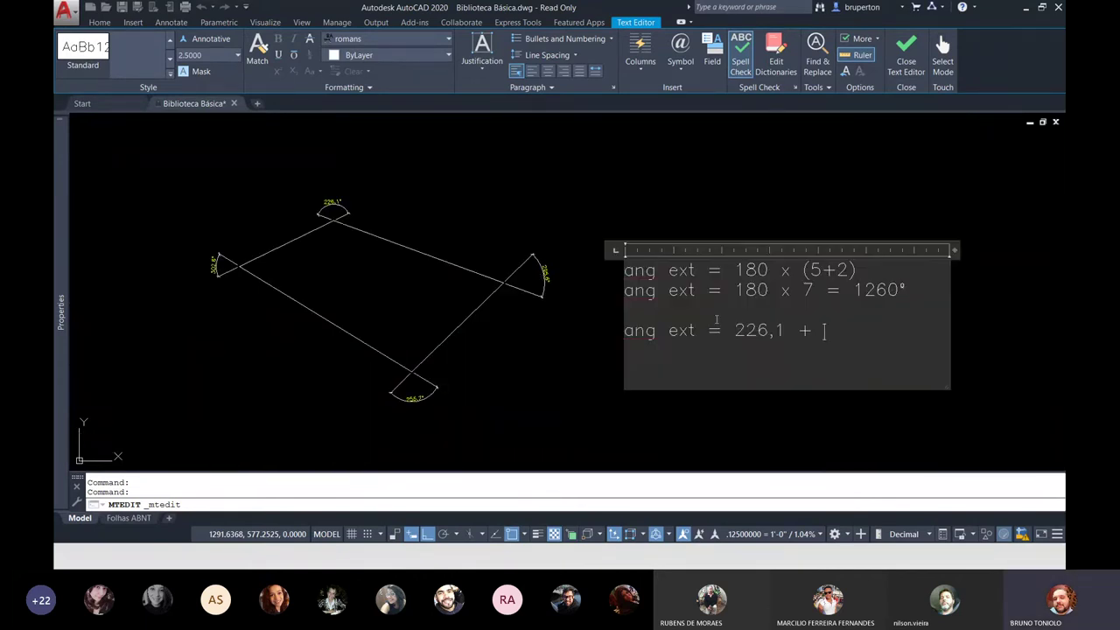
{"action": "type", "text": "295,6 +"}
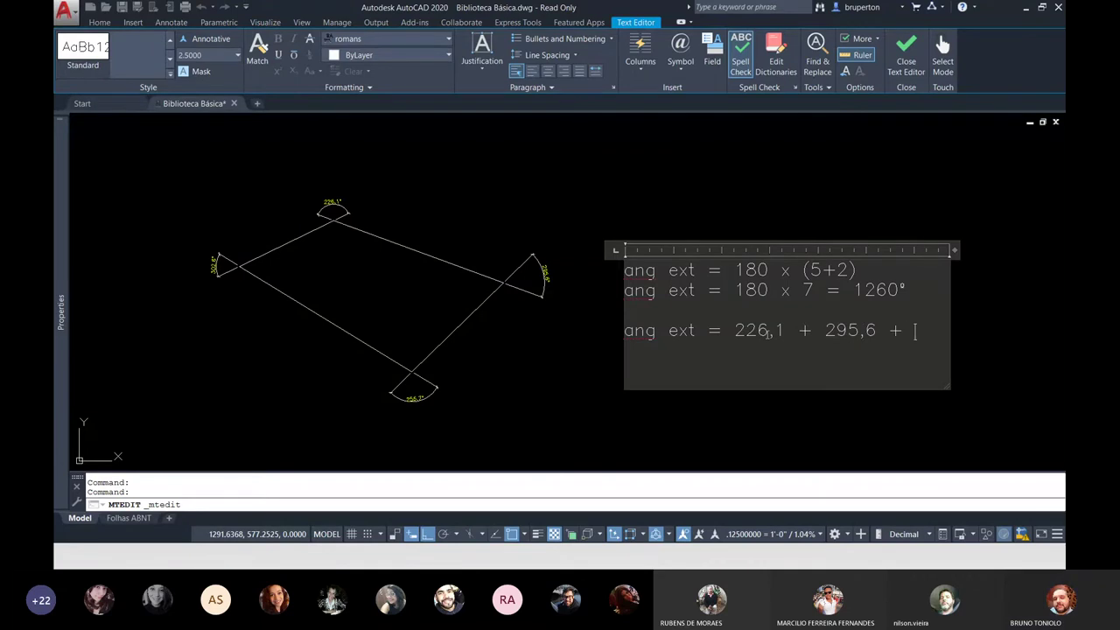
{"action": "scroll", "coordinate": [432, 389], "scroll_direction": "up", "scroll_amount": 5}
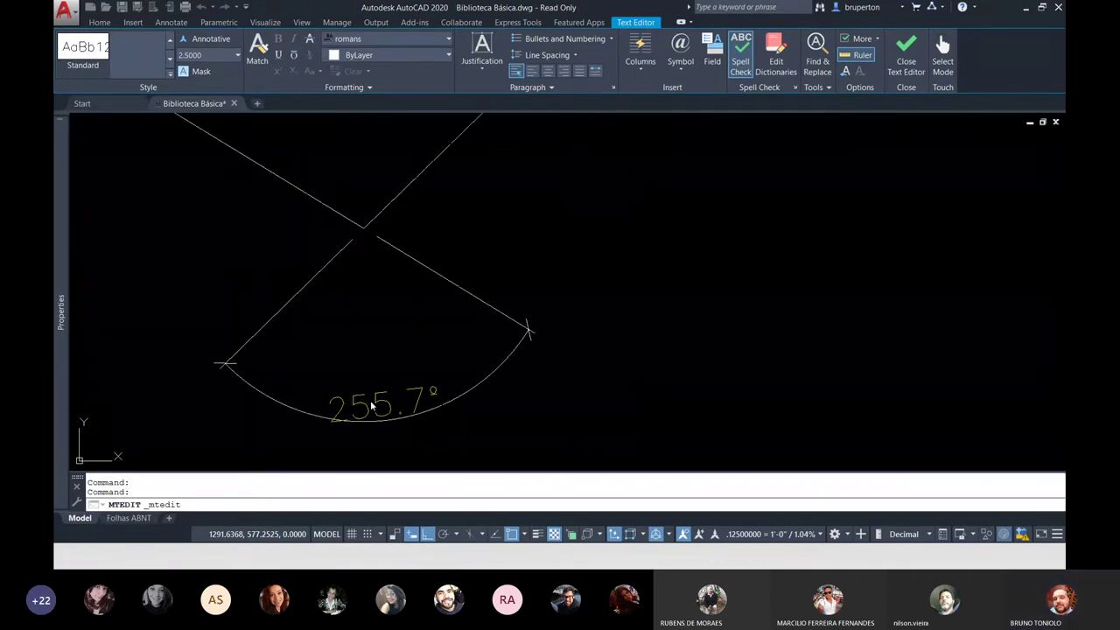
{"action": "scroll", "coordinate": [366, 394], "scroll_direction": "down", "scroll_amount": 5}
{"action": "type", "text": "255"}
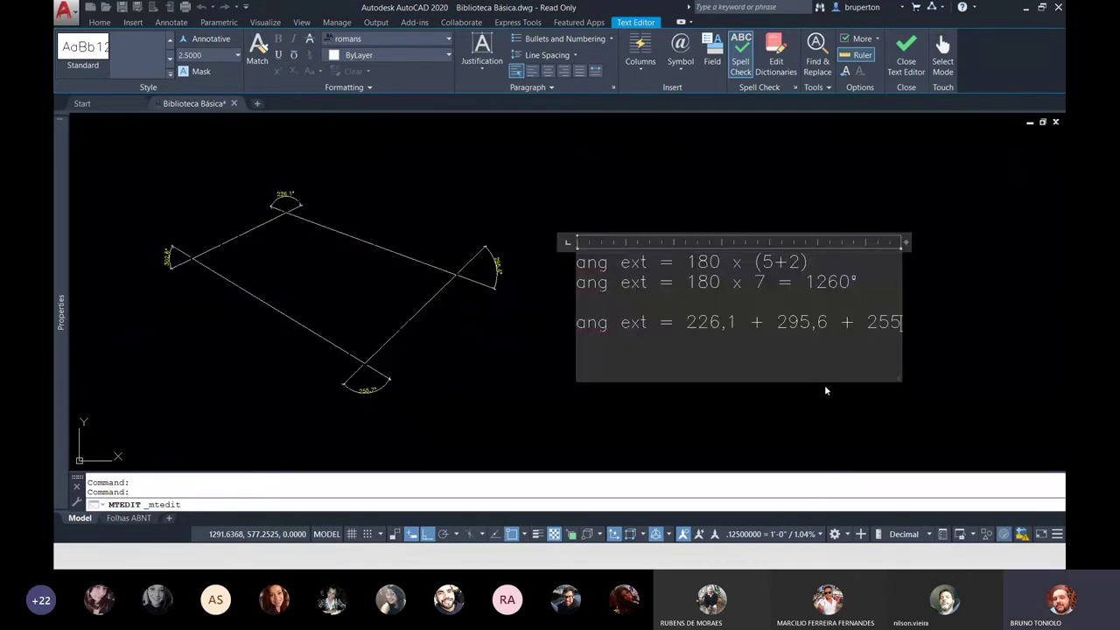
{"action": "type", "text": ",7 +"}
{"action": "scroll", "coordinate": [172, 254], "scroll_direction": "up", "scroll_amount": 6}
{"action": "scroll", "coordinate": [177, 254], "scroll_direction": "down", "scroll_amount": 2}
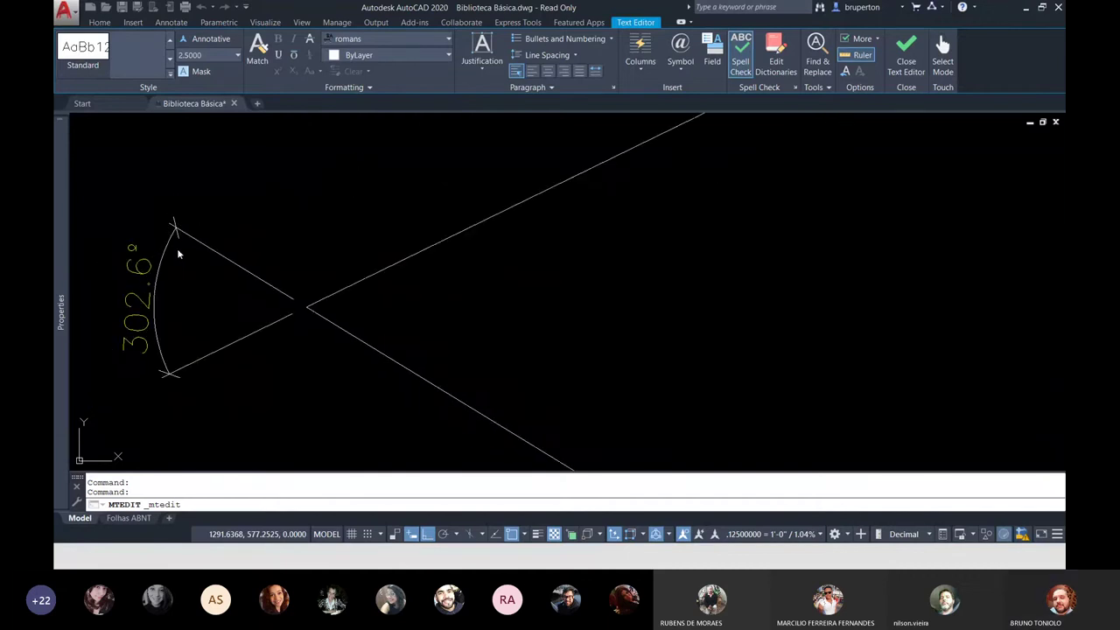
{"action": "scroll", "coordinate": [178, 253], "scroll_direction": "down", "scroll_amount": 4}
{"action": "type", "text": "302,6"}
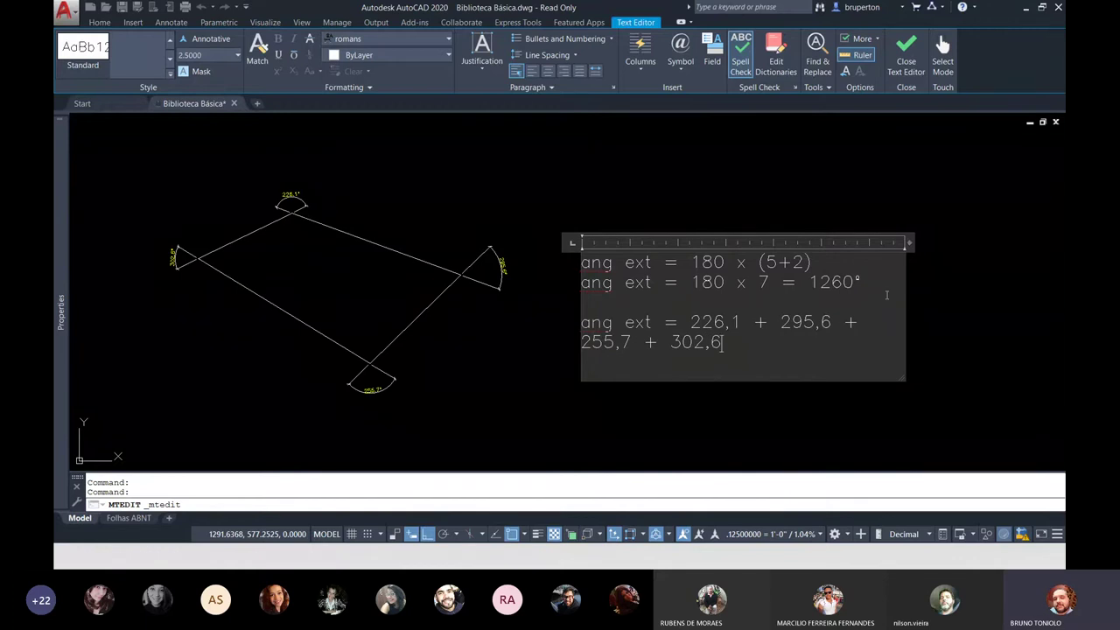
{"action": "left_click_drag", "start_coordinate": [910, 243], "coordinate": [1030, 273]}
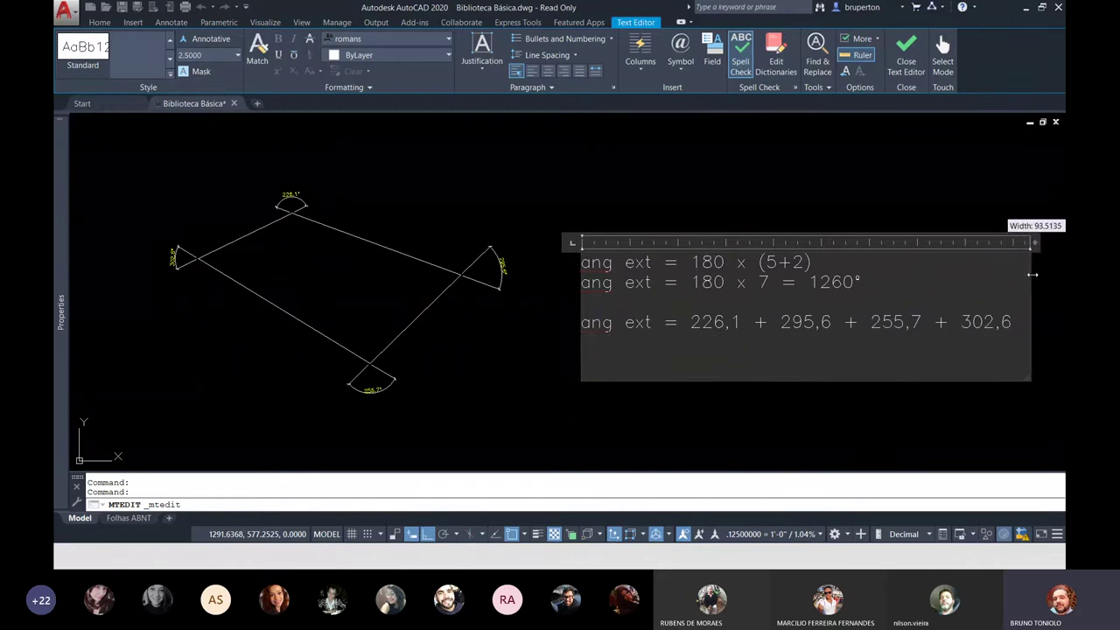
{"action": "middle_click_drag", "start_coordinate": [835, 346], "coordinate": [731, 304]}
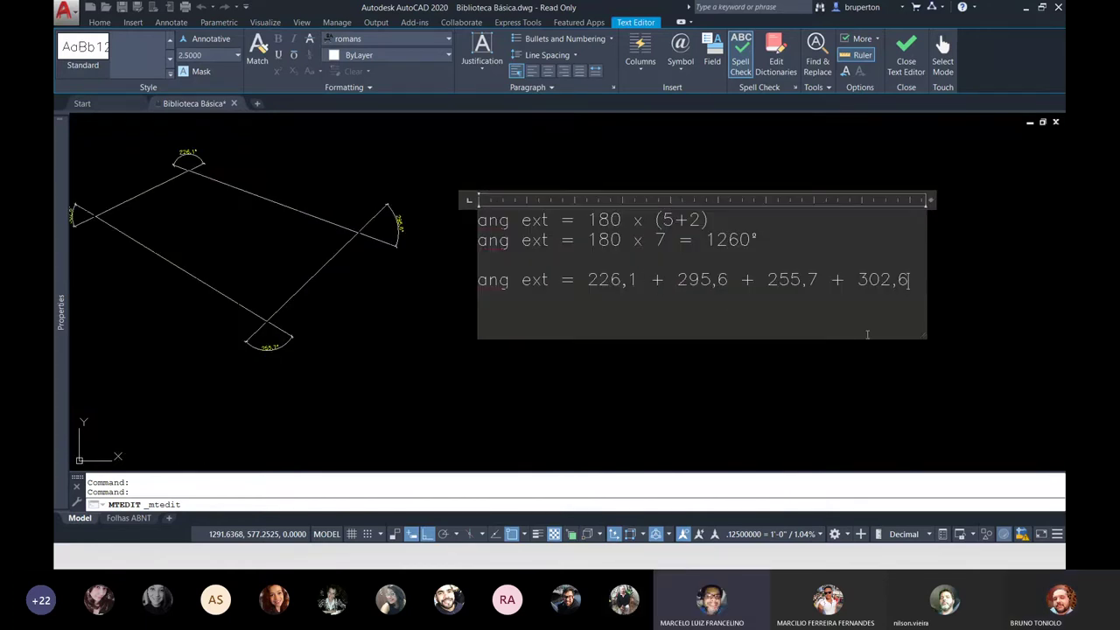
Add an 'ang ext =' line and correct the formulas to 180 x (4+2) and 180 x 6
{"action": "type", "text": "ang ext ="}
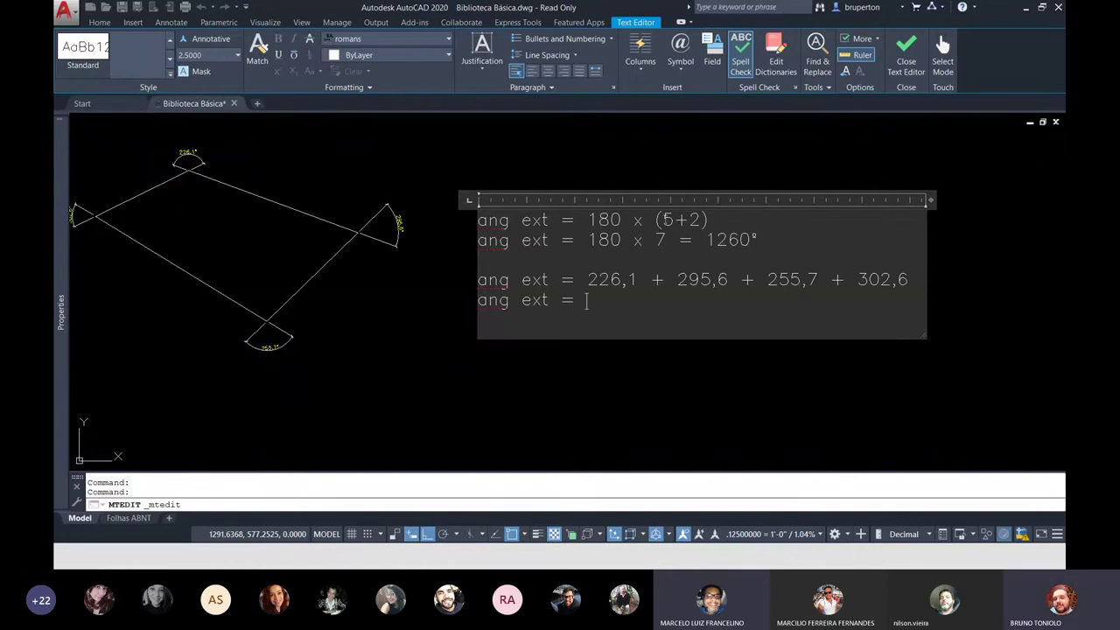
{"action": "left_click_drag", "start_coordinate": [662, 219], "coordinate": [672, 224]}
{"action": "type", "text": "4"}
{"action": "scroll", "coordinate": [681, 222], "scroll_direction": "up", "scroll_amount": 2}
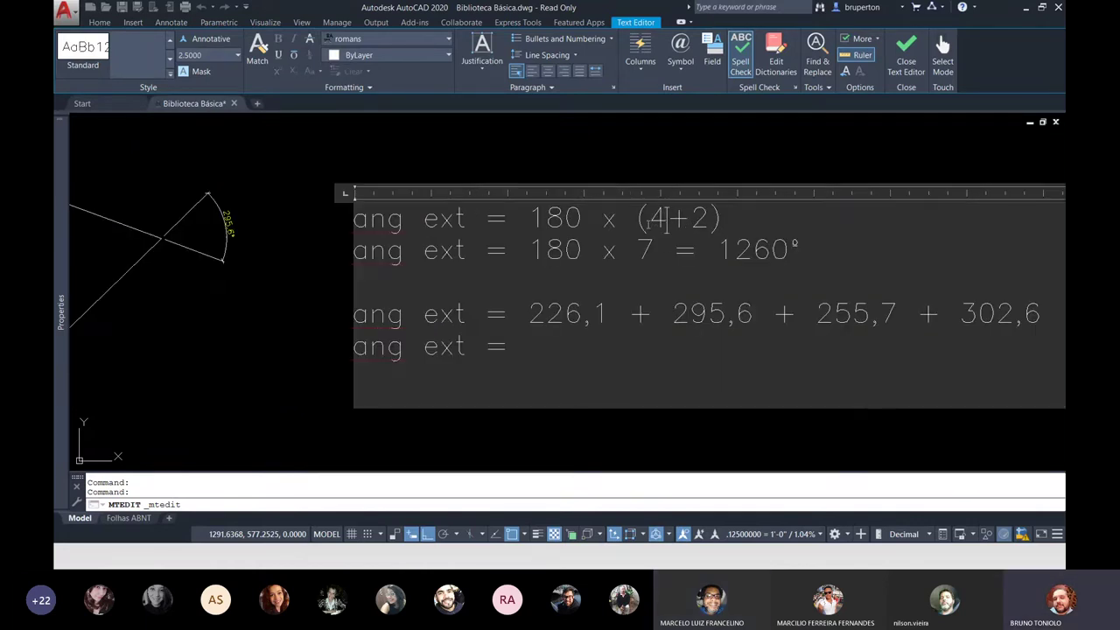
{"action": "double_click", "coordinate": [648, 245]}
{"action": "type", "text": "6"}
{"action": "key", "text": "super"}
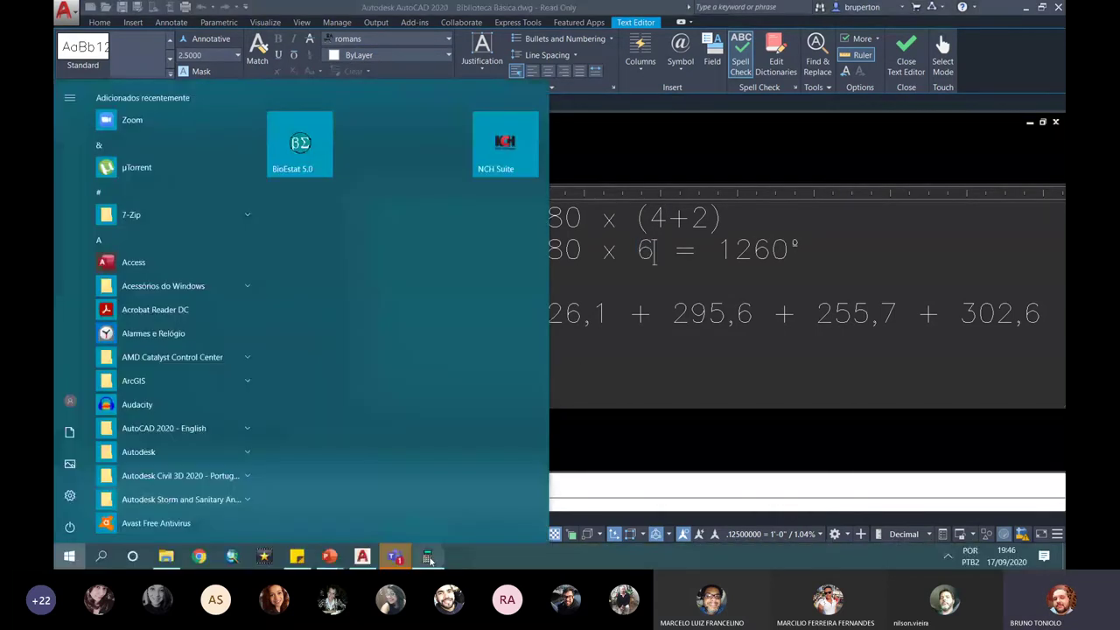
Compute 180*6 in the fx-82ES calculator and change the note's 1260 result to 1080
{"action": "left_click", "coordinate": [443, 150]}
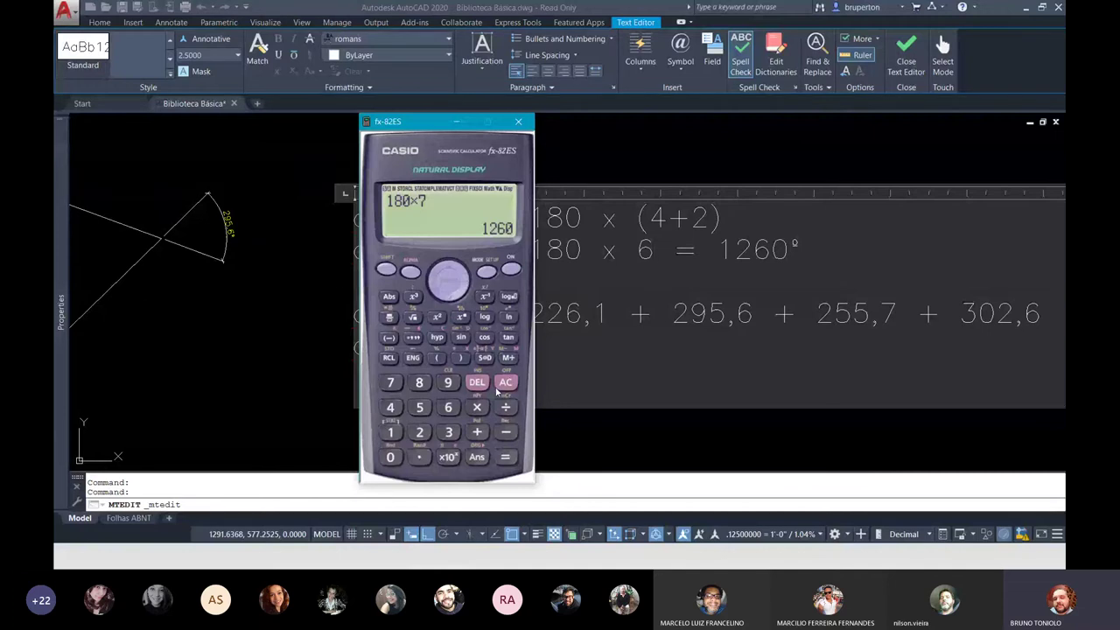
{"action": "left_click", "coordinate": [505, 385]}
{"action": "type", "text": "180*6"}
{"action": "key", "text": "Return"}
{"action": "key", "text": "alt+Tab"}
{"action": "mouse_move", "coordinate": [353, 251]}
{"action": "left_mouse_down"}
{"action": "mouse_move", "coordinate": [757, 238]}
{"action": "mouse_move", "coordinate": [752, 252]}
{"action": "left_mouse_up"}
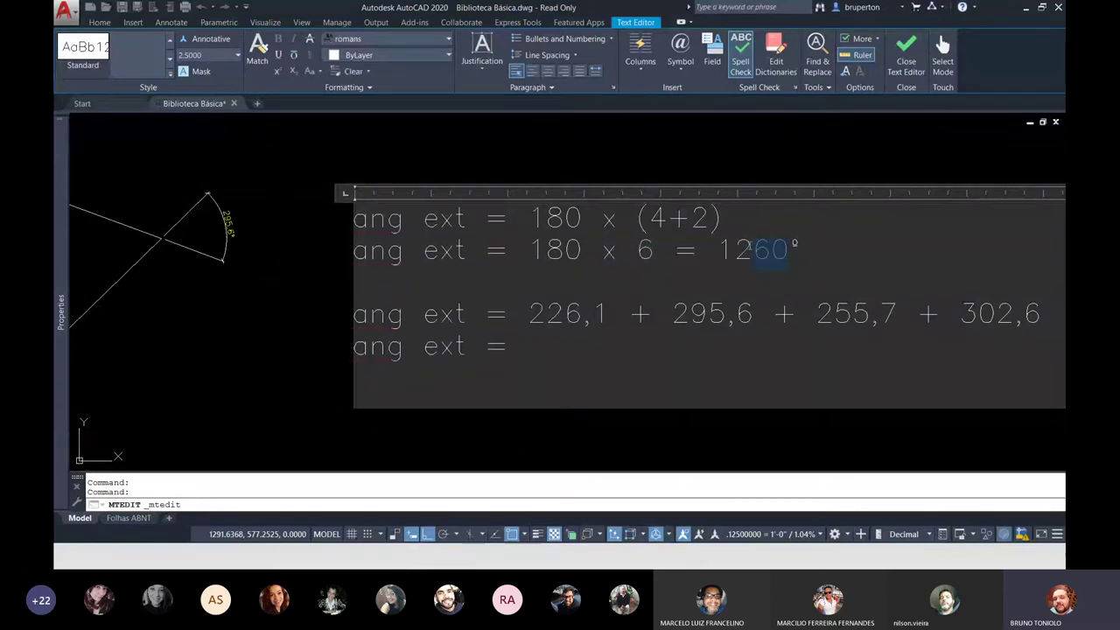
{"action": "key", "text": "BackSpace"}
{"action": "type", "text": "080"}
{"action": "key", "text": "BackSpace"}
{"action": "key", "text": "BackSpace"}
{"action": "key", "text": "BackSpace"}
{"action": "key", "text": "BackSpace"}
{"action": "type", "text": "080"}
{"action": "scroll", "coordinate": [533, 303], "scroll_direction": "down", "scroll_amount": 2}
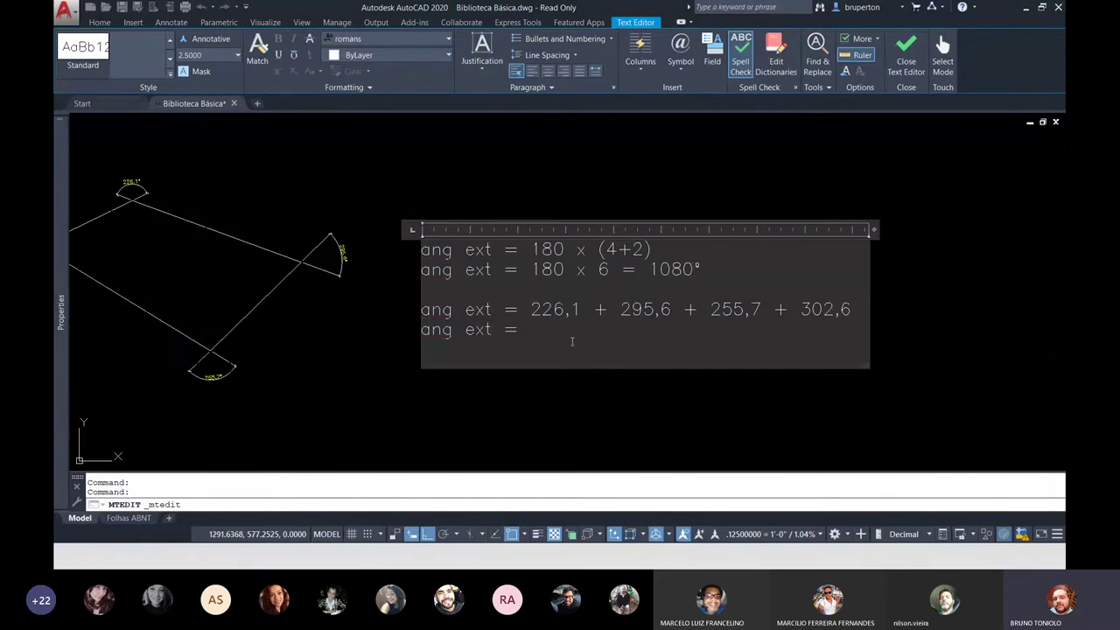
{"action": "scroll", "coordinate": [563, 330], "scroll_direction": "up", "scroll_amount": 2}
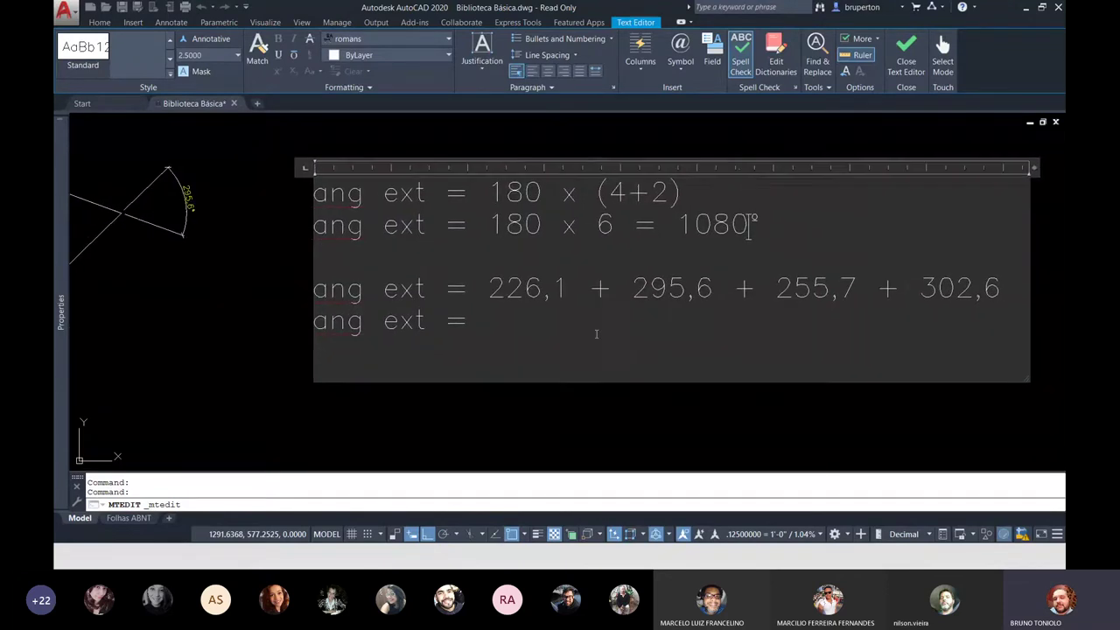
Sum the four exterior angles in the calculator and end the last ang ext line with 1080º
{"action": "key", "text": "super"}
{"action": "left_click", "coordinate": [427, 557]}
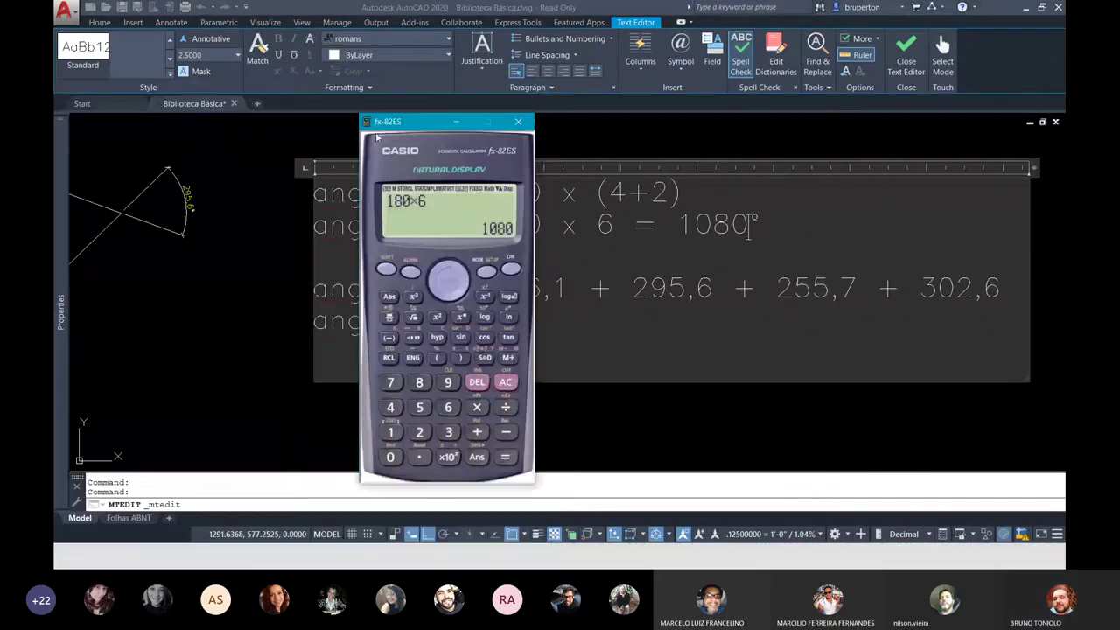
{"action": "left_click_drag", "start_coordinate": [378, 118], "coordinate": [185, 109]}
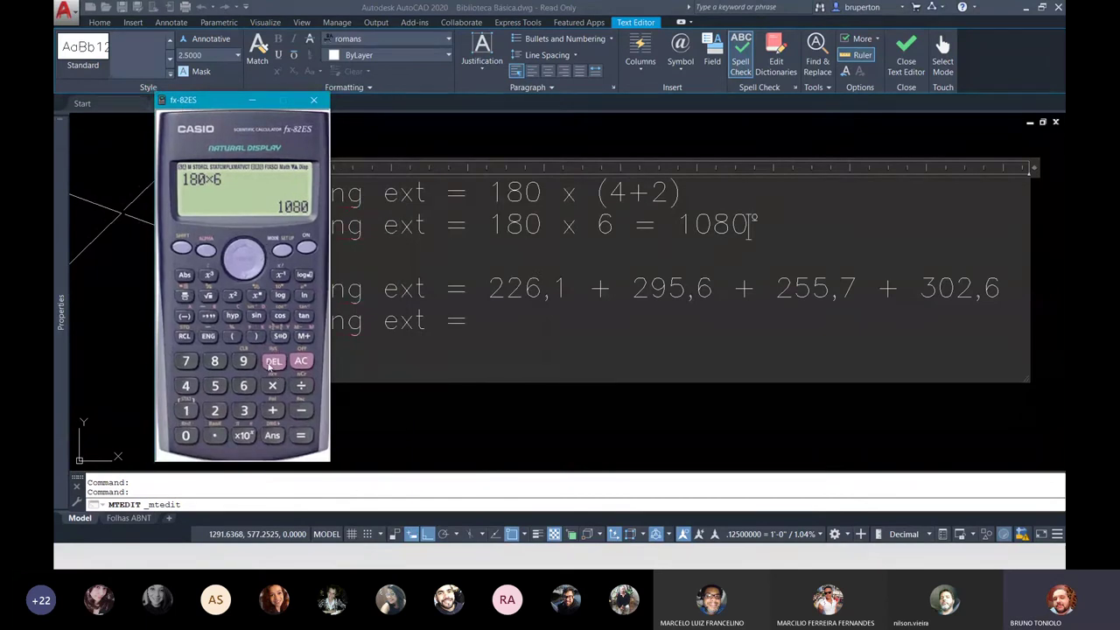
{"action": "left_click", "coordinate": [299, 364]}
{"action": "type", "text": "226"}
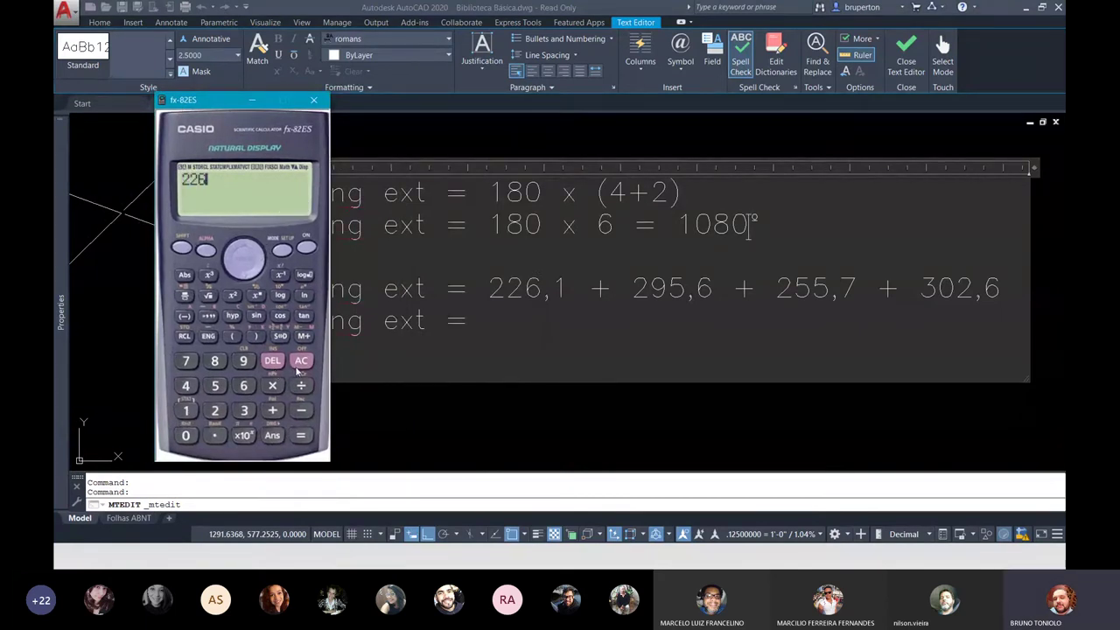
{"action": "type", "text": ".1+295.6"}
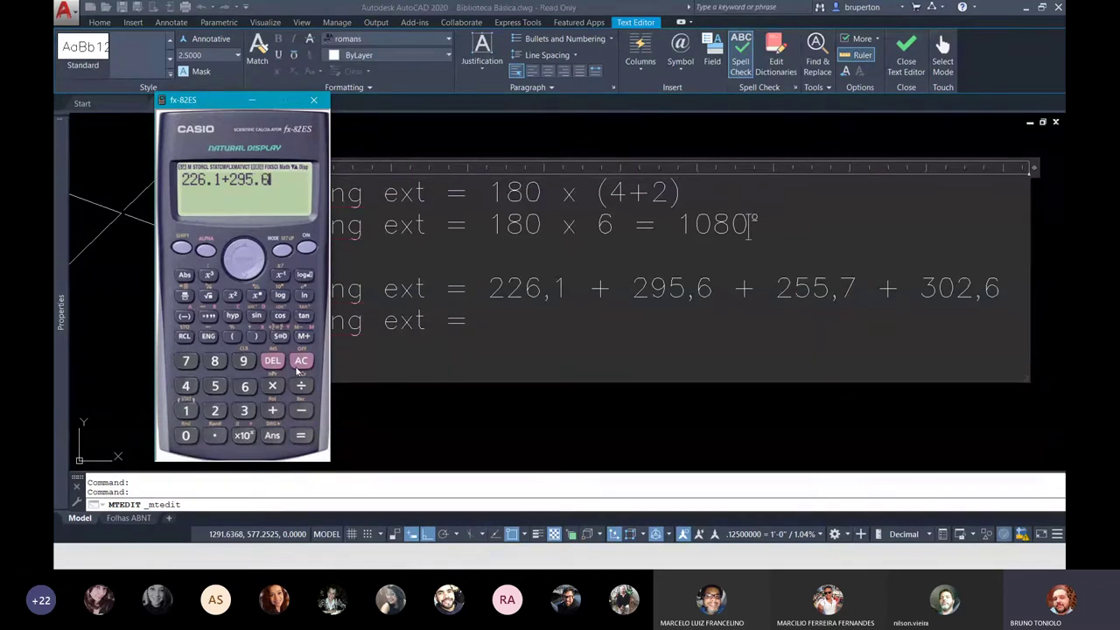
{"action": "type", "text": "+255"}
{"action": "type", "text": ".7"}
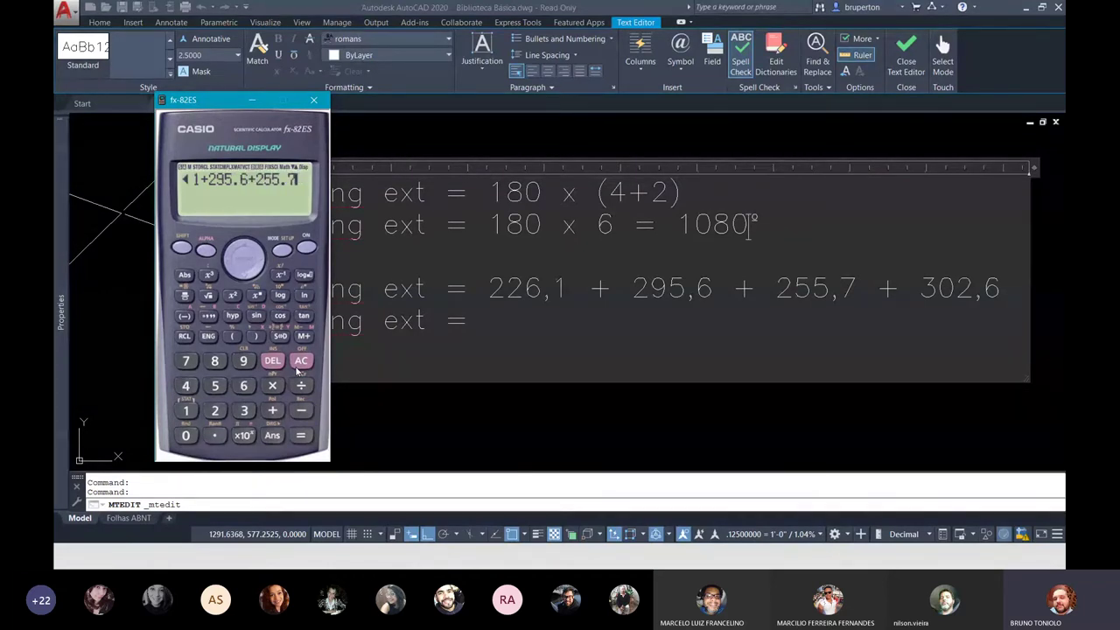
{"action": "type", "text": "+302.6"}
{"action": "key", "text": "Return"}
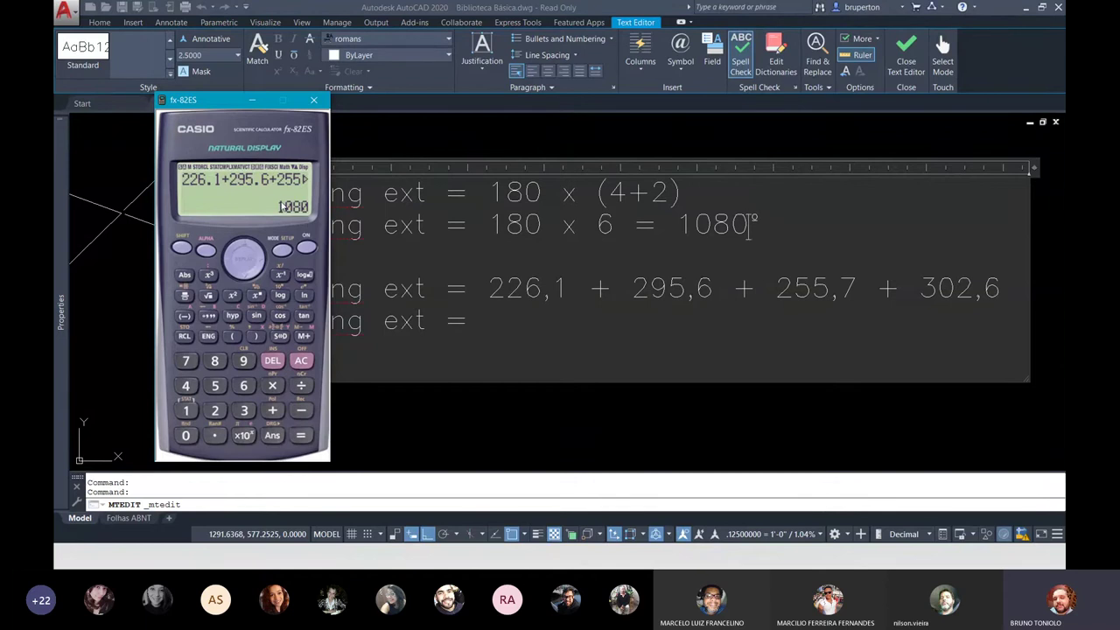
{"action": "left_click", "coordinate": [490, 322]}
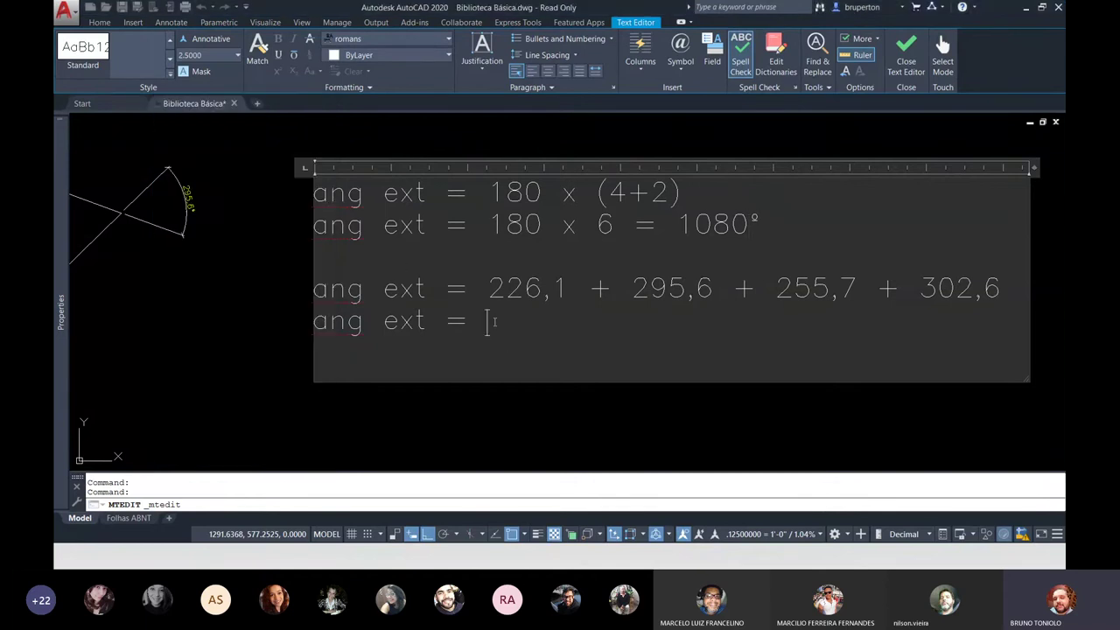
{"action": "type", "text": "1080º"}
{"action": "key", "text": "ctrl+Return"}
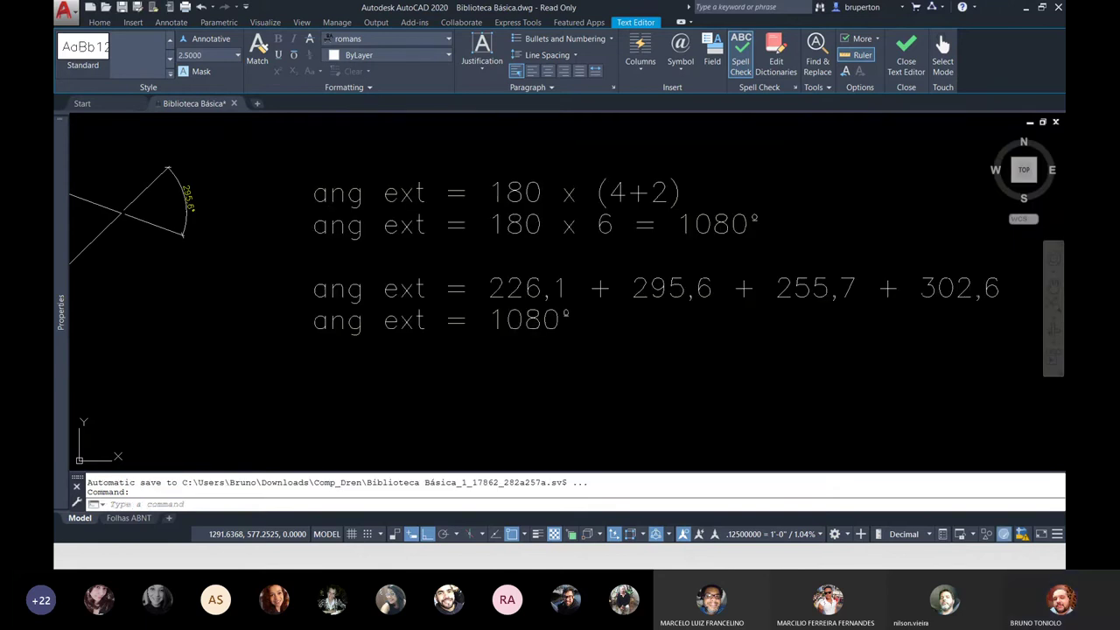
Pan and zoom across the polygon examples to bring the pentagon angle formulas into view
{"action": "scroll", "coordinate": [465, 295], "scroll_direction": "down", "scroll_amount": 4}
{"action": "scroll", "coordinate": [464, 295], "scroll_direction": "down", "scroll_amount": 3}
{"action": "scroll", "coordinate": [354, 275], "scroll_direction": "up", "scroll_amount": 4}
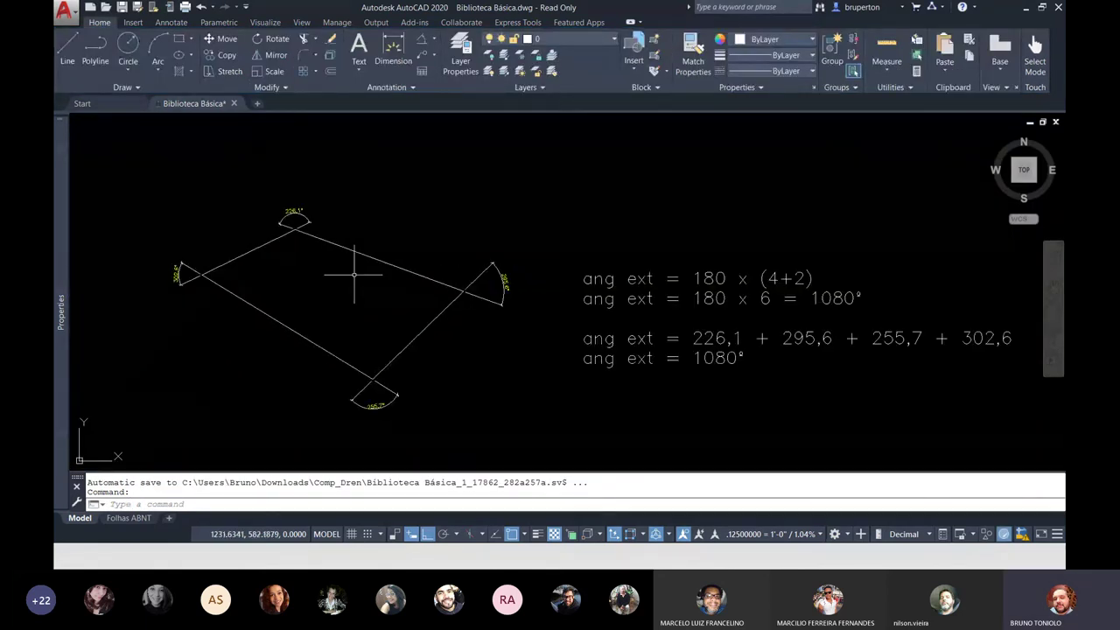
{"action": "mouse_move", "coordinate": [79, 206]}
{"action": "middle_mouse_down"}
{"action": "mouse_move", "coordinate": [350, 213]}
{"action": "mouse_move", "coordinate": [677, 245]}
{"action": "middle_mouse_up"}
{"action": "middle_click_drag", "start_coordinate": [475, 187], "coordinate": [365, 188]}
{"action": "scroll", "coordinate": [300, 201], "scroll_direction": "up", "scroll_amount": 2}
{"action": "scroll", "coordinate": [254, 191], "scroll_direction": "up", "scroll_amount": 1}
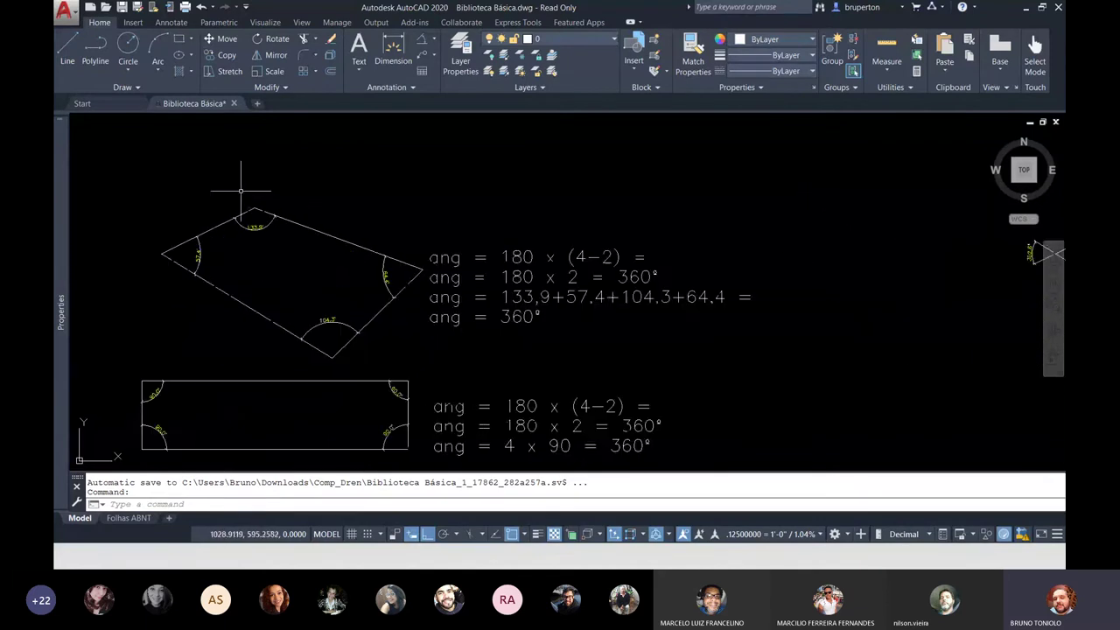
{"action": "scroll", "coordinate": [279, 220], "scroll_direction": "down", "scroll_amount": 2}
{"action": "mouse_move", "coordinate": [280, 411]}
{"action": "middle_mouse_down"}
{"action": "mouse_move", "coordinate": [280, 302]}
{"action": "mouse_move", "coordinate": [412, 382]}
{"action": "middle_mouse_up"}
{"action": "scroll", "coordinate": [279, 295], "scroll_direction": "up", "scroll_amount": 1}
{"action": "scroll", "coordinate": [280, 294], "scroll_direction": "down", "scroll_amount": 1}
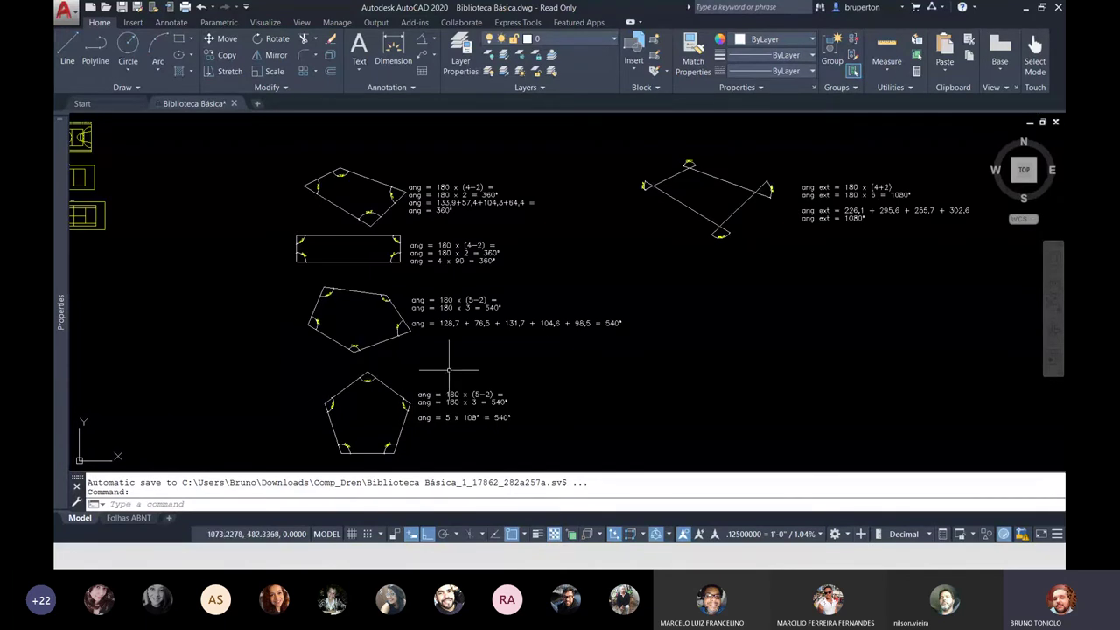
{"action": "scroll", "coordinate": [561, 455], "scroll_direction": "up", "scroll_amount": 5}
{"action": "scroll", "coordinate": [187, 237], "scroll_direction": "down", "scroll_amount": 1}
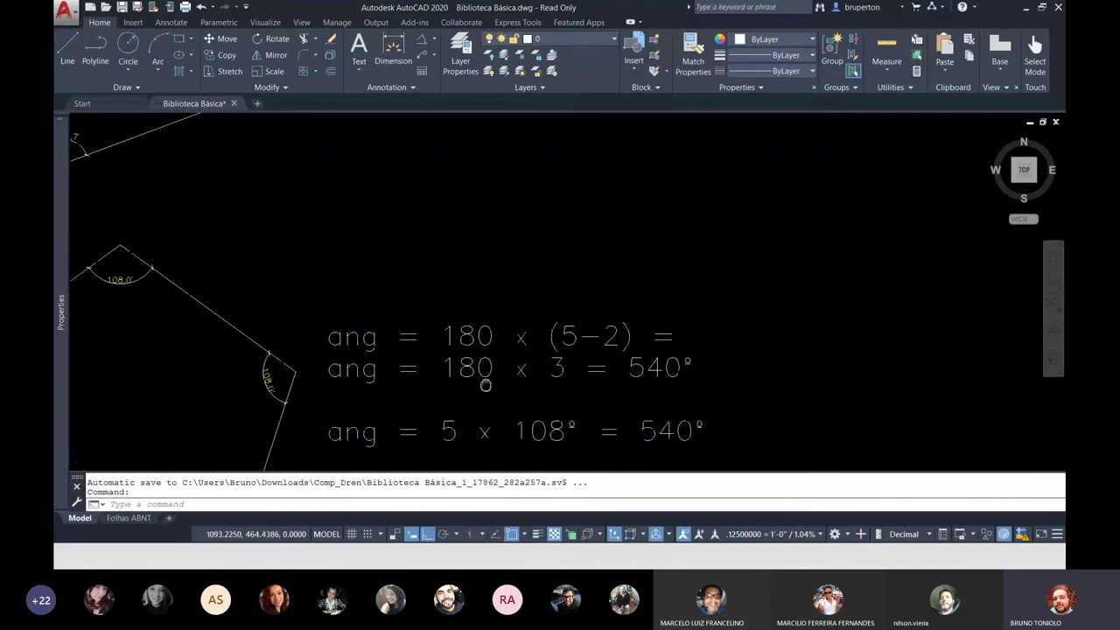
{"action": "middle_click_drag", "start_coordinate": [451, 294], "coordinate": [513, 321]}
{"action": "scroll", "coordinate": [443, 304], "scroll_direction": "down", "scroll_amount": 3}
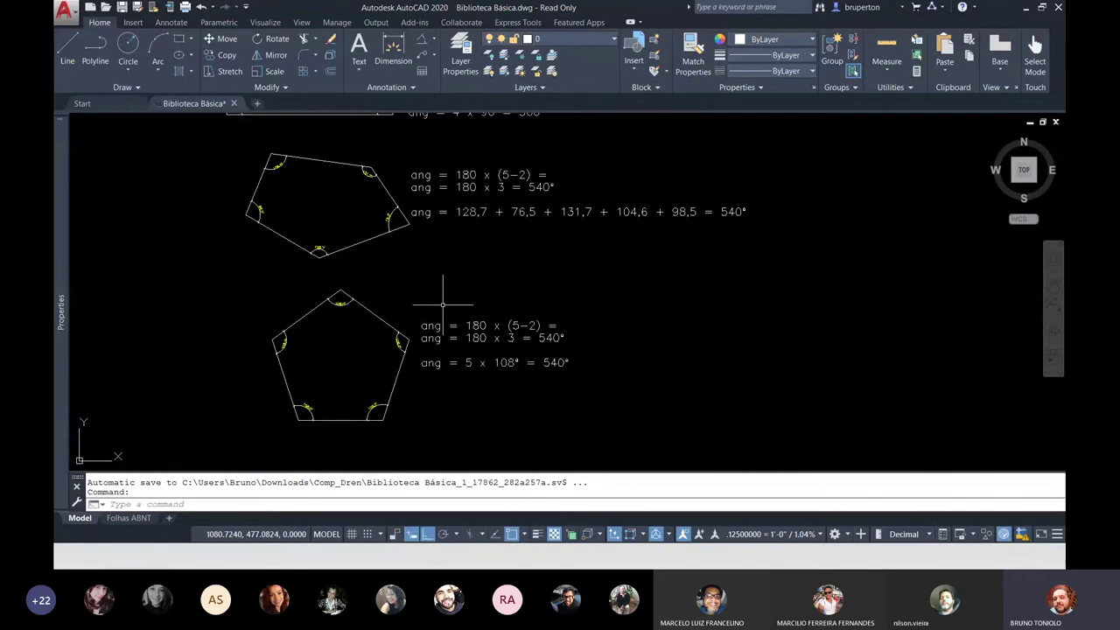
Switch to the PowerPoint slideshow and step back to the ANGULOS HORIZONTAIS slide
{"action": "key", "text": "super"}
{"action": "left_click", "coordinate": [399, 490]}
{"action": "key", "text": "Left"}
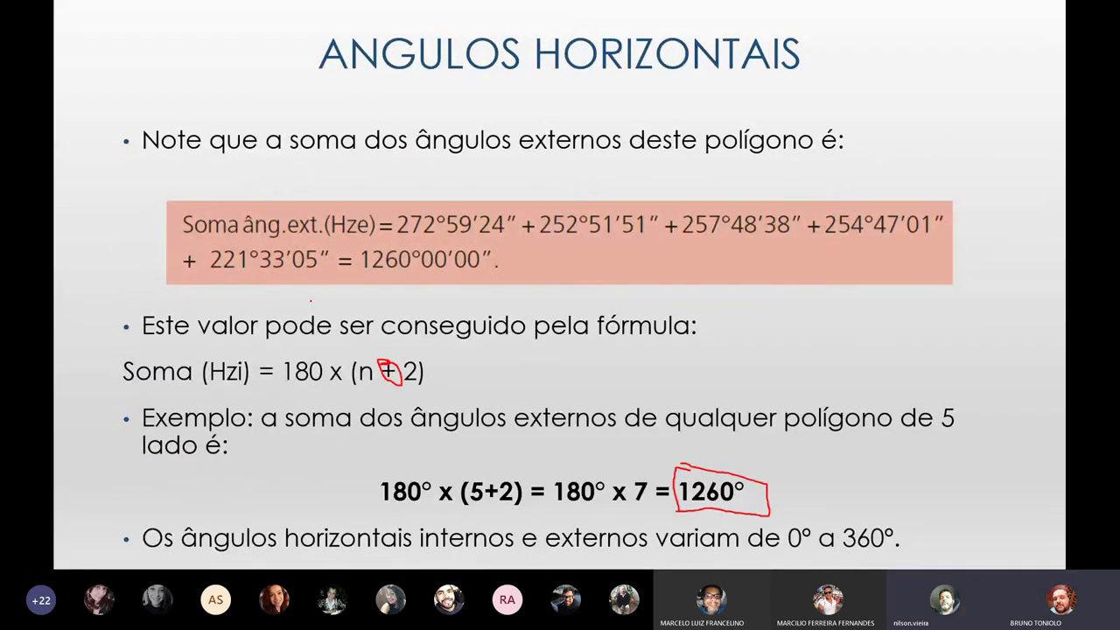
Advance past EXERCÍCIOS to the end, then exit the show discarding the ink annotations
{"action": "key", "text": "Right"}
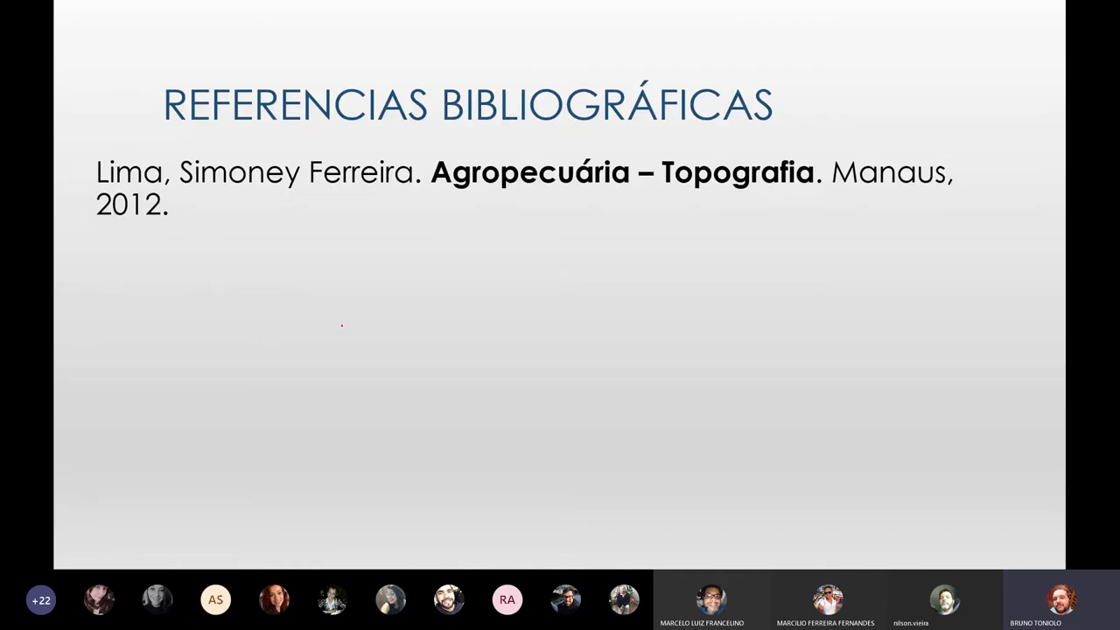
{"action": "key", "text": "Escape"}
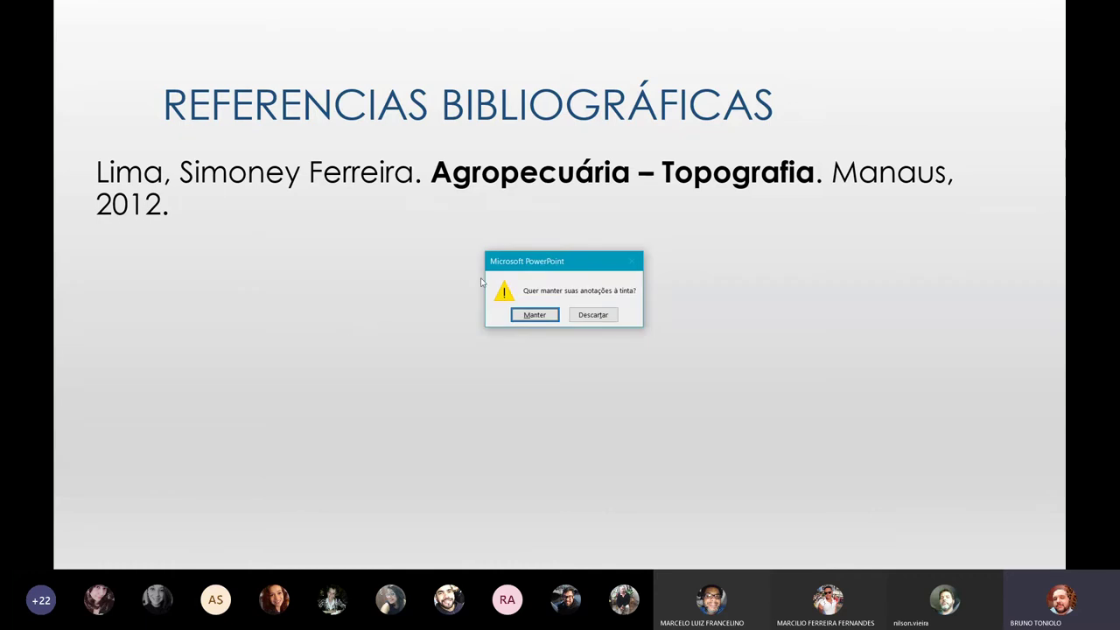
{"action": "left_click", "coordinate": [590, 318]}
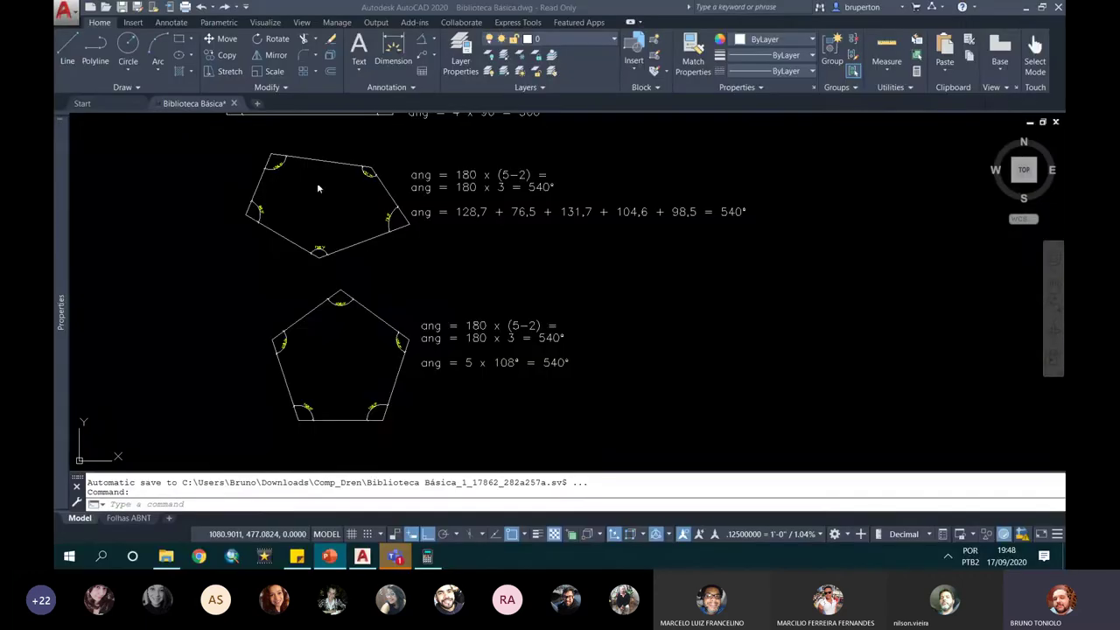
Close the Biblioteca Básica.dwg tab, answering No to saving changes
{"action": "scroll", "coordinate": [622, 324], "scroll_direction": "down", "scroll_amount": 3}
{"action": "scroll", "coordinate": [449, 218], "scroll_direction": "up", "scroll_amount": 3}
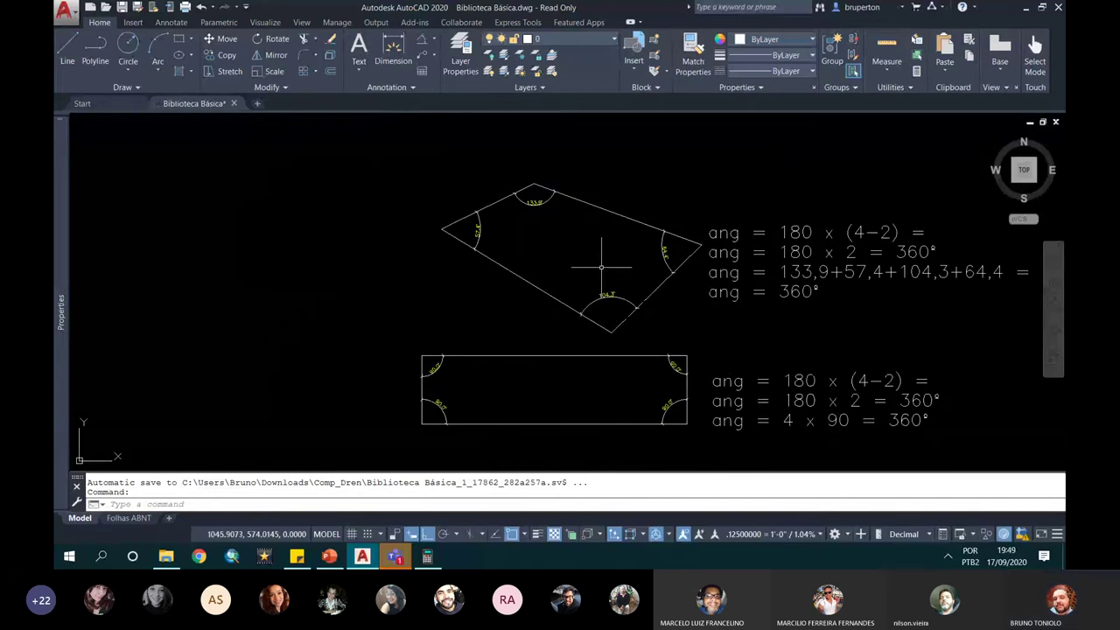
{"action": "scroll", "coordinate": [603, 256], "scroll_direction": "up", "scroll_amount": 1}
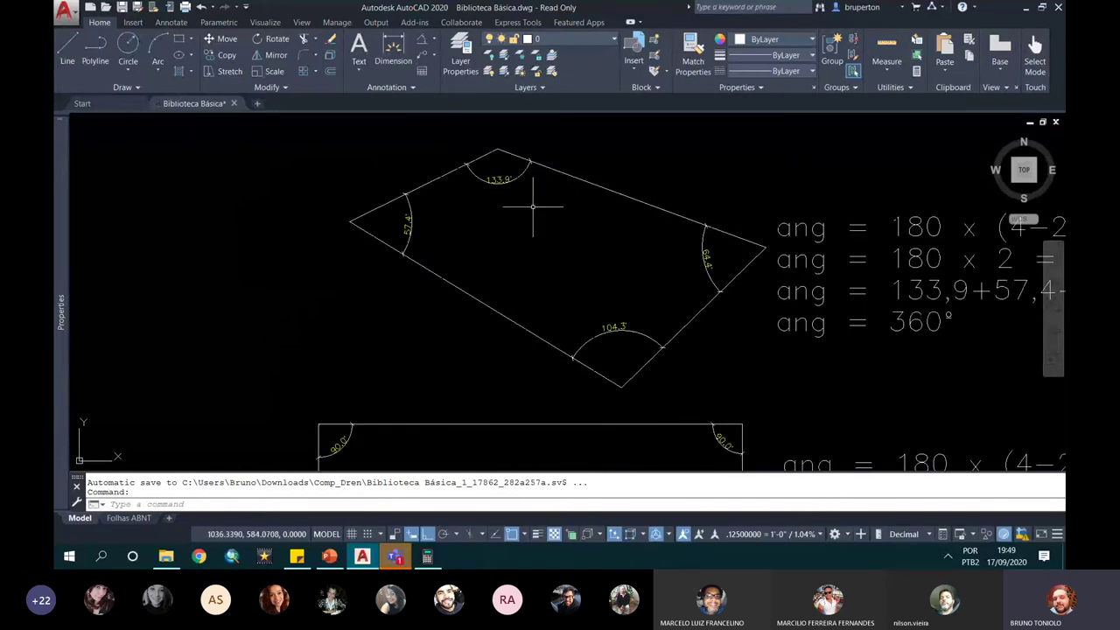
{"action": "scroll", "coordinate": [533, 208], "scroll_direction": "down", "scroll_amount": 1}
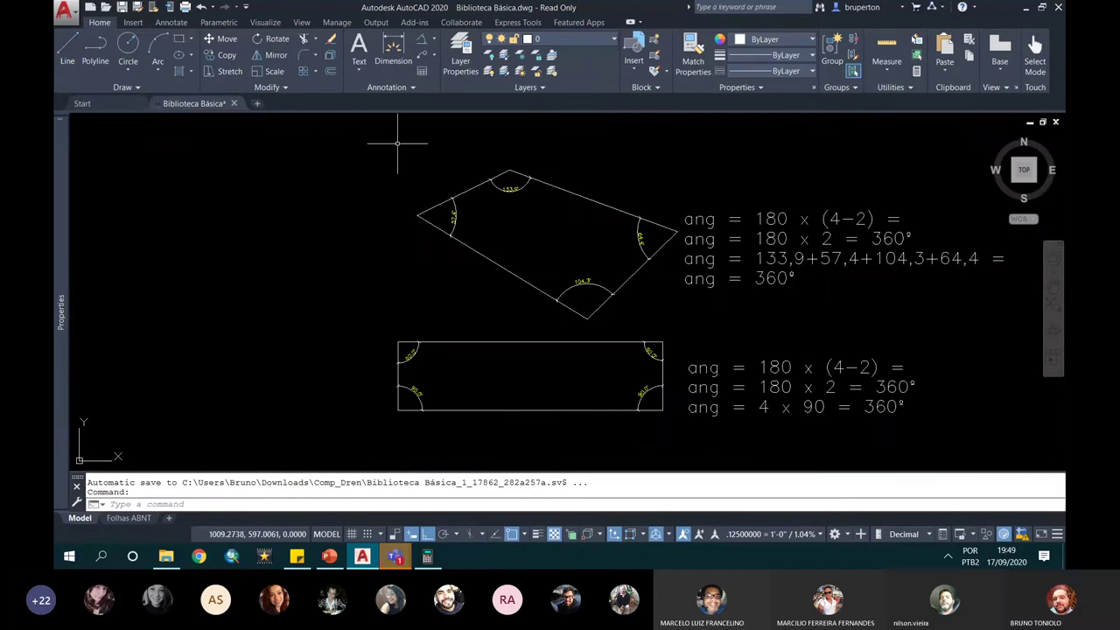
{"action": "left_click", "coordinate": [234, 103]}
{"action": "left_click", "coordinate": [567, 307]}
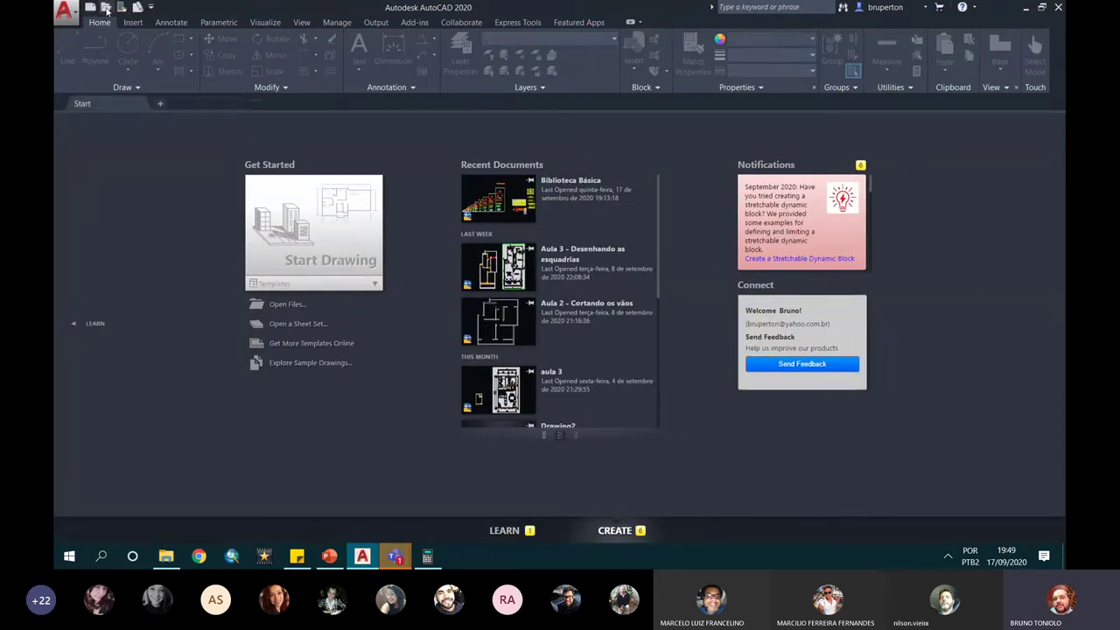
In the Open dialog, browse PROFESSORES (G:) > escola > MSI 95-2020 subfolders like base and dados
{"action": "left_click", "coordinate": [106, 8]}
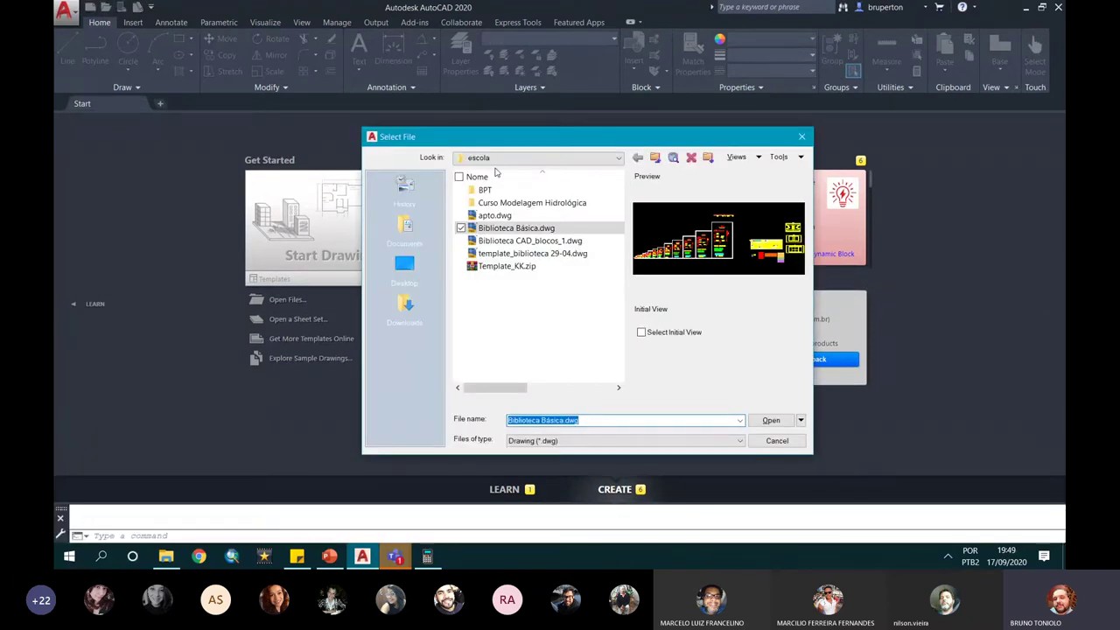
{"action": "left_click", "coordinate": [494, 157]}
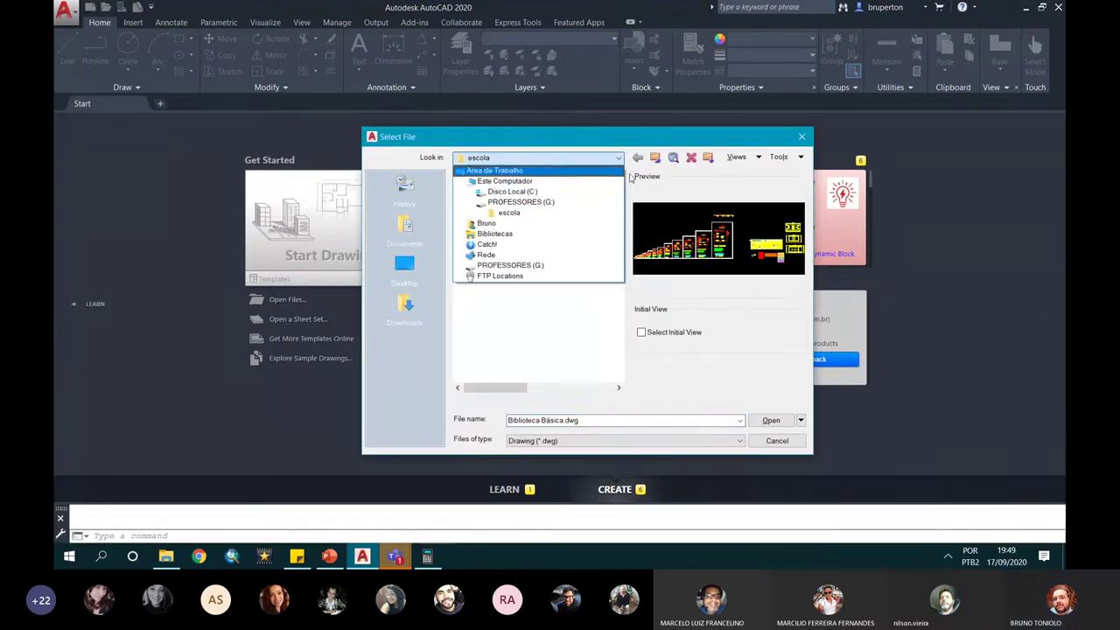
{"action": "left_click", "coordinate": [521, 201]}
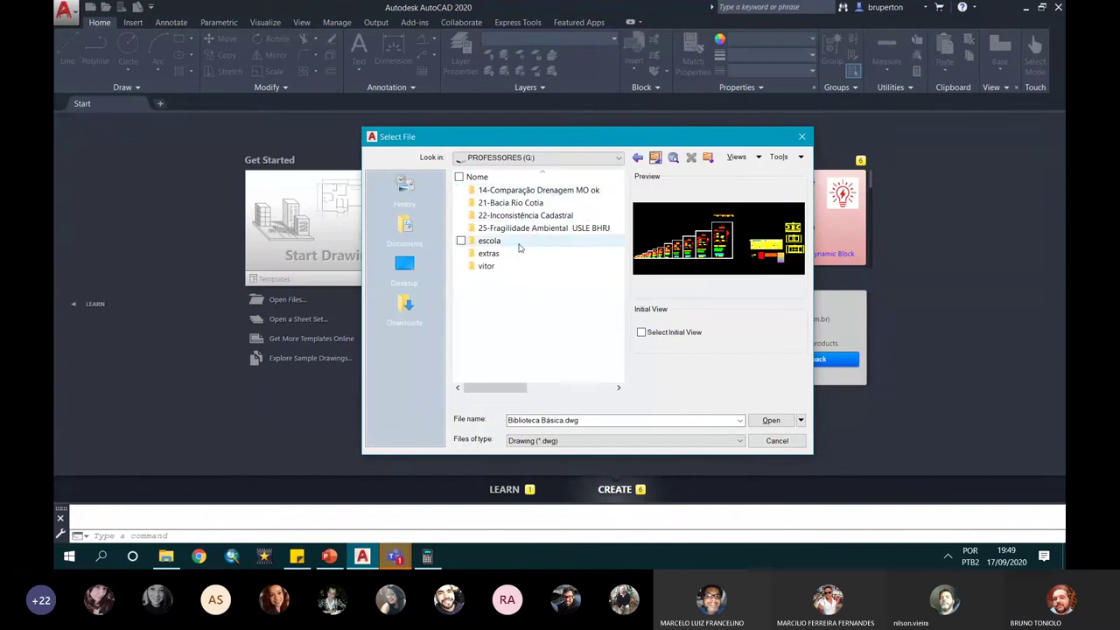
{"action": "double_click", "coordinate": [492, 240]}
{"action": "double_click", "coordinate": [487, 189]}
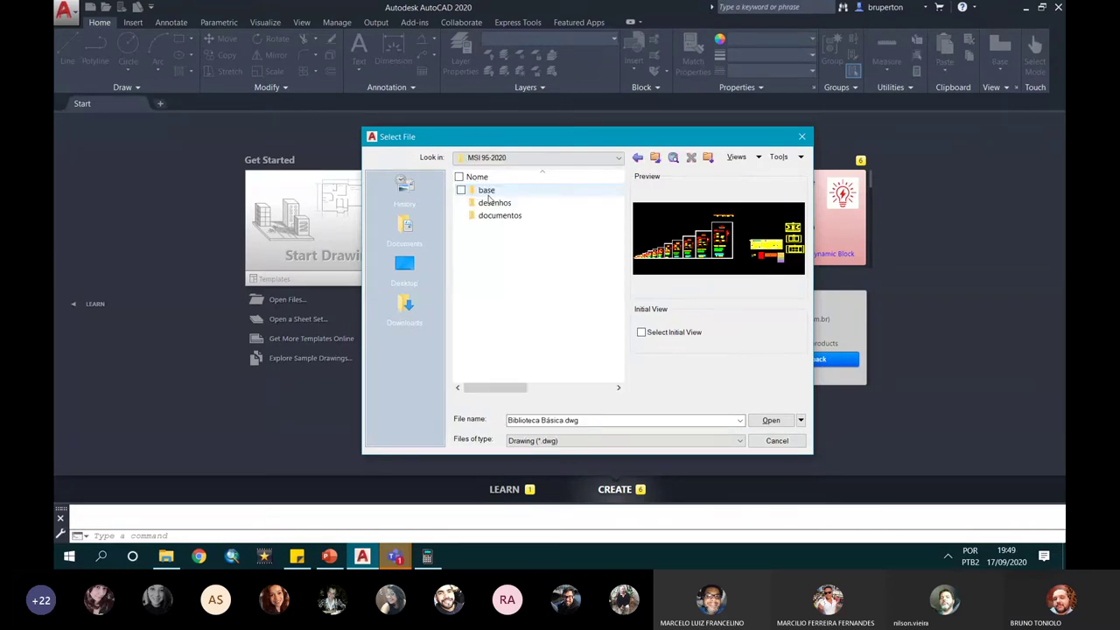
{"action": "double_click", "coordinate": [487, 191]}
{"action": "left_click", "coordinate": [514, 279]}
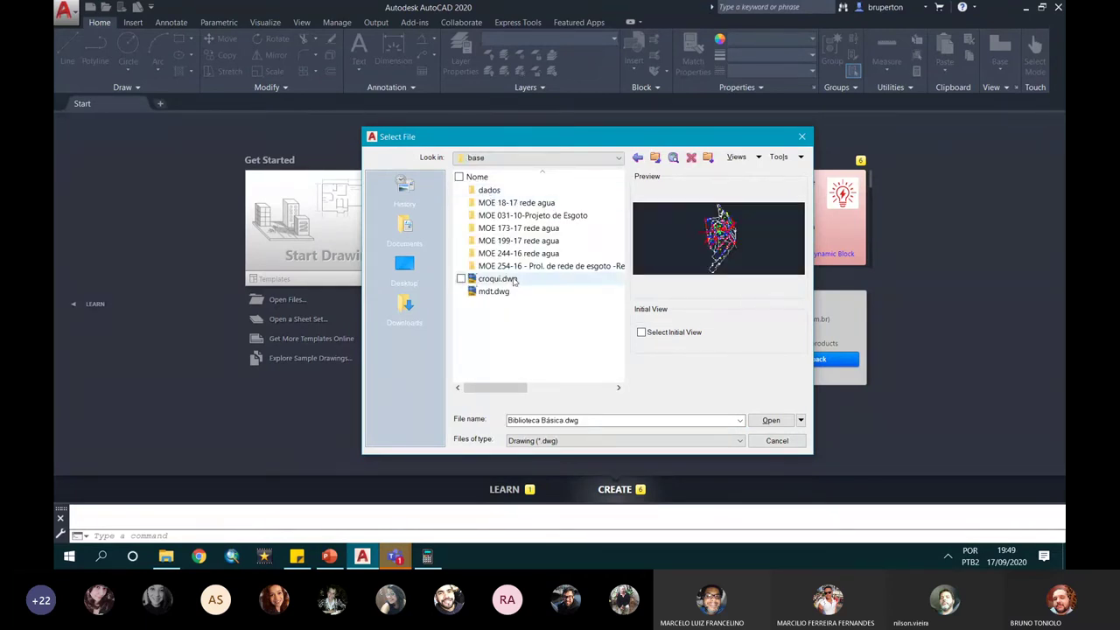
{"action": "left_click", "coordinate": [518, 253]}
{"action": "double_click", "coordinate": [501, 191]}
{"action": "double_click", "coordinate": [502, 193]}
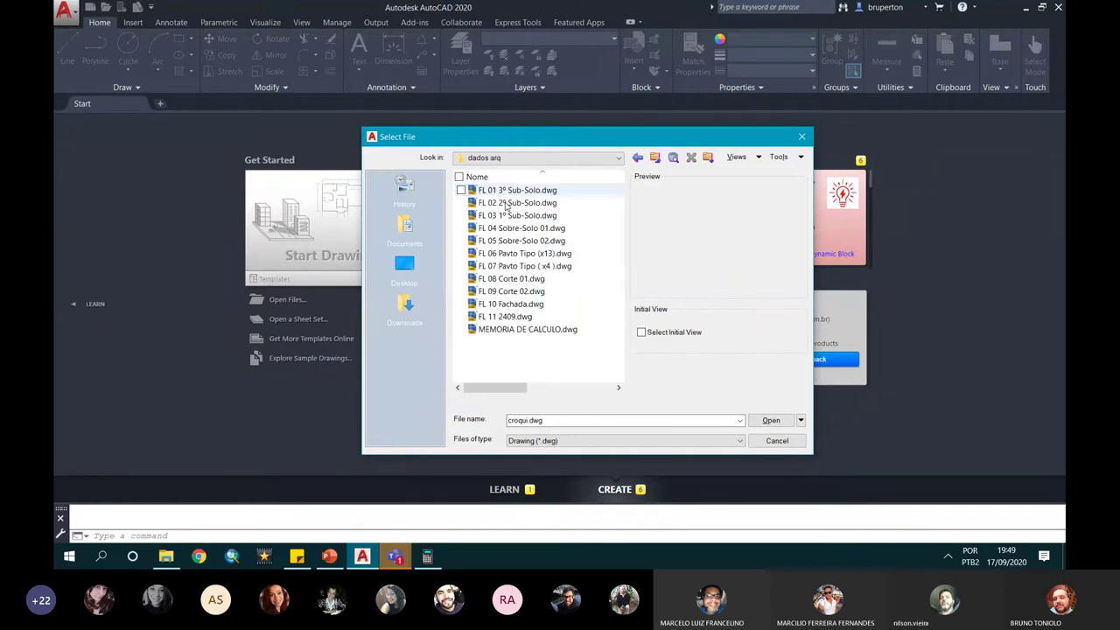
Go back up to MSI 95-2020, enter documentos and open 5995.dwg
{"action": "left_click", "coordinate": [655, 158]}
{"action": "left_click", "coordinate": [656, 158]}
{"action": "left_click", "coordinate": [656, 157]}
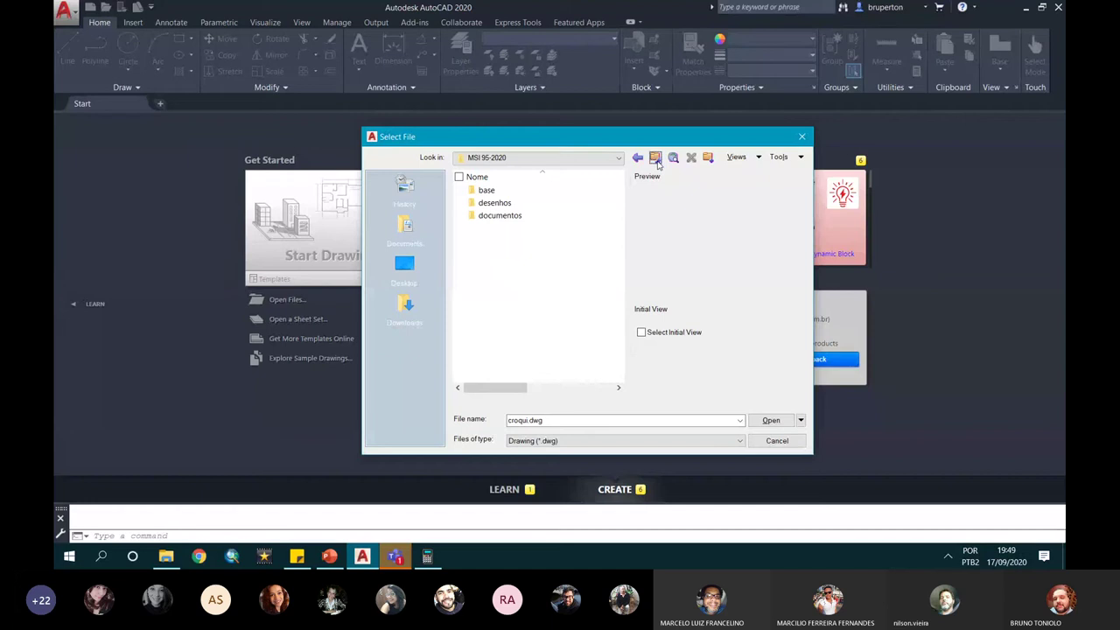
{"action": "left_click", "coordinate": [655, 158]}
{"action": "double_click", "coordinate": [539, 188]}
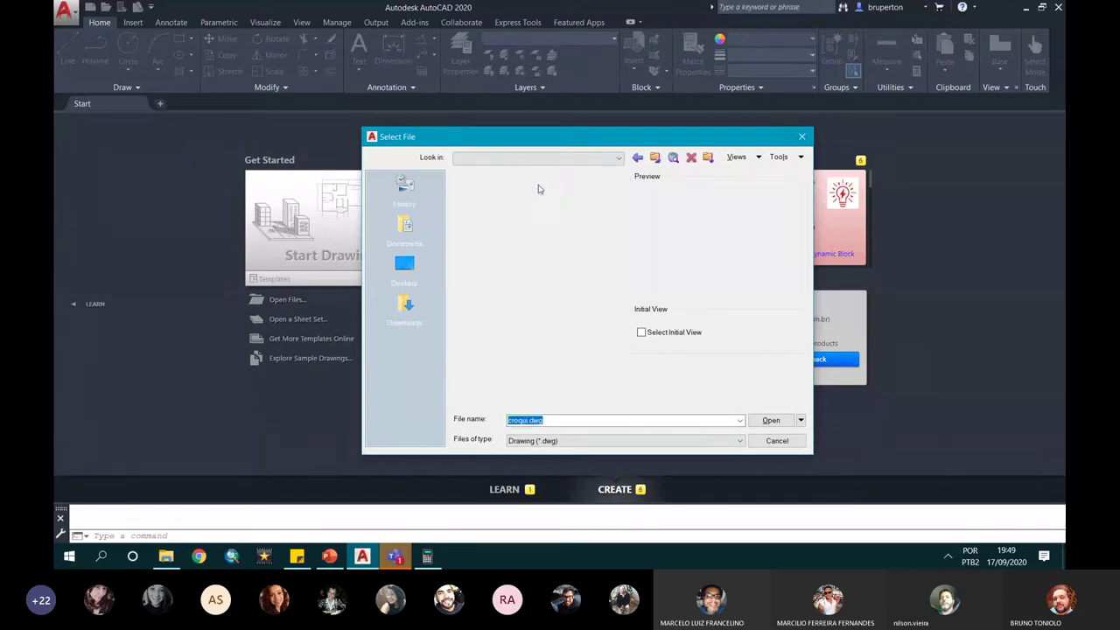
{"action": "double_click", "coordinate": [506, 215]}
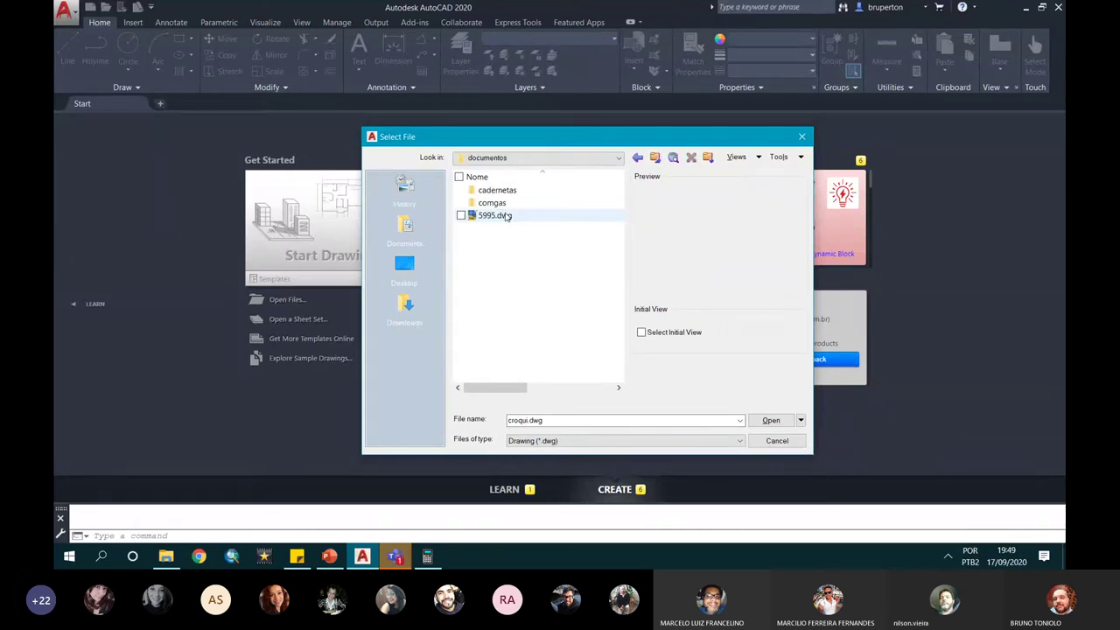
{"action": "left_click", "coordinate": [506, 216]}
{"action": "left_click", "coordinate": [495, 202]}
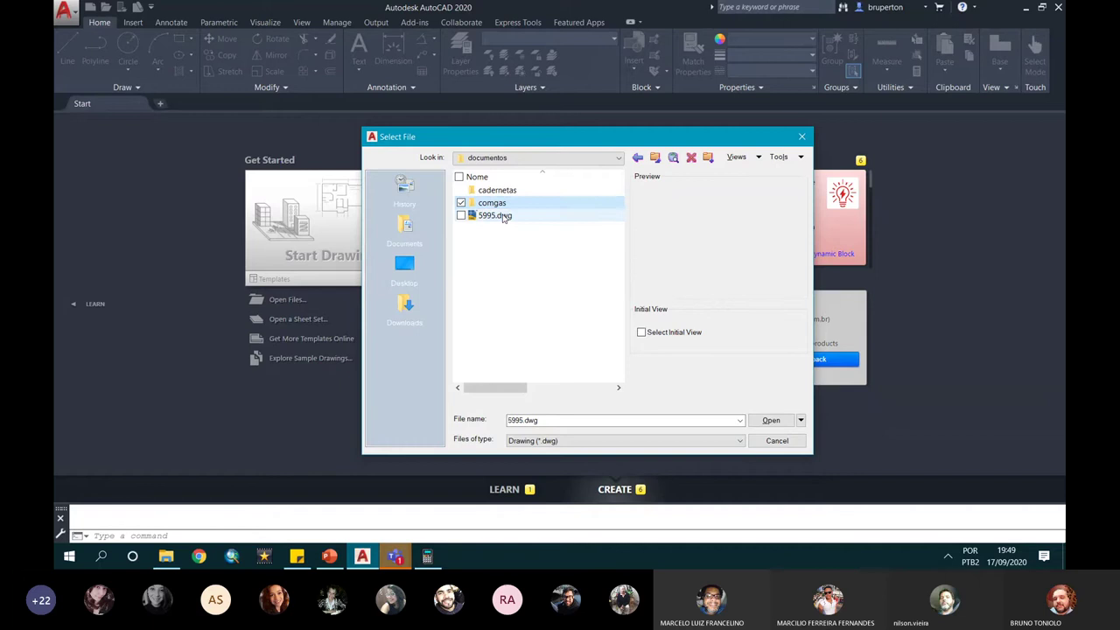
{"action": "double_click", "coordinate": [504, 216]}
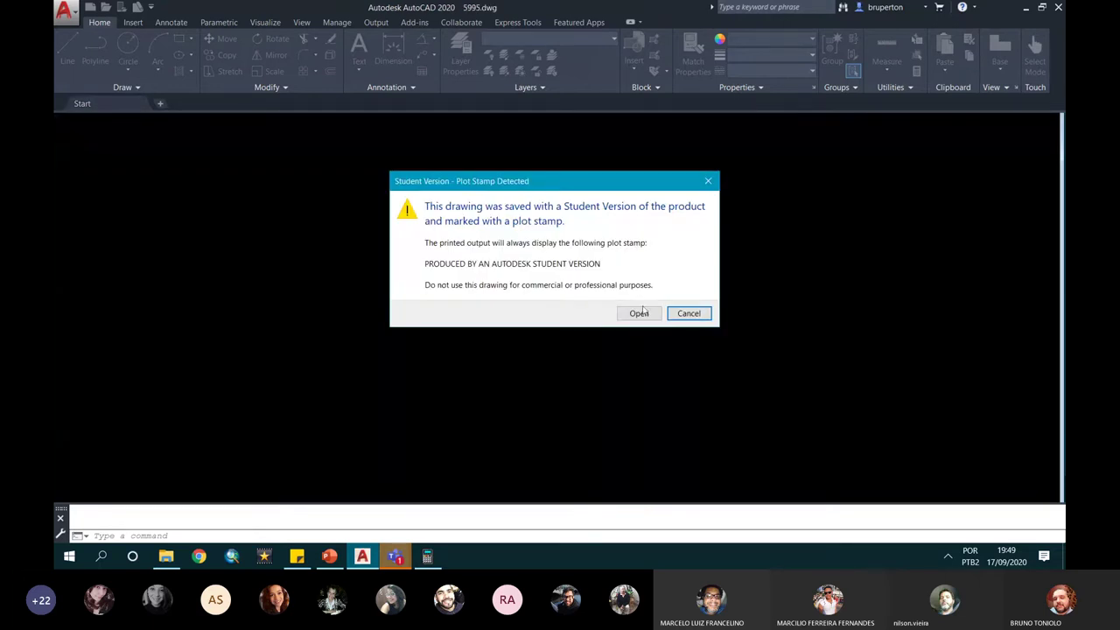
Accept the Student Version plot-stamp warning and proxy notice, then frame the site plan
{"action": "left_click", "coordinate": [643, 311]}
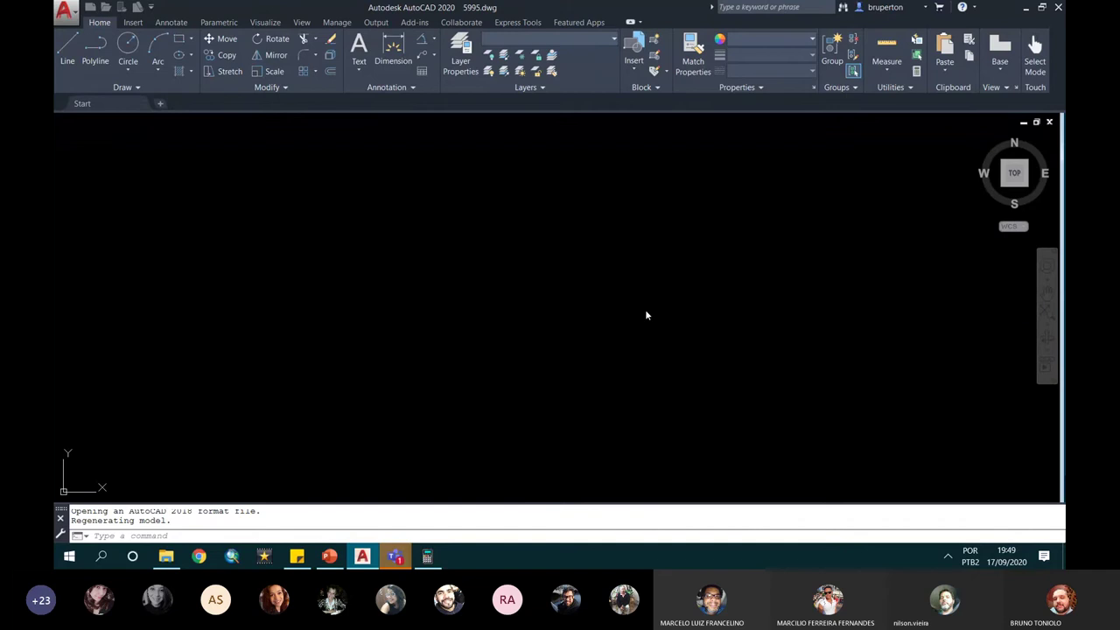
{"action": "left_click", "coordinate": [587, 370]}
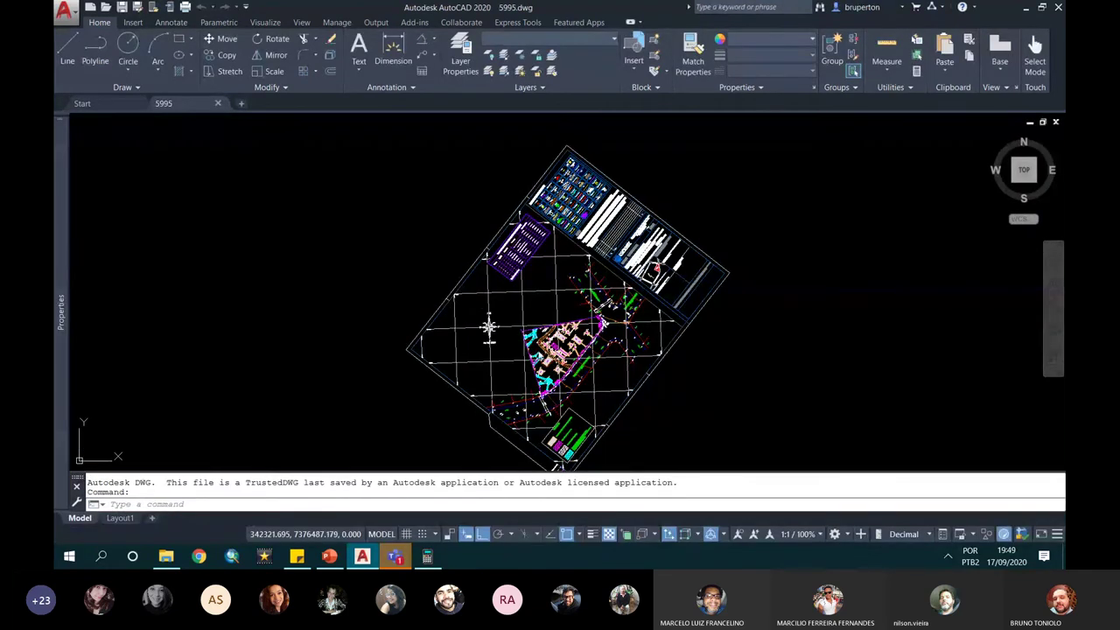
{"action": "scroll", "coordinate": [552, 380], "scroll_direction": "up", "scroll_amount": 2}
{"action": "scroll", "coordinate": [552, 379], "scroll_direction": "up", "scroll_amount": 4}
{"action": "scroll", "coordinate": [552, 379], "scroll_direction": "down", "scroll_amount": 6}
{"action": "scroll", "coordinate": [550, 350], "scroll_direction": "up", "scroll_amount": 2}
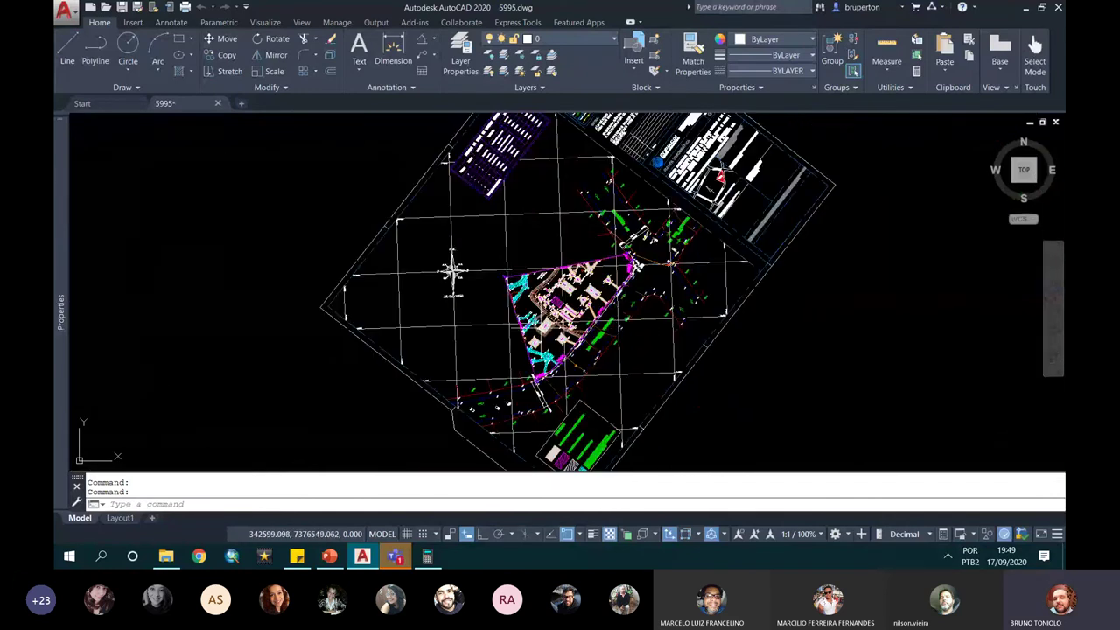
{"action": "middle_click_drag", "start_coordinate": [549, 350], "coordinate": [519, 339]}
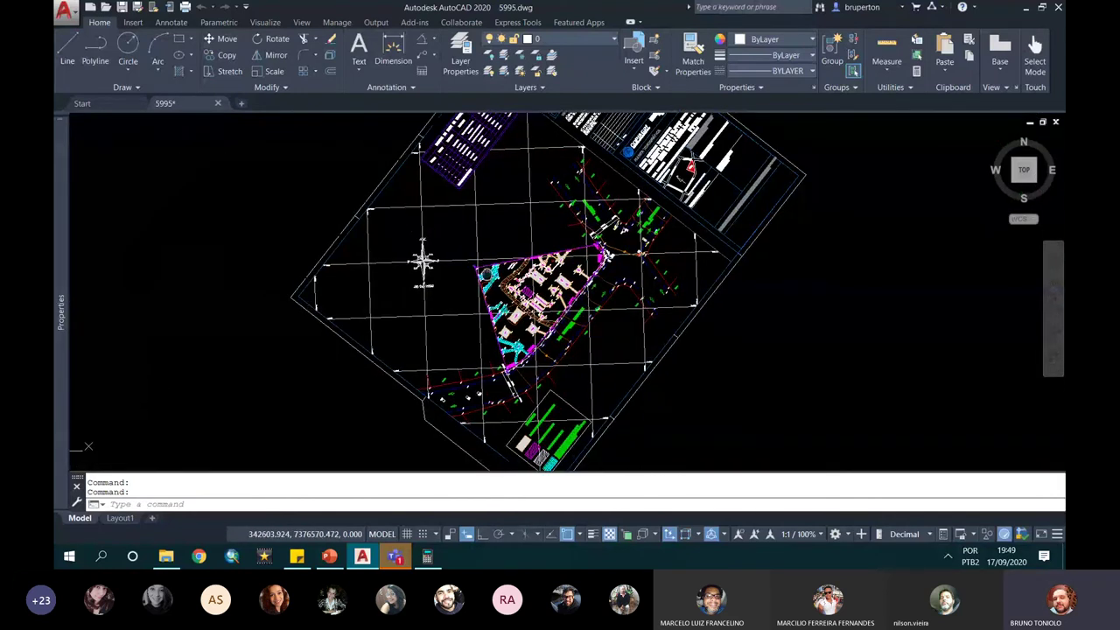
Zoom into the street close-up, then pan to the streets north of the site
{"action": "scroll", "coordinate": [555, 277], "scroll_direction": "up", "scroll_amount": 2}
{"action": "scroll", "coordinate": [557, 276], "scroll_direction": "up", "scroll_amount": 1}
{"action": "scroll", "coordinate": [558, 275], "scroll_direction": "up", "scroll_amount": 2}
{"action": "scroll", "coordinate": [561, 274], "scroll_direction": "up", "scroll_amount": 2}
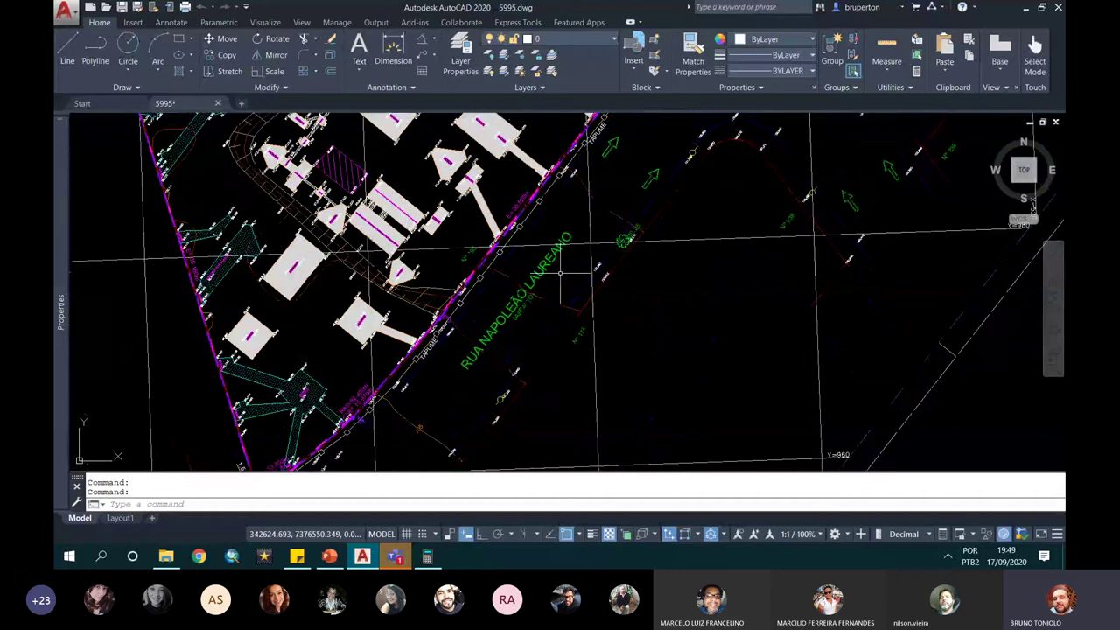
{"action": "middle_click_drag", "start_coordinate": [567, 287], "coordinate": [573, 297]}
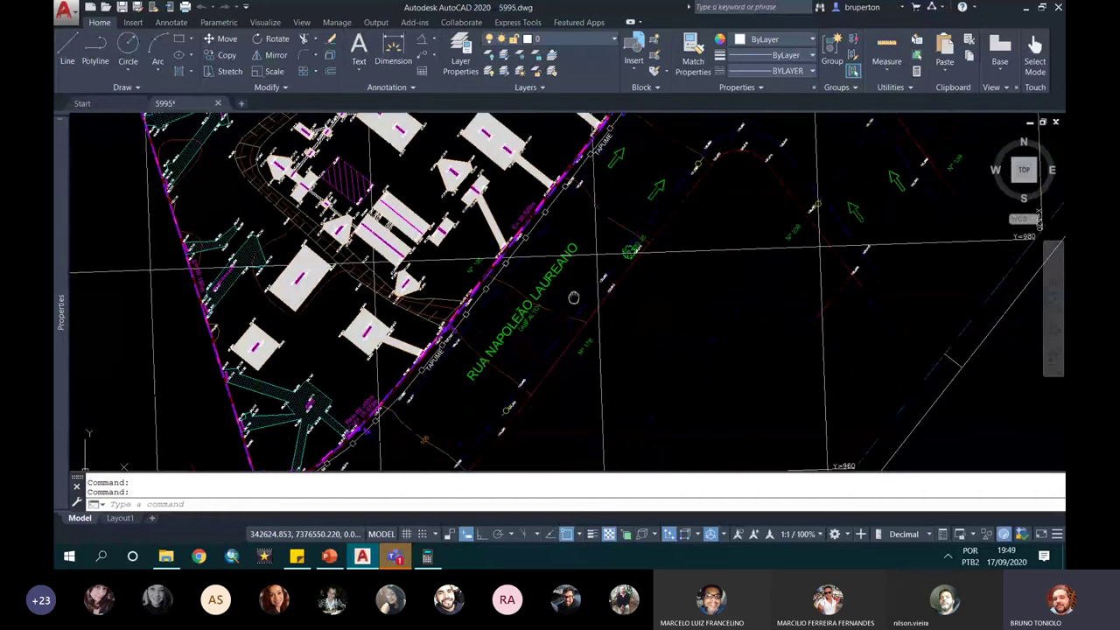
{"action": "scroll", "coordinate": [539, 327], "scroll_direction": "down", "scroll_amount": 3}
{"action": "mouse_move", "coordinate": [539, 327]}
{"action": "middle_mouse_down"}
{"action": "mouse_move", "coordinate": [485, 452]}
{"action": "mouse_move", "coordinate": [512, 445]}
{"action": "middle_mouse_up"}
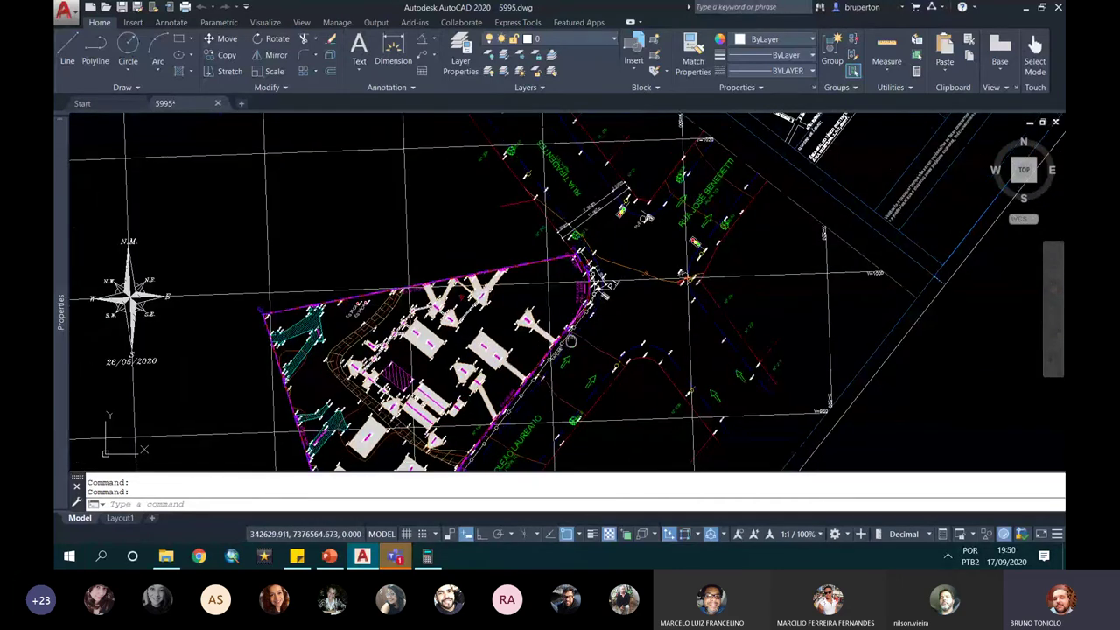
{"action": "left_click", "coordinate": [565, 39]}
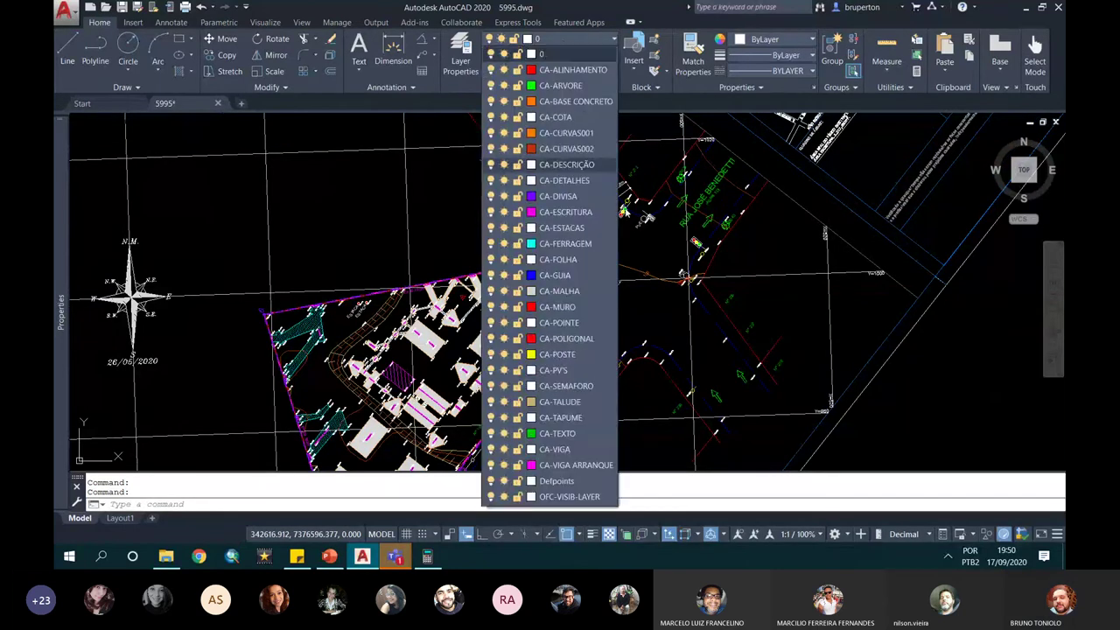
{"action": "middle_click_drag", "start_coordinate": [605, 282], "coordinate": [590, 162]}
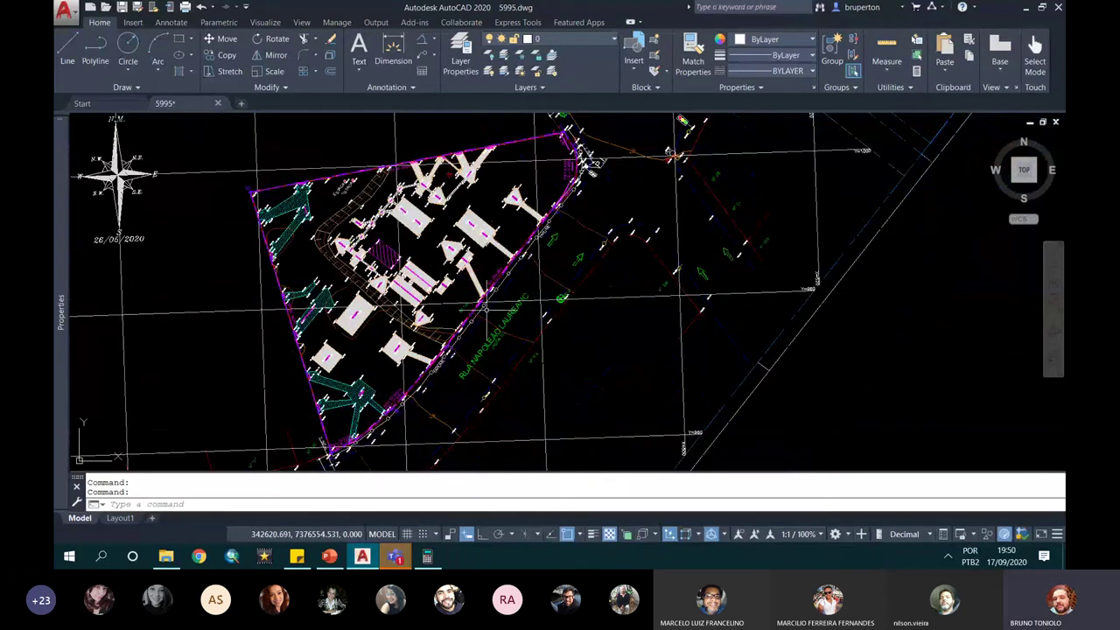
{"action": "scroll", "coordinate": [491, 326], "scroll_direction": "up", "scroll_amount": 4}
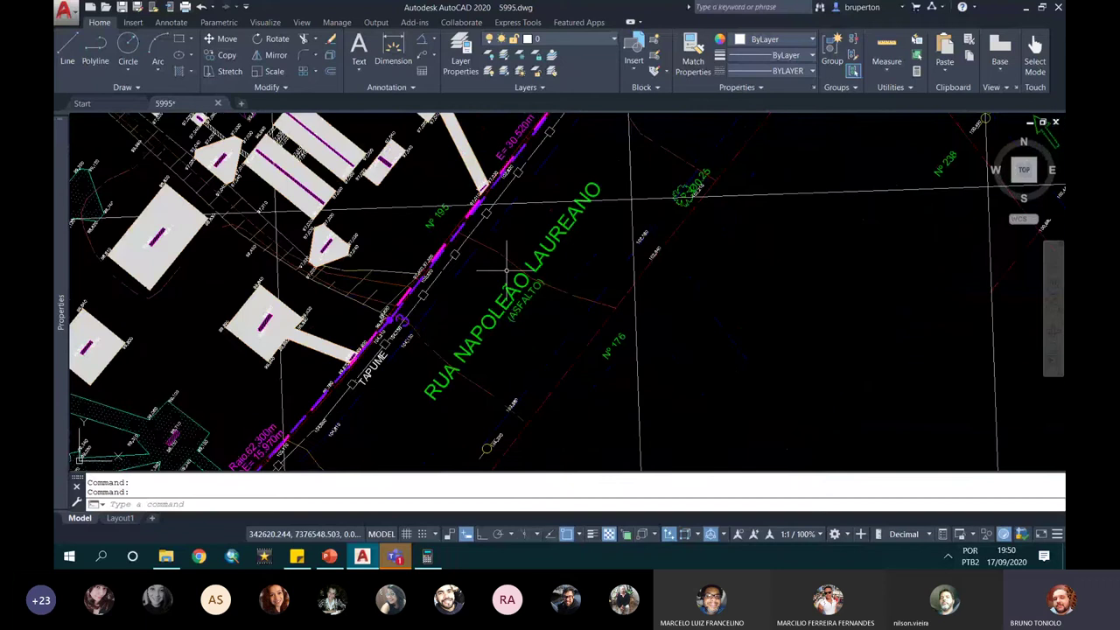
{"action": "scroll", "coordinate": [506, 270], "scroll_direction": "down", "scroll_amount": 6}
{"action": "scroll", "coordinate": [499, 138], "scroll_direction": "up", "scroll_amount": 8}
{"action": "scroll", "coordinate": [512, 149], "scroll_direction": "down", "scroll_amount": 2}
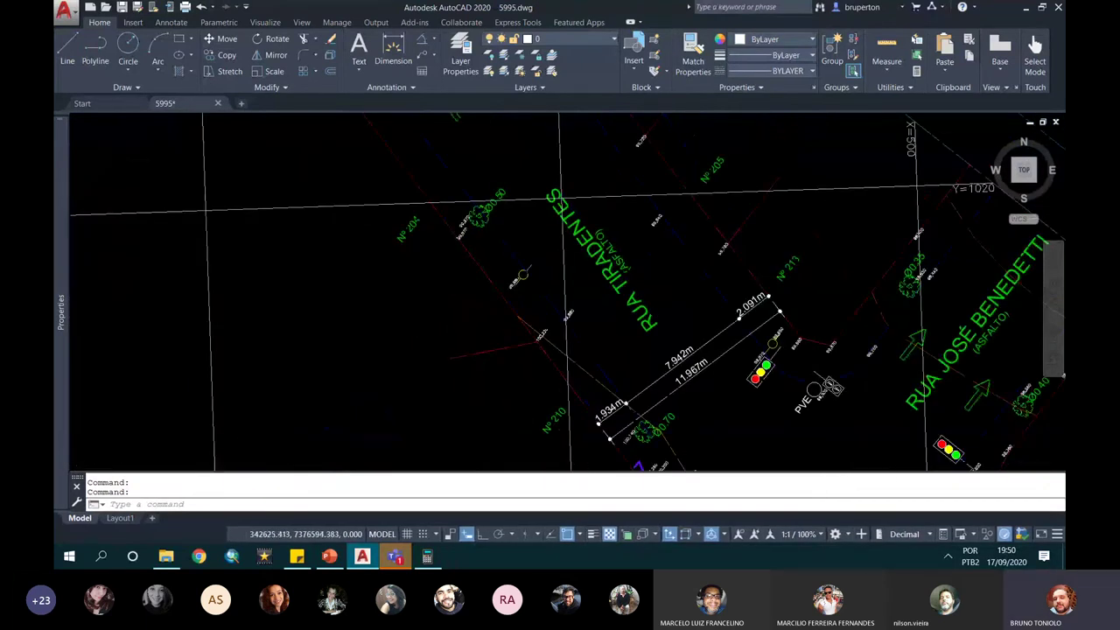
{"action": "scroll", "coordinate": [522, 274], "scroll_direction": "down", "scroll_amount": 4}
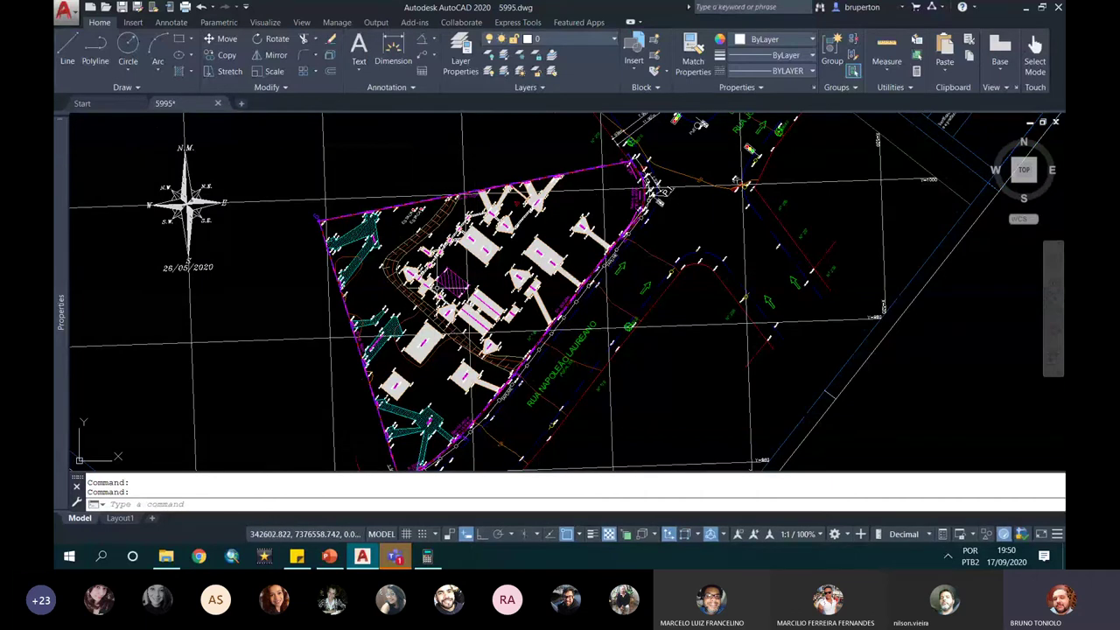
{"action": "scroll", "coordinate": [430, 281], "scroll_direction": "up", "scroll_amount": 2}
{"action": "scroll", "coordinate": [433, 285], "scroll_direction": "up", "scroll_amount": 2}
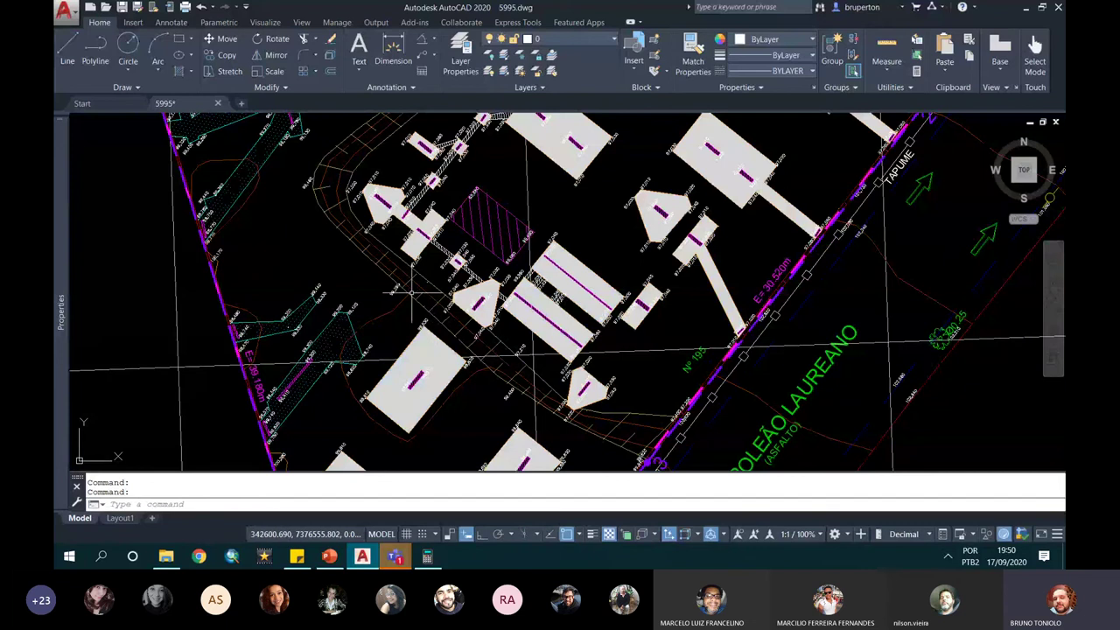
{"action": "scroll", "coordinate": [433, 296], "scroll_direction": "down", "scroll_amount": 3}
{"action": "scroll", "coordinate": [435, 300], "scroll_direction": "down", "scroll_amount": 1}
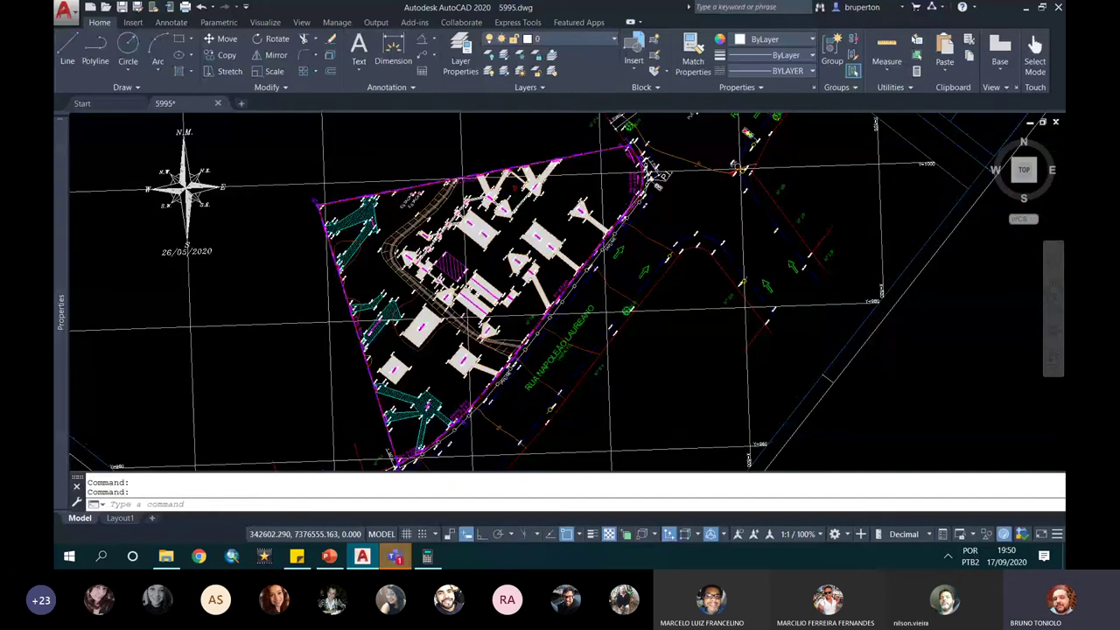
{"action": "scroll", "coordinate": [434, 293], "scroll_direction": "down", "scroll_amount": 2}
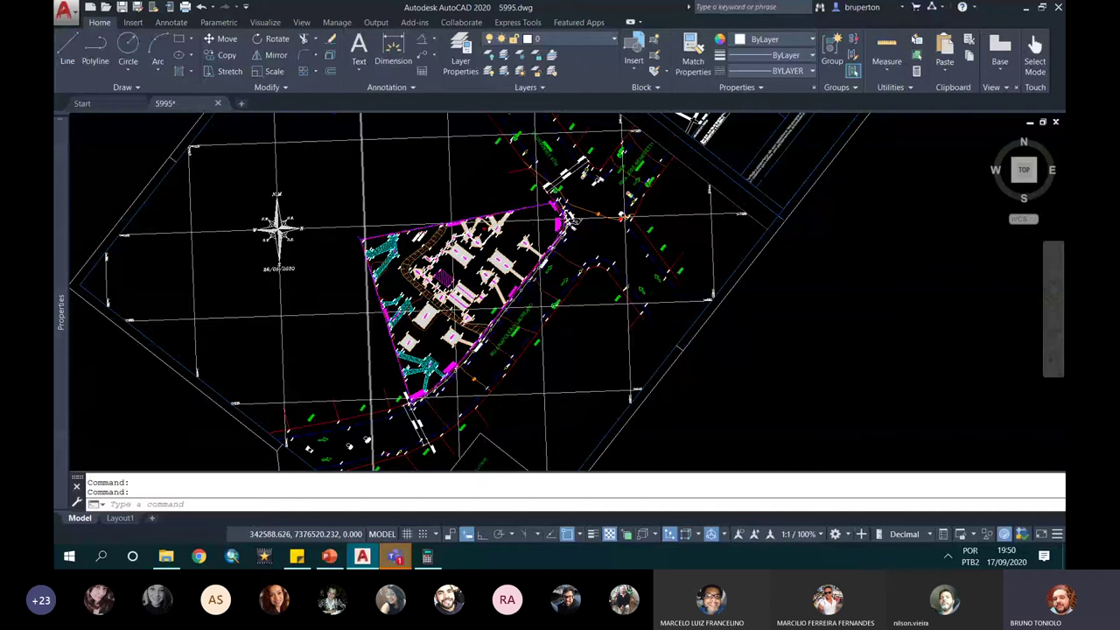
{"action": "scroll", "coordinate": [368, 442], "scroll_direction": "up", "scroll_amount": 2}
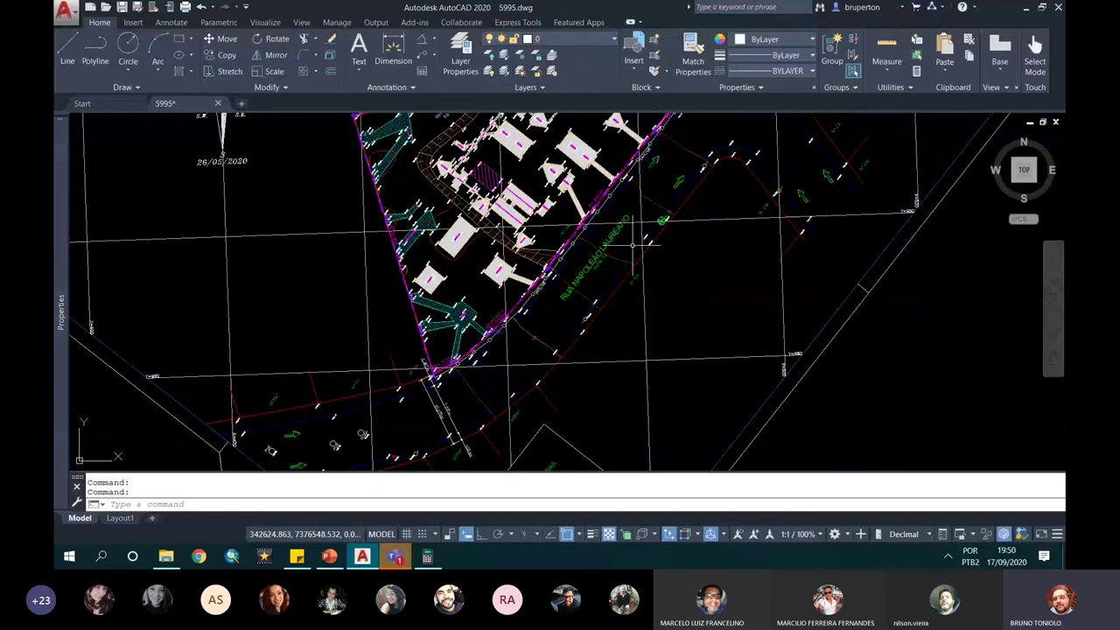
{"action": "scroll", "coordinate": [632, 245], "scroll_direction": "up", "scroll_amount": 8}
{"action": "scroll", "coordinate": [593, 251], "scroll_direction": "down", "scroll_amount": 2}
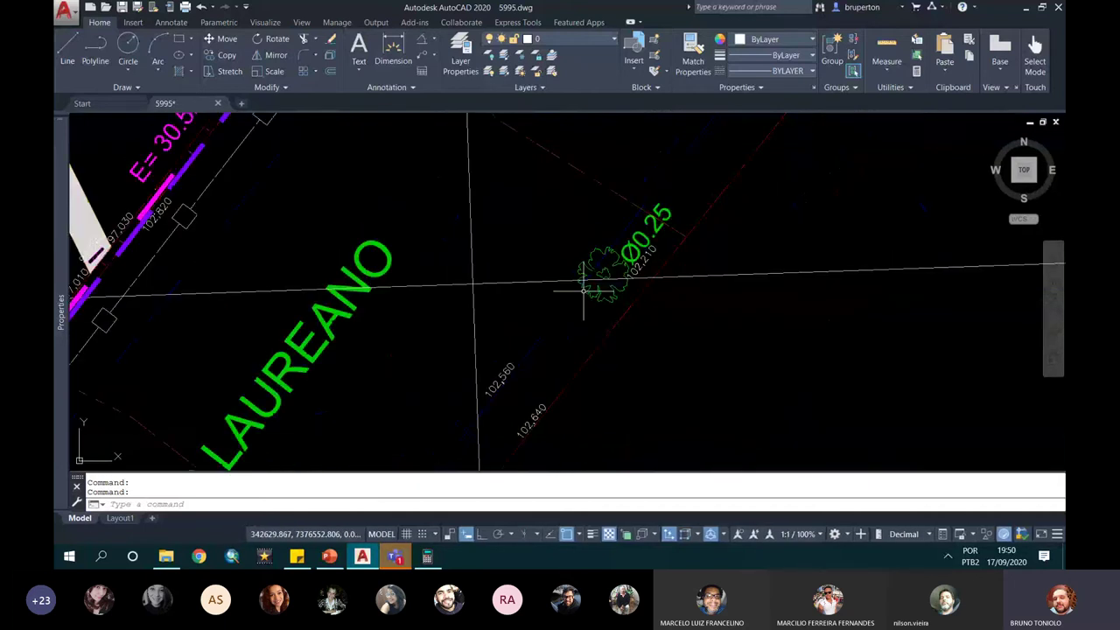
{"action": "scroll", "coordinate": [583, 290], "scroll_direction": "down", "scroll_amount": 5}
{"action": "scroll", "coordinate": [583, 289], "scroll_direction": "down", "scroll_amount": 3}
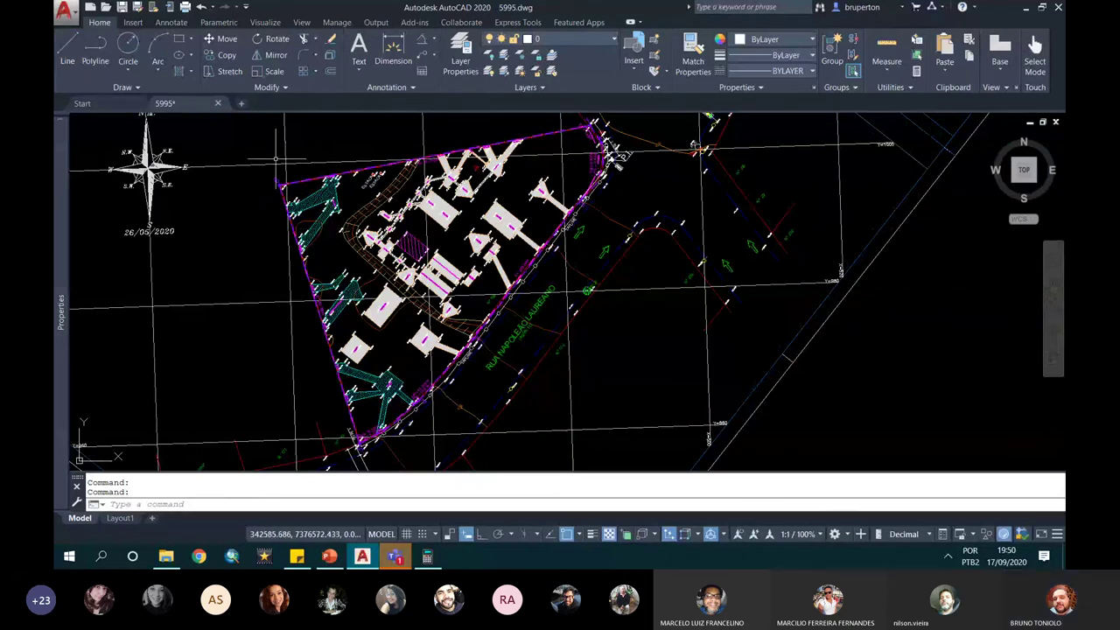
{"action": "scroll", "coordinate": [278, 171], "scroll_direction": "up", "scroll_amount": 5}
{"action": "scroll", "coordinate": [295, 227], "scroll_direction": "down", "scroll_amount": 2}
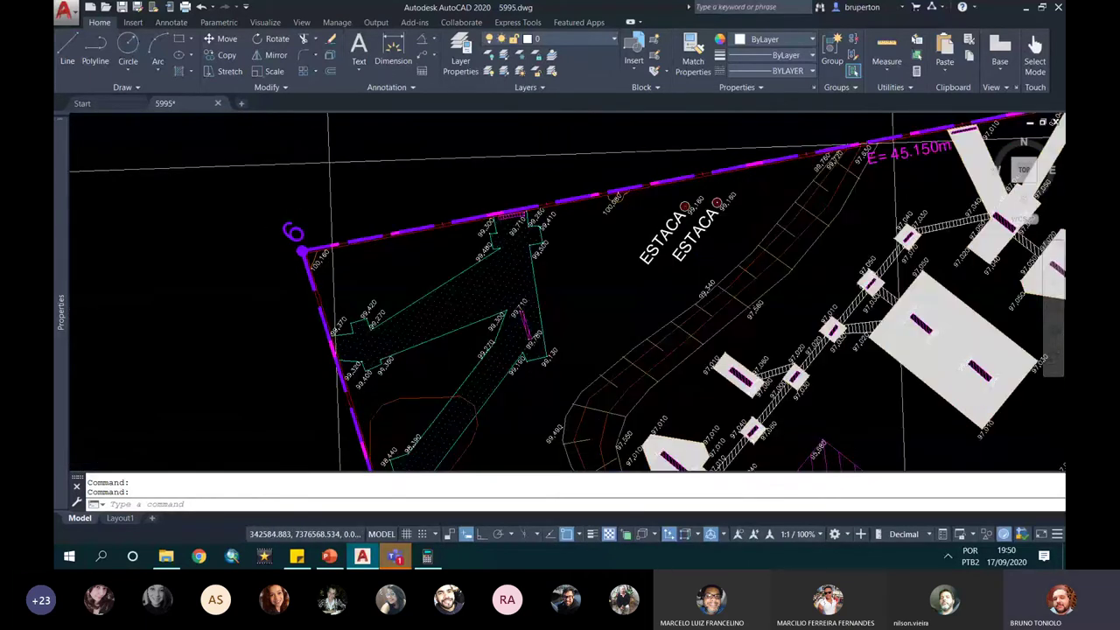
{"action": "scroll", "coordinate": [613, 197], "scroll_direction": "down", "scroll_amount": 5}
{"action": "scroll", "coordinate": [770, 175], "scroll_direction": "up", "scroll_amount": 8}
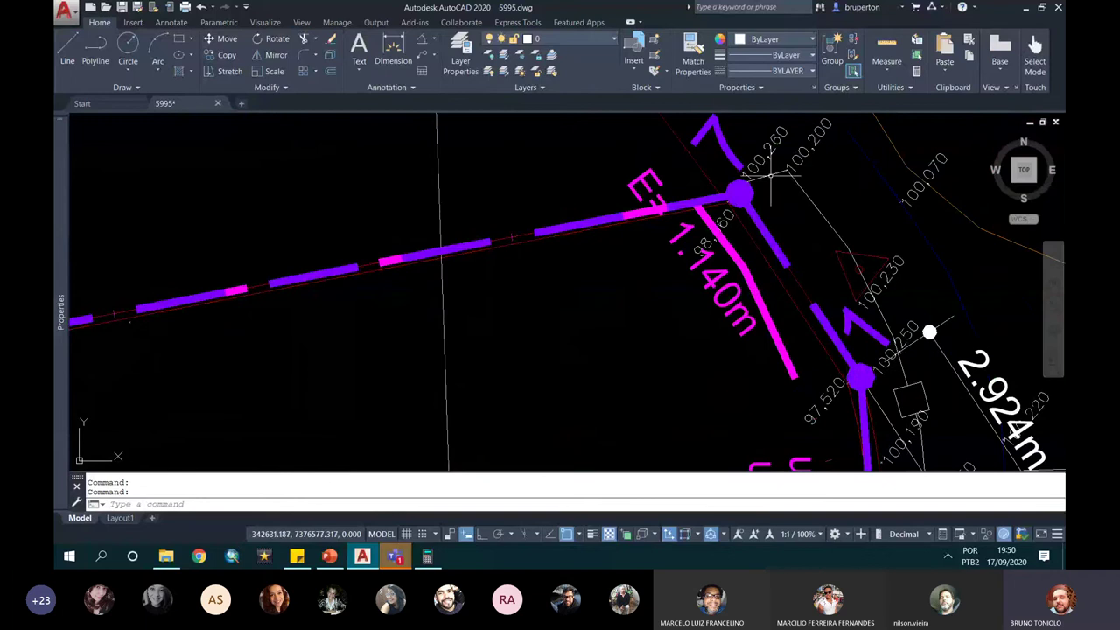
Pick the purple boundary and run LAYISO to isolate its layer CA-DIVISA
{"action": "left_click", "coordinate": [761, 217]}
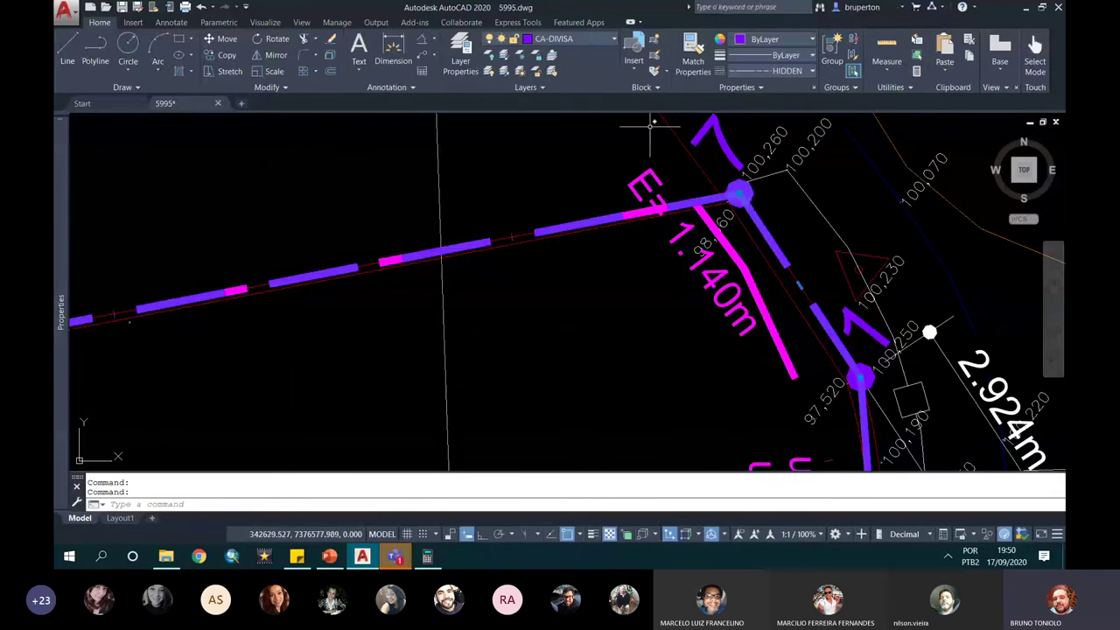
{"action": "scroll", "coordinate": [645, 123], "scroll_direction": "down", "scroll_amount": 5}
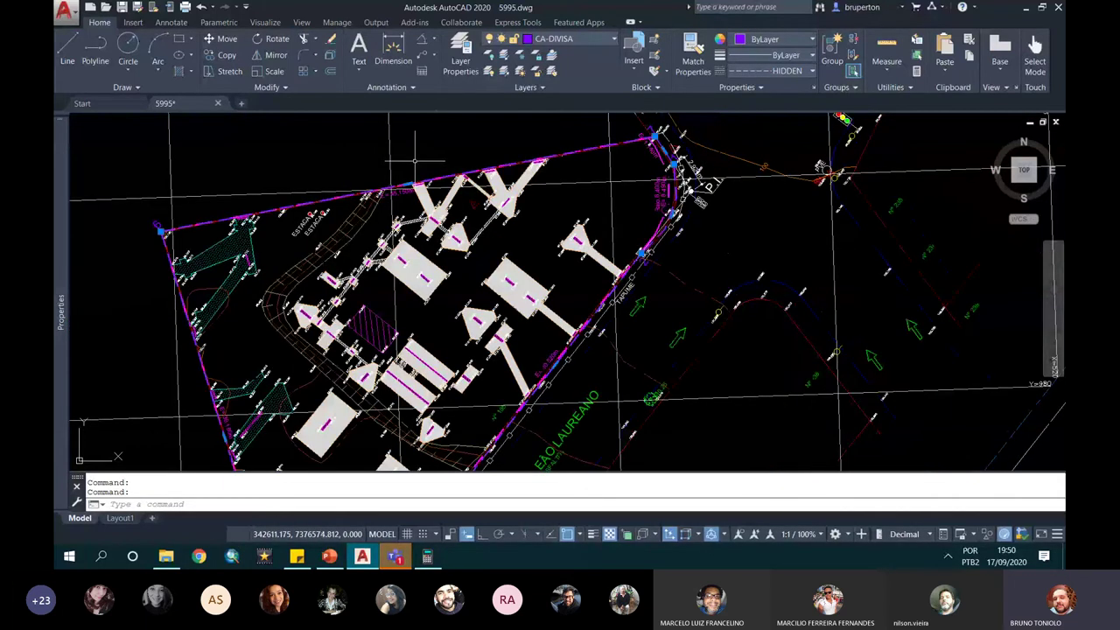
{"action": "scroll", "coordinate": [681, 244], "scroll_direction": "down", "scroll_amount": 2}
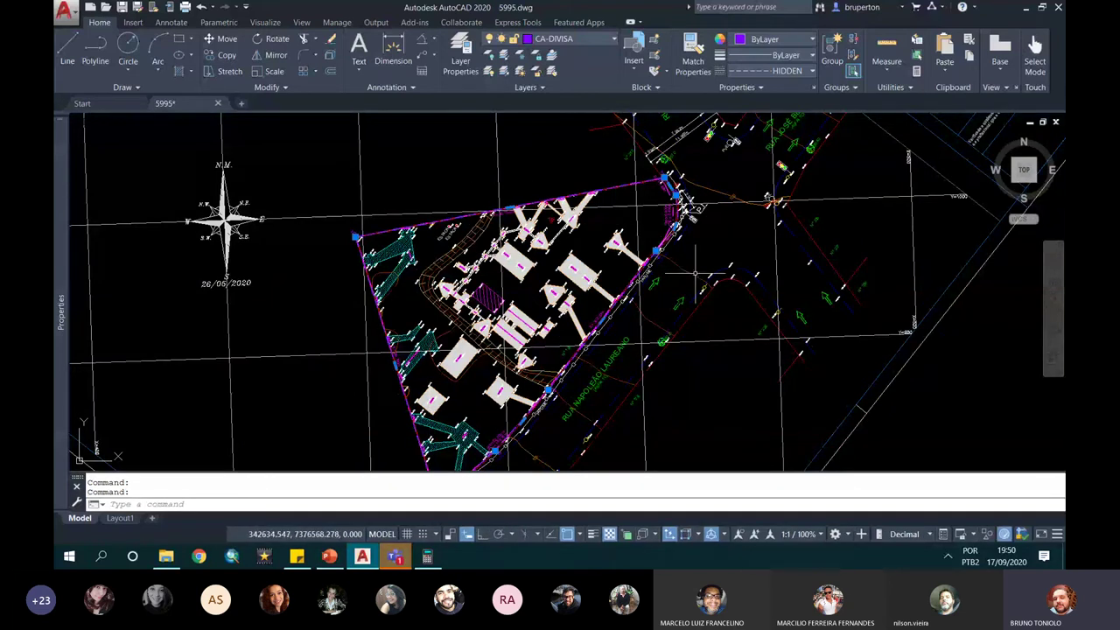
{"action": "scroll", "coordinate": [560, 279], "scroll_direction": "down", "scroll_amount": 1}
{"action": "scroll", "coordinate": [437, 245], "scroll_direction": "up", "scroll_amount": 2}
{"action": "scroll", "coordinate": [463, 263], "scroll_direction": "up", "scroll_amount": 3}
{"action": "type", "text": "laiyos"}
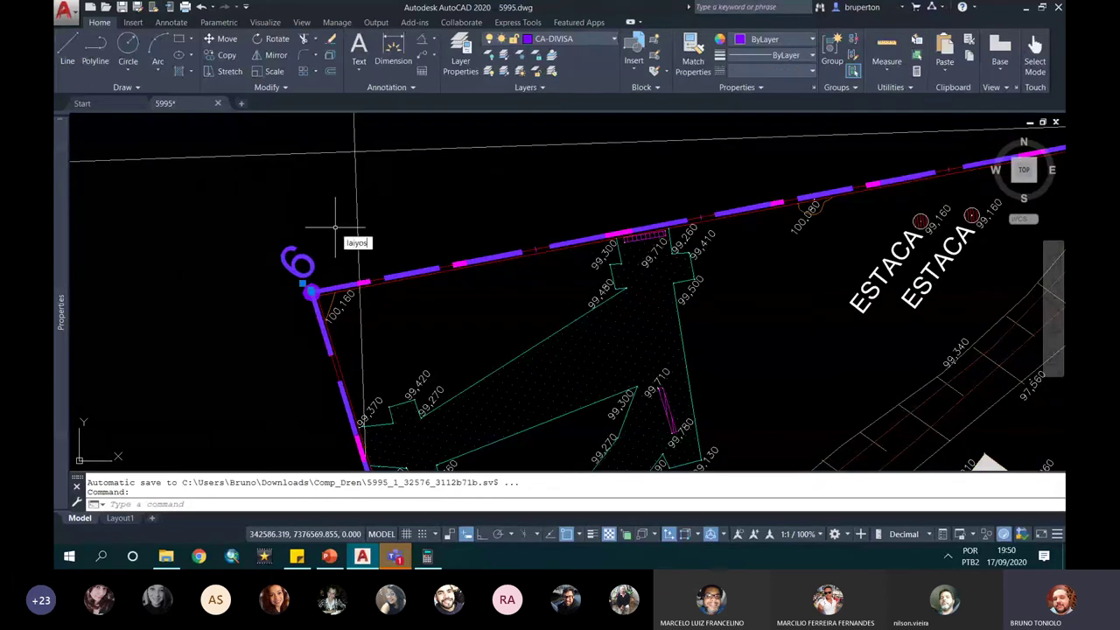
{"action": "key", "text": "Return"}
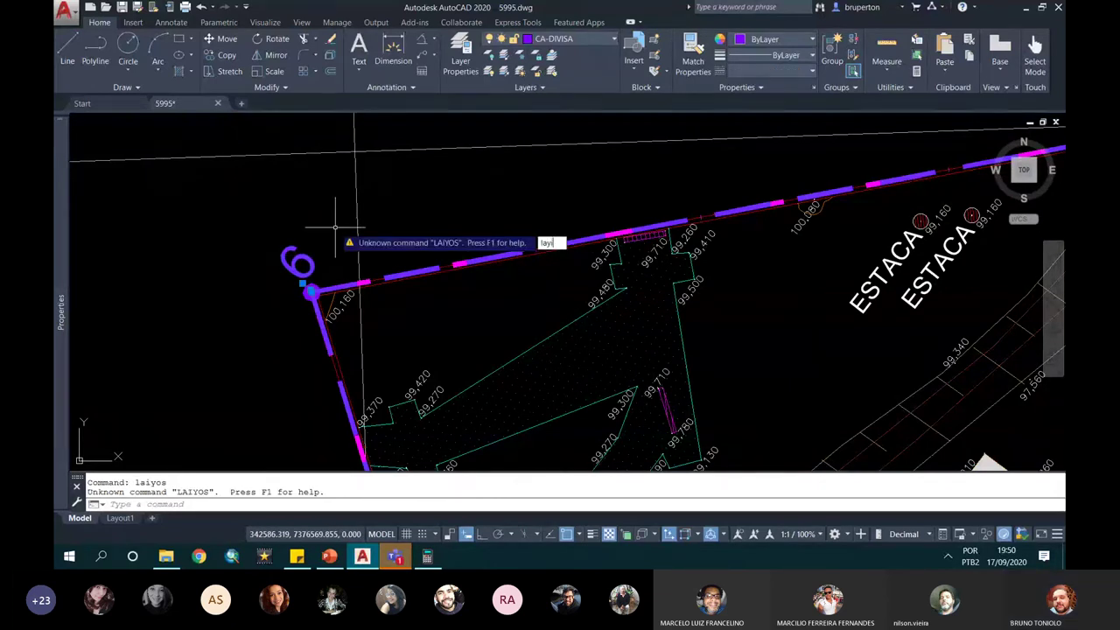
{"action": "type", "text": "layiso"}
{"action": "key", "text": "Return"}
{"action": "scroll", "coordinate": [341, 232], "scroll_direction": "down", "scroll_amount": 5}
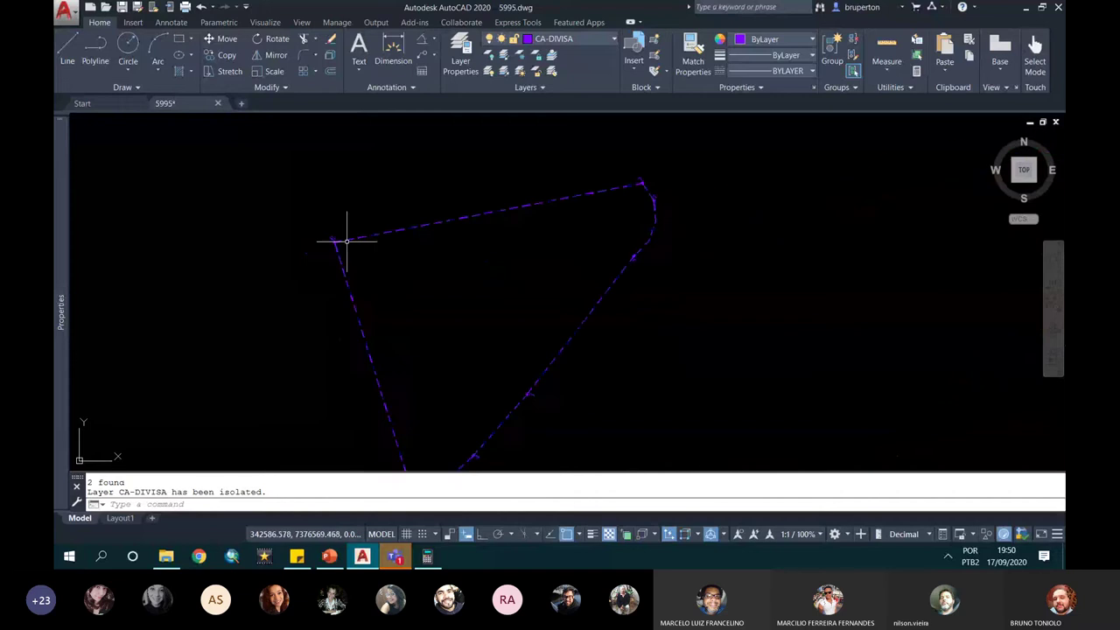
{"action": "scroll", "coordinate": [408, 284], "scroll_direction": "down", "scroll_amount": 2}
{"action": "scroll", "coordinate": [487, 312], "scroll_direction": "up", "scroll_amount": 2}
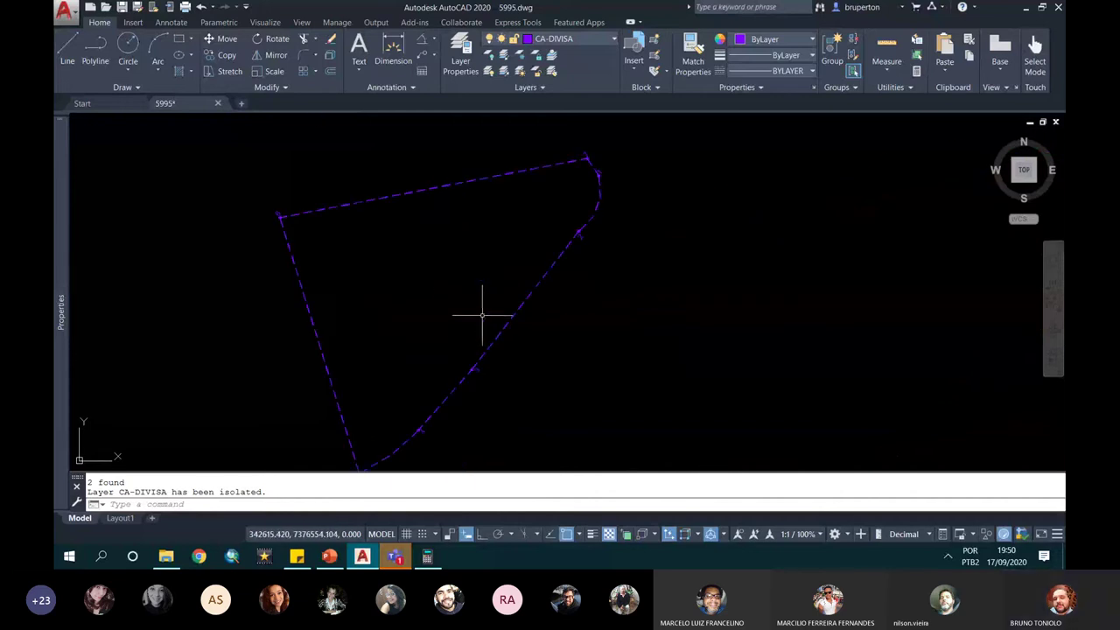
{"action": "scroll", "coordinate": [595, 226], "scroll_direction": "down", "scroll_amount": 1}
{"action": "scroll", "coordinate": [650, 181], "scroll_direction": "up", "scroll_amount": 3}
{"action": "scroll", "coordinate": [608, 244], "scroll_direction": "down", "scroll_amount": 4}
{"action": "scroll", "coordinate": [573, 236], "scroll_direction": "up", "scroll_amount": 2}
{"action": "scroll", "coordinate": [525, 227], "scroll_direction": "up", "scroll_amount": 2}
{"action": "scroll", "coordinate": [534, 220], "scroll_direction": "down", "scroll_amount": 2}
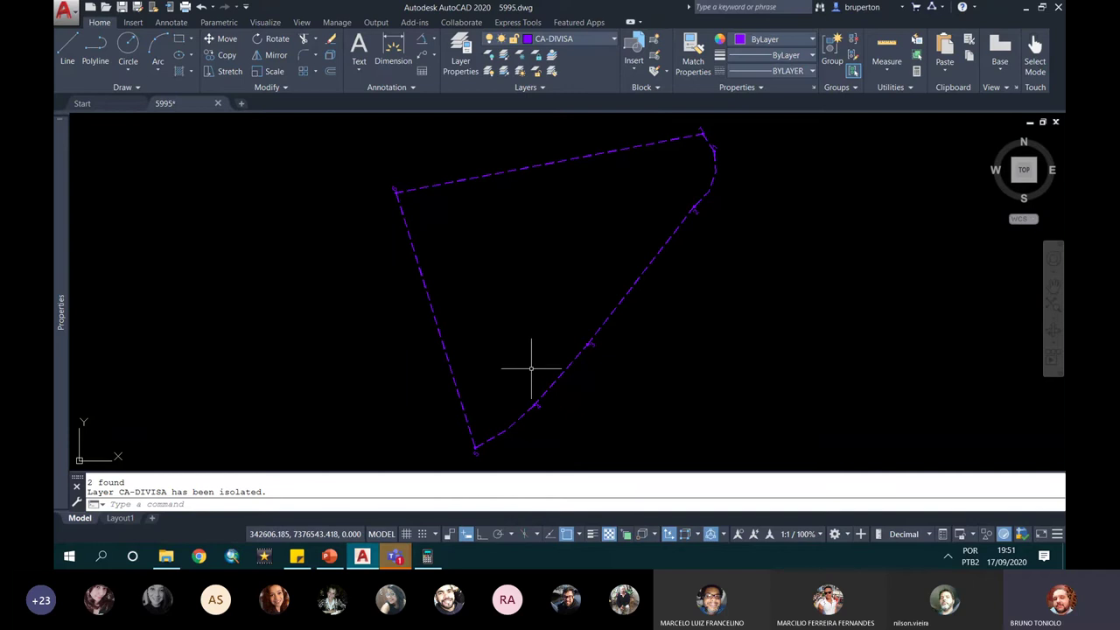
{"action": "scroll", "coordinate": [524, 389], "scroll_direction": "up", "scroll_amount": 3}
{"action": "scroll", "coordinate": [520, 409], "scroll_direction": "down", "scroll_amount": 3}
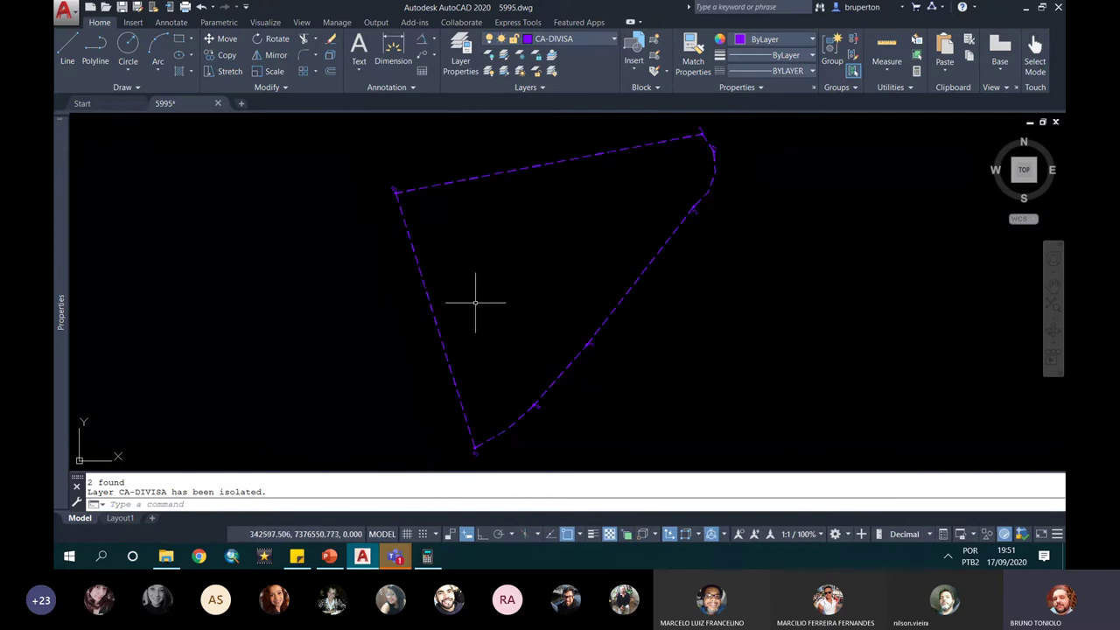
{"action": "scroll", "coordinate": [712, 122], "scroll_direction": "up", "scroll_amount": 2}
{"action": "scroll", "coordinate": [756, 223], "scroll_direction": "up", "scroll_amount": 2}
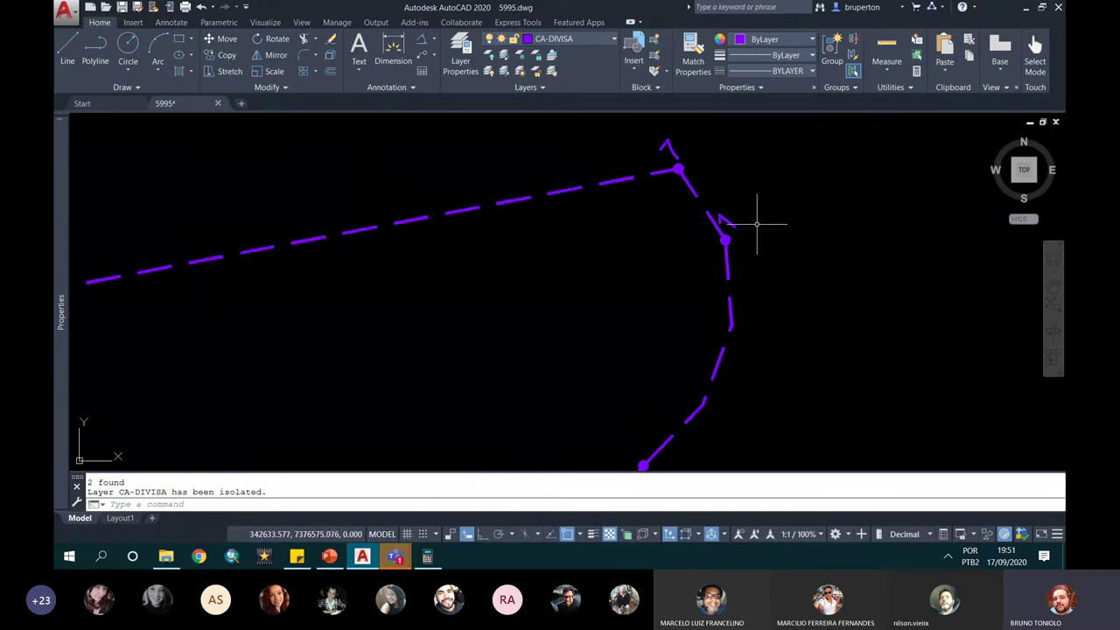
{"action": "scroll", "coordinate": [728, 302], "scroll_direction": "down", "scroll_amount": 3}
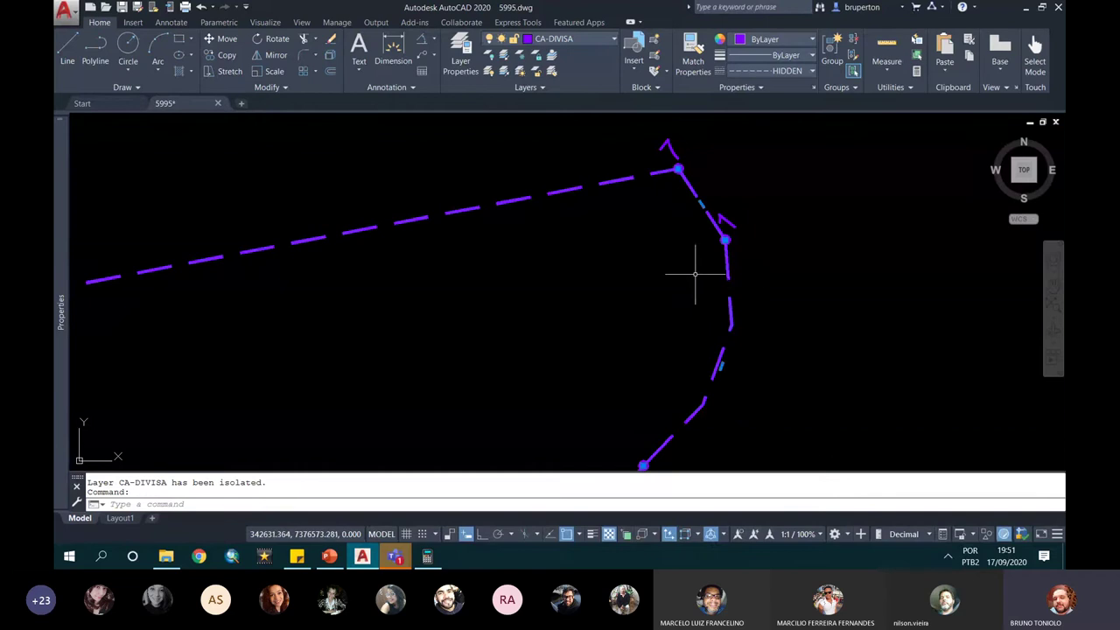
{"action": "left_click", "coordinate": [694, 273]}
{"action": "key", "text": "Escape"}
{"action": "key", "text": "Escape"}
{"action": "scroll", "coordinate": [647, 182], "scroll_direction": "down", "scroll_amount": 2}
{"action": "scroll", "coordinate": [571, 259], "scroll_direction": "down", "scroll_amount": 2}
{"action": "scroll", "coordinate": [555, 370], "scroll_direction": "up", "scroll_amount": 2}
{"action": "scroll", "coordinate": [557, 371], "scroll_direction": "up", "scroll_amount": 3}
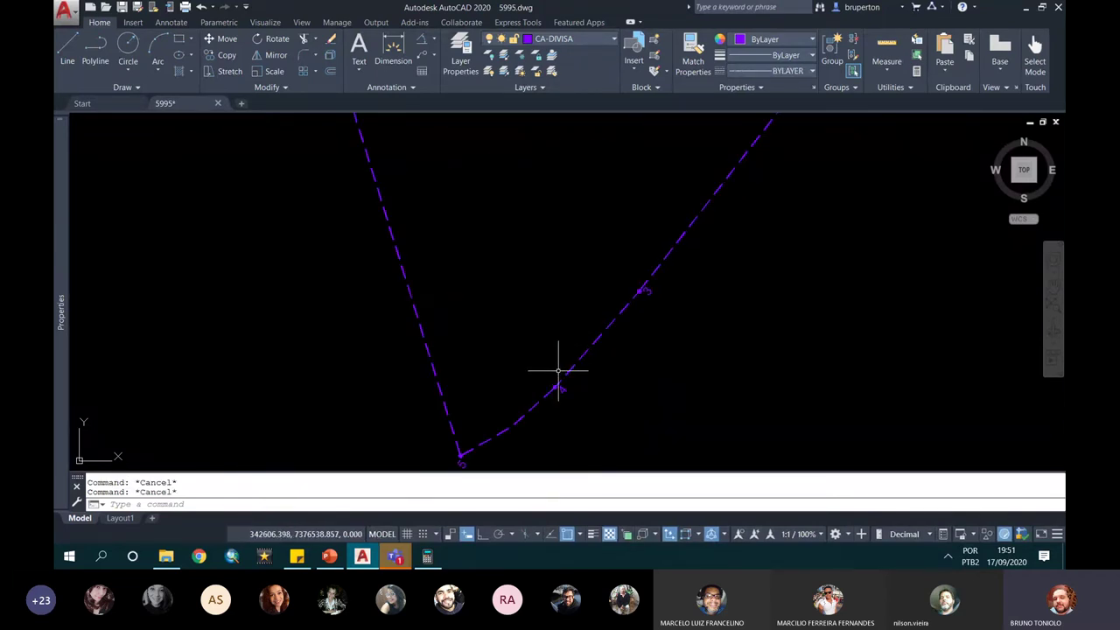
{"action": "scroll", "coordinate": [557, 370], "scroll_direction": "down", "scroll_amount": 2}
{"action": "middle_click_drag", "start_coordinate": [573, 185], "coordinate": [538, 230]}
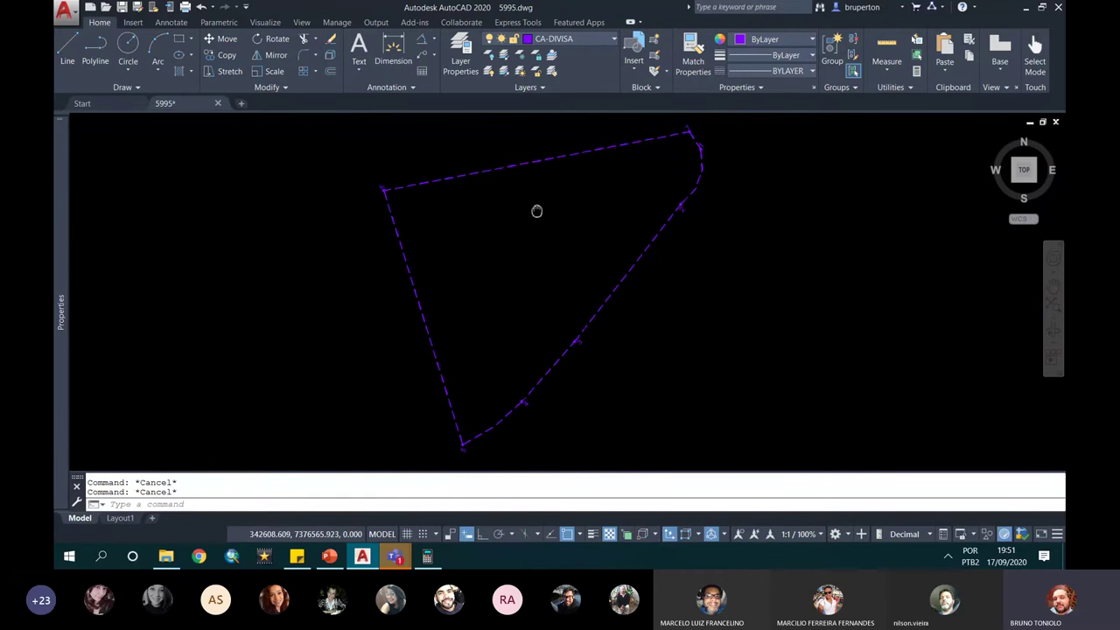
{"action": "scroll", "coordinate": [490, 445], "scroll_direction": "up", "scroll_amount": 4}
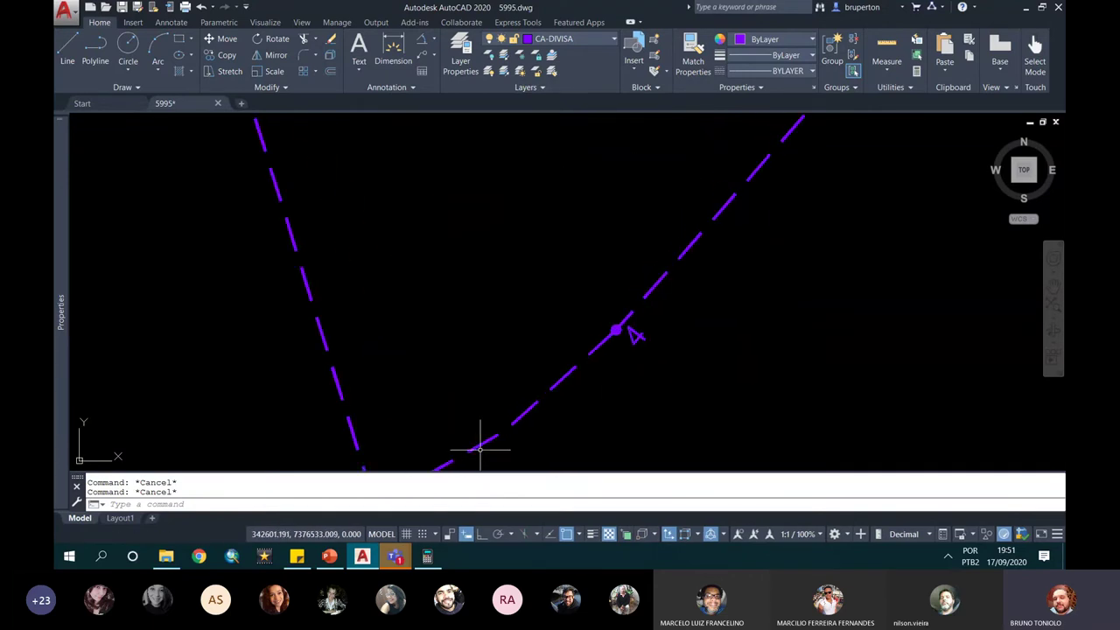
{"action": "left_click", "coordinate": [459, 448]}
{"action": "scroll", "coordinate": [530, 337], "scroll_direction": "down", "scroll_amount": 1}
{"action": "left_click", "coordinate": [588, 325]}
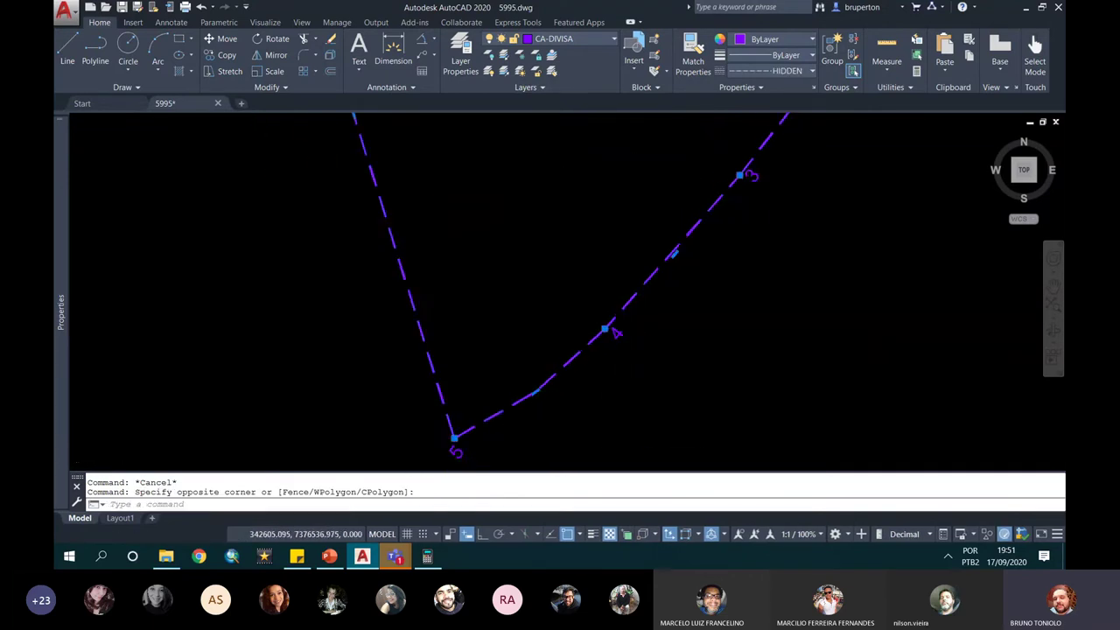
{"action": "middle_click_drag", "start_coordinate": [735, 234], "coordinate": [668, 362]}
{"action": "middle_click_drag", "start_coordinate": [737, 187], "coordinate": [720, 253]}
{"action": "key", "text": "Escape"}
{"action": "scroll", "coordinate": [749, 179], "scroll_direction": "up", "scroll_amount": 2}
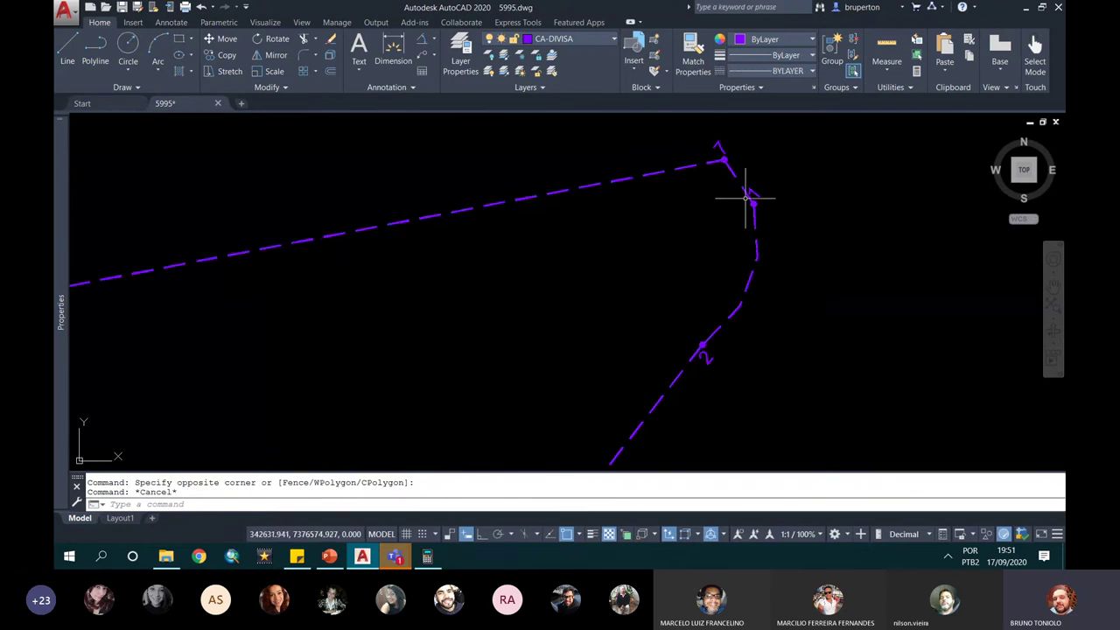
{"action": "left_click", "coordinate": [753, 246]}
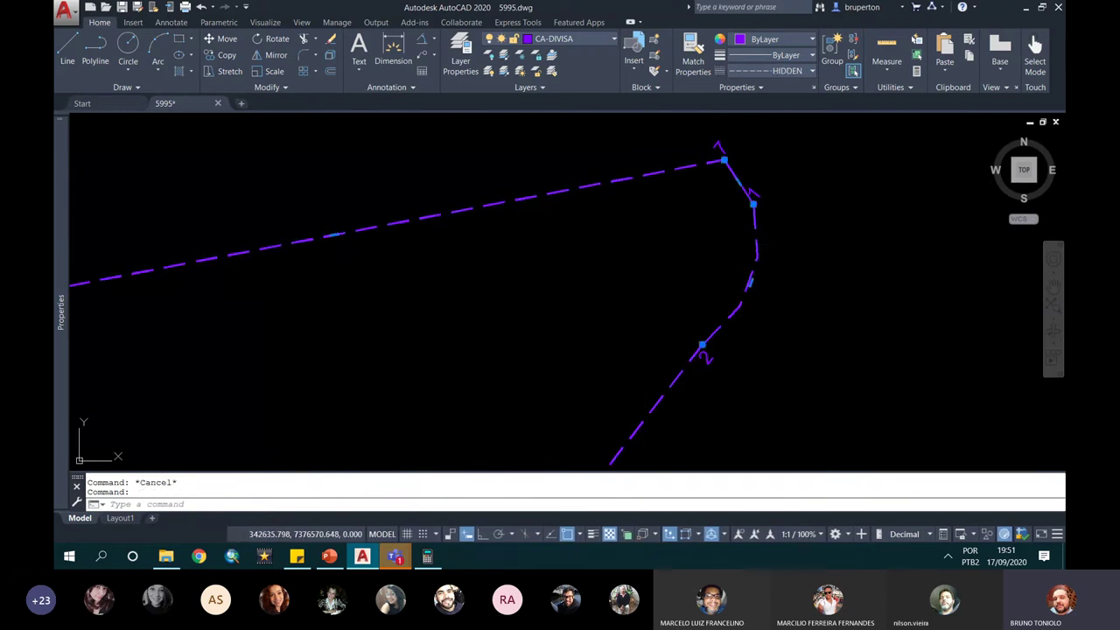
{"action": "type", "text": "f"}
{"action": "key", "text": "Return"}
{"action": "type", "text": "r"}
{"action": "key", "text": "Return"}
{"action": "key", "text": "Escape"}
{"action": "type", "text": "f"}
{"action": "key", "text": "Return"}
{"action": "type", "text": "r"}
{"action": "key", "text": "Return"}
{"action": "key", "text": "Escape"}
{"action": "key", "text": "Escape"}
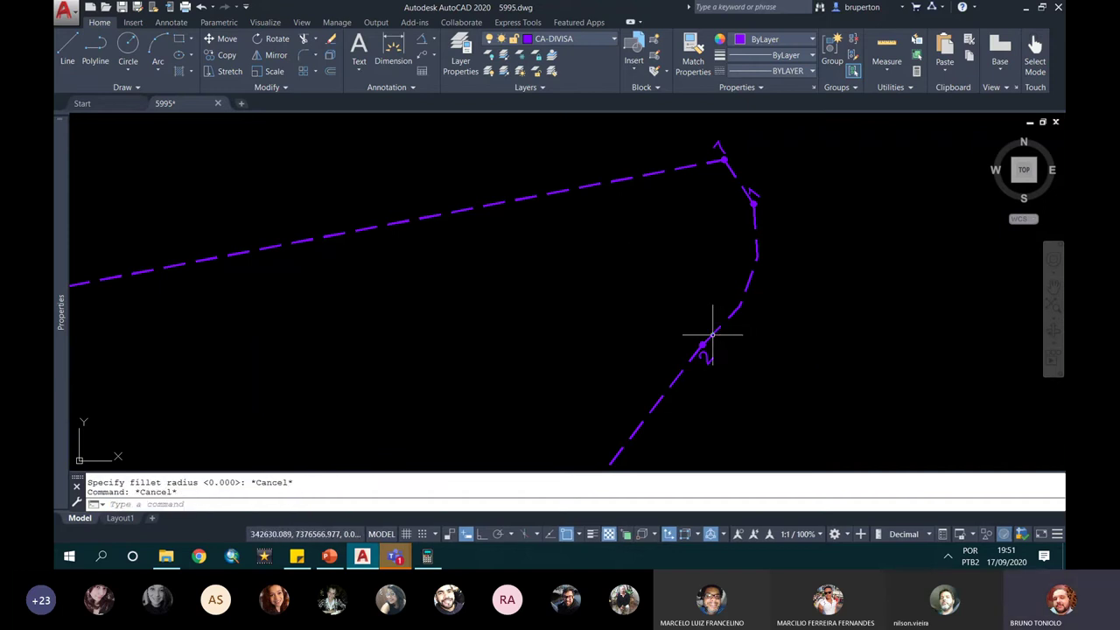
{"action": "key", "text": "f"}
{"action": "key", "text": "Return"}
{"action": "key", "text": "r"}
{"action": "key", "text": "Return"}
{"action": "key", "text": "Escape"}
{"action": "key", "text": "f"}
{"action": "key", "text": "Return"}
{"action": "key", "text": "r"}
{"action": "key", "text": "Return"}
{"action": "key", "text": "Return"}
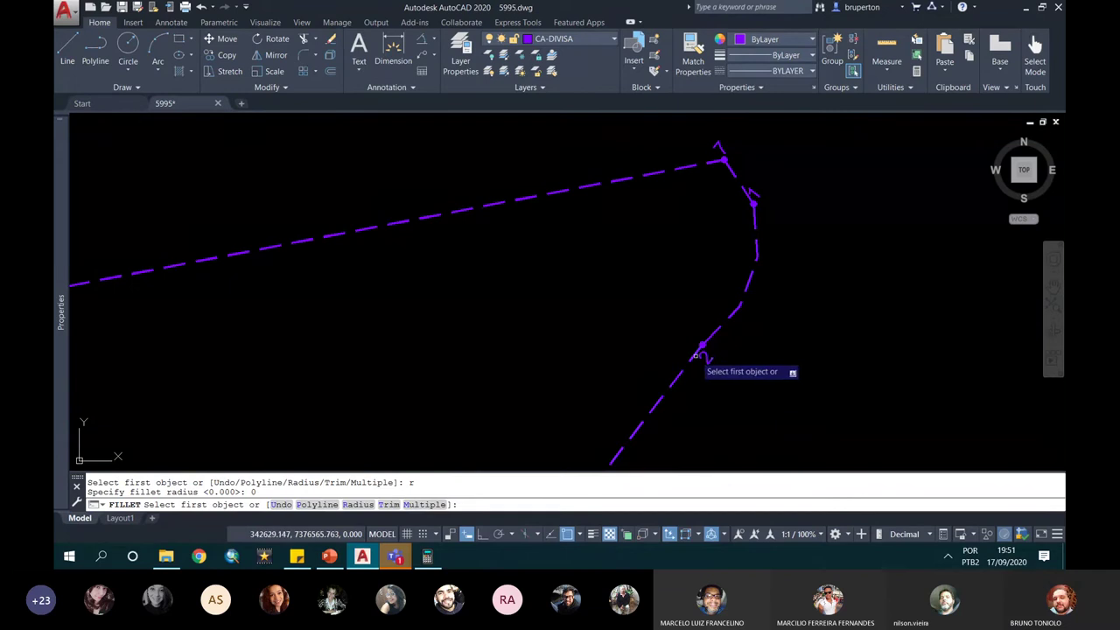
{"action": "left_click", "coordinate": [697, 355]}
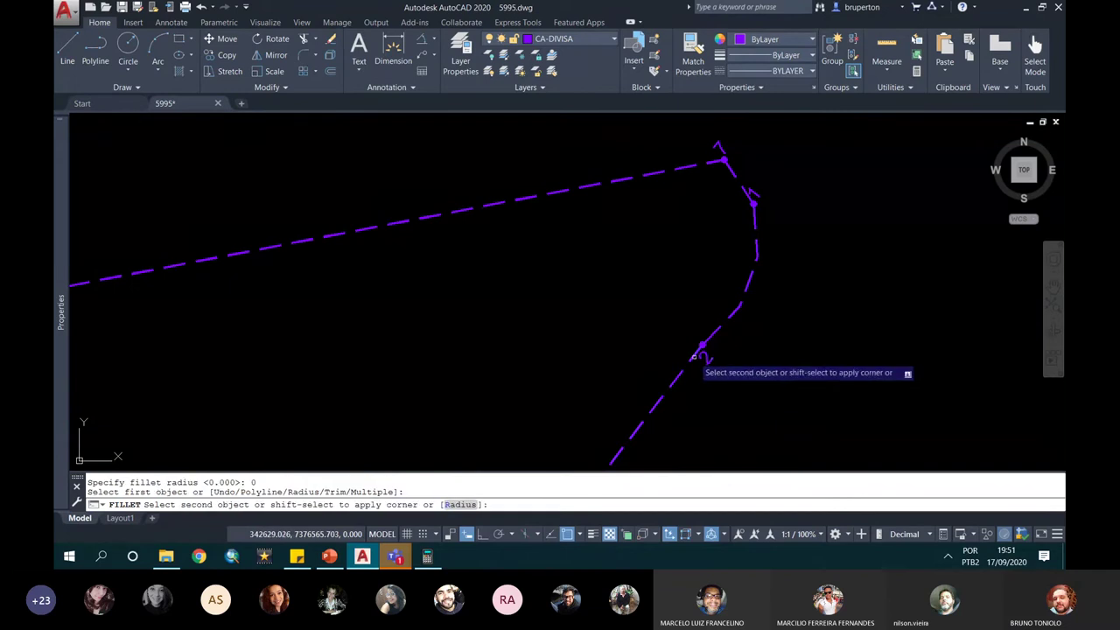
{"action": "left_click", "coordinate": [752, 186]}
{"action": "key", "text": "Escape"}
{"action": "left_click", "coordinate": [745, 183]}
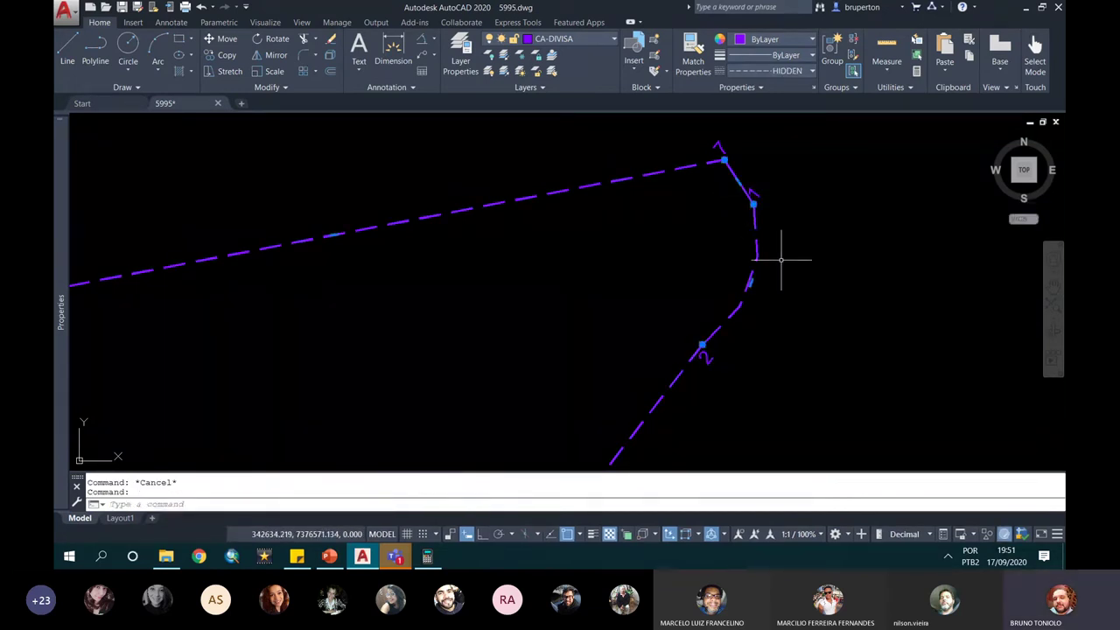
{"action": "key", "text": "Escape"}
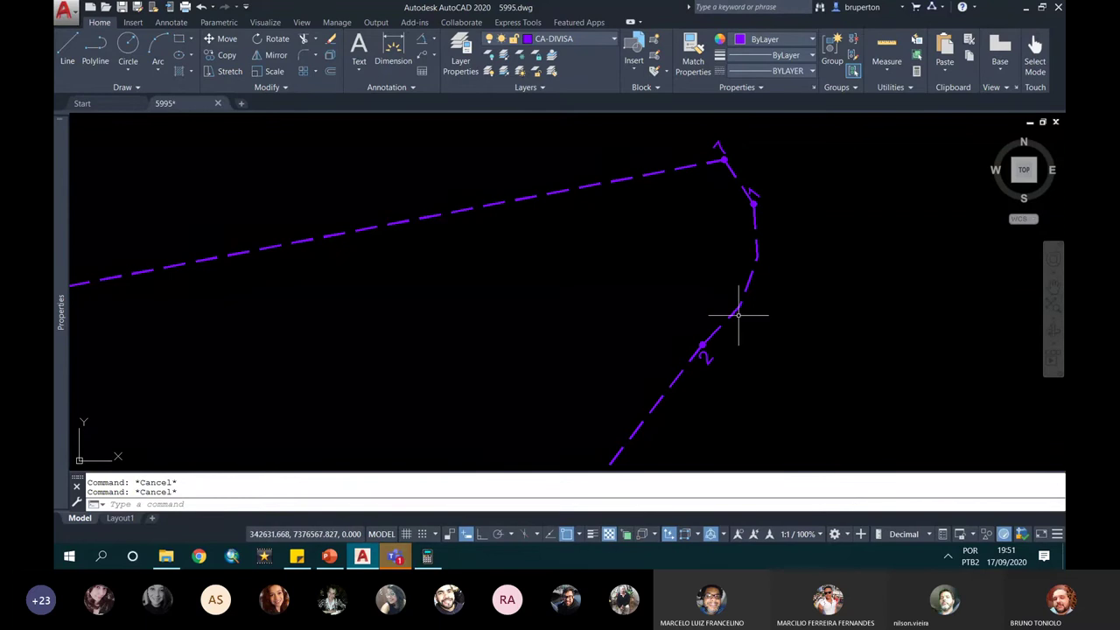
{"action": "scroll", "coordinate": [739, 310], "scroll_direction": "up", "scroll_amount": 2}
{"action": "scroll", "coordinate": [740, 290], "scroll_direction": "up", "scroll_amount": 1}
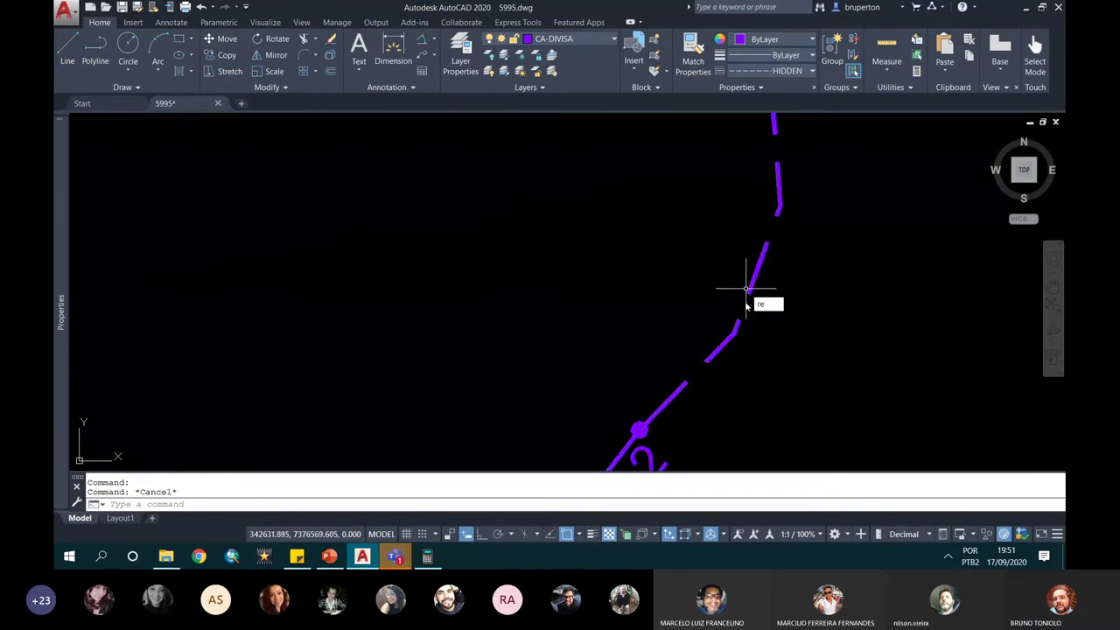
Draw a straight polyline from the corner near point 1 to point 2
{"action": "key", "text": "Return"}
{"action": "scroll", "coordinate": [726, 306], "scroll_direction": "down", "scroll_amount": 2}
{"action": "scroll", "coordinate": [704, 254], "scroll_direction": "down", "scroll_amount": 1}
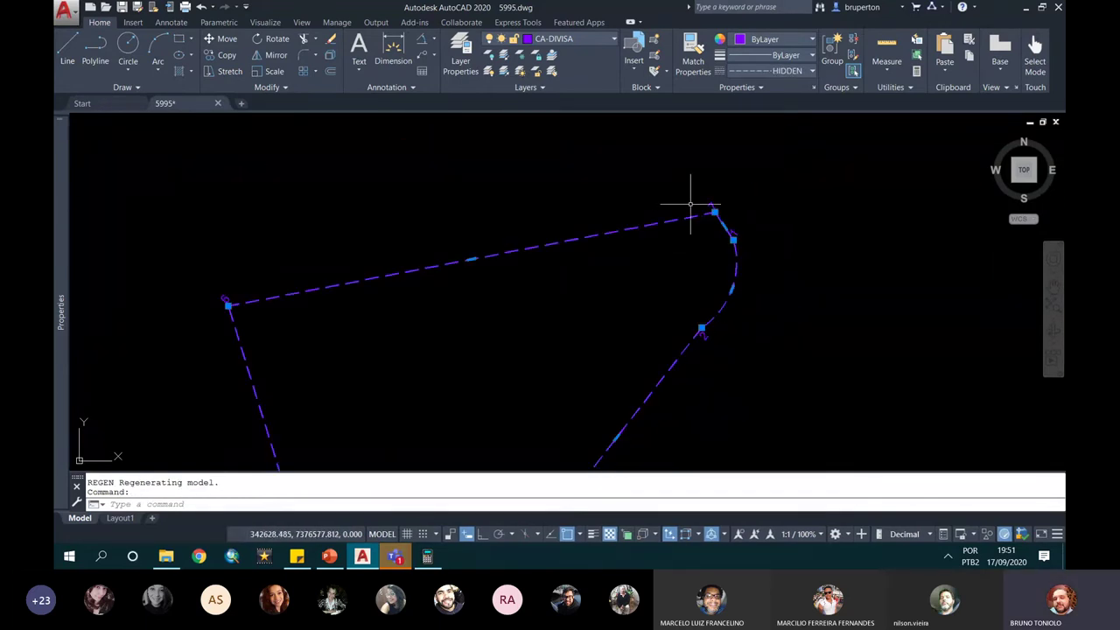
{"action": "scroll", "coordinate": [732, 258], "scroll_direction": "up", "scroll_amount": 2}
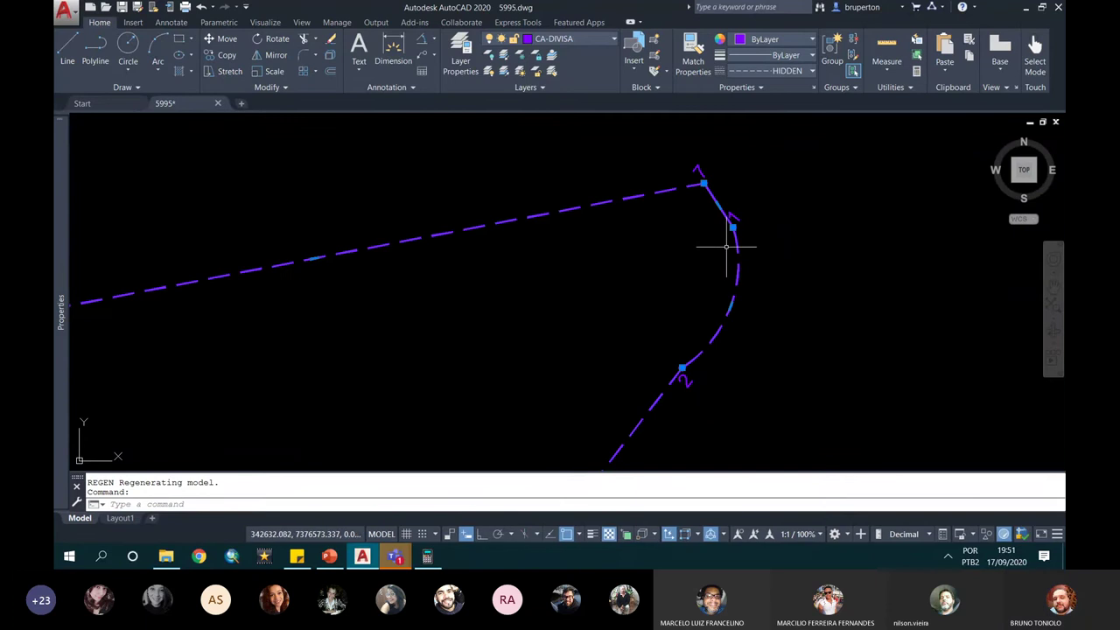
{"action": "type", "text": "pl"}
{"action": "key", "text": "Return"}
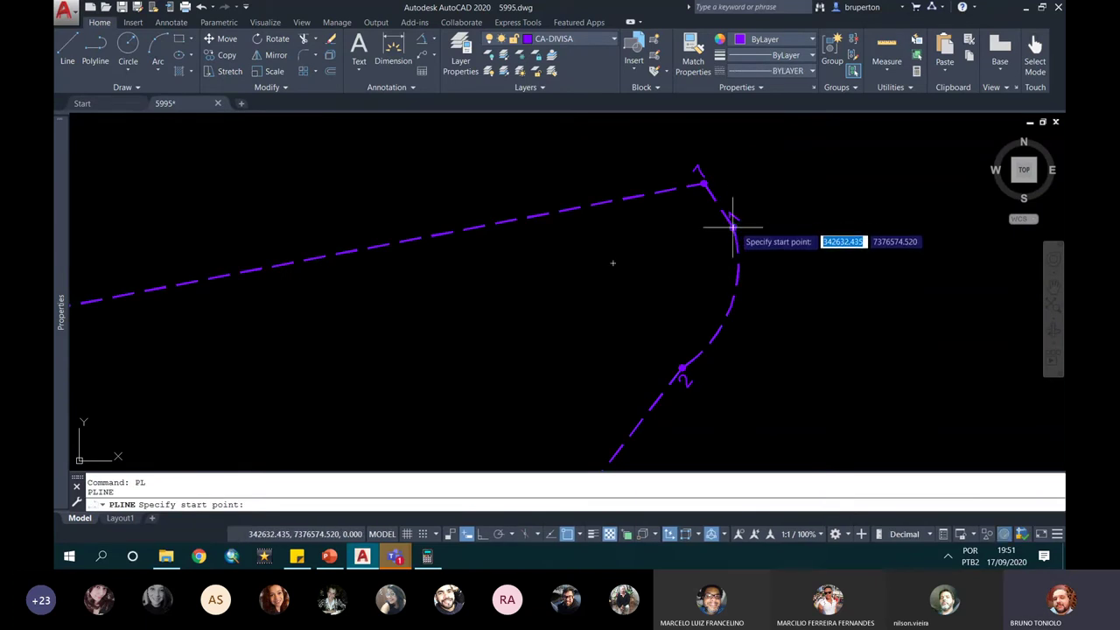
{"action": "left_click", "coordinate": [733, 227]}
{"action": "left_click", "coordinate": [681, 369]}
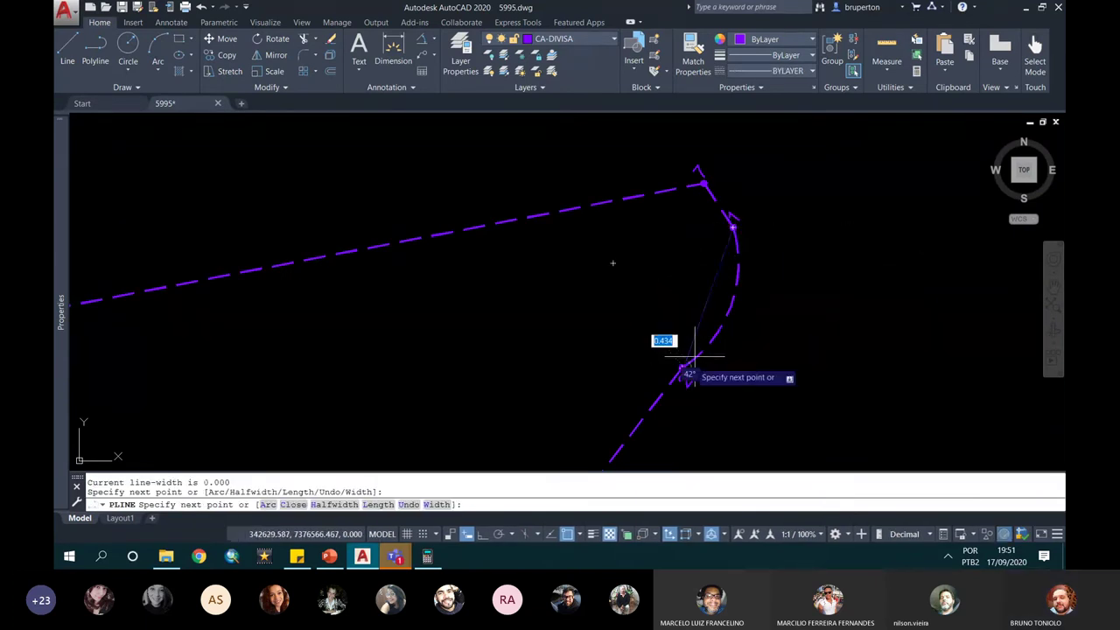
{"action": "key", "text": "Escape"}
{"action": "right_click", "coordinate": [710, 308]}
{"action": "key", "text": "Escape"}
Trim away the dashed arc between points 1 and 2, then select the boundary polyline
{"action": "type", "text": "tr"}
{"action": "key", "text": "Return"}
{"action": "key", "text": "Return"}
{"action": "left_click", "coordinate": [739, 274]}
{"action": "scroll", "coordinate": [739, 273], "scroll_direction": "down", "scroll_amount": 3}
{"action": "key", "text": "Escape"}
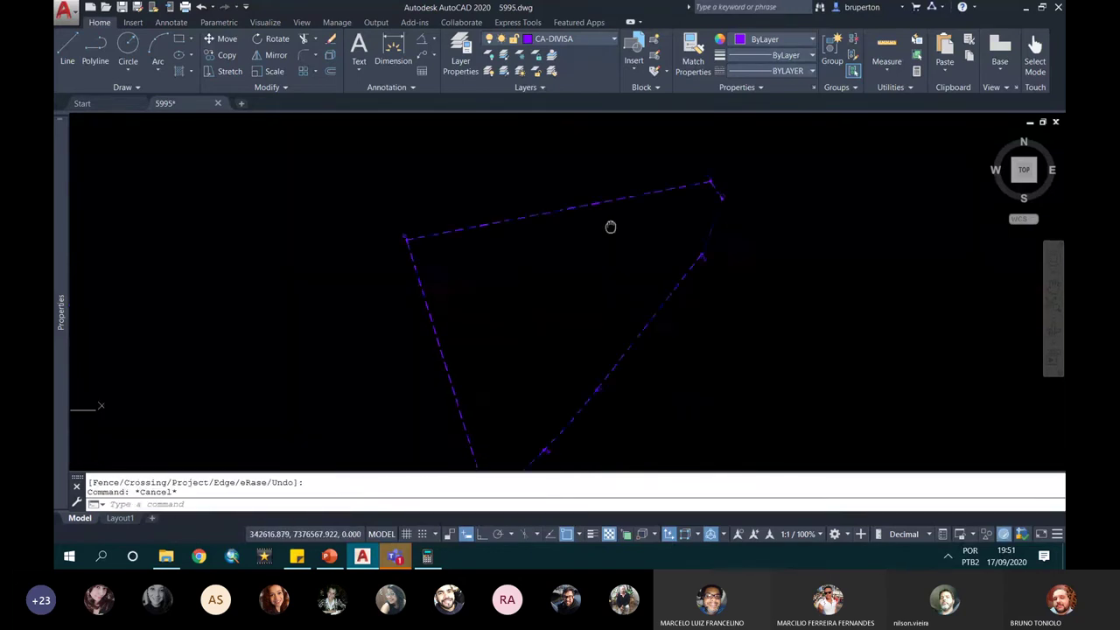
{"action": "scroll", "coordinate": [506, 417], "scroll_direction": "up", "scroll_amount": 1}
{"action": "left_click", "coordinate": [480, 416]}
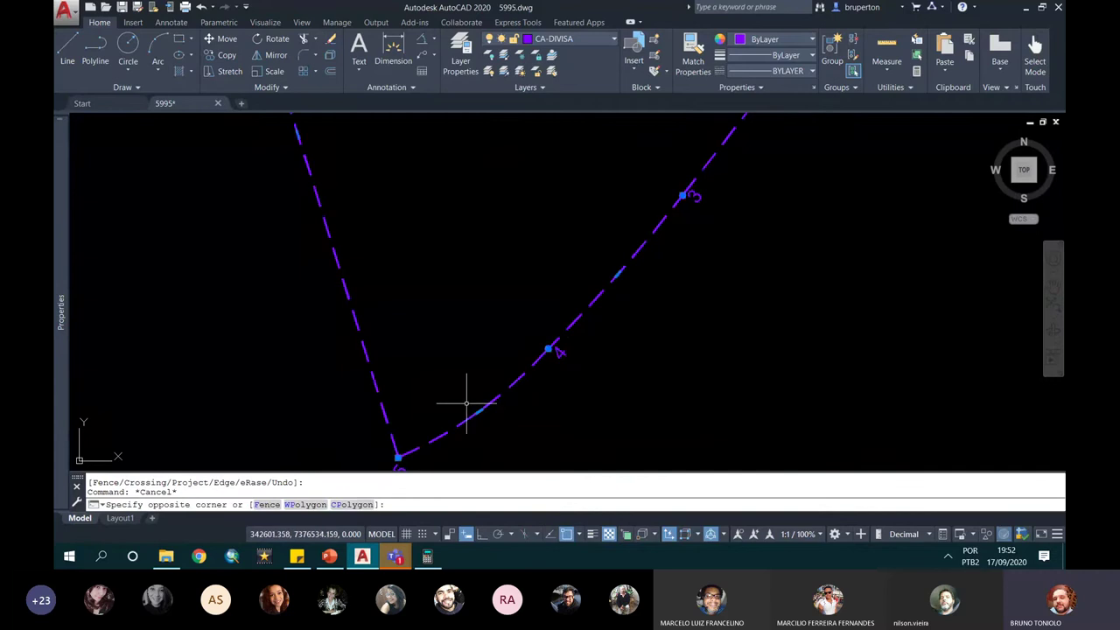
{"action": "left_click", "coordinate": [552, 320]}
{"action": "scroll", "coordinate": [480, 372], "scroll_direction": "up", "scroll_amount": 1}
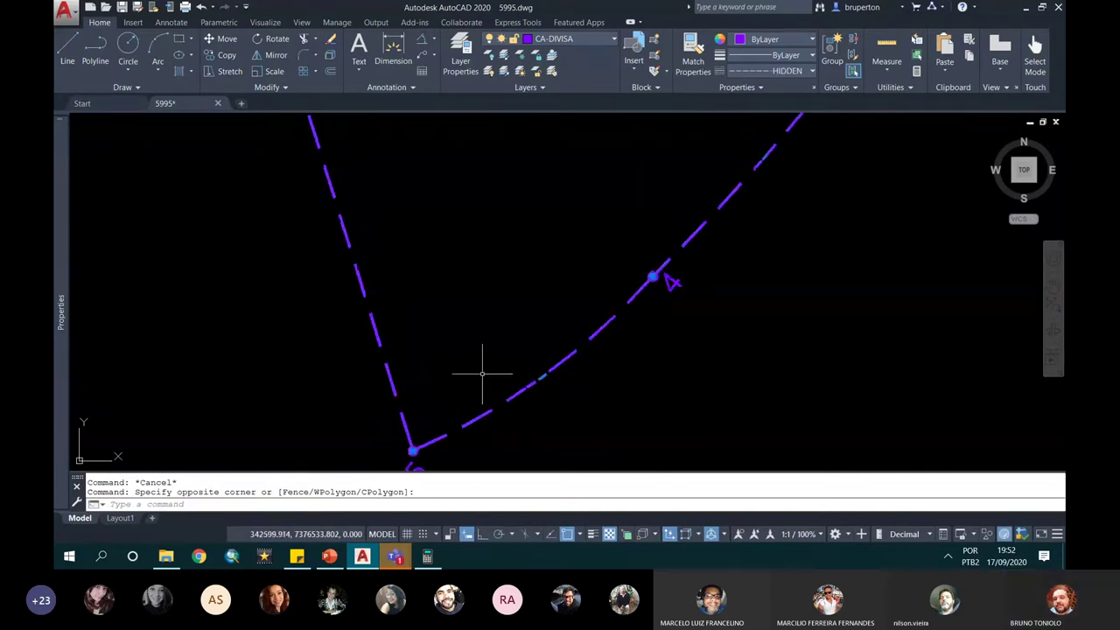
Draw a straight polyline from boundary point 5 to point 4, undoing one misplaced vertex
{"action": "type", "text": "PL"}
{"action": "key", "text": "Return"}
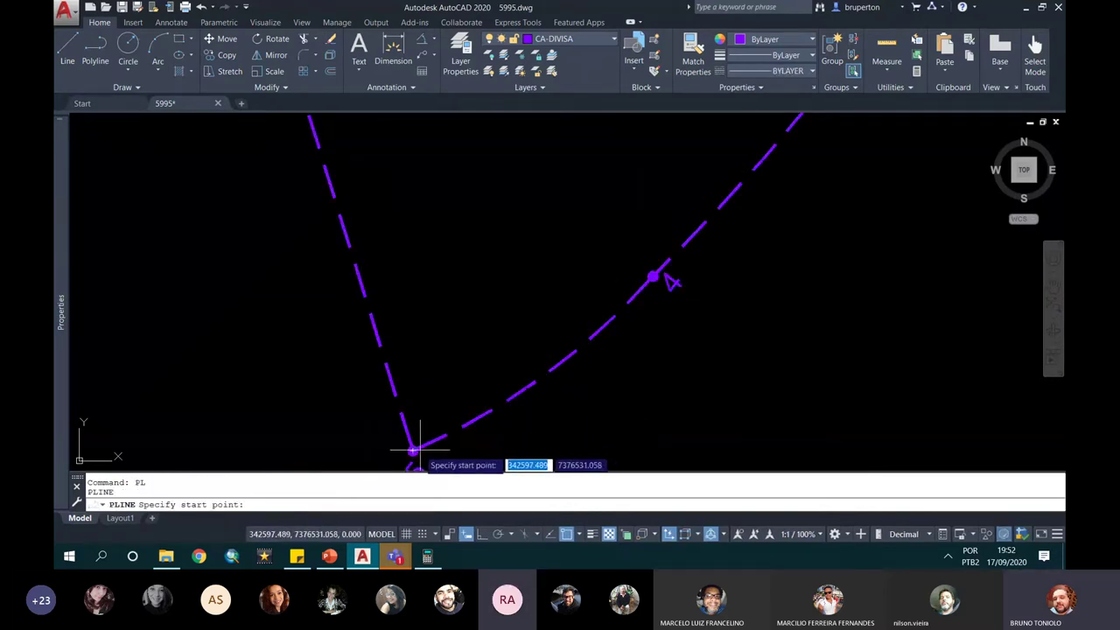
{"action": "left_click", "coordinate": [412, 451]}
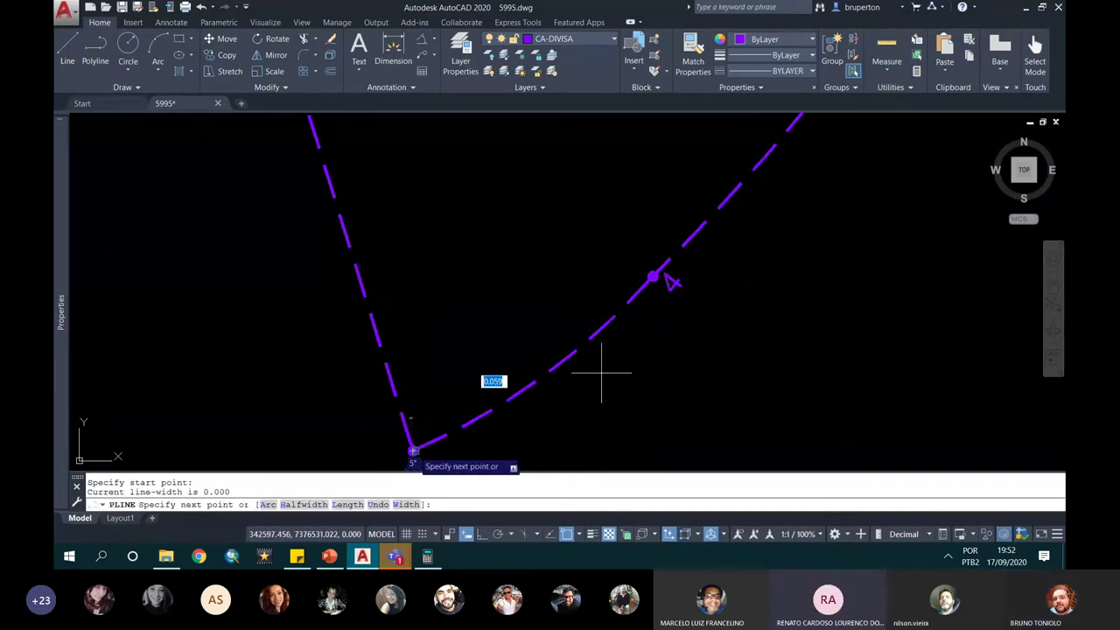
{"action": "left_click", "coordinate": [653, 277]}
{"action": "key", "text": "ctrl+z"}
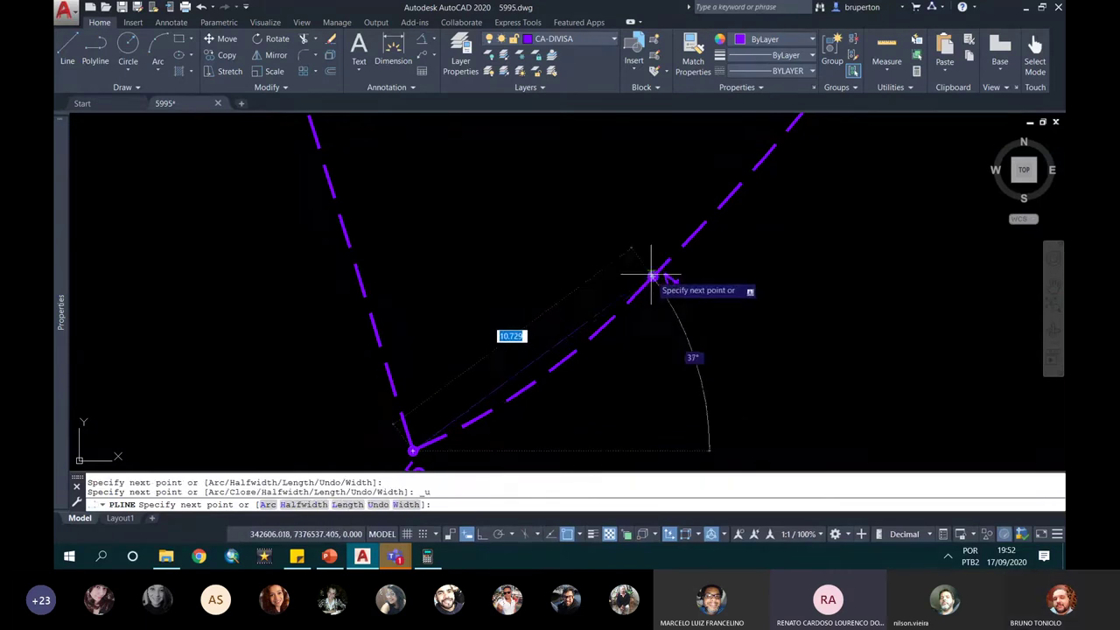
{"action": "left_click", "coordinate": [651, 272]}
{"action": "key", "text": "Escape"}
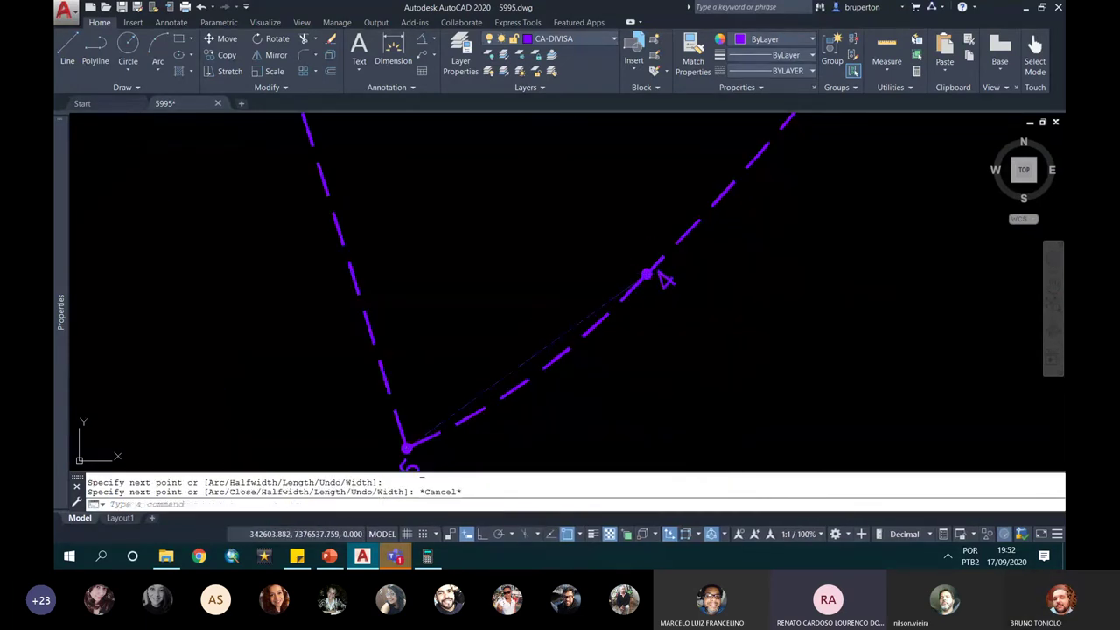
Start TRIM and pan to the polygon's top edge to remove the old arc
{"action": "type", "text": "tr"}
{"action": "key", "text": "Return"}
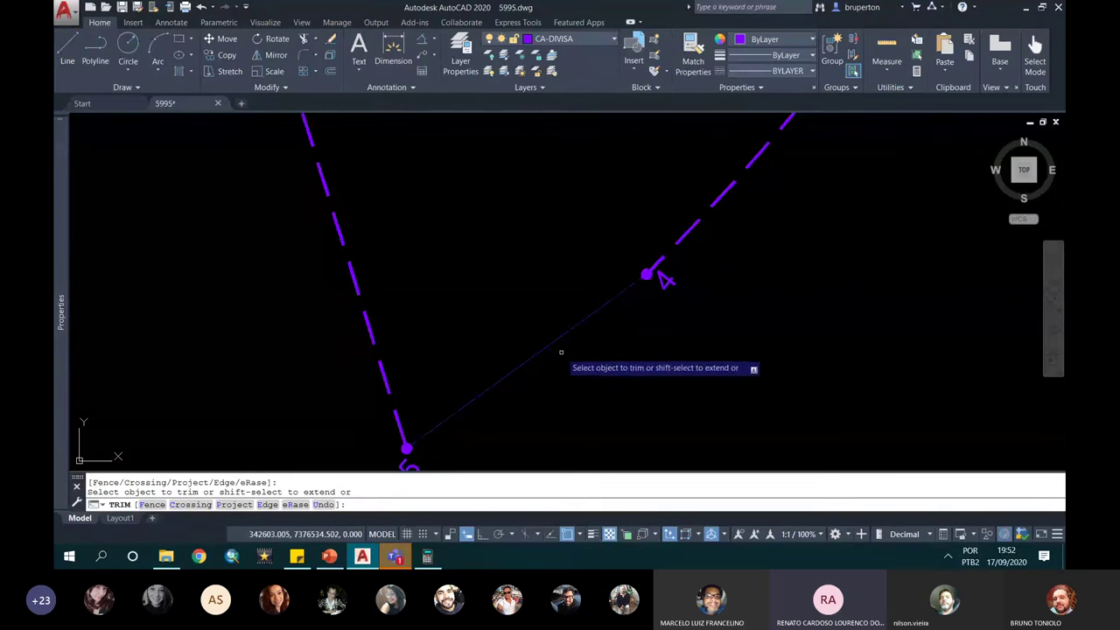
{"action": "scroll", "coordinate": [537, 348], "scroll_direction": "down", "scroll_amount": 2}
{"action": "scroll", "coordinate": [532, 356], "scroll_direction": "down", "scroll_amount": 1}
{"action": "middle_click_drag", "start_coordinate": [514, 253], "coordinate": [493, 329]}
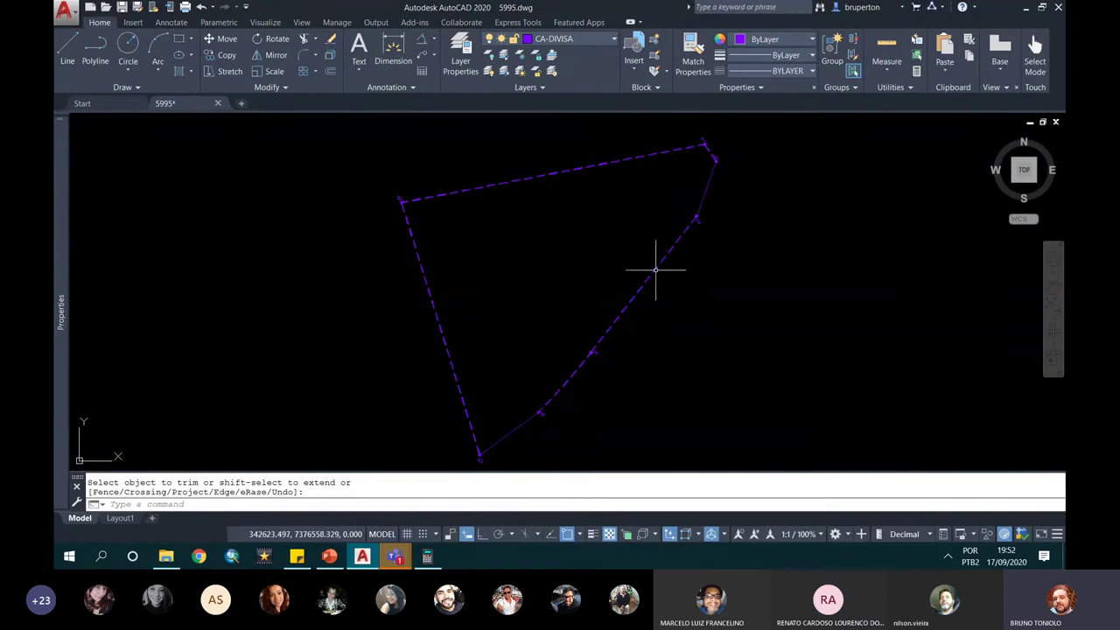
{"action": "middle_click_drag", "start_coordinate": [619, 255], "coordinate": [626, 264]}
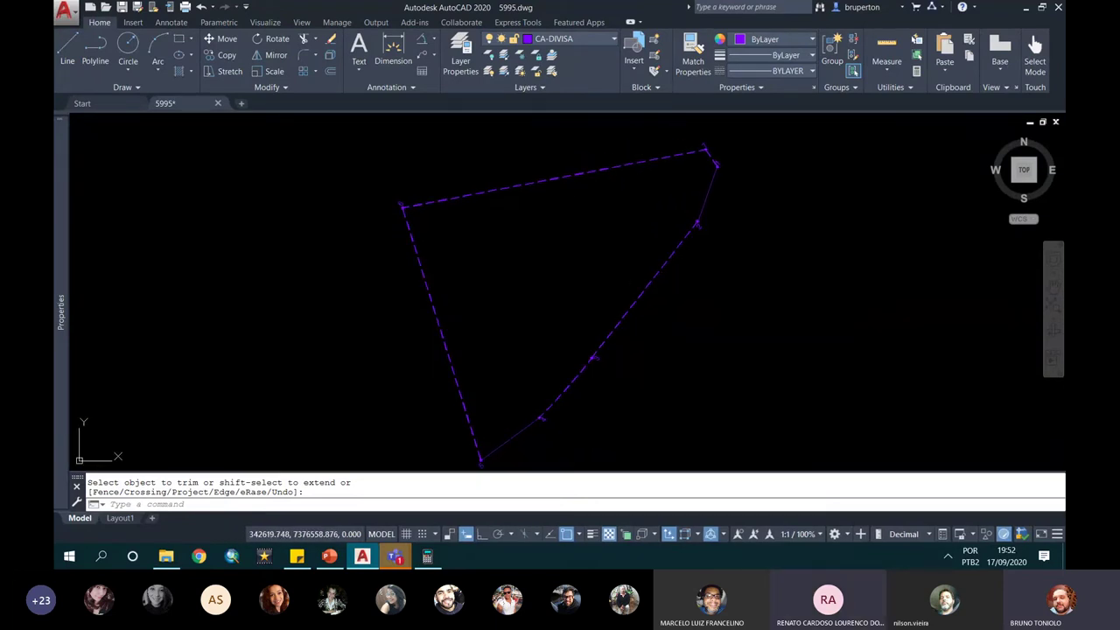
Run JOIN on a window selection of the boundary pieces
{"action": "key", "text": "Escape"}
{"action": "type", "text": "j"}
{"action": "key", "text": "Return"}
{"action": "scroll", "coordinate": [599, 272], "scroll_direction": "down", "scroll_amount": 2}
{"action": "left_click", "coordinate": [429, 174]}
{"action": "left_click", "coordinate": [769, 428]}
{"action": "key", "text": "Return"}
{"action": "left_click", "coordinate": [601, 311]}
{"action": "key", "text": "Escape"}
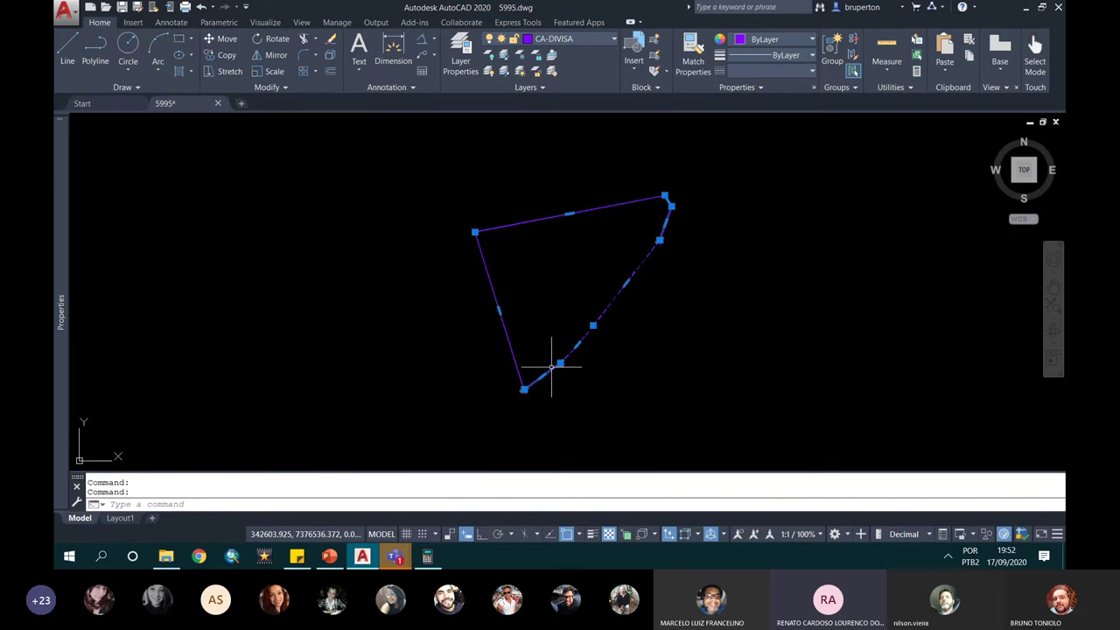
{"action": "key", "text": "Escape"}
Use PEDIT Multiple to join all boundary pieces with the default fuzz distance, then check a segment
{"action": "type", "text": "pe"}
{"action": "key", "text": "Return"}
{"action": "type", "text": "m"}
{"action": "key", "text": "Return"}
{"action": "left_click_drag", "start_coordinate": [378, 175], "coordinate": [726, 440]}
{"action": "key", "text": "Return"}
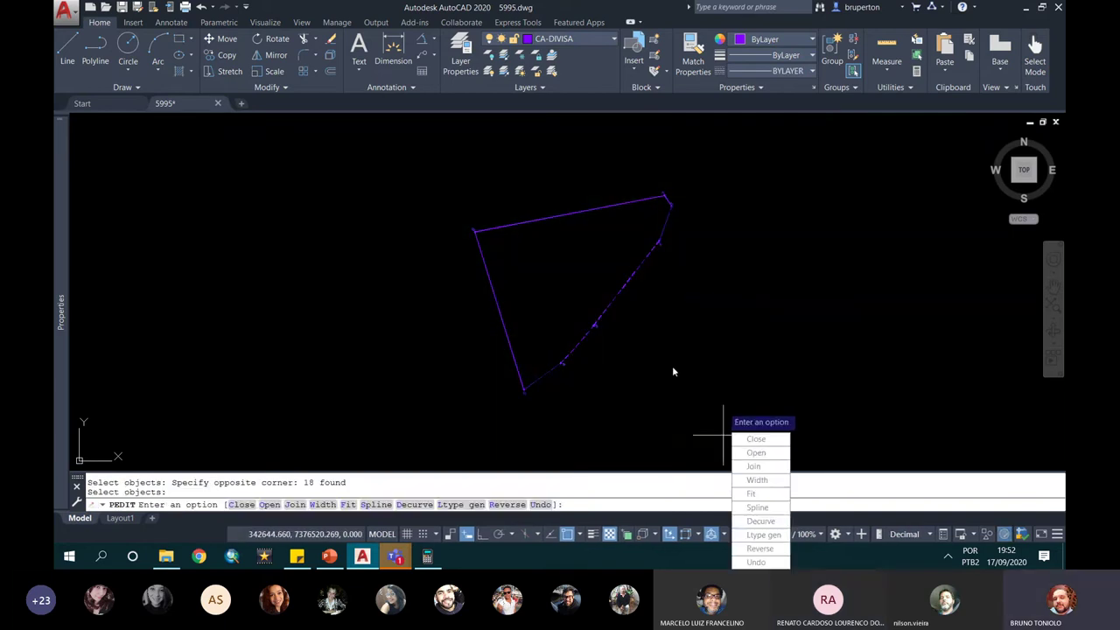
{"action": "left_click", "coordinate": [754, 465]}
{"action": "key", "text": "Return"}
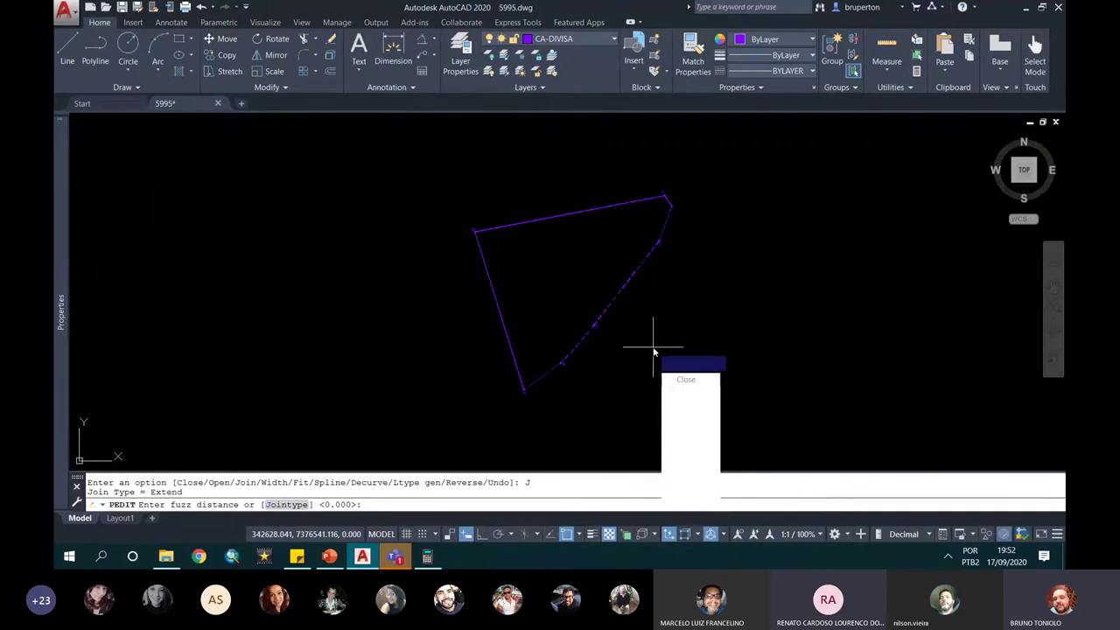
{"action": "key", "text": "Escape"}
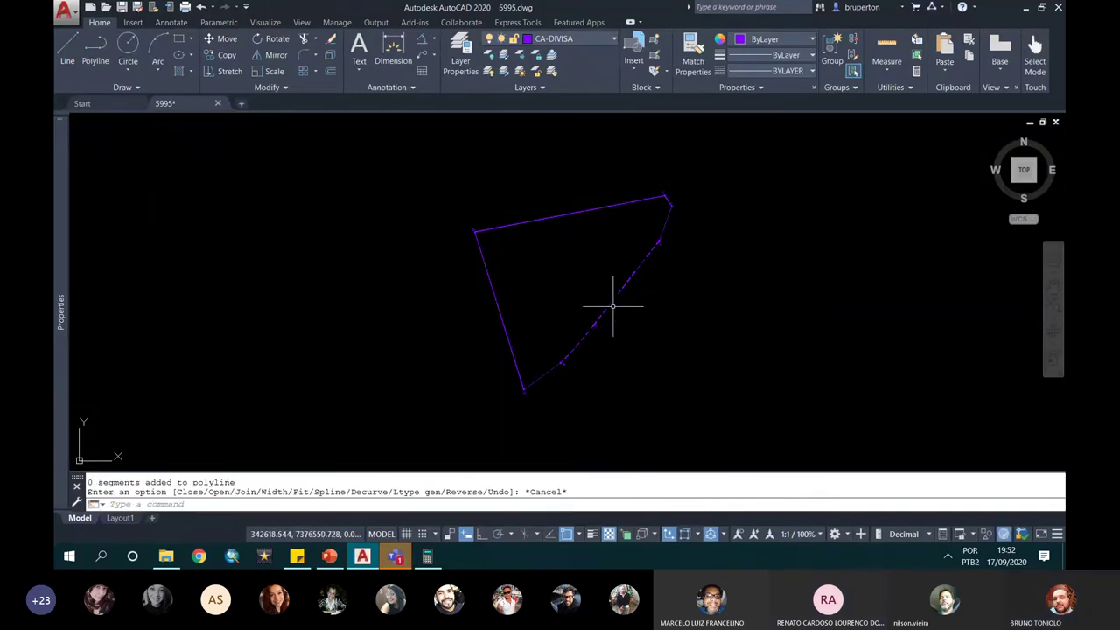
{"action": "left_click", "coordinate": [606, 308]}
{"action": "key", "text": "Escape"}
{"action": "scroll", "coordinate": [566, 302], "scroll_direction": "up", "scroll_amount": 2}
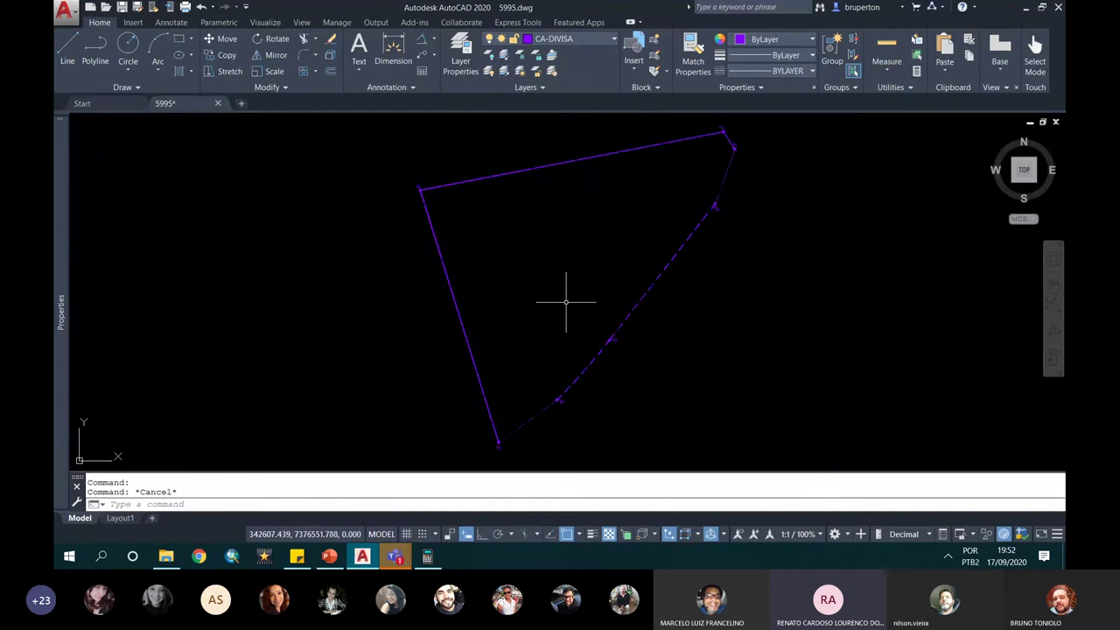
{"action": "left_click", "coordinate": [598, 353]}
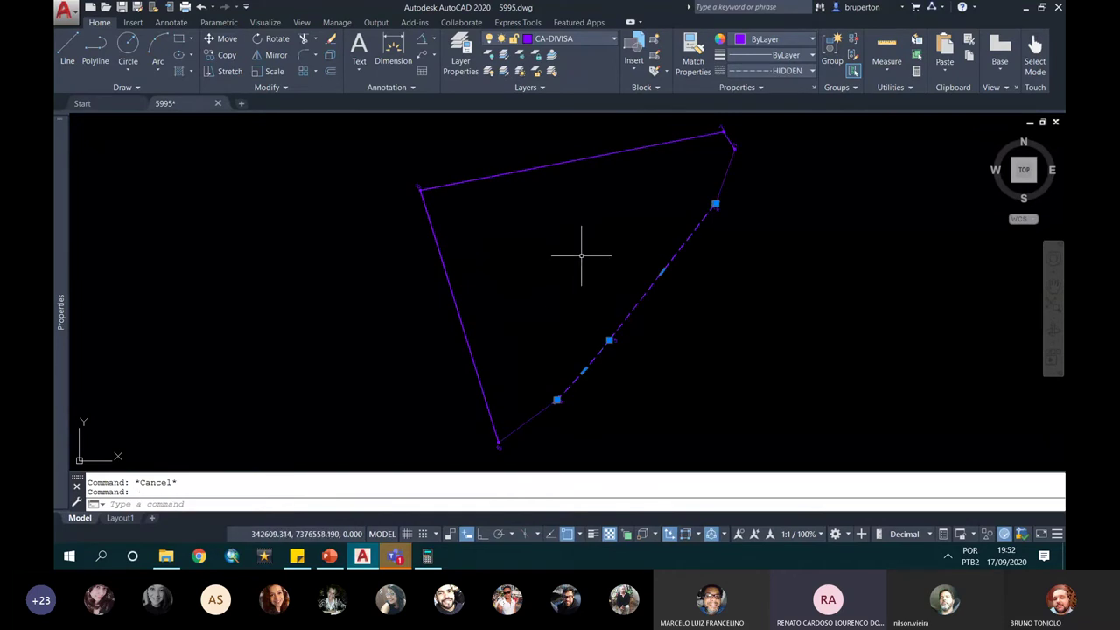
{"action": "key", "text": "Escape"}
{"action": "type", "text": "ma"}
{"action": "key", "text": "Return"}
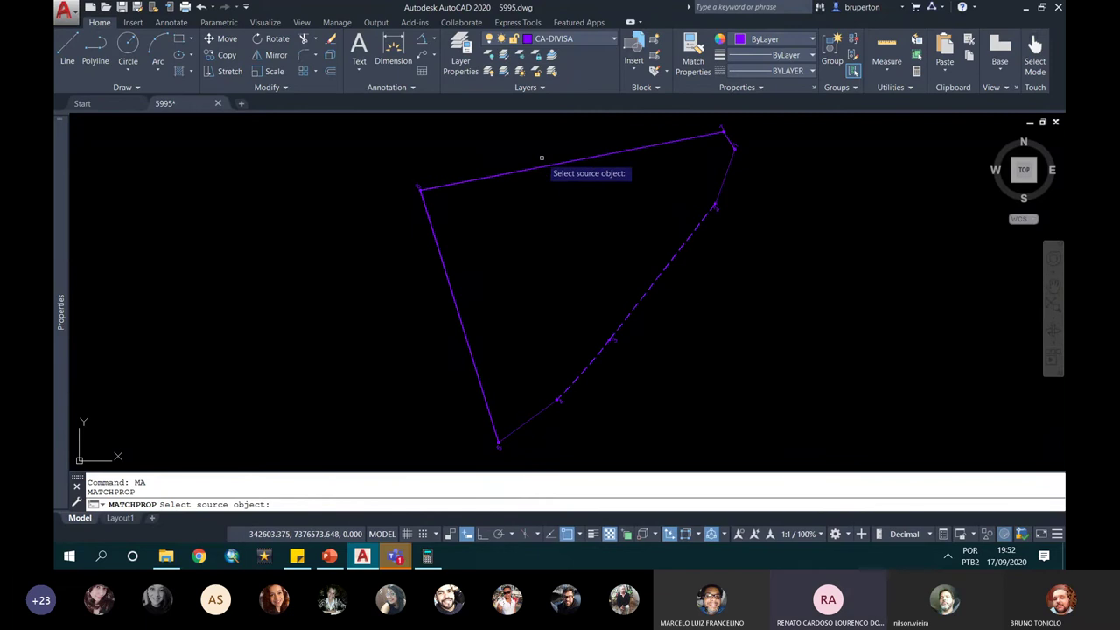
{"action": "left_click", "coordinate": [542, 162]}
{"action": "scroll", "coordinate": [555, 166], "scroll_direction": "down", "scroll_amount": 2}
{"action": "left_click", "coordinate": [702, 355]}
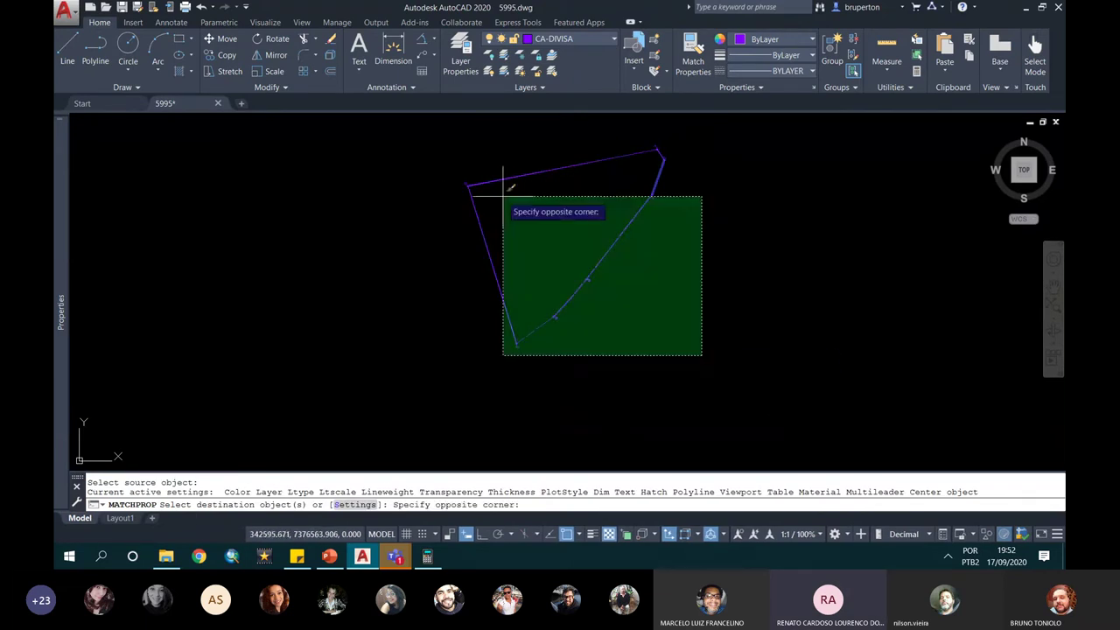
{"action": "left_click", "coordinate": [472, 167]}
{"action": "scroll", "coordinate": [547, 227], "scroll_direction": "up", "scroll_amount": 2}
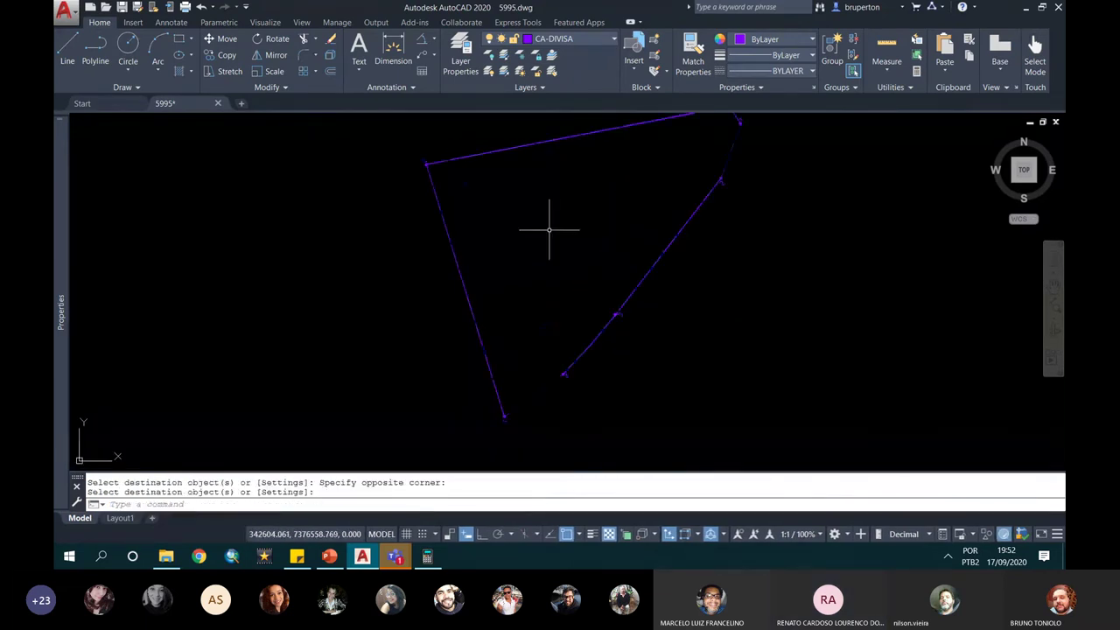
{"action": "scroll", "coordinate": [513, 393], "scroll_direction": "up", "scroll_amount": 3}
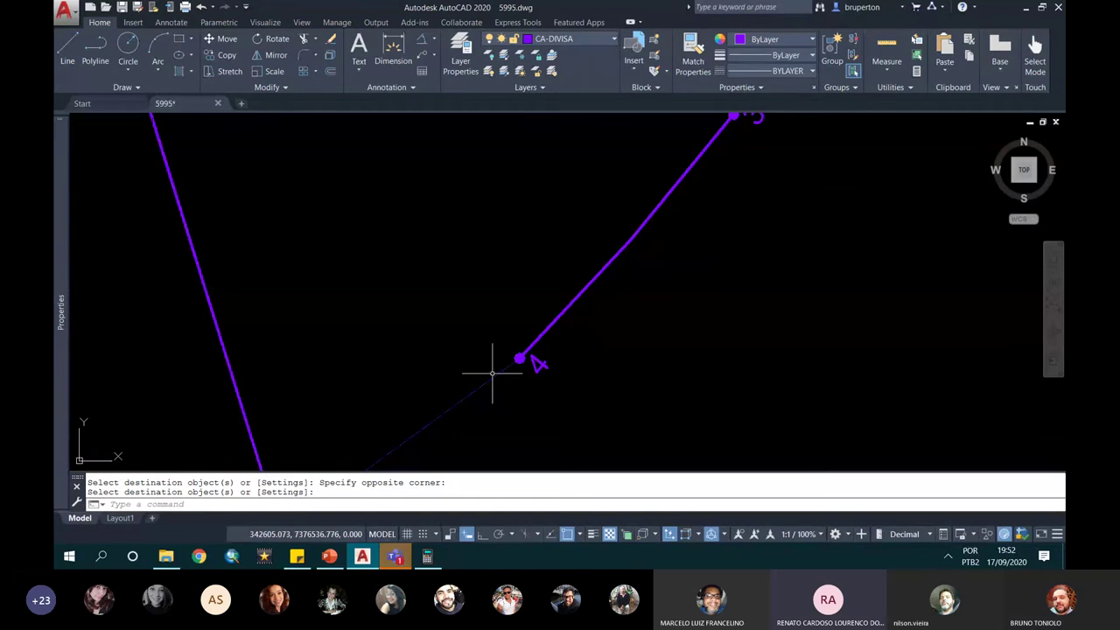
{"action": "left_click", "coordinate": [493, 375]}
{"action": "key", "text": "Return"}
{"action": "scroll", "coordinate": [503, 359], "scroll_direction": "down", "scroll_amount": 2}
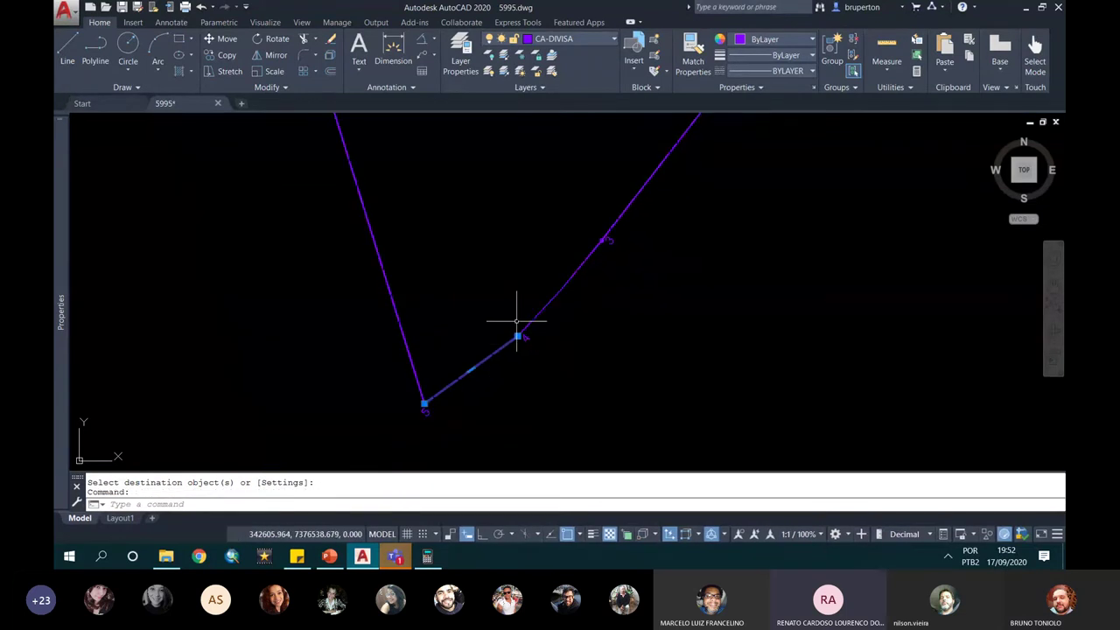
{"action": "type", "text": "pe"}
{"action": "key", "text": "Return"}
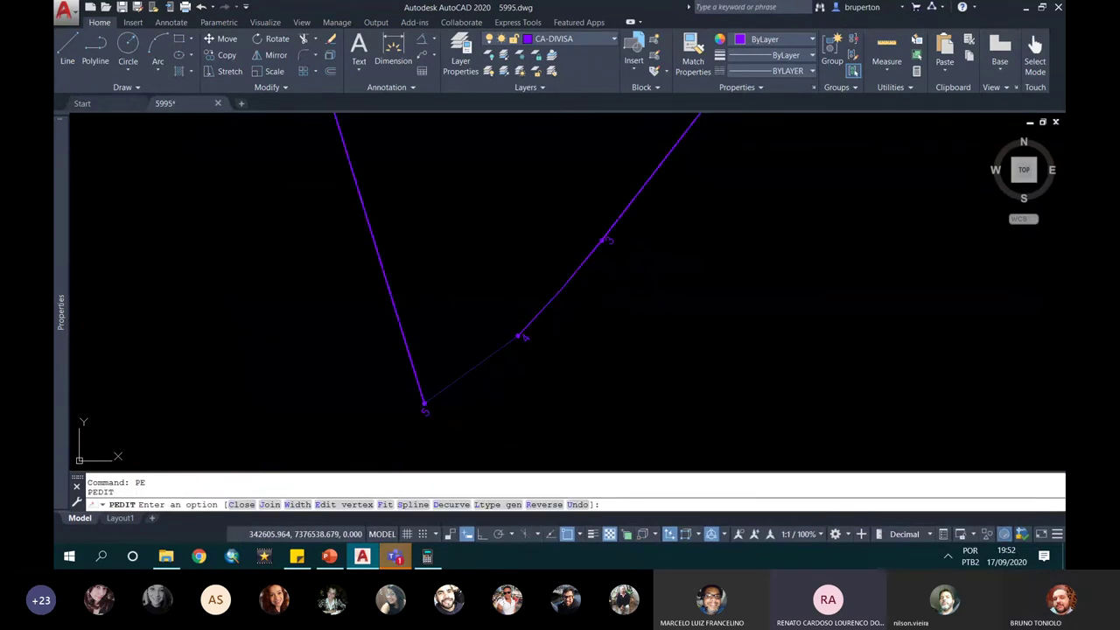
{"action": "key", "text": "Escape"}
{"action": "key", "text": "Escape"}
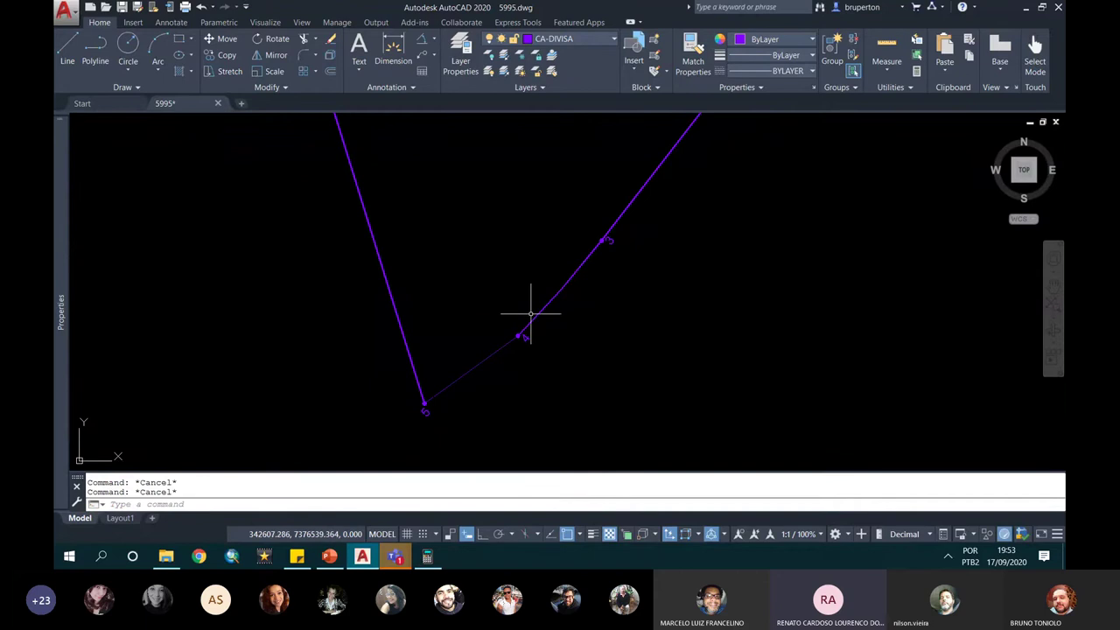
{"action": "type", "text": "ma"}
{"action": "key", "text": "Return"}
{"action": "left_click", "coordinate": [522, 330]}
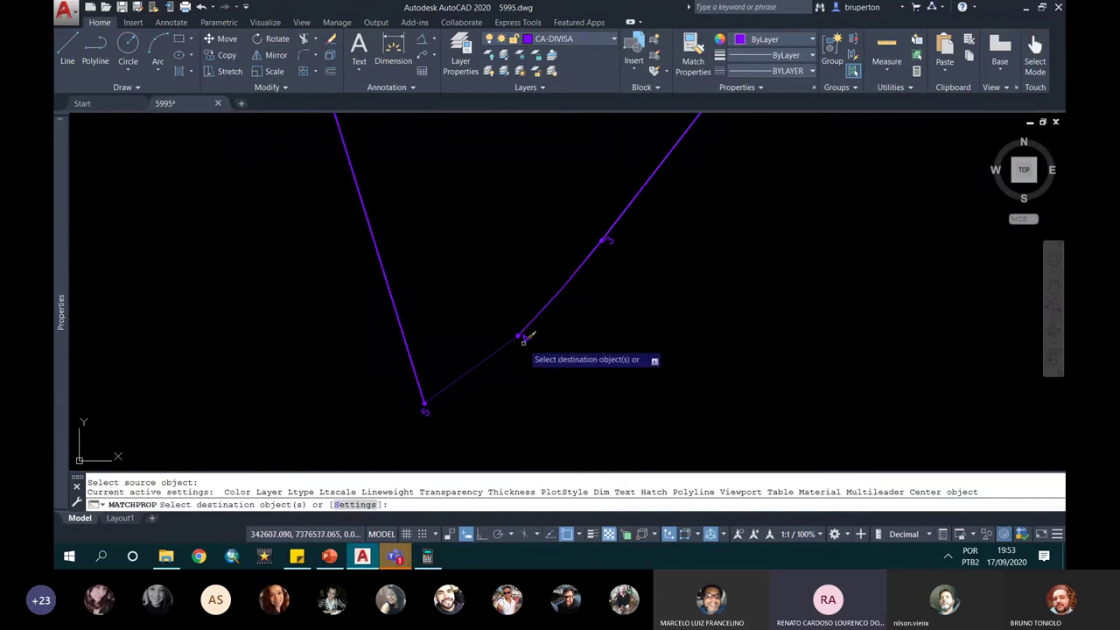
{"action": "left_click", "coordinate": [508, 341]}
{"action": "key", "text": "Return"}
{"action": "scroll", "coordinate": [512, 368], "scroll_direction": "down", "scroll_amount": 2}
{"action": "scroll", "coordinate": [508, 365], "scroll_direction": "up", "scroll_amount": 3}
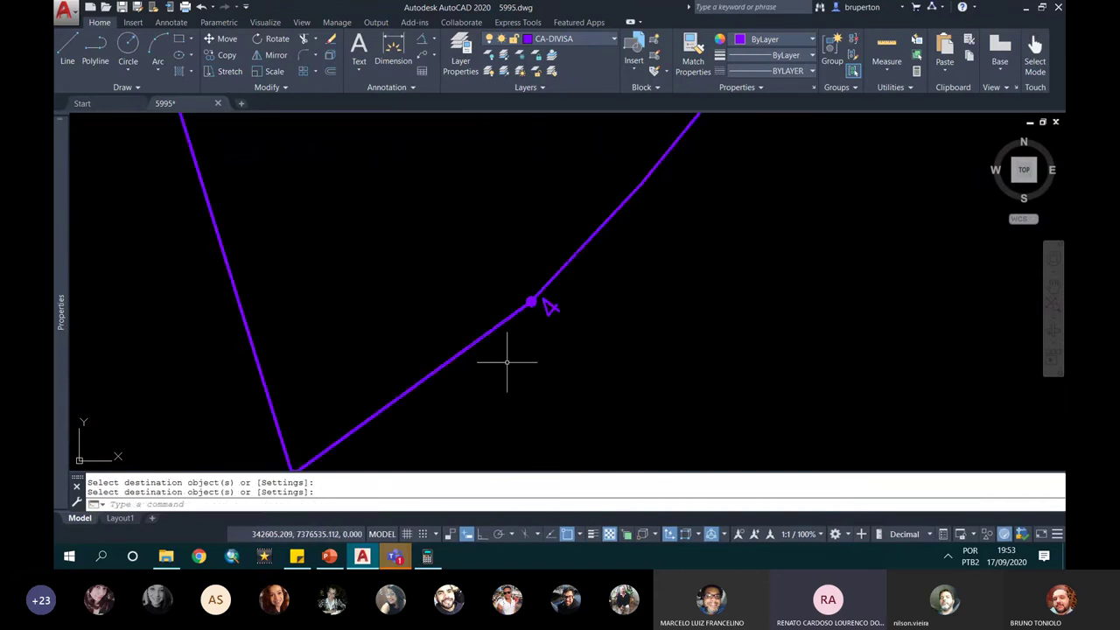
{"action": "scroll", "coordinate": [531, 328], "scroll_direction": "down", "scroll_amount": 3}
{"action": "mouse_move", "coordinate": [513, 251]}
{"action": "middle_mouse_down"}
{"action": "mouse_move", "coordinate": [500, 310]}
{"action": "mouse_move", "coordinate": [489, 302]}
{"action": "mouse_move", "coordinate": [502, 315]}
{"action": "middle_mouse_up"}
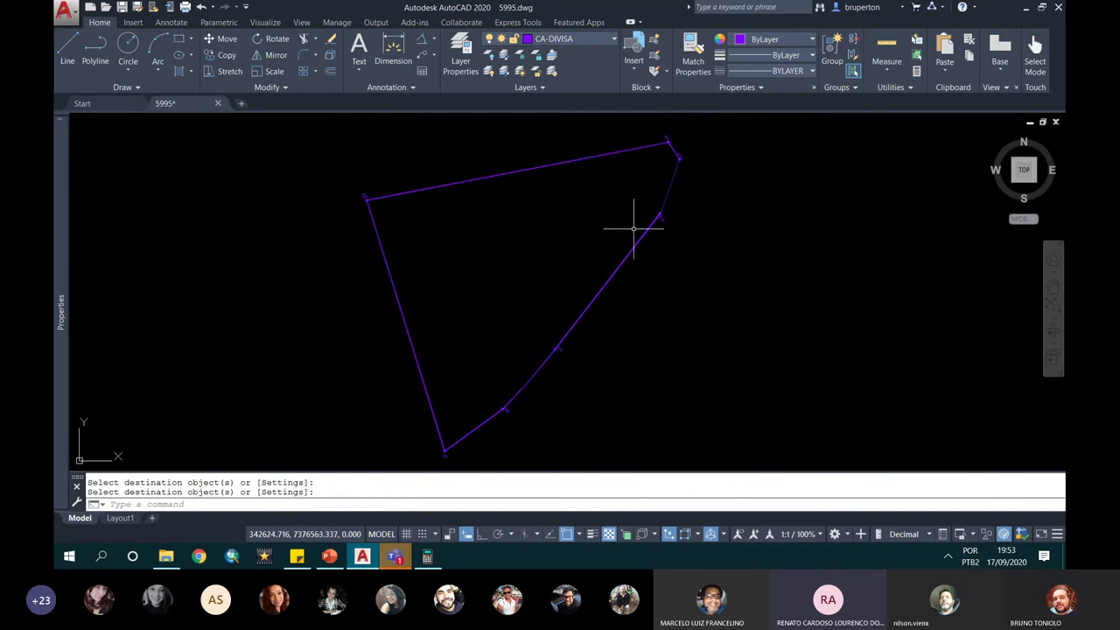
{"action": "scroll", "coordinate": [670, 179], "scroll_direction": "up", "scroll_amount": 5}
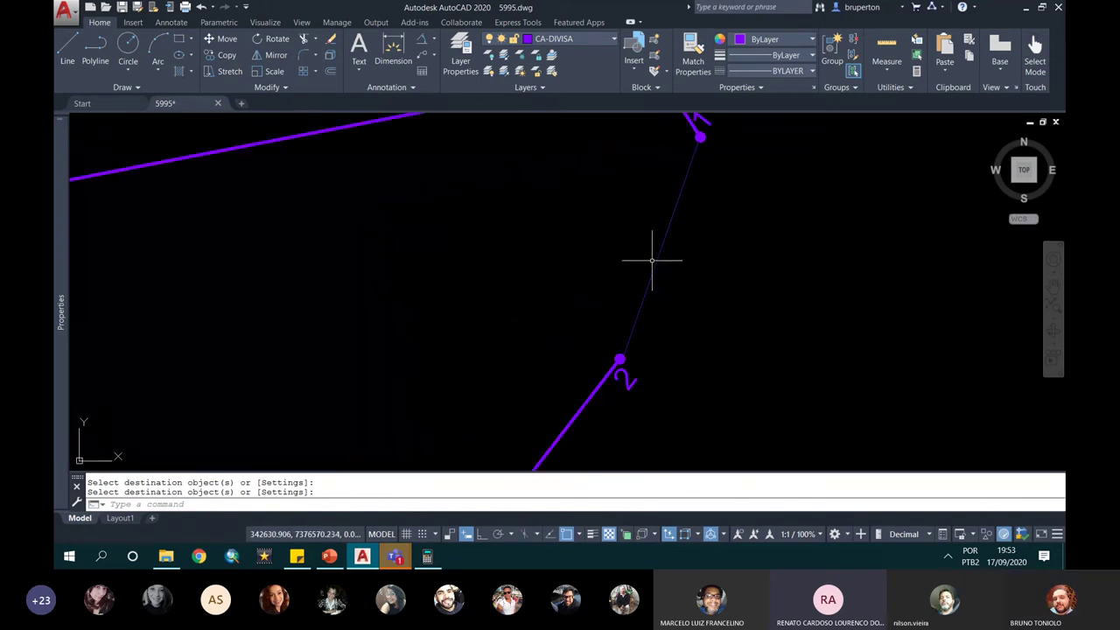
{"action": "type", "text": "ma"}
{"action": "key", "text": "Return"}
{"action": "scroll", "coordinate": [612, 359], "scroll_direction": "up", "scroll_amount": 3}
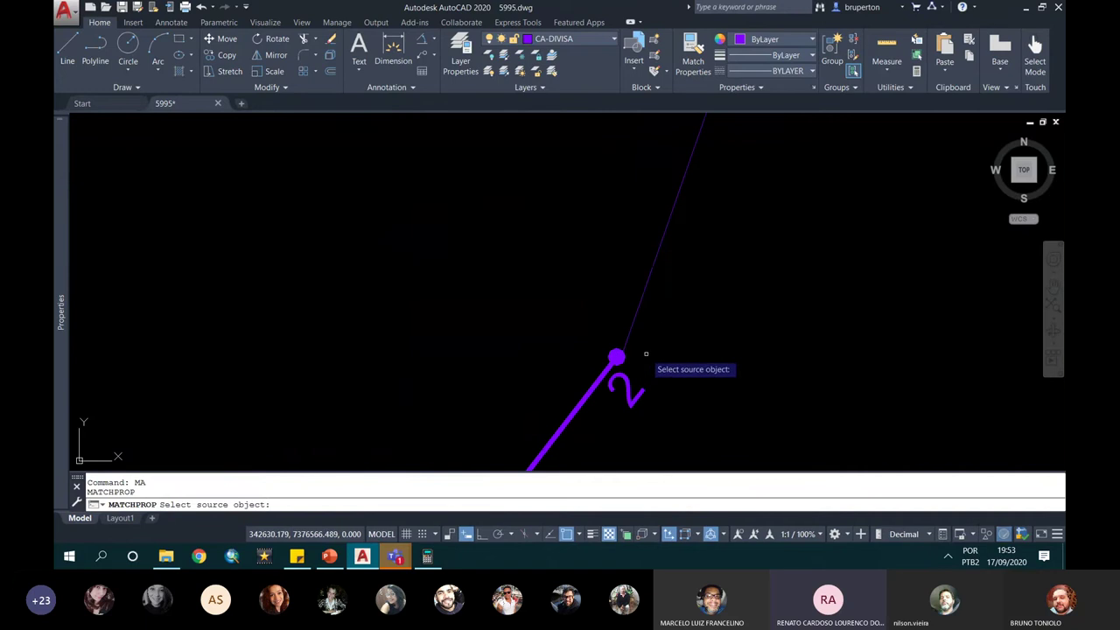
{"action": "key", "text": "Escape"}
{"action": "key", "text": "Escape"}
{"action": "scroll", "coordinate": [588, 341], "scroll_direction": "down", "scroll_amount": 2}
{"action": "scroll", "coordinate": [586, 375], "scroll_direction": "up", "scroll_amount": 2}
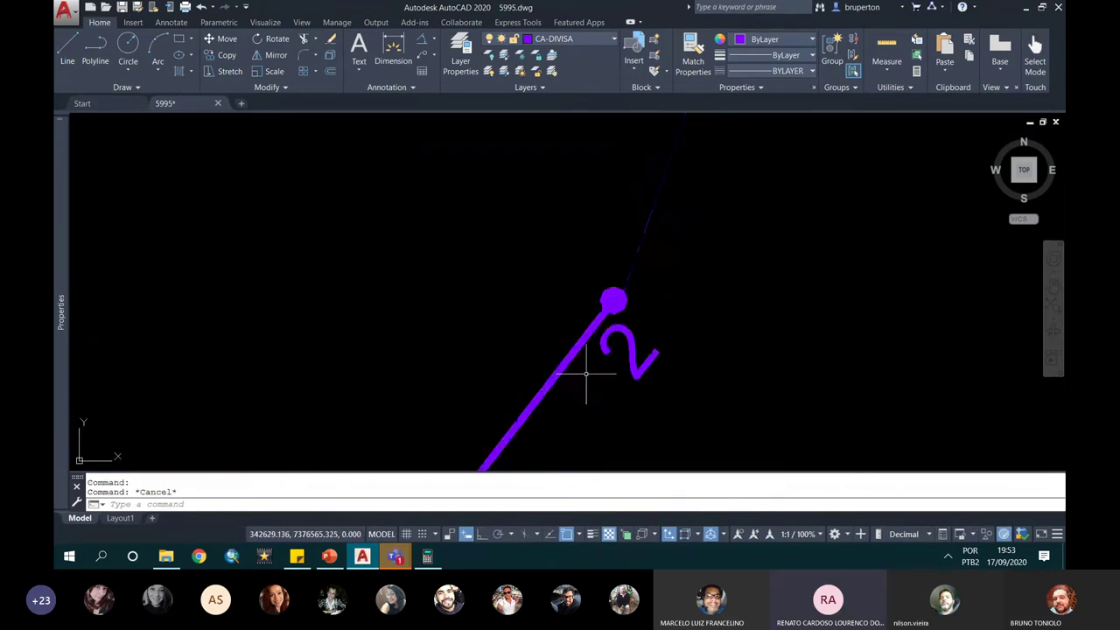
{"action": "left_click", "coordinate": [641, 263]}
{"action": "left_click", "coordinate": [617, 297]}
{"action": "scroll", "coordinate": [619, 297], "scroll_direction": "up", "scroll_amount": 5}
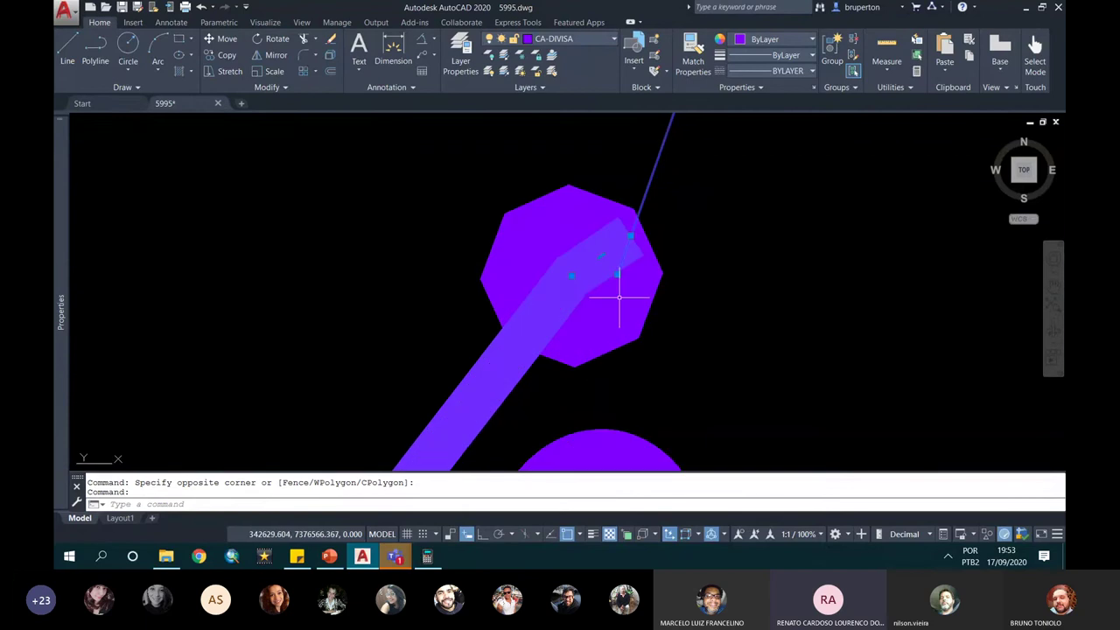
{"action": "left_click", "coordinate": [600, 255]}
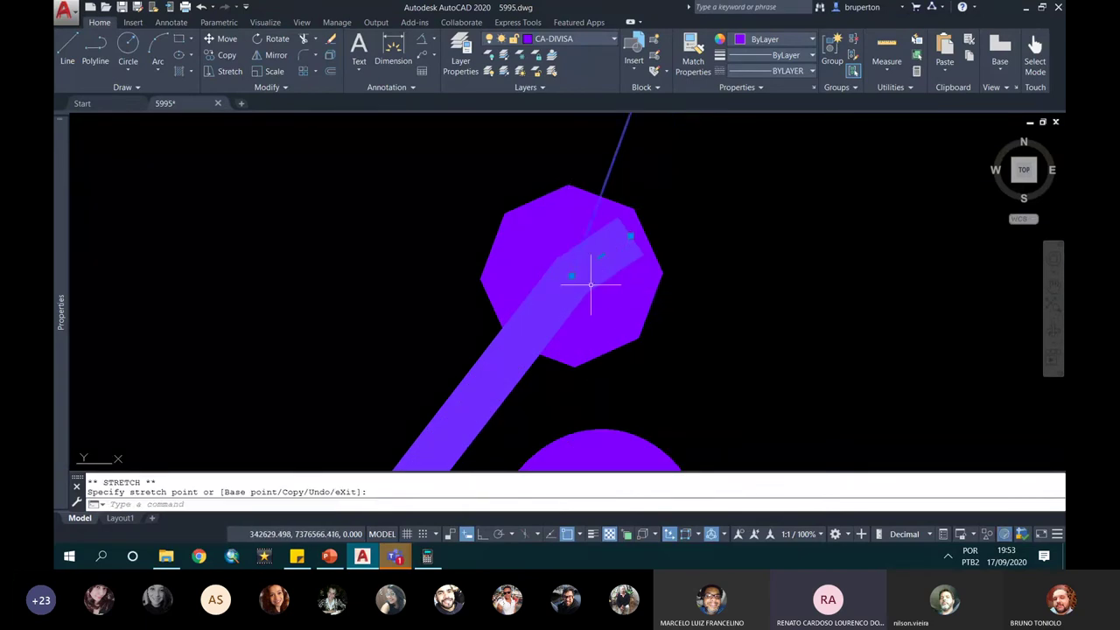
{"action": "key", "text": "Escape"}
{"action": "scroll", "coordinate": [625, 293], "scroll_direction": "down", "scroll_amount": 5}
{"action": "scroll", "coordinate": [620, 297], "scroll_direction": "up", "scroll_amount": 3}
{"action": "left_click", "coordinate": [620, 295]}
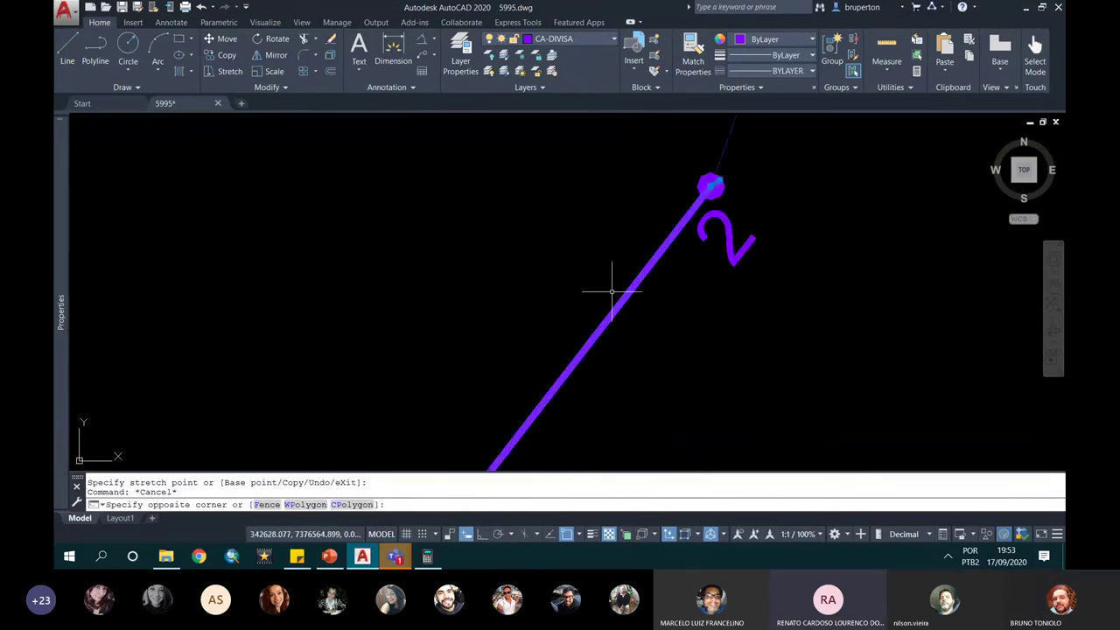
{"action": "scroll", "coordinate": [700, 175], "scroll_direction": "up", "scroll_amount": 5}
{"action": "key", "text": "Escape"}
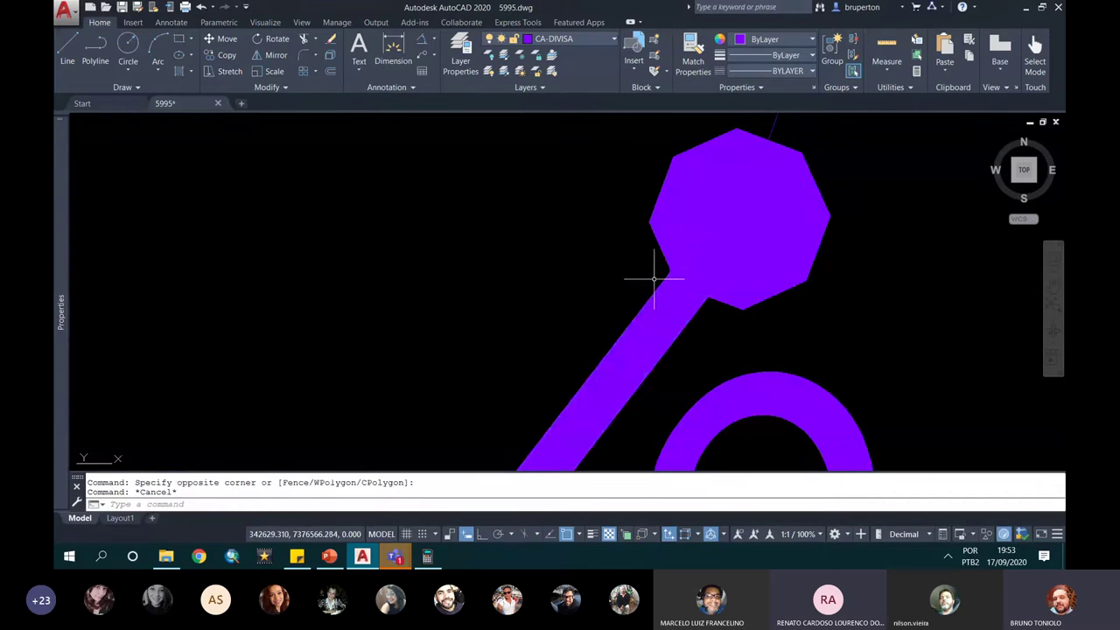
{"action": "left_click", "coordinate": [798, 180]}
{"action": "left_click", "coordinate": [798, 181]}
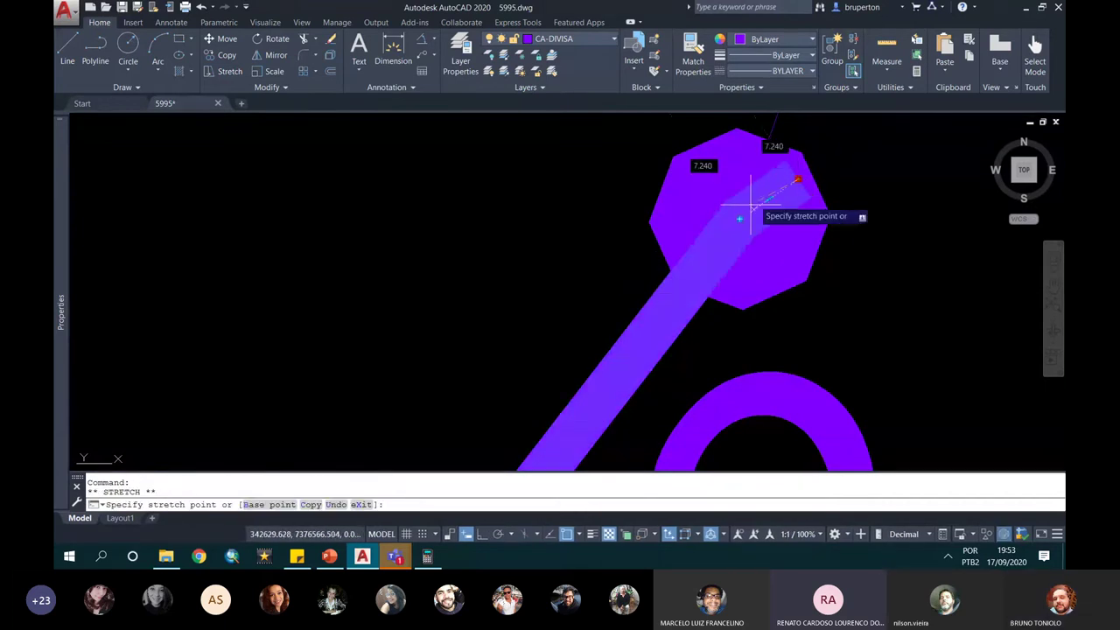
{"action": "scroll", "coordinate": [726, 232], "scroll_direction": "down", "scroll_amount": 5}
{"action": "scroll", "coordinate": [717, 240], "scroll_direction": "down", "scroll_amount": 3}
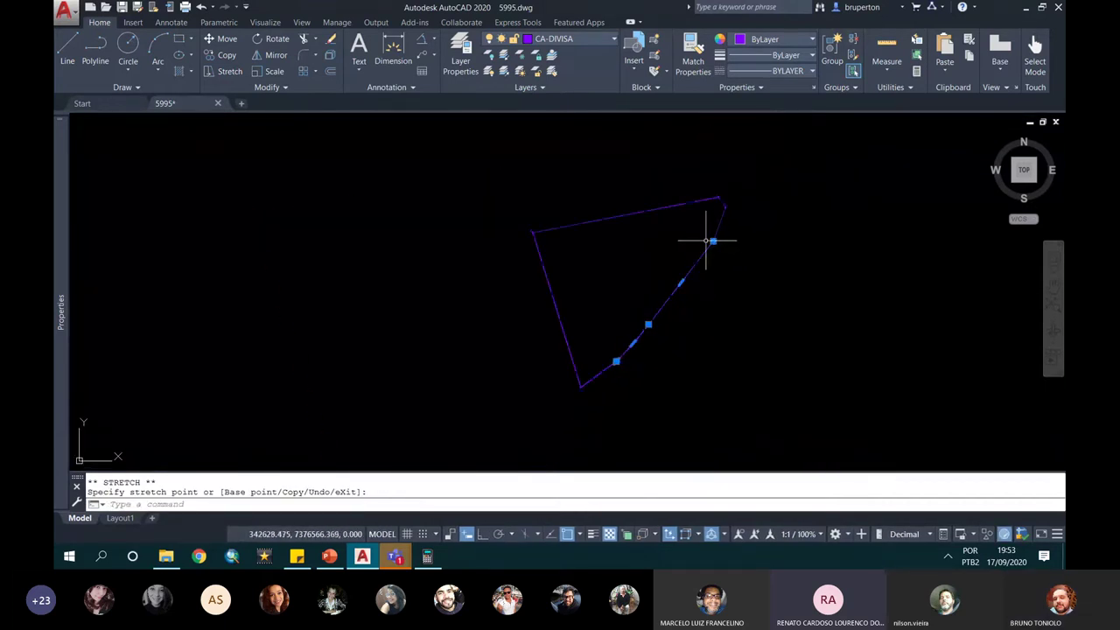
{"action": "key", "text": "Escape"}
{"action": "scroll", "coordinate": [630, 323], "scroll_direction": "up", "scroll_amount": 3}
{"action": "scroll", "coordinate": [604, 376], "scroll_direction": "up", "scroll_amount": 2}
{"action": "left_click", "coordinate": [578, 315]}
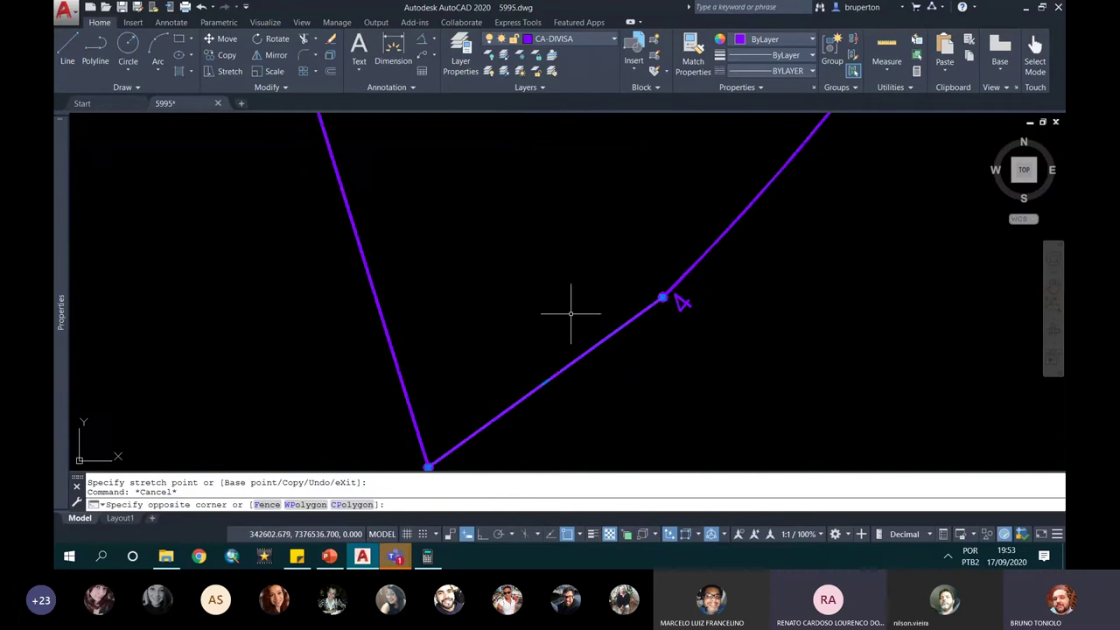
{"action": "scroll", "coordinate": [647, 323], "scroll_direction": "up", "scroll_amount": 1}
{"action": "scroll", "coordinate": [664, 331], "scroll_direction": "up", "scroll_amount": 2}
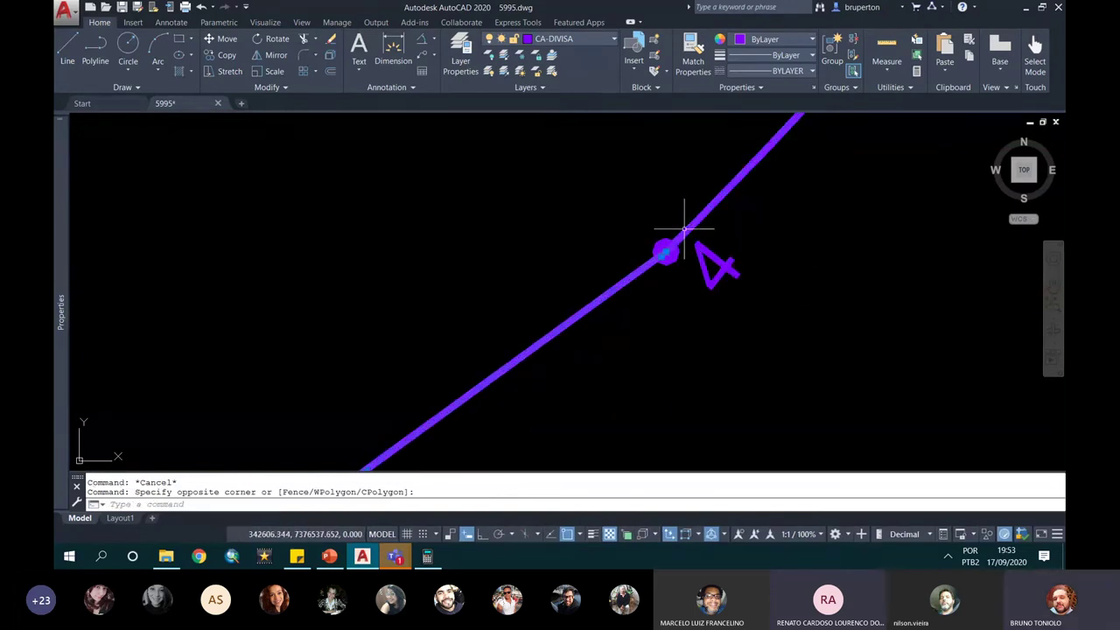
{"action": "left_click", "coordinate": [666, 241]}
{"action": "scroll", "coordinate": [691, 228], "scroll_direction": "up", "scroll_amount": 3}
{"action": "left_click", "coordinate": [702, 218]}
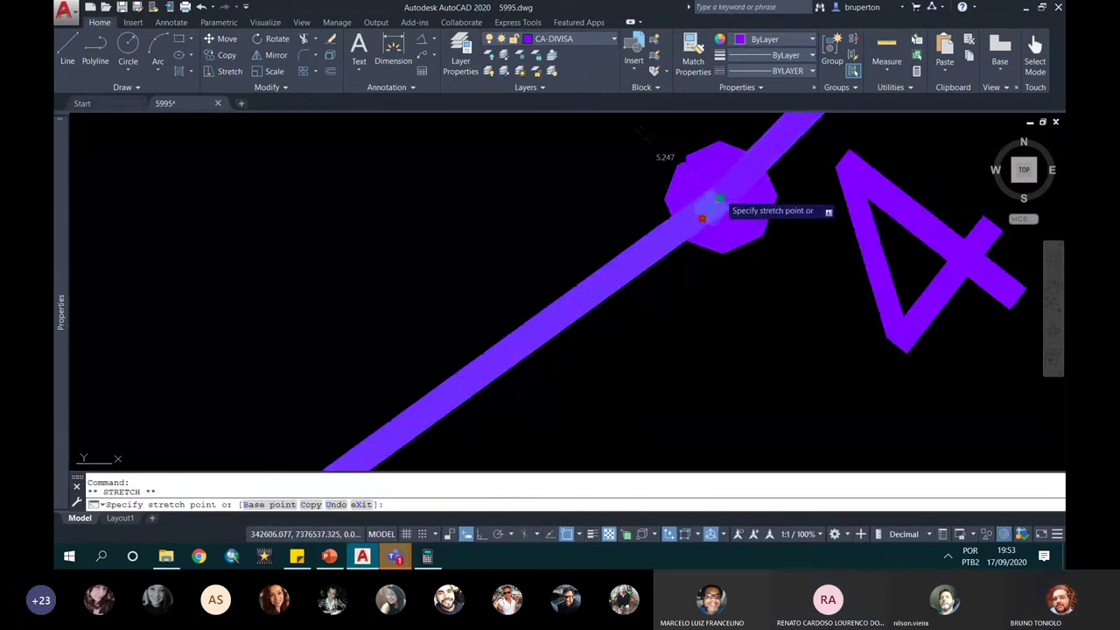
{"action": "scroll", "coordinate": [673, 223], "scroll_direction": "down", "scroll_amount": 3}
{"action": "scroll", "coordinate": [645, 249], "scroll_direction": "down", "scroll_amount": 5}
{"action": "key", "text": "Escape"}
{"action": "mouse_move", "coordinate": [648, 190]}
{"action": "middle_mouse_down"}
{"action": "mouse_move", "coordinate": [625, 288]}
{"action": "mouse_move", "coordinate": [570, 261]}
{"action": "middle_mouse_up"}
{"action": "scroll", "coordinate": [650, 258], "scroll_direction": "up", "scroll_amount": 2}
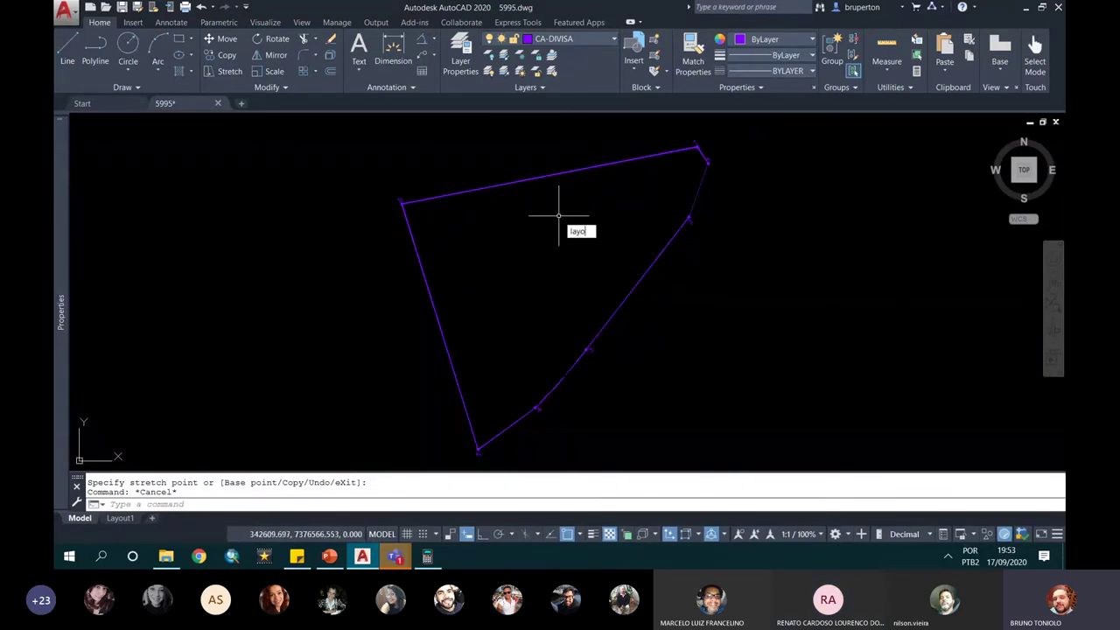
Run LAYON to turn all layers on, then pan around the buildings and the lot's top-left corner
{"action": "type", "text": "layon"}
{"action": "key", "text": "Return"}
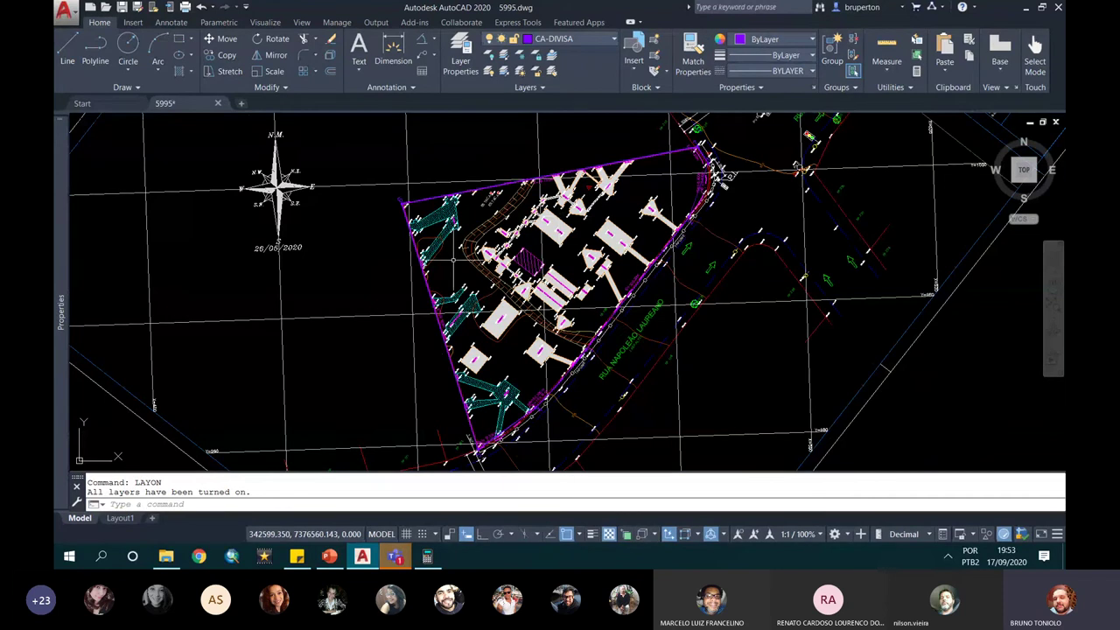
{"action": "scroll", "coordinate": [475, 444], "scroll_direction": "up", "scroll_amount": 6}
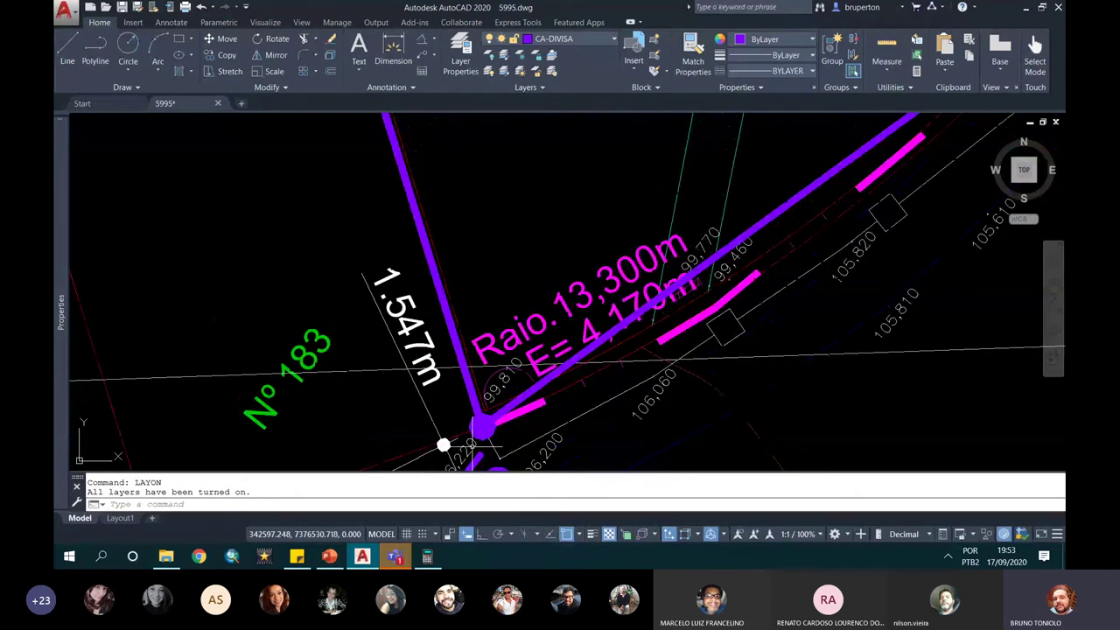
{"action": "scroll", "coordinate": [463, 393], "scroll_direction": "down", "scroll_amount": 2}
{"action": "scroll", "coordinate": [457, 298], "scroll_direction": "down", "scroll_amount": 2}
{"action": "scroll", "coordinate": [457, 280], "scroll_direction": "down", "scroll_amount": 3}
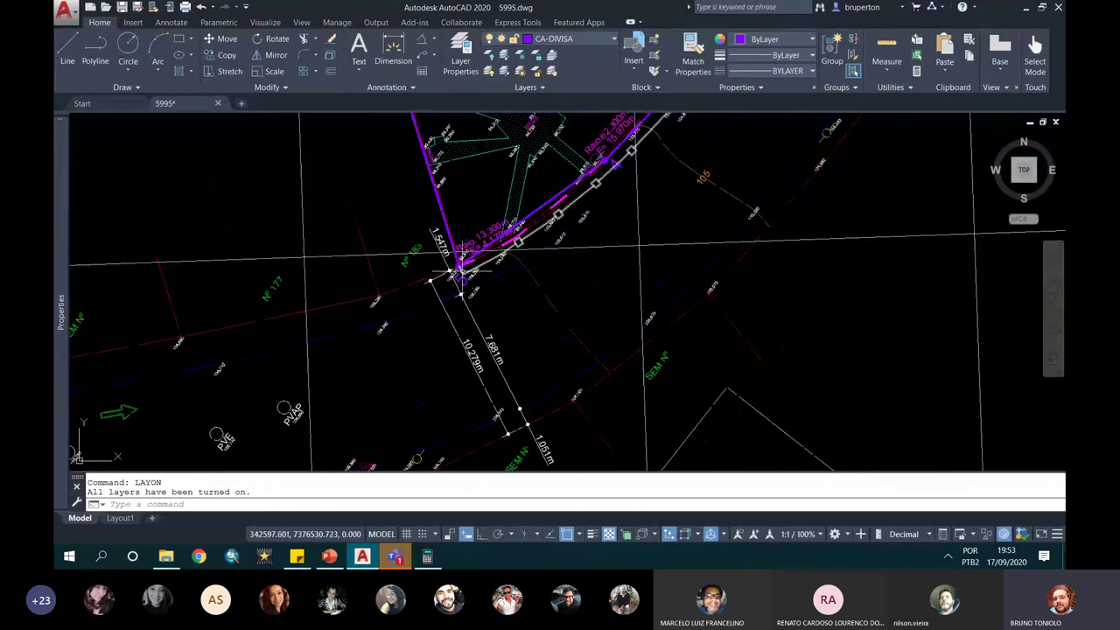
{"action": "middle_click_drag", "start_coordinate": [470, 332], "coordinate": [569, 468]}
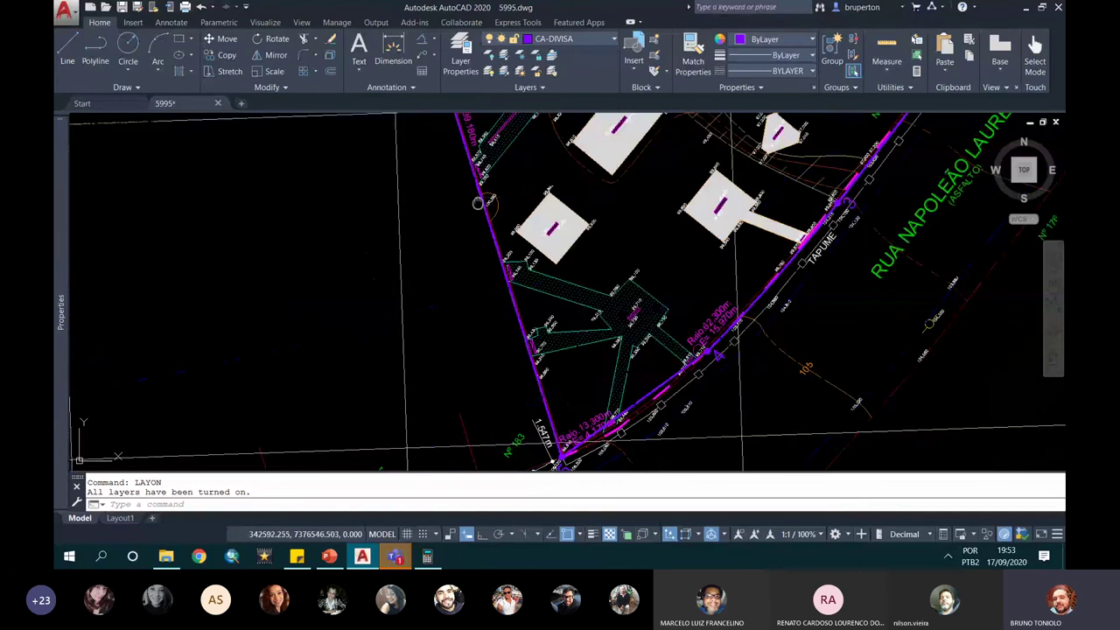
{"action": "scroll", "coordinate": [477, 203], "scroll_direction": "down", "scroll_amount": 3}
{"action": "scroll", "coordinate": [439, 258], "scroll_direction": "down", "scroll_amount": 2}
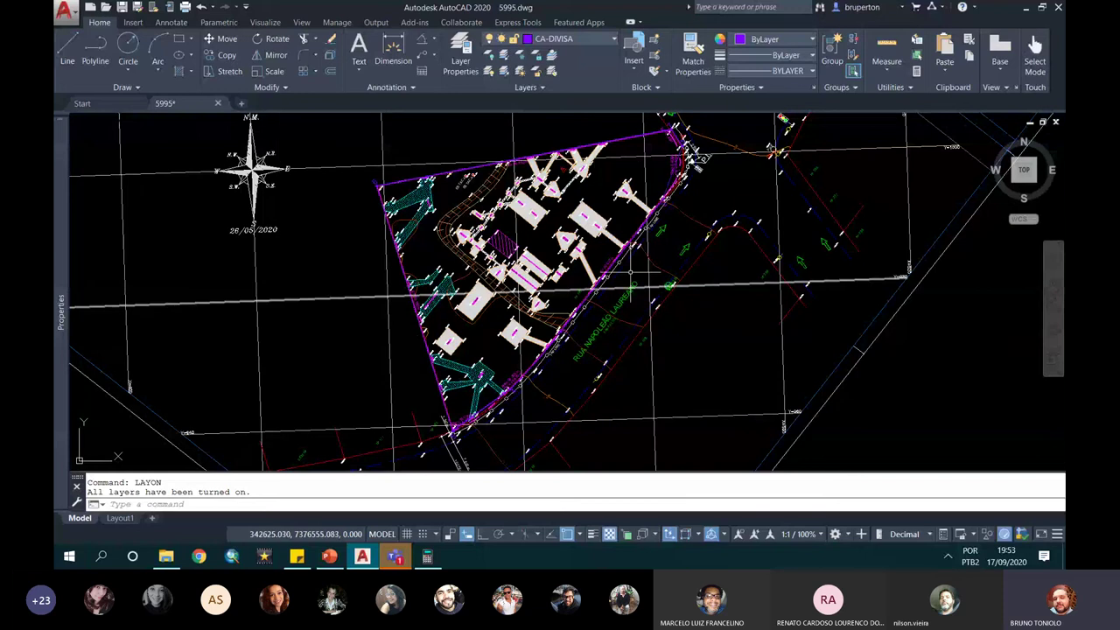
{"action": "mouse_move", "coordinate": [630, 274]}
{"action": "middle_mouse_down"}
{"action": "mouse_move", "coordinate": [435, 201]}
{"action": "mouse_move", "coordinate": [506, 285]}
{"action": "middle_mouse_up"}
{"action": "scroll", "coordinate": [505, 317], "scroll_direction": "up", "scroll_amount": 2}
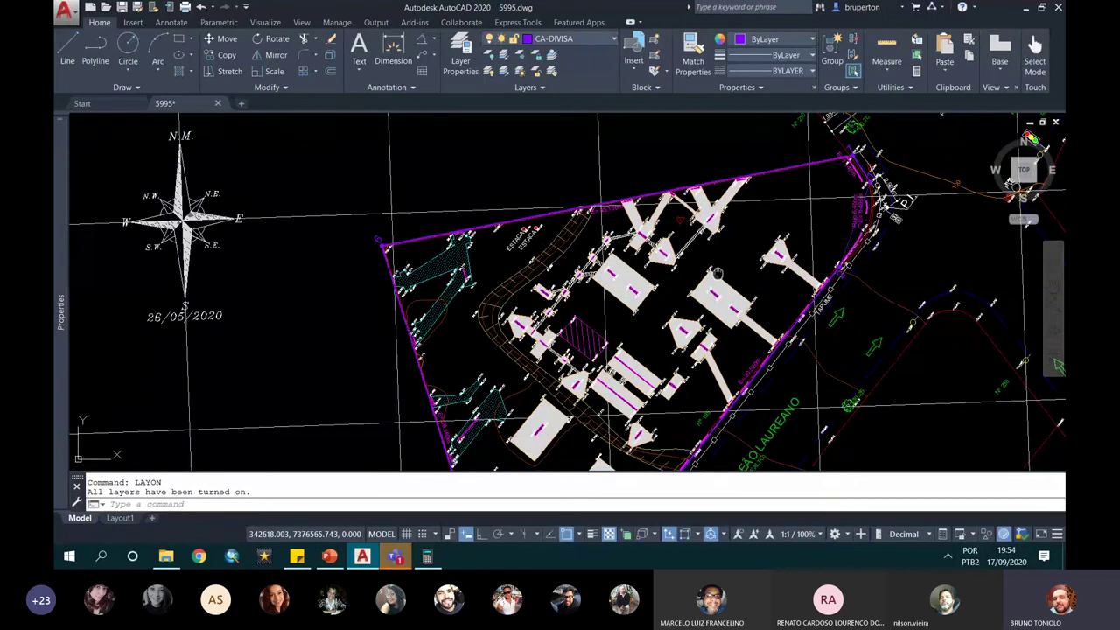
{"action": "middle_click_drag", "start_coordinate": [505, 317], "coordinate": [464, 245]}
{"action": "scroll", "coordinate": [368, 197], "scroll_direction": "up", "scroll_amount": 2}
{"action": "scroll", "coordinate": [350, 184], "scroll_direction": "up", "scroll_amount": 2}
{"action": "scroll", "coordinate": [289, 223], "scroll_direction": "up", "scroll_amount": 3}
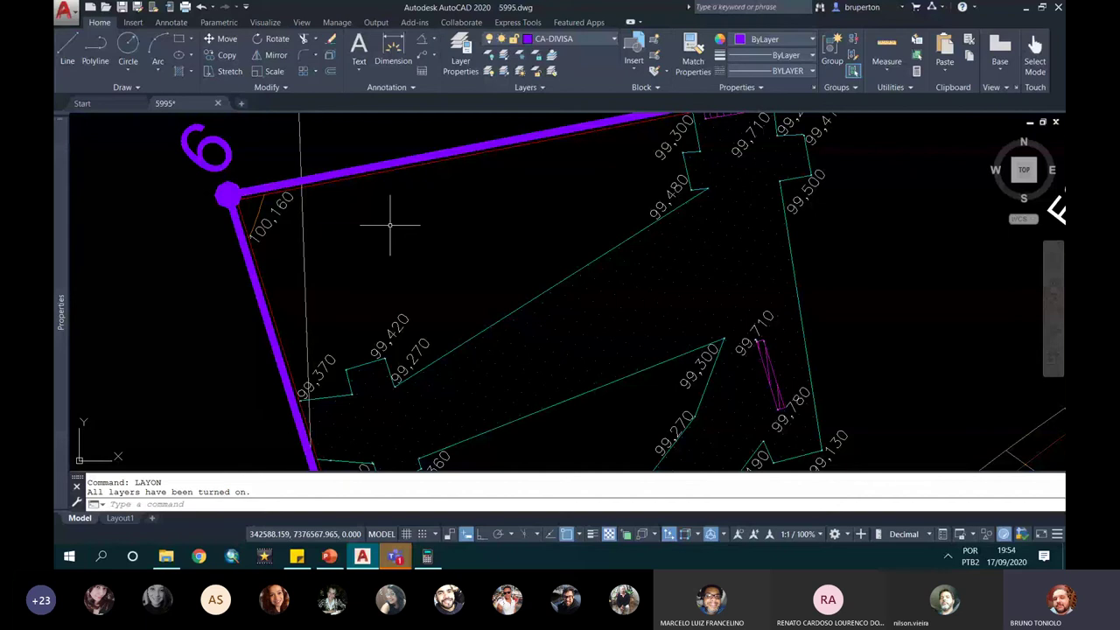
Draw a small closed triangular test polyline with PL beside the compass
{"action": "scroll", "coordinate": [390, 225], "scroll_direction": "down", "scroll_amount": 6}
{"action": "scroll", "coordinate": [288, 310], "scroll_direction": "up", "scroll_amount": 3}
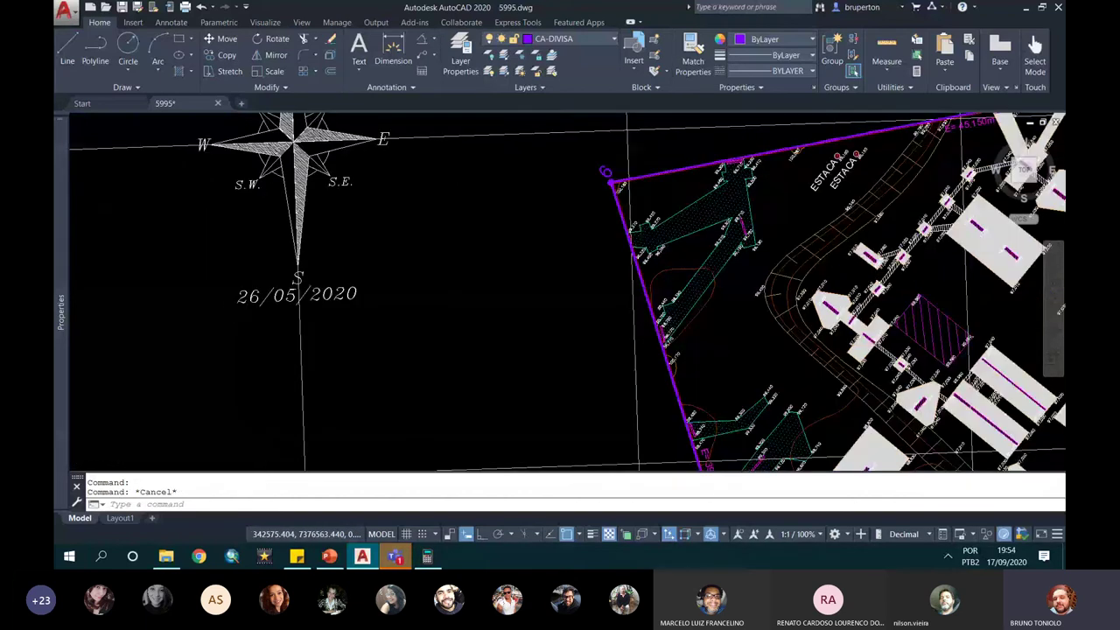
{"action": "scroll", "coordinate": [288, 311], "scroll_direction": "up", "scroll_amount": 1}
{"action": "type", "text": "pl"}
{"action": "key", "text": "Return"}
{"action": "left_click", "coordinate": [369, 194]}
{"action": "left_click", "coordinate": [525, 374]}
{"action": "scroll", "coordinate": [373, 215], "scroll_direction": "up", "scroll_amount": 2}
{"action": "scroll", "coordinate": [373, 201], "scroll_direction": "up", "scroll_amount": 1}
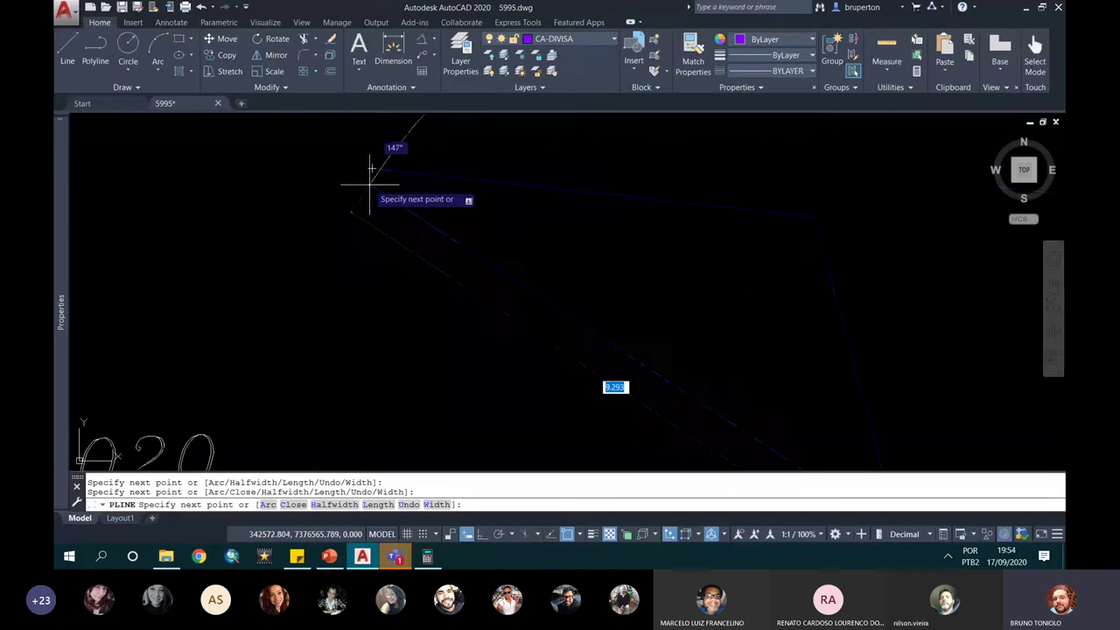
{"action": "left_click", "coordinate": [375, 179]}
{"action": "key", "text": "Return"}
Explode the test triangle into separate lines with X
{"action": "scroll", "coordinate": [397, 200], "scroll_direction": "down", "scroll_amount": 1}
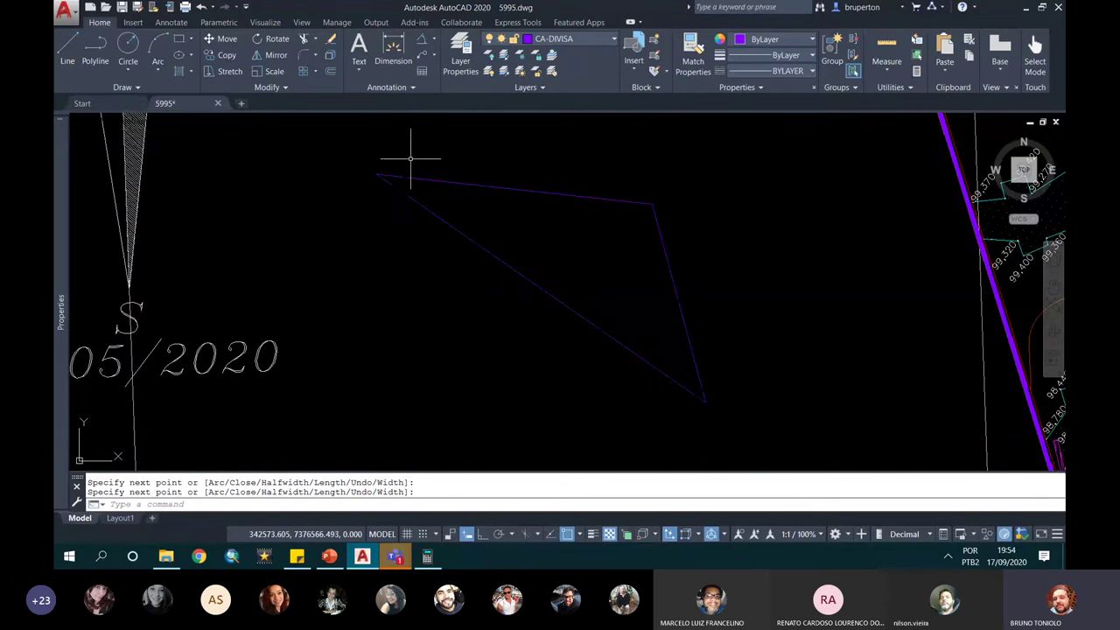
{"action": "left_click", "coordinate": [375, 175]}
{"action": "scroll", "coordinate": [381, 175], "scroll_direction": "up", "scroll_amount": 3}
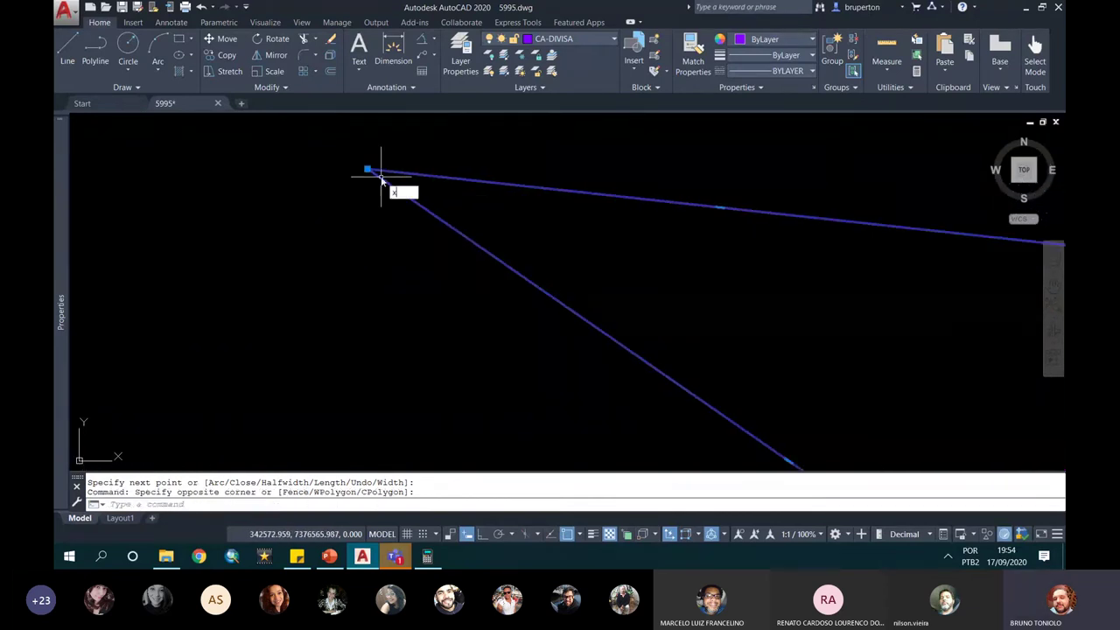
{"action": "type", "text": "x"}
{"action": "key", "text": "Return"}
{"action": "left_click", "coordinate": [387, 184]}
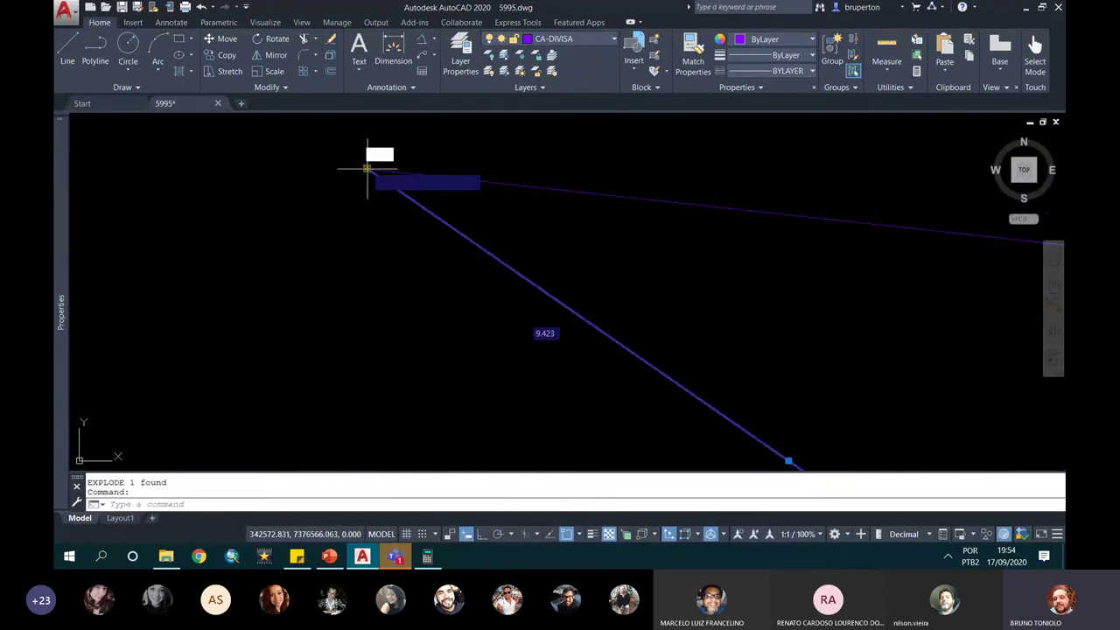
{"action": "left_click", "coordinate": [367, 169]}
{"action": "key", "text": "Escape"}
{"action": "key", "text": "Escape"}
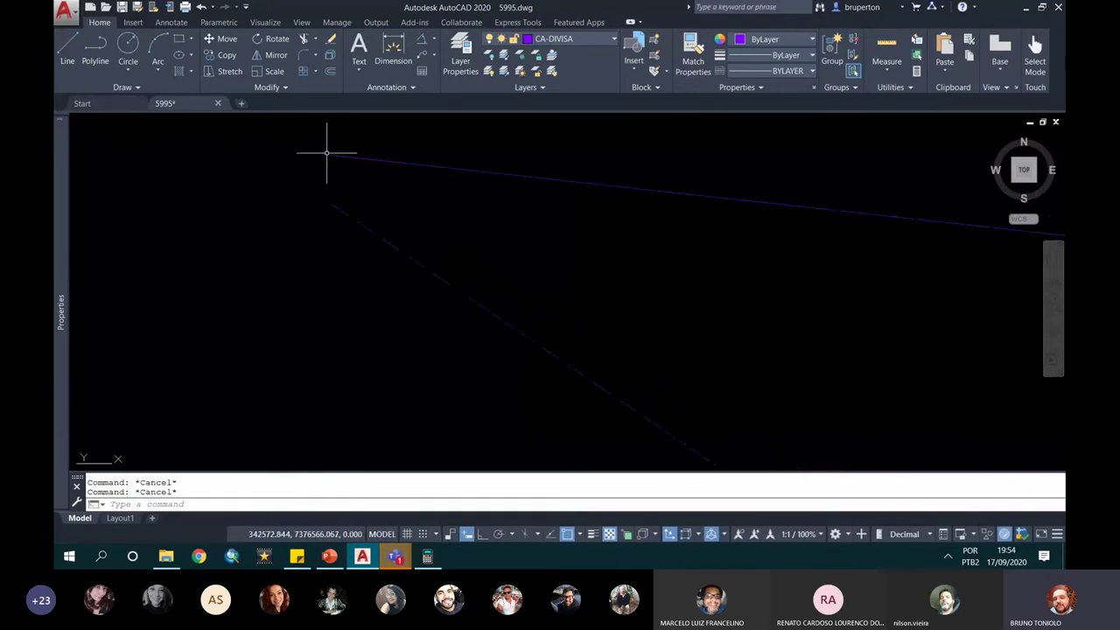
Pan the view to bring the exploded test lines up and left
{"action": "scroll", "coordinate": [323, 162], "scroll_direction": "down", "scroll_amount": 3}
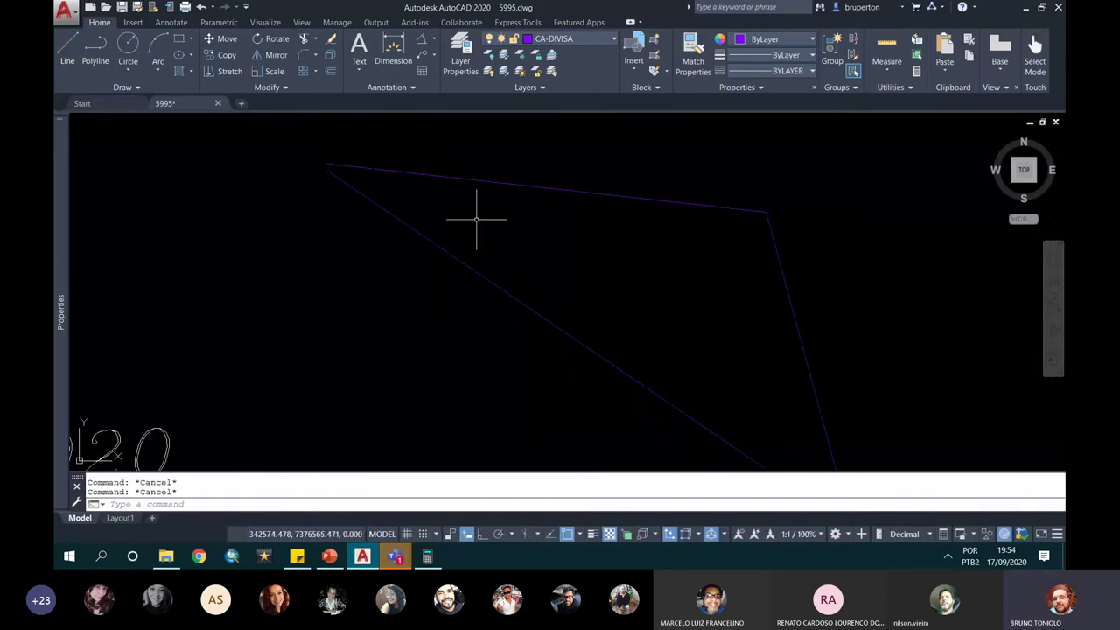
{"action": "scroll", "coordinate": [345, 158], "scroll_direction": "up", "scroll_amount": 3}
{"action": "scroll", "coordinate": [370, 200], "scroll_direction": "down", "scroll_amount": 3}
{"action": "middle_click_drag", "start_coordinate": [585, 271], "coordinate": [478, 213]}
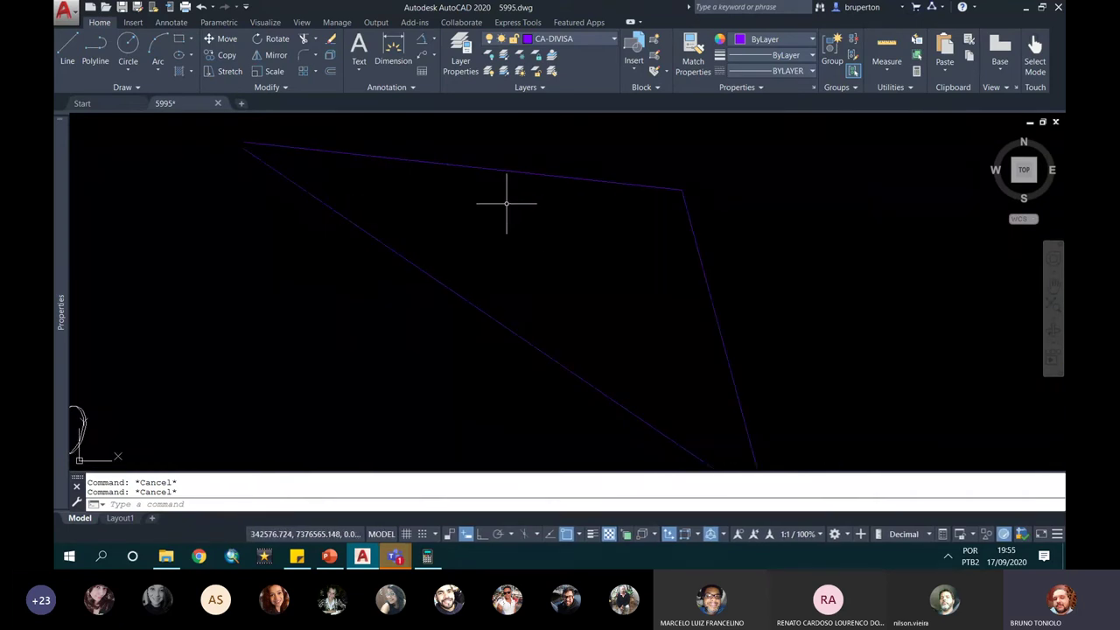
{"action": "scroll", "coordinate": [507, 200], "scroll_direction": "down", "scroll_amount": 3}
{"action": "scroll", "coordinate": [340, 152], "scroll_direction": "up", "scroll_amount": 4}
Start a new polyline at a line's end, cancel it, and grab the diagonal line's endpoint
{"action": "type", "text": "pl"}
{"action": "key", "text": "Return"}
{"action": "scroll", "coordinate": [294, 175], "scroll_direction": "down", "scroll_amount": 3}
{"action": "left_click", "coordinate": [304, 164]}
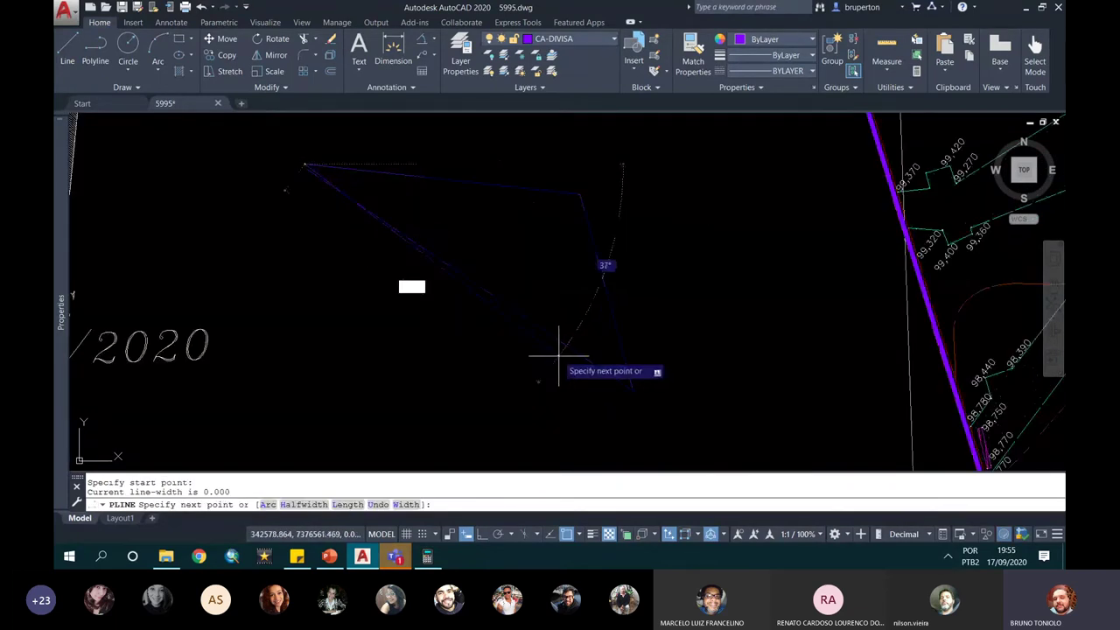
{"action": "key", "text": "Escape"}
{"action": "scroll", "coordinate": [295, 155], "scroll_direction": "up", "scroll_amount": 3}
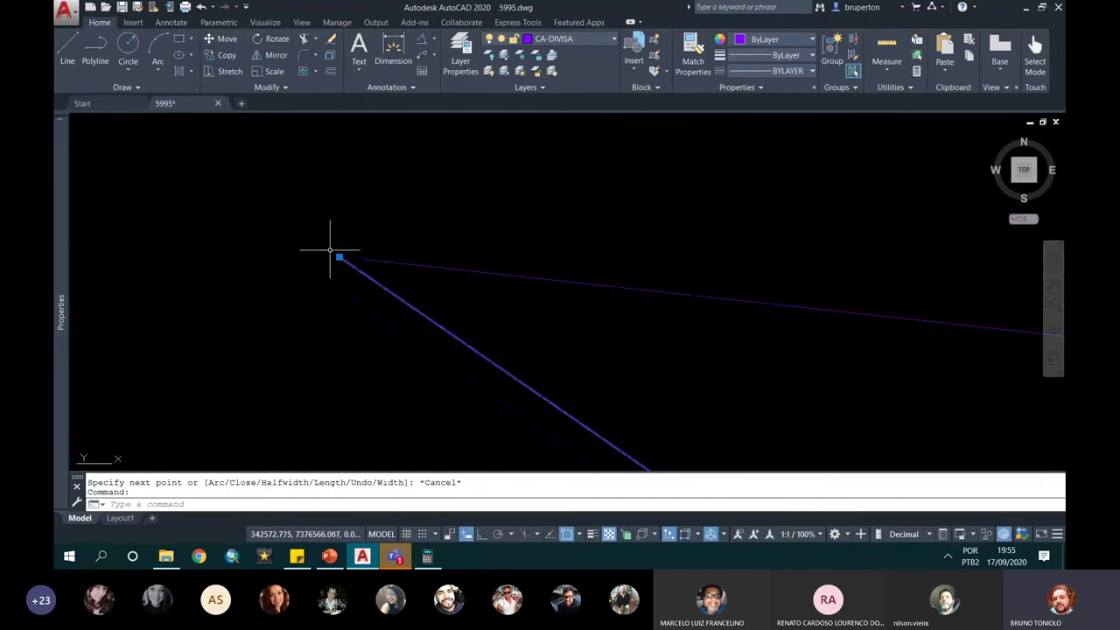
{"action": "left_click", "coordinate": [339, 256]}
Move the diagonal line's endpoint and change the line's colour to yellow
{"action": "left_click", "coordinate": [353, 258]}
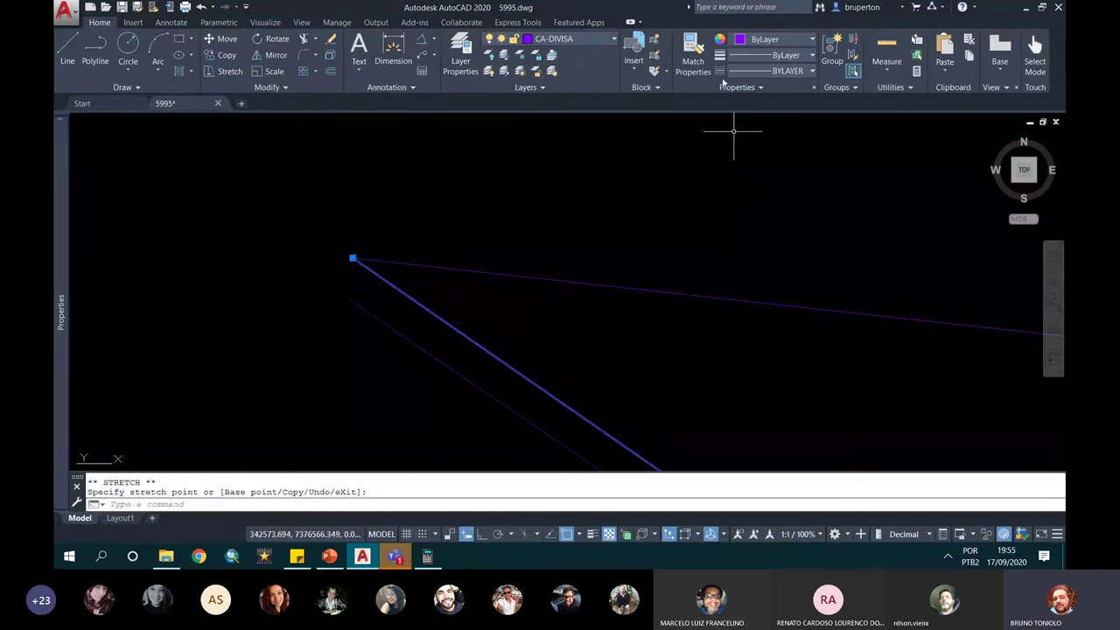
{"action": "left_click", "coordinate": [744, 46]}
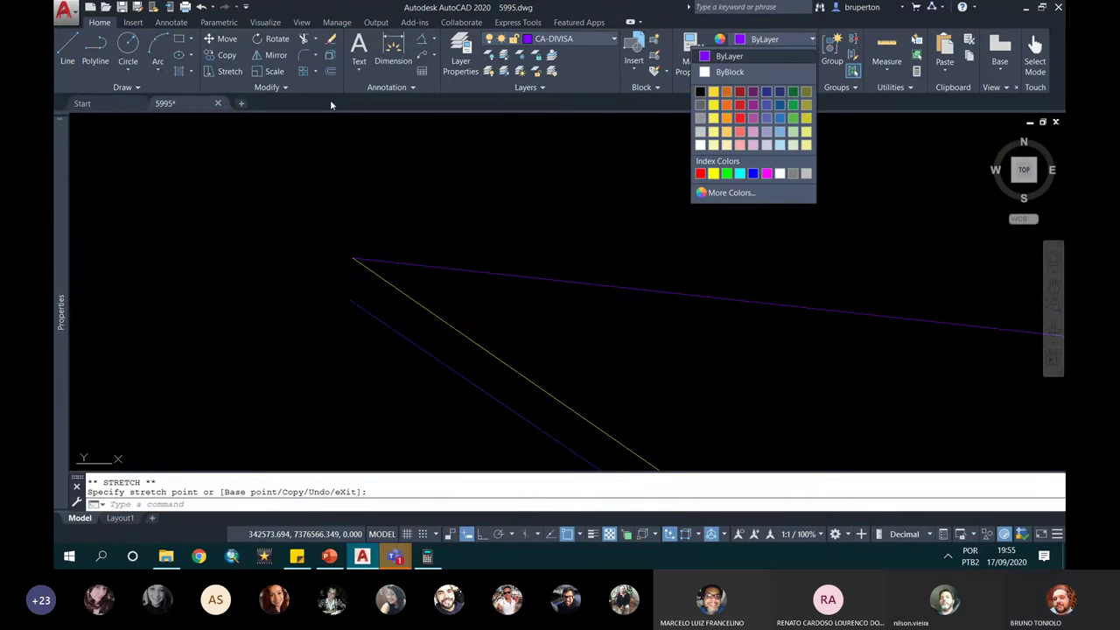
{"action": "left_click", "coordinate": [713, 173]}
{"action": "key", "text": "Escape"}
Snap the blue polyline's end onto the yellow line's upper tip, then pan toward the buildings
{"action": "mouse_move", "coordinate": [400, 188]}
{"action": "middle_mouse_down"}
{"action": "mouse_move", "coordinate": [332, 125]}
{"action": "mouse_move", "coordinate": [475, 257]}
{"action": "middle_mouse_up"}
{"action": "scroll", "coordinate": [396, 262], "scroll_direction": "up", "scroll_amount": 5}
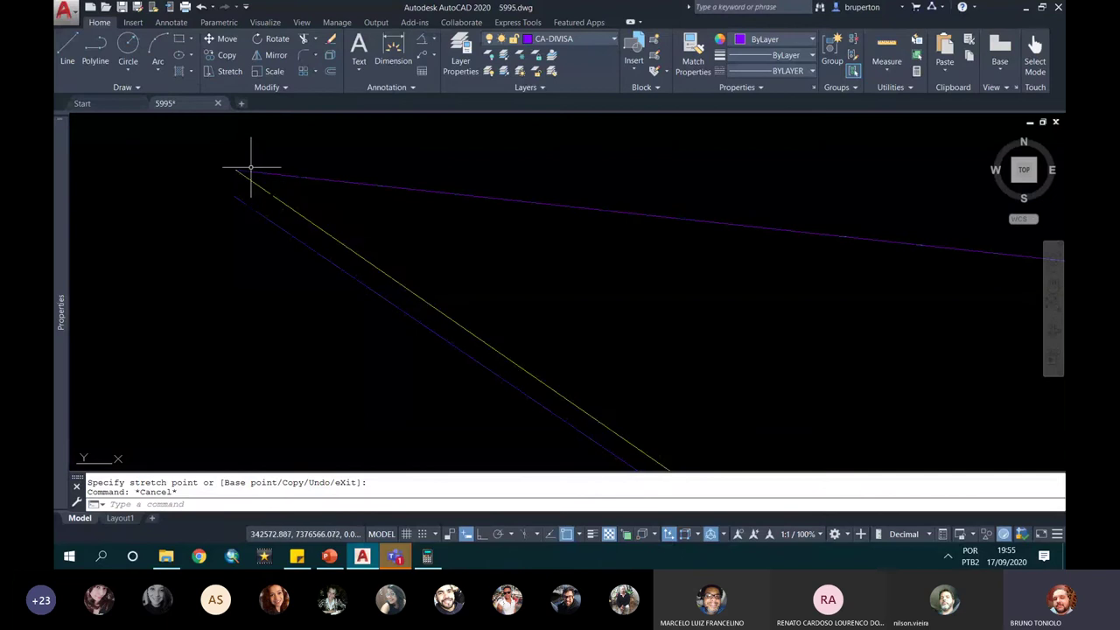
{"action": "left_click", "coordinate": [251, 205]}
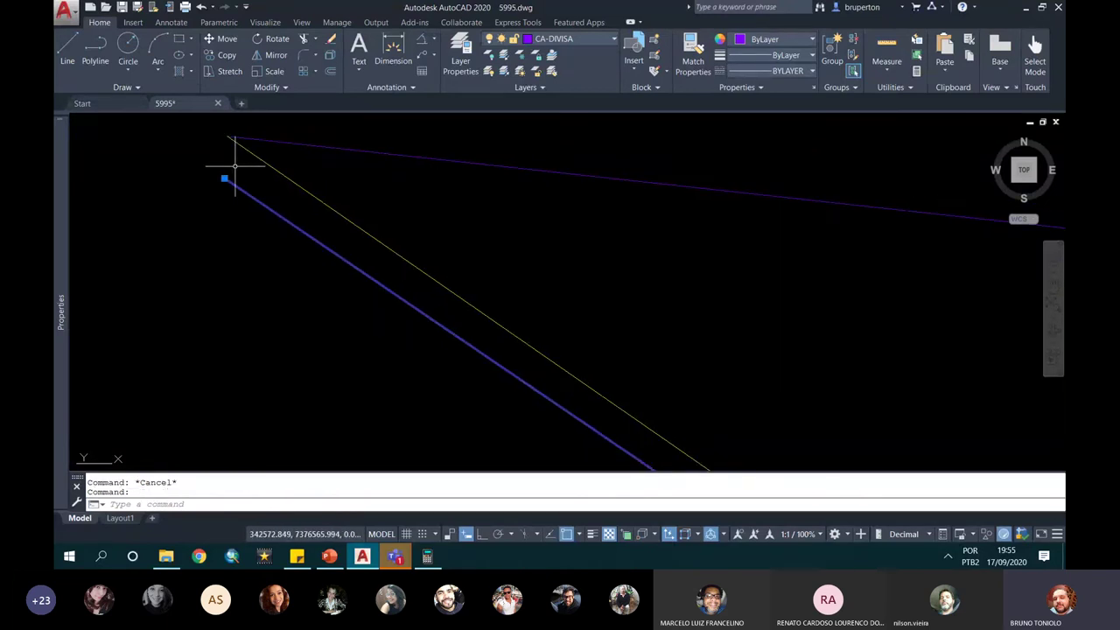
{"action": "middle_click_drag", "start_coordinate": [237, 175], "coordinate": [349, 268]}
{"action": "scroll", "coordinate": [350, 268], "scroll_direction": "up", "scroll_amount": 2}
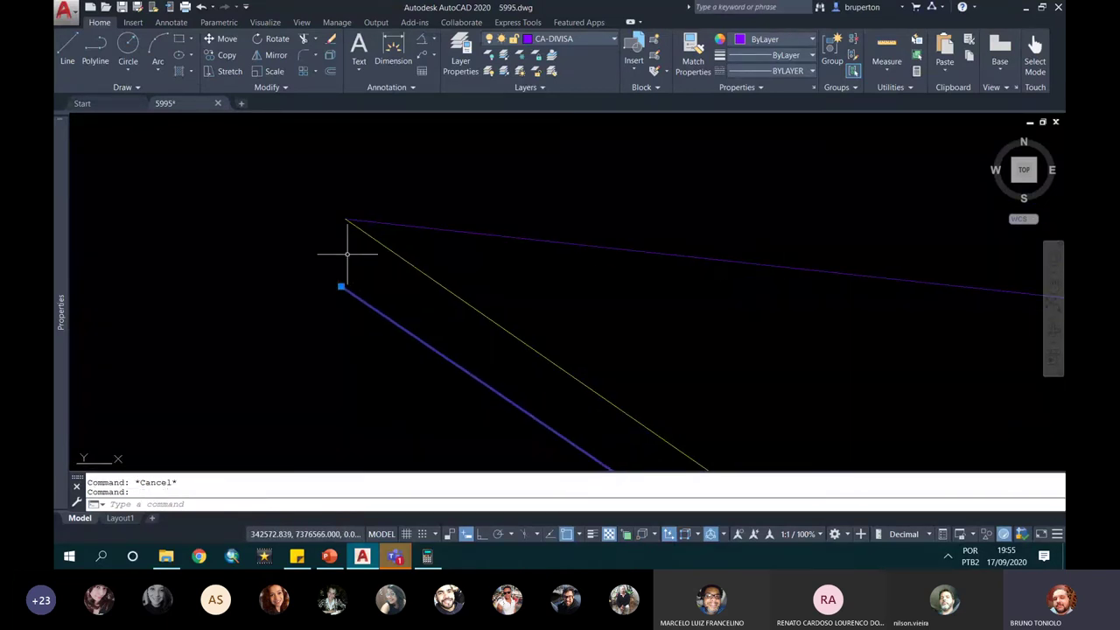
{"action": "scroll", "coordinate": [426, 118], "scroll_direction": "down", "scroll_amount": 2}
{"action": "left_click_drag", "start_coordinate": [393, 207], "coordinate": [400, 169]}
{"action": "scroll", "coordinate": [403, 169], "scroll_direction": "down", "scroll_amount": 1}
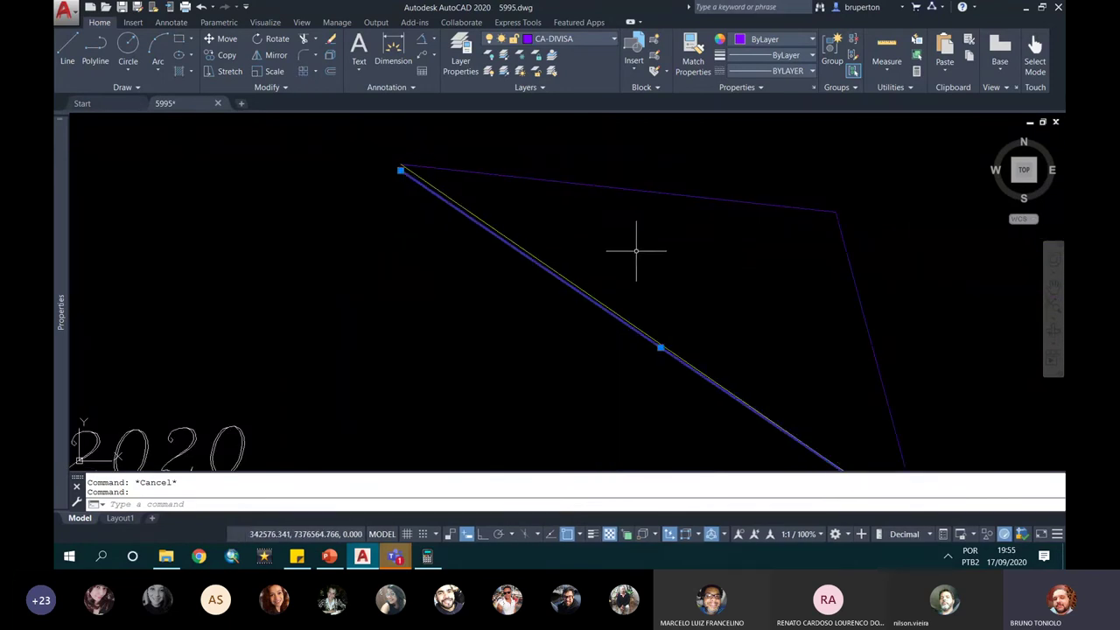
{"action": "scroll", "coordinate": [634, 249], "scroll_direction": "down", "scroll_amount": 3}
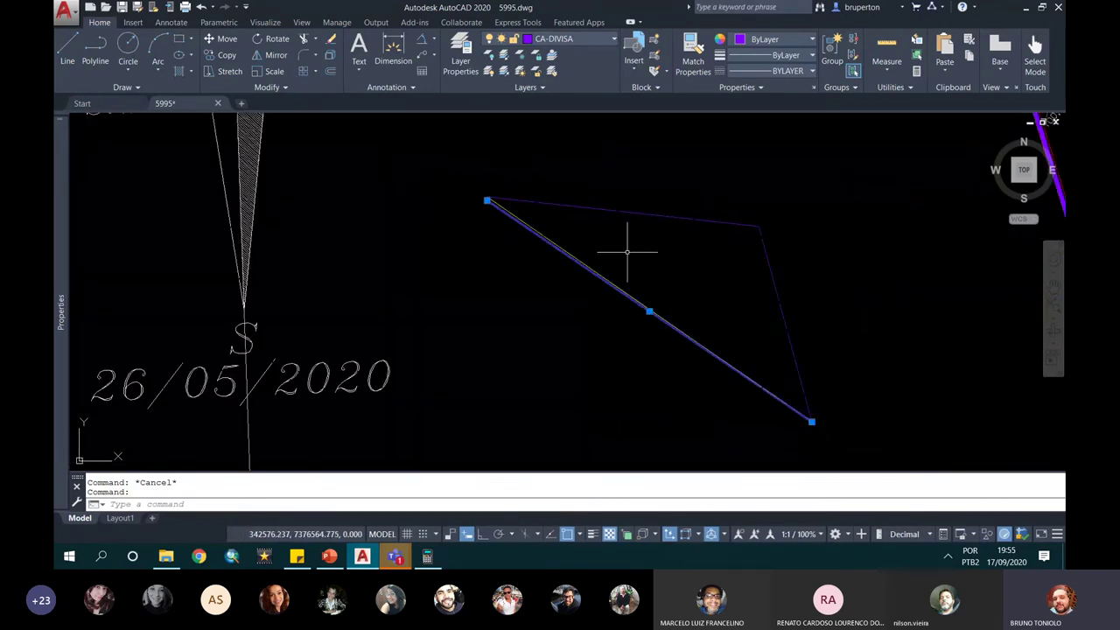
{"action": "scroll", "coordinate": [630, 243], "scroll_direction": "down", "scroll_amount": 2}
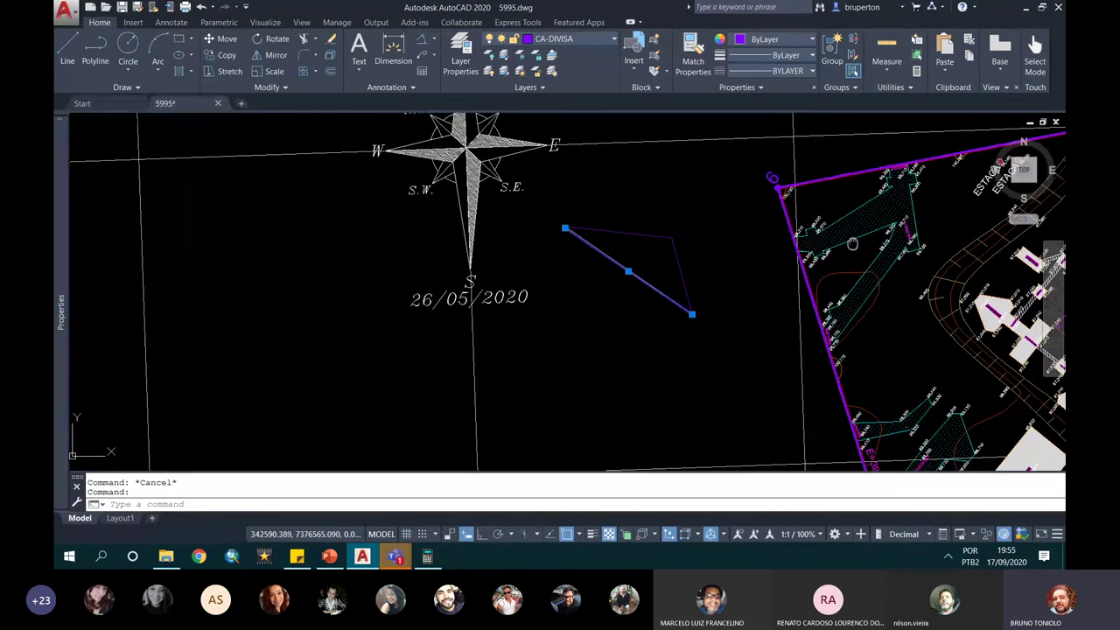
{"action": "middle_click_drag", "start_coordinate": [851, 244], "coordinate": [491, 149]}
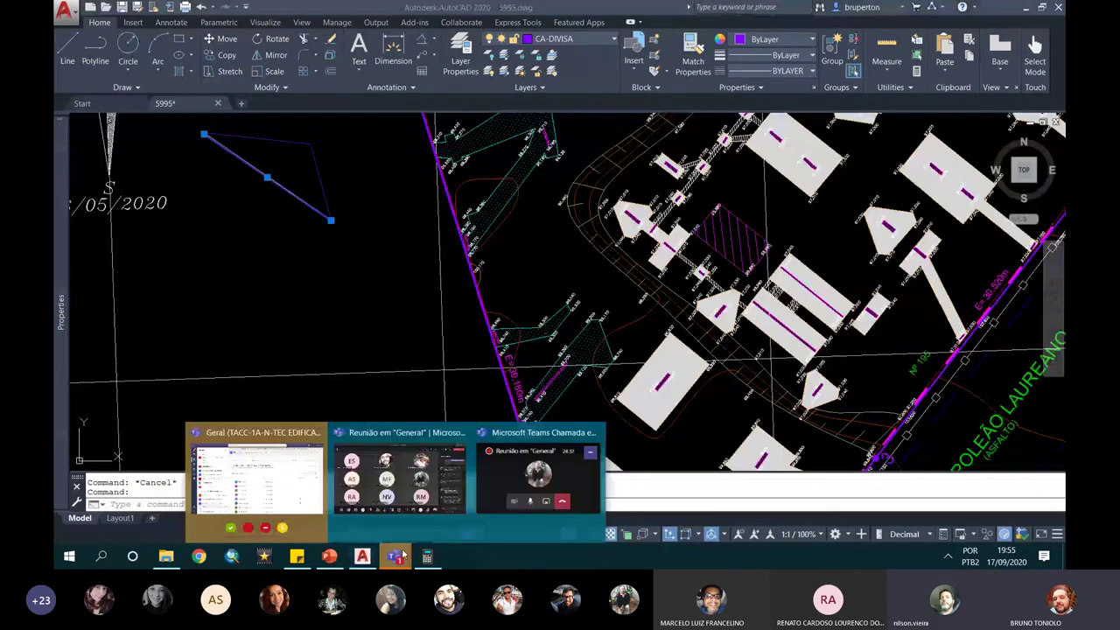
Switch to the class channel window showing the Tarefa 2 TACC - Introdução à Topografia student list
{"action": "left_click", "coordinate": [428, 477]}
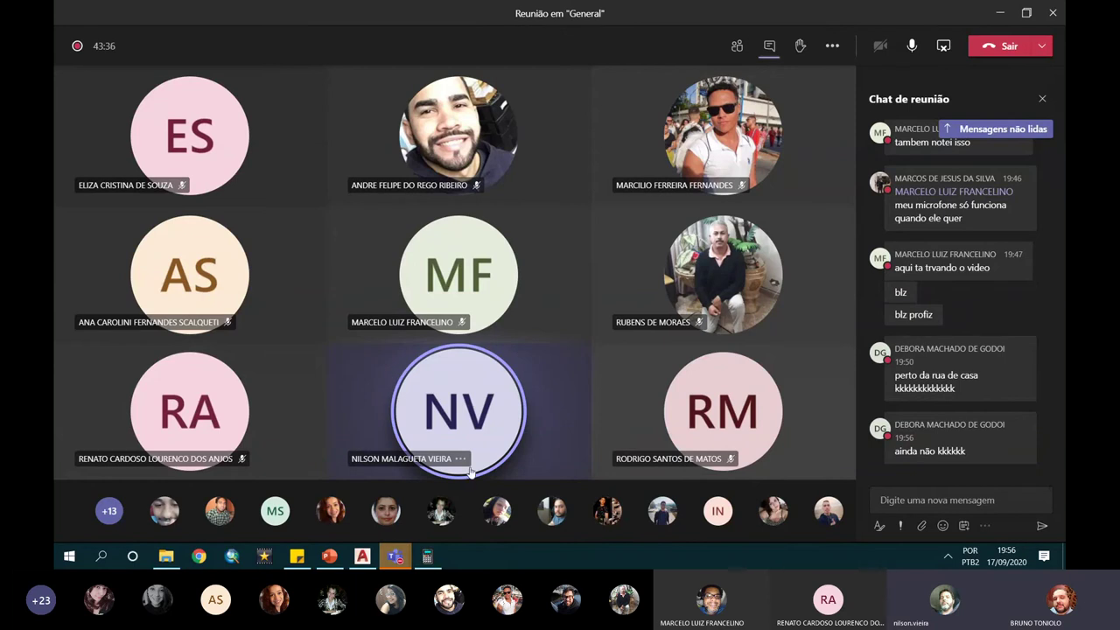
{"action": "left_click", "coordinate": [396, 556]}
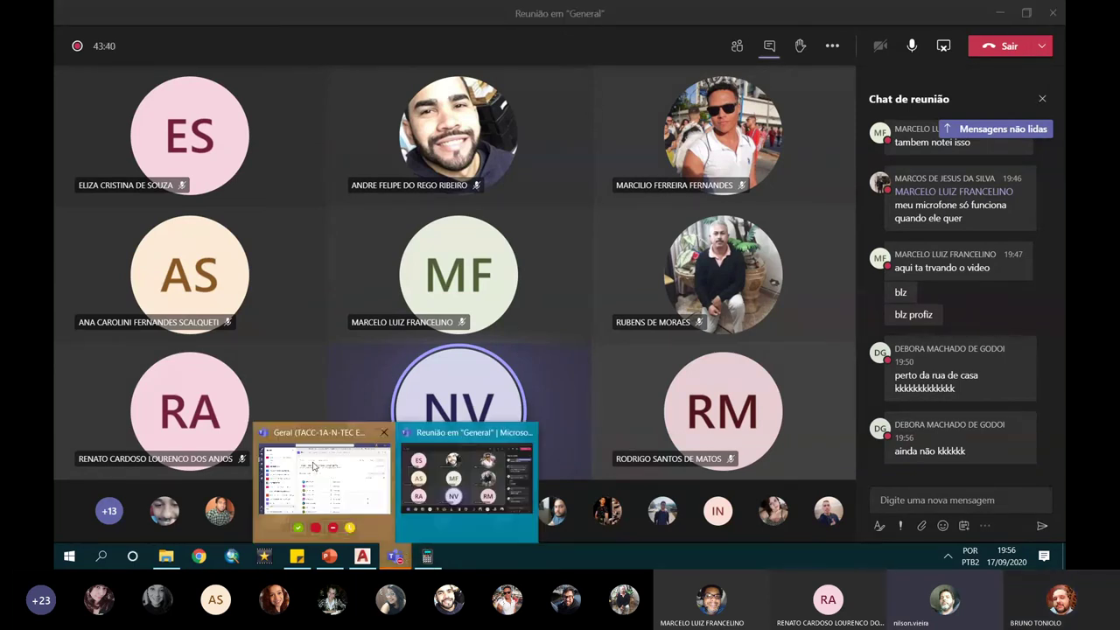
{"action": "left_click", "coordinate": [313, 465]}
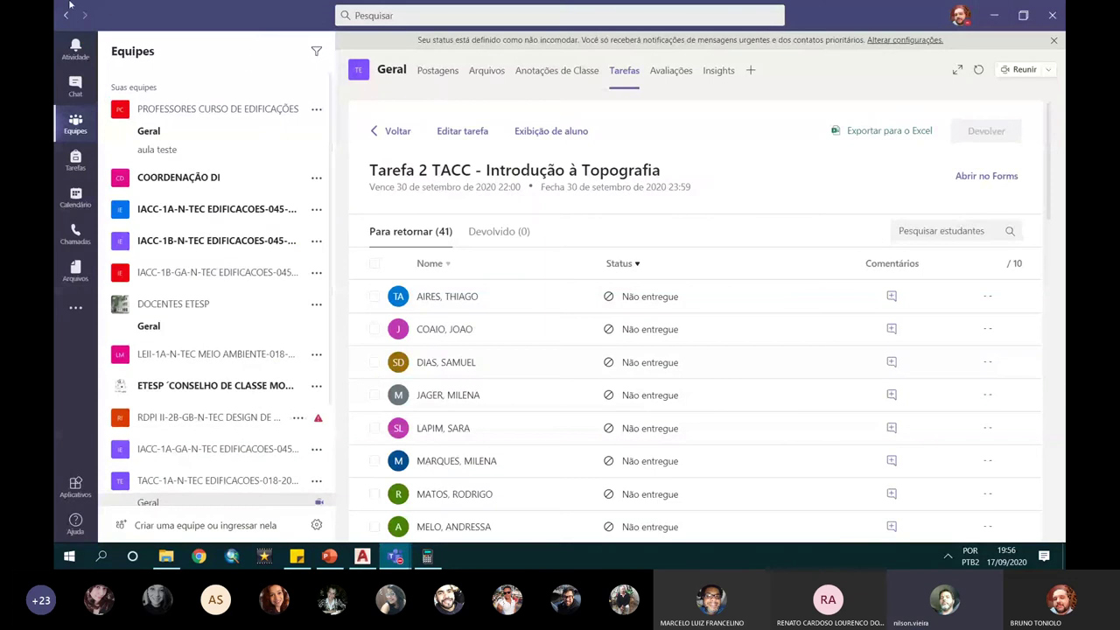
Return to the channel's Tarefas list, then switch back to the meeting window
{"action": "left_click", "coordinate": [67, 16]}
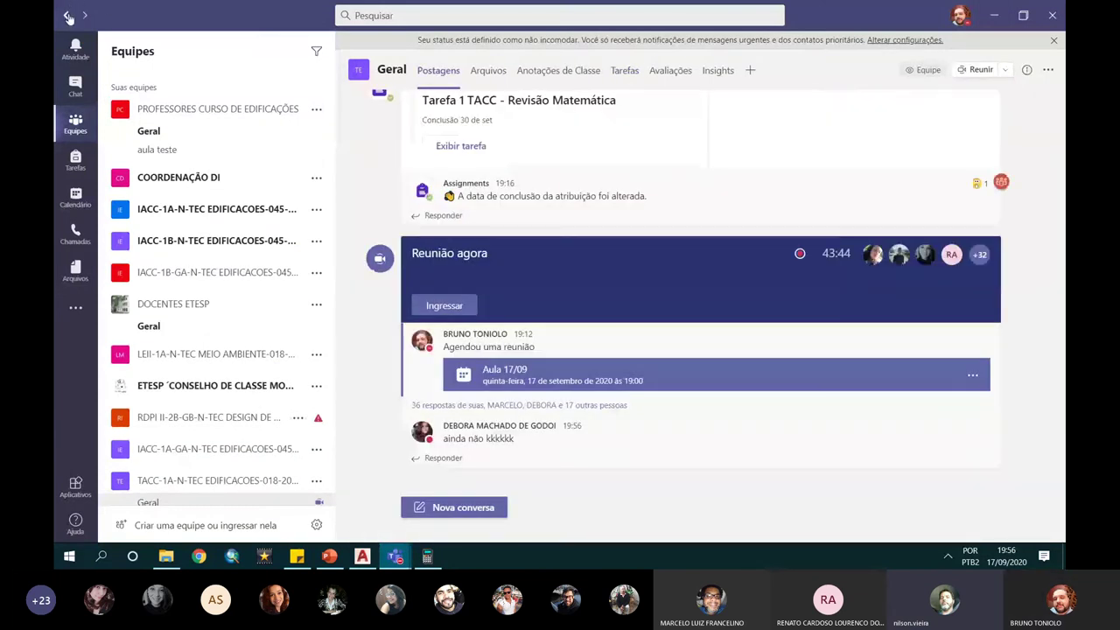
{"action": "left_click", "coordinate": [626, 78]}
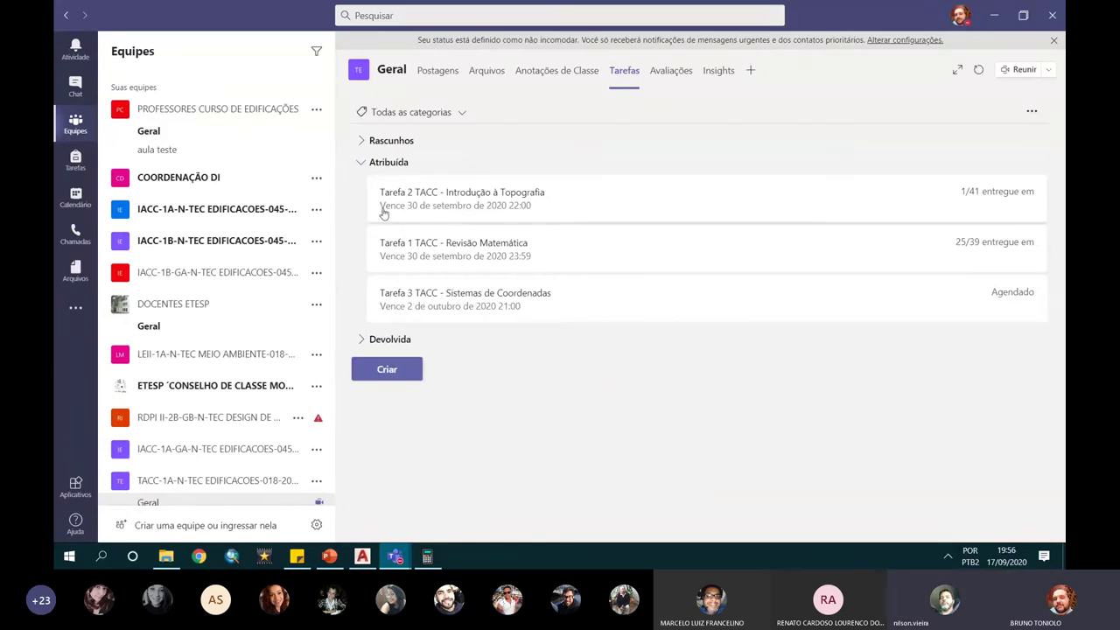
{"action": "key", "text": "super"}
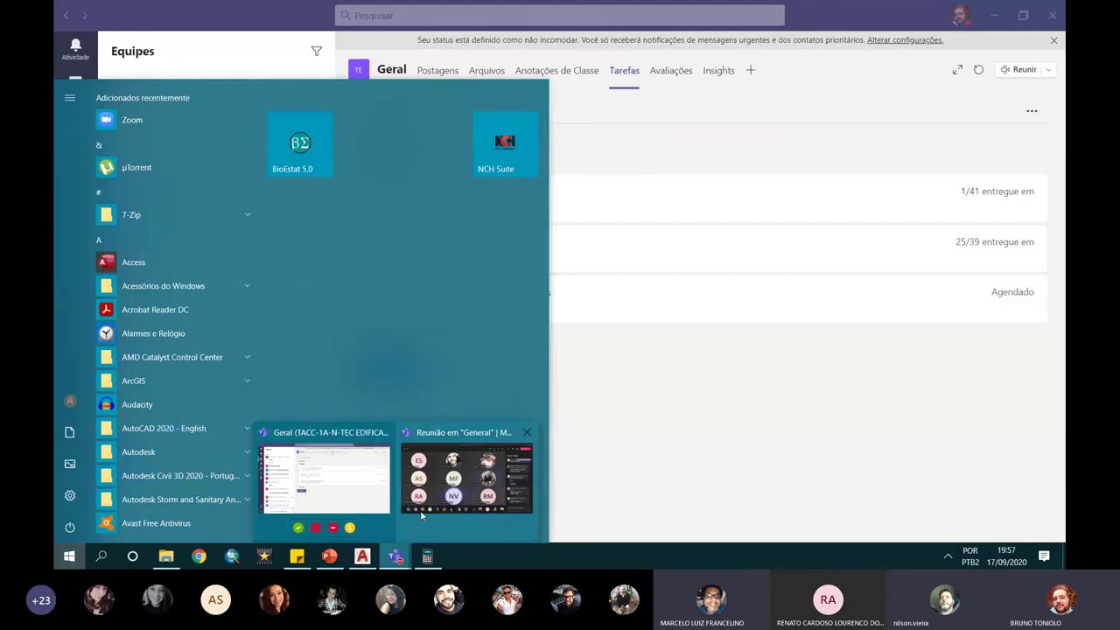
{"action": "left_click", "coordinate": [420, 510]}
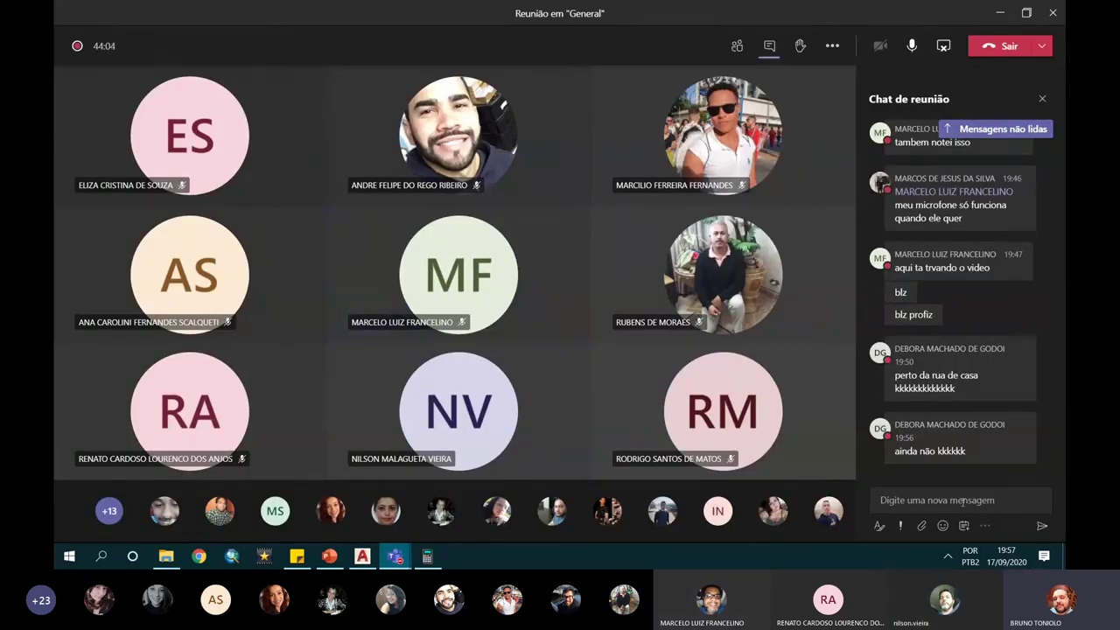
Review the participant list and profile cards, then bring the PowerPoint deck forward
{"action": "left_click", "coordinate": [736, 47]}
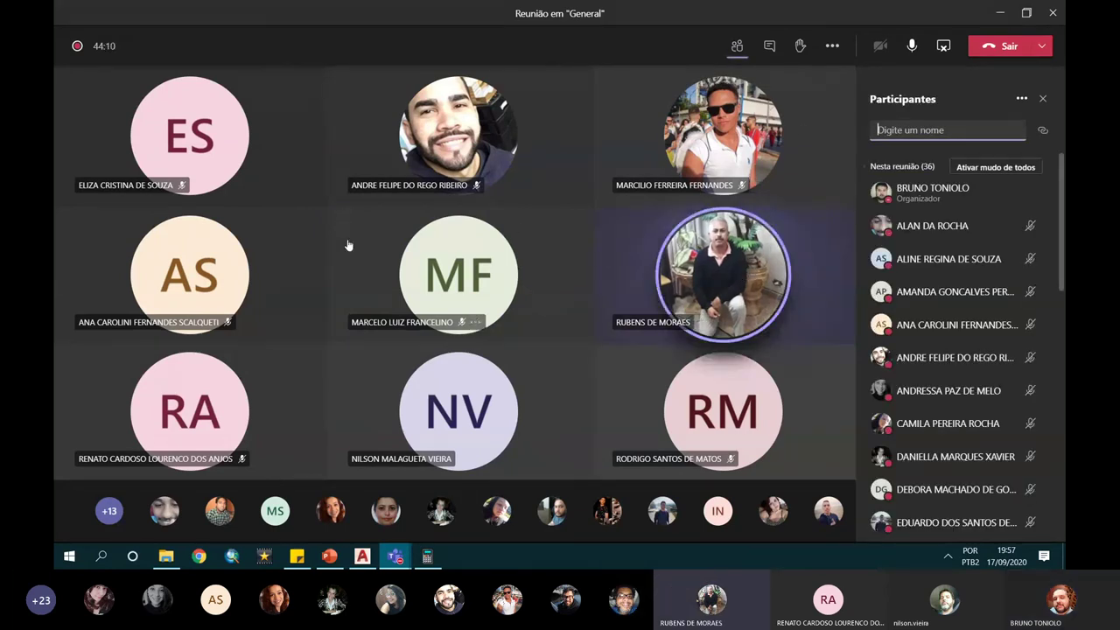
{"action": "left_click", "coordinate": [433, 378]}
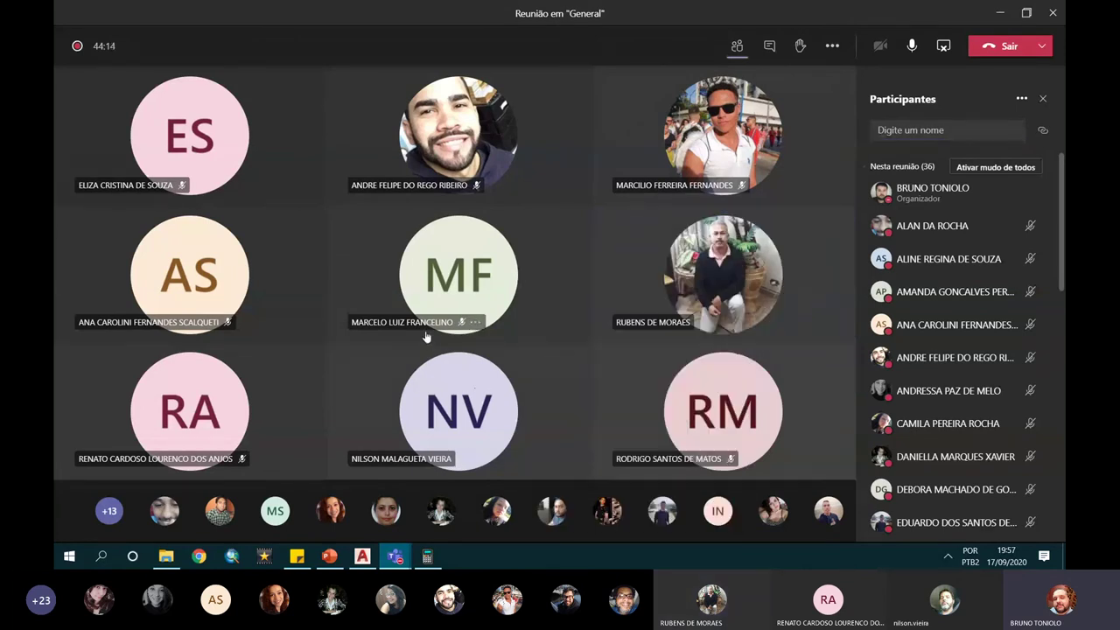
{"action": "left_click", "coordinate": [421, 323]}
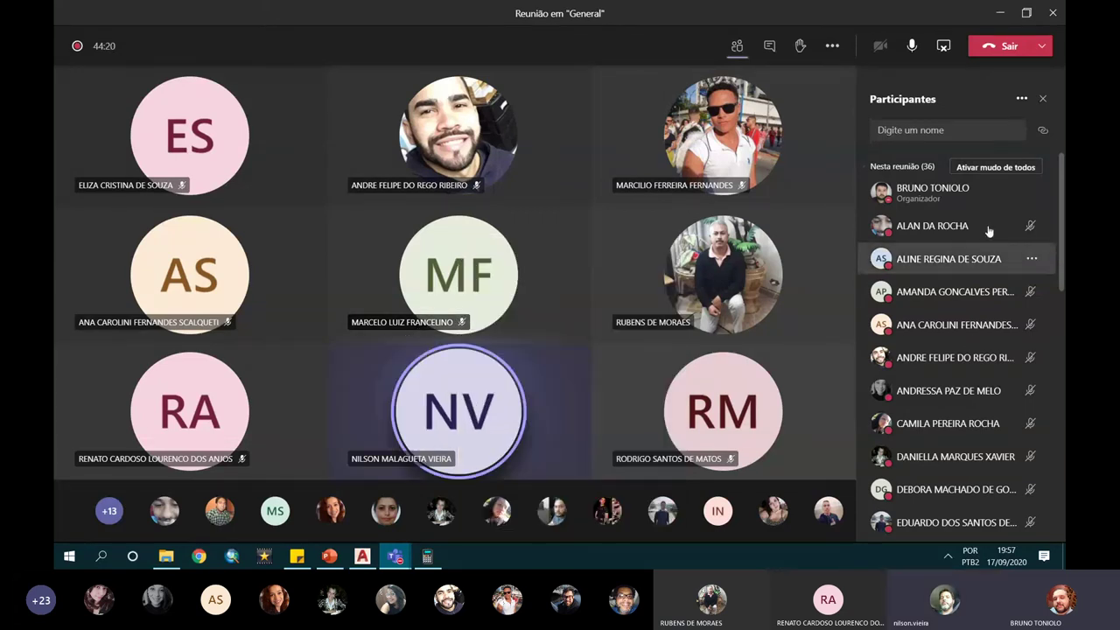
{"action": "left_click", "coordinate": [1022, 99]}
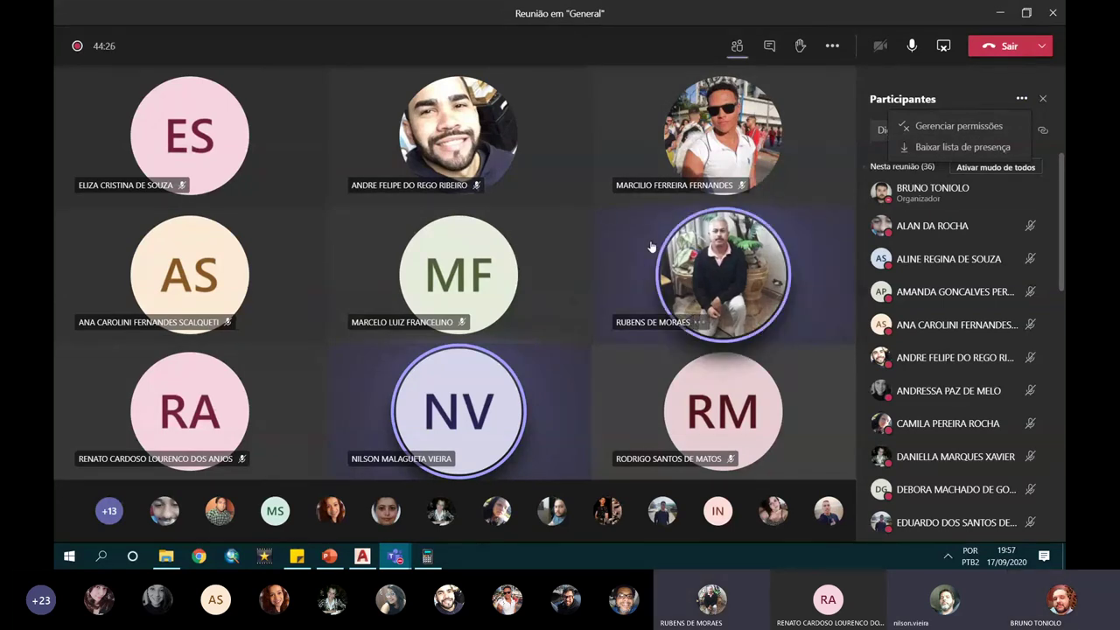
{"action": "left_click", "coordinate": [330, 557]}
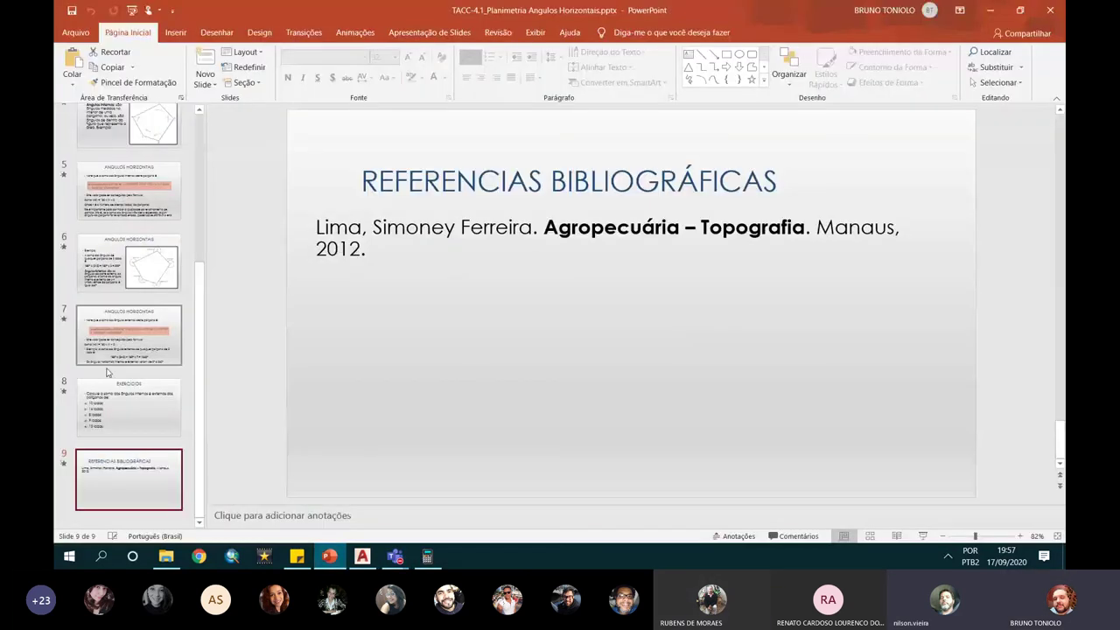
Go to slide 8, Exercícios, then minimize PowerPoint to reveal the meeting
{"action": "left_click", "coordinate": [180, 406]}
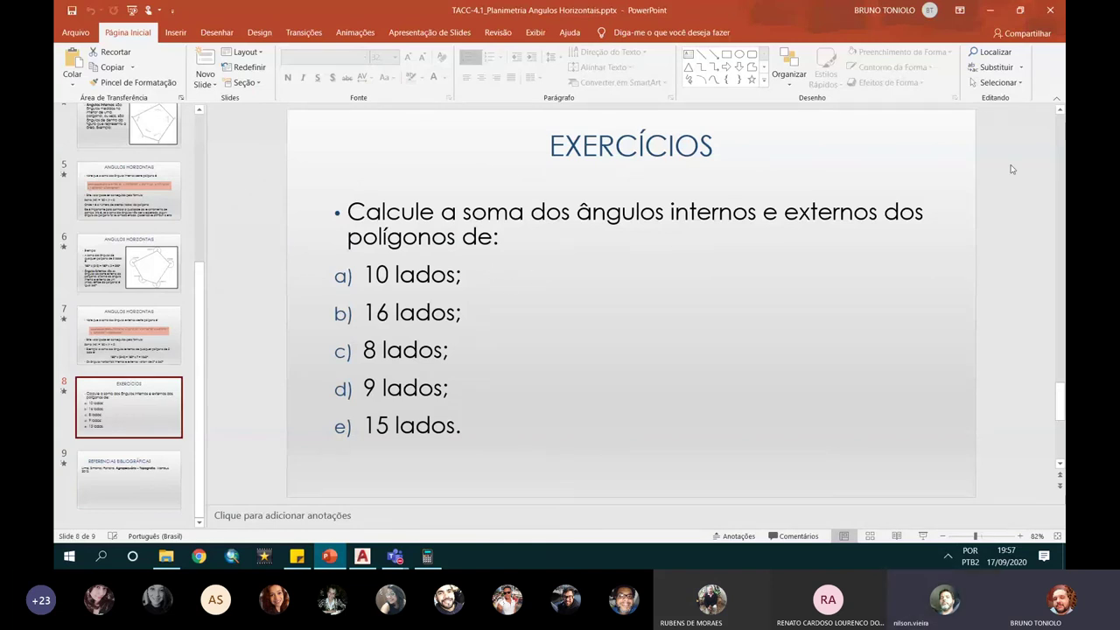
{"action": "left_click", "coordinate": [990, 11]}
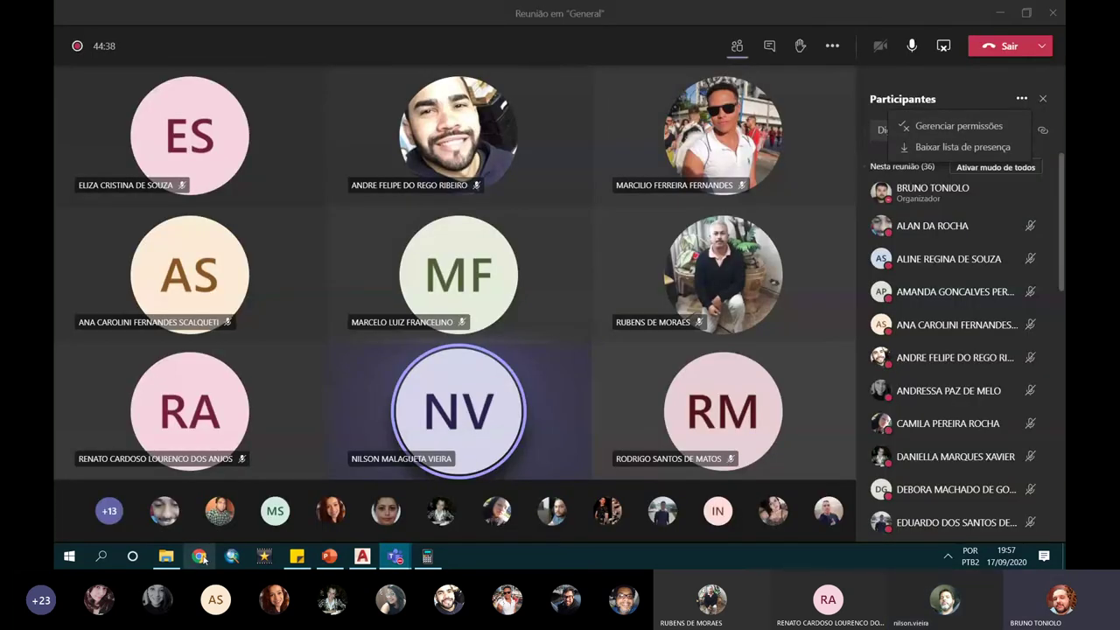
Check the assignments window, then return to the meeting and show its chat
{"action": "mouse_move", "coordinate": [395, 557]}
{"action": "left_click", "coordinate": [344, 495]}
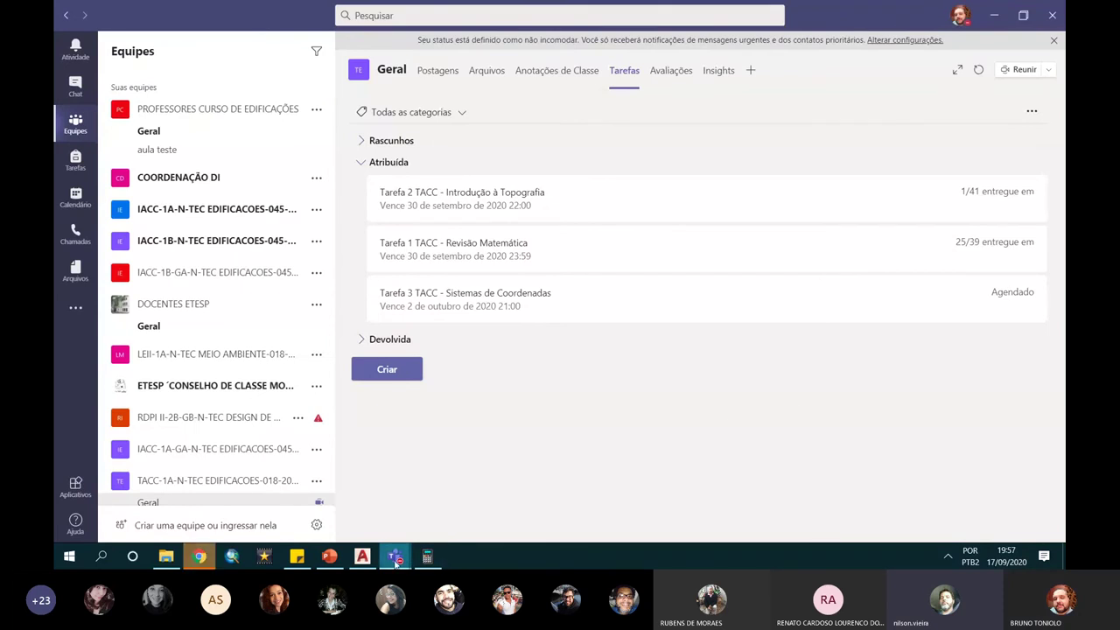
{"action": "mouse_move", "coordinate": [395, 557]}
{"action": "left_click", "coordinate": [445, 503]}
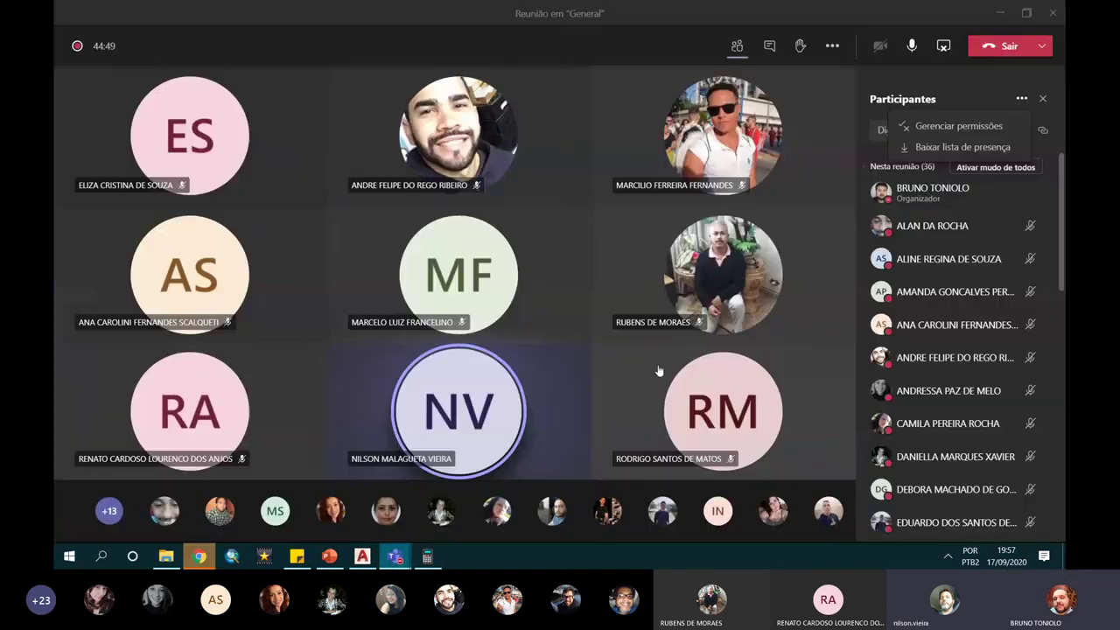
{"action": "left_click", "coordinate": [772, 49]}
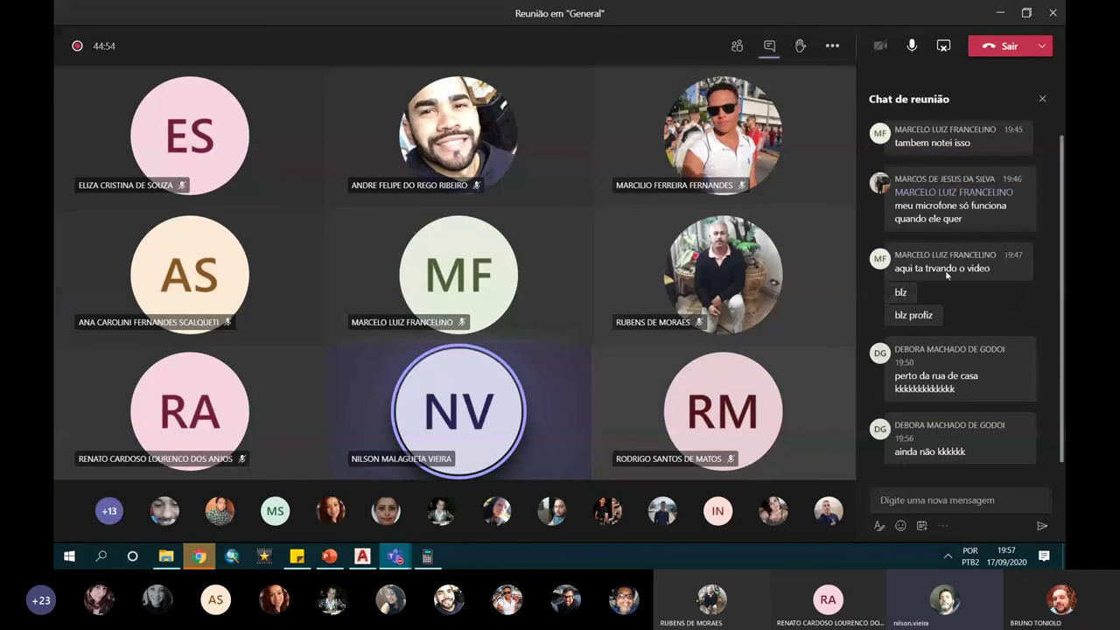
{"action": "left_click", "coordinate": [742, 226]}
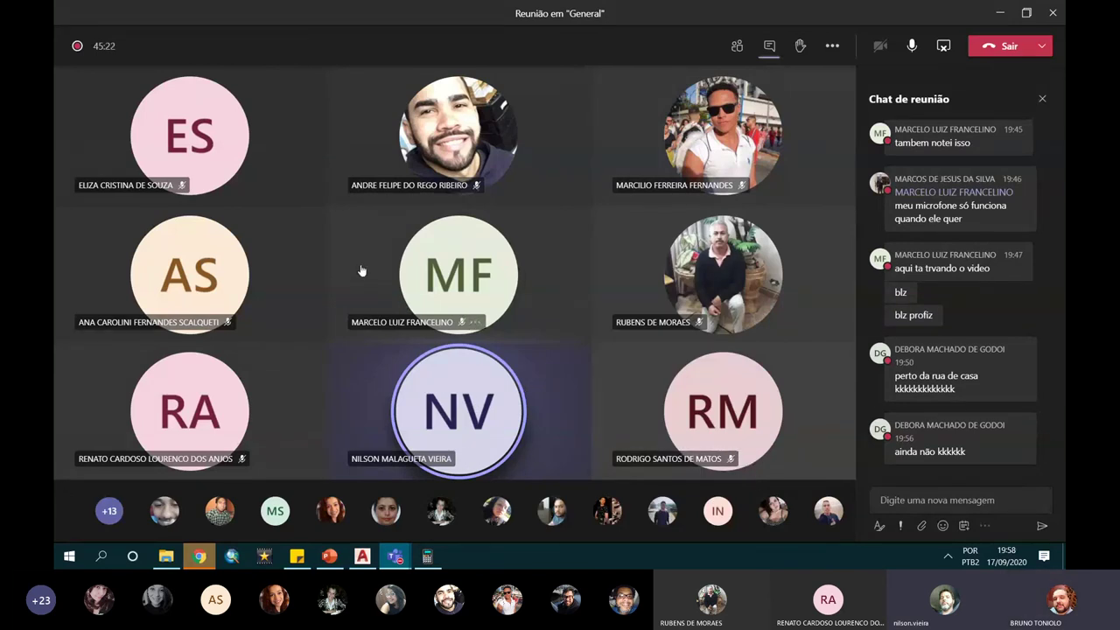
{"action": "left_click", "coordinate": [930, 502]}
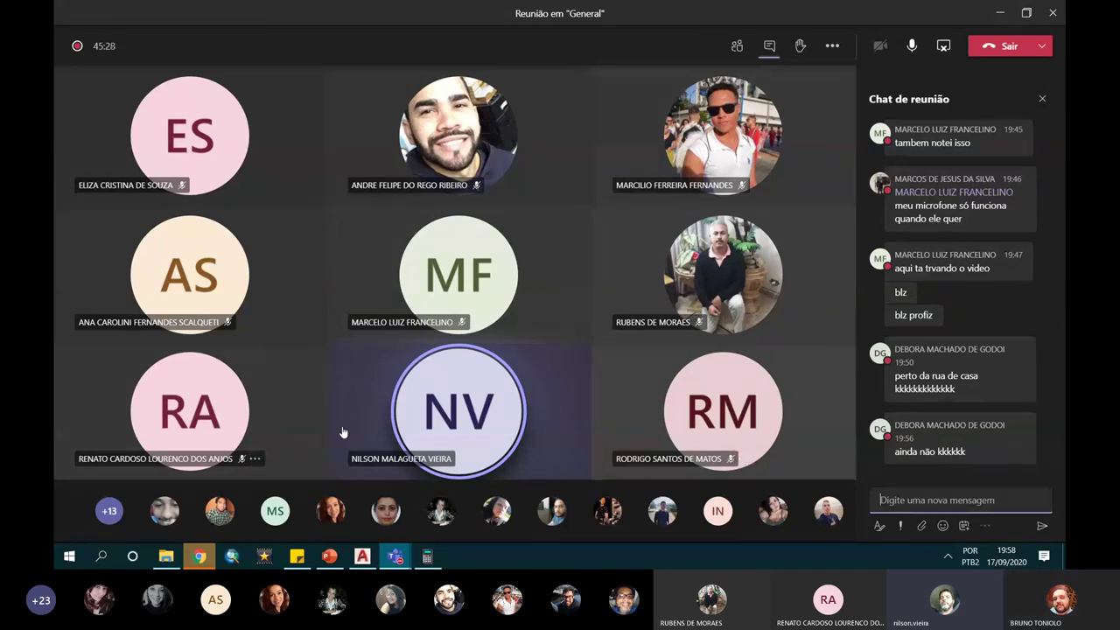
Scroll through the meeting's participant list, then close and reopen the panel
{"action": "left_click", "coordinate": [733, 54]}
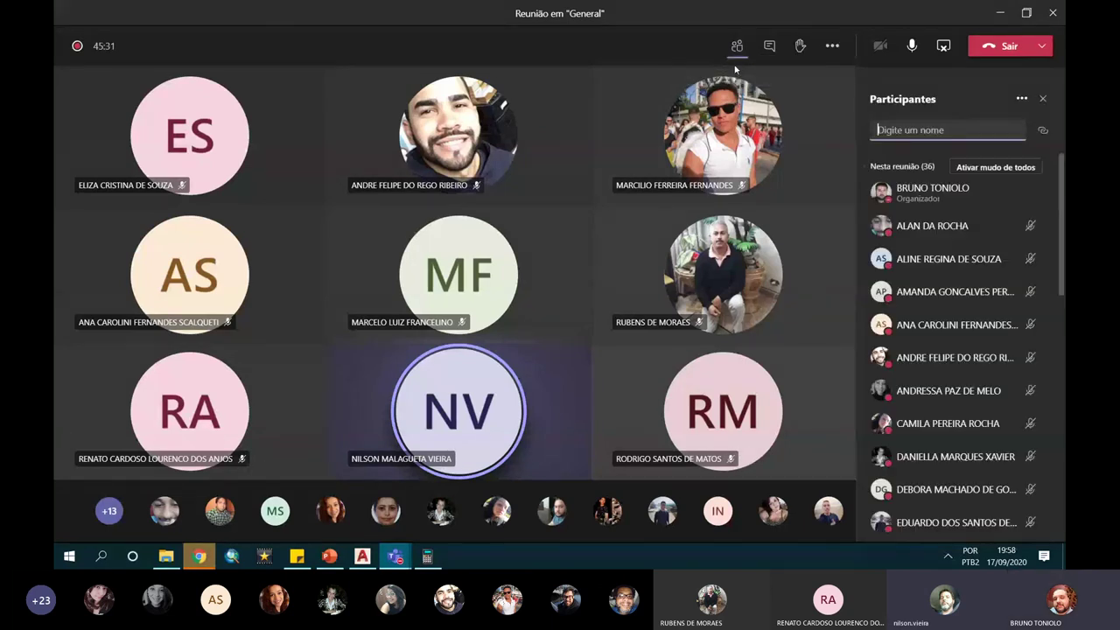
{"action": "scroll", "coordinate": [951, 297], "scroll_direction": "down", "scroll_amount": 5}
{"action": "scroll", "coordinate": [951, 302], "scroll_direction": "down", "scroll_amount": 5}
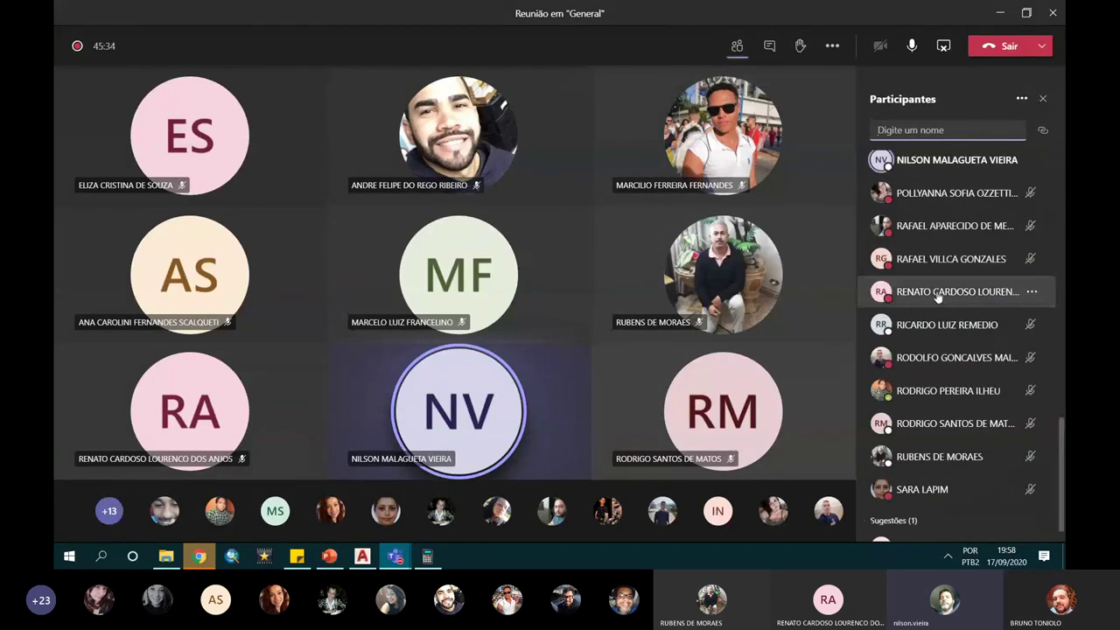
{"action": "scroll", "coordinate": [896, 298], "scroll_direction": "down", "scroll_amount": 1}
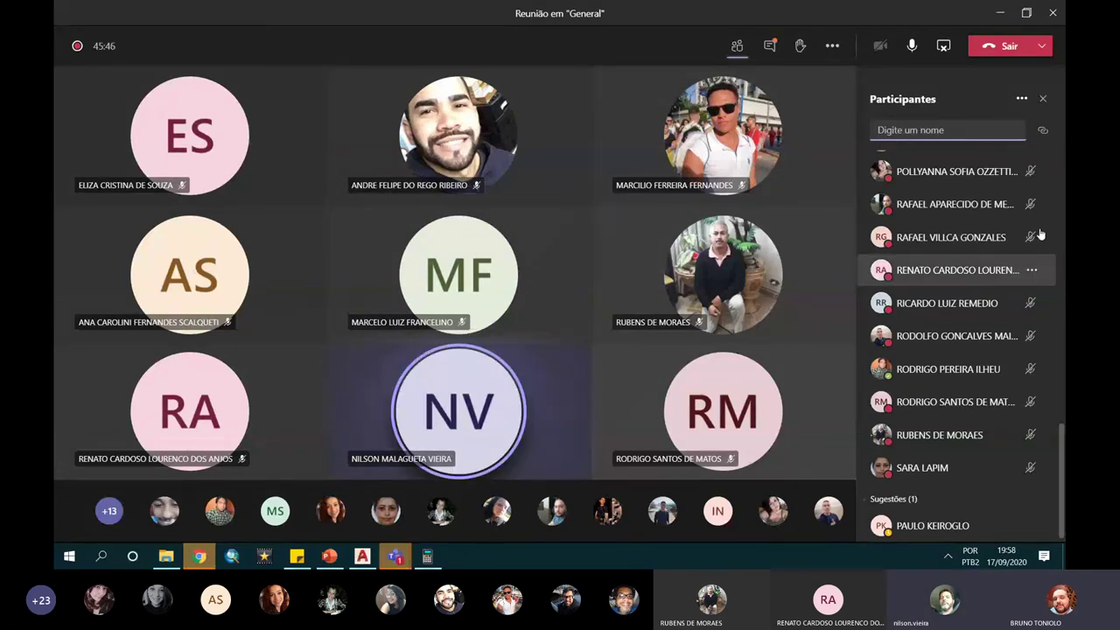
{"action": "left_click", "coordinate": [1042, 99]}
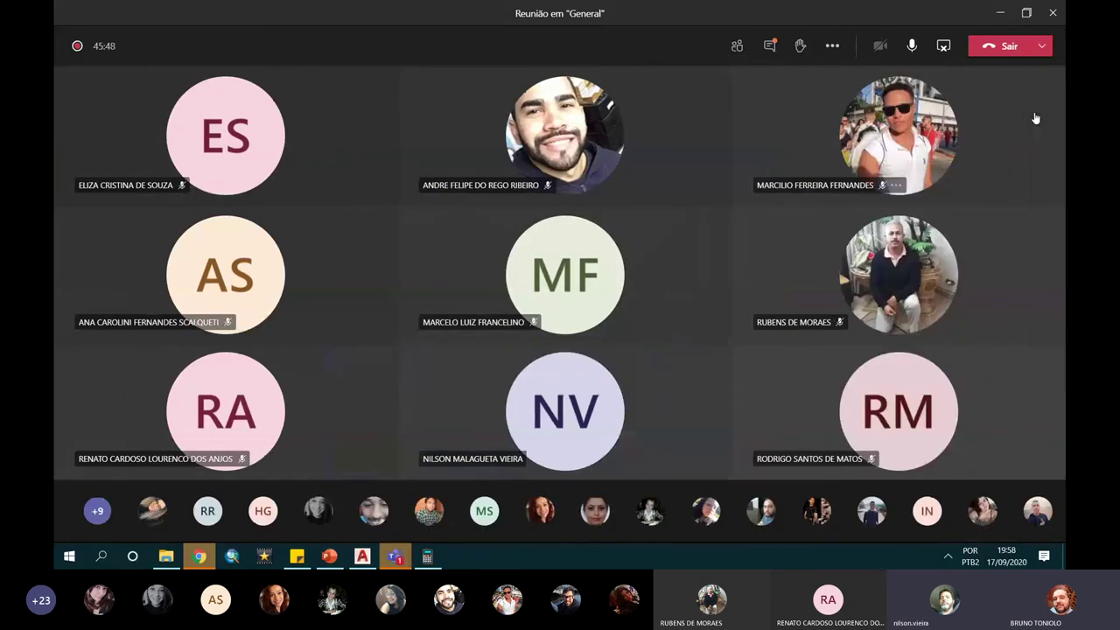
{"action": "left_click", "coordinate": [737, 45]}
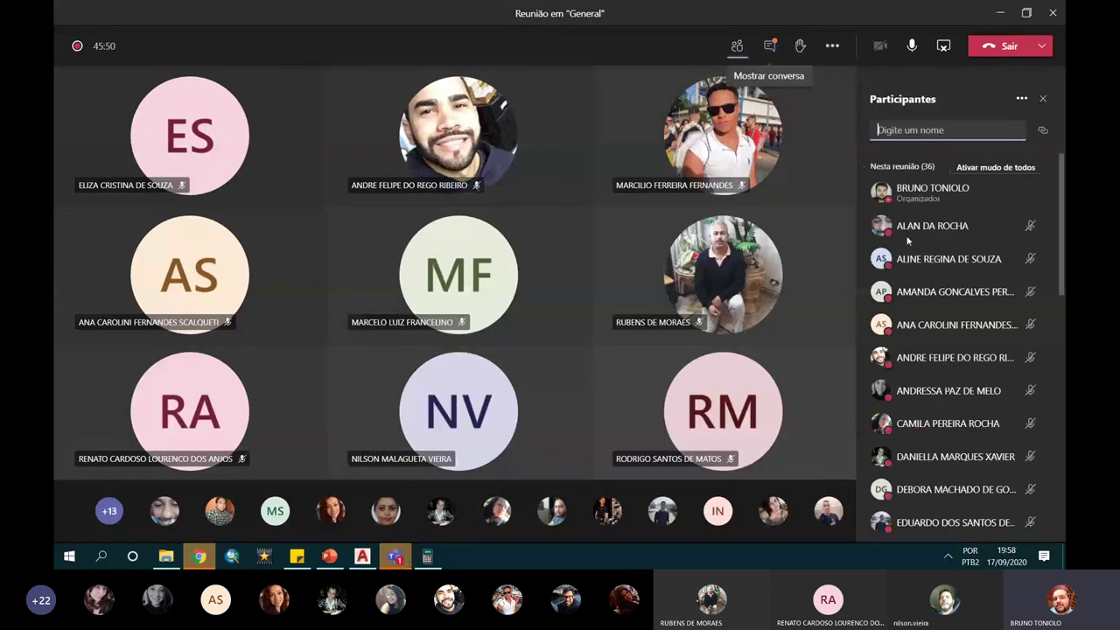